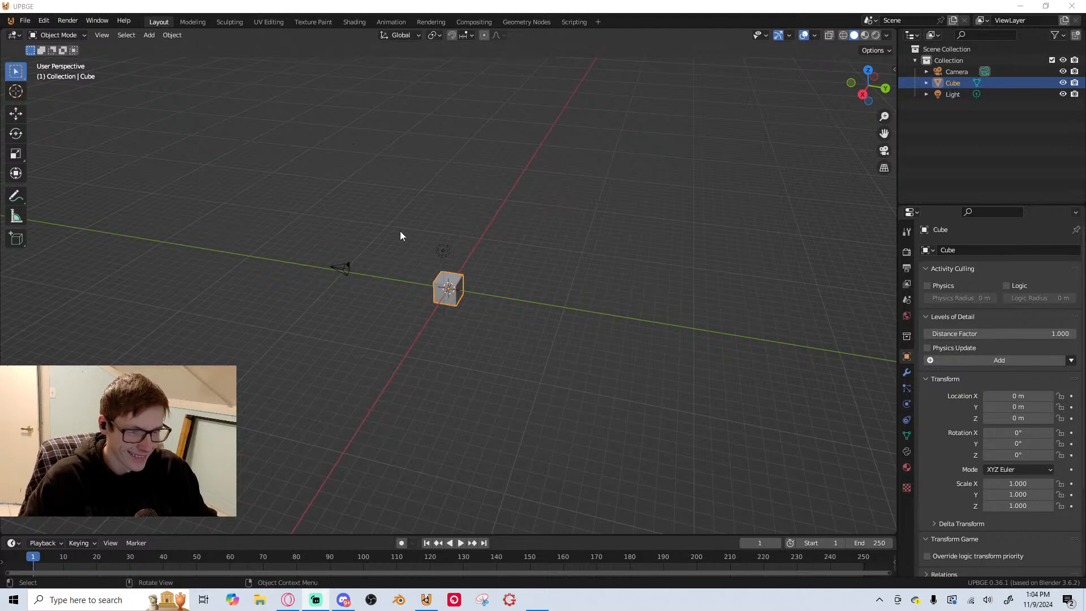
Delete all default objects from the scene: the camera, the cube and the light
{"action": "middle_click_drag", "start_coordinate": [405, 246], "coordinate": [505, 242]}
{"action": "key", "text": "a"}
{"action": "key", "text": "x"}
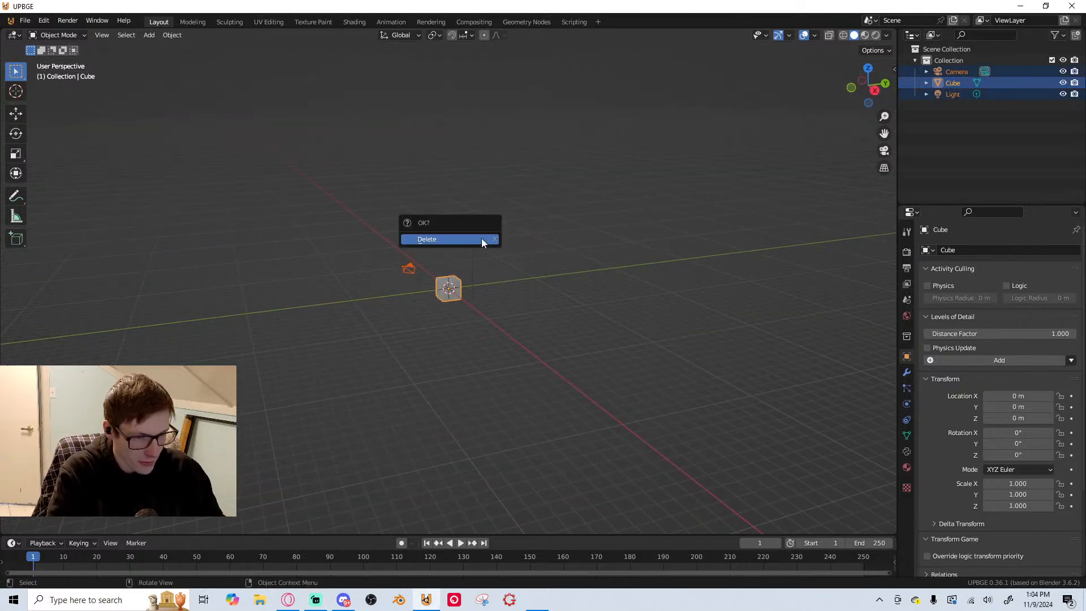
{"action": "left_click", "coordinate": [483, 240]}
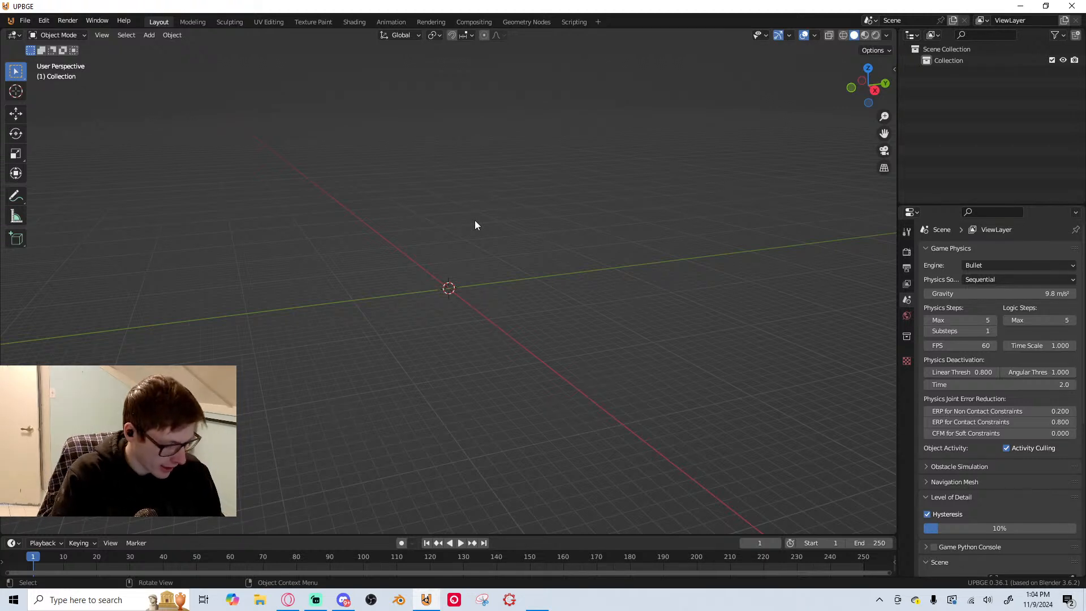
Add a cube mesh at the origin in the right orthographic view
{"action": "key", "text": "KP_3"}
{"action": "middle_click_drag", "start_coordinate": [473, 218], "coordinate": [514, 230]}
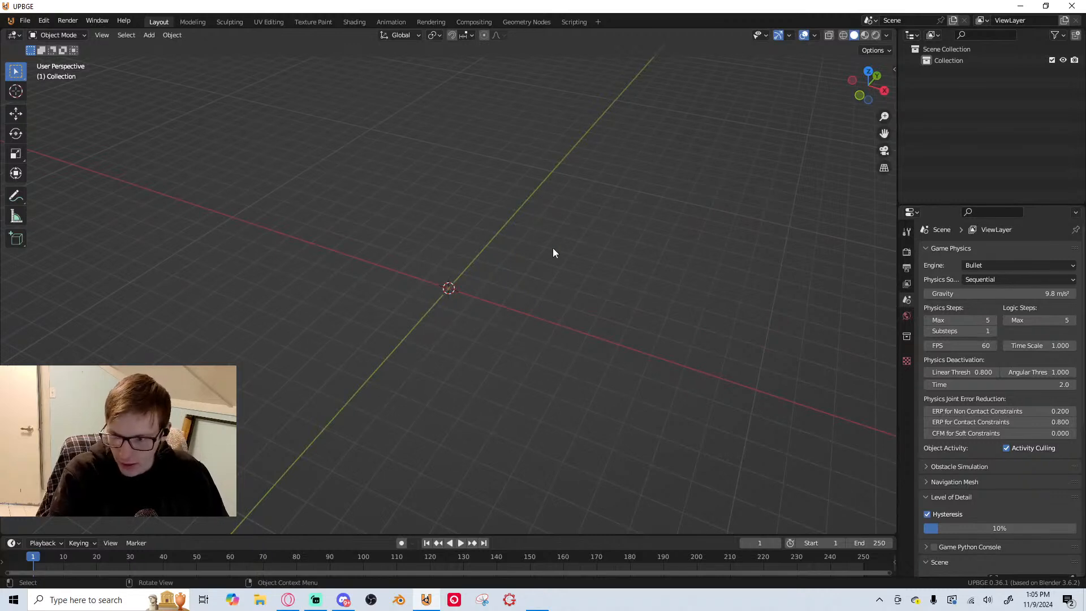
{"action": "key", "text": "KP_3"}
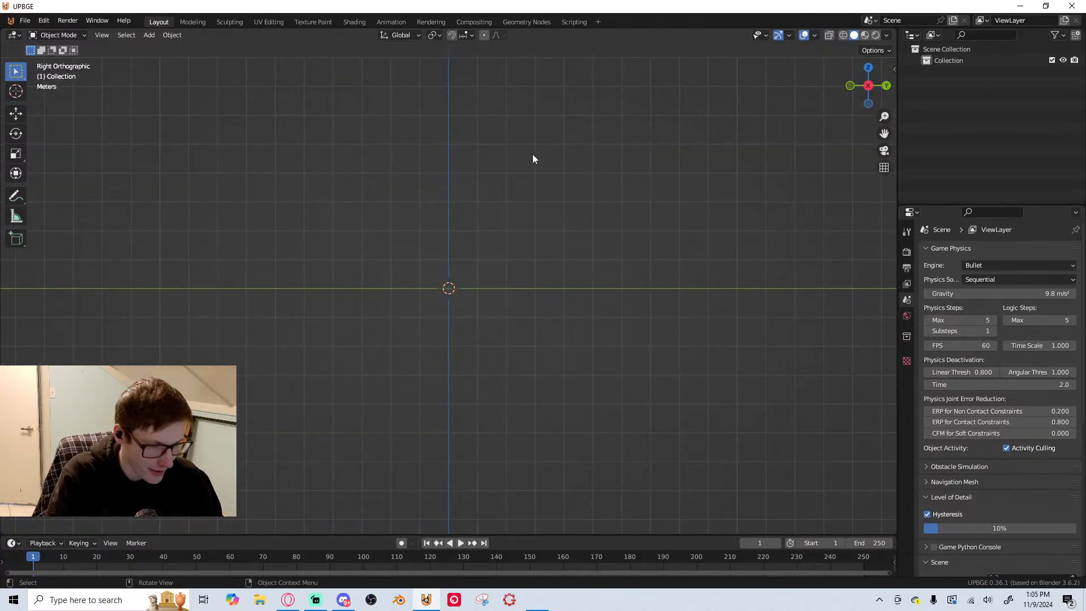
{"action": "scroll", "coordinate": [507, 228], "scroll_direction": "up", "scroll_amount": 3}
{"action": "key", "text": "shift+a"}
{"action": "mouse_move", "coordinate": [488, 246]}
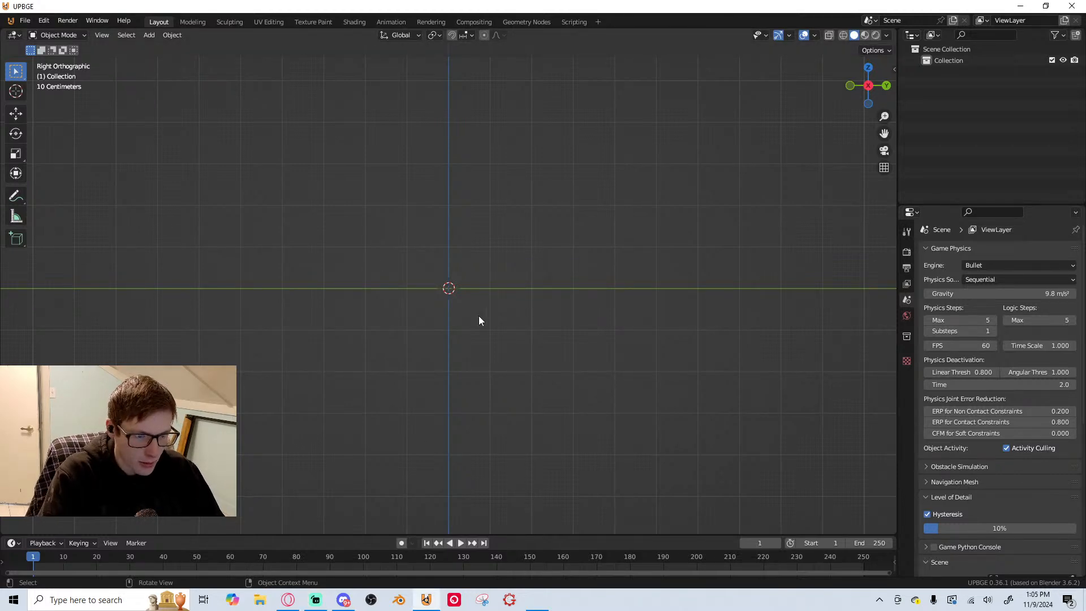
{"action": "key", "text": "shift+a"}
{"action": "mouse_move", "coordinate": [470, 313]}
{"action": "left_click", "coordinate": [536, 321]}
{"action": "scroll", "coordinate": [509, 319], "scroll_direction": "up", "scroll_amount": 5}
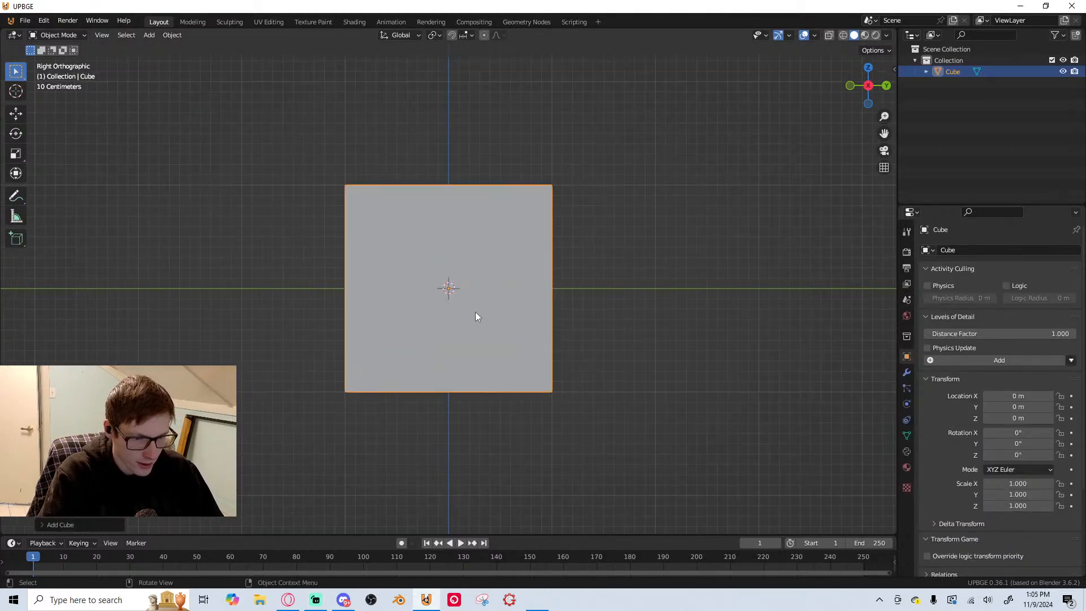
Move the cube 1 m down along the Z axis so its top face lies on the ground line
{"action": "scroll", "coordinate": [502, 380], "scroll_direction": "down", "scroll_amount": 9}
{"action": "key", "text": "g"}
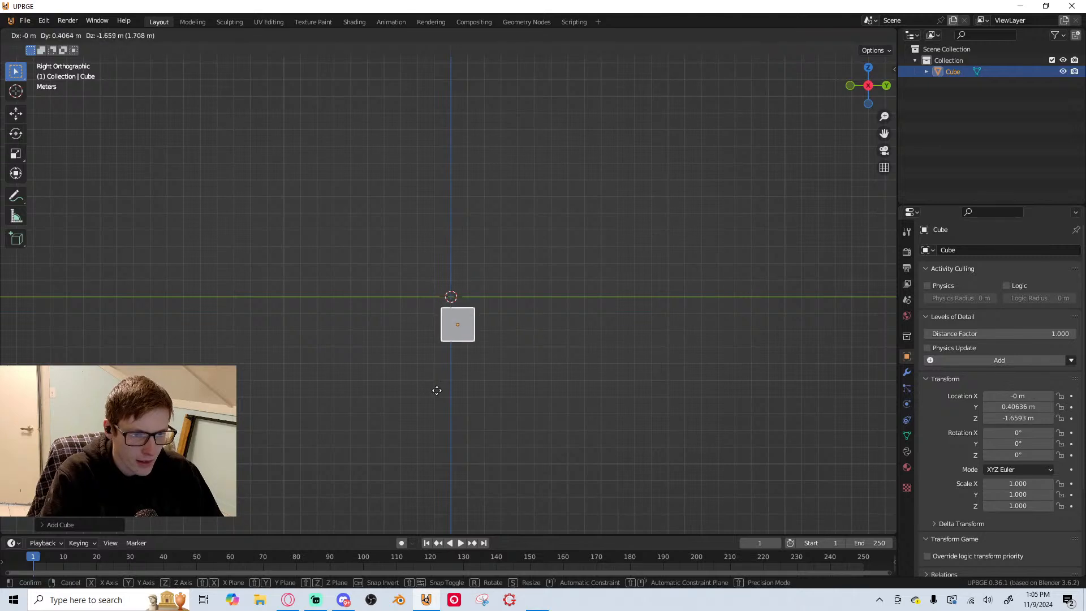
{"action": "key", "text": "z"}
{"action": "left_click", "coordinate": [439, 383], "text": "ctrl"}
Scale the cube by 10 along the Y axis to form a long floor slab
{"action": "middle_click_drag", "start_coordinate": [486, 302], "coordinate": [447, 351], "text": "shift"}
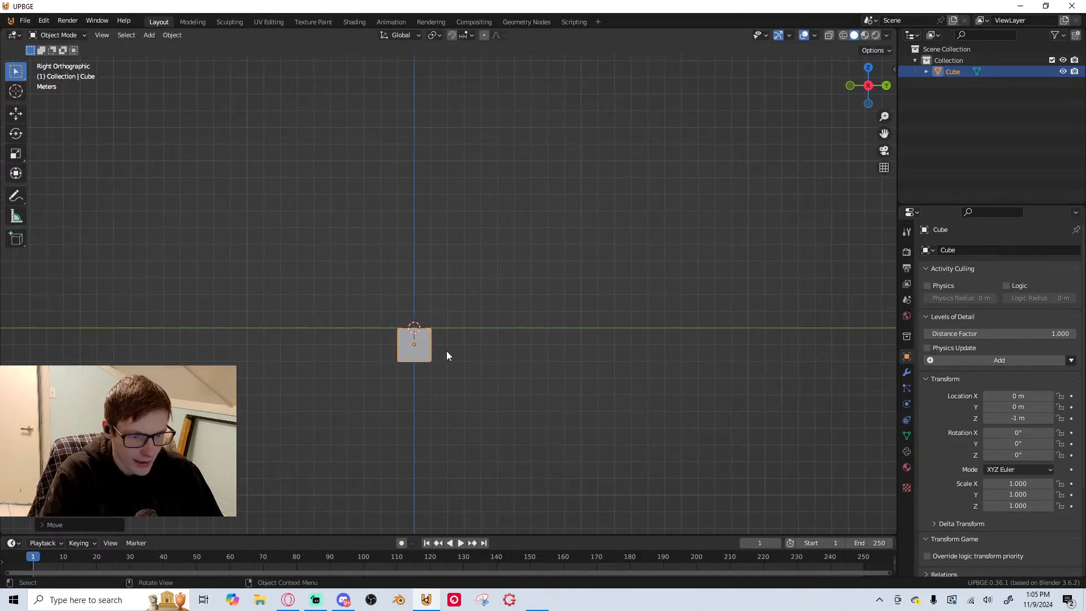
{"action": "key", "text": "s"}
{"action": "key", "text": "Escape"}
{"action": "key", "text": "s"}
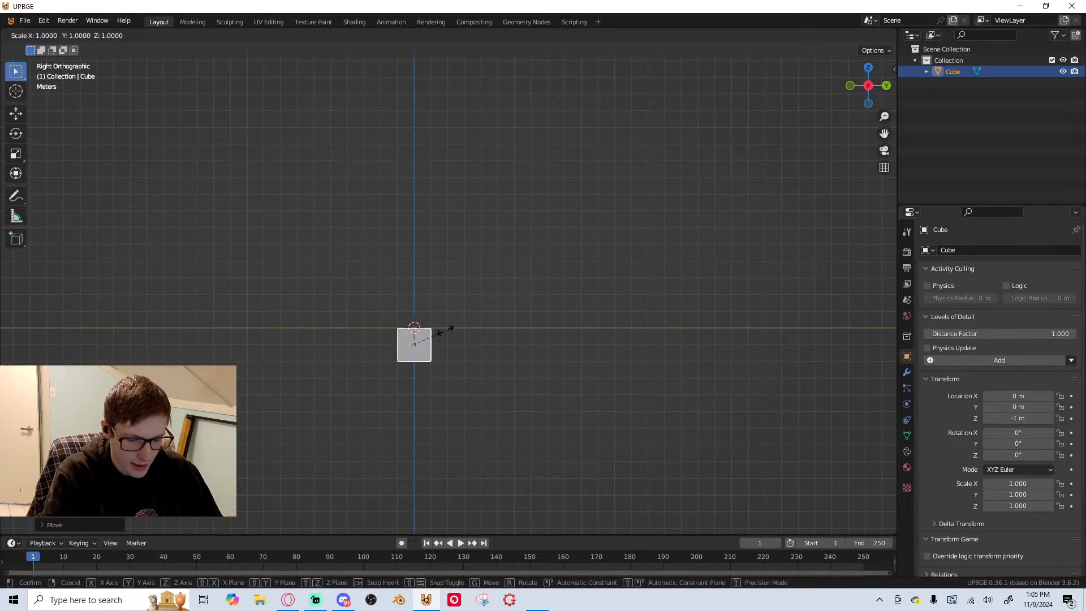
{"action": "key", "text": "y"}
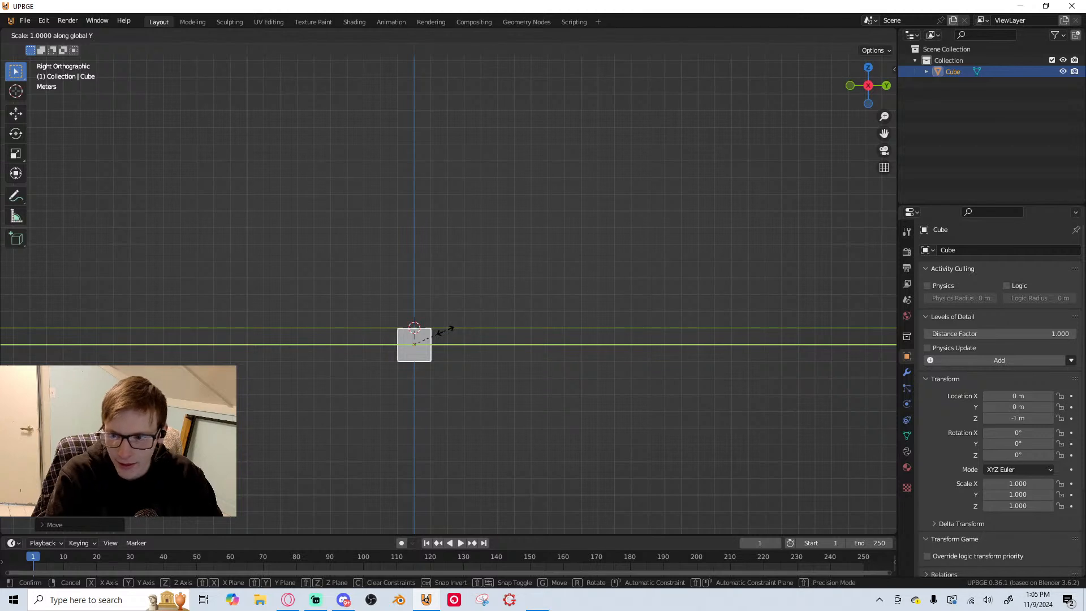
{"action": "type", "text": "10"}
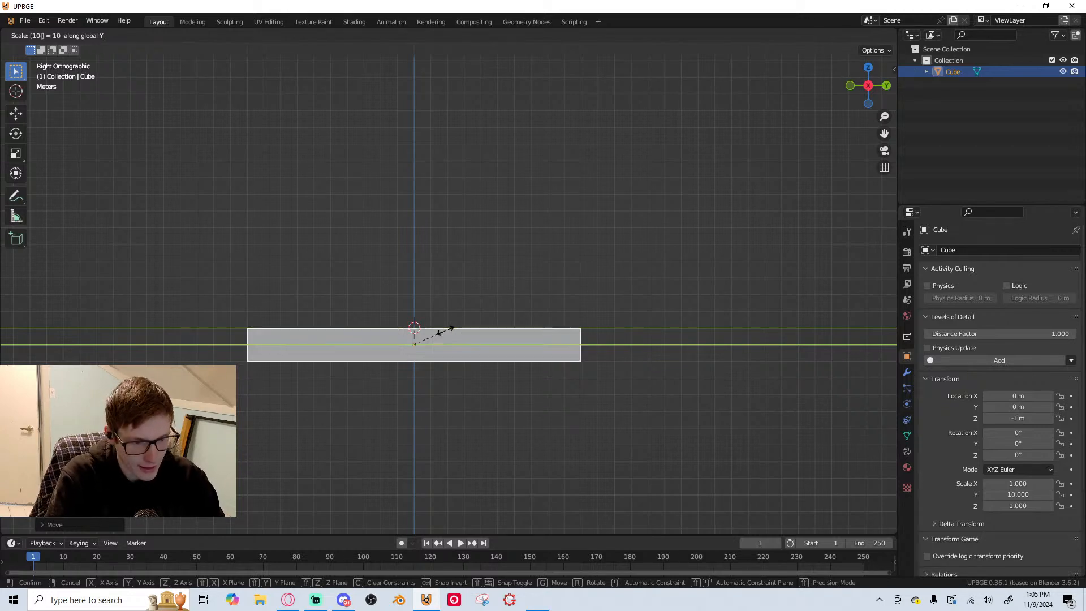
{"action": "key", "text": "Return"}
Add a second cube mesh at the origin, above the floor slab
{"action": "scroll", "coordinate": [453, 257], "scroll_direction": "down", "scroll_amount": 1}
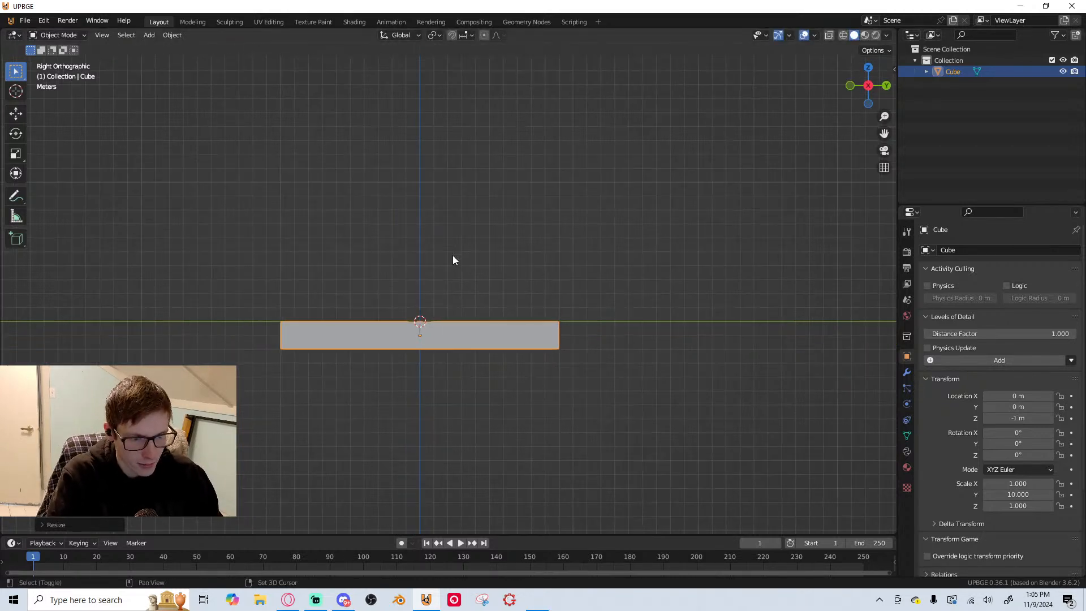
{"action": "middle_click_drag", "start_coordinate": [453, 257], "coordinate": [479, 299], "text": "shift"}
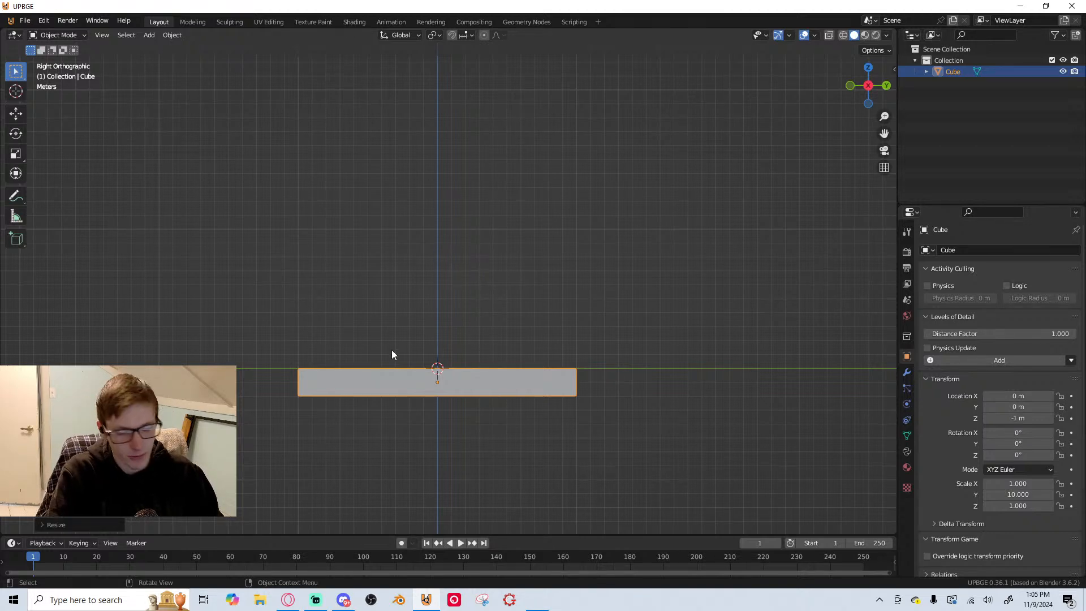
{"action": "scroll", "coordinate": [469, 363], "scroll_direction": "up", "scroll_amount": 1}
{"action": "middle_click_drag", "start_coordinate": [468, 364], "coordinate": [471, 457], "text": "shift"}
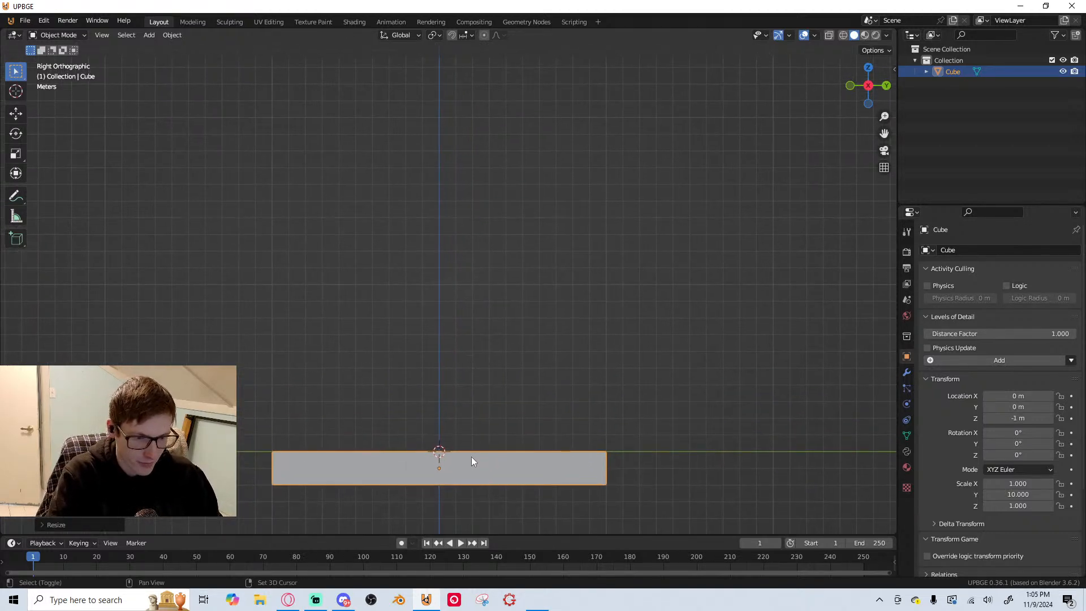
{"action": "key", "text": "shift+a"}
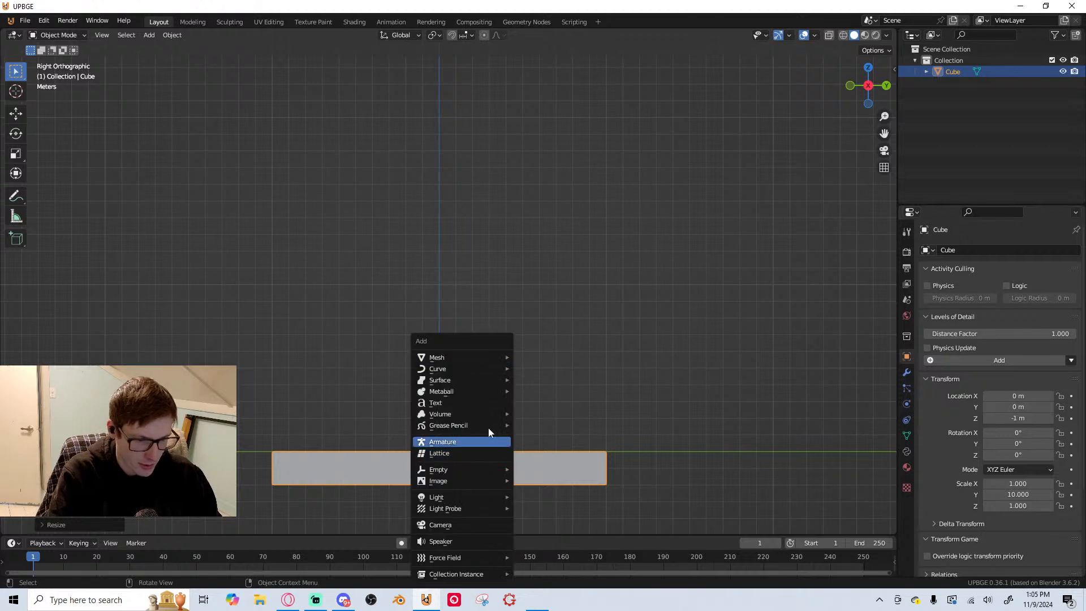
{"action": "mouse_move", "coordinate": [458, 358]}
{"action": "left_click", "coordinate": [578, 372]}
Move the second cube 1 m up along the Z axis so it stands on the floor slab
{"action": "key", "text": "g"}
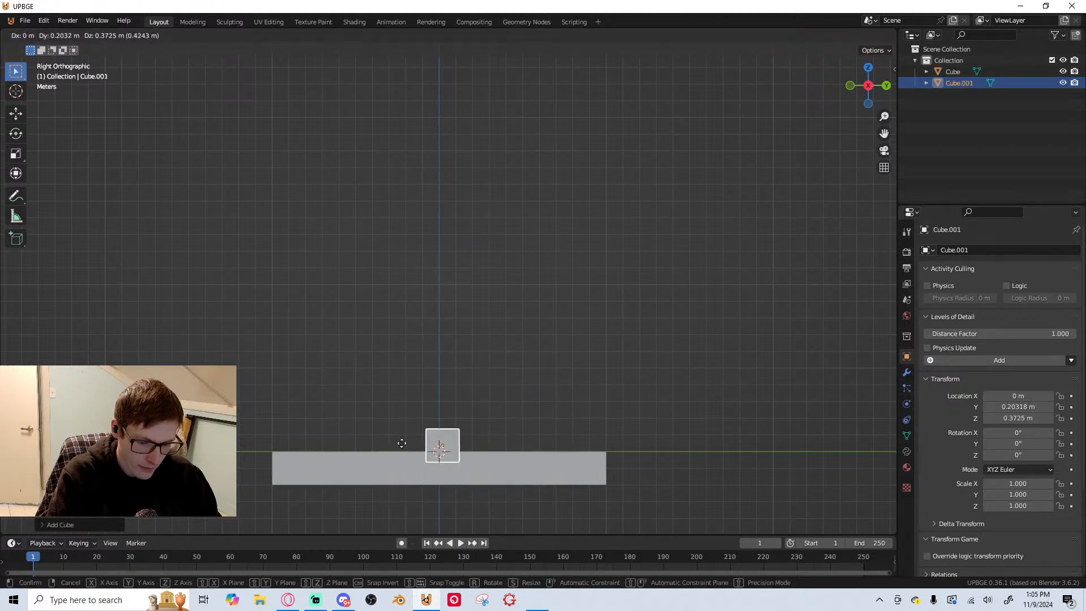
{"action": "key", "text": "z"}
{"action": "left_click", "coordinate": [411, 432], "text": "ctrl"}
{"action": "scroll", "coordinate": [453, 440], "scroll_direction": "up", "scroll_amount": 1}
{"action": "middle_click_drag", "start_coordinate": [459, 442], "coordinate": [436, 379], "text": "shift"}
{"action": "scroll", "coordinate": [479, 424], "scroll_direction": "up", "scroll_amount": 1}
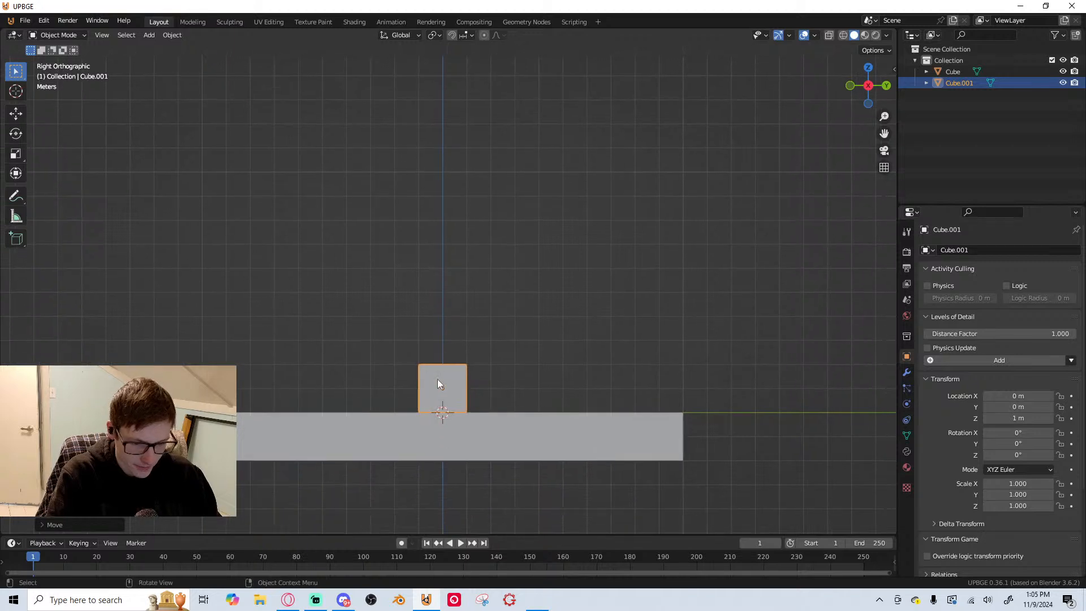
{"action": "key", "text": "g"}
{"action": "key", "text": "z"}
{"action": "left_click", "coordinate": [453, 363], "text": "ctrl"}
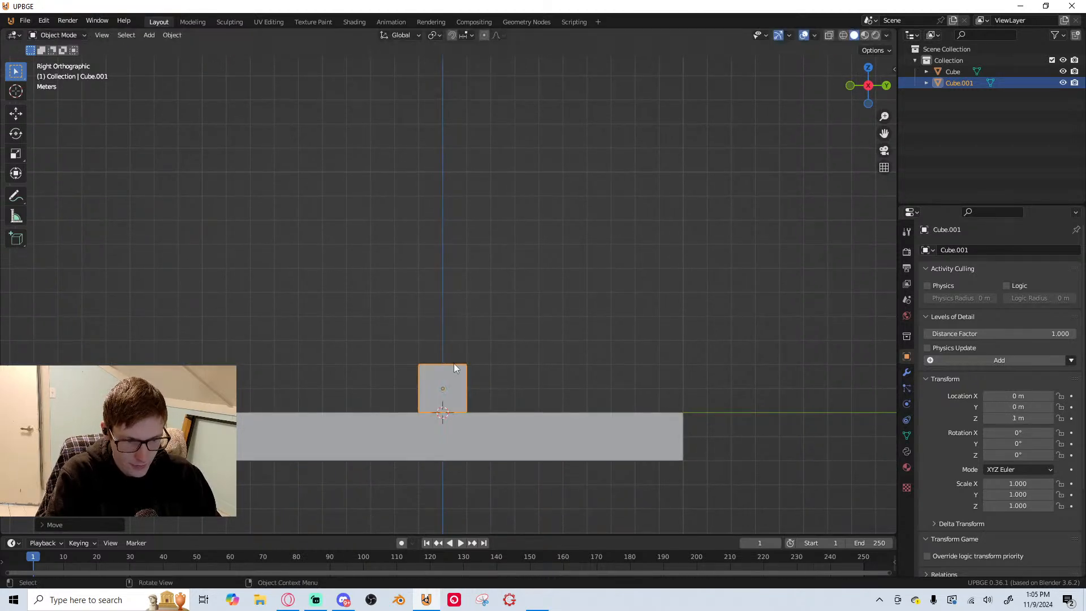
{"action": "scroll", "coordinate": [453, 360], "scroll_direction": "up", "scroll_amount": 1}
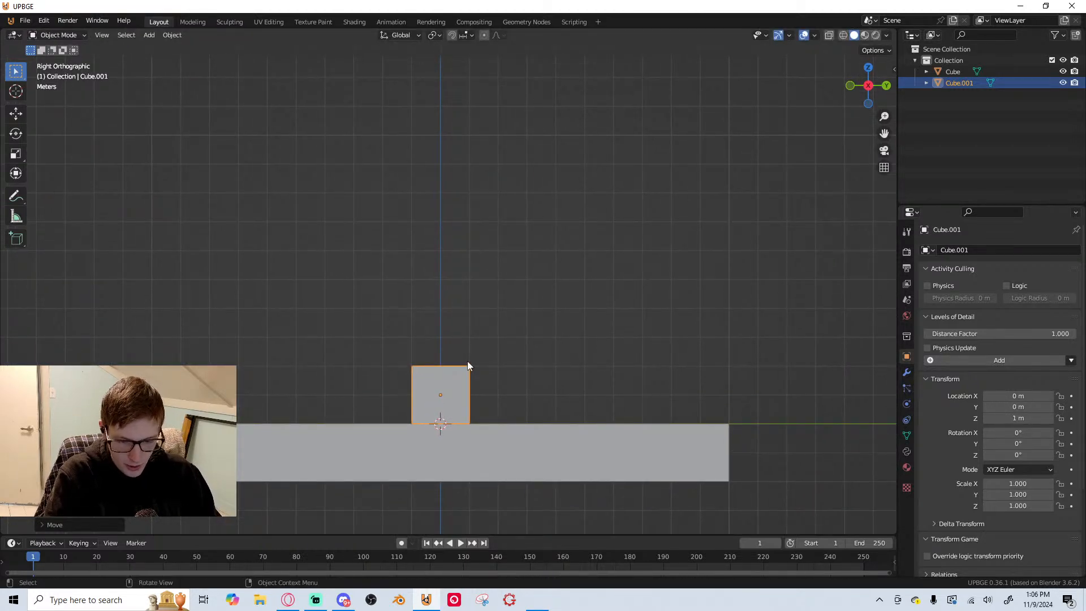
Try scaling the second cube by 2 along the Z axis, and undo that scaling
{"action": "type", "text": "sz1.5"}
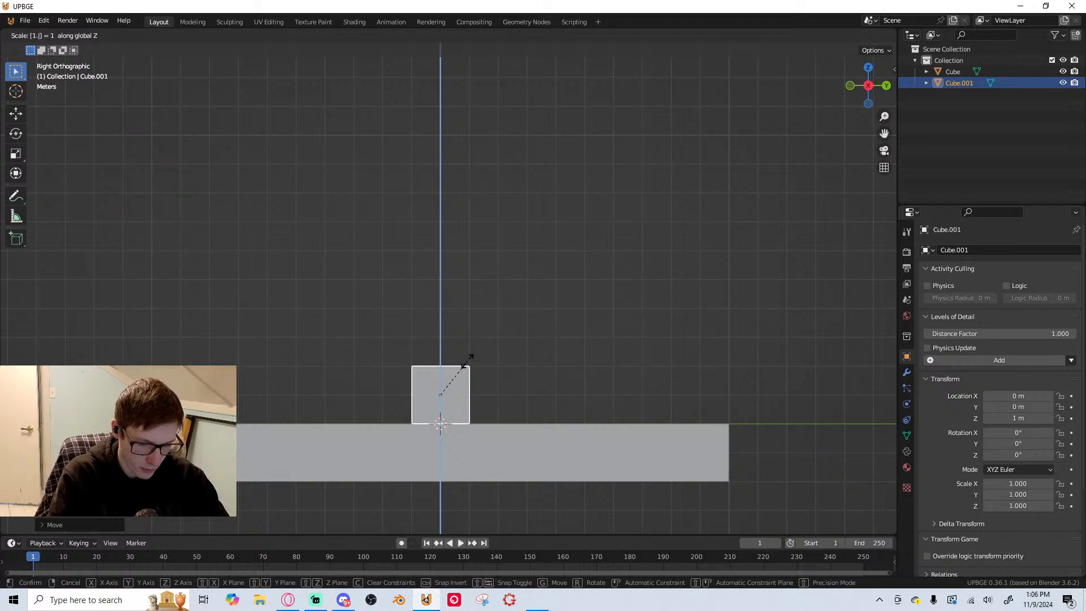
{"action": "key", "text": "BackSpace"}
{"action": "key", "text": "BackSpace"}
{"action": "key", "text": "BackSpace"}
{"action": "type", "text": "2"}
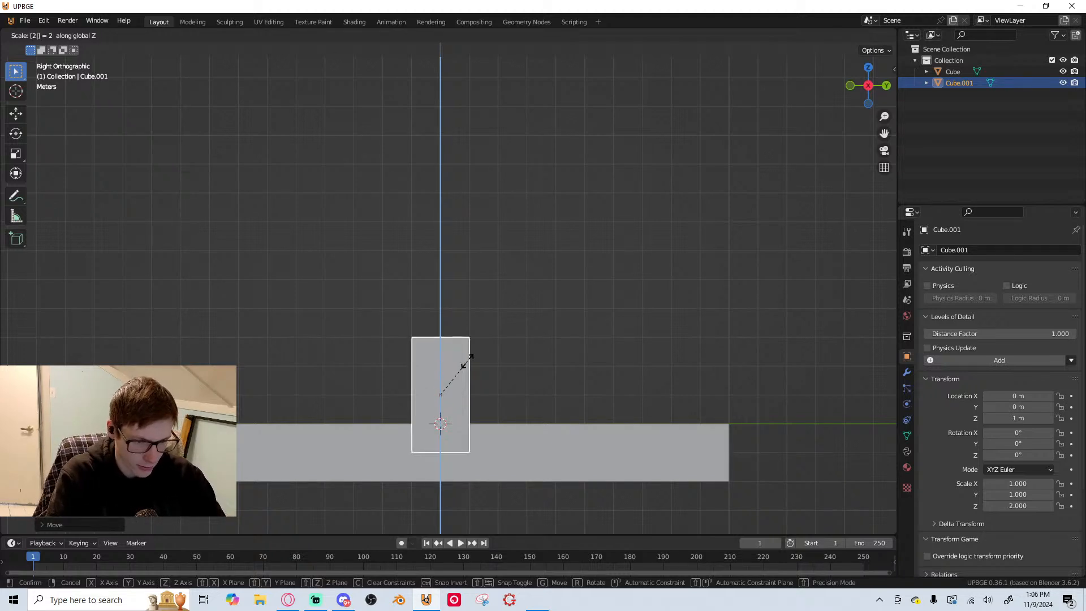
{"action": "key", "text": "Return"}
{"action": "key", "text": "g"}
{"action": "key", "text": "Escape"}
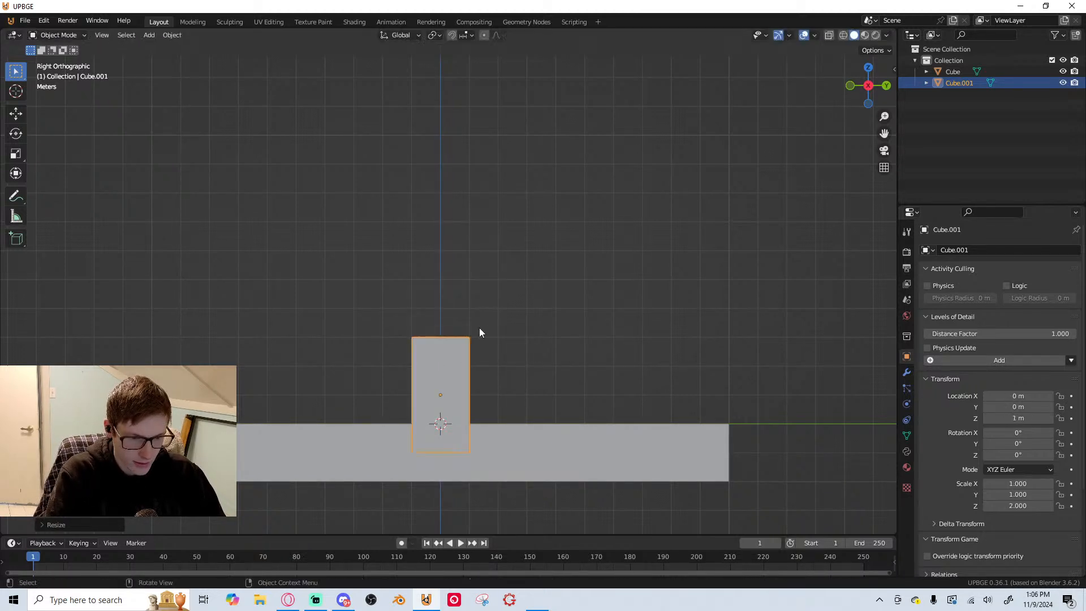
{"action": "key", "text": "ctrl+z"}
Scale the second cube uniformly by 1.5, and then by 0.5 on X and Y with Z locked
{"action": "type", "text": "s"}
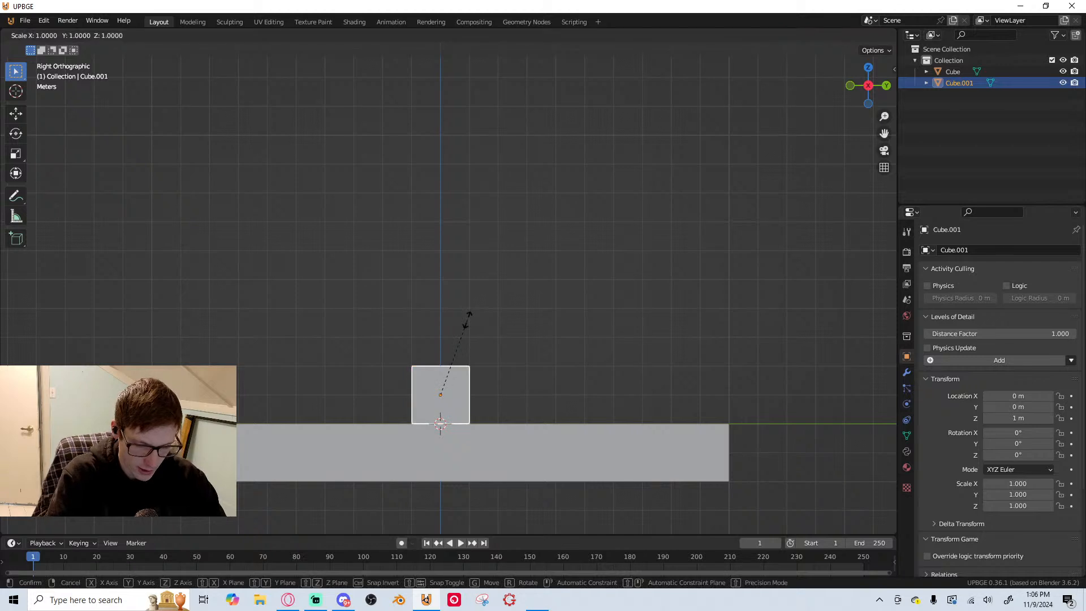
{"action": "type", "text": "1.5"}
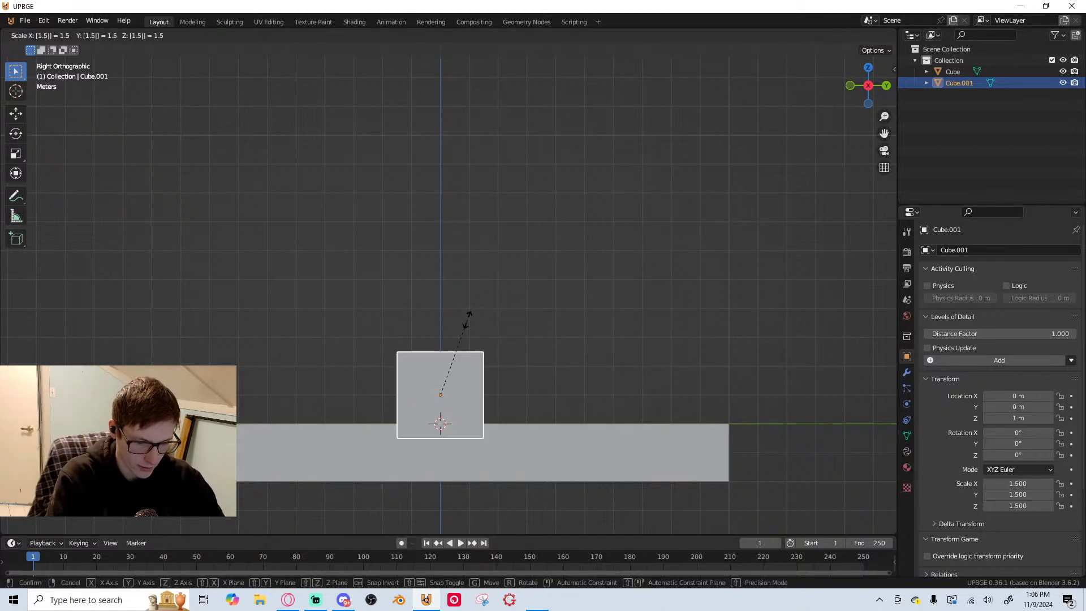
{"action": "key", "text": "Return"}
{"action": "key", "text": "s"}
{"action": "key", "text": "shift+z"}
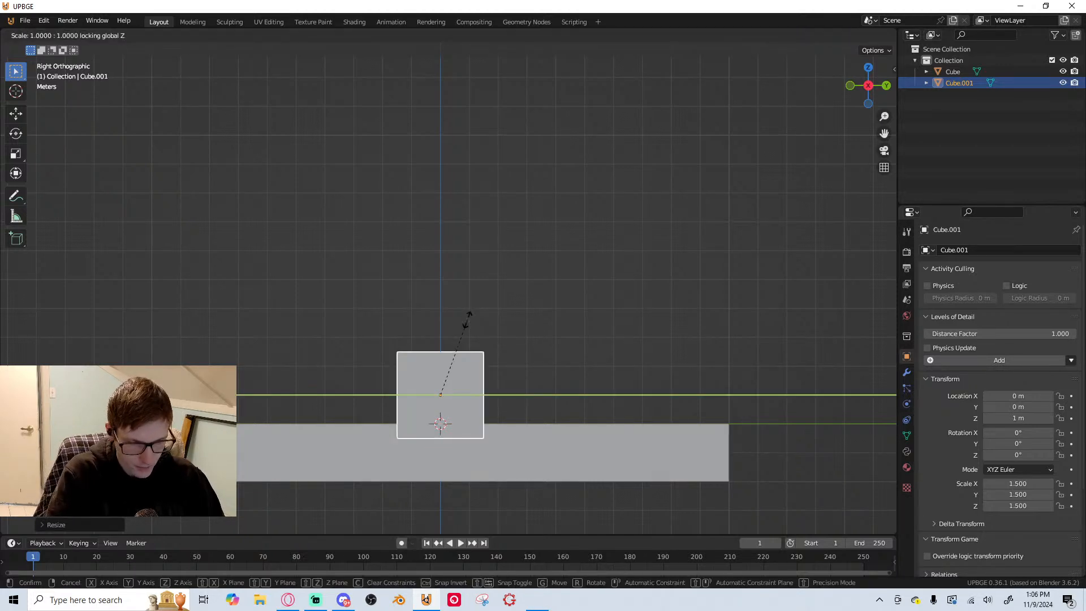
{"action": "type", "text": ".5"}
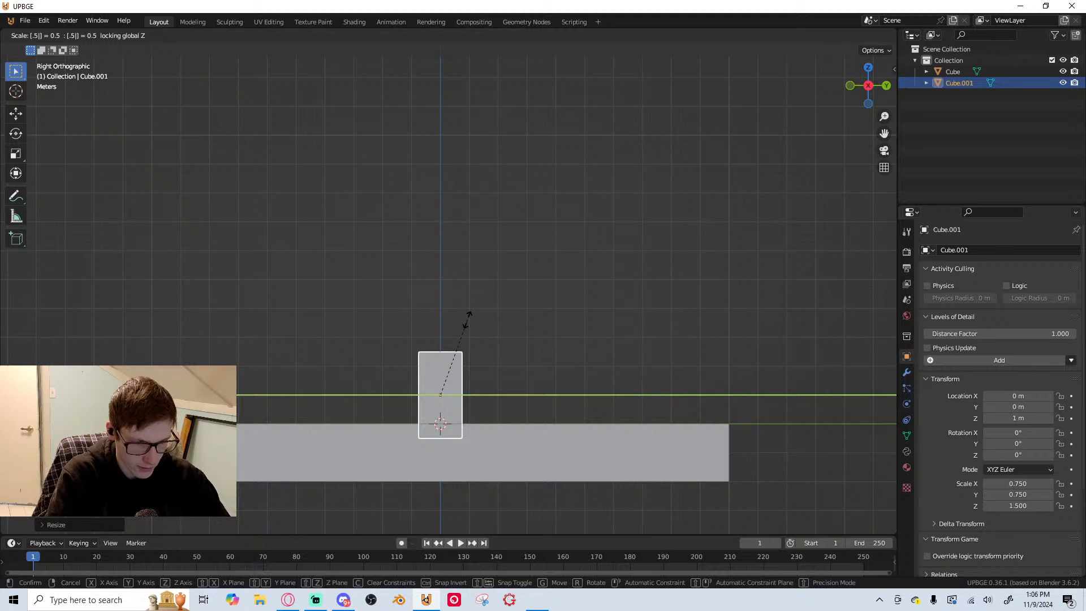
{"action": "key", "text": "Return"}
Raise the upright block 2 m along Z and enlarge it uniformly to a scale of about 1 × 1 × 2
{"action": "type", "text": "gz2"}
{"action": "key", "text": "Return"}
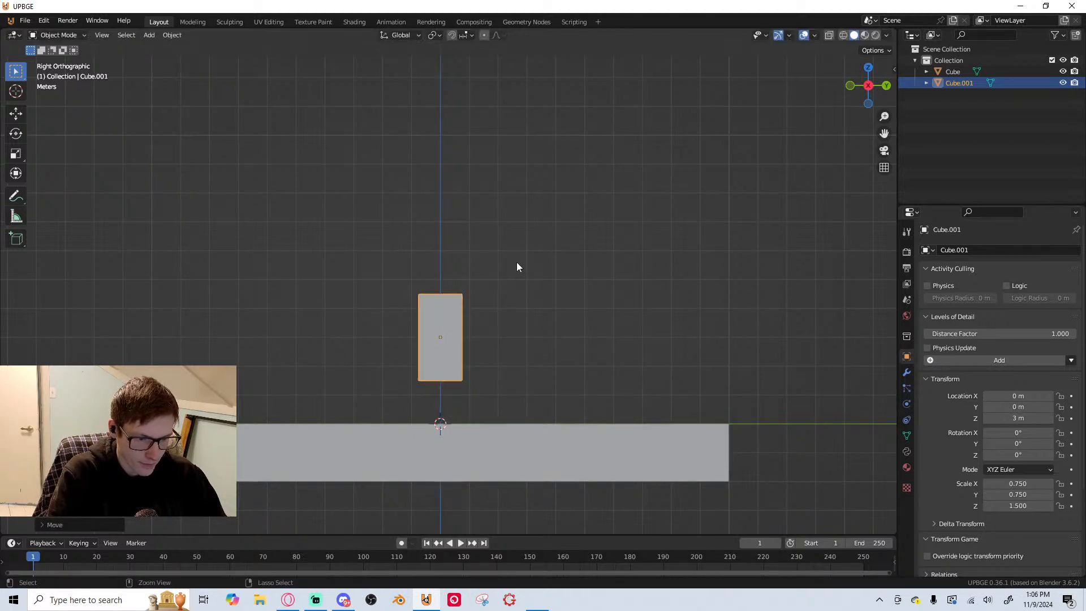
{"action": "key", "text": "s"}
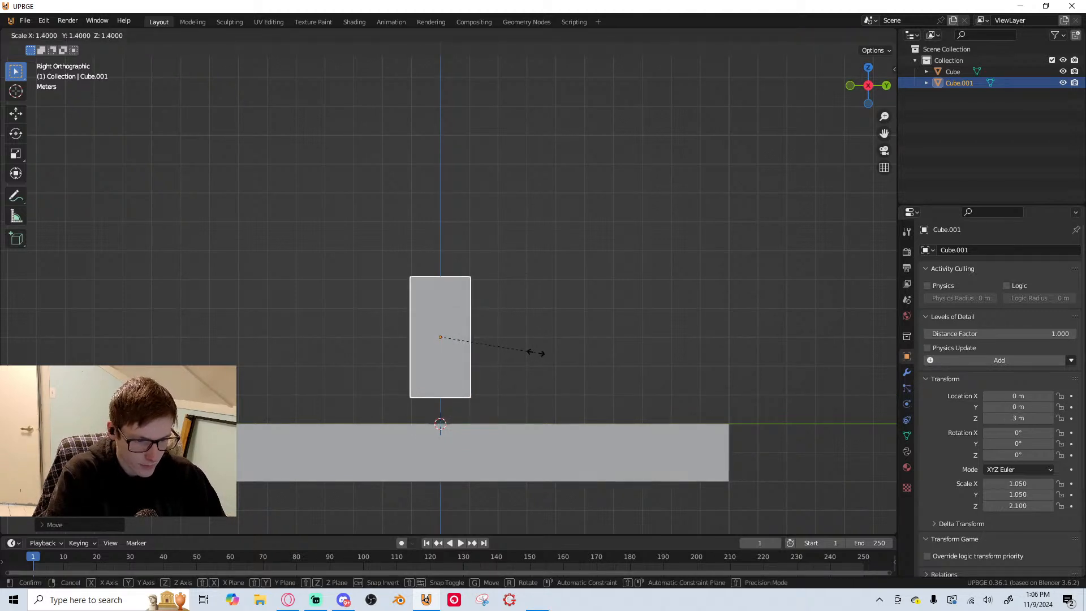
{"action": "left_click", "coordinate": [538, 347]}
{"action": "scroll", "coordinate": [522, 347], "scroll_direction": "down", "scroll_amount": 2}
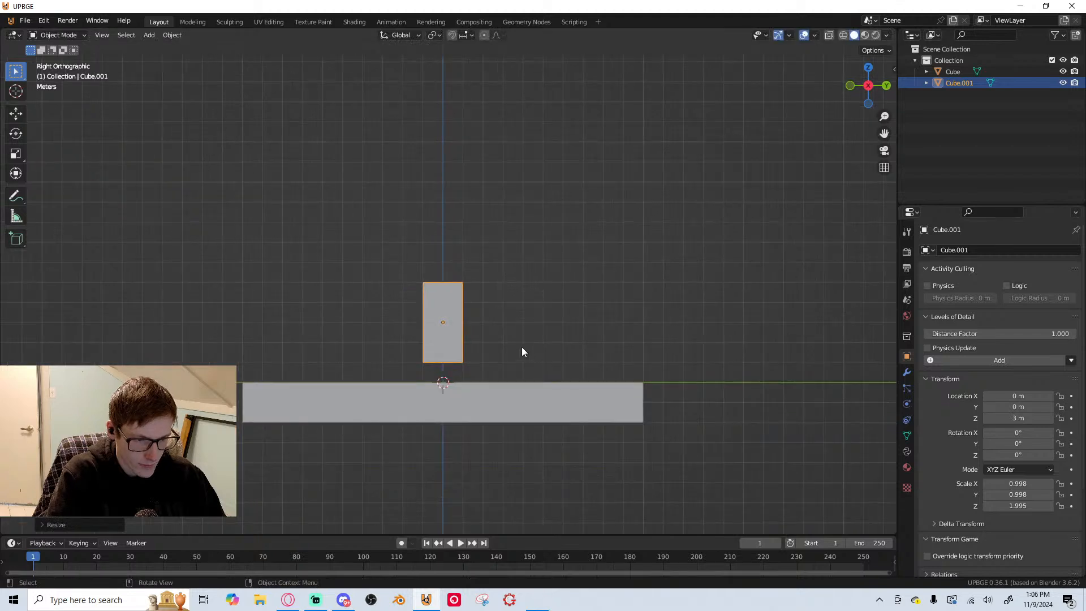
{"action": "scroll", "coordinate": [481, 351], "scroll_direction": "up", "scroll_amount": 2}
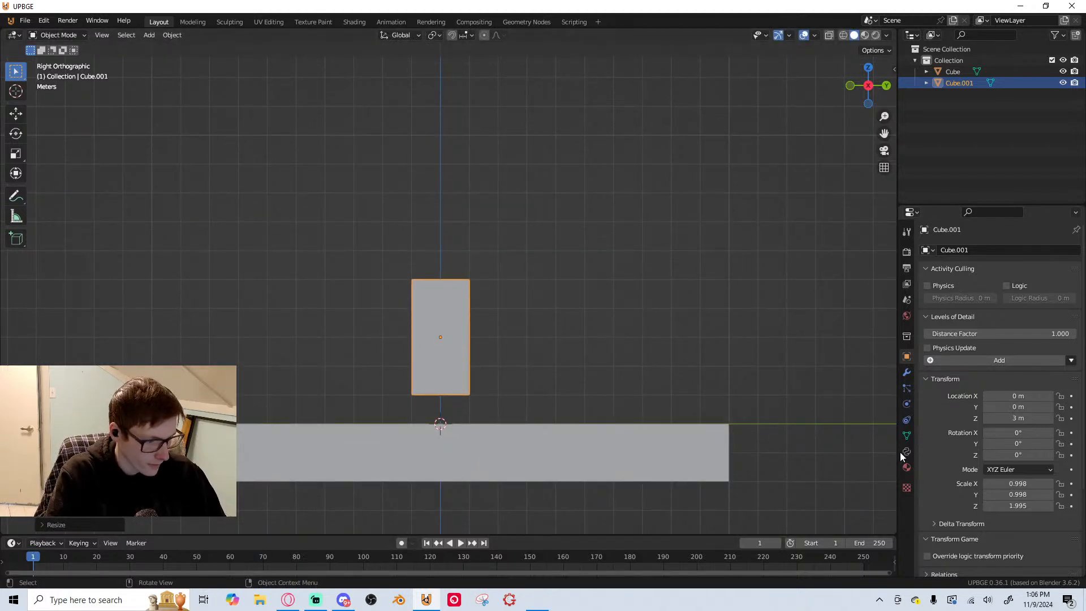
{"action": "scroll", "coordinate": [447, 291], "scroll_direction": "down", "scroll_amount": 1}
{"action": "scroll", "coordinate": [501, 317], "scroll_direction": "up", "scroll_amount": 2}
{"action": "scroll", "coordinate": [497, 368], "scroll_direction": "down", "scroll_amount": 2}
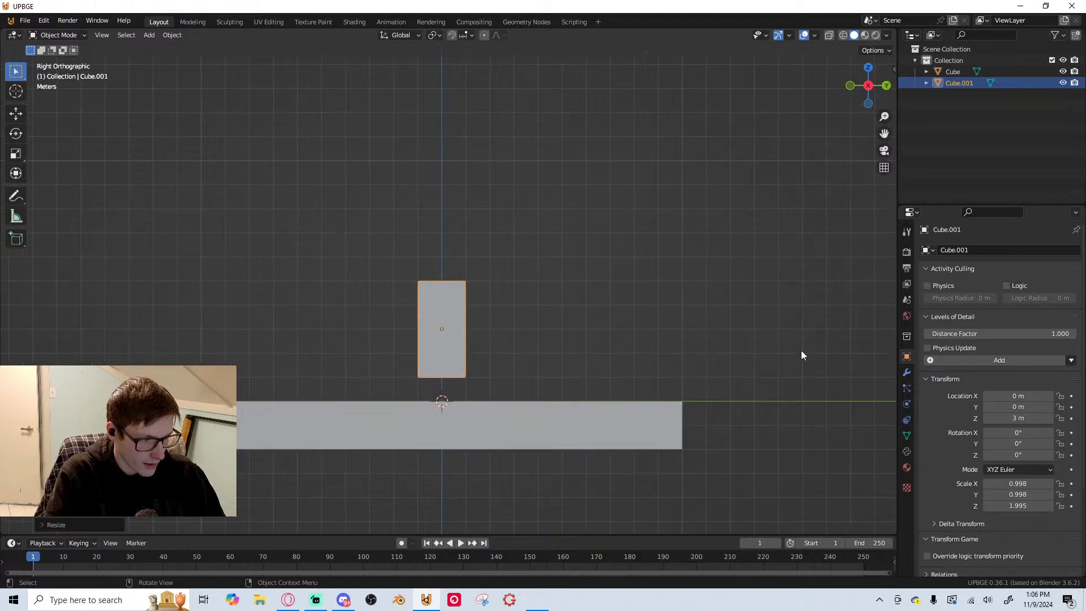
{"action": "right_click", "coordinate": [240, 362]}
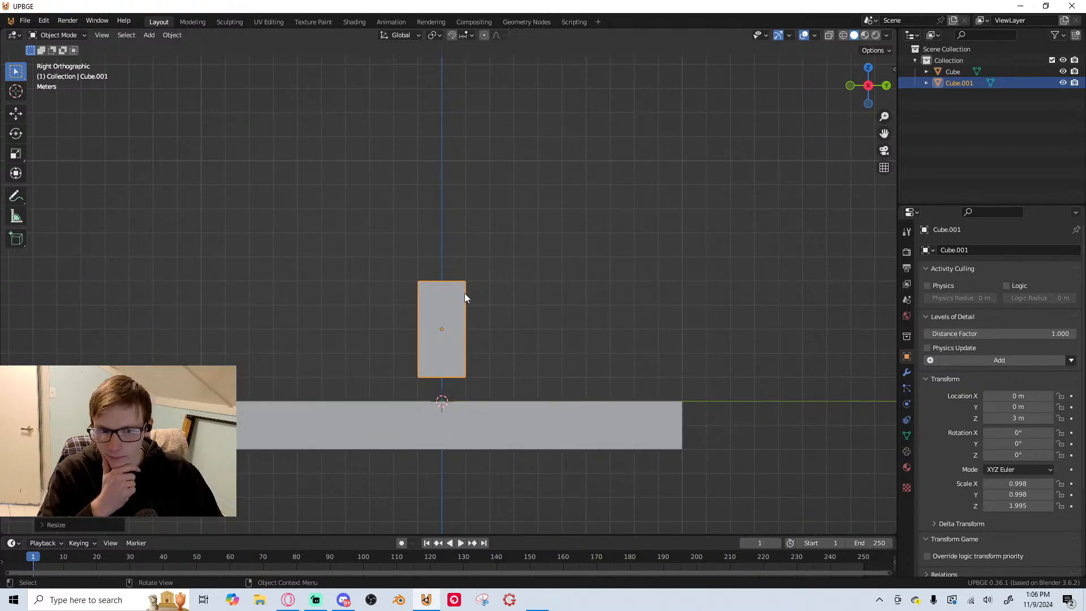
{"action": "left_click", "coordinate": [457, 240]}
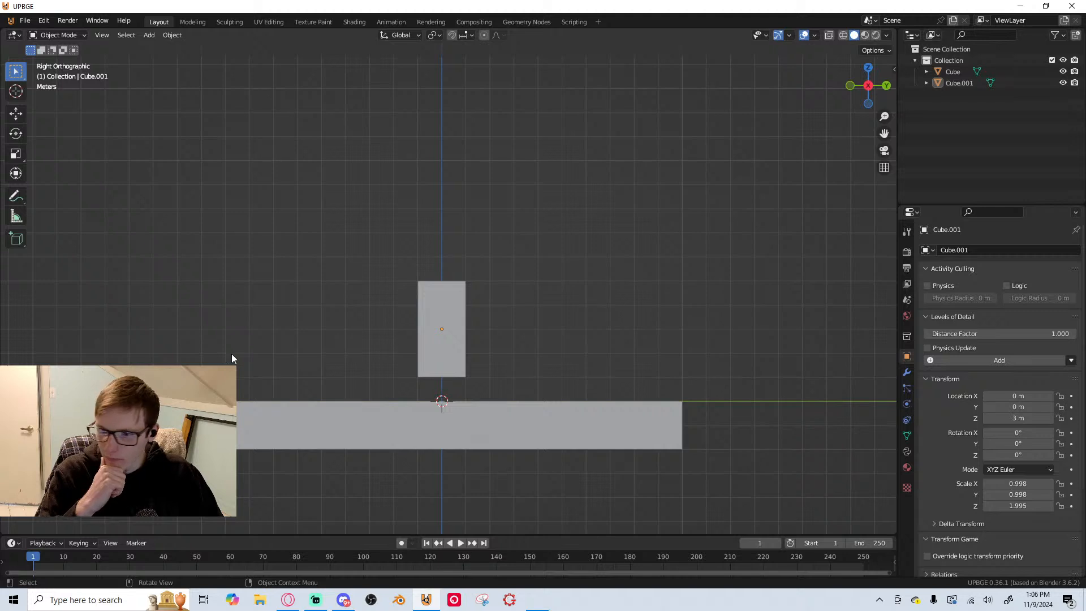
Set the upright block's game physics type to Dynamic
{"action": "left_click", "coordinate": [449, 349]}
{"action": "left_click", "coordinate": [907, 404]}
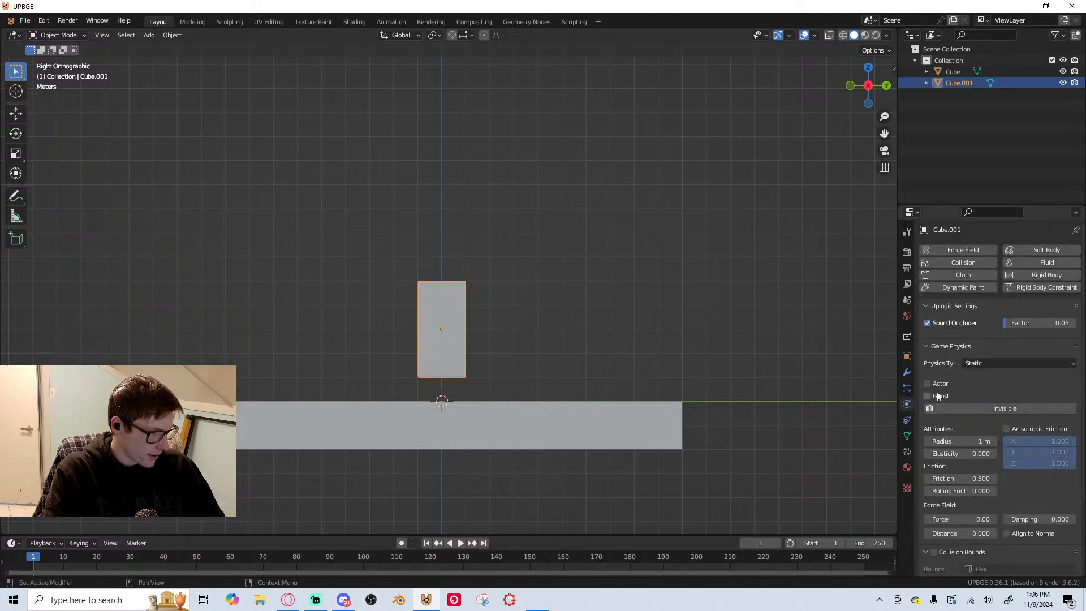
{"action": "left_click", "coordinate": [1031, 363]}
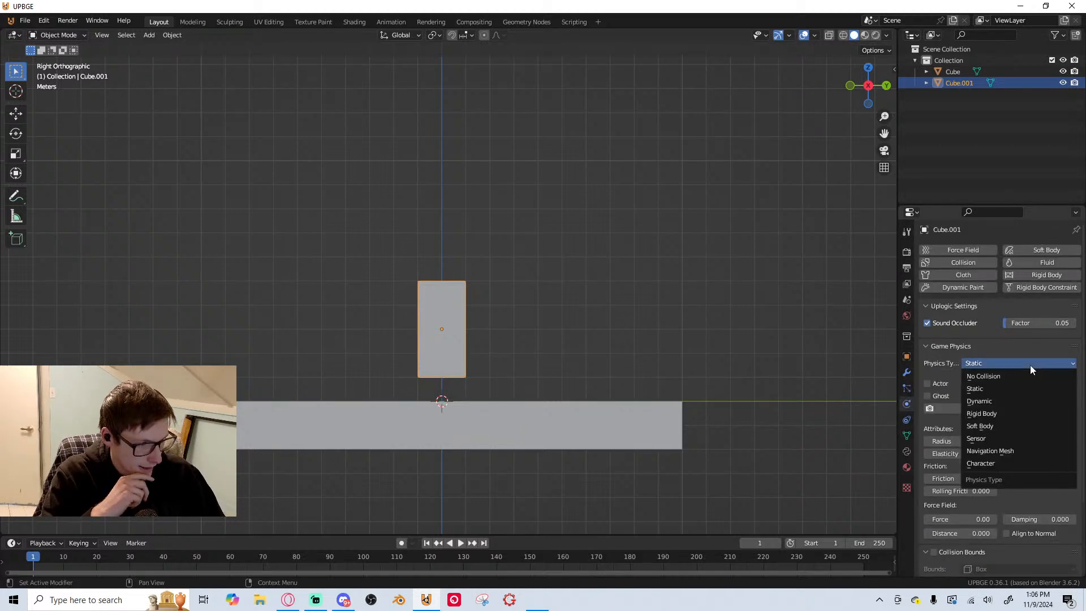
{"action": "left_click", "coordinate": [1009, 401]}
Enable collision bounds for the upright block in its game physics settings
{"action": "scroll", "coordinate": [985, 409], "scroll_direction": "down", "scroll_amount": 8}
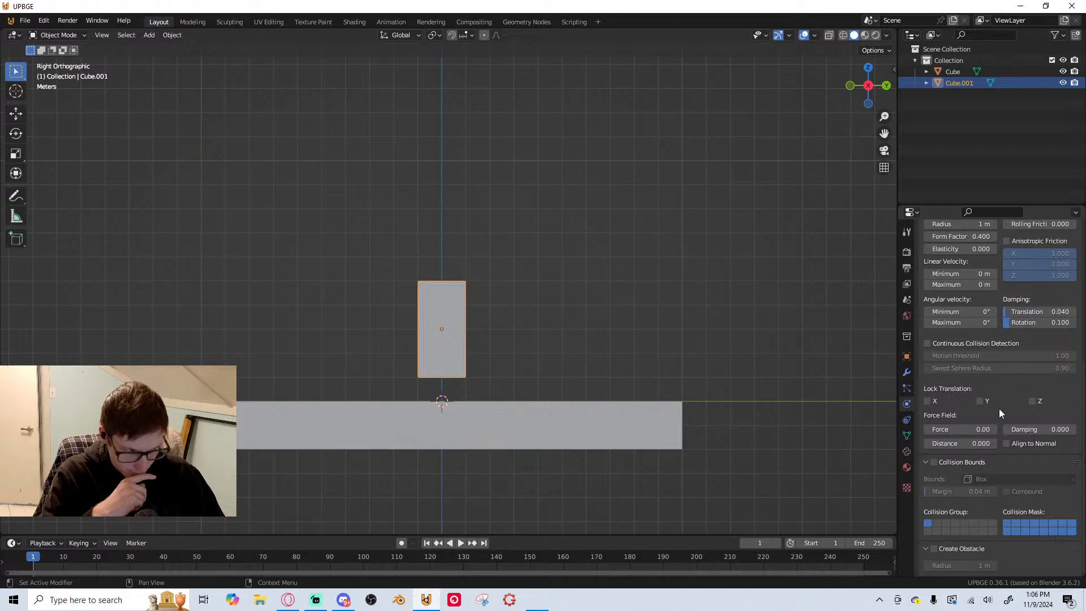
{"action": "scroll", "coordinate": [557, 360], "scroll_direction": "down", "scroll_amount": 4}
{"action": "scroll", "coordinate": [622, 385], "scroll_direction": "up", "scroll_amount": 2}
{"action": "scroll", "coordinate": [1037, 425], "scroll_direction": "up", "scroll_amount": 6}
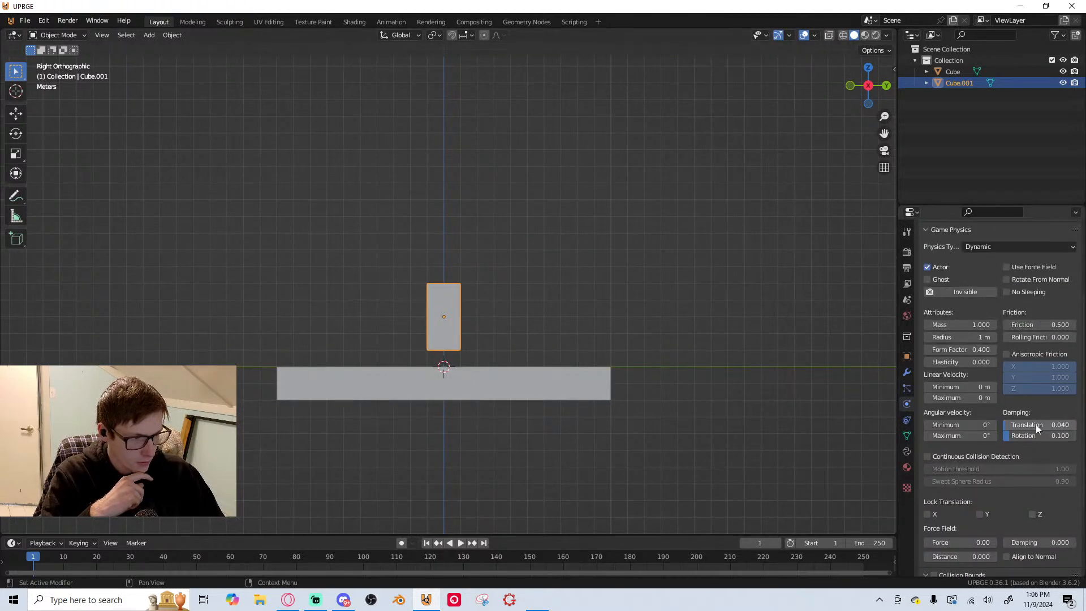
{"action": "scroll", "coordinate": [1016, 413], "scroll_direction": "down", "scroll_amount": 3}
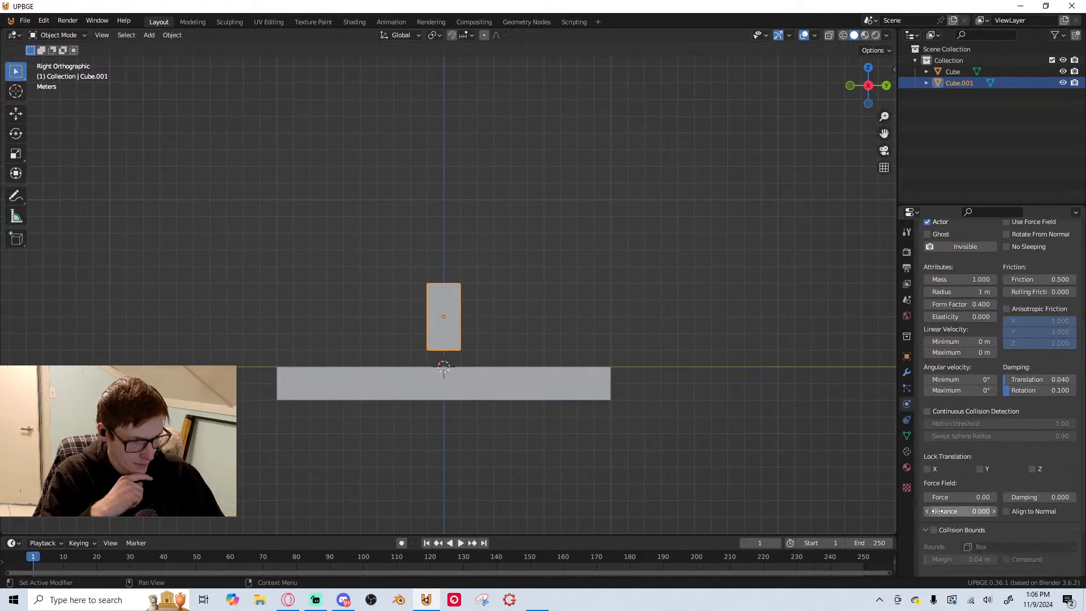
{"action": "left_click", "coordinate": [934, 530]}
{"action": "scroll", "coordinate": [933, 526], "scroll_direction": "down", "scroll_amount": 3}
{"action": "scroll", "coordinate": [942, 492], "scroll_direction": "up", "scroll_amount": 4}
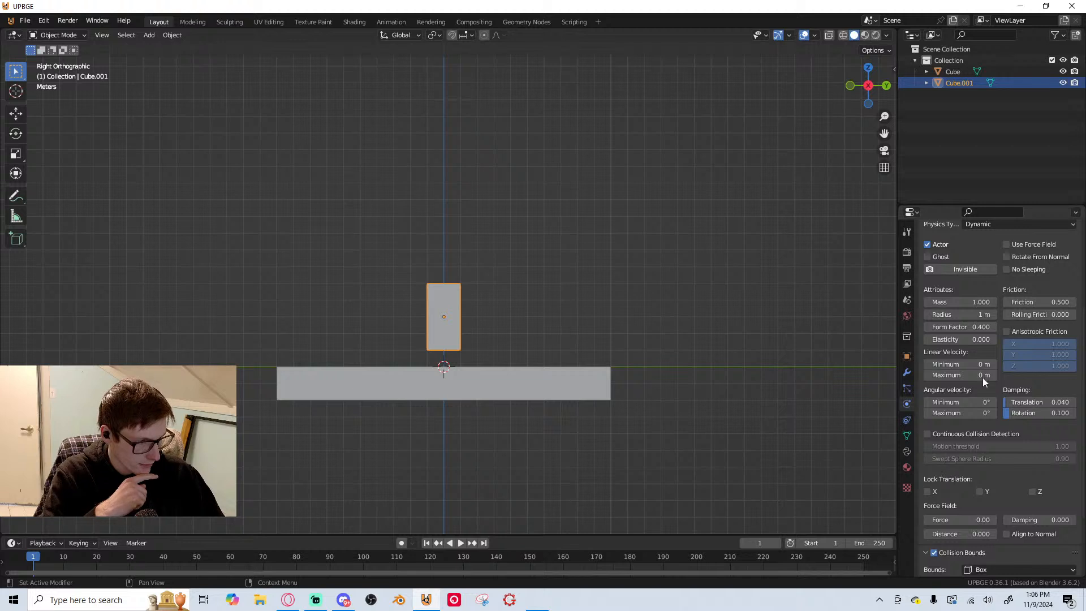
Set the upright block's friction to 1 and its rolling friction to 0.2
{"action": "left_click", "coordinate": [1040, 302]}
{"action": "type", "text": "1"}
{"action": "key", "text": "Return"}
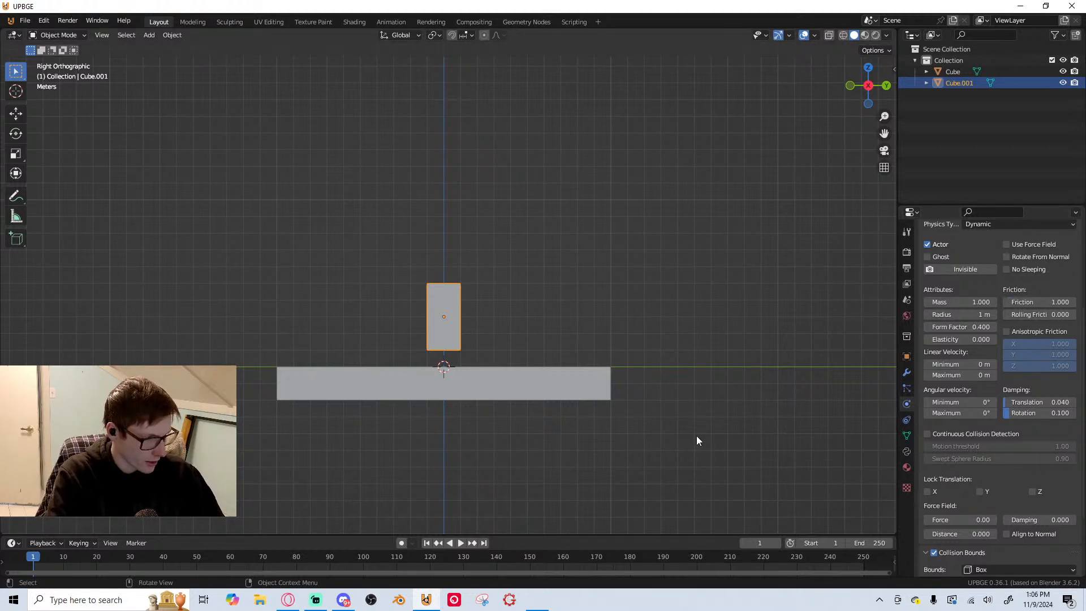
{"action": "left_click", "coordinate": [1034, 315]}
{"action": "key", "text": "BackSpace"}
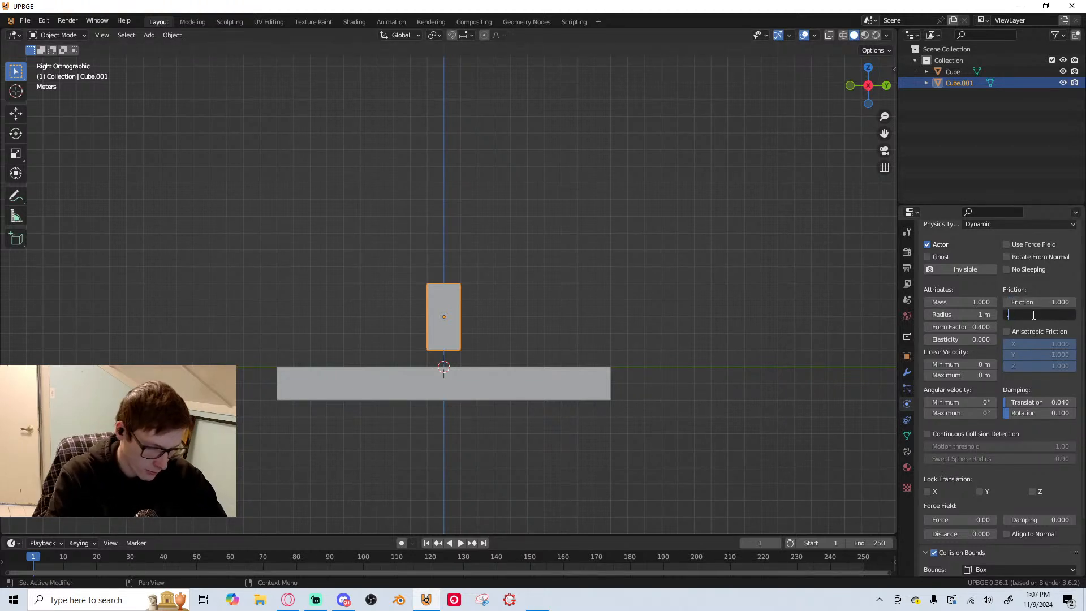
{"action": "type", "text": "0.2"}
{"action": "key", "text": "Return"}
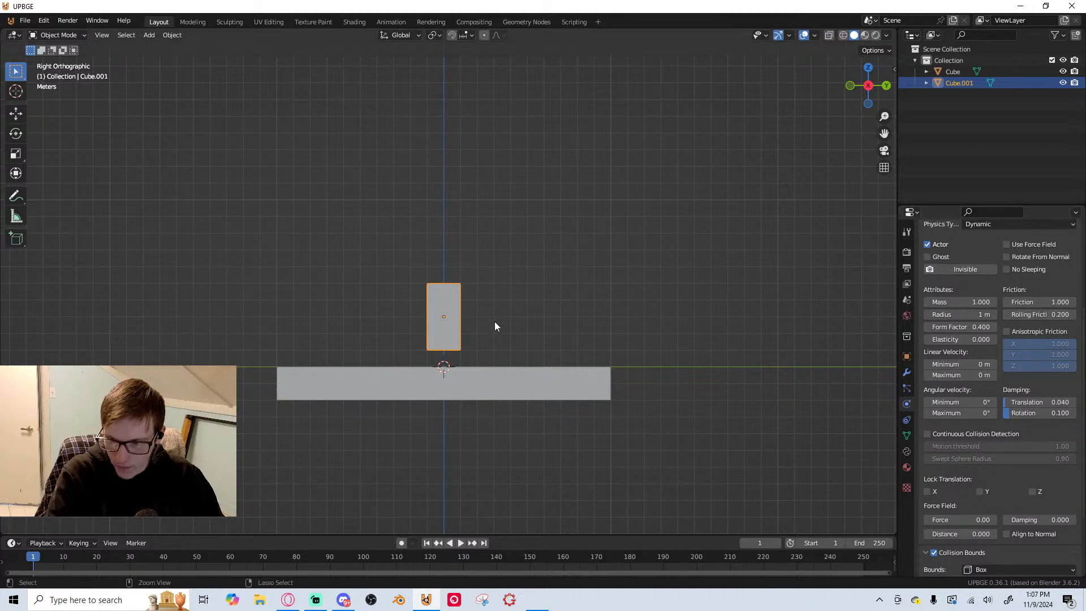
Save the project as jumpgame in the upbge Games folder
{"action": "key", "text": "ctrl+s"}
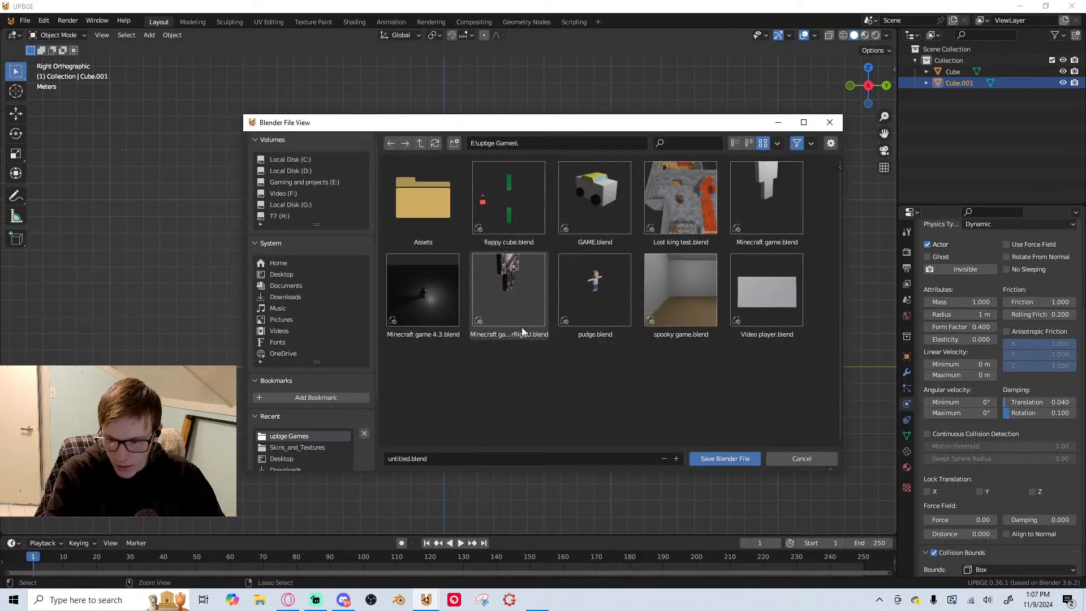
{"action": "left_click", "coordinate": [429, 450]}
{"action": "type", "text": "jumpgame"}
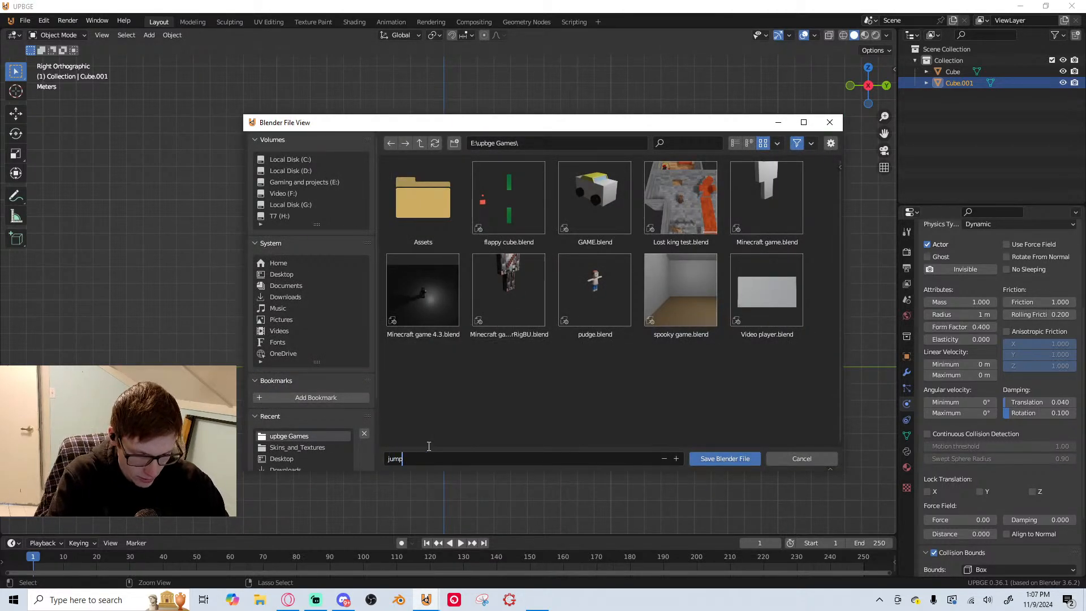
{"action": "key", "text": "Return"}
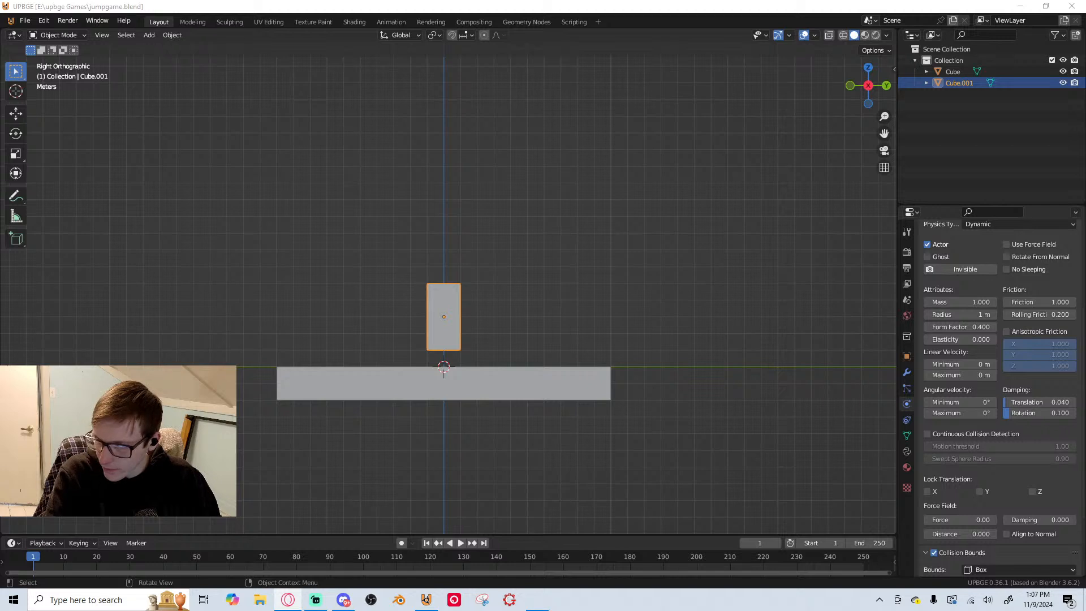
Lock the upright block's physics translation along the X axis
{"action": "left_click", "coordinate": [730, 332]}
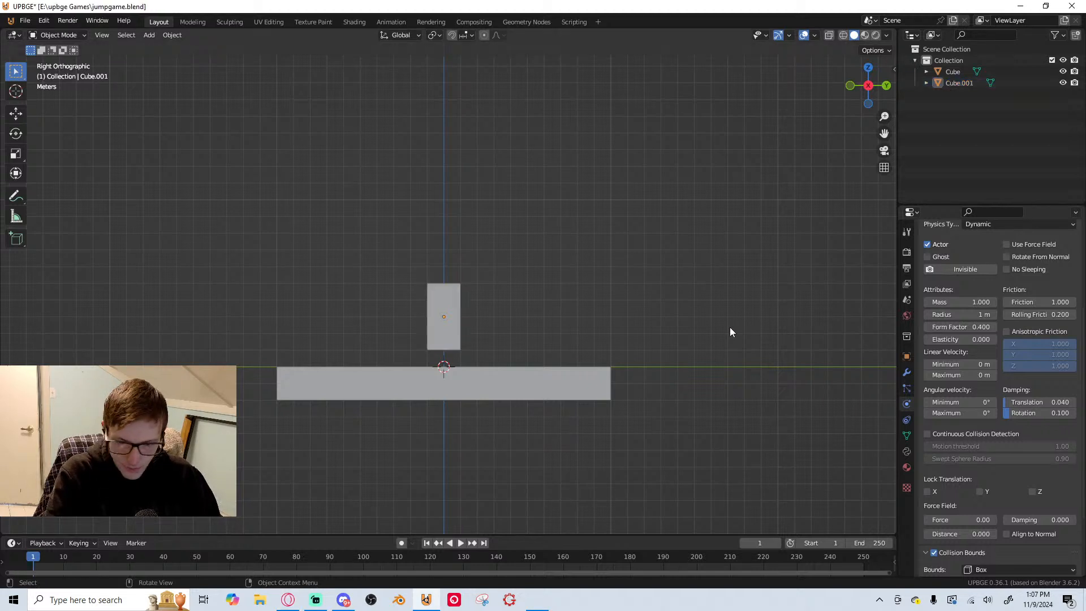
{"action": "left_click", "coordinate": [436, 311]}
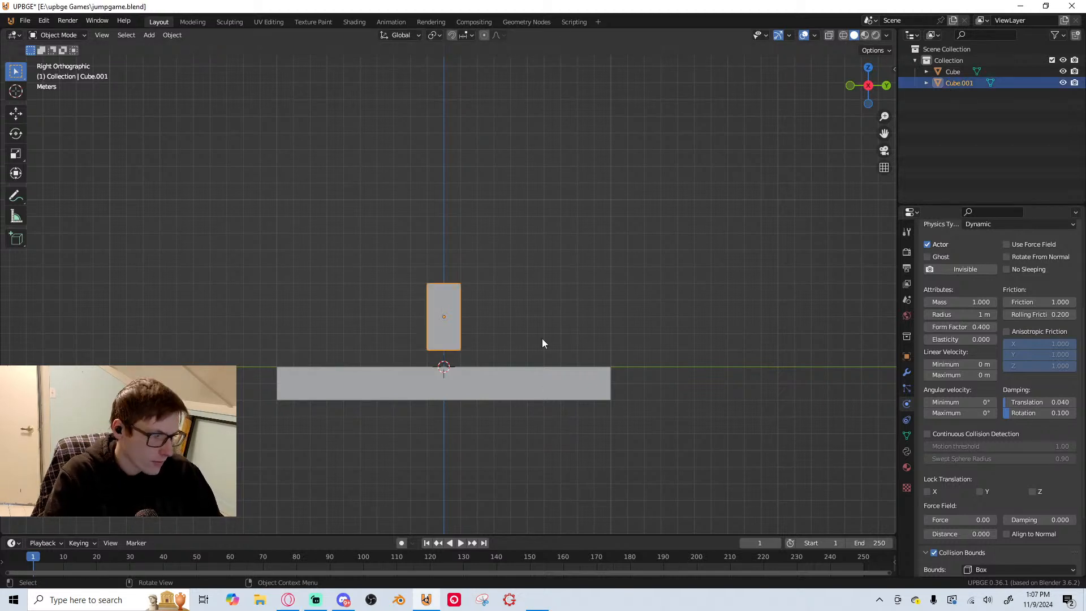
{"action": "scroll", "coordinate": [585, 274], "scroll_direction": "down", "scroll_amount": 1}
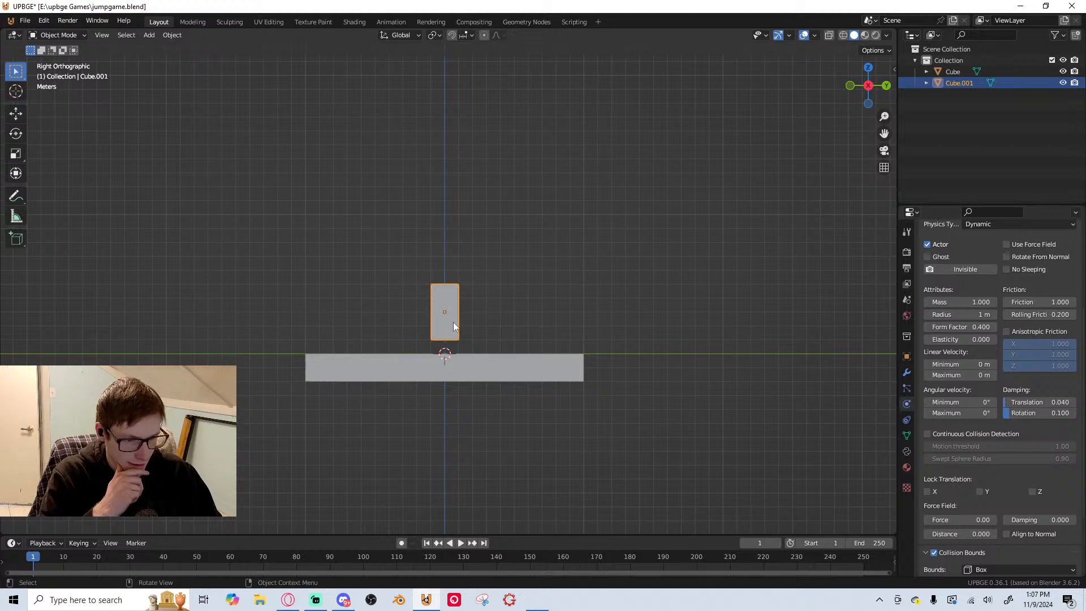
{"action": "middle_click_drag", "start_coordinate": [453, 321], "coordinate": [306, 307]}
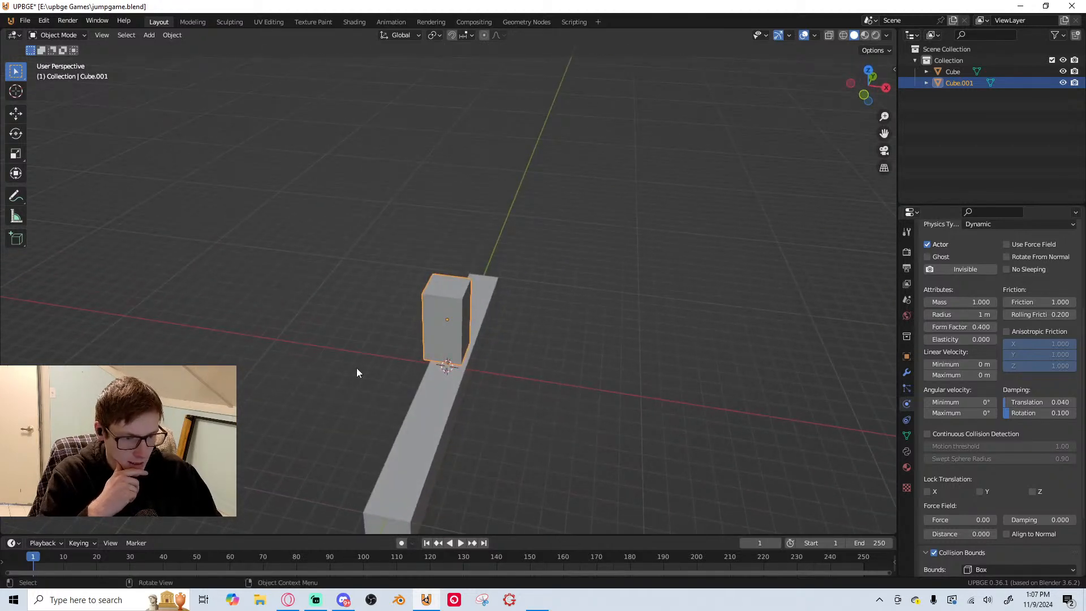
{"action": "middle_click_drag", "start_coordinate": [357, 372], "coordinate": [559, 392]}
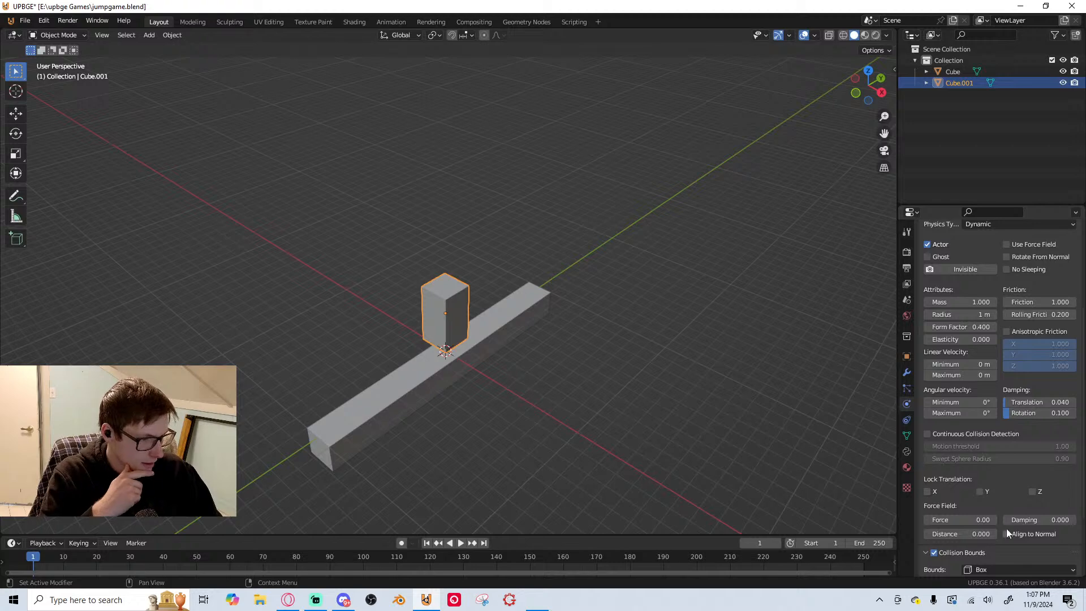
{"action": "left_click", "coordinate": [928, 492]}
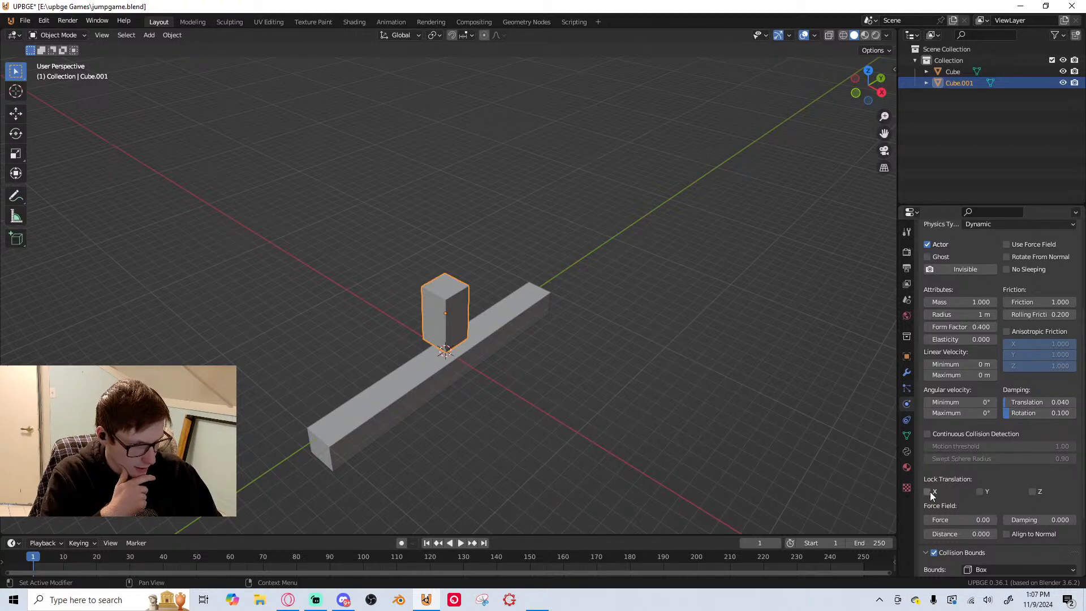
{"action": "middle_click_drag", "start_coordinate": [766, 439], "coordinate": [520, 371]}
{"action": "key", "text": "g"}
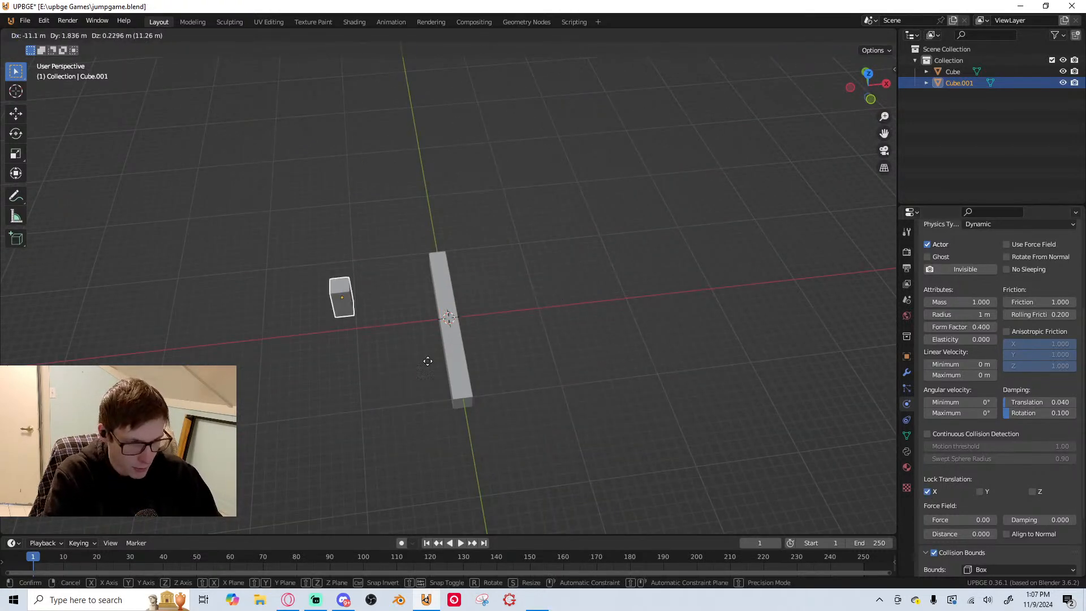
{"action": "right_click", "coordinate": [628, 351]}
{"action": "middle_click_drag", "start_coordinate": [642, 351], "coordinate": [542, 332]}
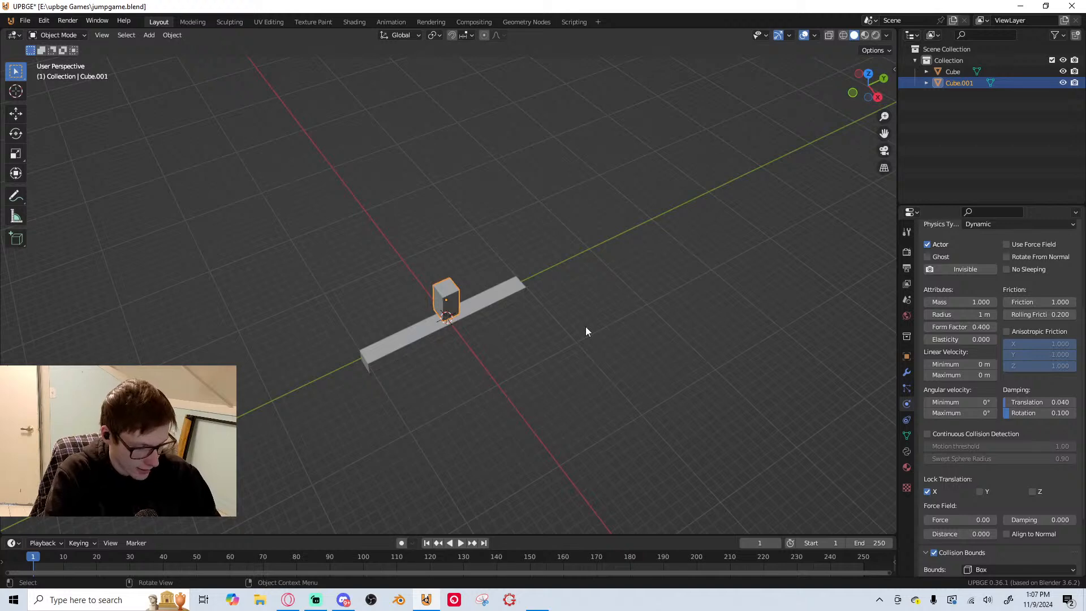
Return to the right orthographic view and save the project file
{"action": "scroll", "coordinate": [1016, 435], "scroll_direction": "down", "scroll_amount": 4}
{"action": "middle_click_drag", "start_coordinate": [628, 325], "coordinate": [411, 300]}
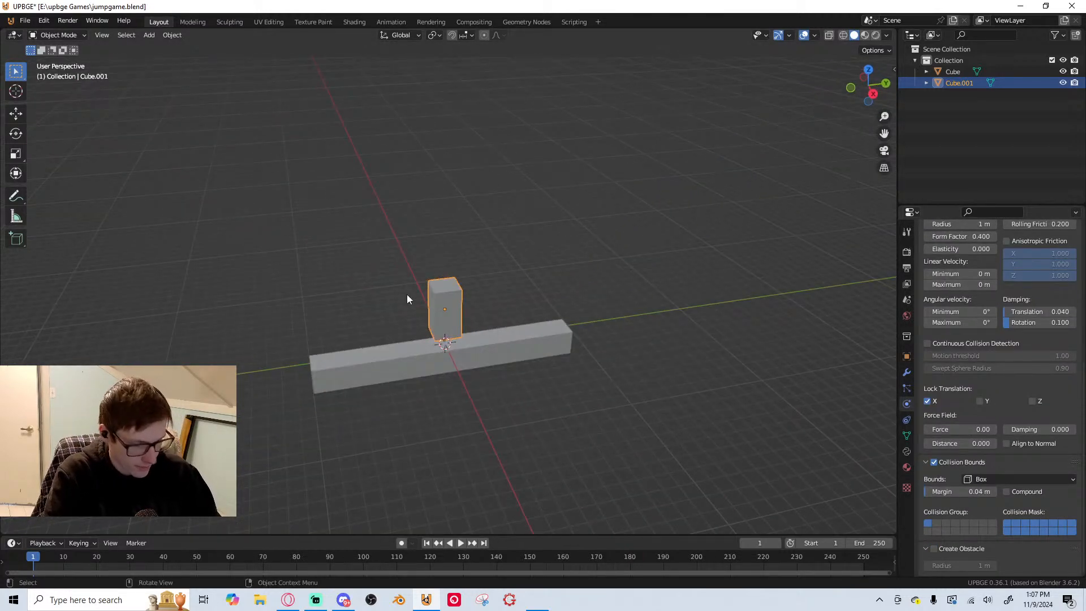
{"action": "key", "text": "KP_3"}
{"action": "key", "text": "ctrl+s"}
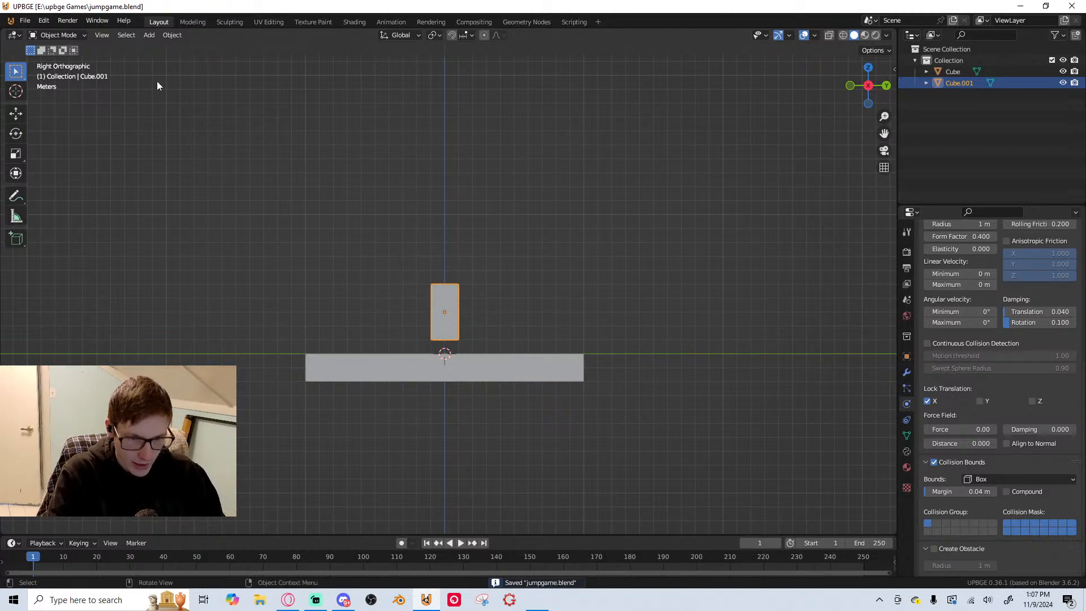
Duplicate the Layout workspace and rename the copy as Code
{"action": "right_click", "coordinate": [157, 20]}
{"action": "right_click", "coordinate": [161, 24]}
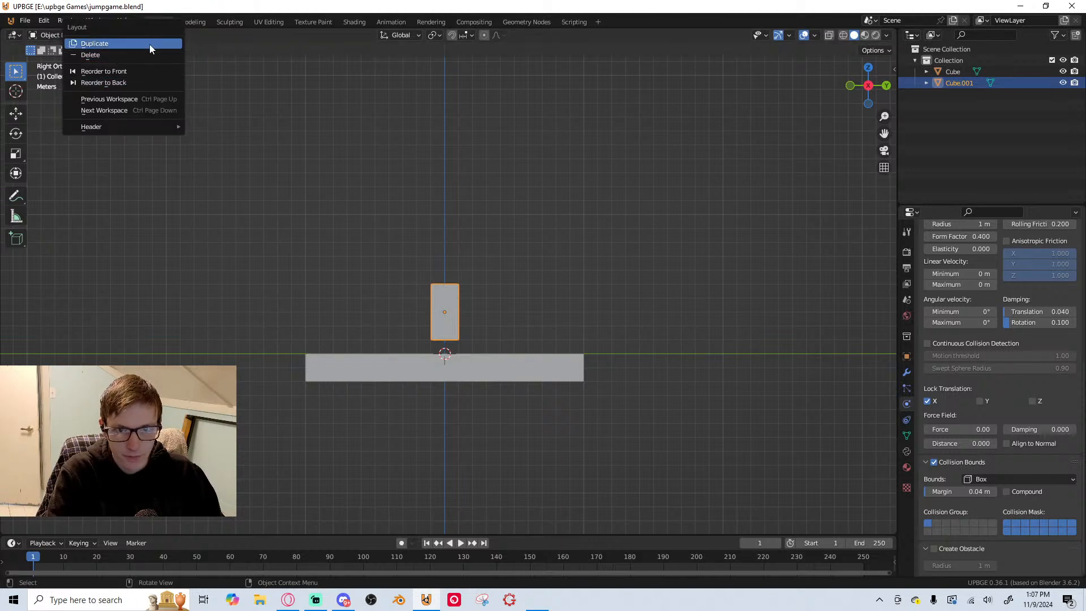
{"action": "left_click", "coordinate": [176, 45]}
{"action": "double_click", "coordinate": [196, 21]}
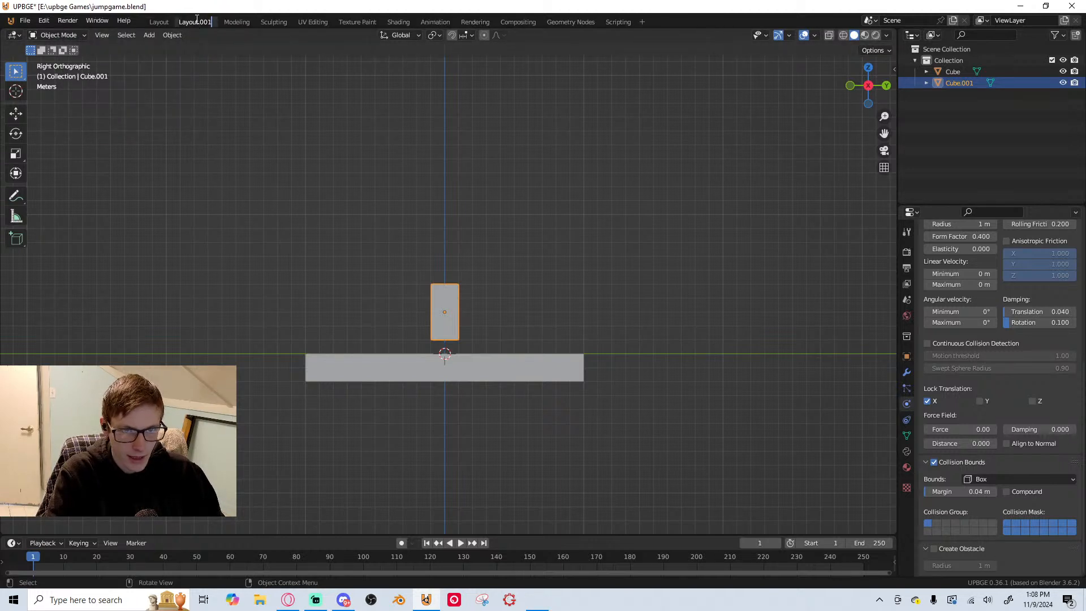
{"action": "type", "text": "Code"}
{"action": "key", "text": "Return"}
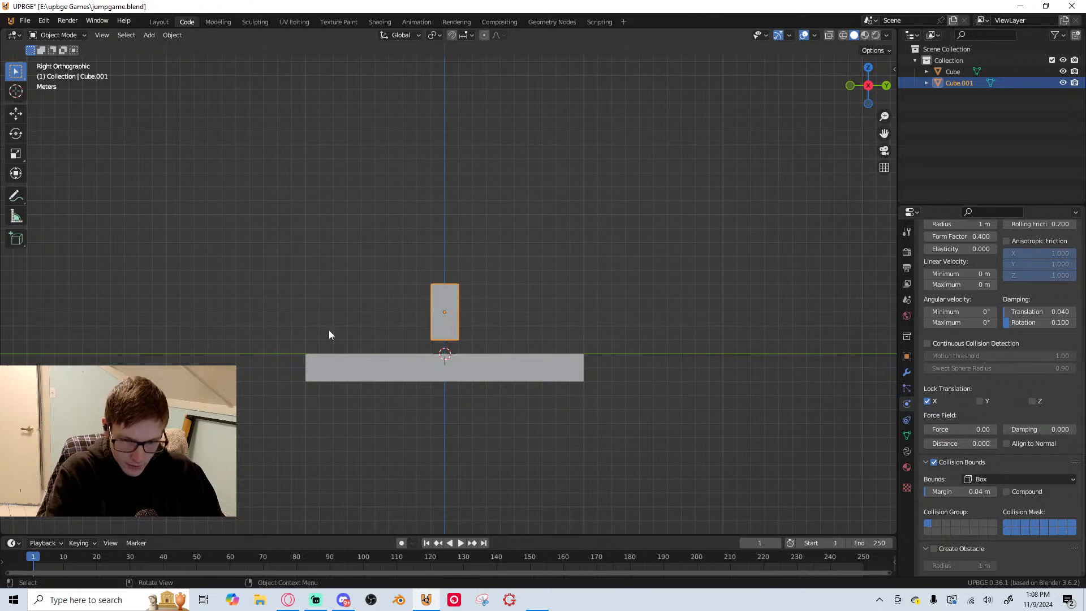
Enlarge the timeline area to roughly the lower third of the window and change it to a Logic Node Editor
{"action": "left_click_drag", "start_coordinate": [376, 536], "coordinate": [56, 234]}
{"action": "left_click", "coordinate": [13, 241]}
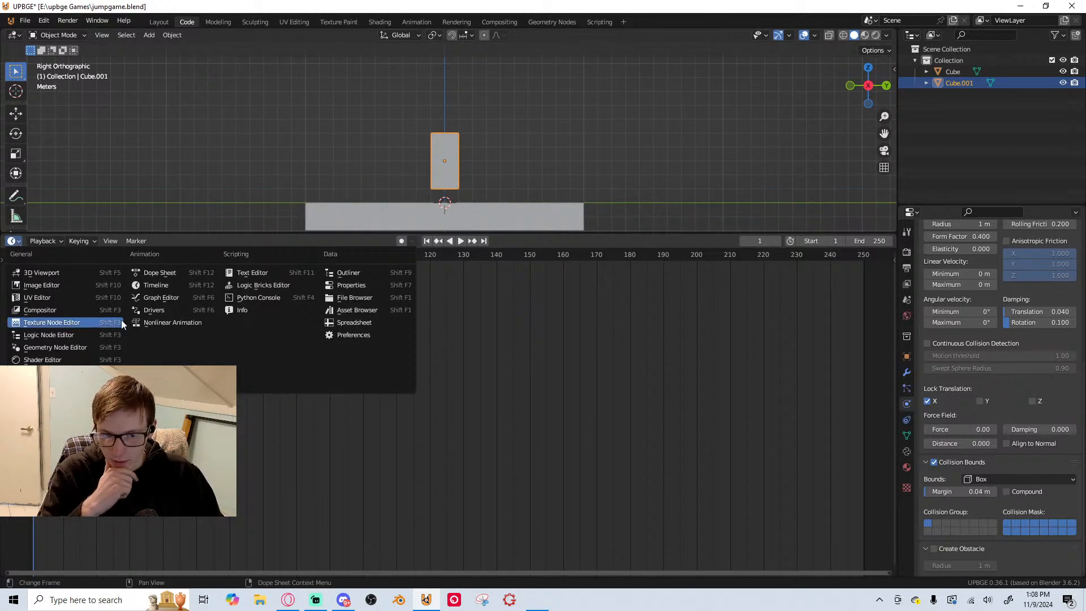
{"action": "left_click", "coordinate": [48, 335]}
{"action": "left_click_drag", "start_coordinate": [557, 235], "coordinate": [490, 378]}
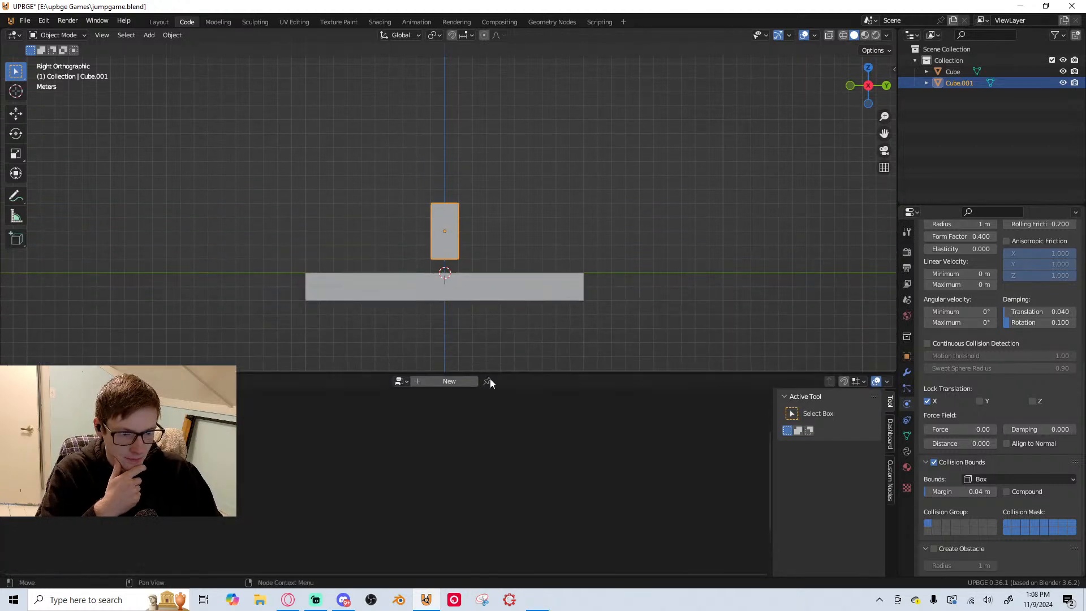
Create a new logic node tree and name it Player
{"action": "left_click", "coordinate": [468, 385]}
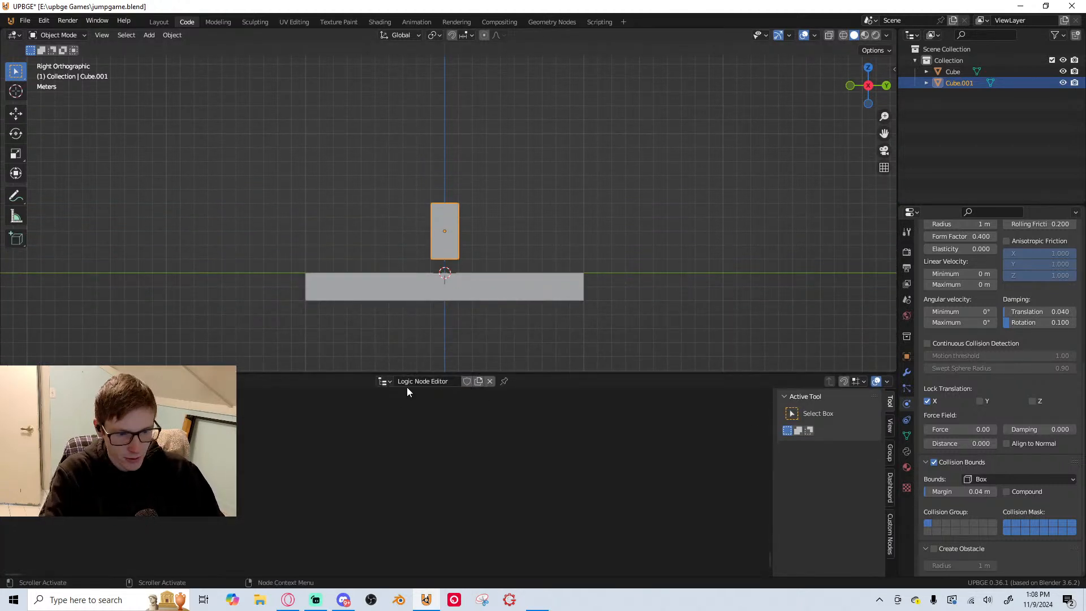
{"action": "double_click", "coordinate": [406, 381]}
{"action": "type", "text": "Player"}
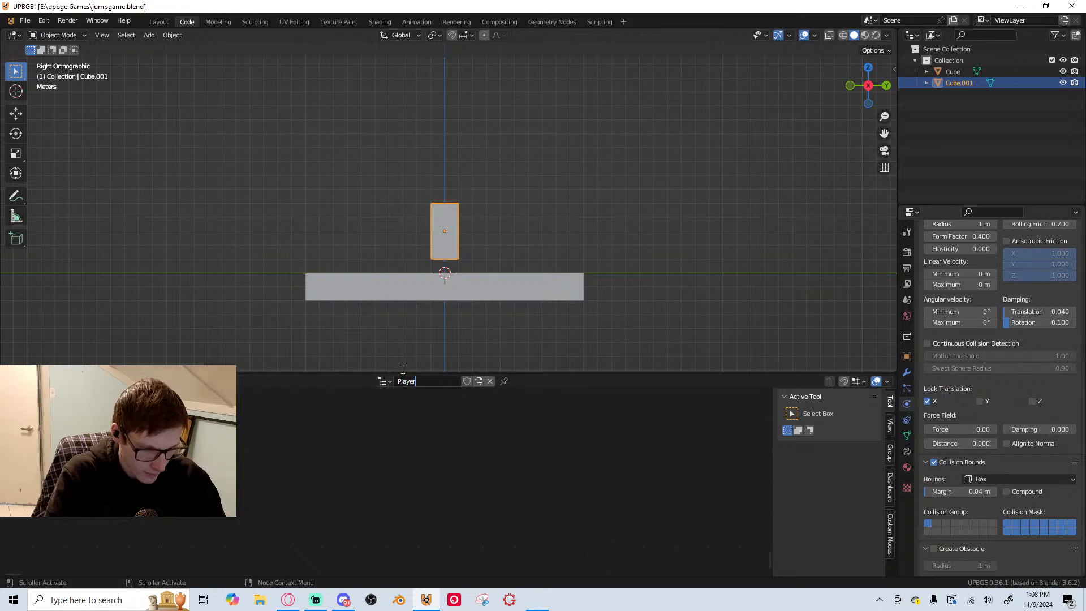
{"action": "key", "text": "Return"}
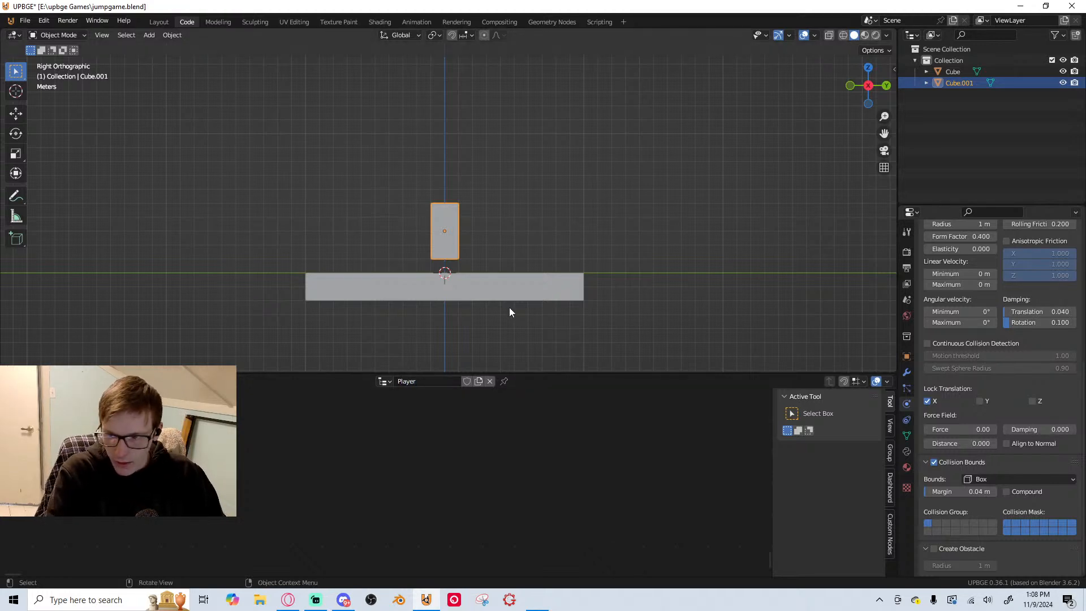
Give the Player node tree a fake user and apply the tree to the selected upright block
{"action": "left_click", "coordinate": [890, 486]}
{"action": "left_click", "coordinate": [466, 382]}
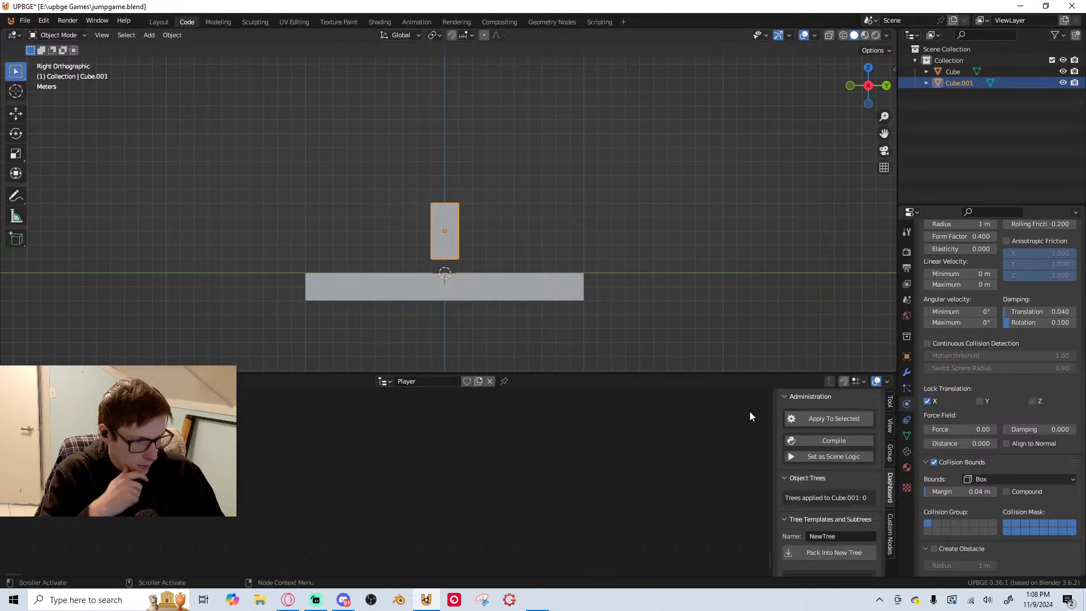
{"action": "left_click", "coordinate": [834, 419]}
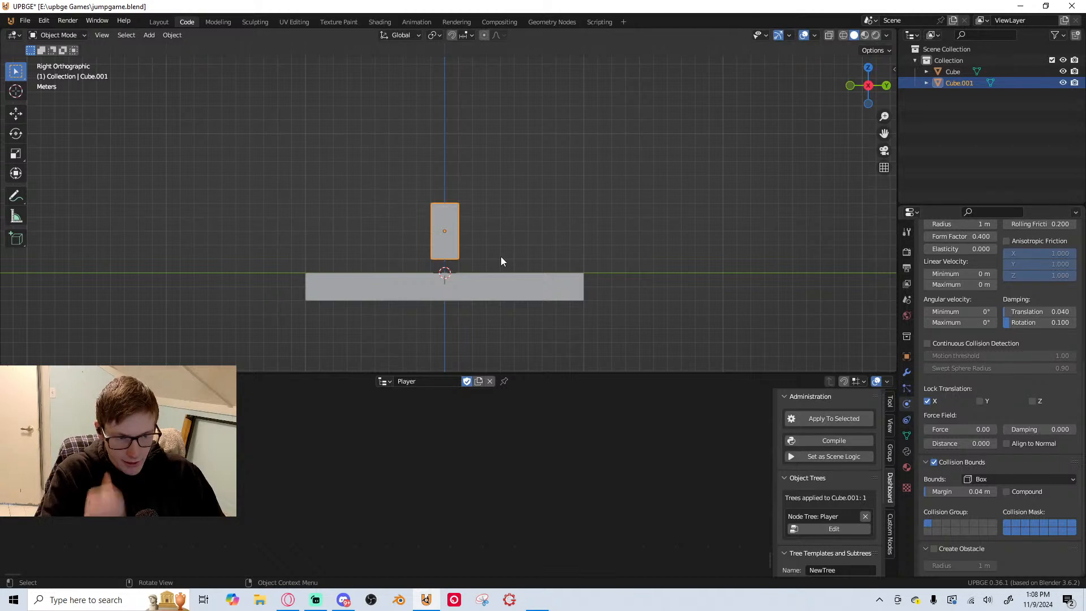
Enlarge the Logic Node Editor area upward to about half of the workspace height
{"action": "middle_click_drag", "start_coordinate": [502, 259], "coordinate": [462, 291]}
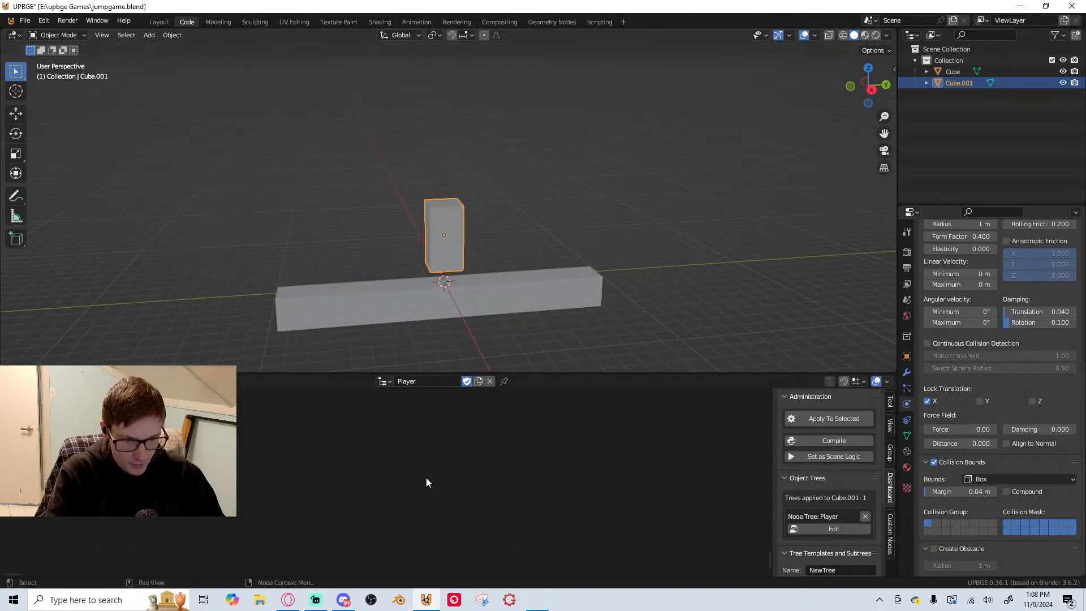
{"action": "left_click_drag", "start_coordinate": [593, 373], "coordinate": [613, 305]}
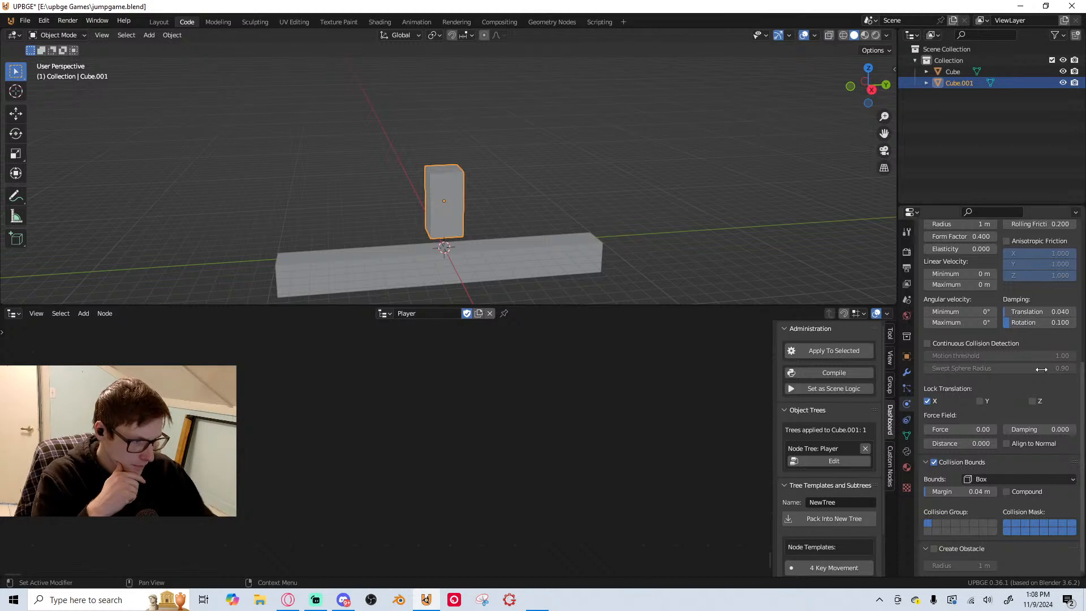
{"action": "scroll", "coordinate": [996, 378], "scroll_direction": "up", "scroll_amount": 10}
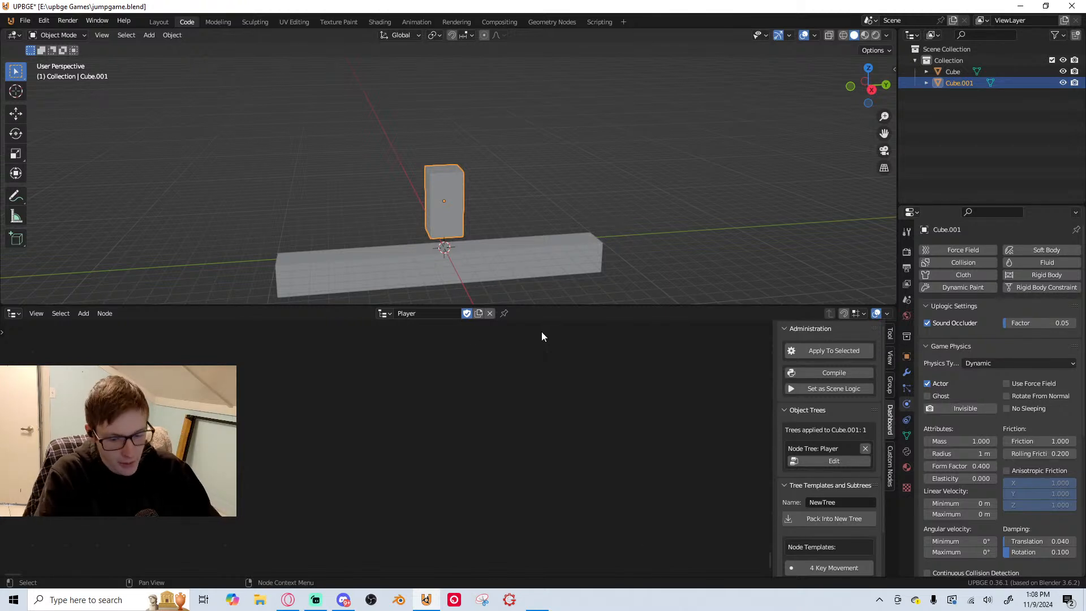
Switch the 3D viewport to the right orthographic view of the block and floor slab
{"action": "scroll", "coordinate": [490, 210], "scroll_direction": "down", "scroll_amount": 2}
{"action": "scroll", "coordinate": [490, 209], "scroll_direction": "up", "scroll_amount": 1}
{"action": "mouse_move", "coordinate": [490, 209]}
{"action": "middle_mouse_down"}
{"action": "mouse_move", "coordinate": [477, 205]}
{"action": "mouse_move", "coordinate": [494, 208]}
{"action": "middle_mouse_up"}
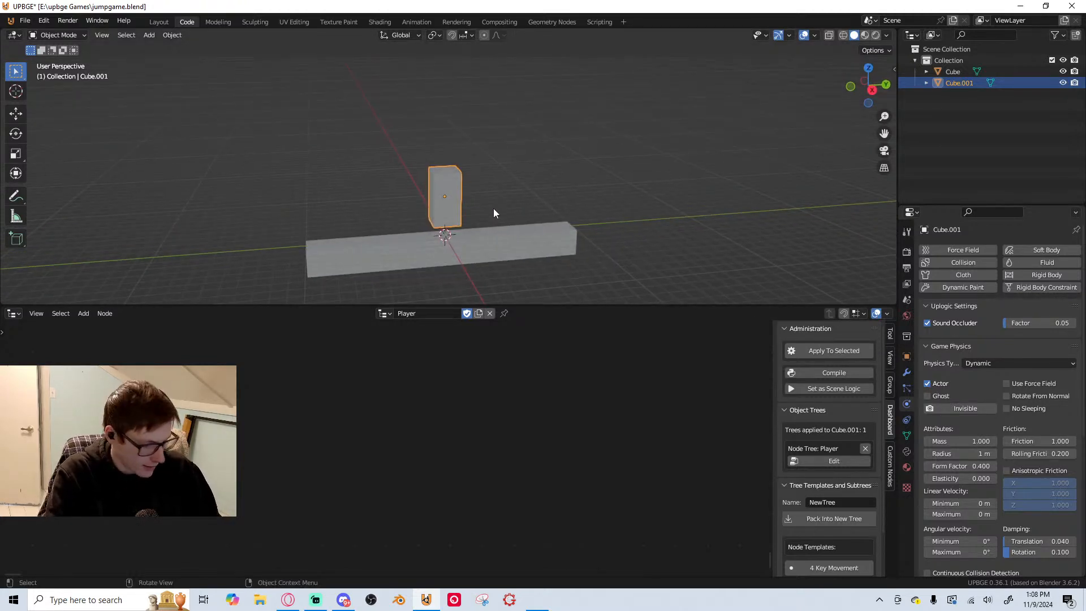
{"action": "key", "text": "KP_3"}
Add a Key Down node to the Player logic tree
{"action": "key", "text": "shift+a"}
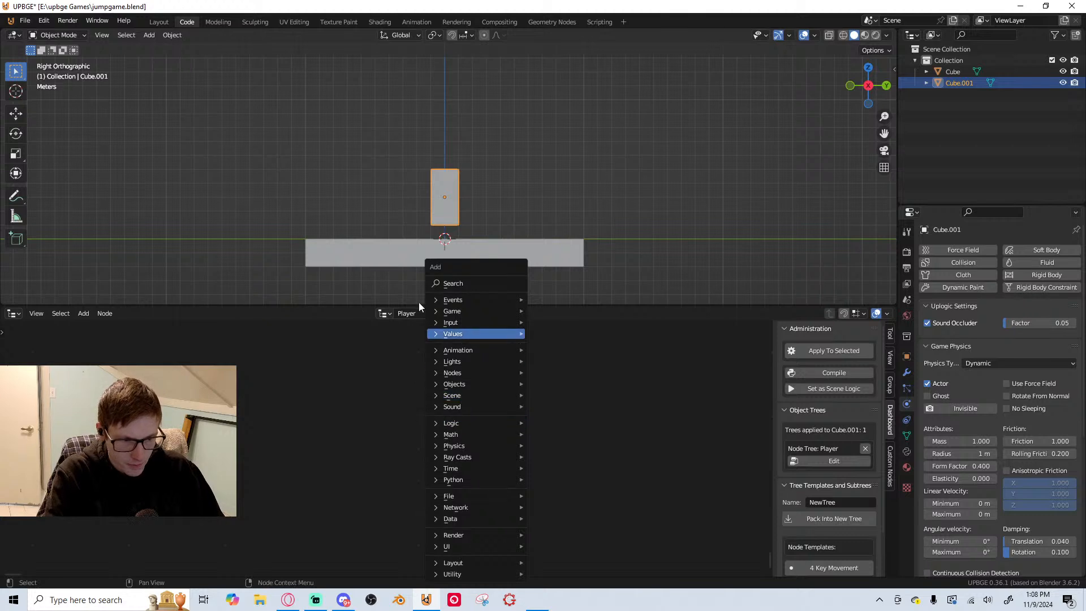
{"action": "left_click", "coordinate": [460, 283]}
{"action": "type", "text": "key"}
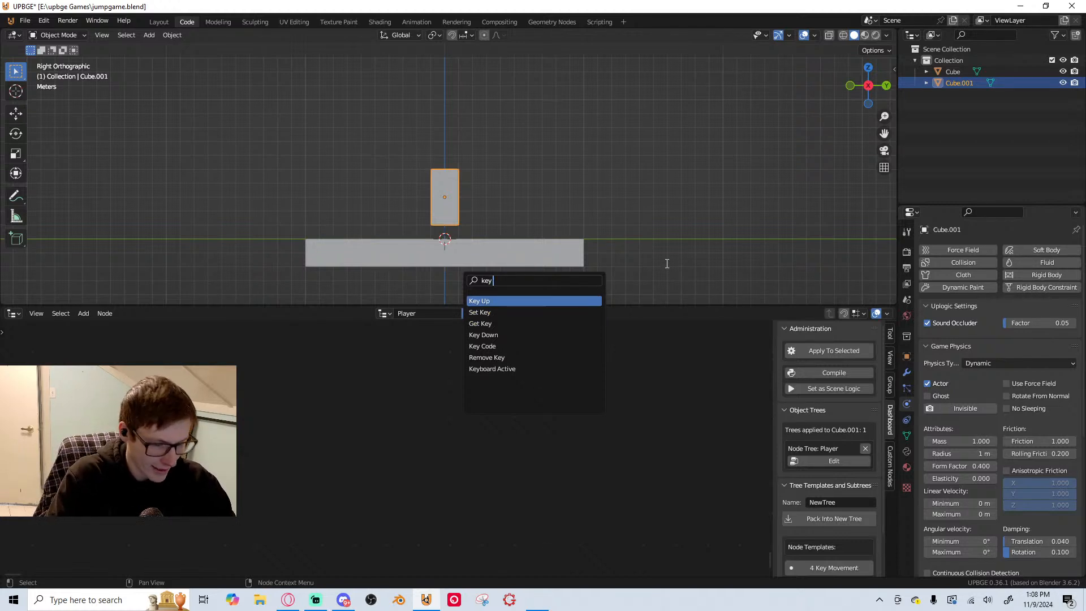
{"action": "type", "text": "dow"}
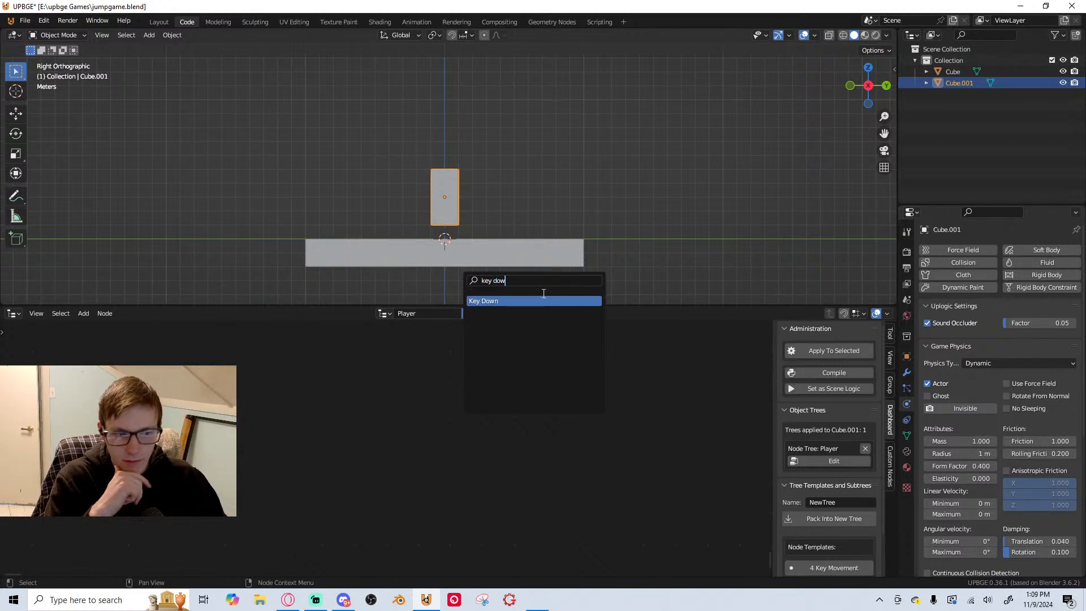
{"action": "key", "text": "Return"}
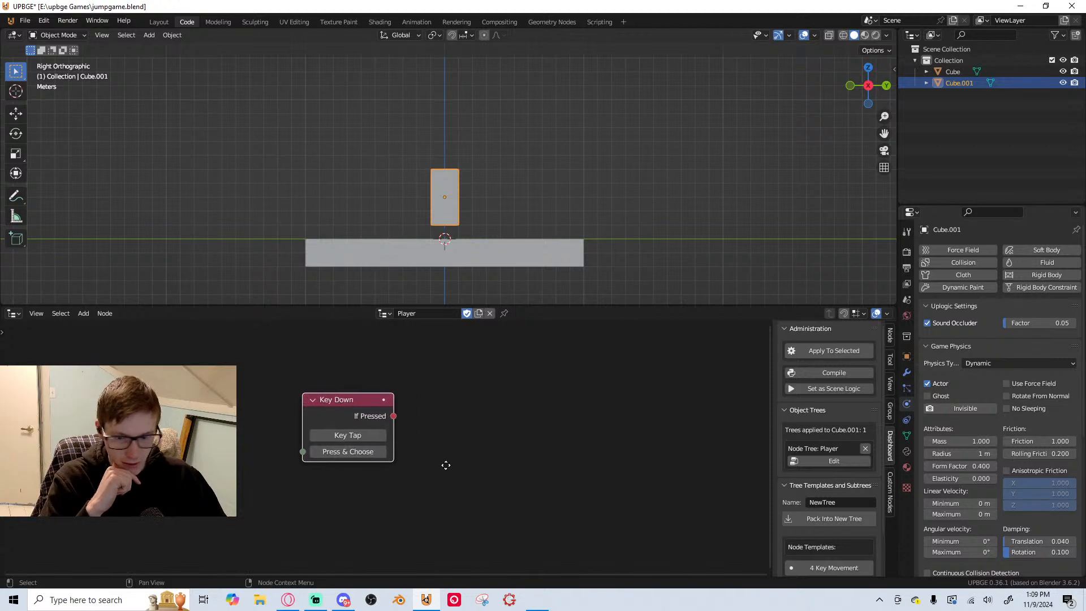
{"action": "left_click", "coordinate": [447, 465]}
{"action": "scroll", "coordinate": [485, 482], "scroll_direction": "down", "scroll_amount": 1}
{"action": "middle_click_drag", "start_coordinate": [481, 454], "coordinate": [448, 475]}
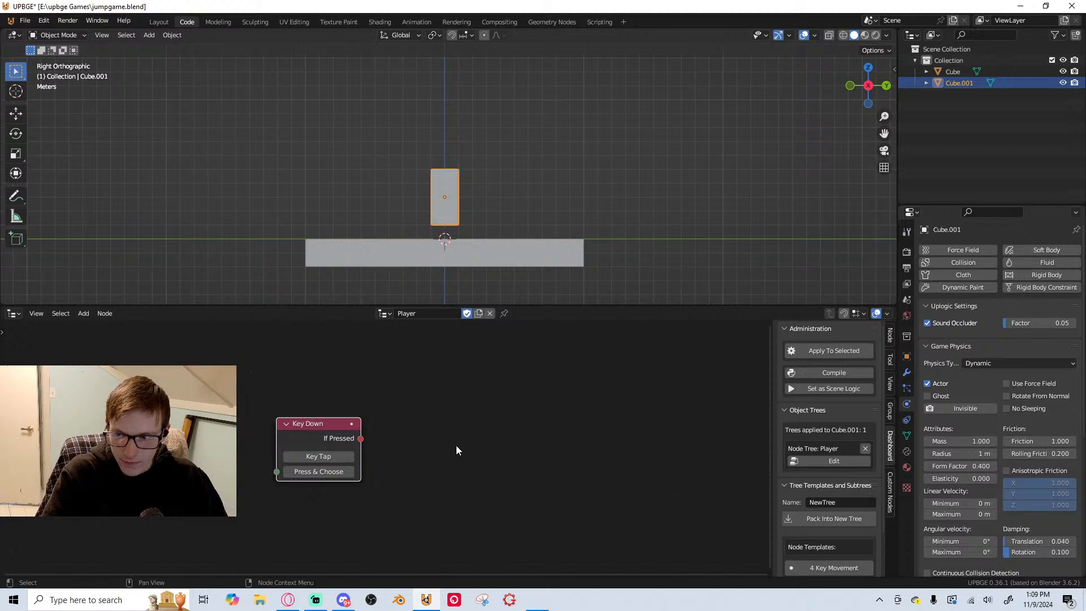
Add an Apply Impulse node and place it beside the Key Down node
{"action": "key", "text": "shift+a"}
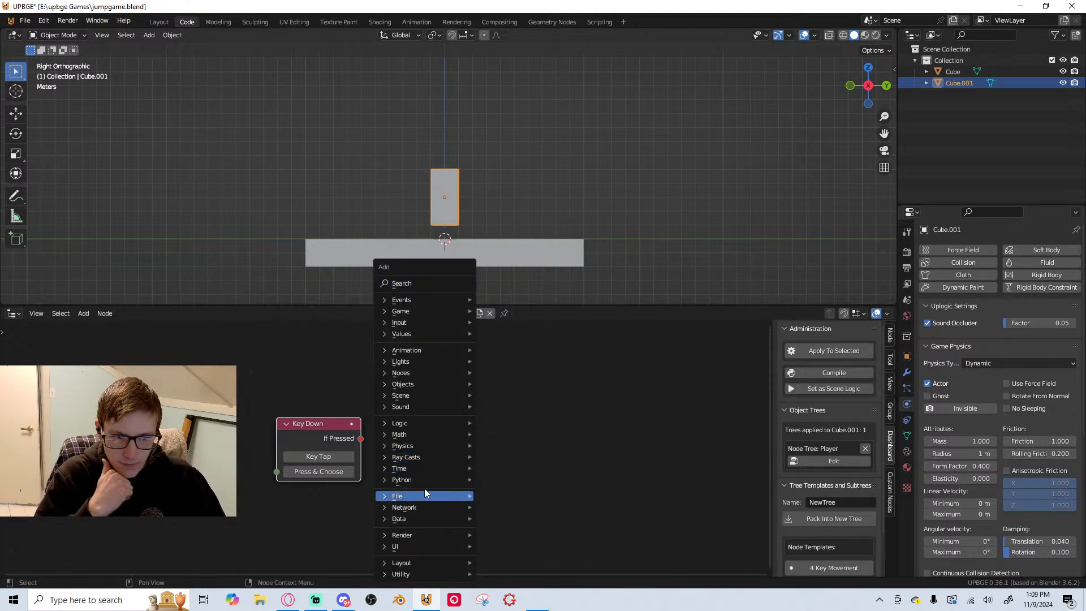
{"action": "mouse_move", "coordinate": [427, 446]}
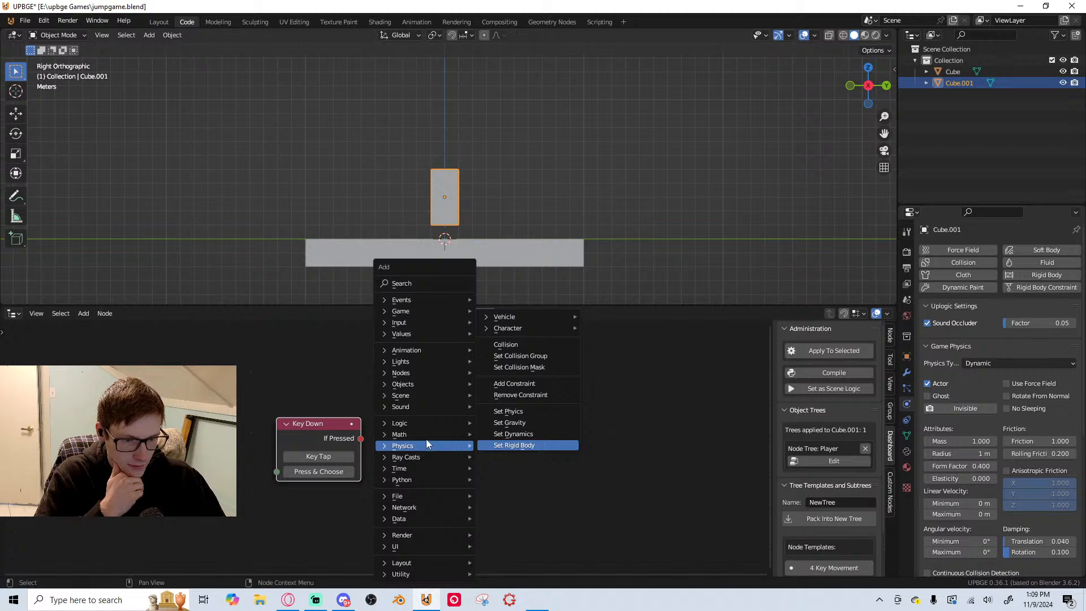
{"action": "left_click", "coordinate": [440, 283]}
{"action": "type", "text": "appl"}
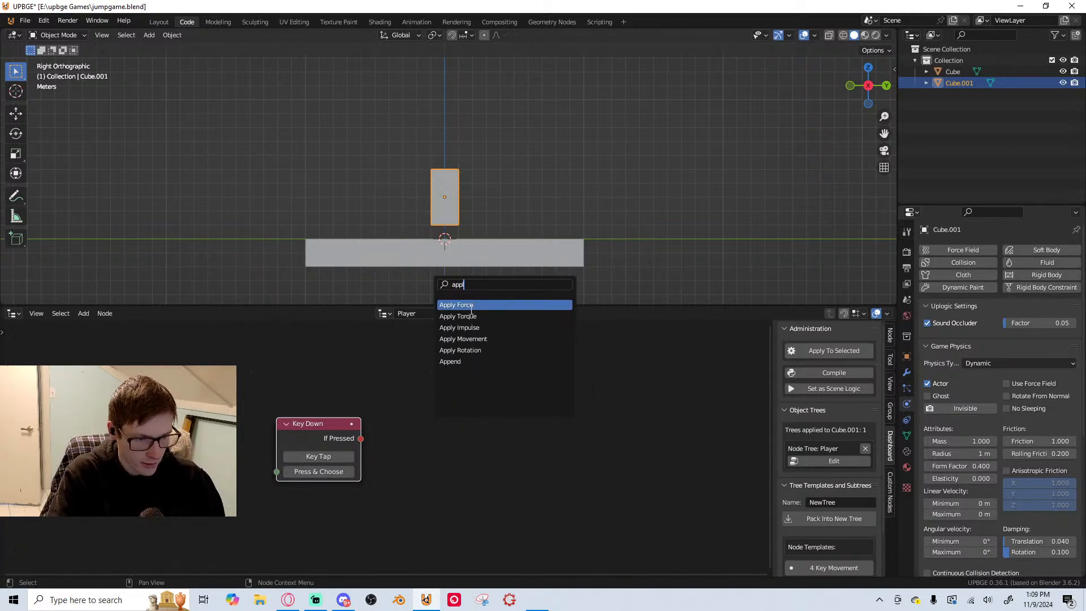
{"action": "left_click", "coordinate": [488, 328]}
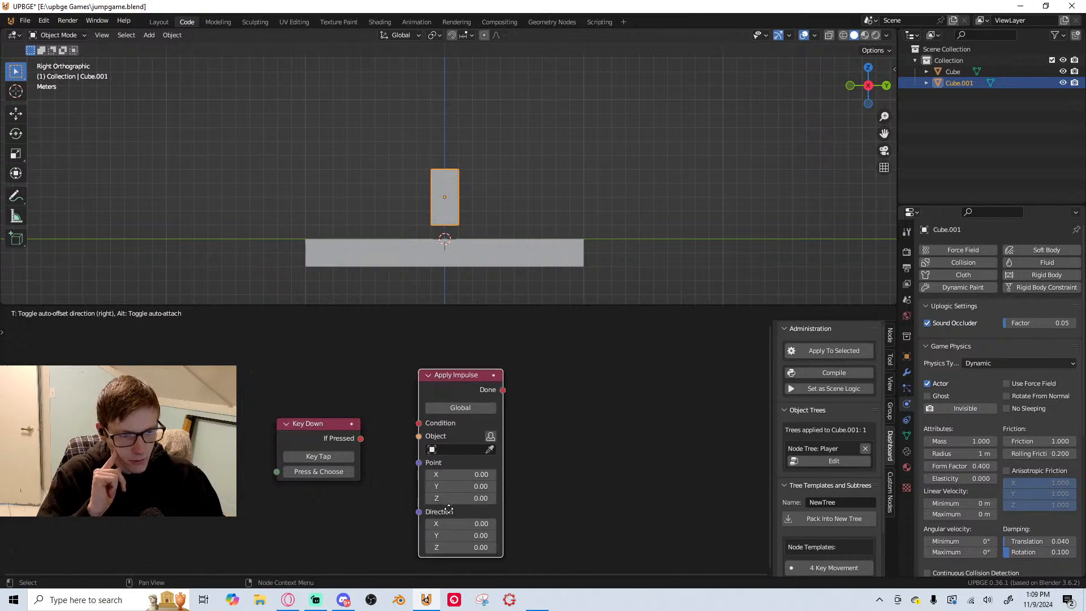
{"action": "left_click", "coordinate": [465, 373]}
{"action": "scroll", "coordinate": [466, 374], "scroll_direction": "up", "scroll_amount": 1}
{"action": "middle_click_drag", "start_coordinate": [465, 373], "coordinate": [449, 337]}
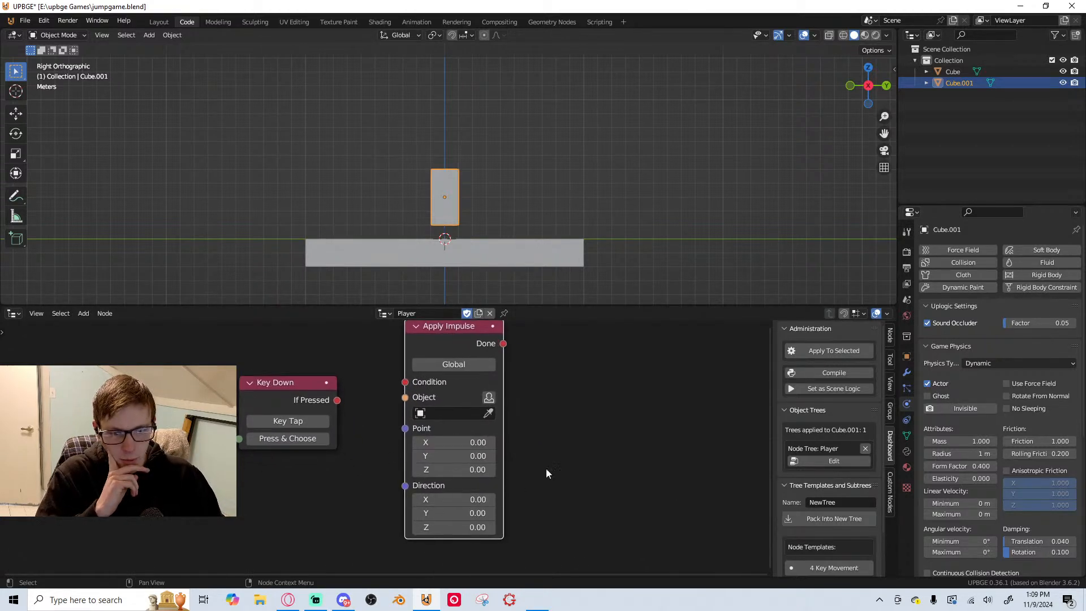
{"action": "middle_click_drag", "start_coordinate": [430, 439], "coordinate": [453, 465]}
{"action": "left_click_drag", "start_coordinate": [451, 369], "coordinate": [446, 384]}
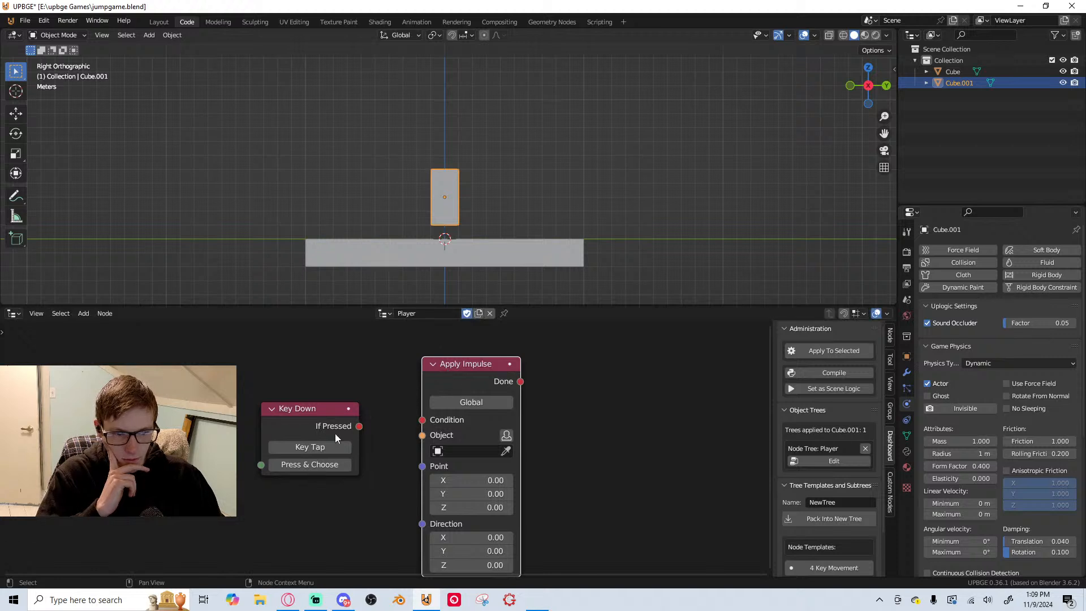
Connect Key Down's If Pressed output to Apply Impulse's Condition input, and set that node to Local with the owner as its object
{"action": "left_click_drag", "start_coordinate": [358, 426], "coordinate": [424, 423]}
{"action": "scroll", "coordinate": [493, 430], "scroll_direction": "up", "scroll_amount": 1}
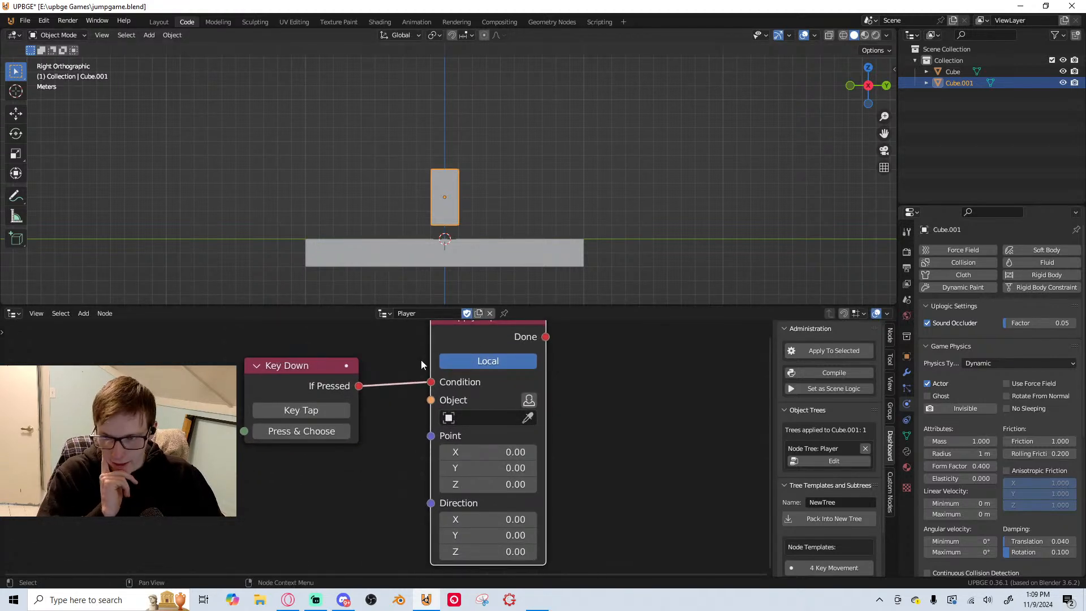
{"action": "left_click_drag", "start_coordinate": [471, 352], "coordinate": [478, 355]}
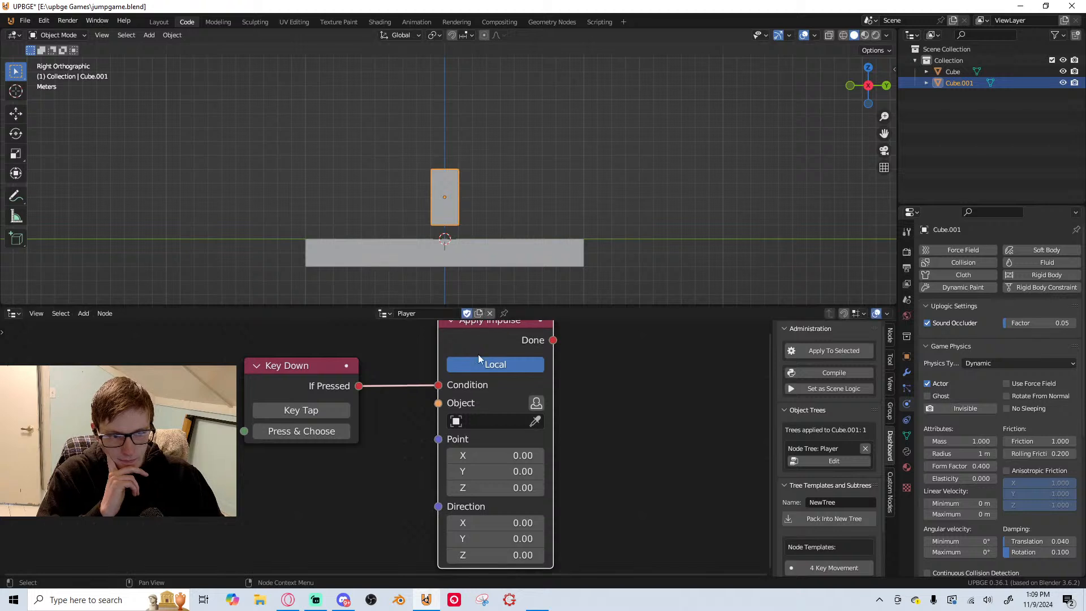
{"action": "left_click", "coordinate": [542, 403]}
{"action": "scroll", "coordinate": [450, 468], "scroll_direction": "up", "scroll_amount": 2}
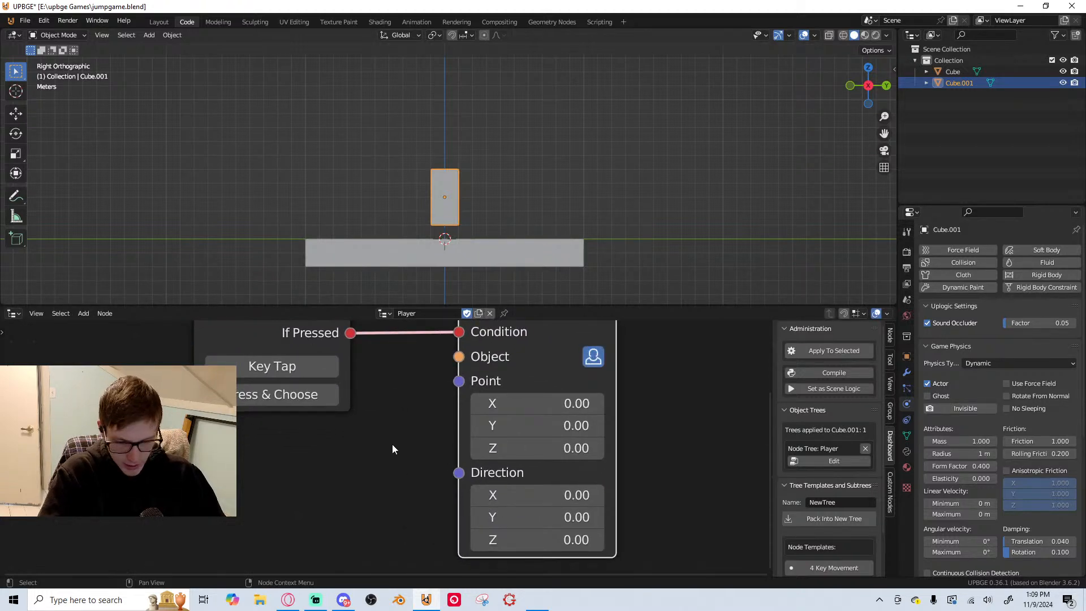
Delete the Apply Impulse node from the Player tree
{"action": "scroll", "coordinate": [392, 444], "scroll_direction": "down", "scroll_amount": 2}
{"action": "scroll", "coordinate": [459, 361], "scroll_direction": "down", "scroll_amount": 1}
{"action": "middle_click_drag", "start_coordinate": [453, 391], "coordinate": [413, 444]}
{"action": "left_click_drag", "start_coordinate": [422, 374], "coordinate": [500, 376]}
{"action": "scroll", "coordinate": [467, 395], "scroll_direction": "down", "scroll_amount": 2}
{"action": "middle_click_drag", "start_coordinate": [430, 402], "coordinate": [391, 377]}
{"action": "scroll", "coordinate": [390, 377], "scroll_direction": "up", "scroll_amount": 4}
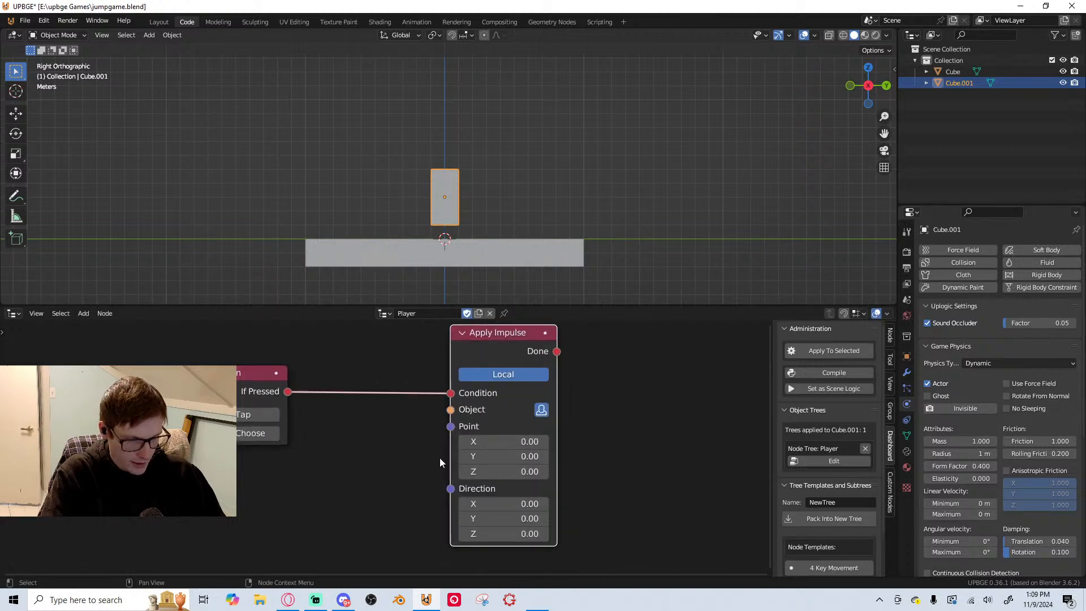
{"action": "scroll", "coordinate": [440, 457], "scroll_direction": "up", "scroll_amount": 1}
{"action": "scroll", "coordinate": [485, 484], "scroll_direction": "down", "scroll_amount": 2}
{"action": "middle_click_drag", "start_coordinate": [479, 410], "coordinate": [466, 457]}
{"action": "left_click", "coordinate": [471, 381]}
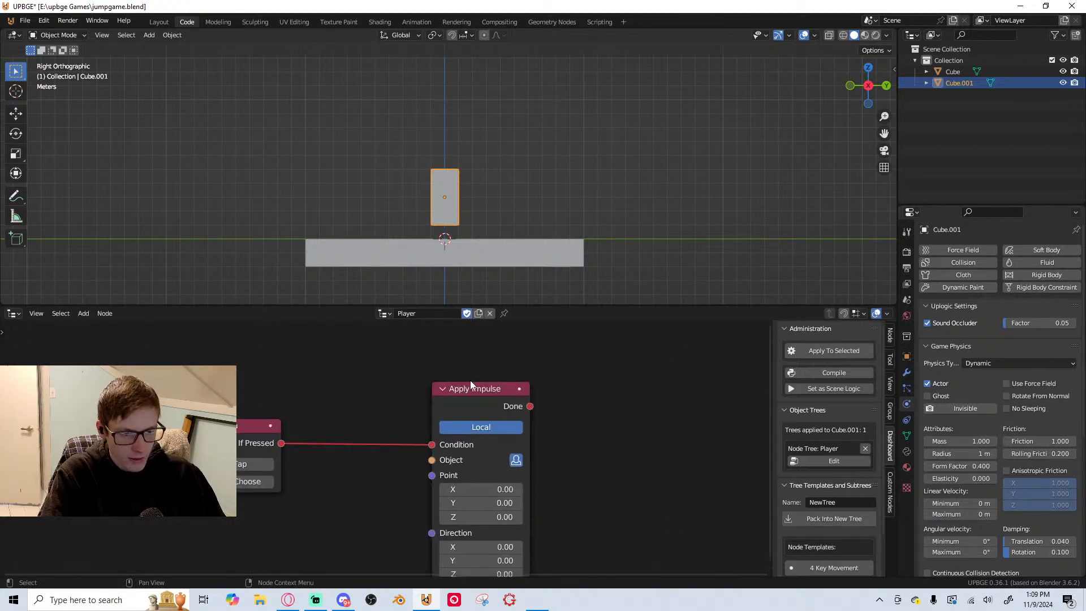
{"action": "key", "text": "x"}
Add an Apply Force node and connect Key Down's If Pressed output to its Condition input
{"action": "key", "text": "shift+a"}
{"action": "left_click", "coordinate": [435, 284]}
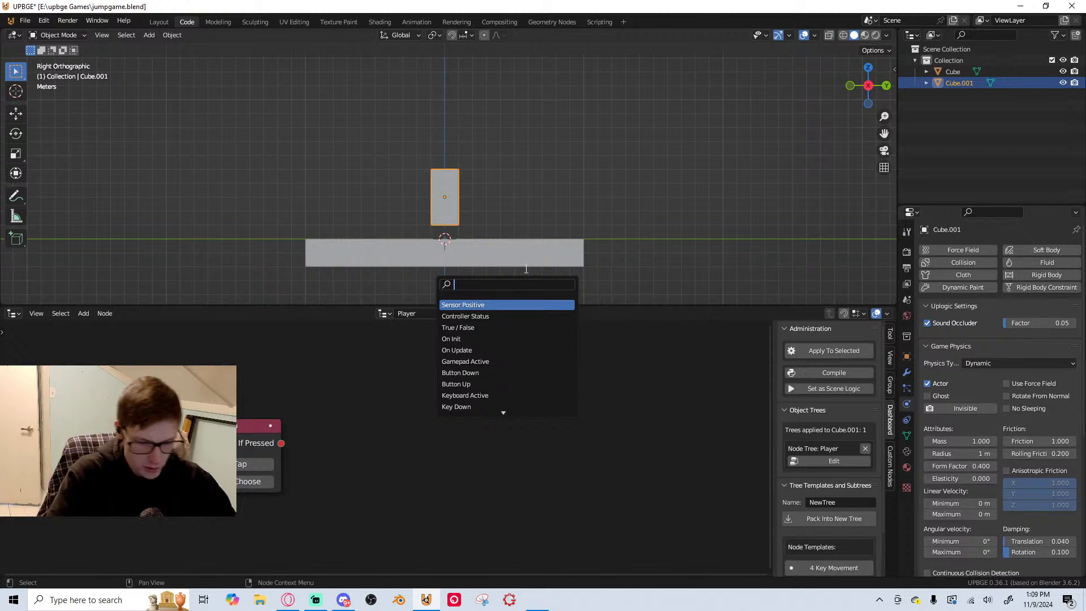
{"action": "type", "text": "for"}
{"action": "left_click", "coordinate": [517, 316]}
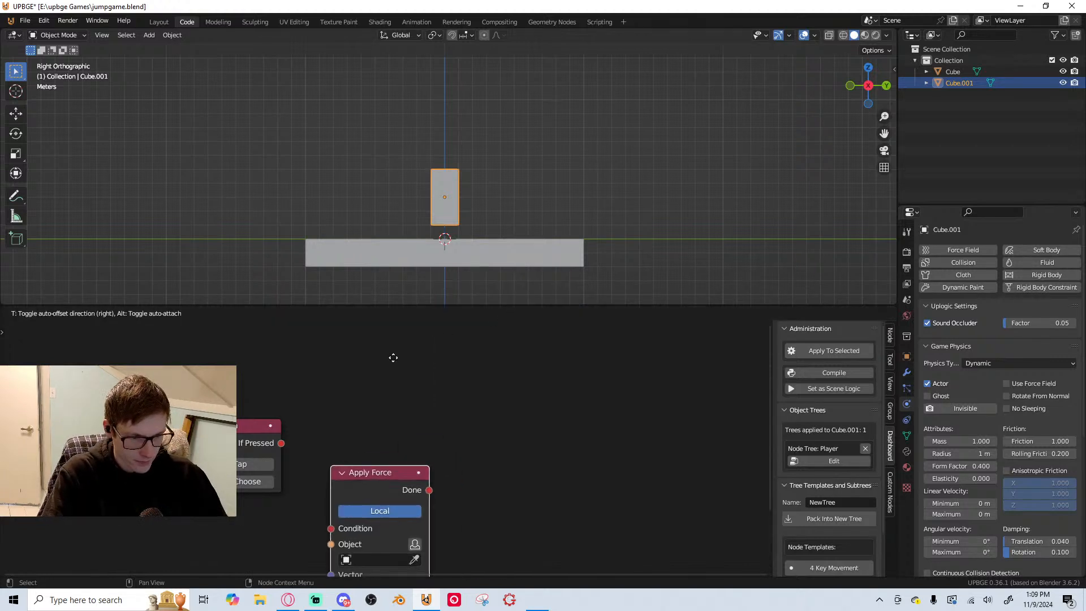
{"action": "left_click", "coordinate": [464, 541]}
{"action": "left_click_drag", "start_coordinate": [281, 444], "coordinate": [427, 407]}
{"action": "left_click", "coordinate": [427, 407]}
{"action": "scroll", "coordinate": [475, 517], "scroll_direction": "down", "scroll_amount": 1}
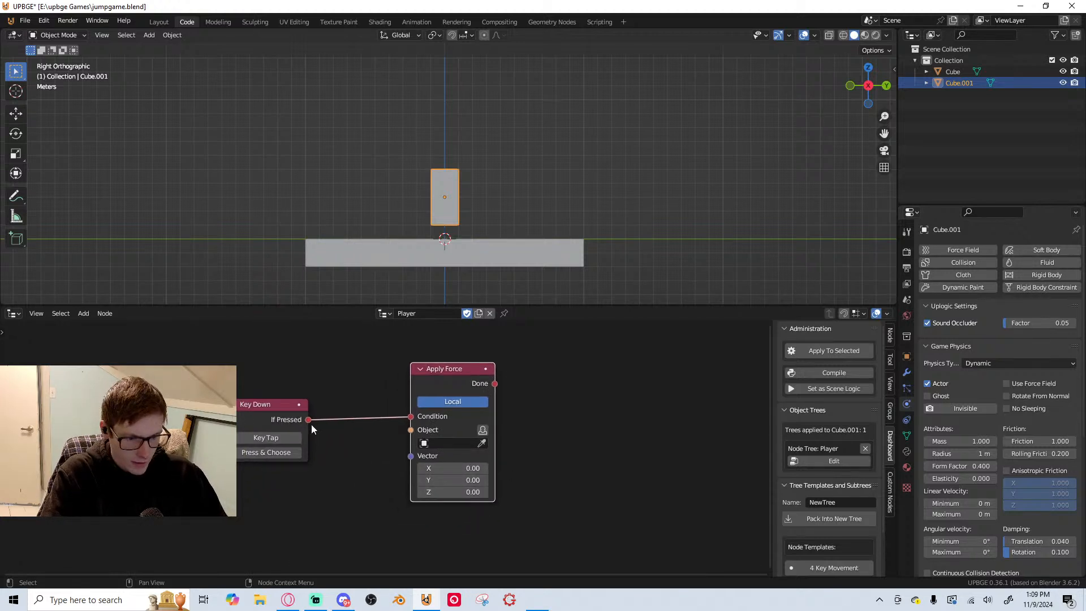
Set Apply Force's Z vector to 500 with the owner as its object, and save the file
{"action": "key", "text": "shift+a"}
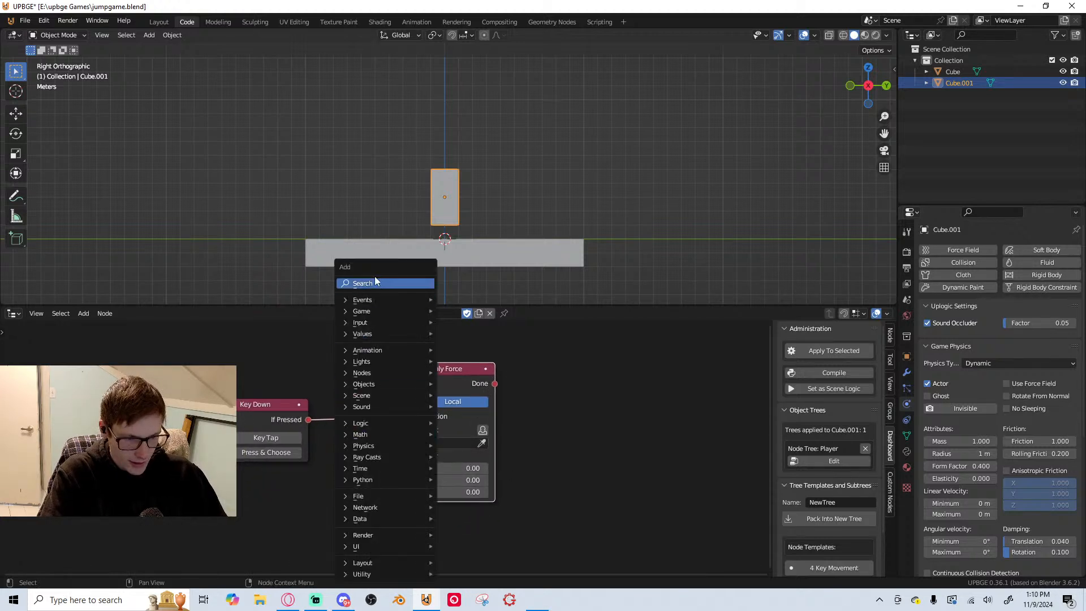
{"action": "left_click", "coordinate": [478, 498]}
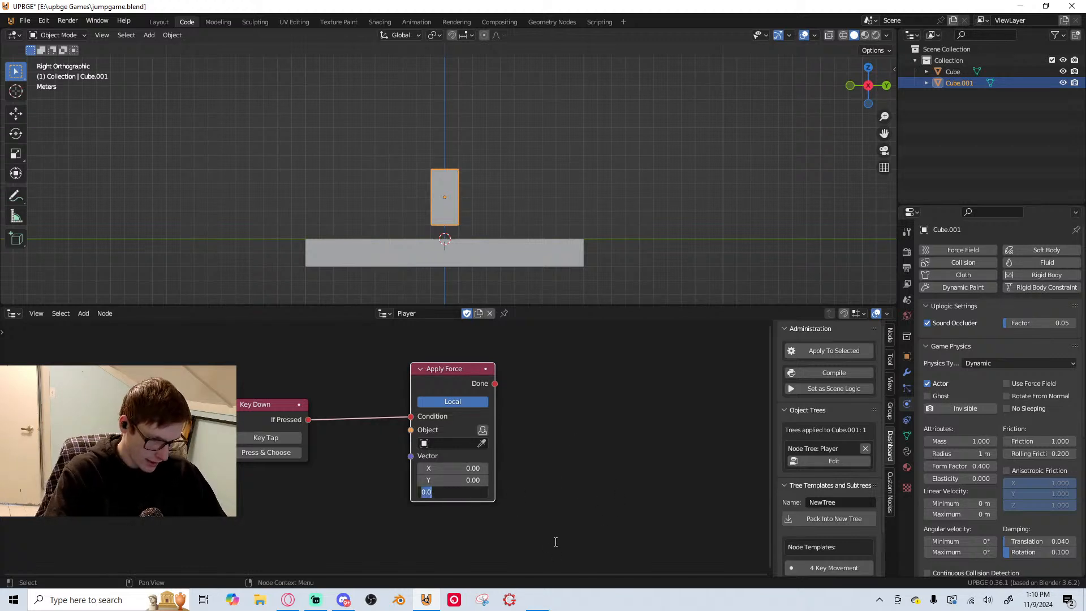
{"action": "type", "text": "500"}
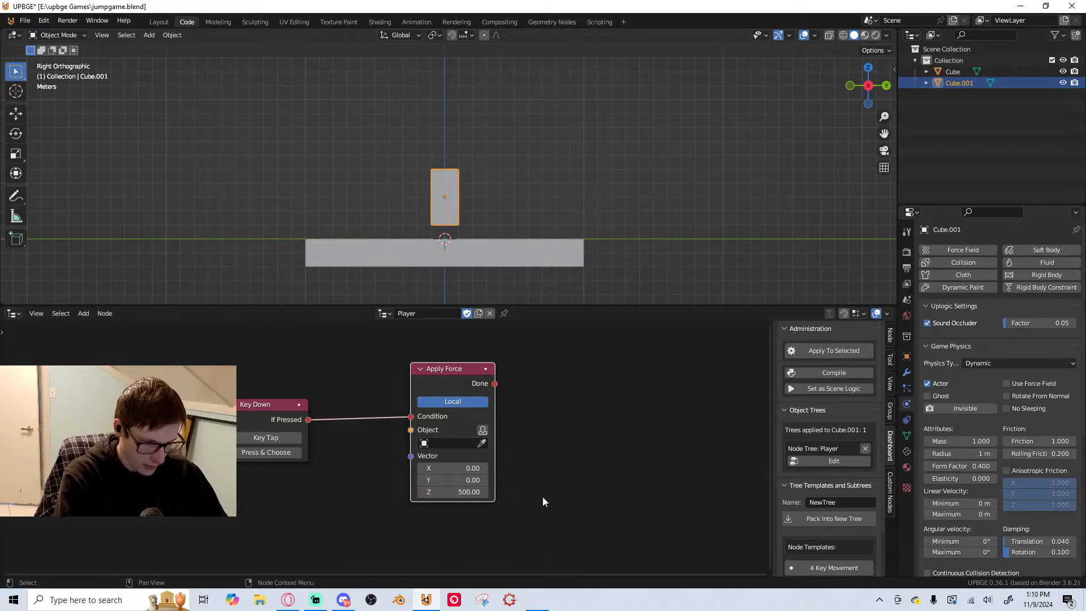
{"action": "key", "text": "Return"}
{"action": "key", "text": "ctrl+s"}
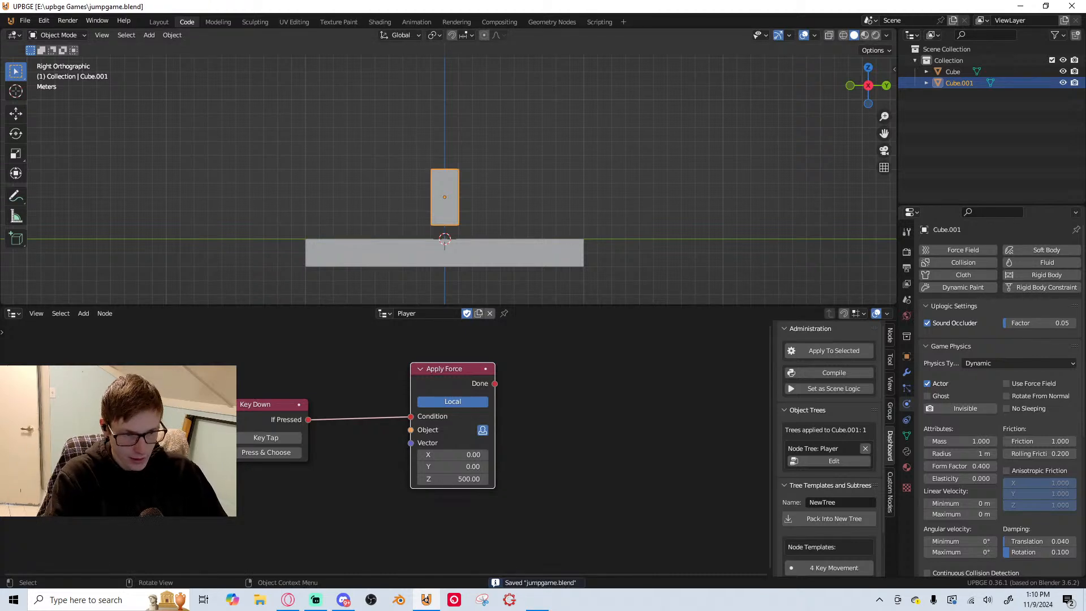
Assign SPACE as the Key Down node's key, and run the game briefly to test the jump
{"action": "left_click", "coordinate": [266, 453]}
{"action": "key", "text": "ctrl"}
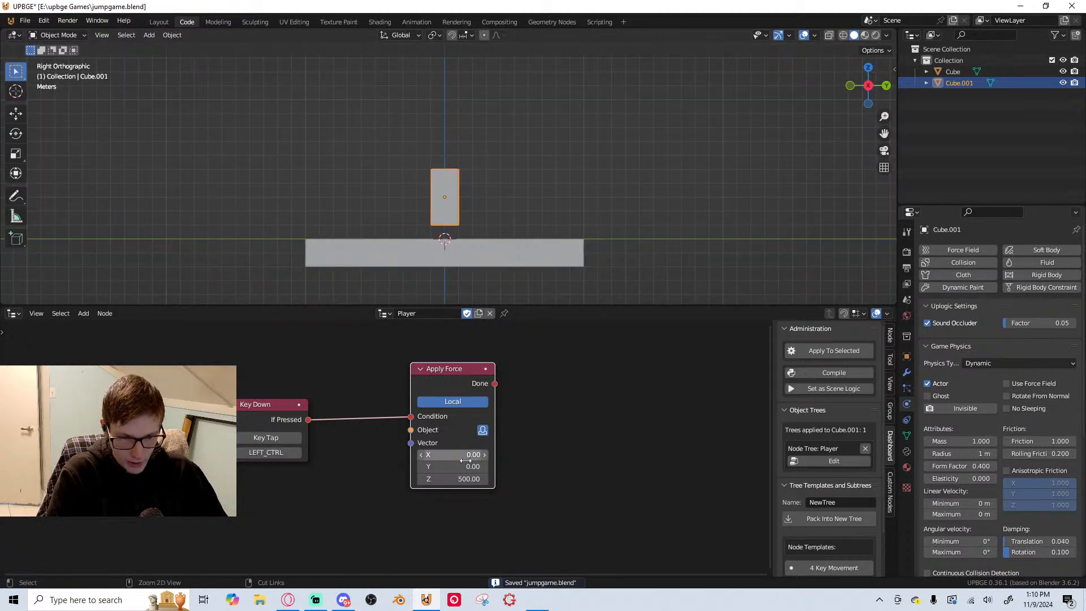
{"action": "left_click", "coordinate": [267, 453]}
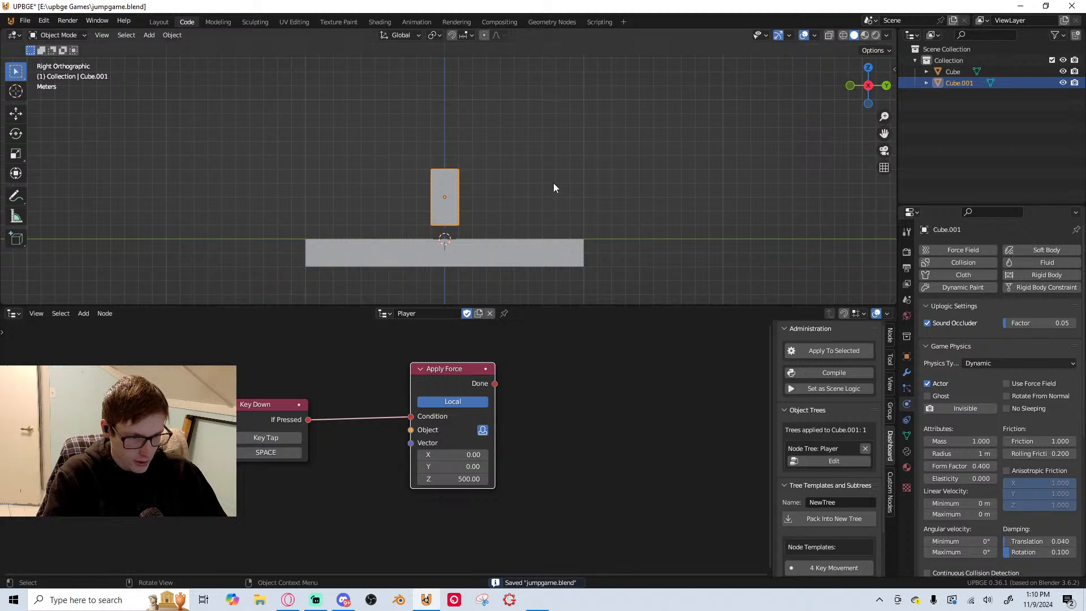
{"action": "key", "text": "p"}
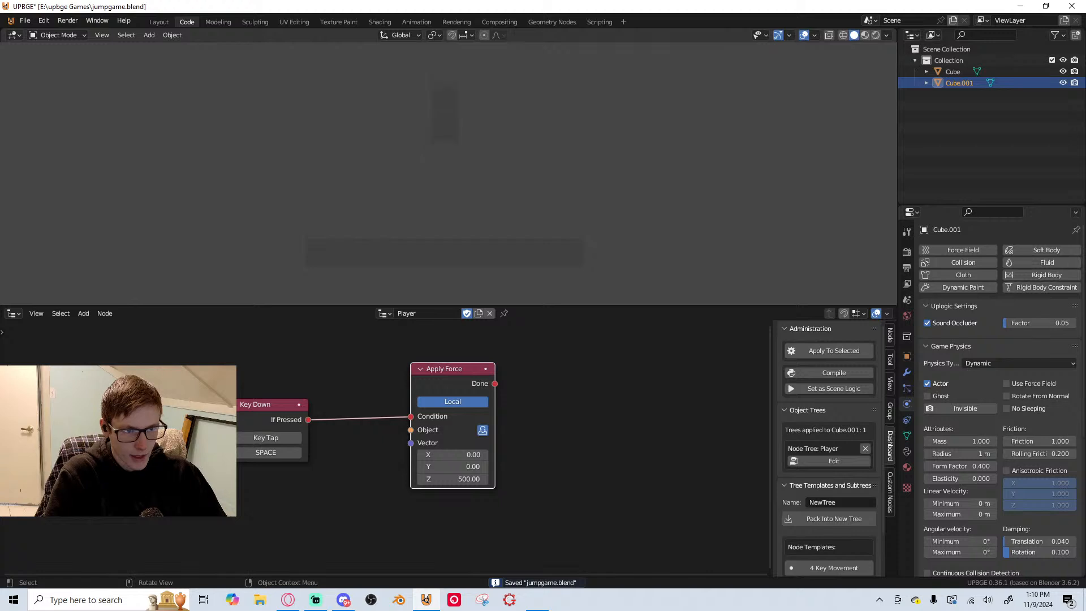
{"action": "key", "text": "Escape"}
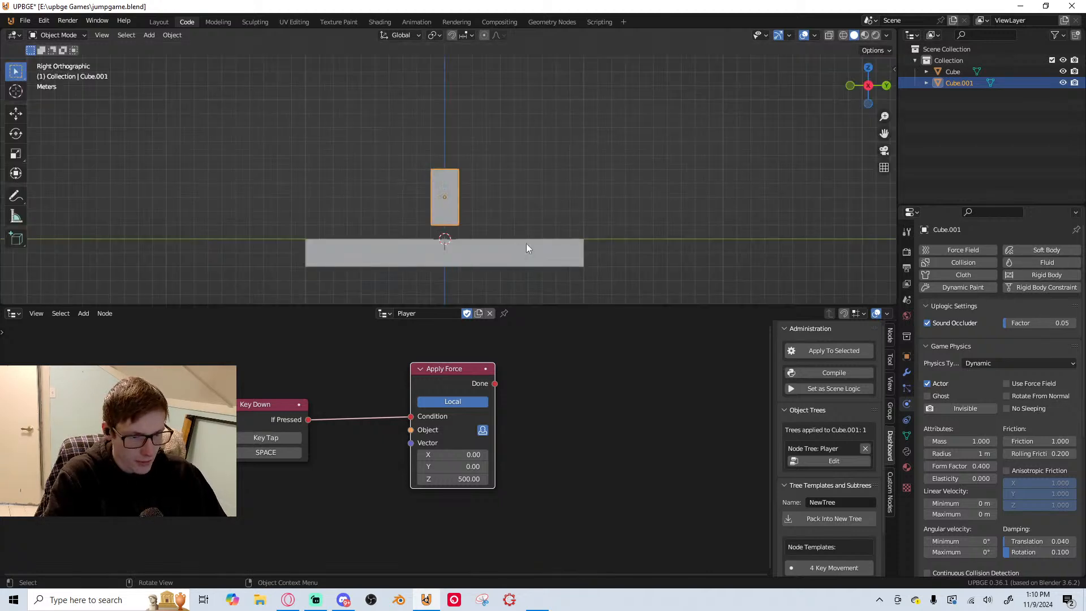
Shift the Apply Force node slightly so that its link from Key Down runs straight
{"action": "scroll", "coordinate": [582, 415], "scroll_direction": "down", "scroll_amount": 1}
{"action": "middle_click_drag", "start_coordinate": [582, 415], "coordinate": [611, 449]}
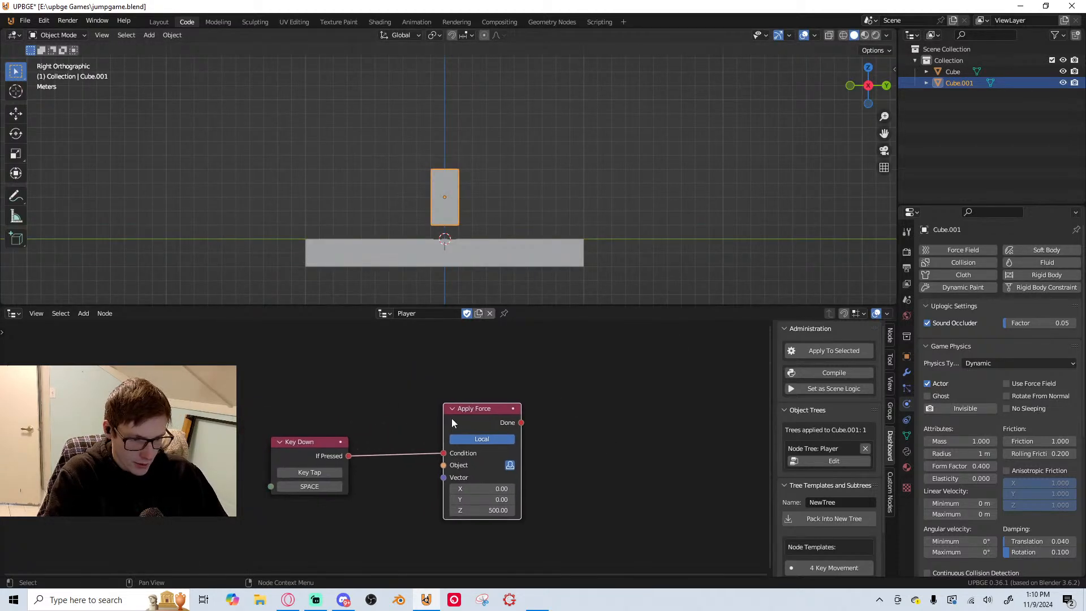
{"action": "mouse_move", "coordinate": [482, 422]}
{"action": "left_mouse_down"}
{"action": "mouse_move", "coordinate": [499, 429]}
{"action": "mouse_move", "coordinate": [486, 425]}
{"action": "left_mouse_up"}
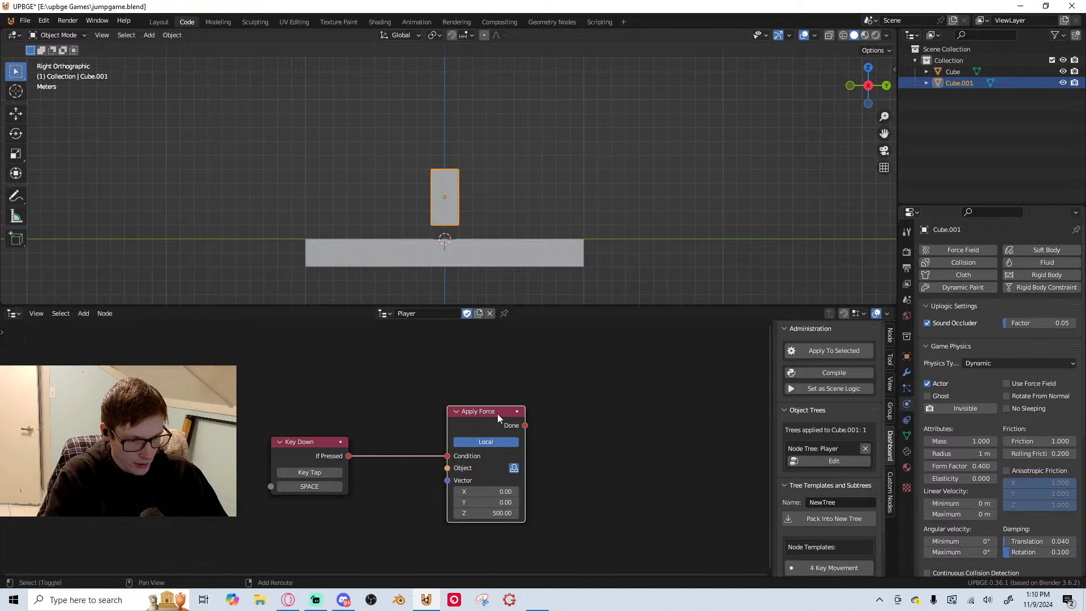
Add the Set Gravity node that has an Object input to the Player tree, beside Apply Force
{"action": "key", "text": "shift+a"}
{"action": "left_click", "coordinate": [493, 280]}
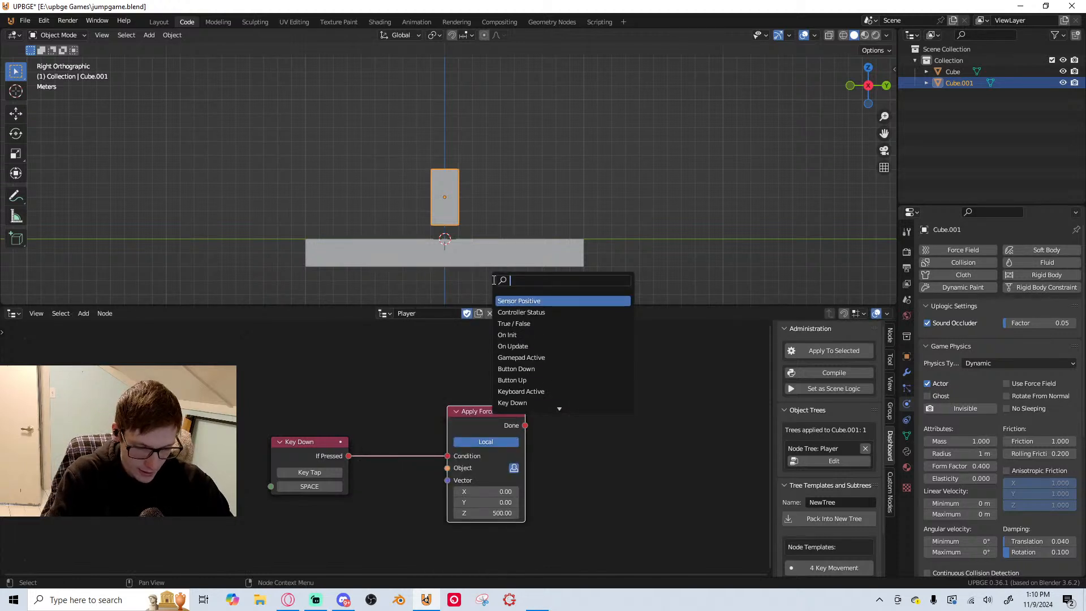
{"action": "type", "text": "appl"}
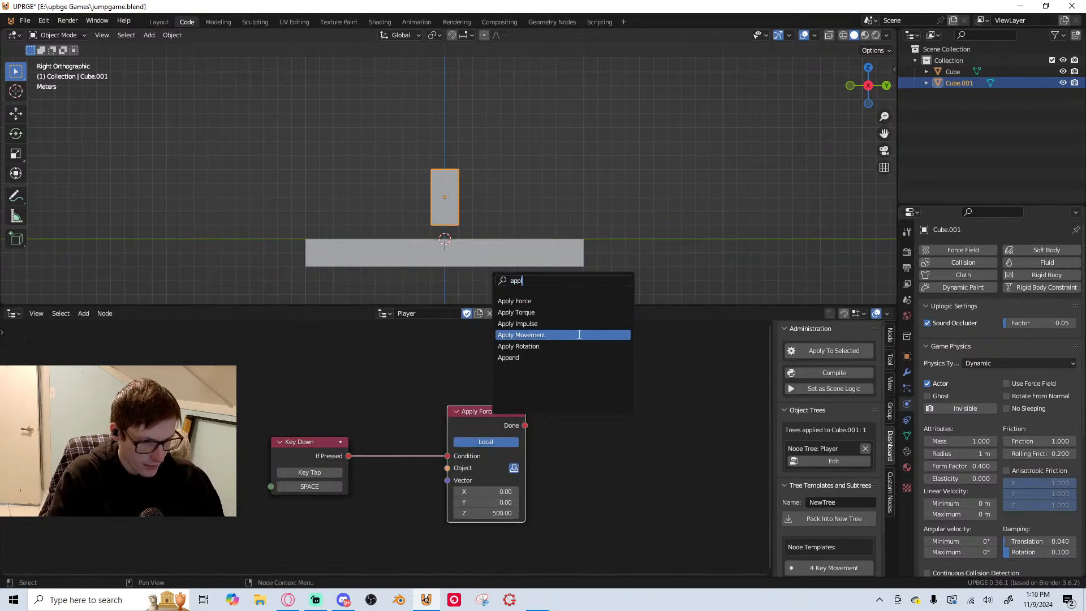
{"action": "key", "text": "BackSpace"}
{"action": "key", "text": "BackSpace"}
{"action": "key", "text": "BackSpace"}
{"action": "key", "text": "BackSpace"}
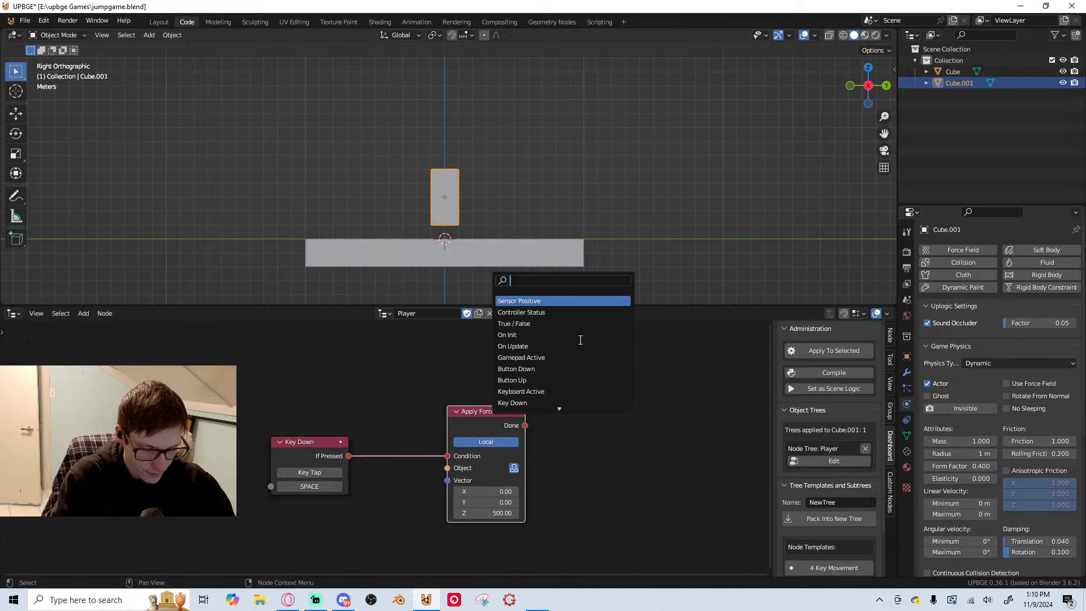
{"action": "type", "text": "gra"}
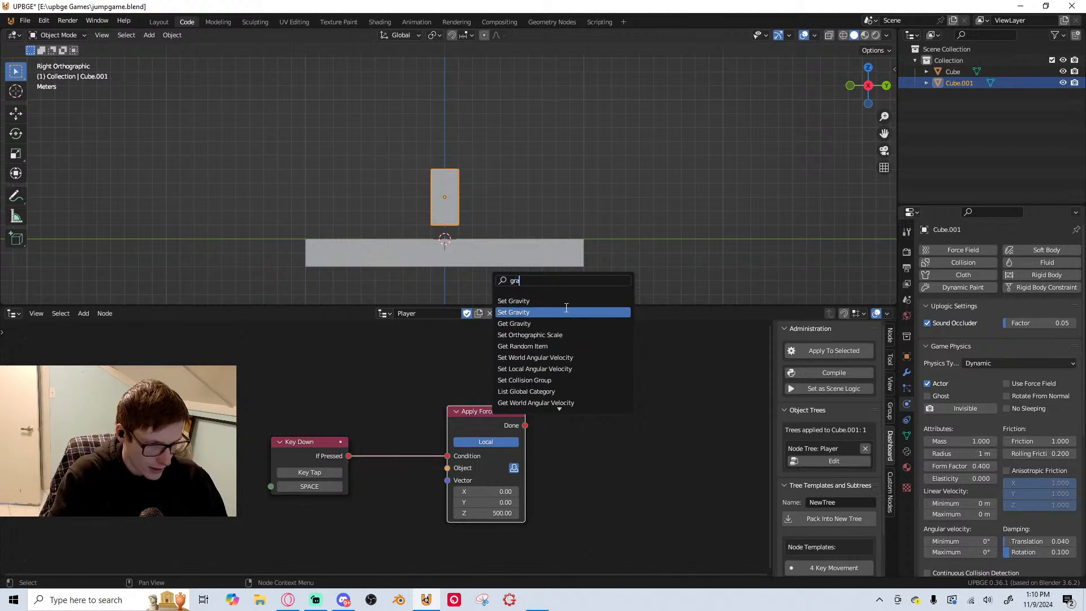
{"action": "left_click", "coordinate": [554, 302]}
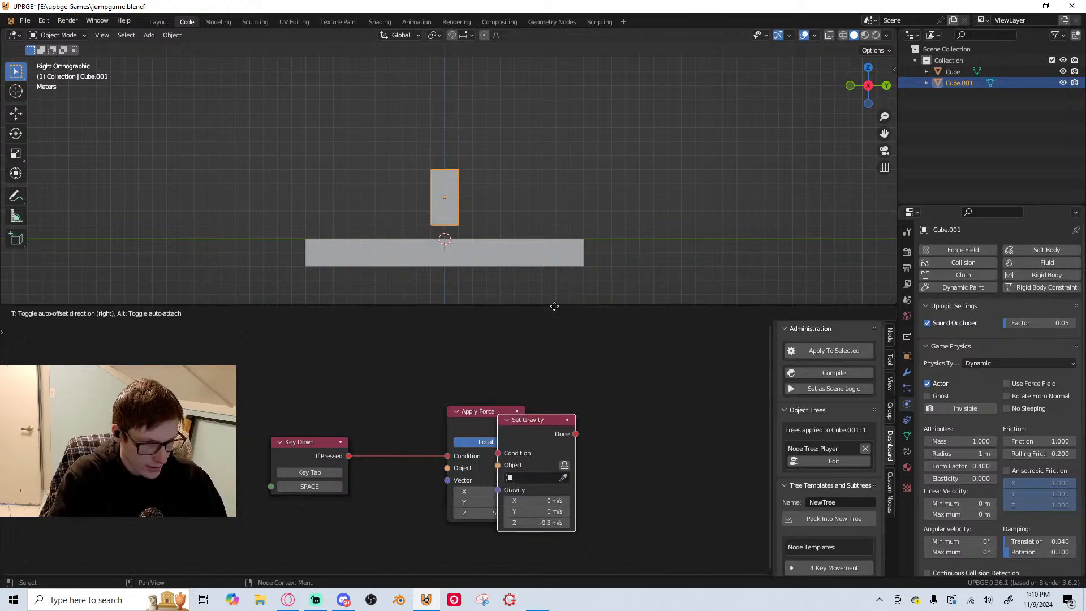
{"action": "left_click", "coordinate": [610, 298]}
Add a second Set Gravity node, the variant without an Object input, next to the first one
{"action": "key", "text": "shift+a"}
{"action": "left_click", "coordinate": [609, 281]}
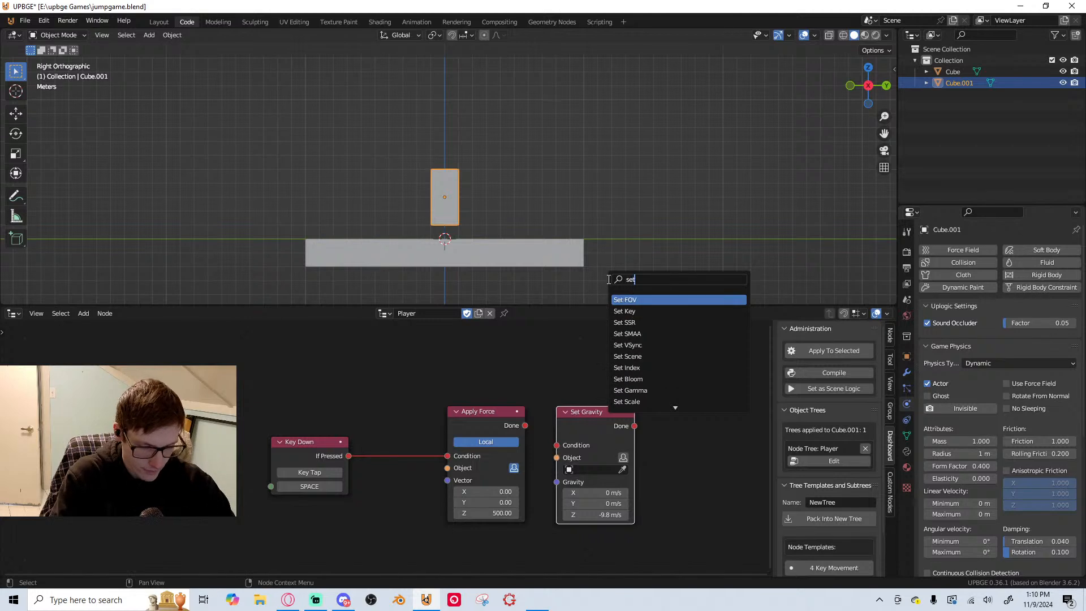
{"action": "type", "text": "set gr"}
{"action": "left_click", "coordinate": [687, 312]}
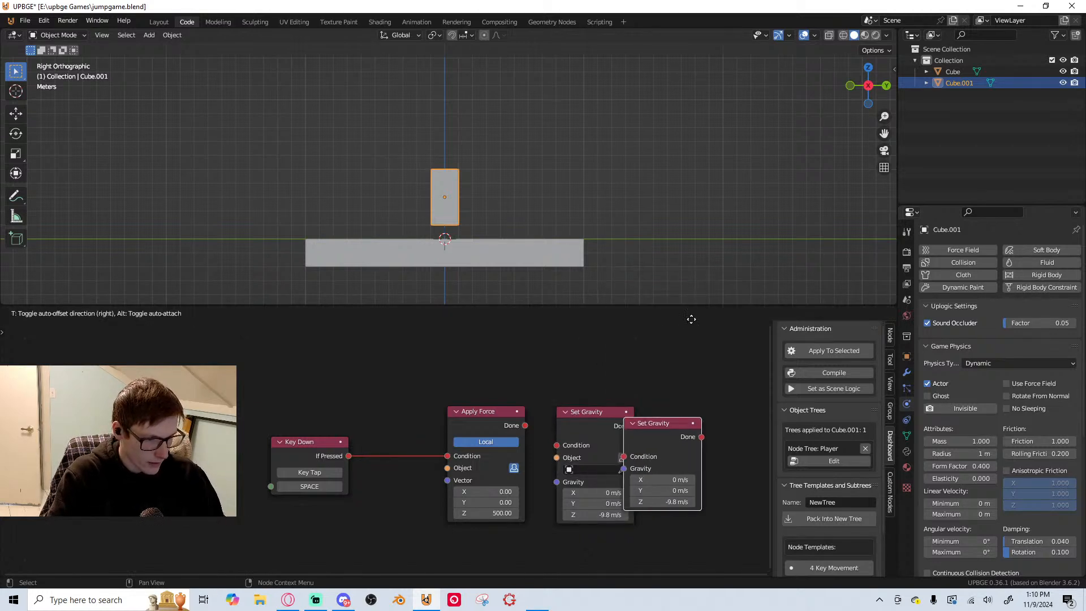
{"action": "left_click", "coordinate": [574, 400]}
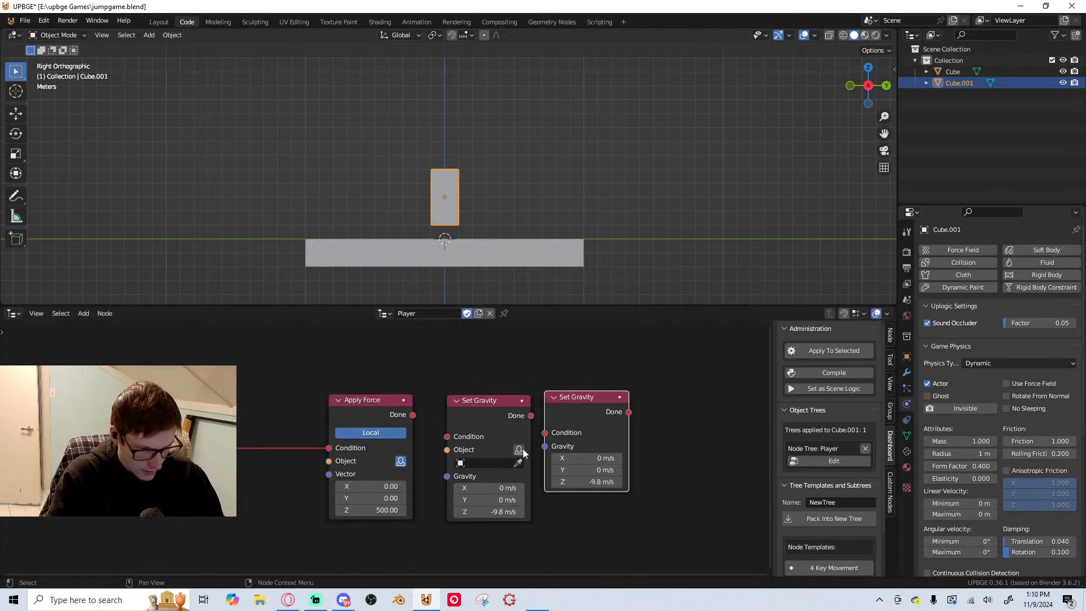
Delete the Set Gravity node that has no Object input
{"action": "middle_click_drag", "start_coordinate": [496, 509], "coordinate": [481, 494]}
{"action": "left_click_drag", "start_coordinate": [488, 393], "coordinate": [488, 387]}
{"action": "middle_click_drag", "start_coordinate": [475, 389], "coordinate": [528, 383]}
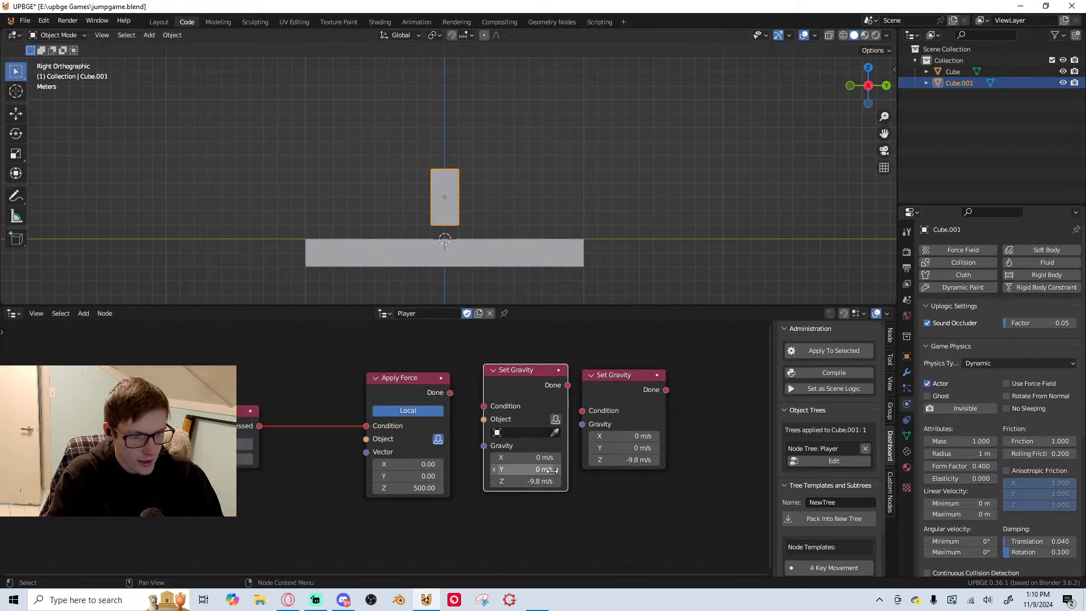
{"action": "left_click", "coordinate": [604, 380]}
{"action": "key", "text": "x"}
Place Set Gravity above Apply Force, add an On Init node, and connect its Init output to Set Gravity's Condition
{"action": "middle_click_drag", "start_coordinate": [403, 350], "coordinate": [396, 368]}
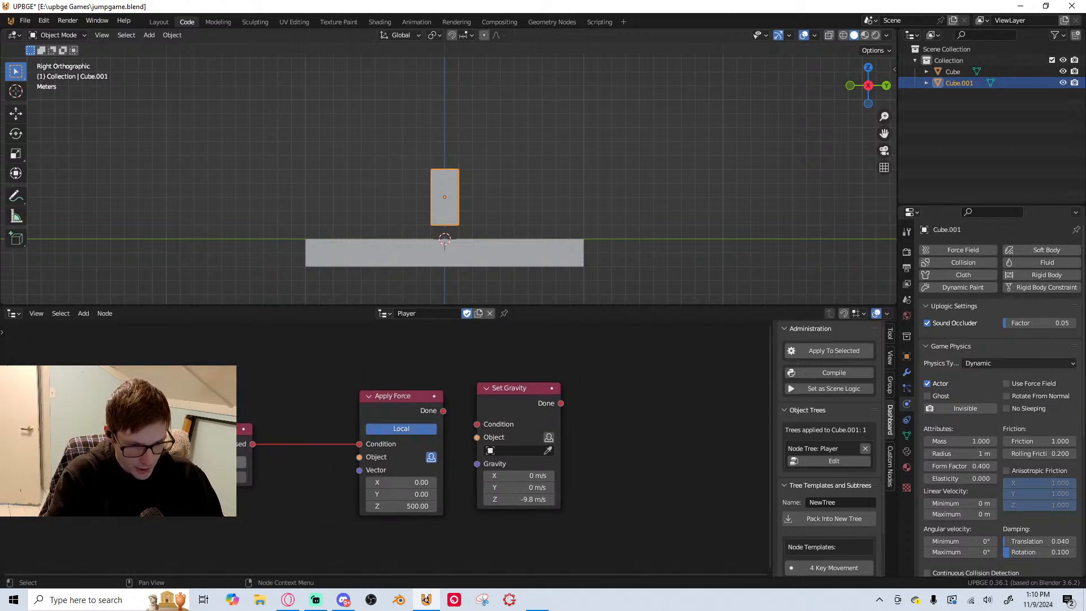
{"action": "left_click_drag", "start_coordinate": [253, 444], "coordinate": [403, 370]}
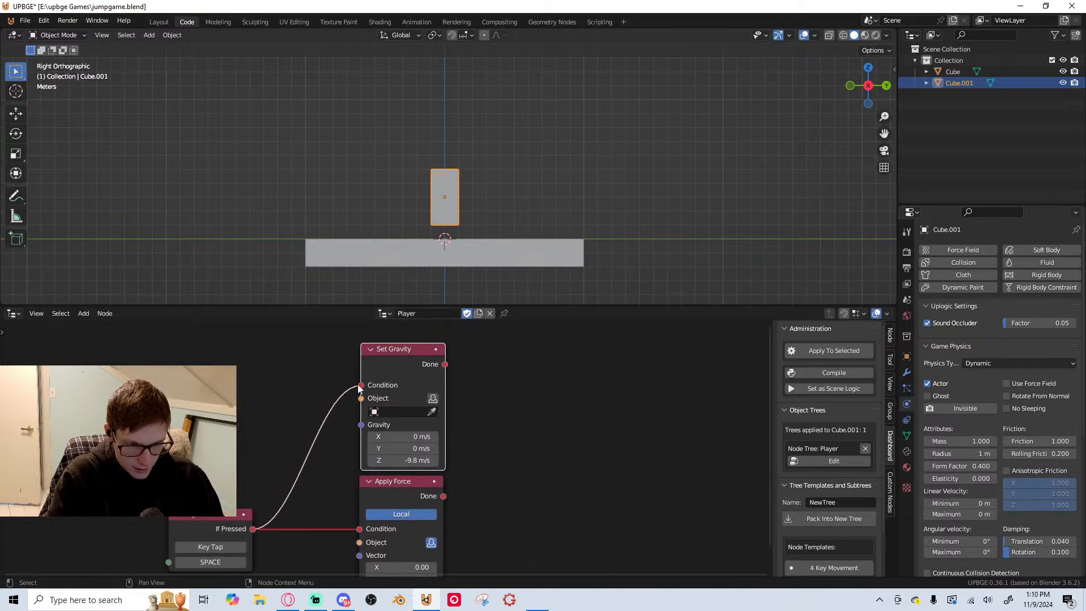
{"action": "key", "text": "shift+a"}
{"action": "left_click", "coordinate": [206, 277]}
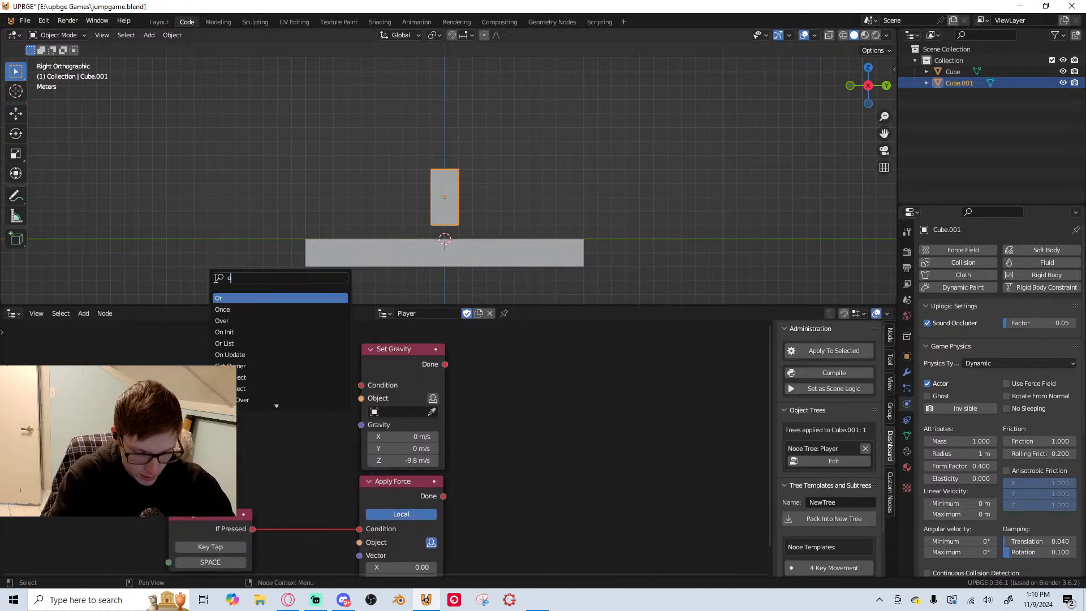
{"action": "type", "text": "on in"}
{"action": "left_click", "coordinate": [242, 298]}
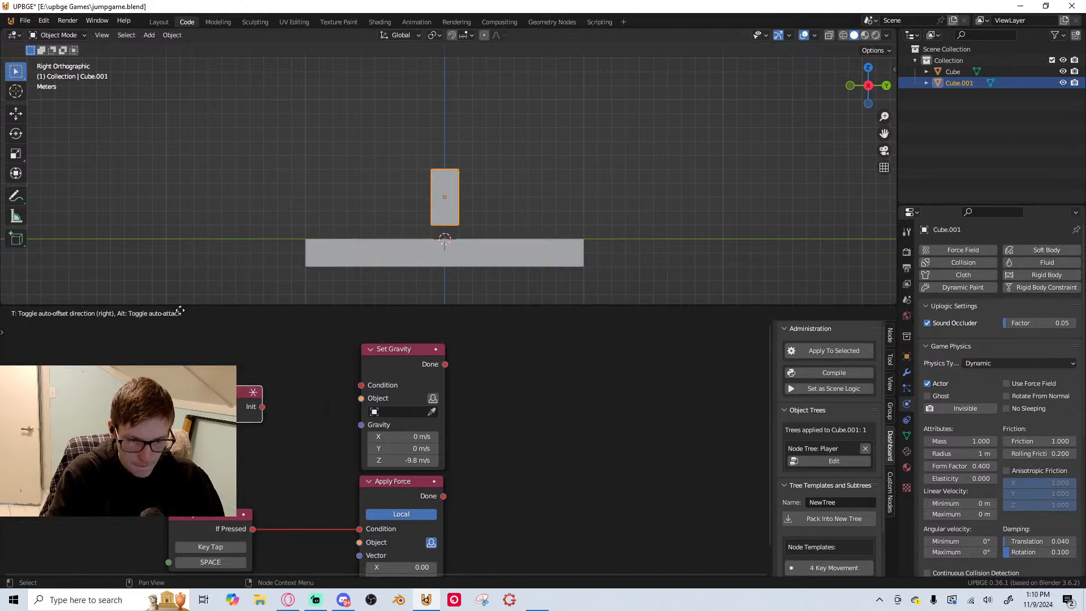
{"action": "left_click", "coordinate": [243, 396]}
{"action": "left_click_drag", "start_coordinate": [255, 404], "coordinate": [361, 386]}
{"action": "left_click_drag", "start_coordinate": [226, 394], "coordinate": [237, 374]}
{"action": "scroll", "coordinate": [255, 481], "scroll_direction": "down", "scroll_amount": 1}
{"action": "middle_click_drag", "start_coordinate": [255, 481], "coordinate": [256, 419]}
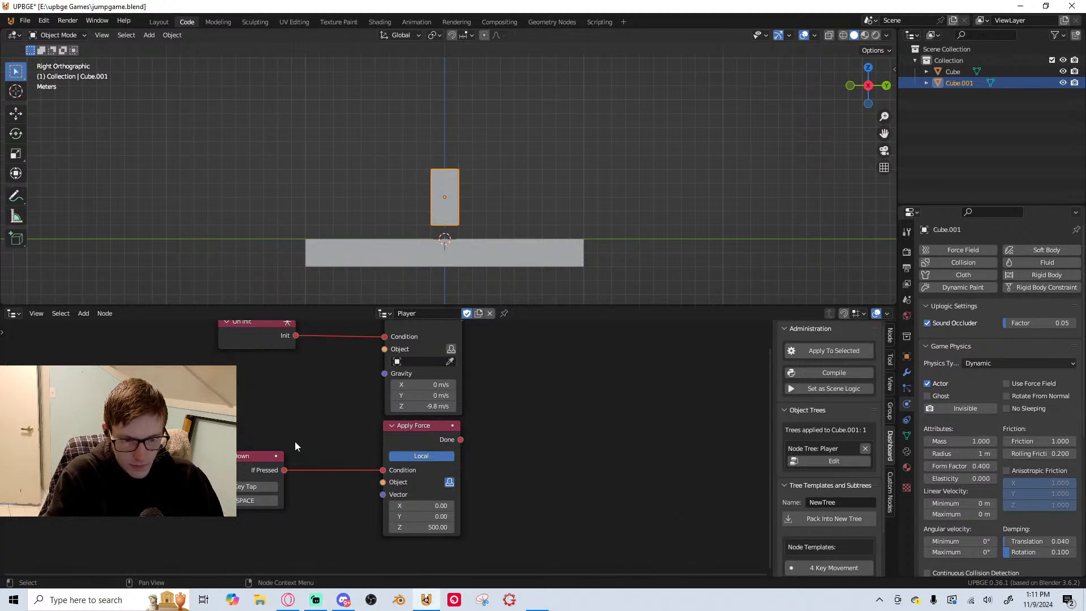
{"action": "scroll", "coordinate": [340, 450], "scroll_direction": "up", "scroll_amount": 2}
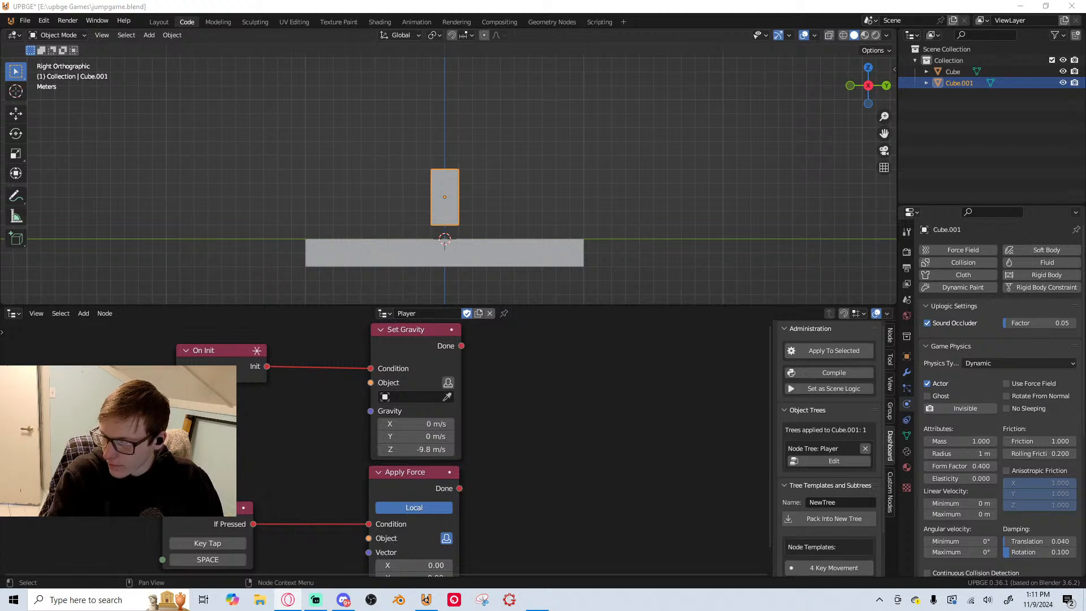
{"action": "key", "text": "alt+Tab"}
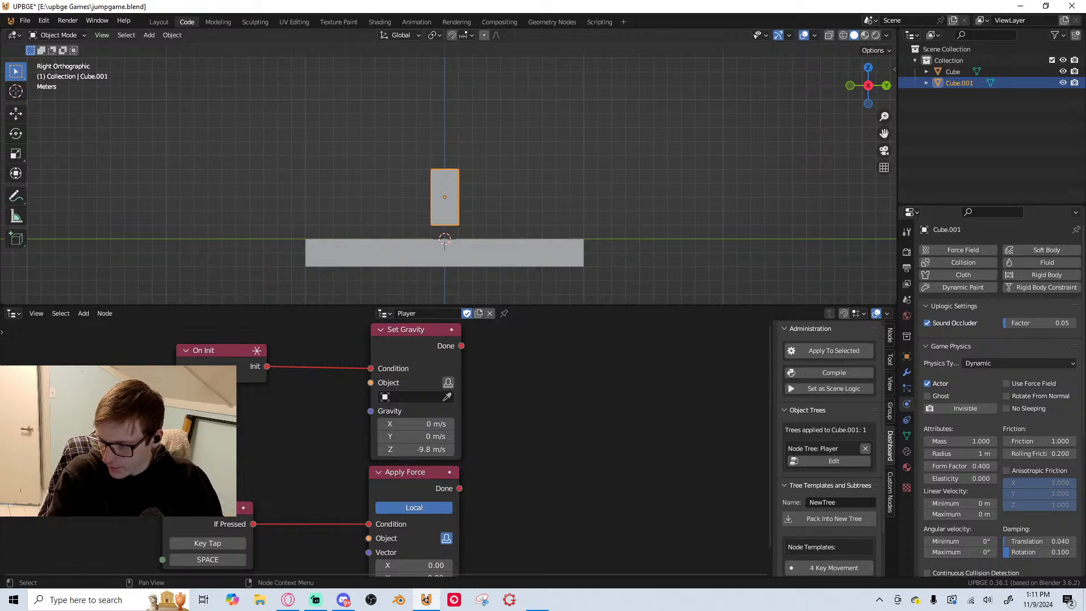
{"action": "key", "text": "alt+Tab"}
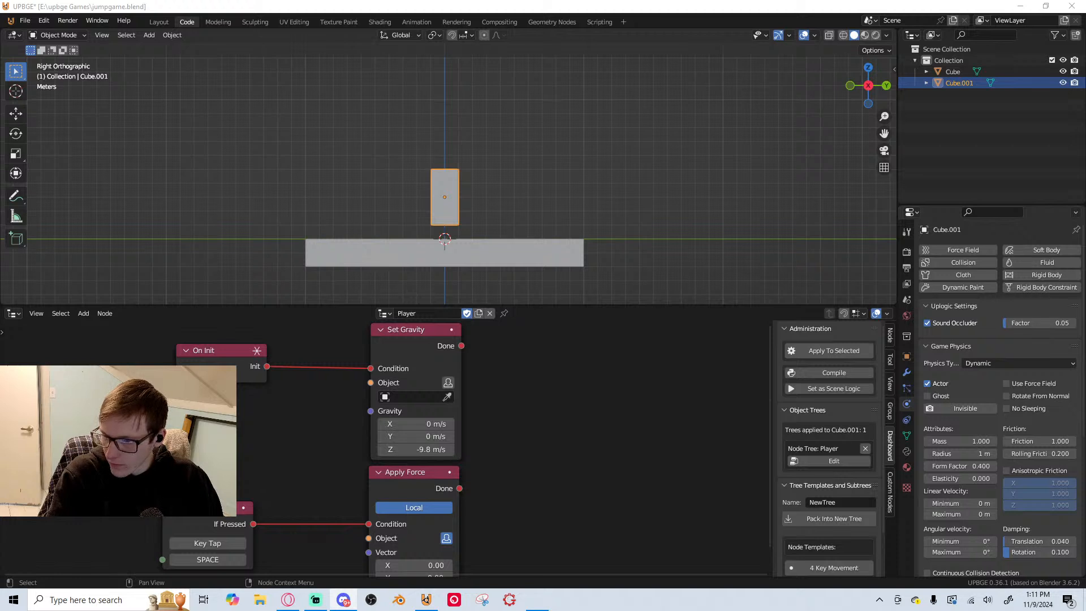
{"action": "key", "text": "alt+Tab"}
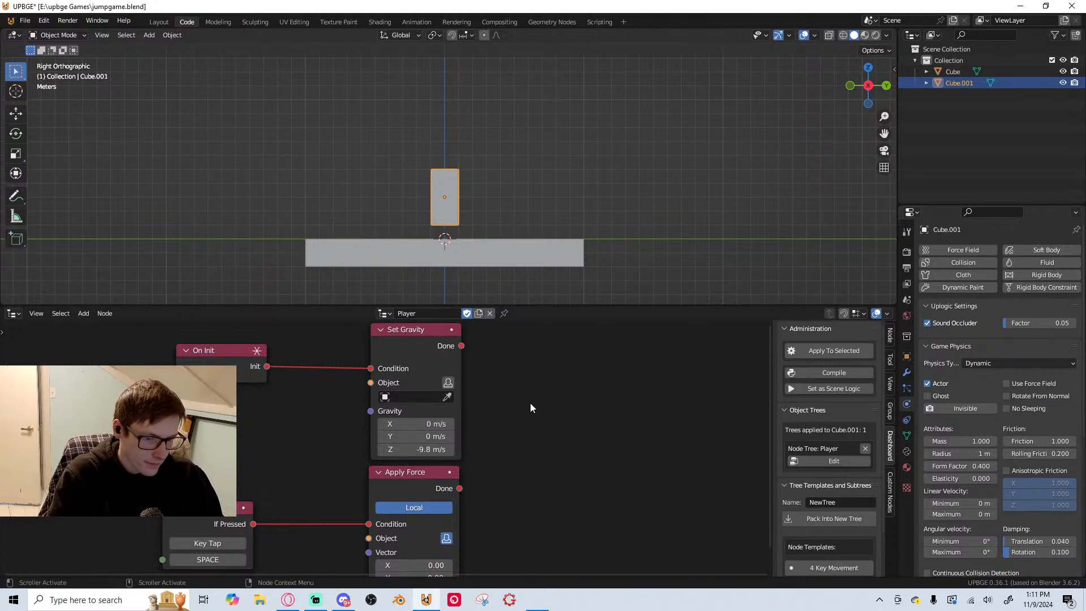
Use the owner as Set Gravity's object, save the file, and run the game briefly to test the gravity
{"action": "left_click", "coordinate": [448, 382]}
{"action": "key", "text": "ctrl+s"}
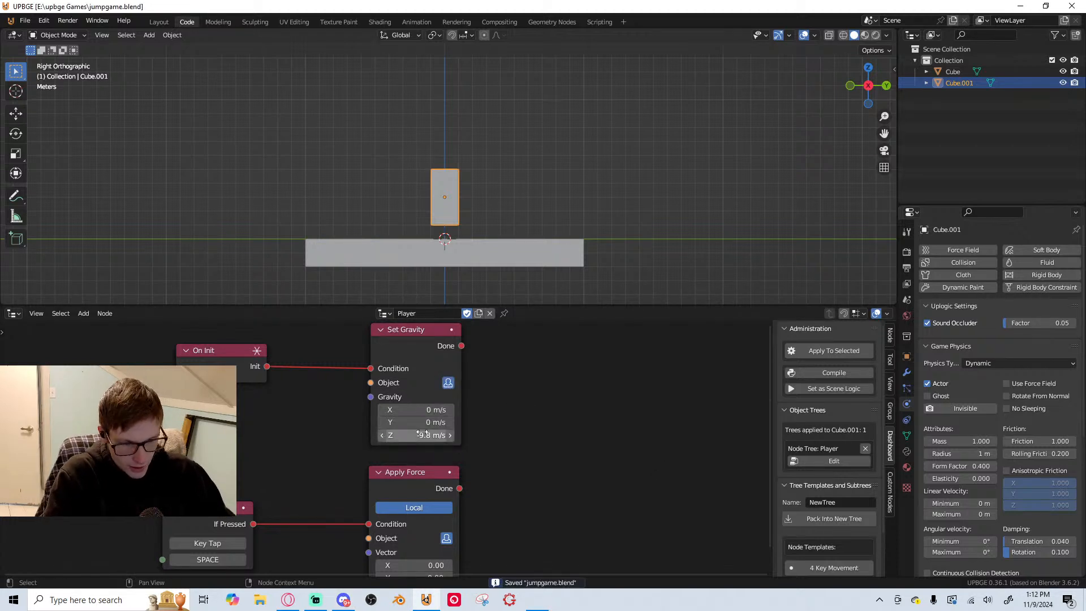
{"action": "key", "text": "p"}
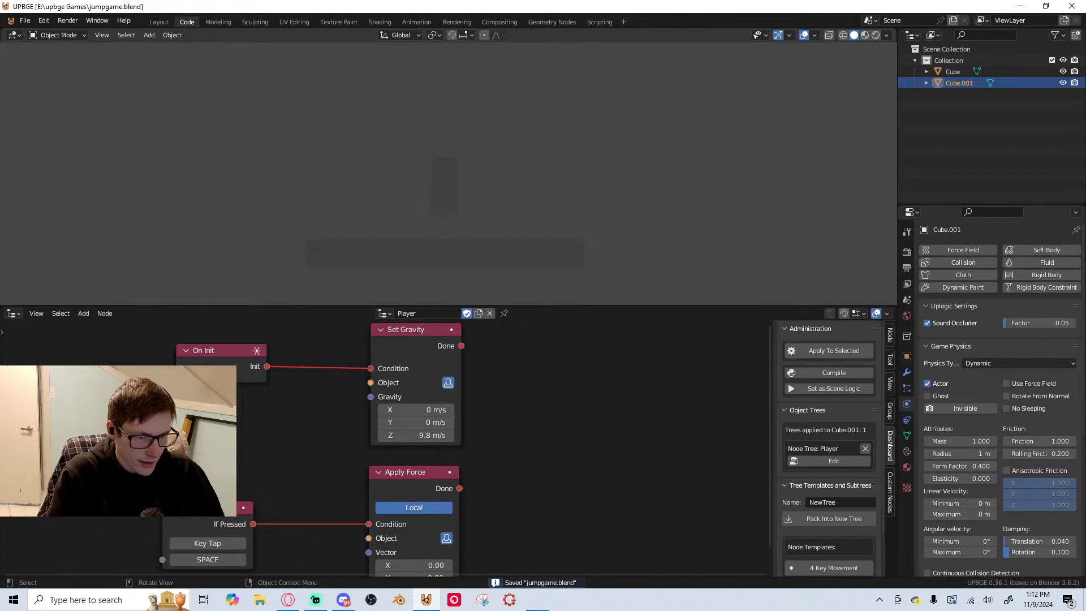
{"action": "key", "text": "Escape"}
Set Set Gravity's Z value to -20 m/s and run the game briefly to test the jump
{"action": "left_click", "coordinate": [393, 436]}
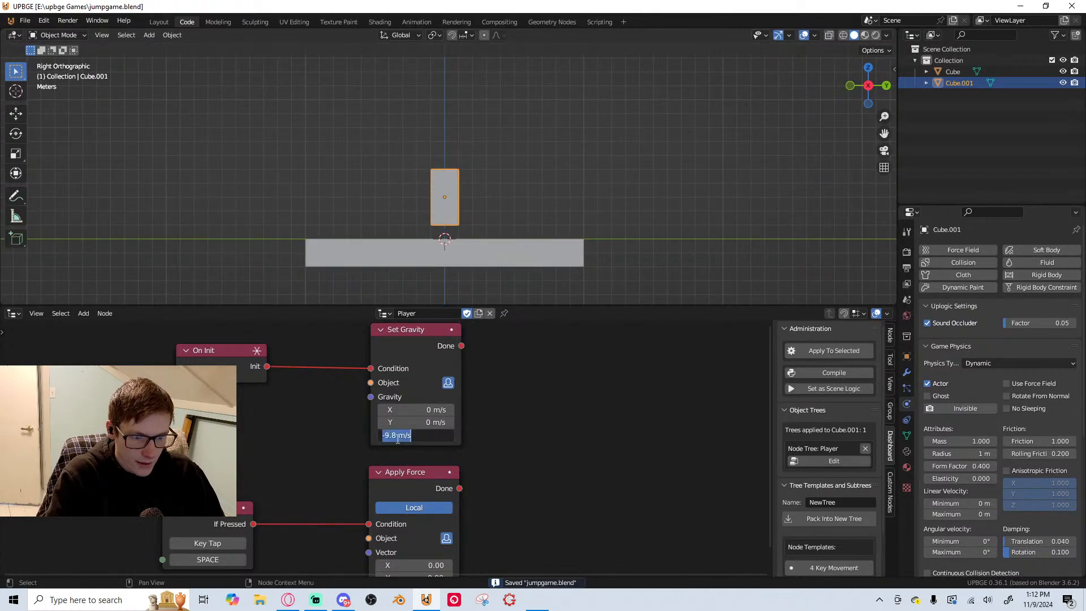
{"action": "left_click", "coordinate": [392, 435]}
{"action": "left_click_drag", "start_coordinate": [398, 439], "coordinate": [386, 441]}
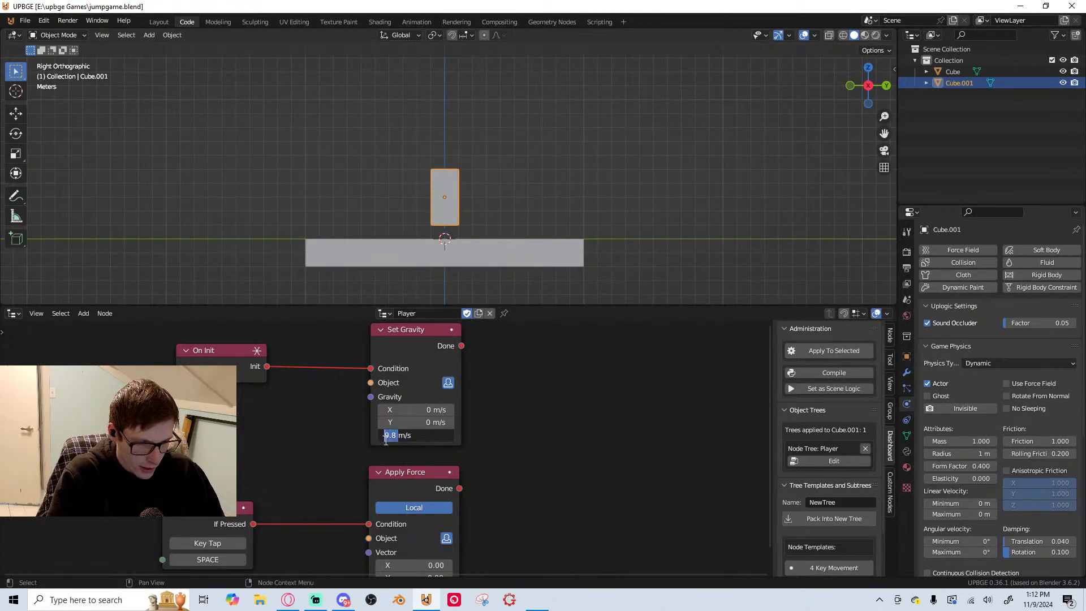
{"action": "type", "text": "20"}
{"action": "key", "text": "Return"}
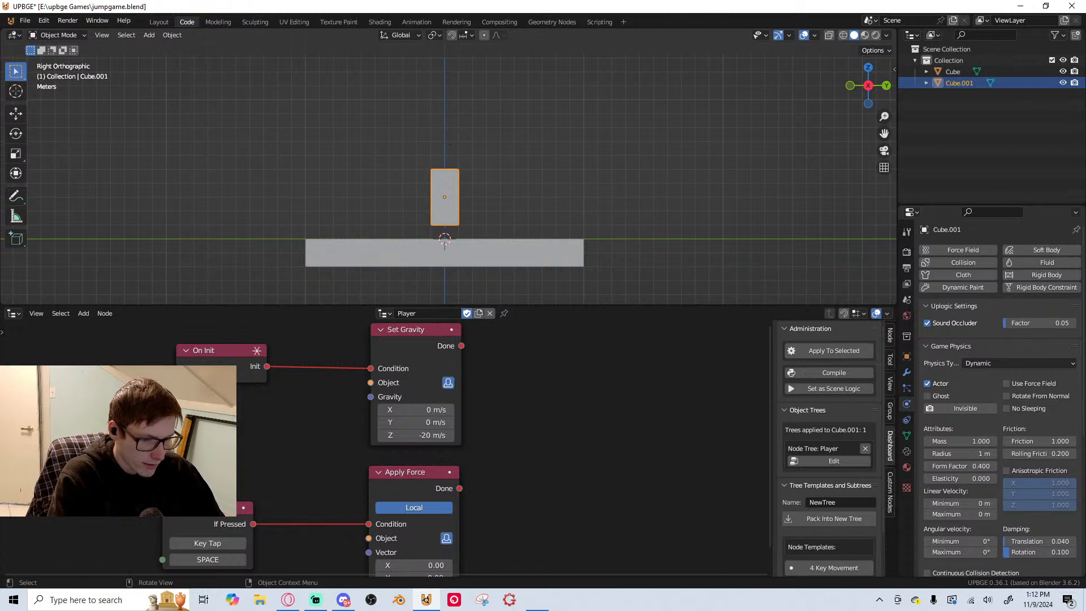
{"action": "key", "text": "p"}
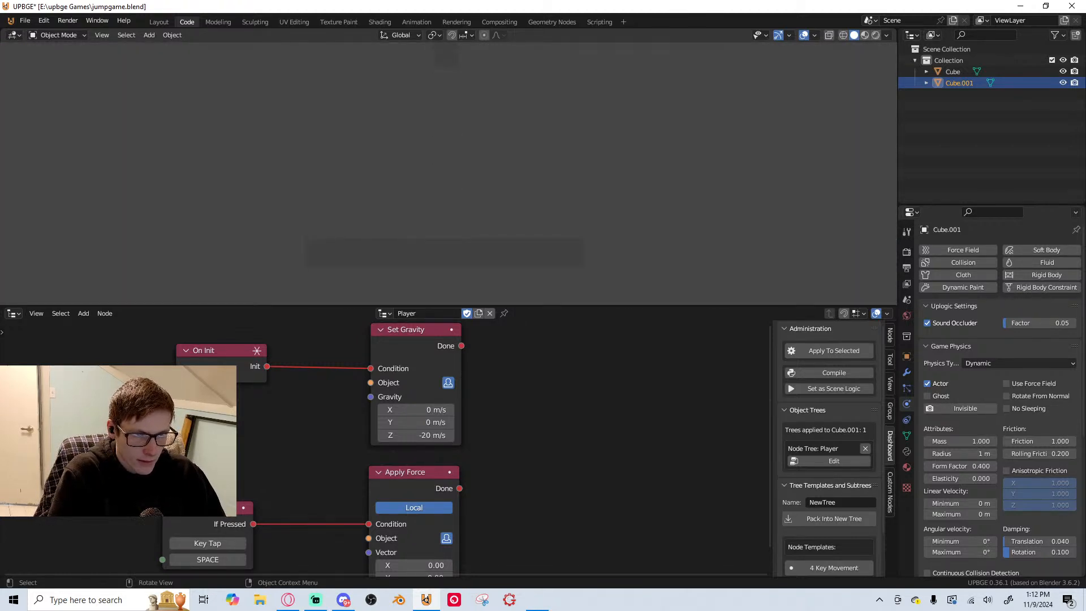
{"action": "key", "text": "Escape"}
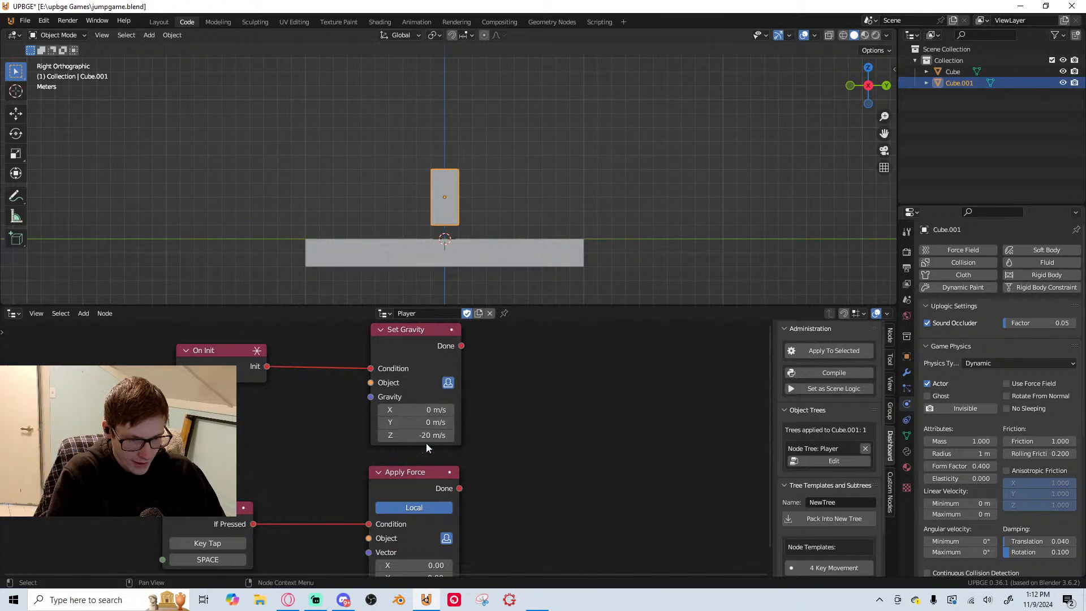
Set Set Gravity's Z value to -40 m/s and run the game briefly to test the jump
{"action": "left_click", "coordinate": [441, 434]}
{"action": "key", "text": "BackSpace"}
{"action": "type", "text": "-4"}
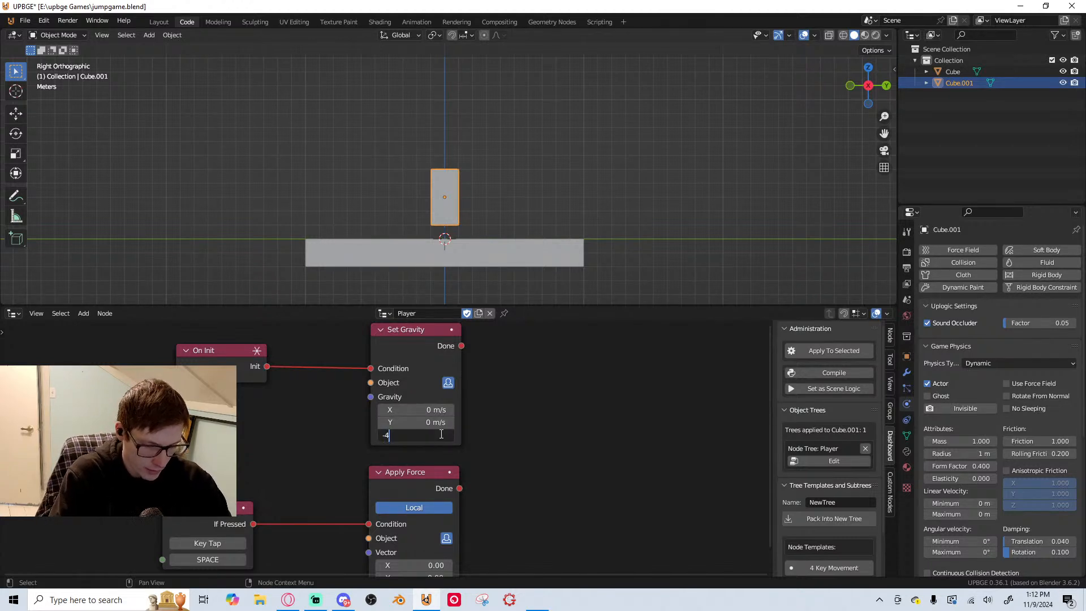
{"action": "type", "text": "0"}
{"action": "key", "text": "Return"}
{"action": "key", "text": "p"}
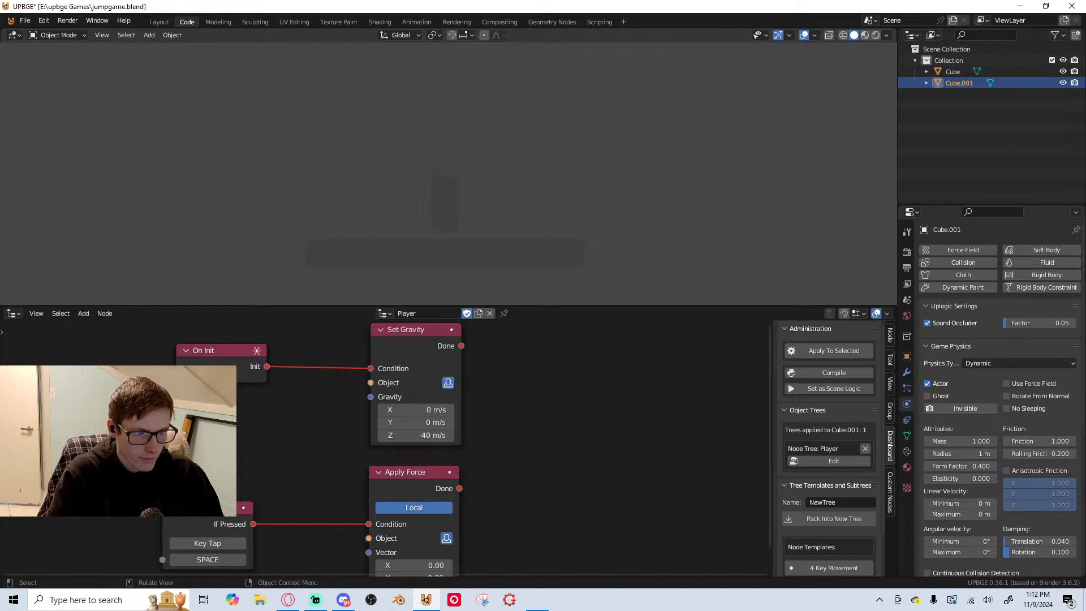
{"action": "key", "text": "Escape"}
Set Apply Force's Z vector to 2000 and run the game briefly to test the jump
{"action": "scroll", "coordinate": [443, 490], "scroll_direction": "down", "scroll_amount": 1}
{"action": "middle_click_drag", "start_coordinate": [443, 490], "coordinate": [457, 389]}
{"action": "left_click", "coordinate": [424, 481]}
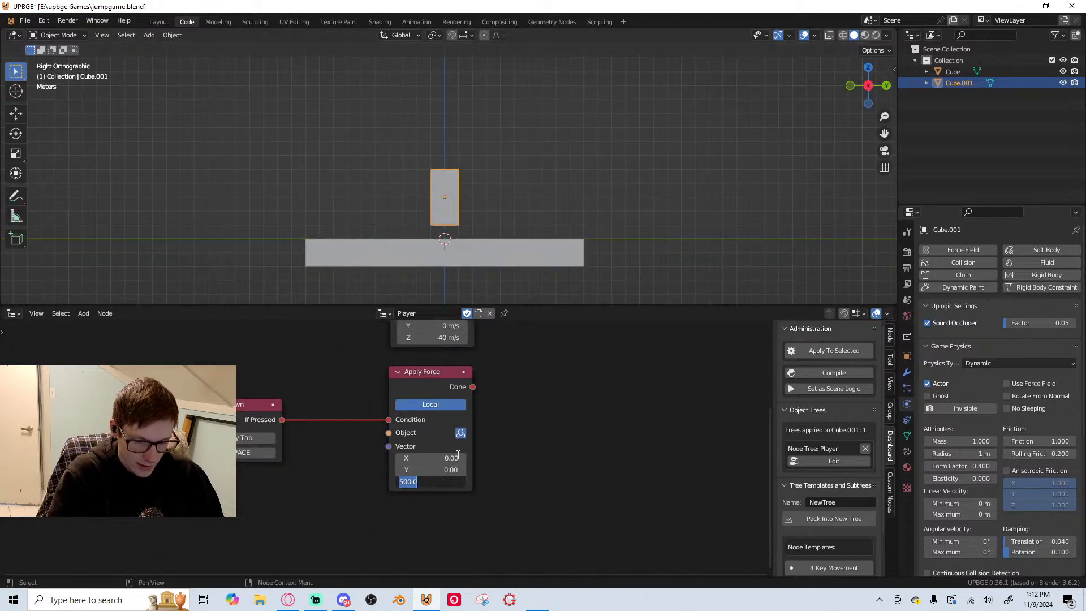
{"action": "type", "text": "2000"}
{"action": "key", "text": "Return"}
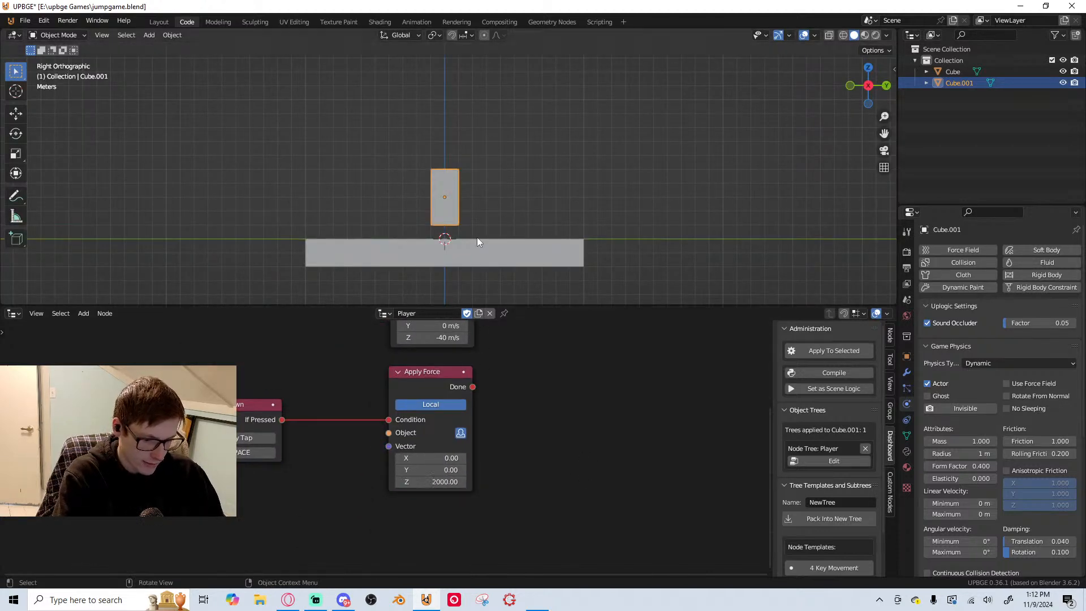
{"action": "key", "text": "p"}
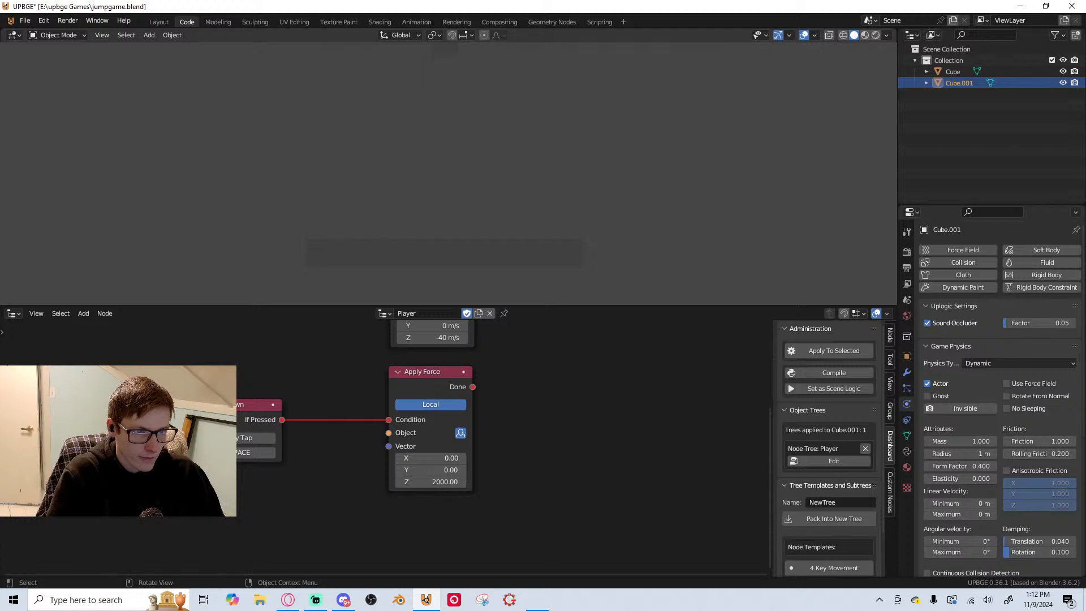
{"action": "key", "text": "Escape"}
Set Apply Force's Z vector to 1000 and run the game to test the jump
{"action": "left_click", "coordinate": [449, 477]}
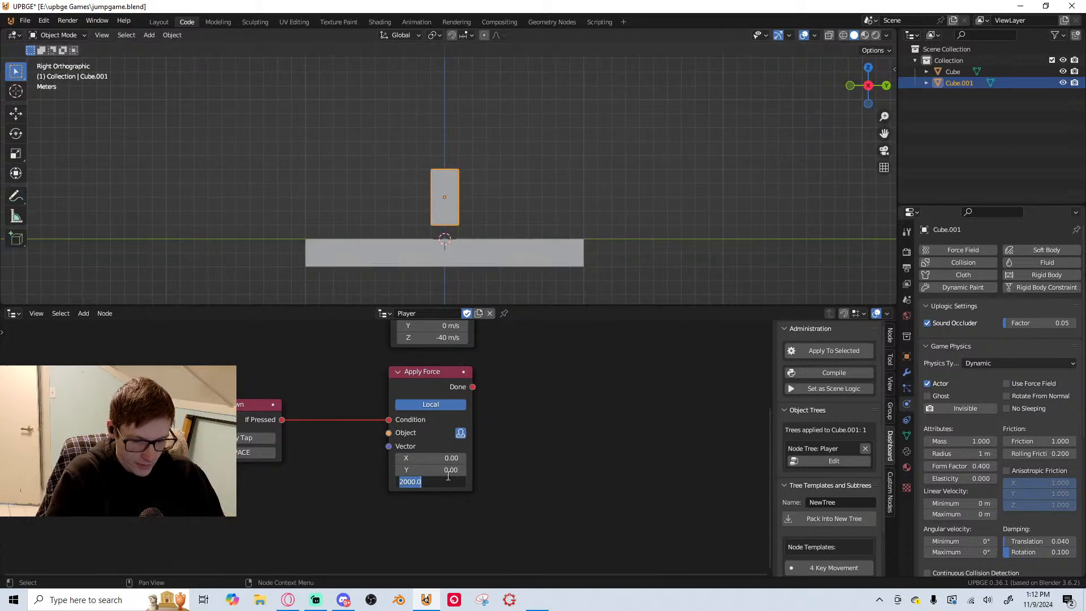
{"action": "type", "text": "100"}
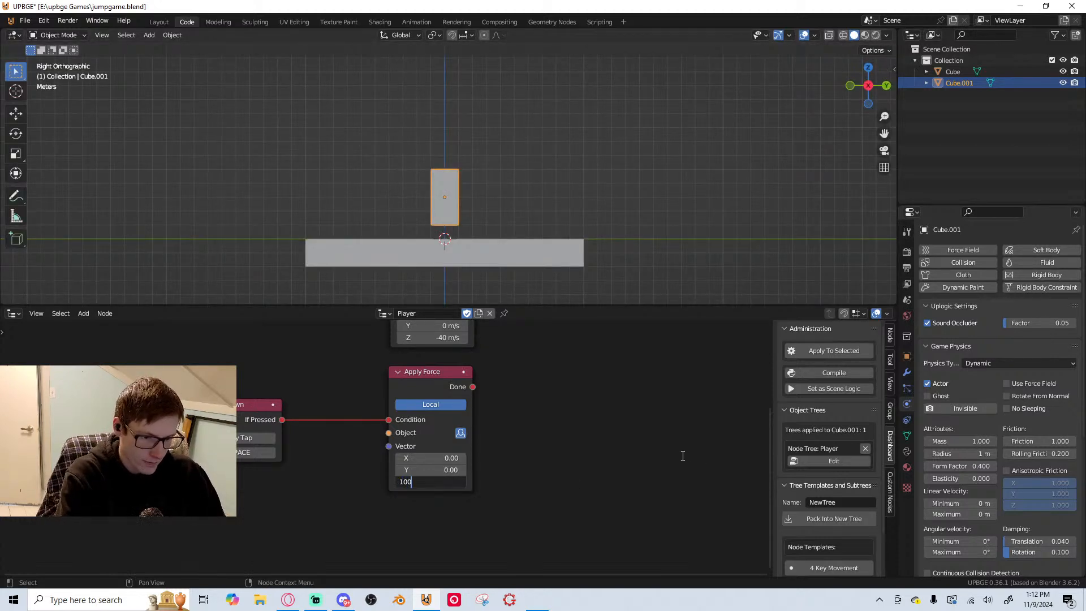
{"action": "type", "text": "0"}
{"action": "key", "text": "Return"}
{"action": "key", "text": "p"}
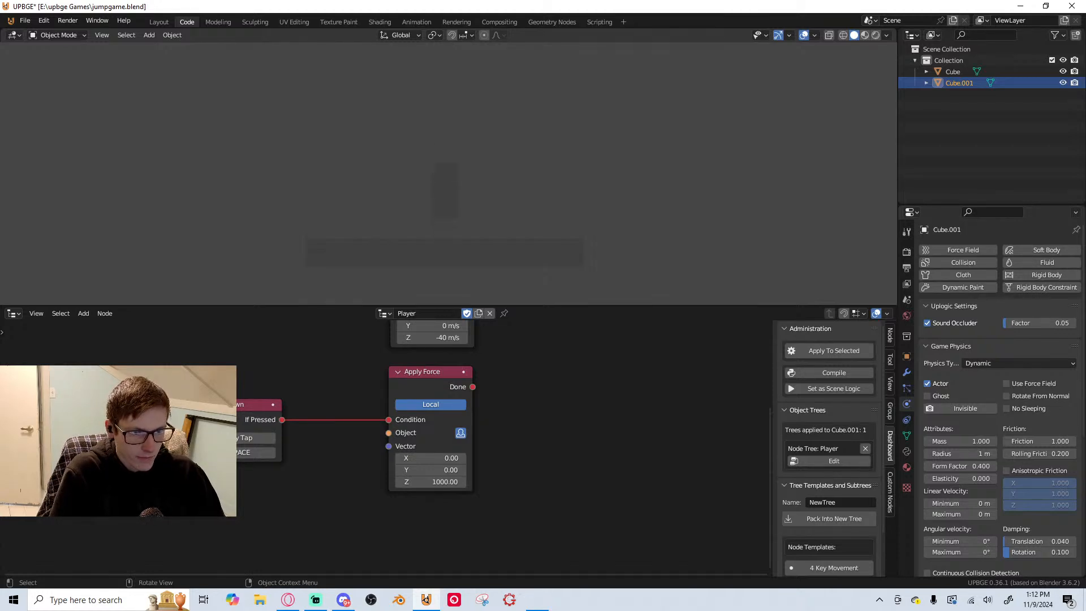
Stop the running game and save the file
{"action": "key", "text": "Escape"}
{"action": "key", "text": "ctrl+s"}
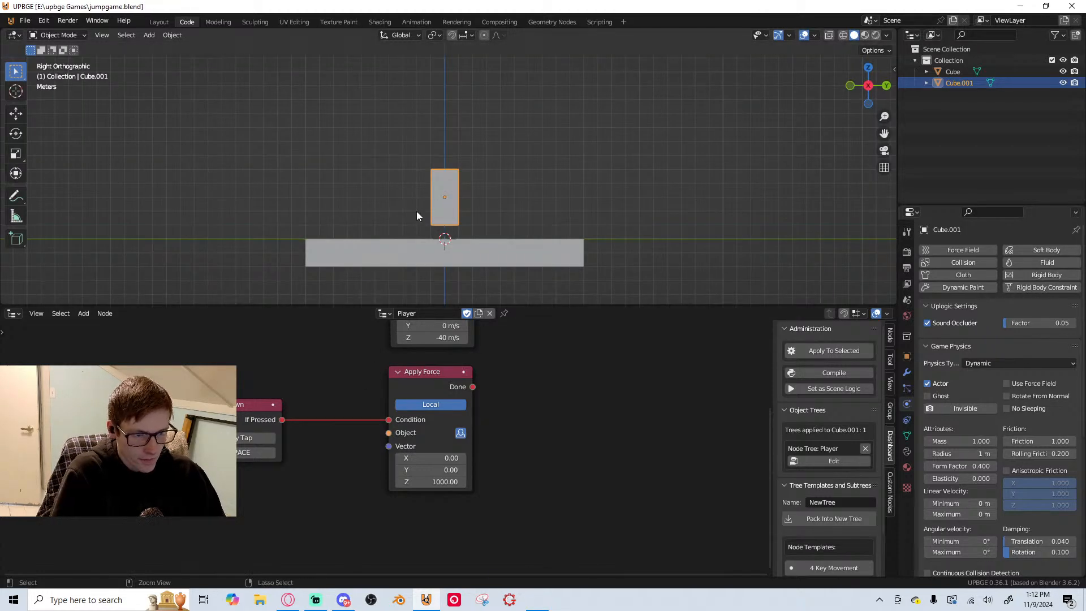
{"action": "key", "text": "Home"}
{"action": "left_click_drag", "start_coordinate": [328, 456], "coordinate": [343, 457]}
{"action": "right_click", "coordinate": [343, 457]}
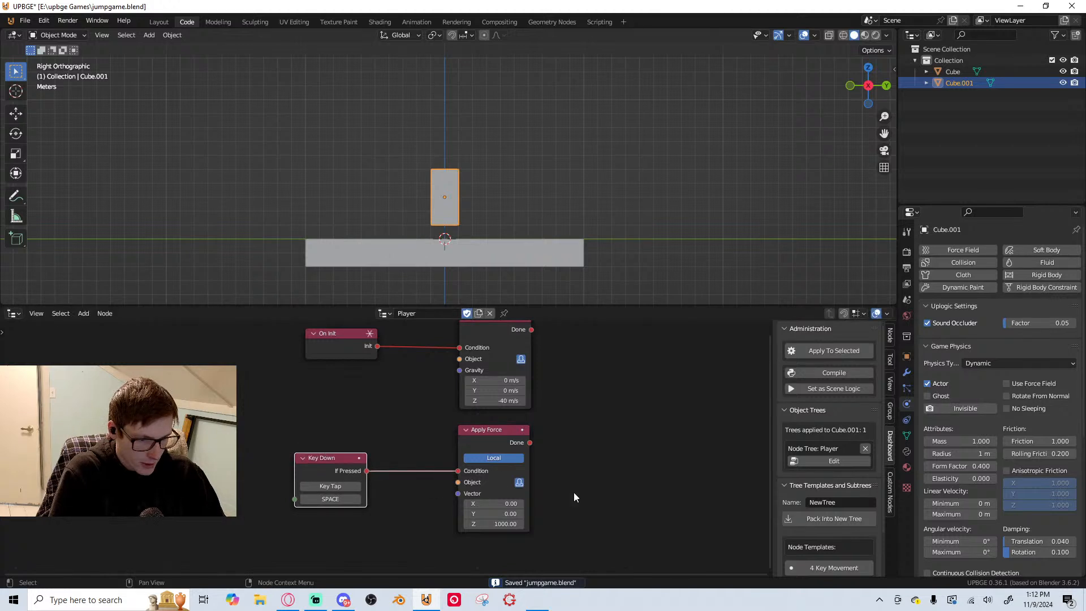
Insert an And node on the link between Key Down and Apply Force, and realign the Key Down node with it
{"action": "scroll", "coordinate": [573, 492], "scroll_direction": "down", "scroll_amount": 2}
{"action": "middle_click_drag", "start_coordinate": [568, 488], "coordinate": [557, 526]}
{"action": "scroll", "coordinate": [475, 413], "scroll_direction": "down", "scroll_amount": 1}
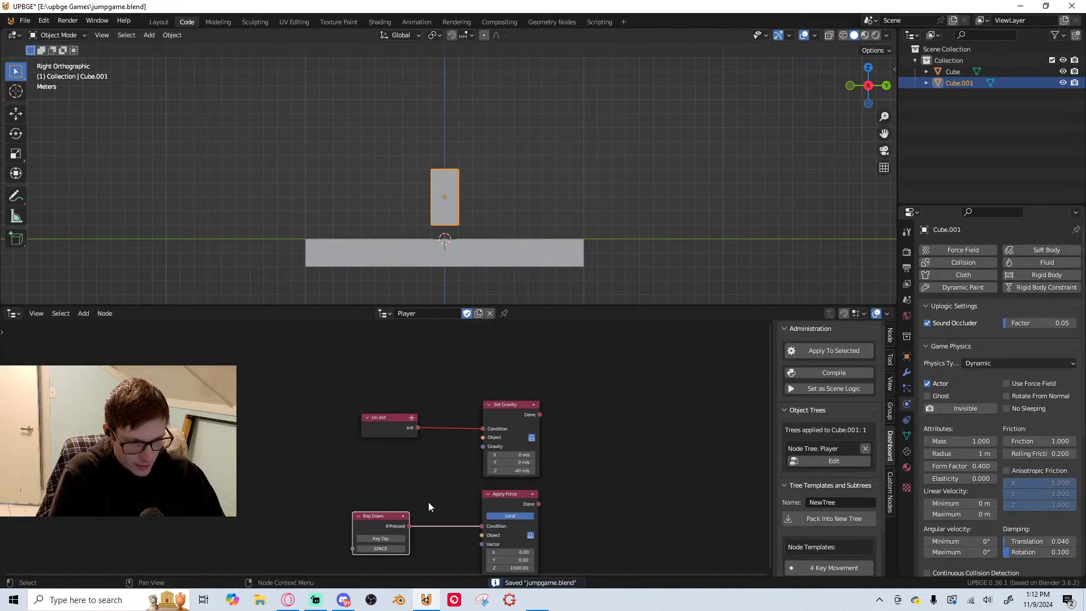
{"action": "middle_click_drag", "start_coordinate": [634, 474], "coordinate": [602, 443]}
{"action": "scroll", "coordinate": [522, 458], "scroll_direction": "up", "scroll_amount": 2}
{"action": "middle_click_drag", "start_coordinate": [522, 459], "coordinate": [534, 395]}
{"action": "key", "text": "shift+a"}
{"action": "type", "text": "and"}
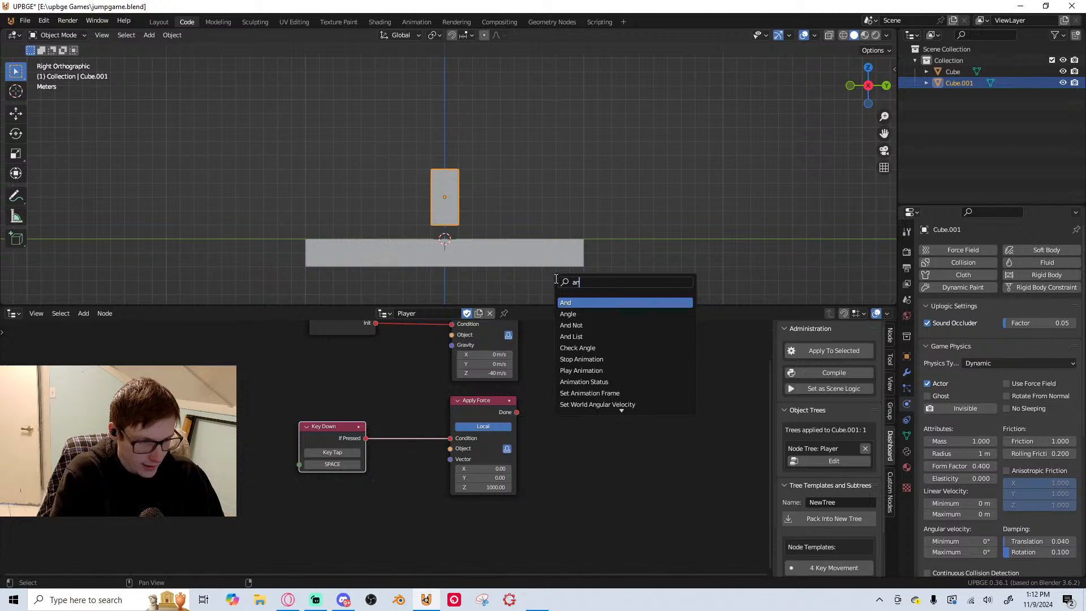
{"action": "key", "text": "Return"}
{"action": "left_click", "coordinate": [396, 404]}
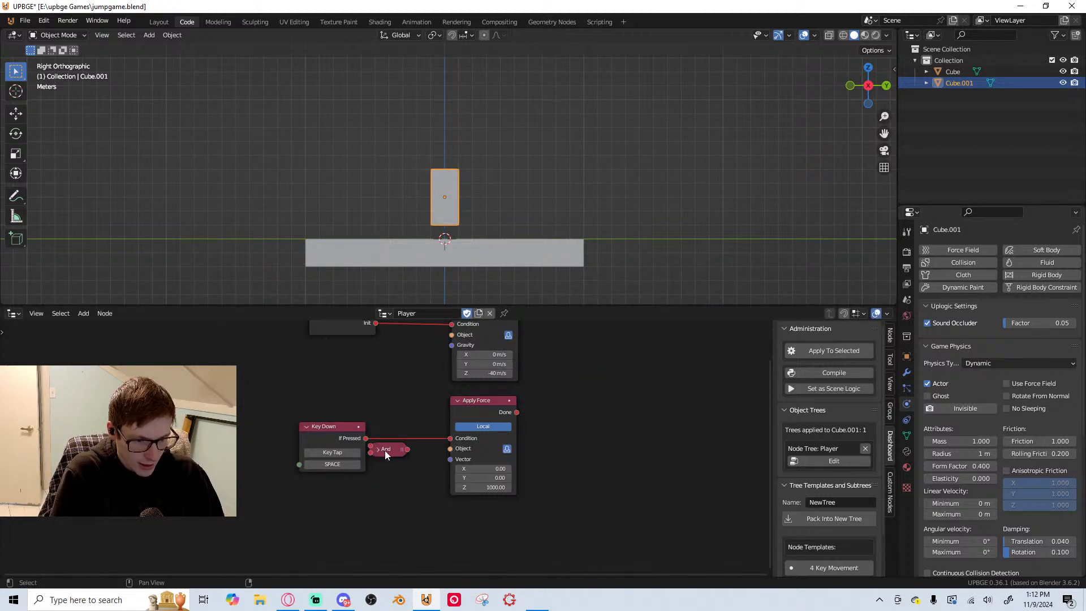
{"action": "left_click_drag", "start_coordinate": [385, 450], "coordinate": [400, 442]}
{"action": "scroll", "coordinate": [453, 457], "scroll_direction": "up", "scroll_amount": 3}
{"action": "middle_click_drag", "start_coordinate": [452, 457], "coordinate": [586, 452]}
{"action": "left_click", "coordinate": [432, 413]}
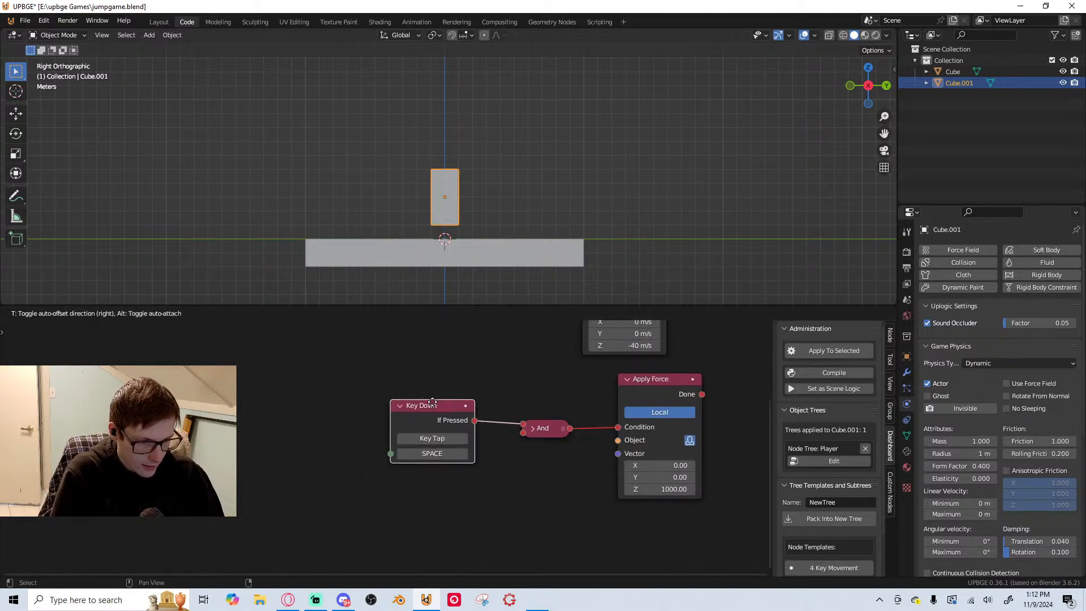
Add a Collision node below Key Down and connect its When Colliding output to the And node's second input
{"action": "key", "text": "shift+a"}
{"action": "type", "text": "coll"}
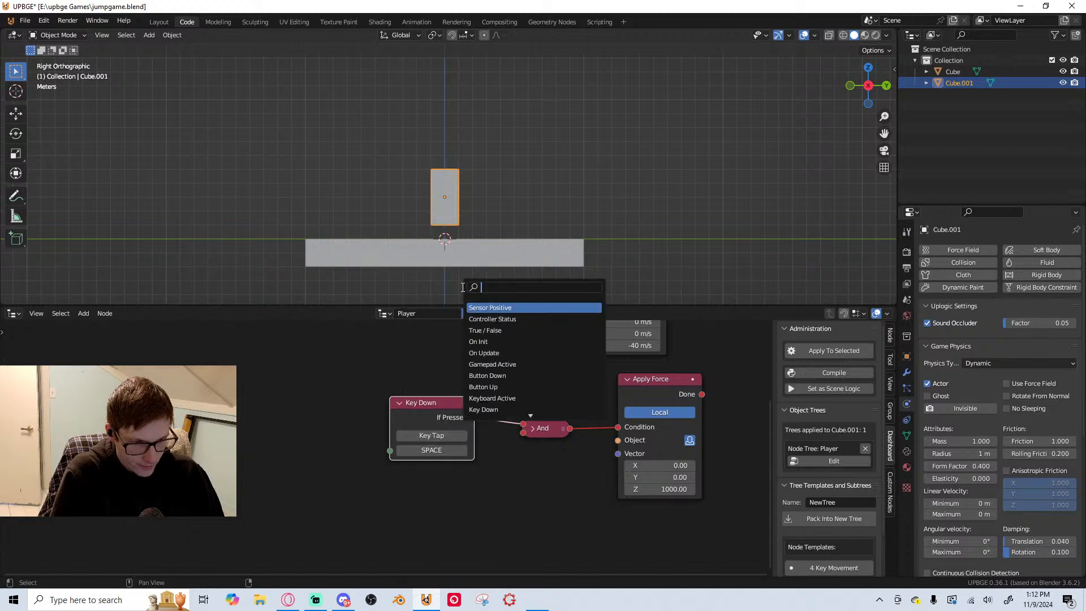
{"action": "key", "text": "Return"}
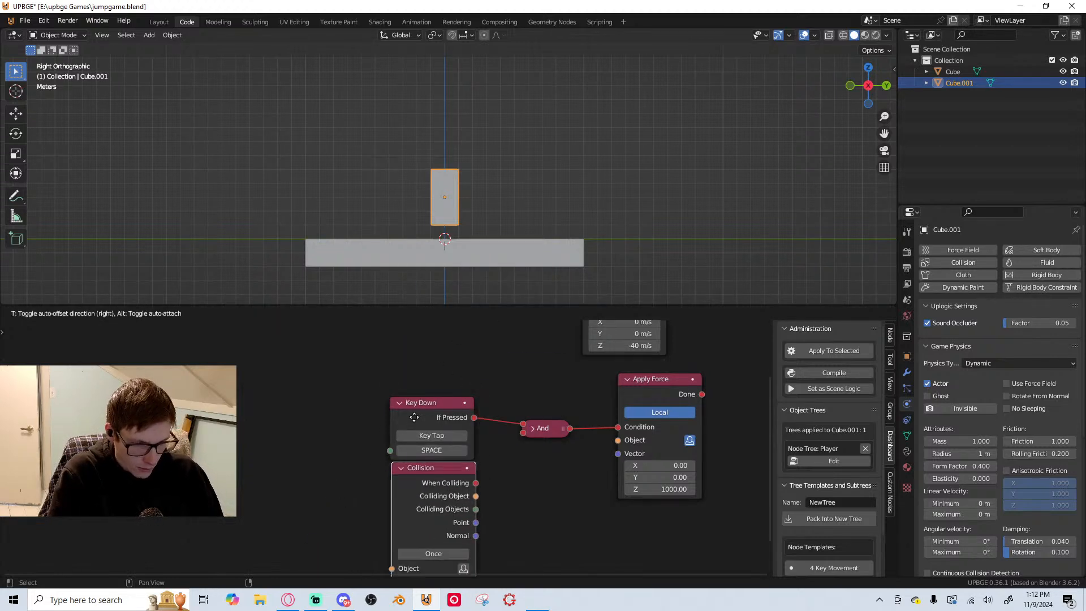
{"action": "left_click", "coordinate": [399, 435]}
{"action": "left_click_drag", "start_coordinate": [476, 481], "coordinate": [524, 434]}
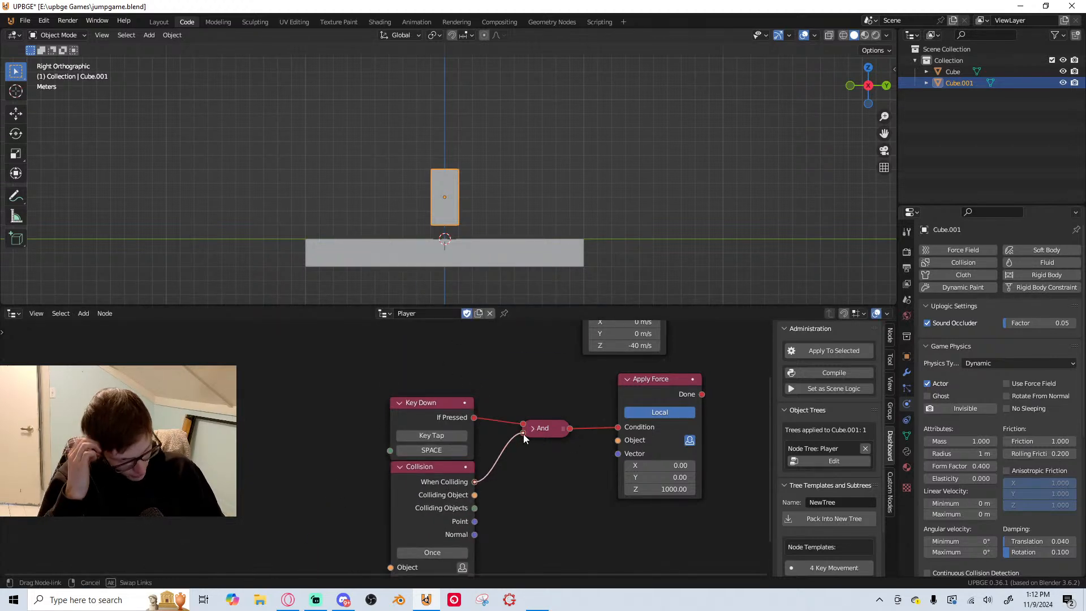
{"action": "middle_click_drag", "start_coordinate": [523, 434], "coordinate": [479, 452]}
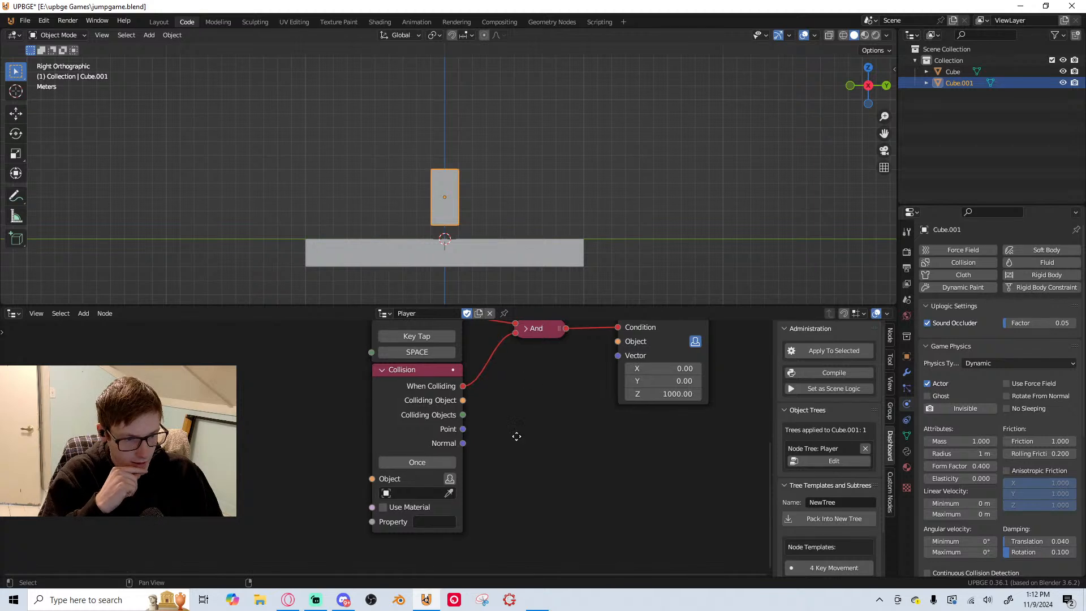
Delete the Collision node that feeds the And node
{"action": "middle_click_drag", "start_coordinate": [530, 339], "coordinate": [500, 395]}
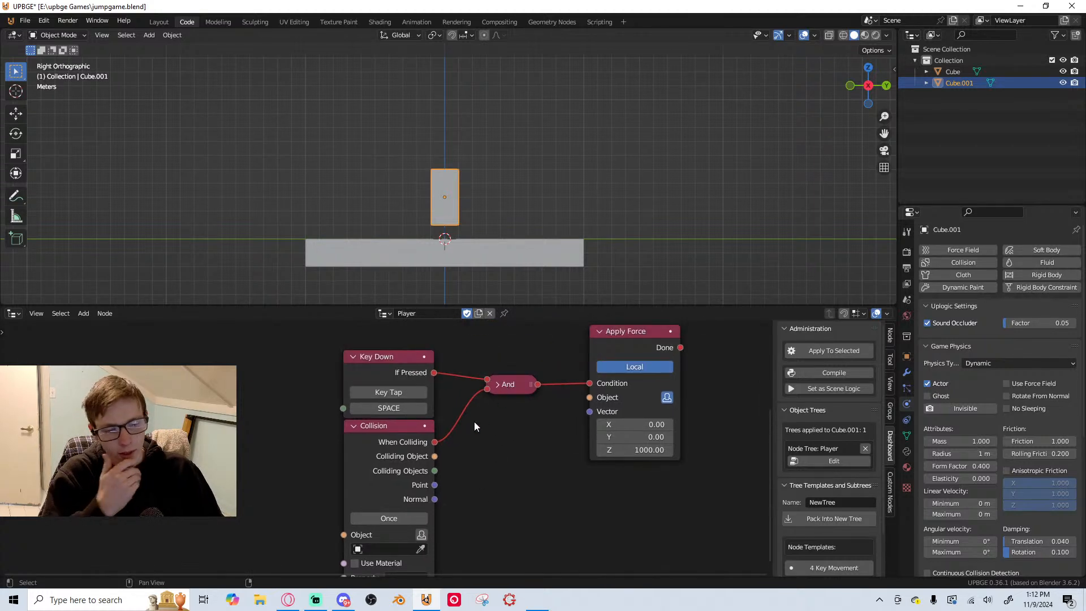
{"action": "scroll", "coordinate": [442, 524], "scroll_direction": "up", "scroll_amount": 2}
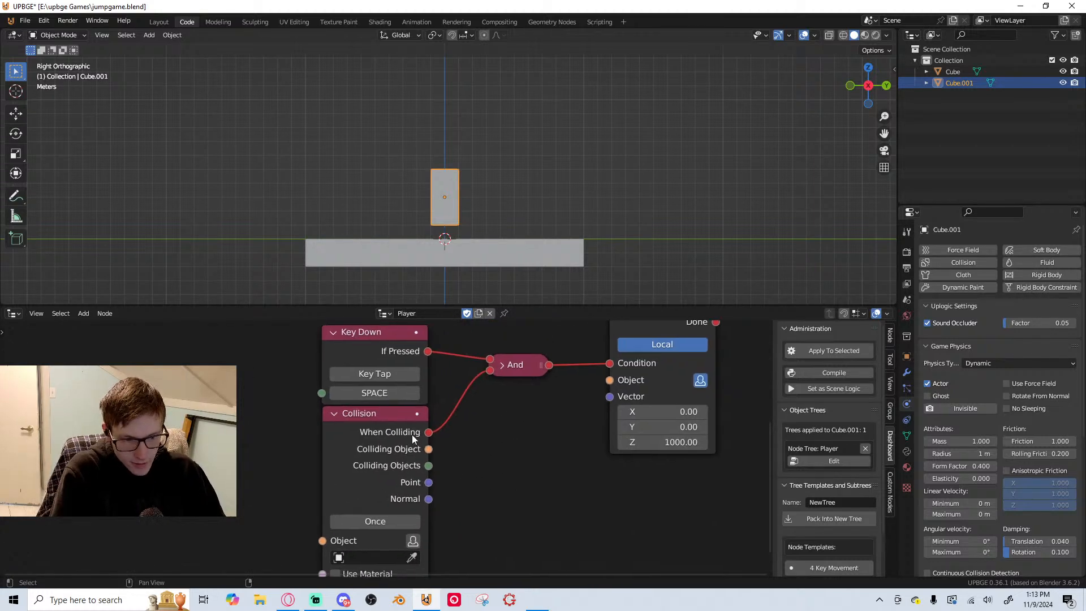
{"action": "mouse_move", "coordinate": [372, 414]}
{"action": "left_mouse_down"}
{"action": "mouse_move", "coordinate": [366, 422]}
{"action": "mouse_move", "coordinate": [364, 413]}
{"action": "left_mouse_up"}
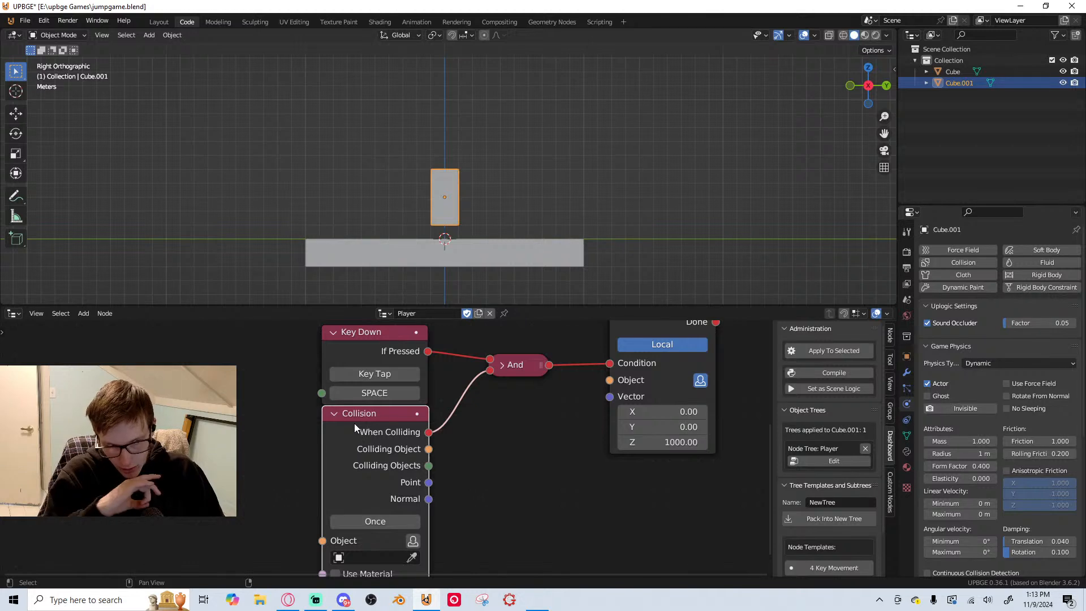
{"action": "left_click_drag", "start_coordinate": [375, 461], "coordinate": [381, 485]}
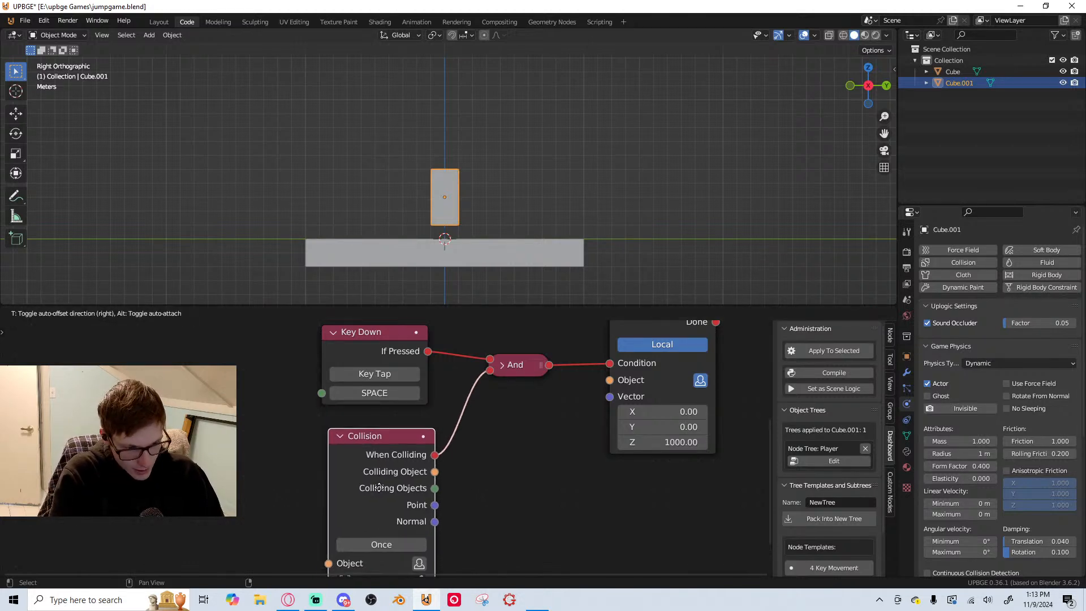
{"action": "right_click", "coordinate": [382, 481]}
{"action": "scroll", "coordinate": [385, 452], "scroll_direction": "down", "scroll_amount": 2}
{"action": "middle_click_drag", "start_coordinate": [385, 444], "coordinate": [382, 417]}
{"action": "key", "text": "x"}
Add a Raycast node below Key Down and connect its Has Result output to the And node's second input
{"action": "key", "text": "shift+a"}
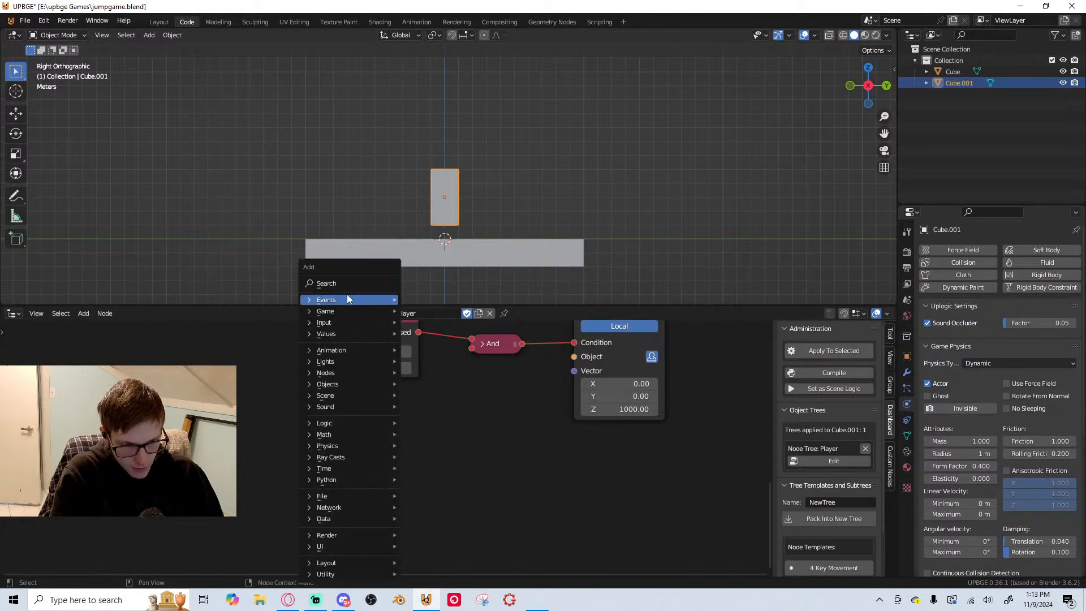
{"action": "type", "text": "ray"}
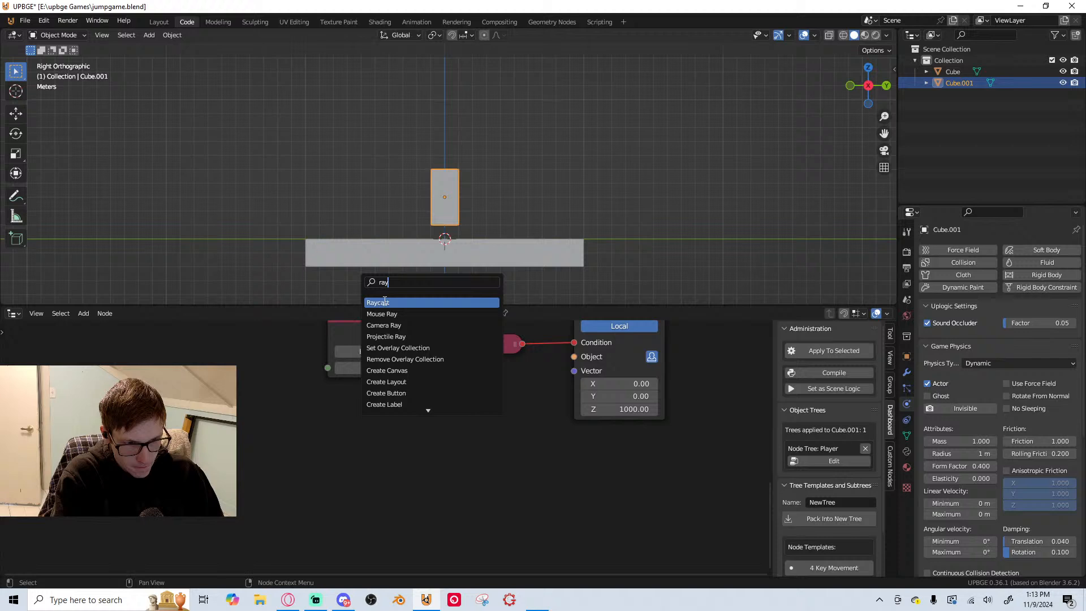
{"action": "left_click", "coordinate": [439, 303]}
{"action": "left_click", "coordinate": [447, 378]}
{"action": "left_click_drag", "start_coordinate": [417, 404], "coordinate": [471, 348]}
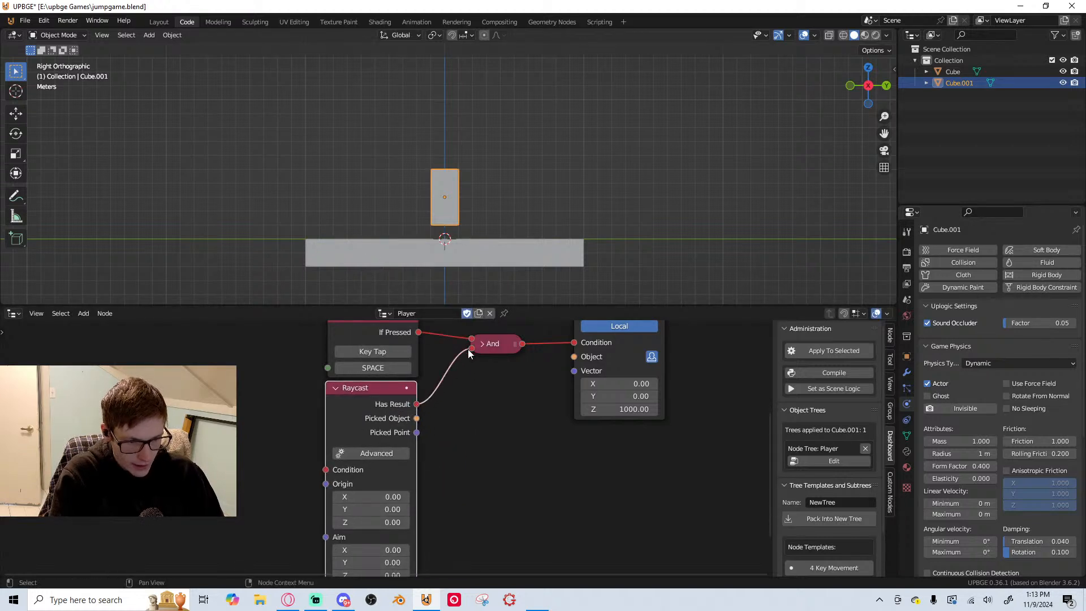
Add an On Update node ahead of the Raycast node
{"action": "scroll", "coordinate": [390, 467], "scroll_direction": "up", "scroll_amount": 3}
{"action": "middle_click_drag", "start_coordinate": [387, 468], "coordinate": [452, 515]}
{"action": "scroll", "coordinate": [566, 460], "scroll_direction": "down", "scroll_amount": 5}
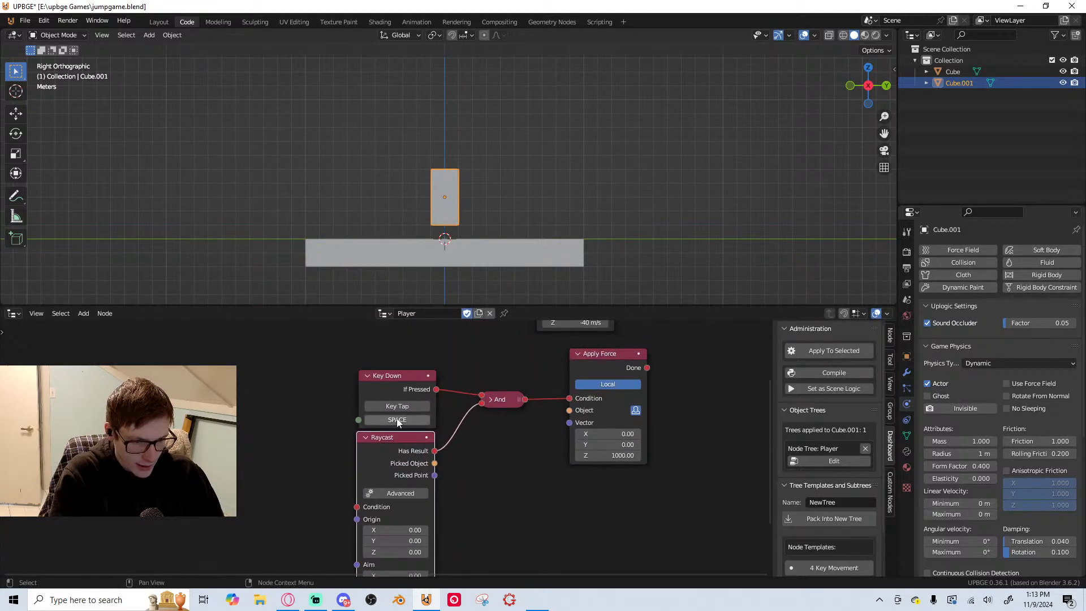
{"action": "key", "text": "shift+a"}
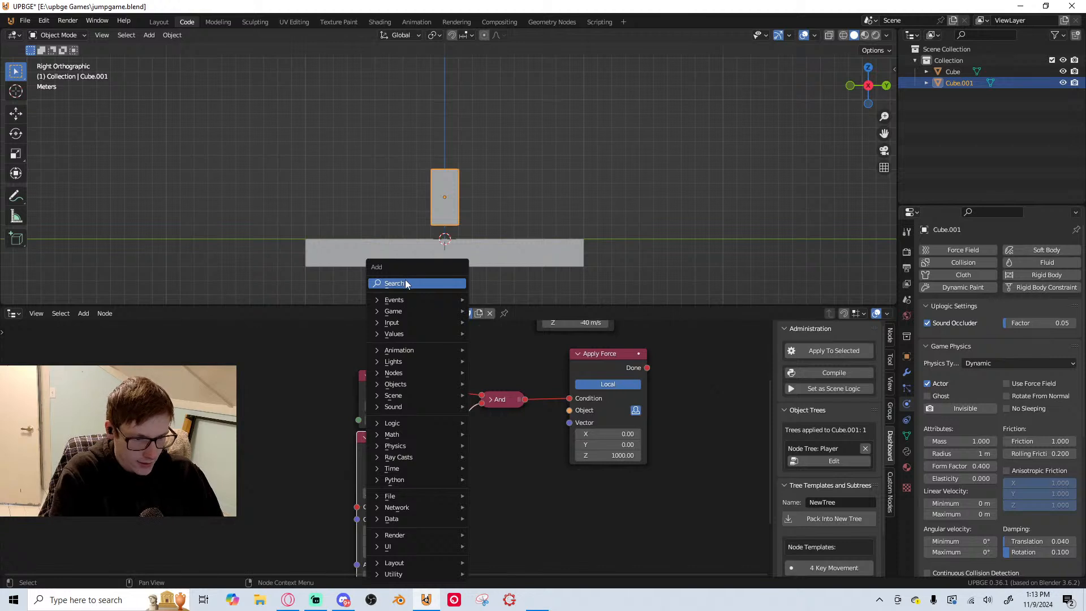
{"action": "key", "text": "Escape"}
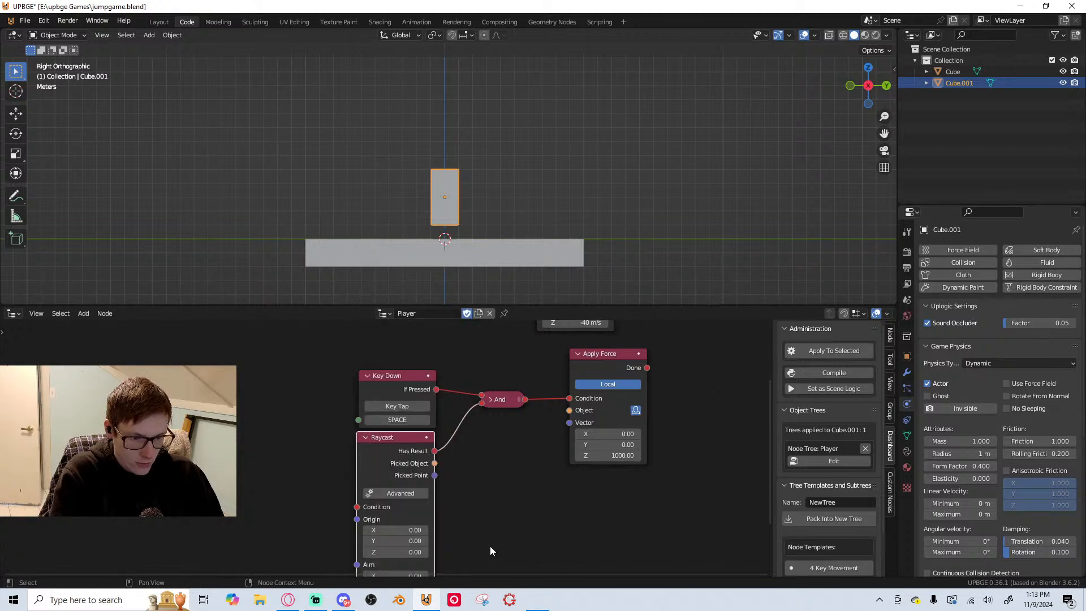
{"action": "scroll", "coordinate": [474, 483], "scroll_direction": "up", "scroll_amount": 1}
{"action": "middle_click_drag", "start_coordinate": [474, 483], "coordinate": [505, 482]}
{"action": "key", "text": "shift+a"}
{"action": "type", "text": "on"}
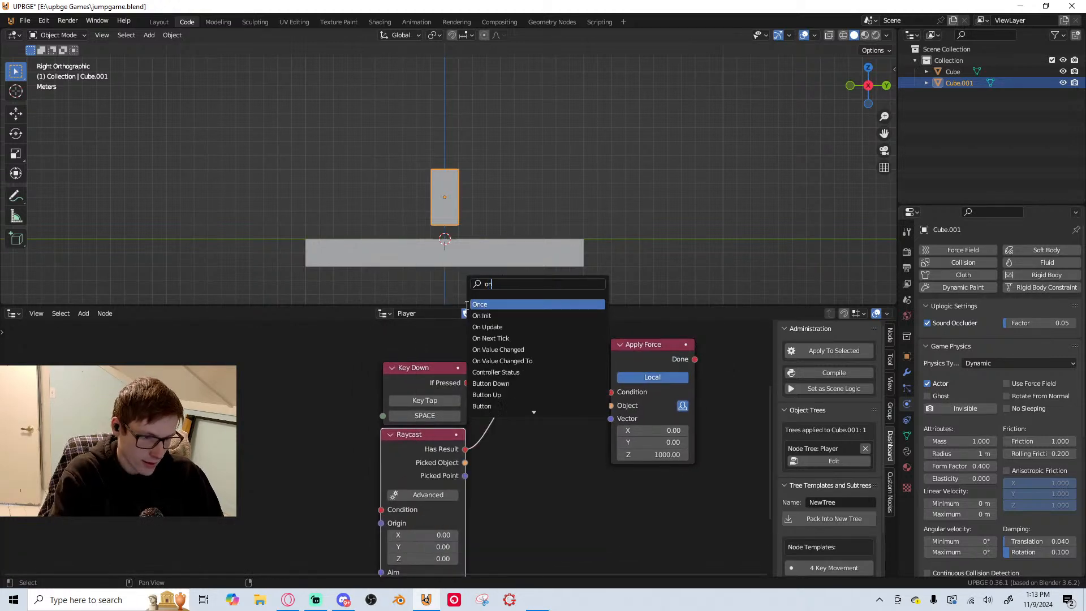
{"action": "left_click", "coordinate": [512, 327]}
{"action": "left_click", "coordinate": [203, 344]}
Add a Pulsify node between On Update and Raycast, and connect On Update to its Condition
{"action": "key", "text": "shift+a"}
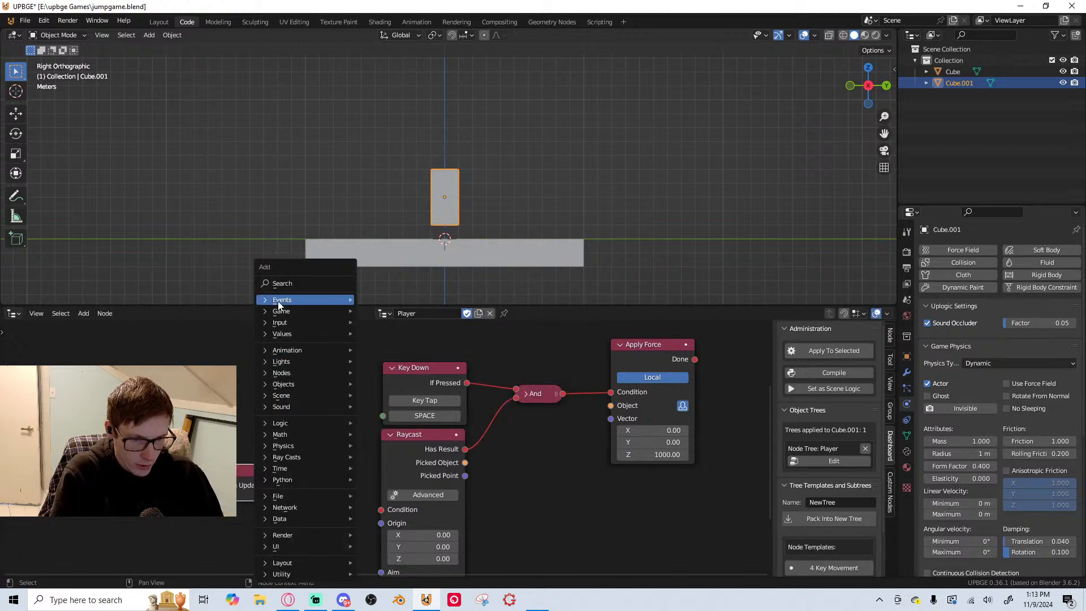
{"action": "type", "text": "pul"}
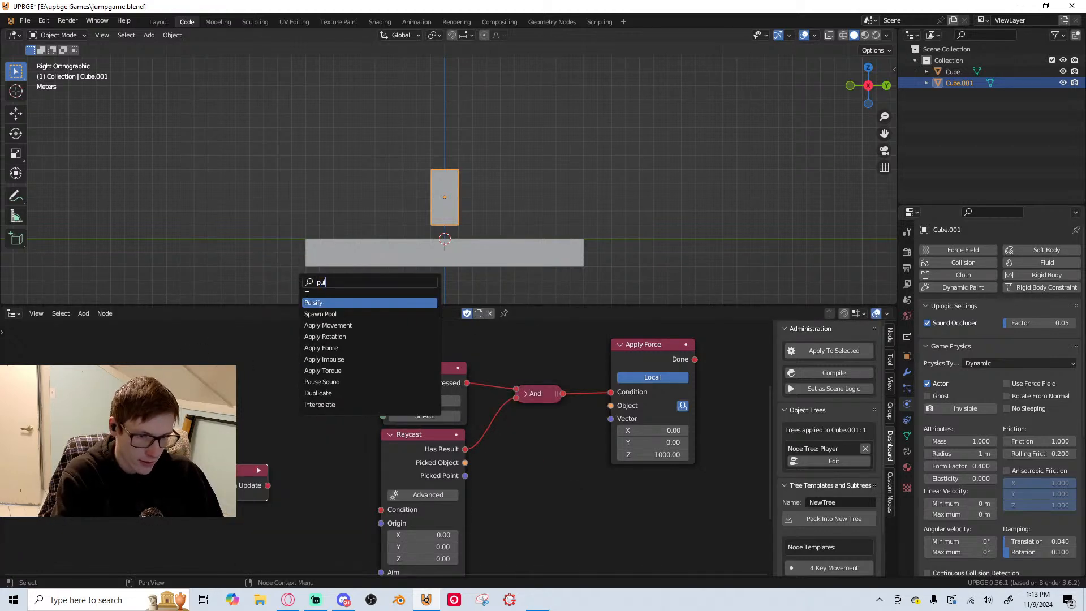
{"action": "left_click", "coordinate": [378, 303]}
{"action": "left_click", "coordinate": [318, 340]}
{"action": "left_click_drag", "start_coordinate": [242, 467], "coordinate": [273, 493]}
Set Pulsify's Gap to 0.05 and connect its Out output to the Raycast node's Condition
{"action": "left_click", "coordinate": [330, 504]}
{"action": "type", "text": ".1"}
{"action": "key", "text": "Return"}
{"action": "left_click_drag", "start_coordinate": [357, 473], "coordinate": [381, 510]}
{"action": "left_click", "coordinate": [328, 504]}
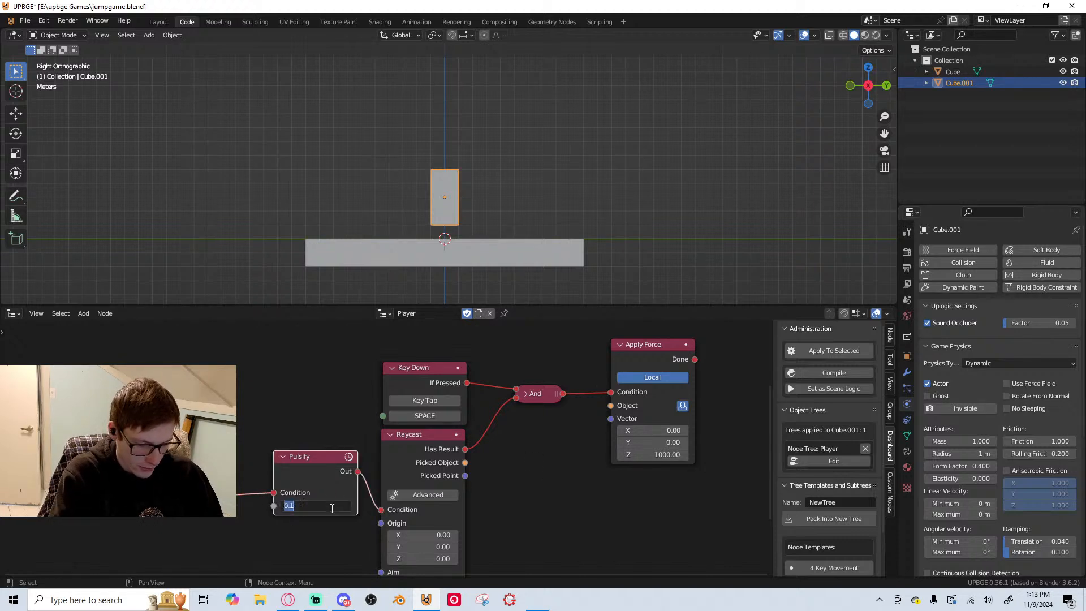
{"action": "type", "text": ".05"}
{"action": "key", "text": "Return"}
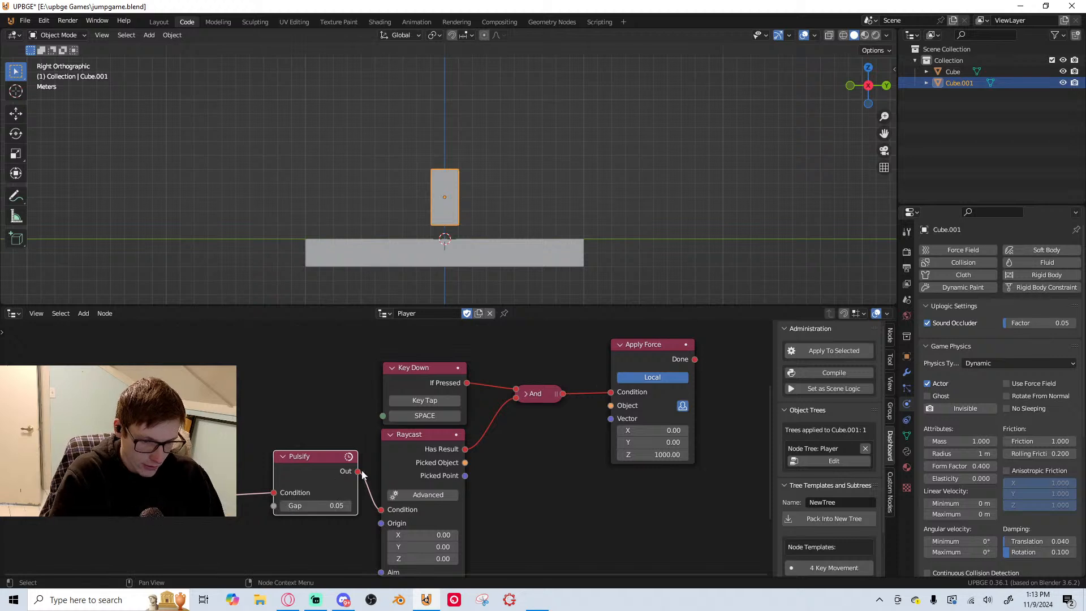
Move the On Update node closer to Pulsify and save the file
{"action": "scroll", "coordinate": [396, 428], "scroll_direction": "down", "scroll_amount": 2}
{"action": "key", "text": "ctrl+s"}
{"action": "left_click_drag", "start_coordinate": [276, 440], "coordinate": [304, 436]}
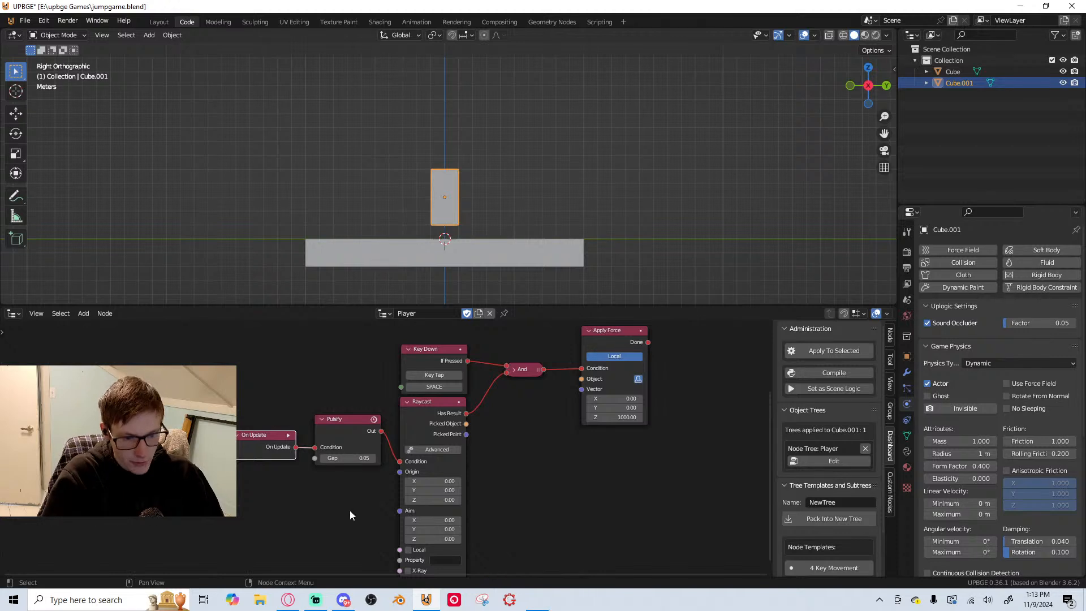
{"action": "scroll", "coordinate": [514, 507], "scroll_direction": "up", "scroll_amount": 1}
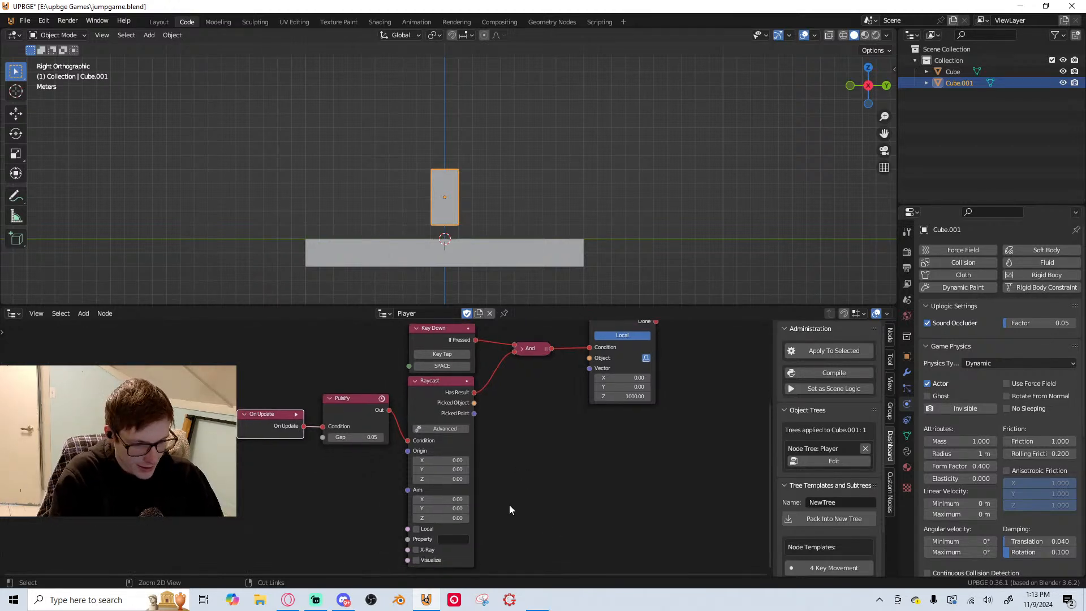
{"action": "key", "text": "ctrl+s"}
Delete the Pulsify node between On Update and Raycast
{"action": "scroll", "coordinate": [501, 511], "scroll_direction": "up", "scroll_amount": 1}
{"action": "middle_click_drag", "start_coordinate": [374, 406], "coordinate": [473, 457]}
{"action": "scroll", "coordinate": [437, 463], "scroll_direction": "down", "scroll_amount": 1}
{"action": "left_click", "coordinate": [478, 439]}
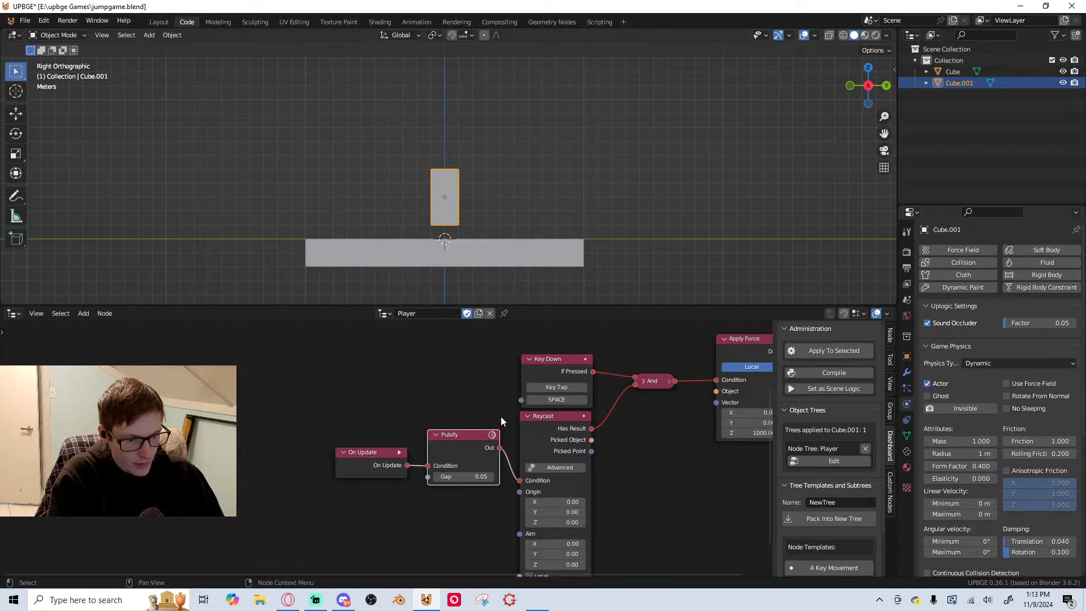
{"action": "key", "text": "x"}
{"action": "left_click_drag", "start_coordinate": [340, 462], "coordinate": [384, 487]}
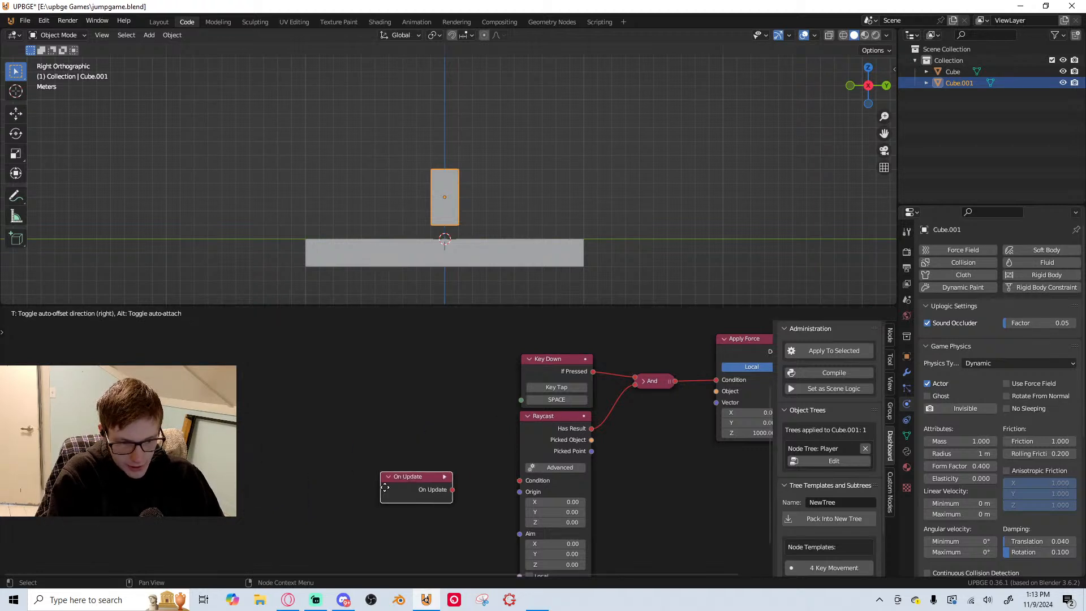
{"action": "right_click", "coordinate": [385, 487]}
Add a Collision node ahead of Raycast, delete the On Update node, and put Collision in its place
{"action": "key", "text": "shift+a"}
{"action": "left_click", "coordinate": [413, 284]}
{"action": "type", "text": "co"}
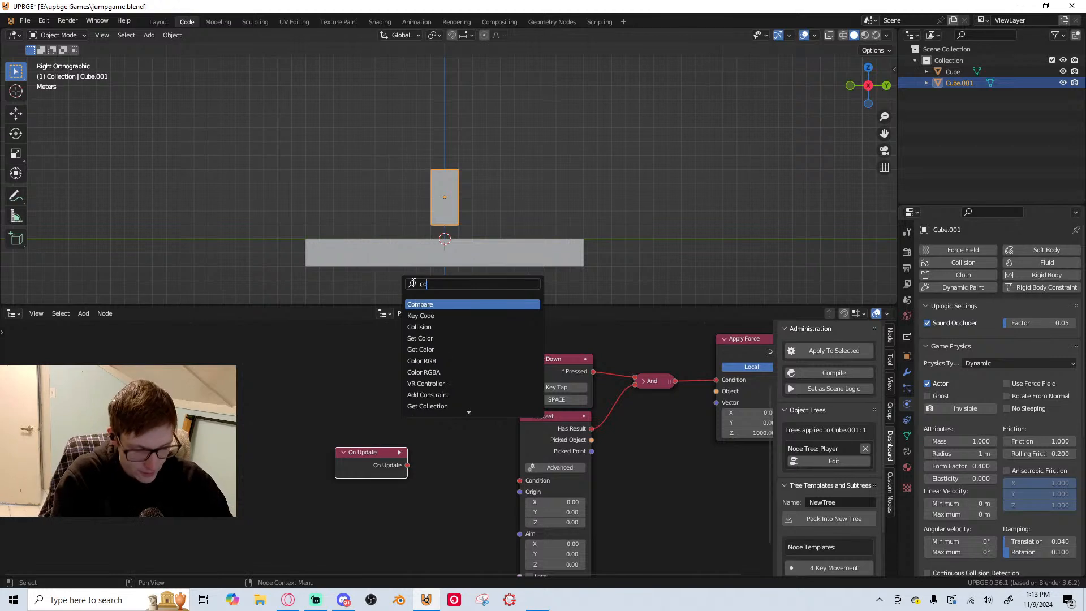
{"action": "type", "text": "ll"}
{"action": "key", "text": "Return"}
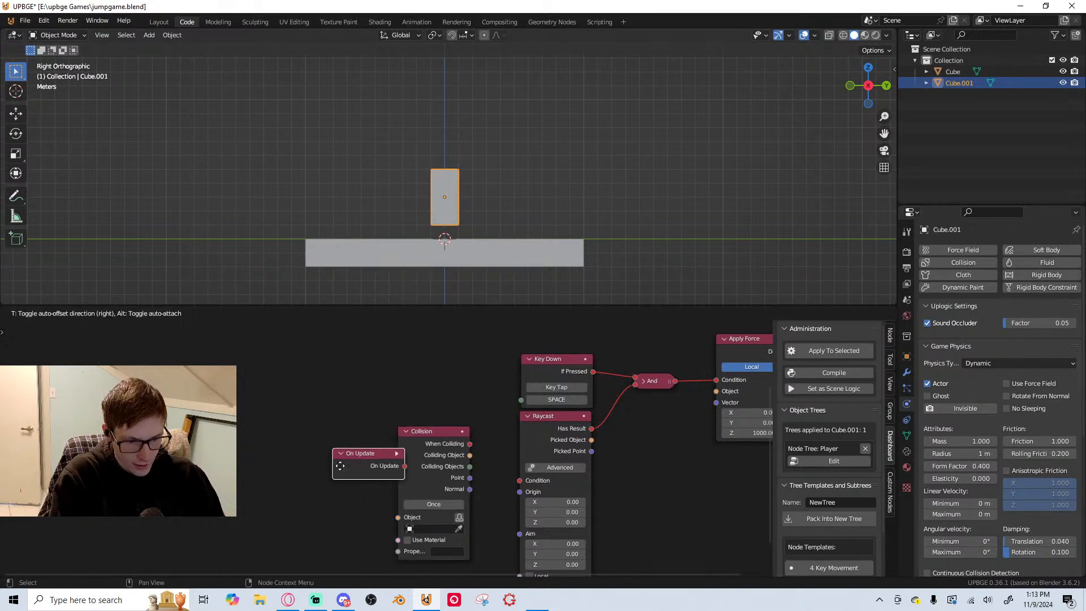
{"action": "key", "text": "x"}
{"action": "left_click_drag", "start_coordinate": [440, 429], "coordinate": [362, 428]}
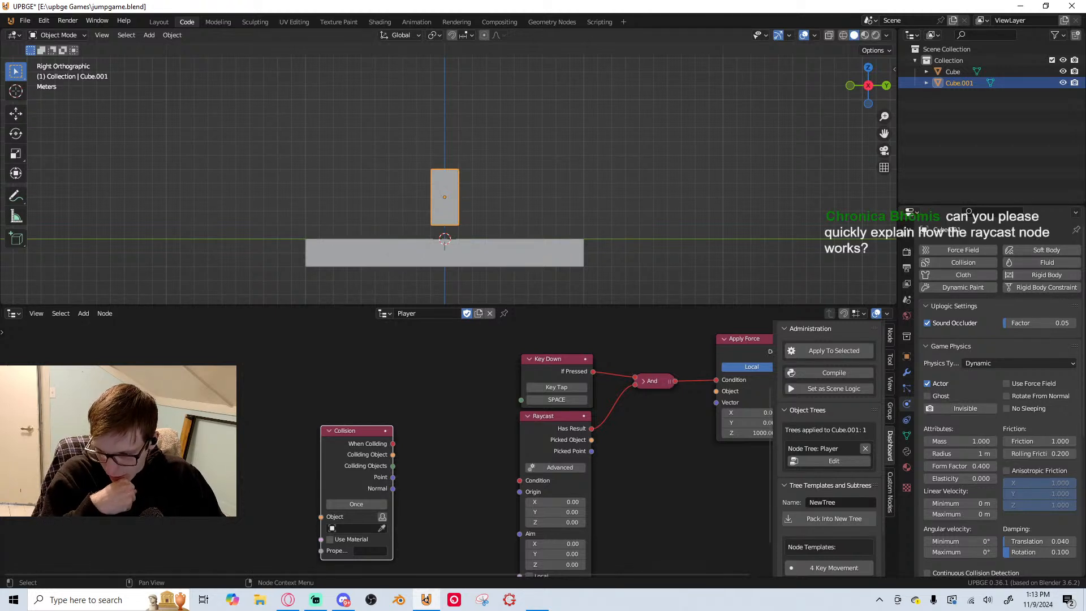
Disconnect the Raycast node's Has Result output from the And node and examine Raycast's inputs
{"action": "middle_click_drag", "start_coordinate": [528, 444], "coordinate": [320, 405]}
{"action": "scroll", "coordinate": [439, 354], "scroll_direction": "down", "scroll_amount": 1}
{"action": "left_click", "coordinate": [343, 397]}
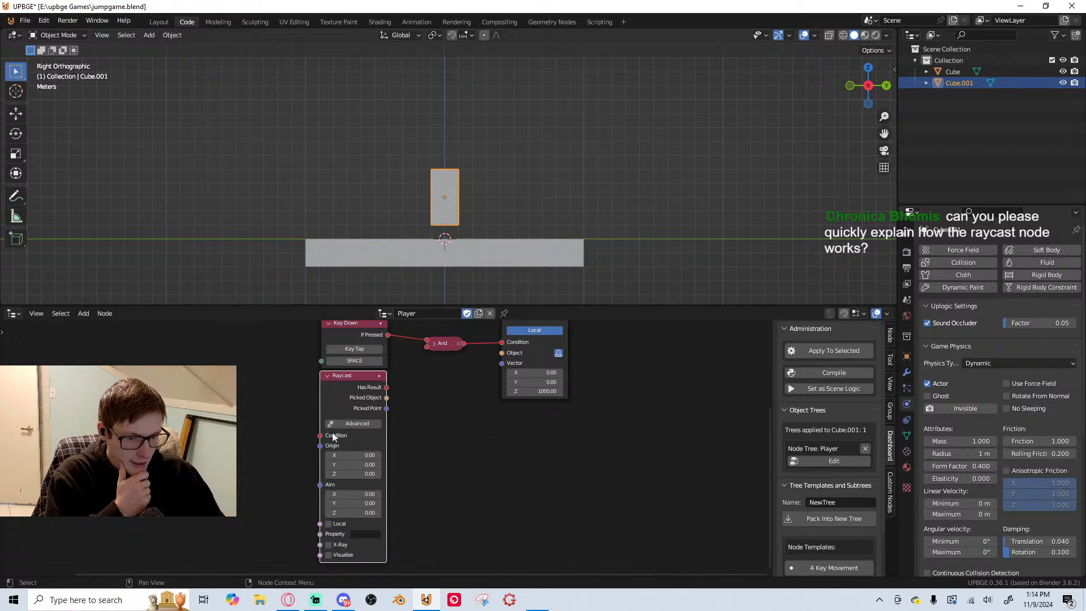
{"action": "scroll", "coordinate": [340, 472], "scroll_direction": "up", "scroll_amount": 2}
{"action": "scroll", "coordinate": [344, 476], "scroll_direction": "up", "scroll_amount": 2}
{"action": "middle_click_drag", "start_coordinate": [362, 448], "coordinate": [403, 403]}
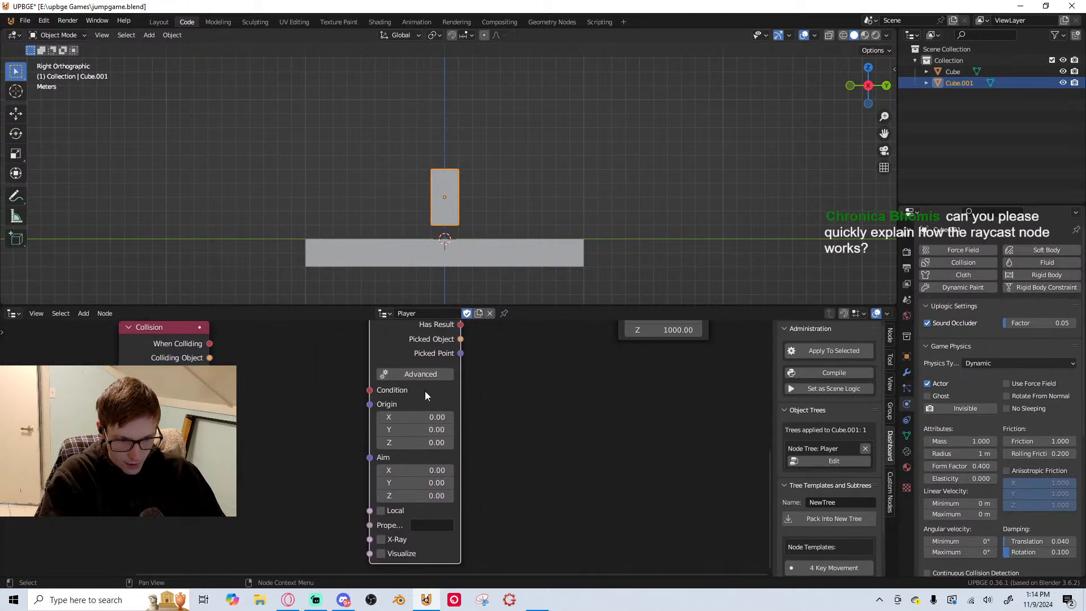
{"action": "middle_click_drag", "start_coordinate": [219, 349], "coordinate": [273, 380]}
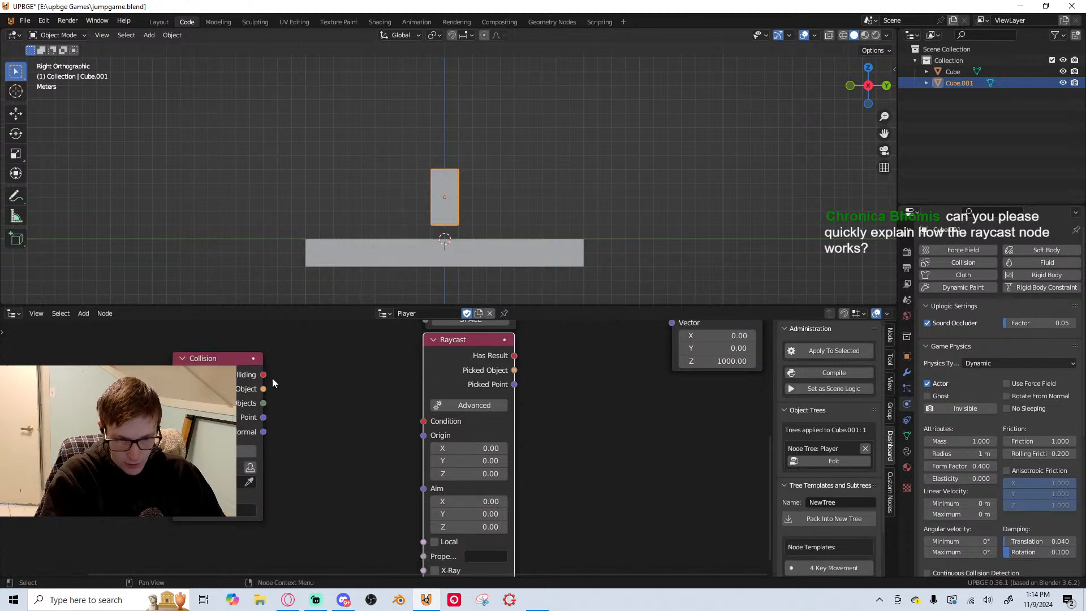
Connect Collision's When Colliding output to Raycast's Condition input and insert a Not node between them
{"action": "left_click_drag", "start_coordinate": [264, 374], "coordinate": [424, 421]}
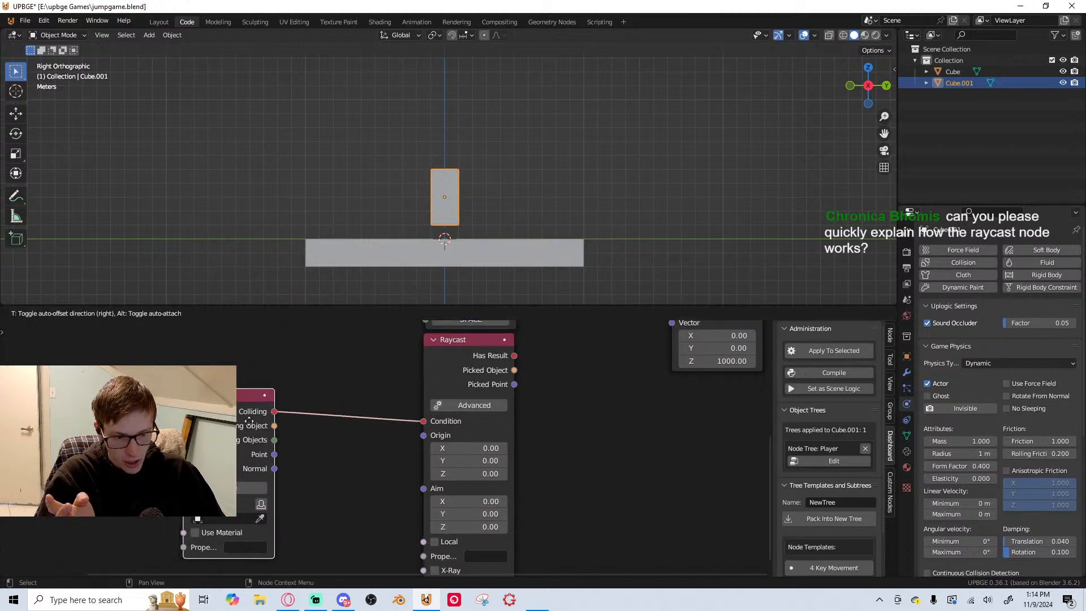
{"action": "key", "text": "shift+a"}
{"action": "type", "text": "n"}
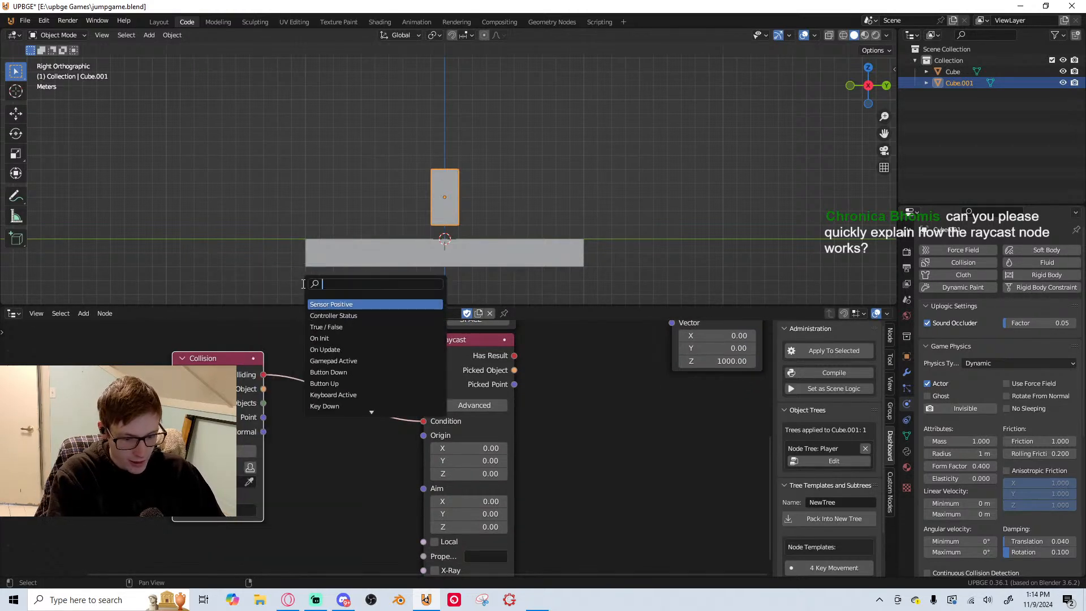
{"action": "left_click", "coordinate": [333, 309]}
{"action": "left_click", "coordinate": [361, 460]}
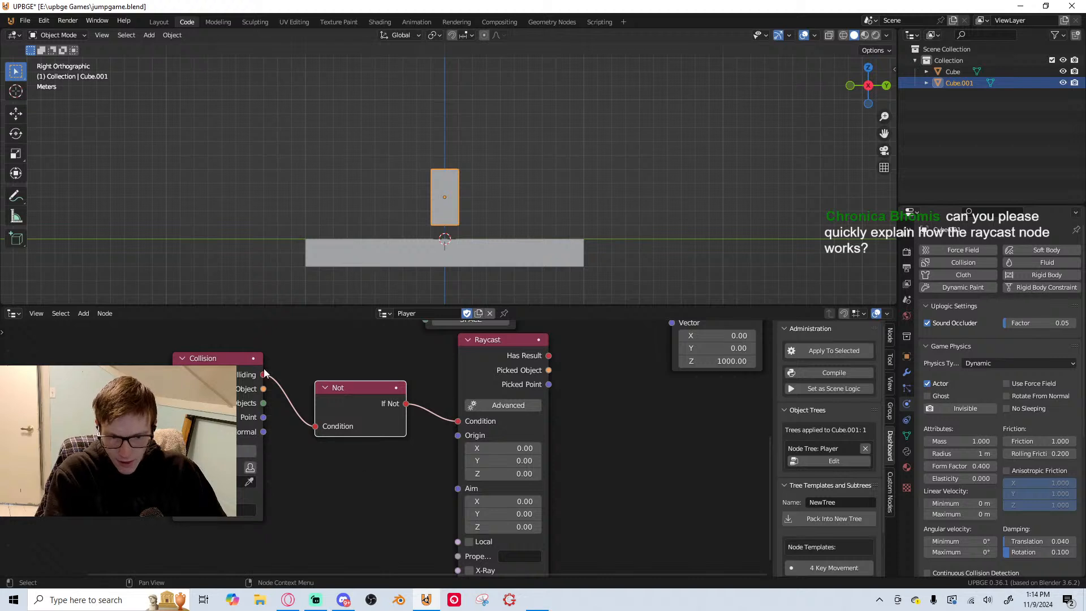
Connect Raycast's Has Result output to the free input of the And node and align Raycast beneath Key Down
{"action": "scroll", "coordinate": [339, 385], "scroll_direction": "down", "scroll_amount": 1}
{"action": "middle_click_drag", "start_coordinate": [465, 343], "coordinate": [356, 349]}
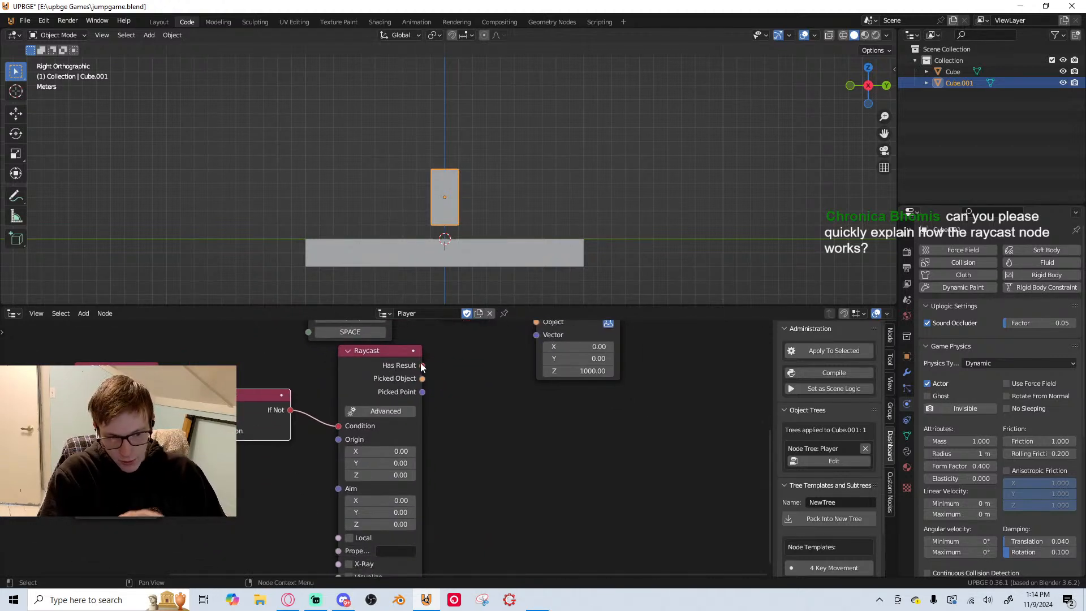
{"action": "mouse_move", "coordinate": [422, 365]}
{"action": "left_mouse_down"}
{"action": "mouse_move", "coordinate": [438, 379]}
{"action": "mouse_move", "coordinate": [439, 367]}
{"action": "left_mouse_up"}
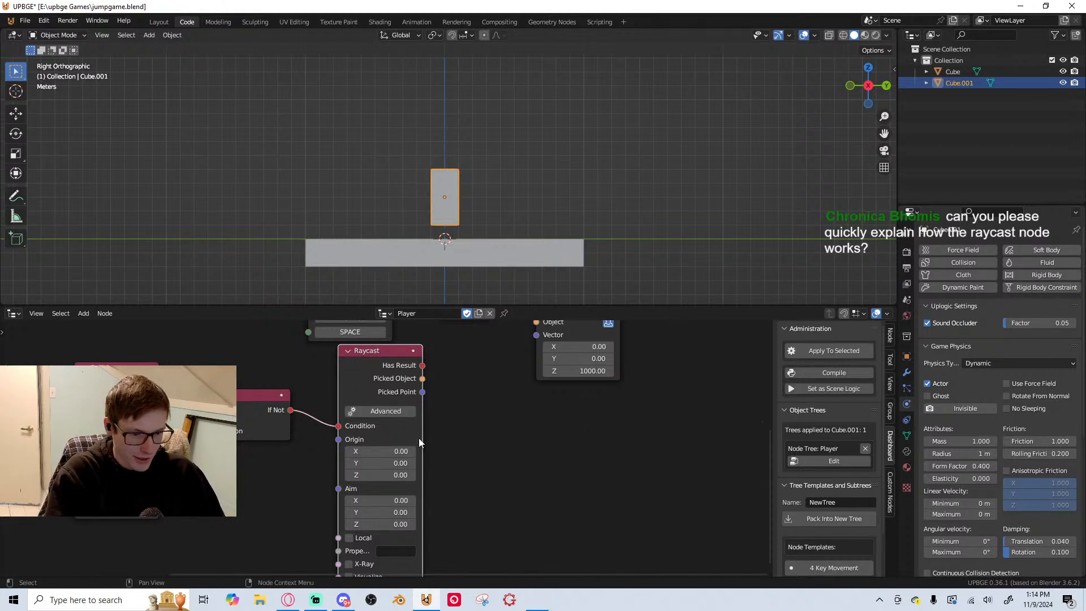
{"action": "middle_click_drag", "start_coordinate": [441, 426], "coordinate": [450, 419]}
{"action": "left_click_drag", "start_coordinate": [440, 361], "coordinate": [503, 390]}
{"action": "middle_click_drag", "start_coordinate": [481, 331], "coordinate": [492, 422]}
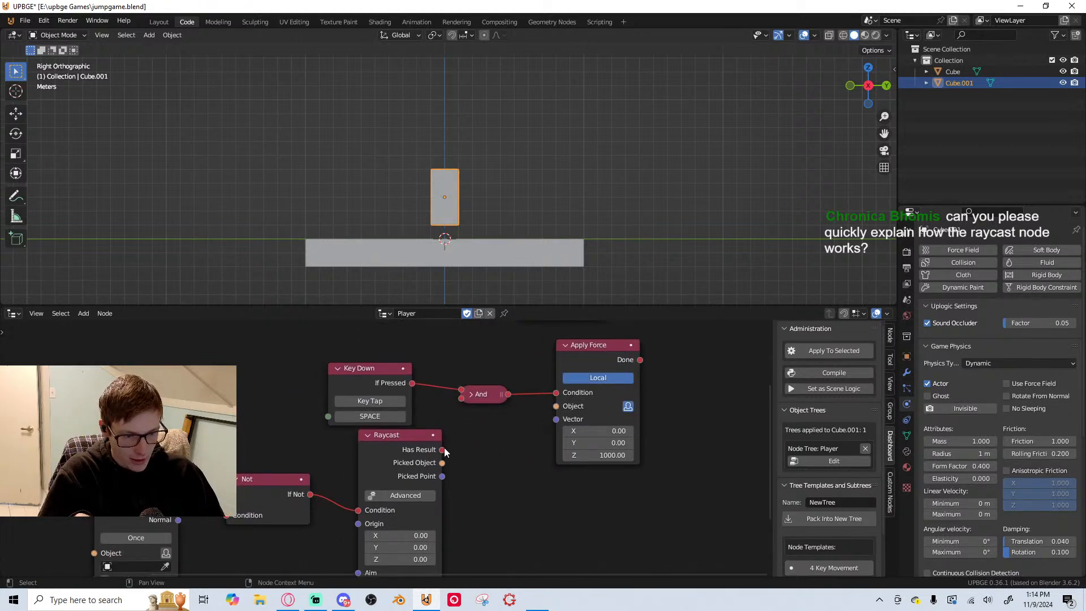
{"action": "left_click_drag", "start_coordinate": [442, 449], "coordinate": [462, 399]}
{"action": "middle_click_drag", "start_coordinate": [613, 414], "coordinate": [619, 395]}
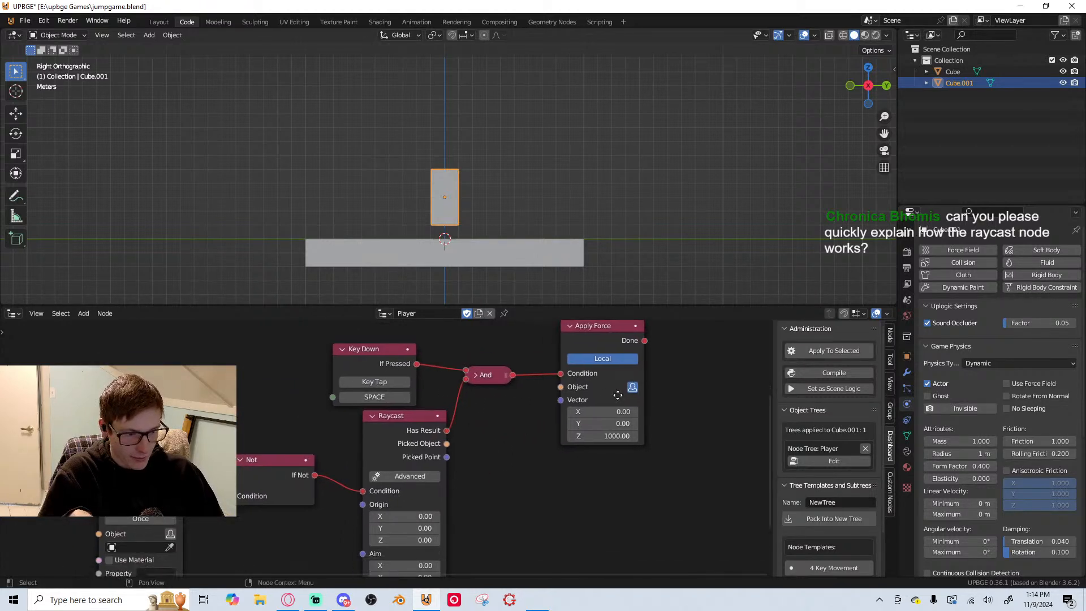
{"action": "left_click_drag", "start_coordinate": [390, 429], "coordinate": [361, 427]}
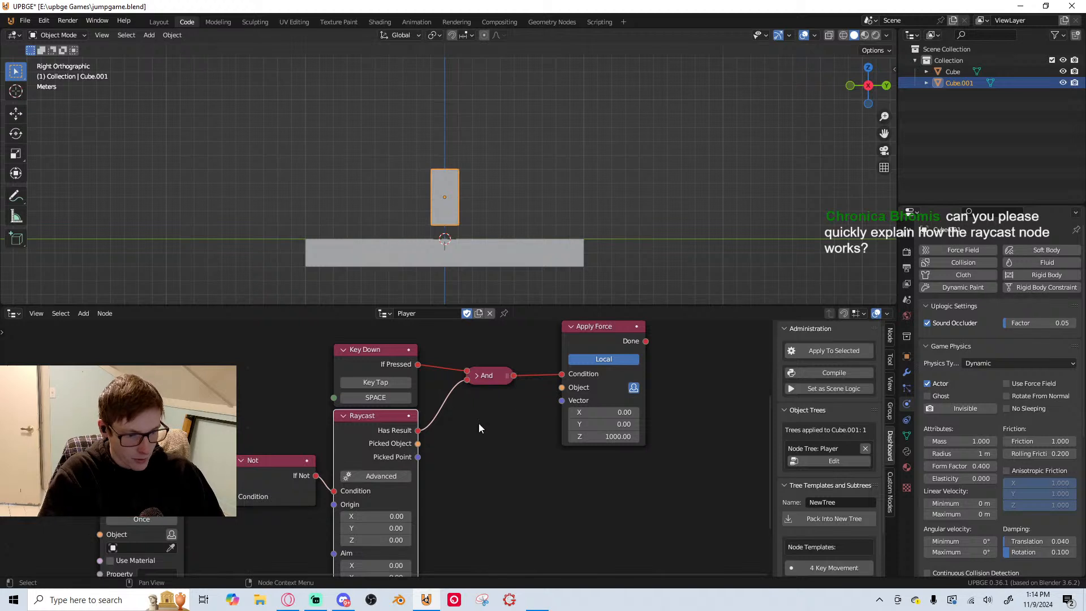
Examine the Raycast node's Origin, Aim, Local, Property, X-Ray and Visualize inputs
{"action": "middle_click_drag", "start_coordinate": [412, 485], "coordinate": [477, 404]}
{"action": "scroll", "coordinate": [502, 452], "scroll_direction": "up", "scroll_amount": 1}
{"action": "middle_click_drag", "start_coordinate": [501, 452], "coordinate": [502, 430]}
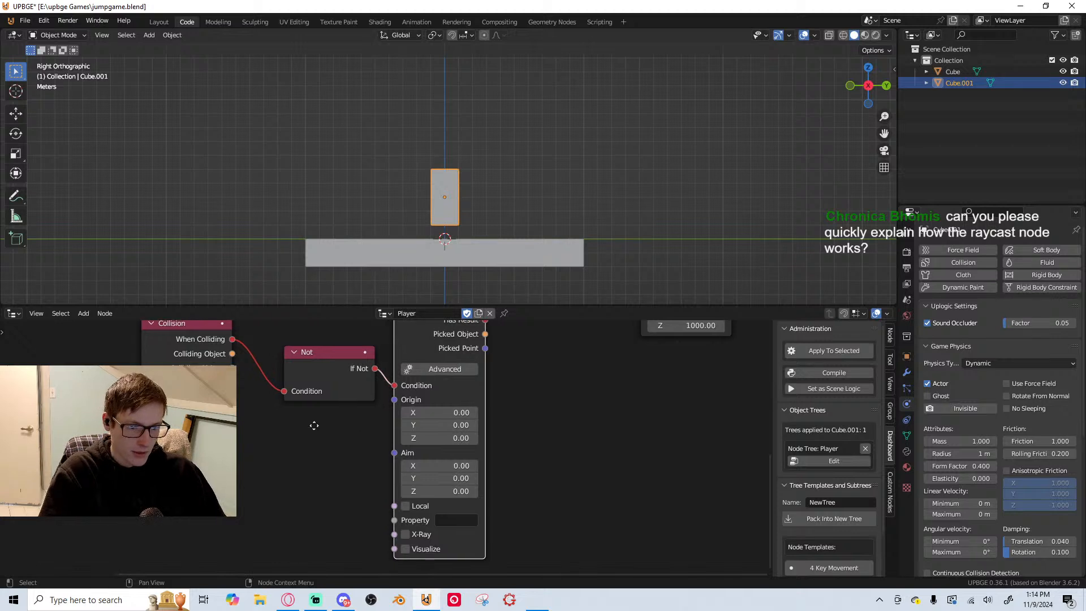
{"action": "middle_click_drag", "start_coordinate": [316, 423], "coordinate": [367, 420]}
{"action": "key", "text": "shift+a"}
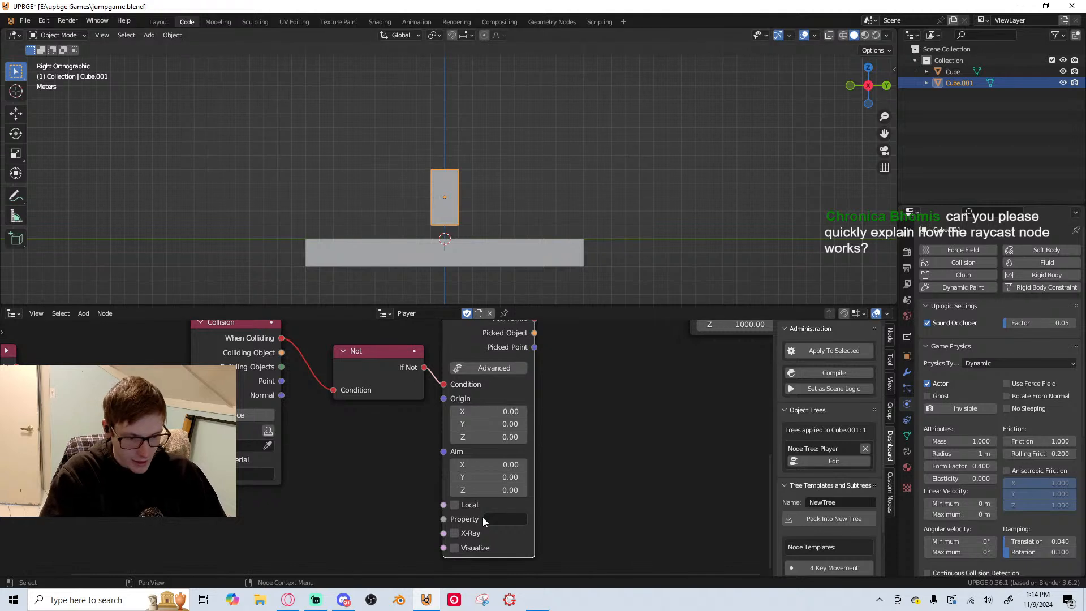
{"action": "middle_click_drag", "start_coordinate": [483, 517], "coordinate": [482, 498]}
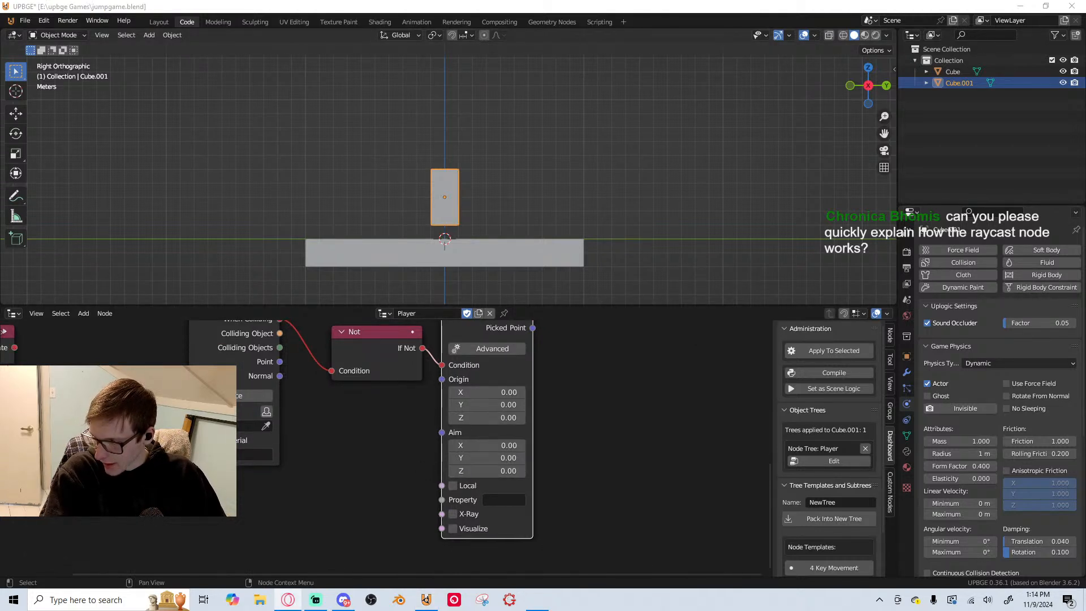
{"action": "key", "text": "alt+Tab"}
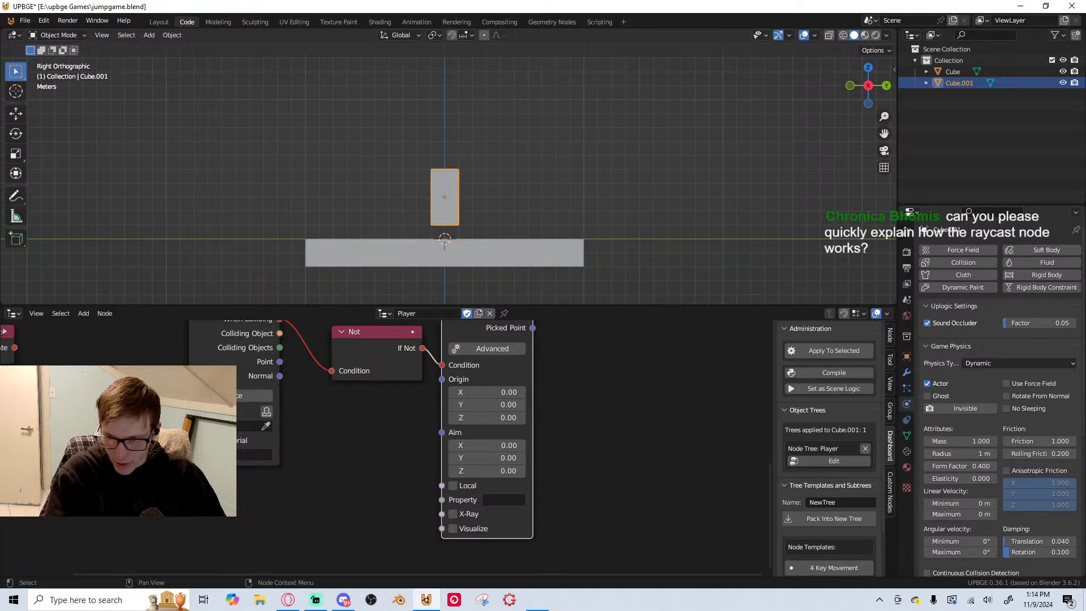
{"action": "scroll", "coordinate": [396, 430], "scroll_direction": "up", "scroll_amount": 1}
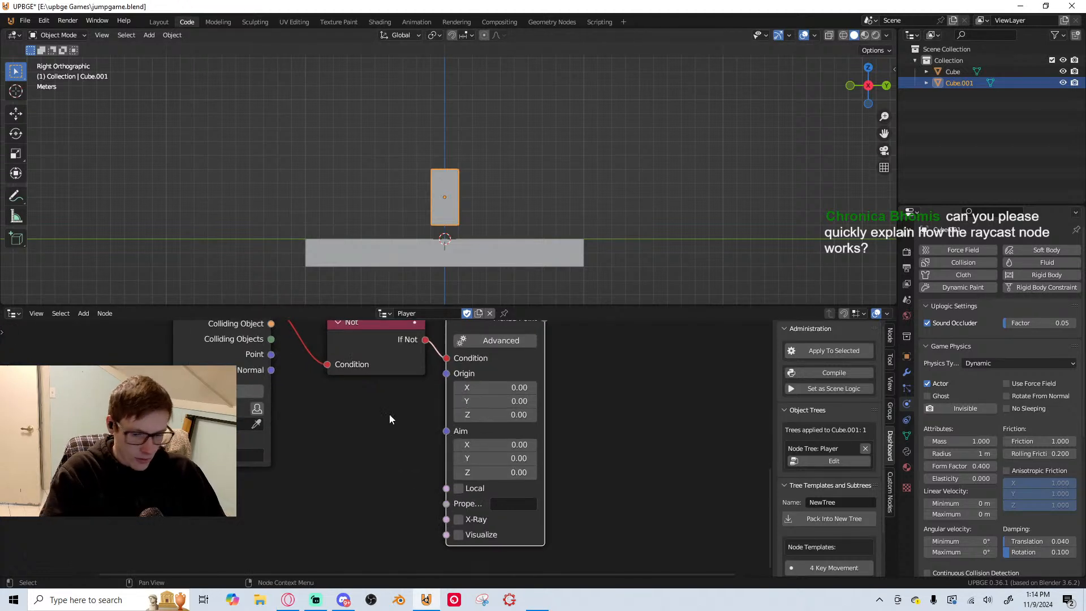
Add a Get World Position node beneath the Not node, ahead of Raycast
{"action": "key", "text": "shift+a"}
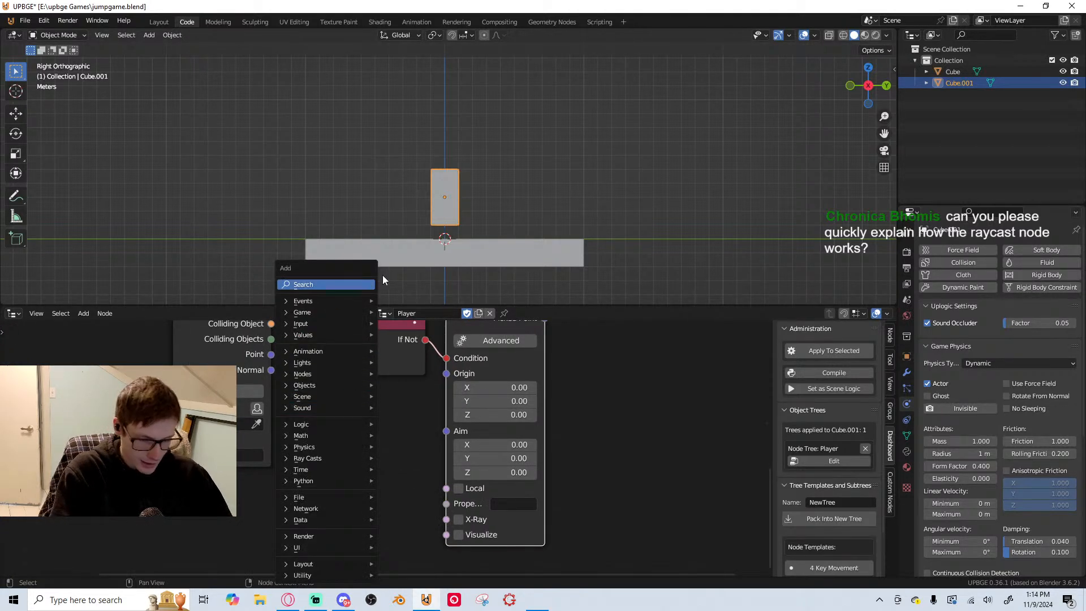
{"action": "left_click", "coordinate": [319, 284]}
{"action": "type", "text": "get loc"}
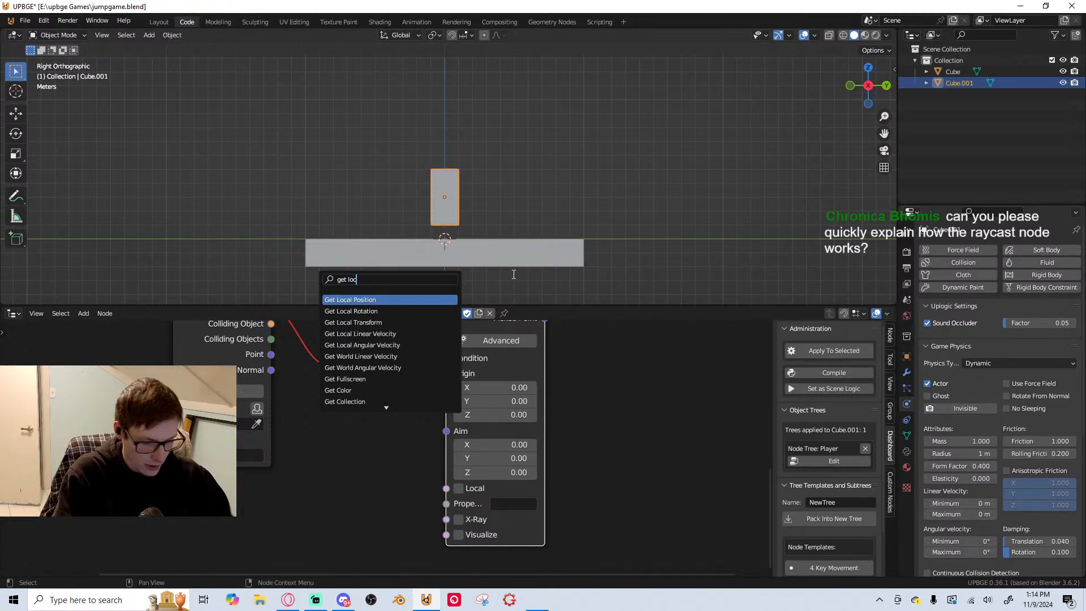
{"action": "key", "text": "BackSpace"}
{"action": "key", "text": "BackSpace"}
{"action": "key", "text": "BackSpace"}
{"action": "type", "text": "wor"}
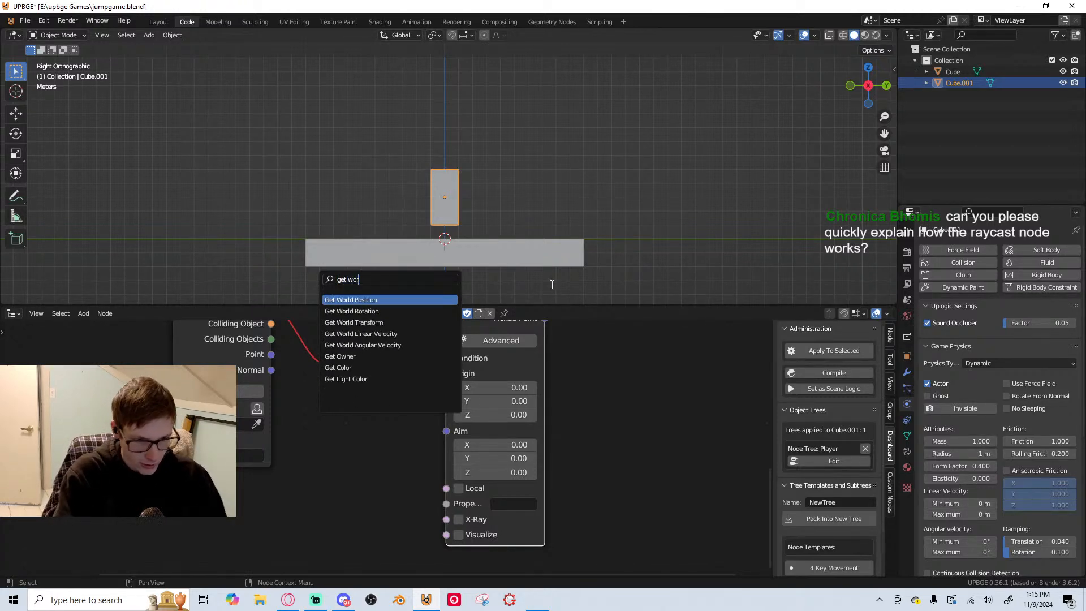
{"action": "left_click", "coordinate": [397, 299]}
{"action": "left_click", "coordinate": [366, 270]}
Move the Collision, Not and Get Position nodes together farther away from Raycast
{"action": "scroll", "coordinate": [443, 357], "scroll_direction": "down", "scroll_amount": 4}
{"action": "middle_click_drag", "start_coordinate": [573, 373], "coordinate": [538, 477]}
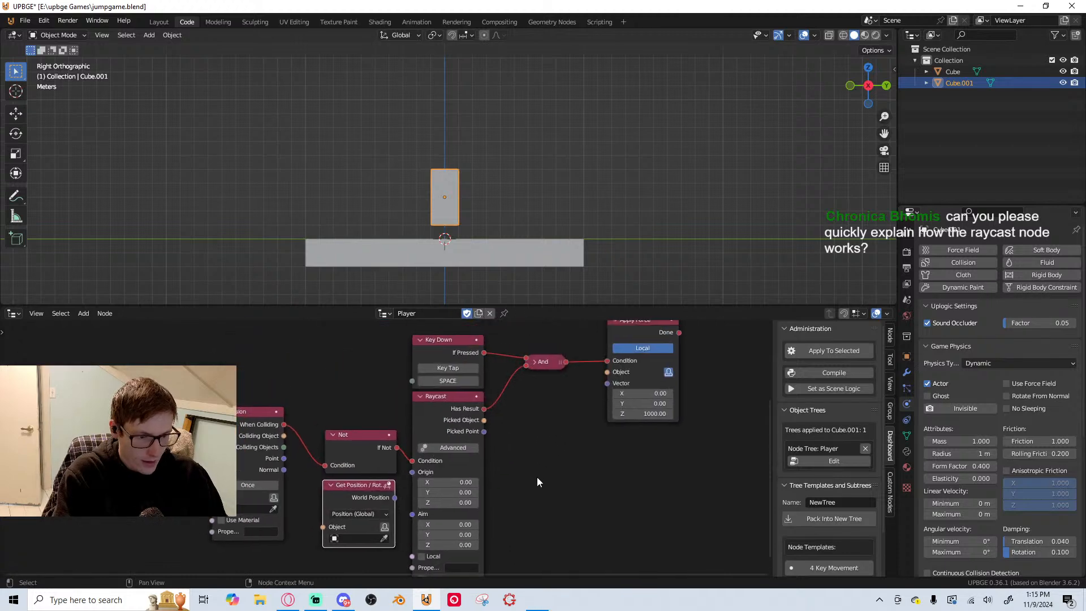
{"action": "scroll", "coordinate": [537, 477], "scroll_direction": "down", "scroll_amount": 2}
{"action": "middle_click_drag", "start_coordinate": [383, 482], "coordinate": [459, 416]}
{"action": "left_click_drag", "start_coordinate": [277, 352], "coordinate": [466, 424]}
{"action": "left_click_drag", "start_coordinate": [445, 390], "coordinate": [384, 388]}
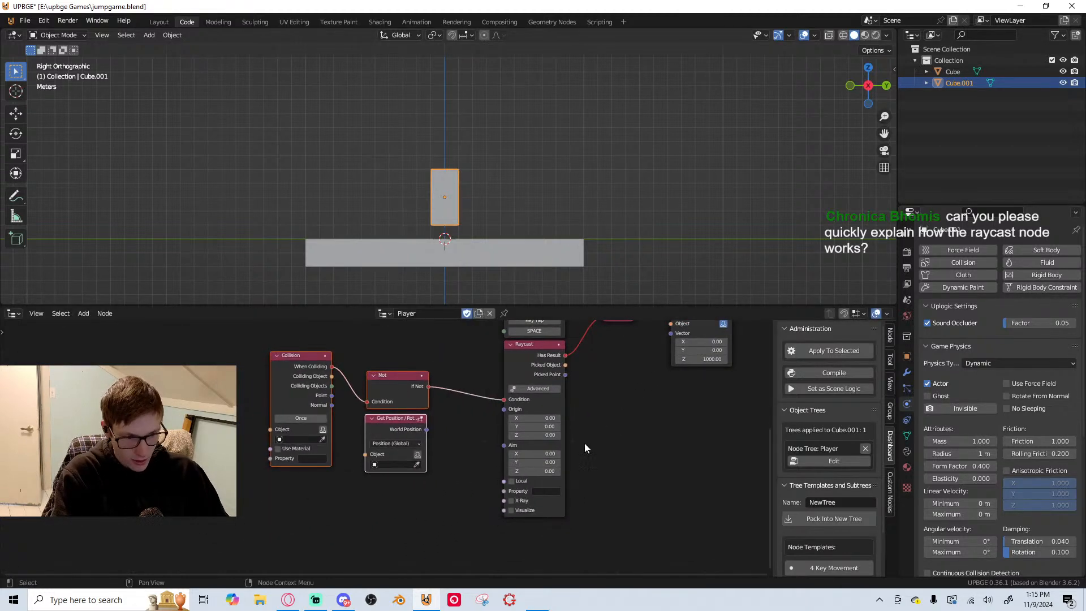
Make the Get Position node use its owner object and connect World Position to Raycast's Origin input
{"action": "scroll", "coordinate": [446, 431], "scroll_direction": "up", "scroll_amount": 3}
{"action": "middle_click_drag", "start_coordinate": [446, 431], "coordinate": [444, 422]}
{"action": "scroll", "coordinate": [444, 422], "scroll_direction": "up", "scroll_amount": 4}
{"action": "middle_click_drag", "start_coordinate": [679, 443], "coordinate": [507, 434]}
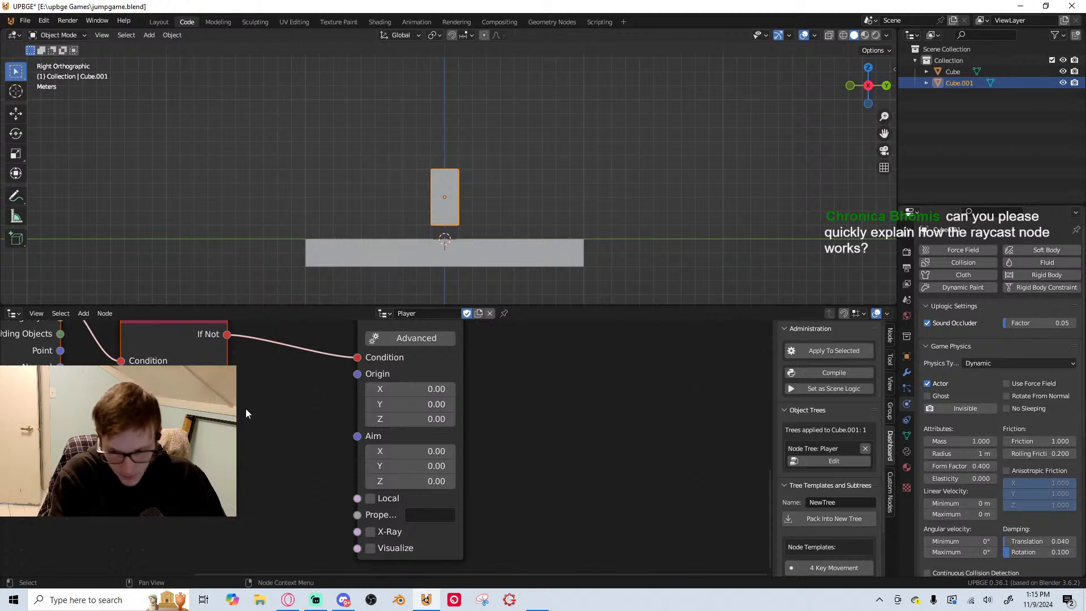
{"action": "middle_click_drag", "start_coordinate": [218, 400], "coordinate": [263, 403]}
{"action": "left_click_drag", "start_coordinate": [269, 410], "coordinate": [403, 376]}
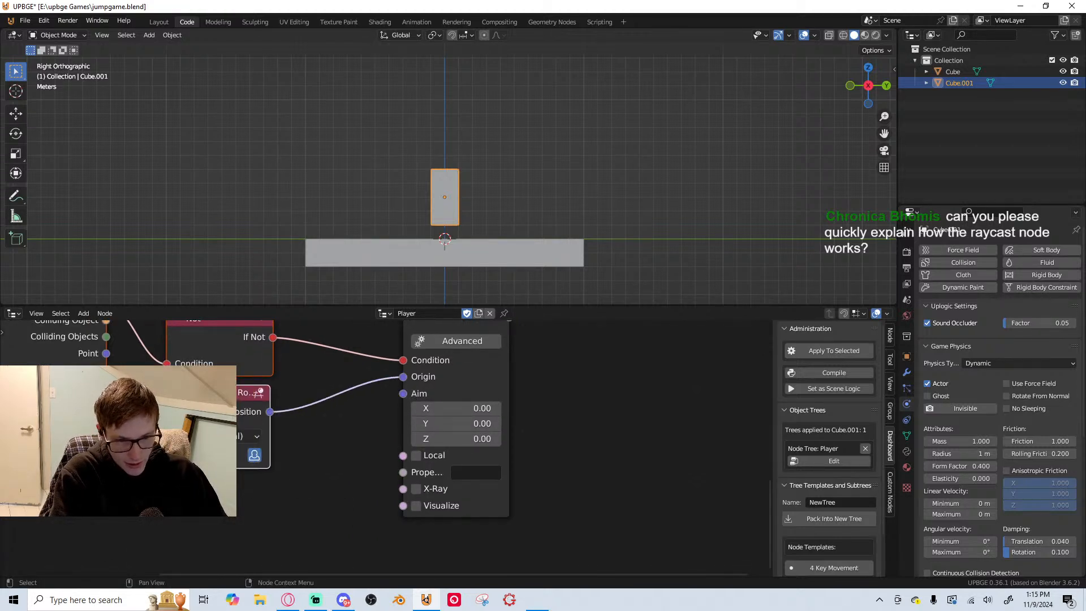
Lower the Collision node to line up with Not and raise Collision, Not and Get Position as a group
{"action": "scroll", "coordinate": [432, 444], "scroll_direction": "down", "scroll_amount": 7}
{"action": "middle_click_drag", "start_coordinate": [433, 444], "coordinate": [502, 450]}
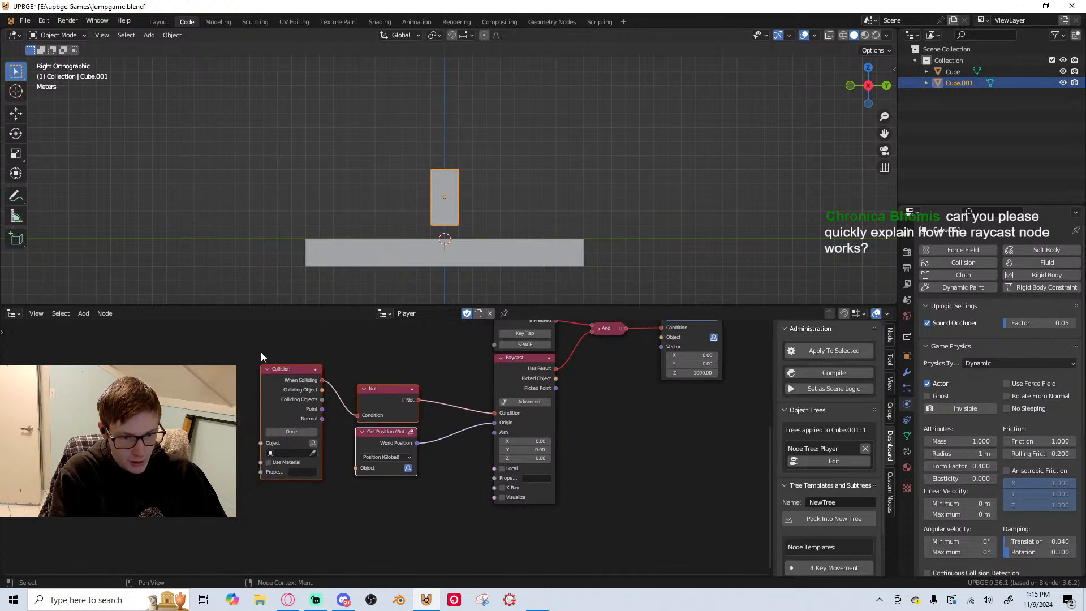
{"action": "left_click_drag", "start_coordinate": [280, 378], "coordinate": [281, 413]}
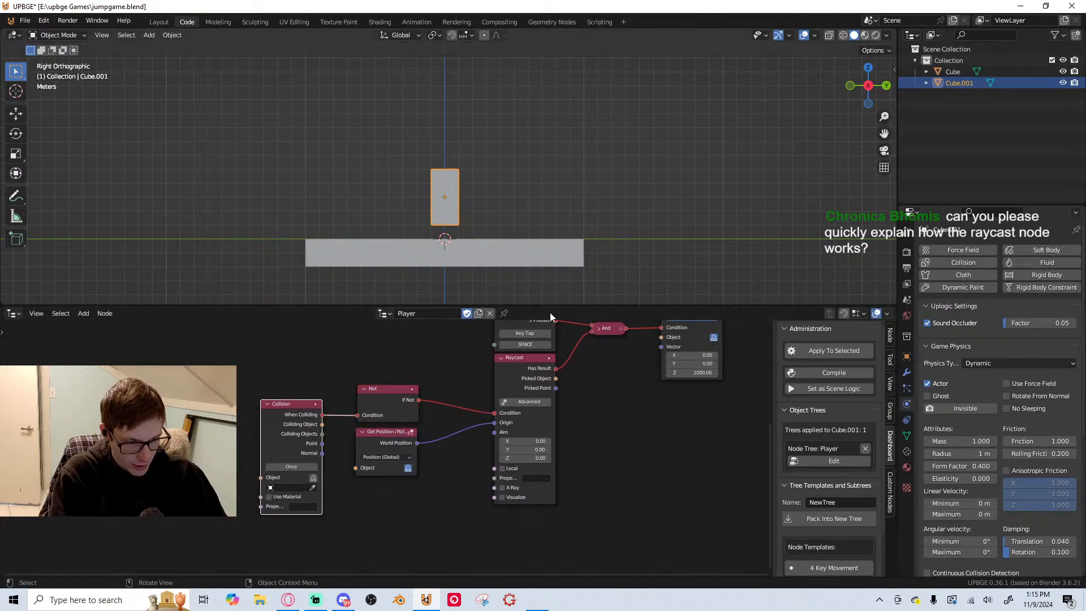
{"action": "scroll", "coordinate": [394, 453], "scroll_direction": "down", "scroll_amount": 1}
{"action": "left_click_drag", "start_coordinate": [250, 367], "coordinate": [405, 493]}
{"action": "left_click_drag", "start_coordinate": [390, 403], "coordinate": [390, 357]}
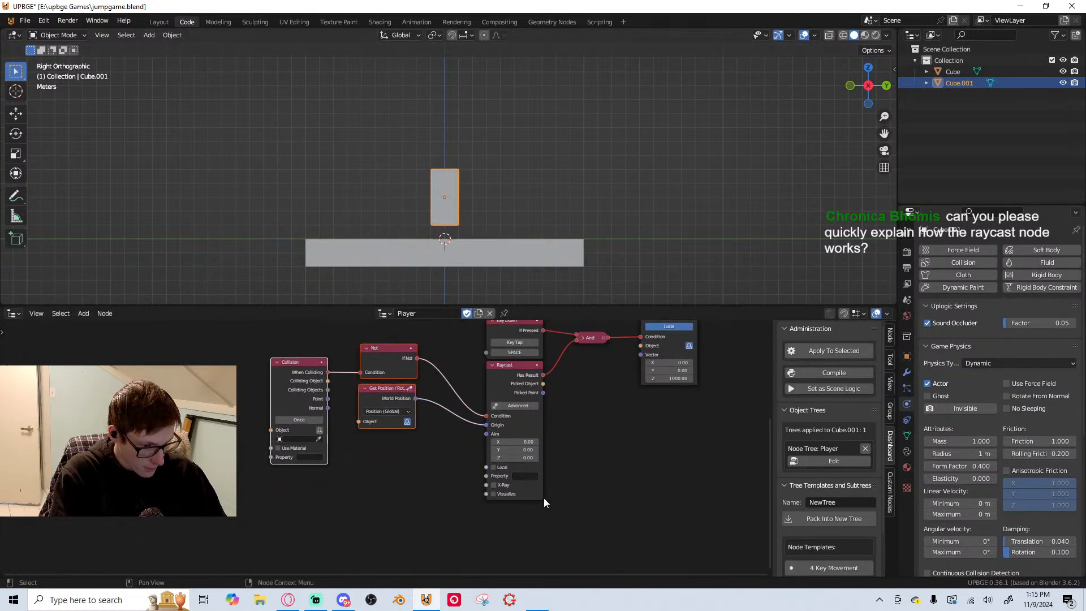
Set Raycast's Aim Z value to -1, enable Visualize, and save the file
{"action": "scroll", "coordinate": [544, 503], "scroll_direction": "up", "scroll_amount": 2}
{"action": "left_click", "coordinate": [456, 461]}
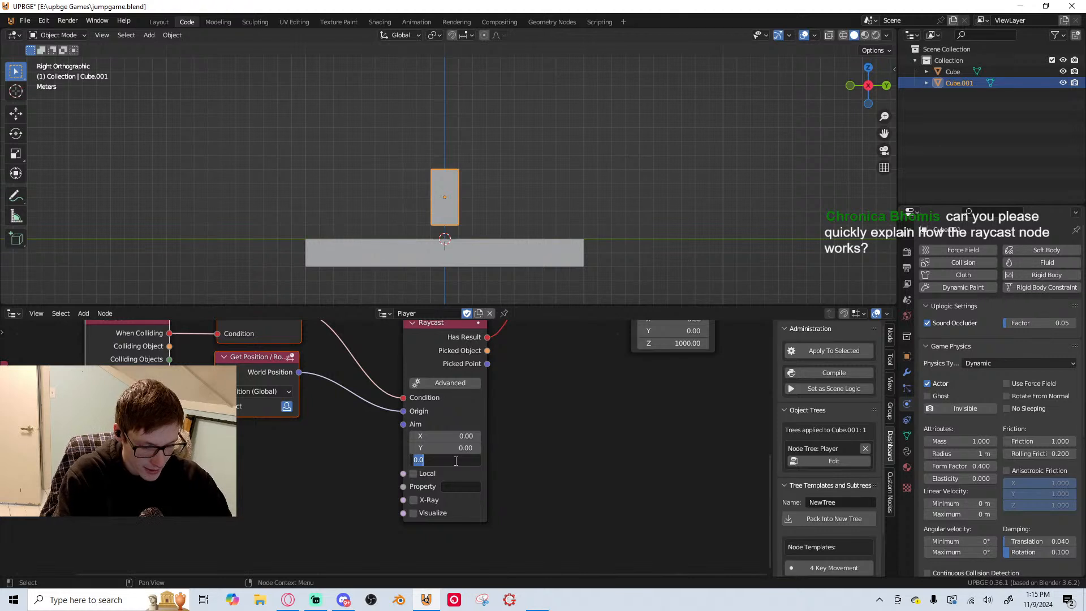
{"action": "type", "text": "-1"}
{"action": "key", "text": "Return"}
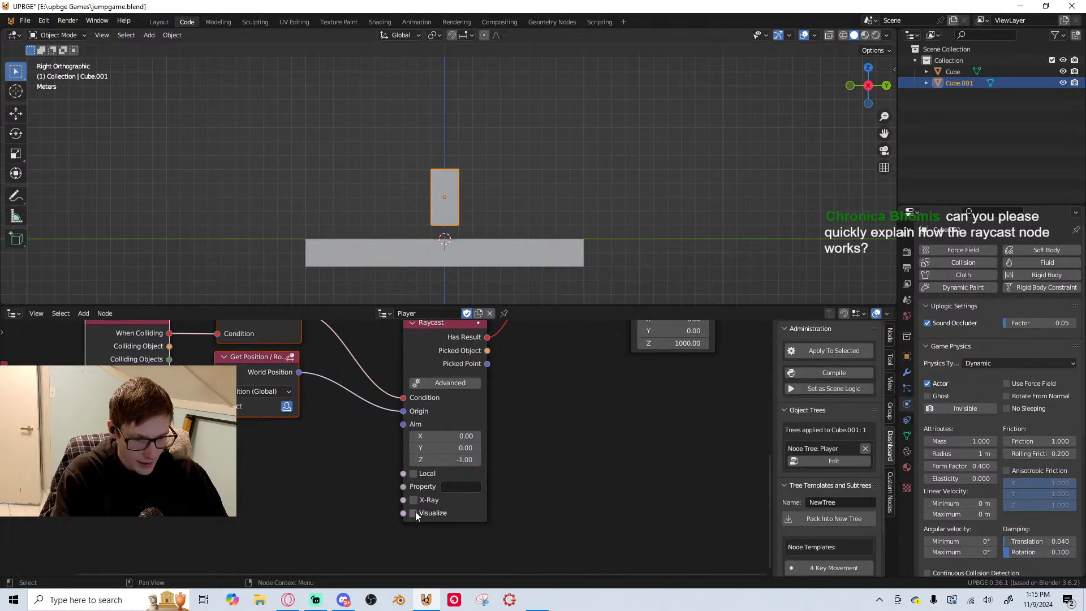
{"action": "left_click", "coordinate": [413, 513]}
{"action": "key", "text": "ctrl+s"}
Run the game twice to check the visualized ray and the player's jump
{"action": "scroll", "coordinate": [521, 435], "scroll_direction": "down", "scroll_amount": 1}
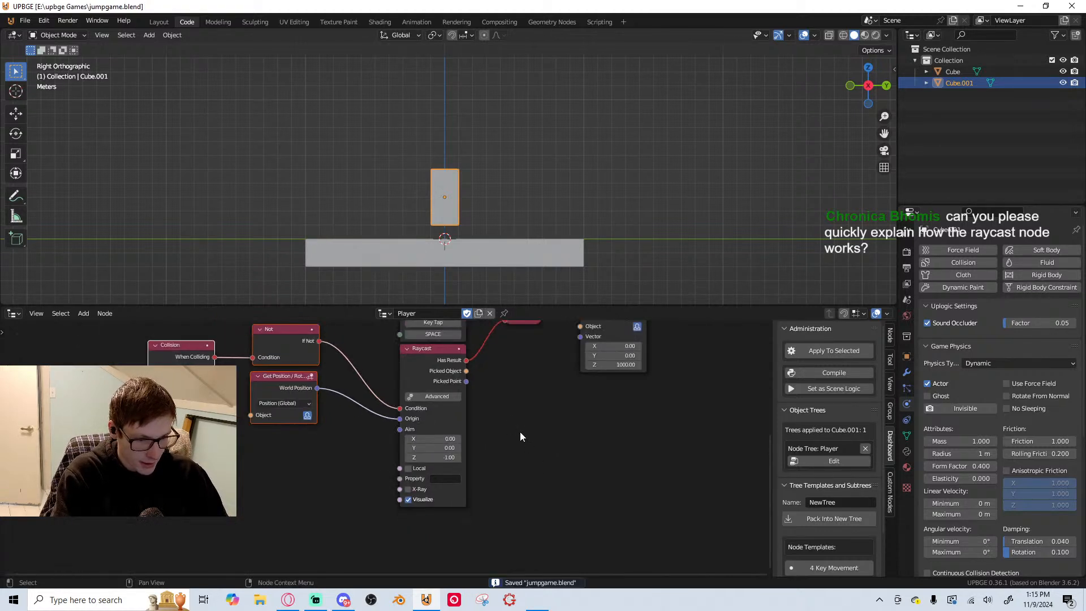
{"action": "key", "text": "p"}
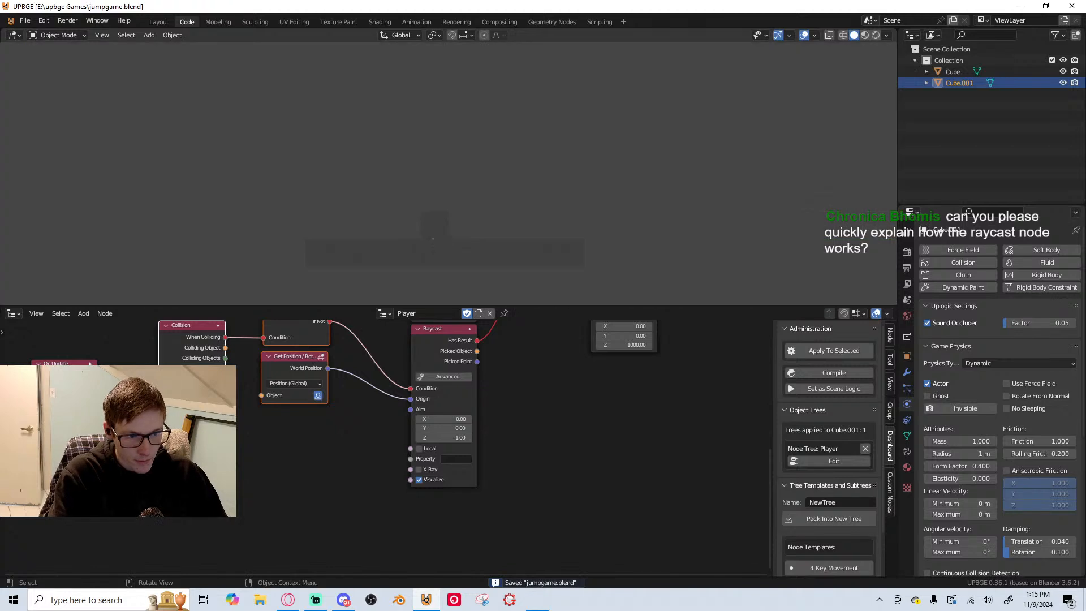
{"action": "key", "text": "Escape"}
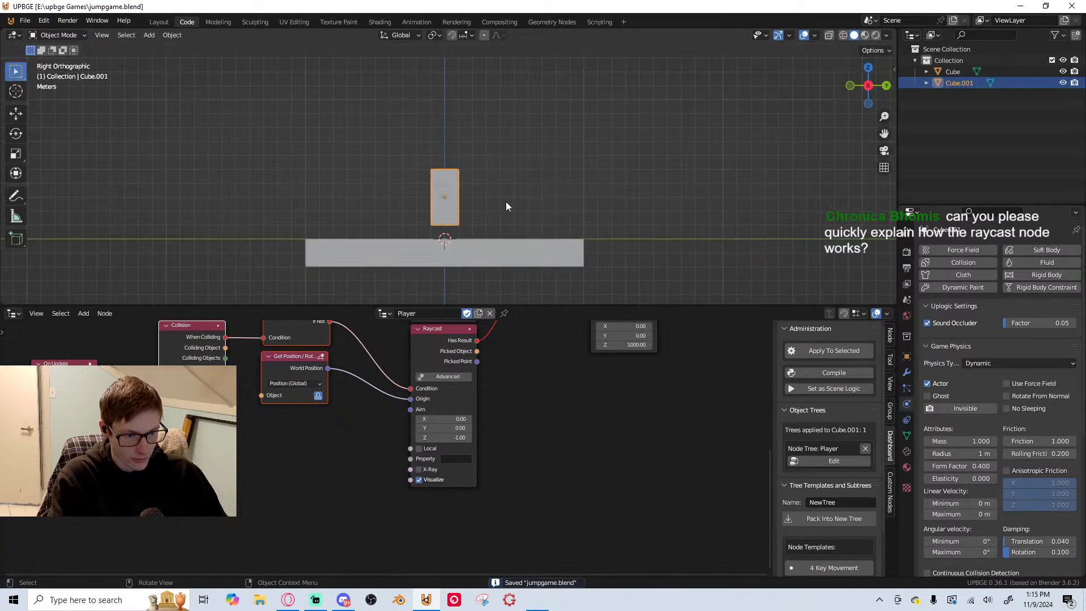
{"action": "key", "text": "p"}
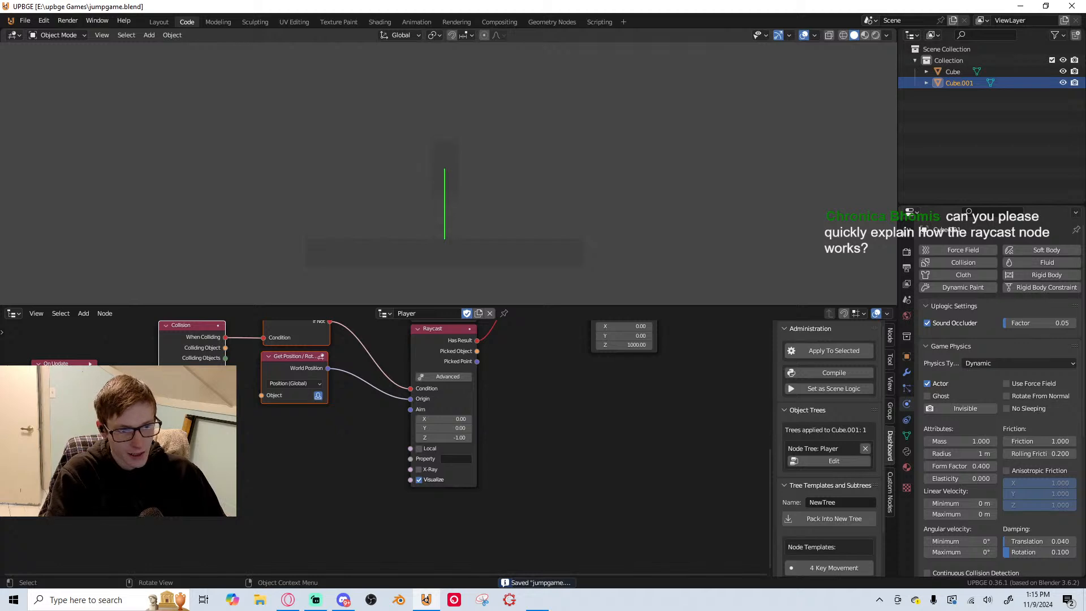
{"action": "key", "text": "Escape"}
Try feeding the Get Position node's World Position into Raycast's Aim input and test it in the game
{"action": "scroll", "coordinate": [469, 498], "scroll_direction": "up", "scroll_amount": 3}
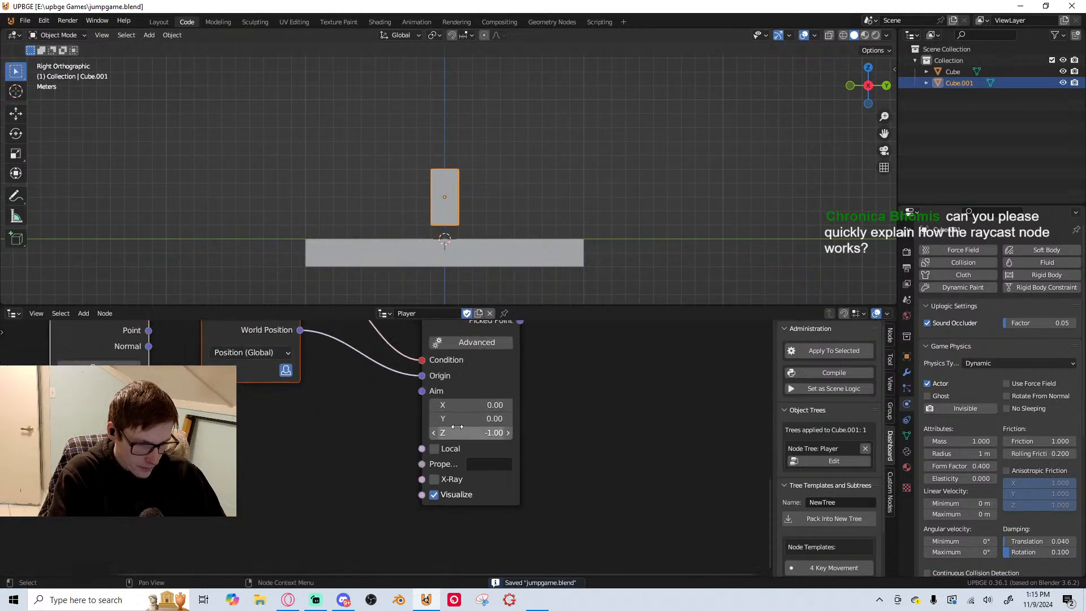
{"action": "middle_click_drag", "start_coordinate": [465, 437], "coordinate": [430, 445]}
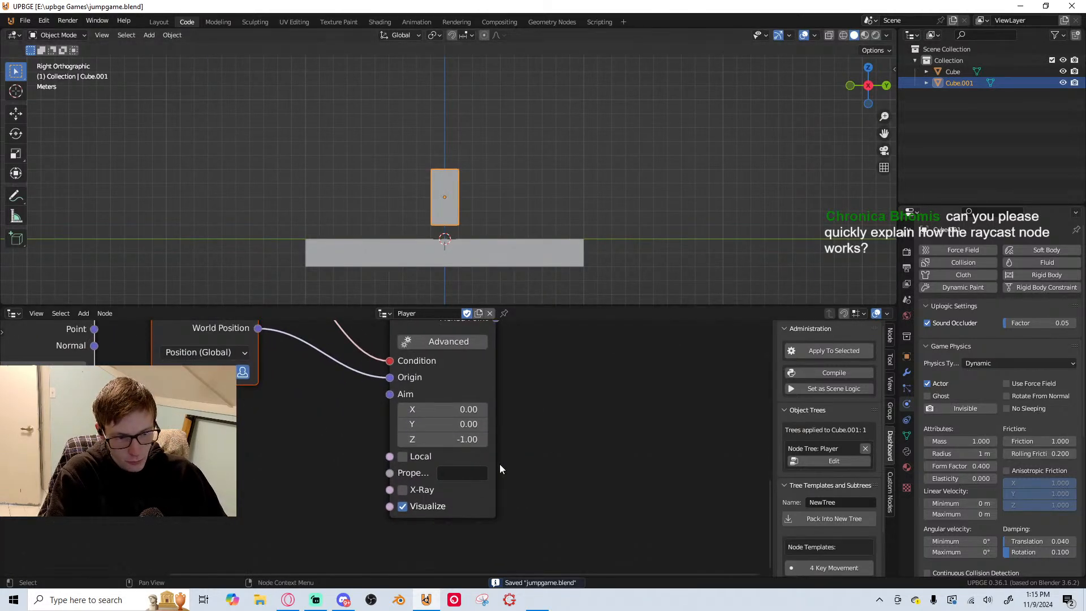
{"action": "left_click_drag", "start_coordinate": [262, 332], "coordinate": [262, 385]}
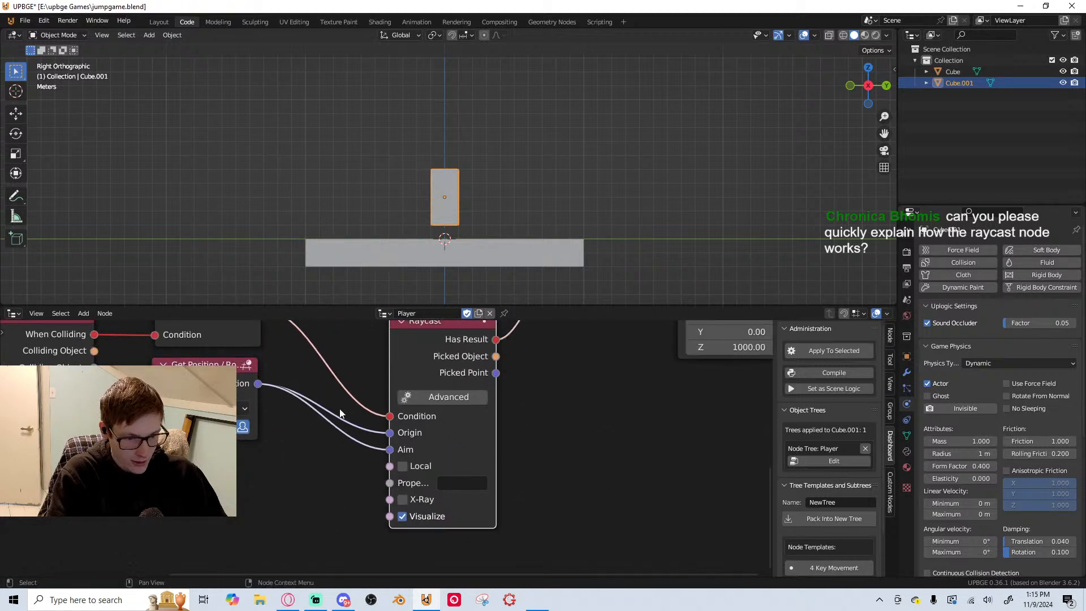
{"action": "key", "text": "p"}
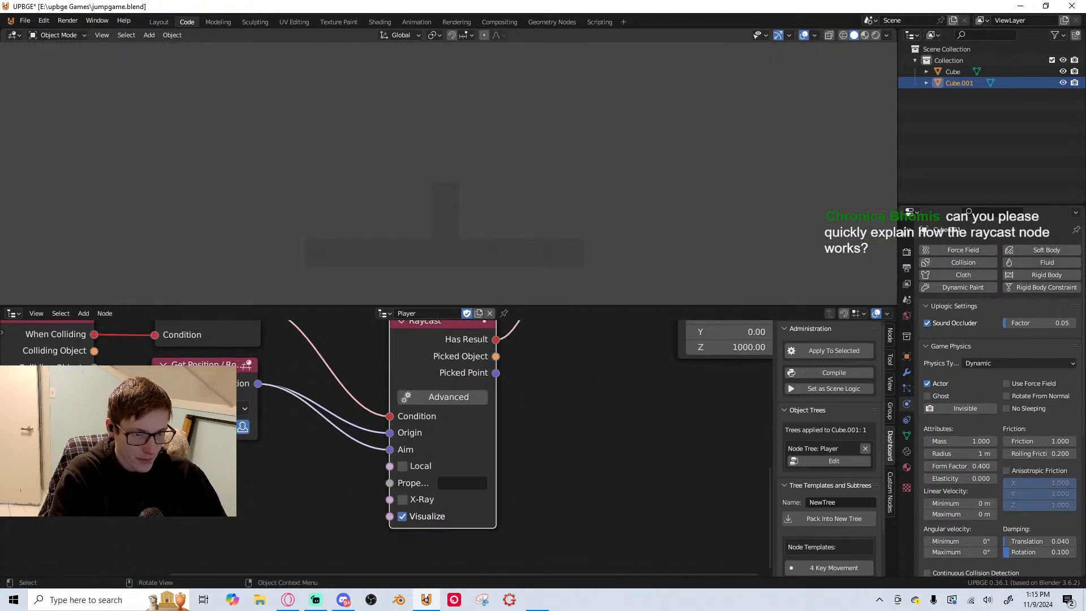
{"action": "key", "text": "Escape"}
{"action": "left_click_drag", "start_coordinate": [390, 450], "coordinate": [364, 461]}
Add a Vector Math node beneath the Get Position node
{"action": "key", "text": "shift+a"}
{"action": "middle_click_drag", "start_coordinate": [363, 457], "coordinate": [519, 444]}
{"action": "left_click", "coordinate": [342, 360]}
{"action": "scroll", "coordinate": [484, 429], "scroll_direction": "up", "scroll_amount": 1}
{"action": "key", "text": "shift+a"}
{"action": "left_click", "coordinate": [433, 283]}
{"action": "type", "text": "vec"}
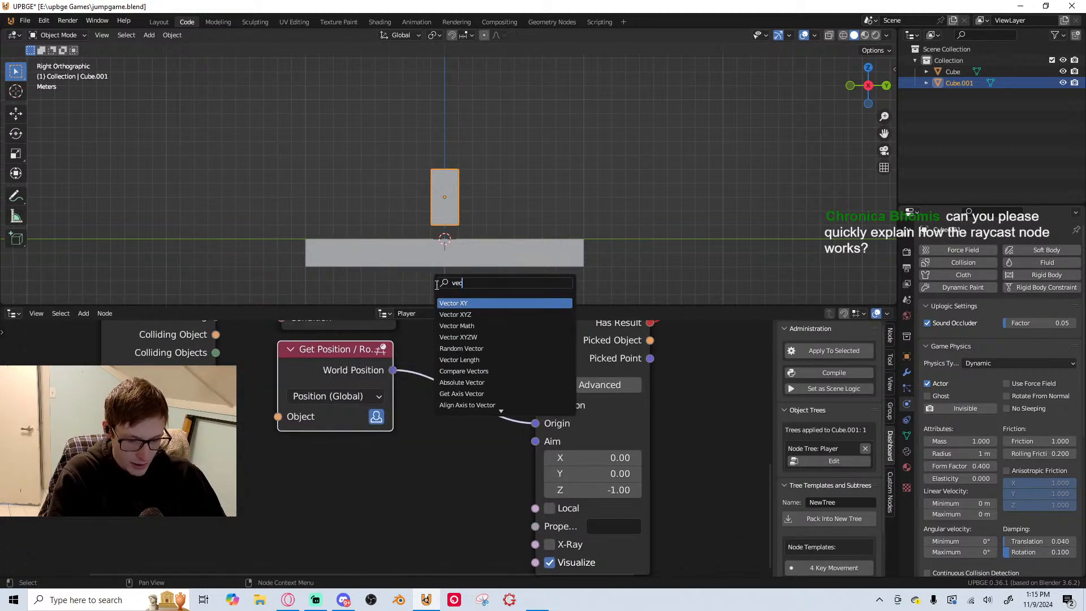
{"action": "left_click", "coordinate": [492, 326]}
{"action": "left_click", "coordinate": [367, 353]}
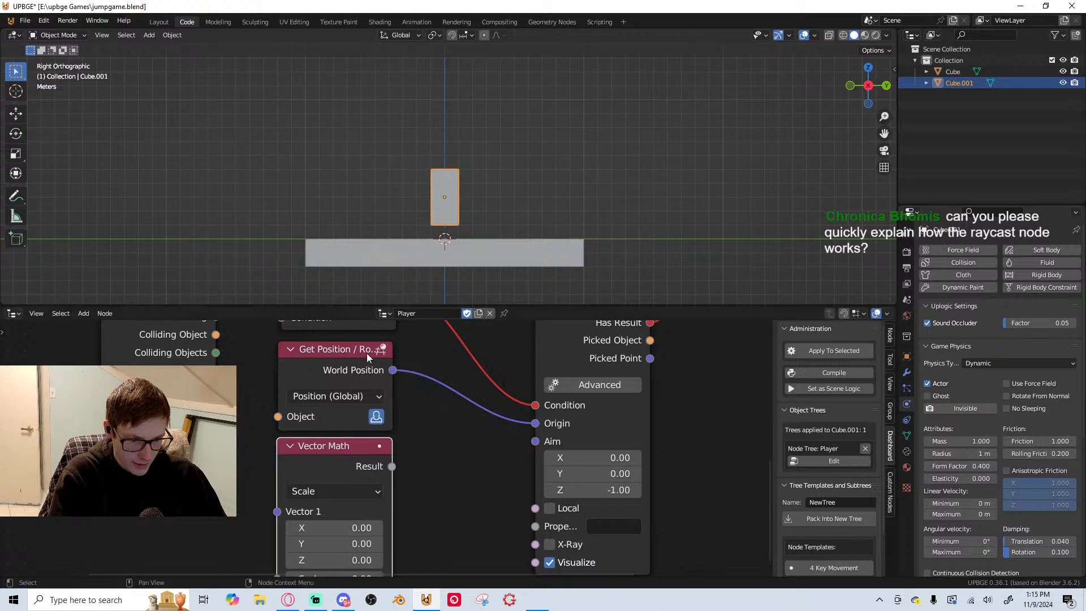
Feed the Get Position node's World Position into Vector Math's Vector 1, choose Add, and set Vector 2's Z to -1
{"action": "scroll", "coordinate": [403, 351], "scroll_direction": "down", "scroll_amount": 1}
{"action": "left_click_drag", "start_coordinate": [402, 343], "coordinate": [293, 473]}
{"action": "left_click", "coordinate": [347, 454]}
{"action": "left_click", "coordinate": [347, 434]}
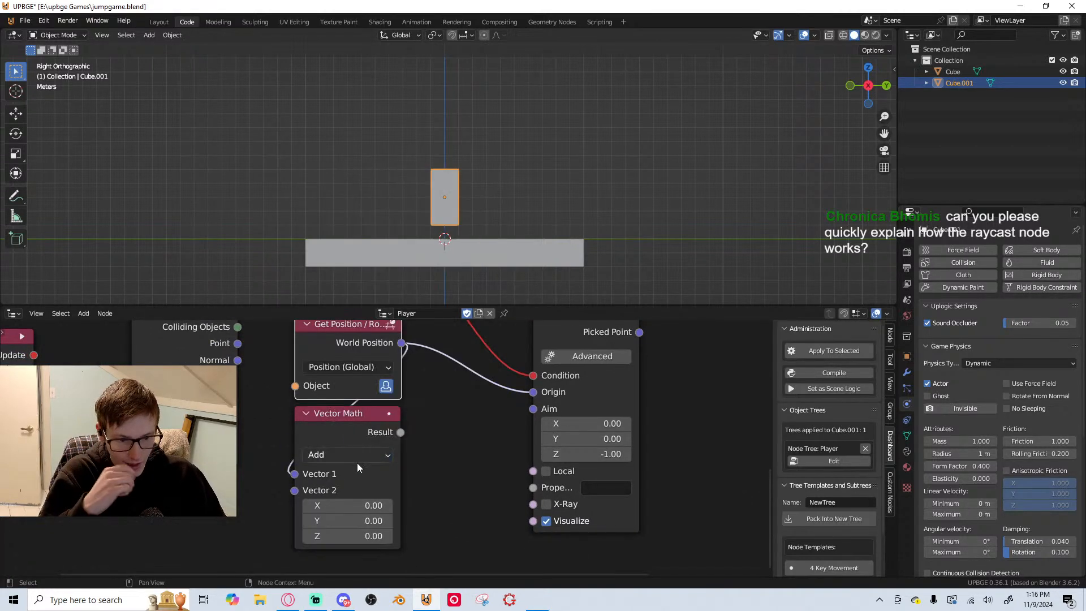
{"action": "scroll", "coordinate": [358, 463], "scroll_direction": "up", "scroll_amount": 1}
{"action": "left_click", "coordinate": [367, 516]}
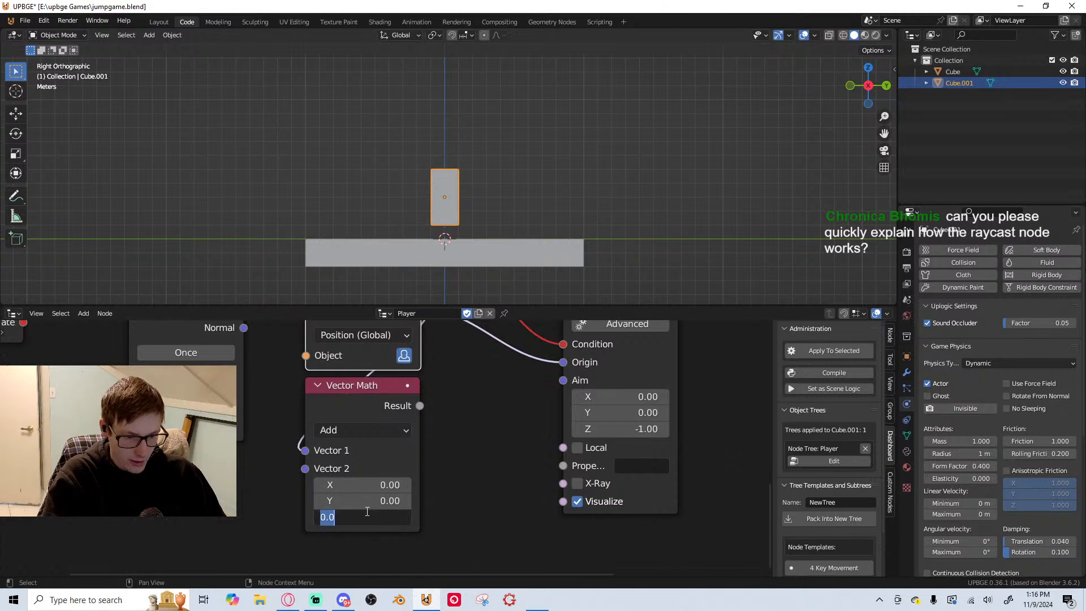
{"action": "type", "text": "-1"}
{"action": "key", "text": "Return"}
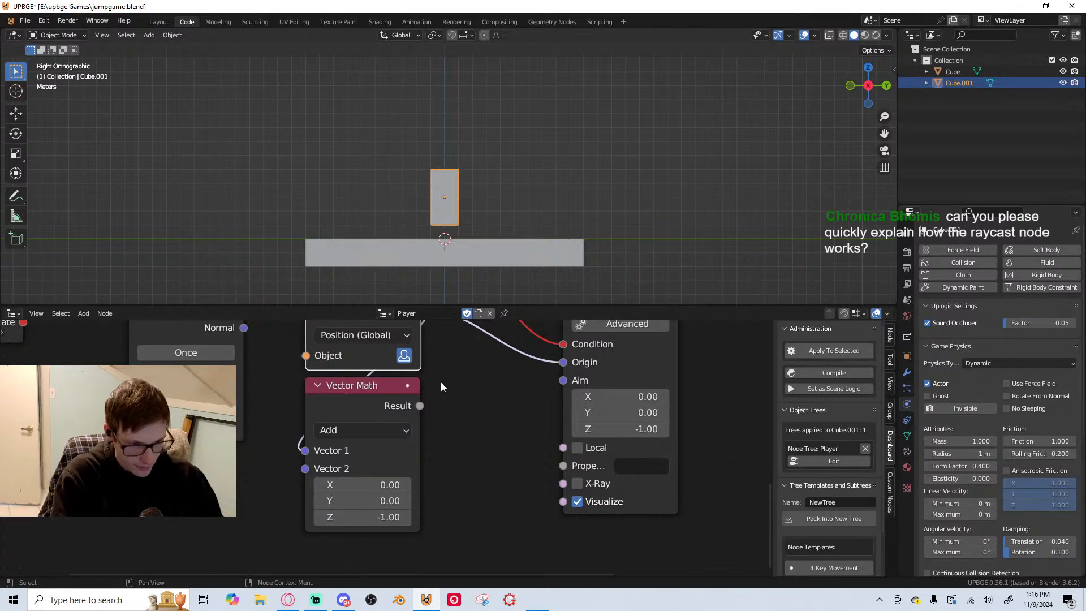
Try feeding the Vector Math Result into Raycast's Aim input and test it in the game
{"action": "left_click_drag", "start_coordinate": [420, 406], "coordinate": [563, 380]}
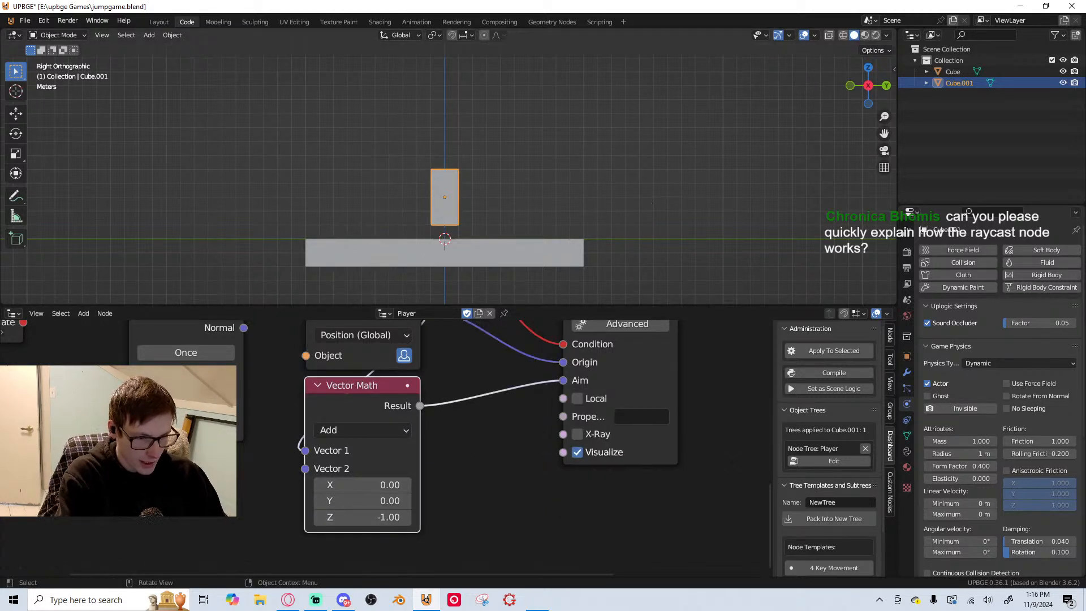
{"action": "key", "text": "p"}
{"action": "key", "text": "Escape"}
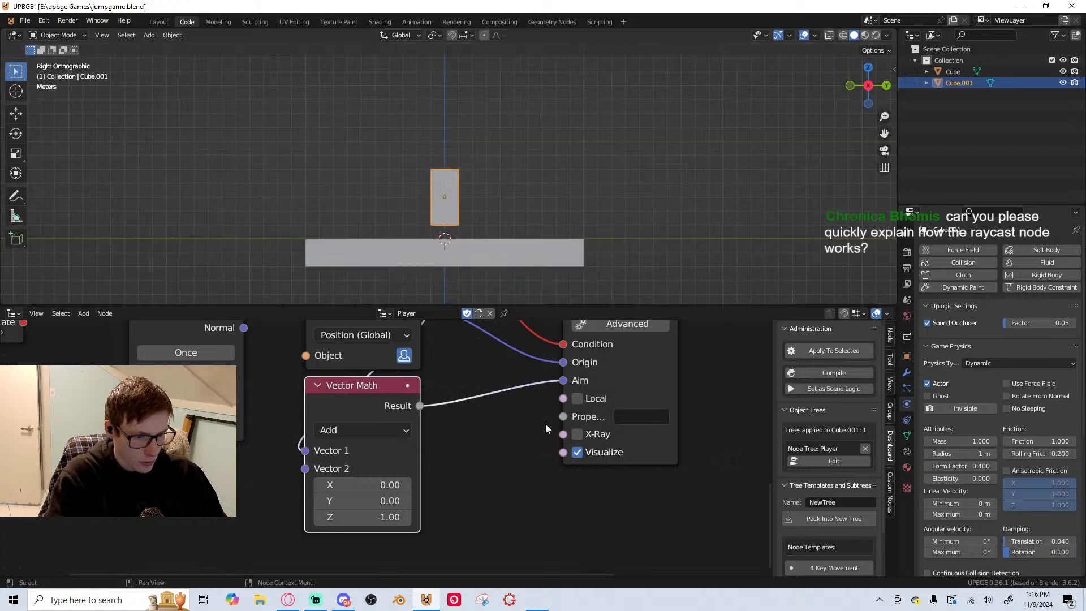
{"action": "key", "text": "shift+a"}
{"action": "type", "text": "seper"}
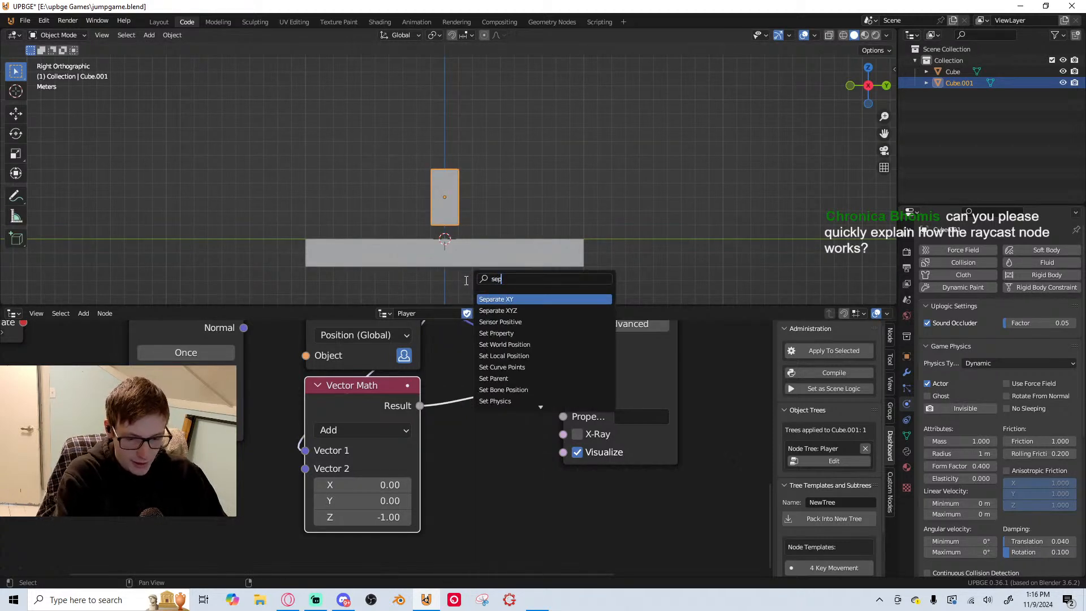
{"action": "key", "text": "BackSpace"}
{"action": "key", "text": "BackSpace"}
{"action": "key", "text": "BackSpace"}
{"action": "key", "text": "BackSpace"}
{"action": "key", "text": "BackSpace"}
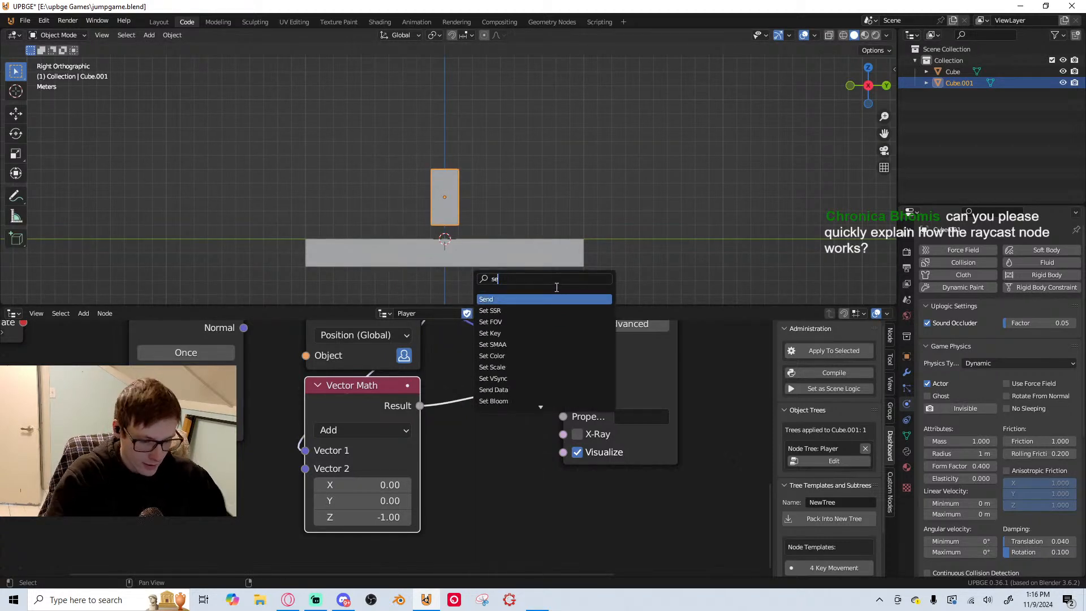
{"action": "type", "text": "epe"}
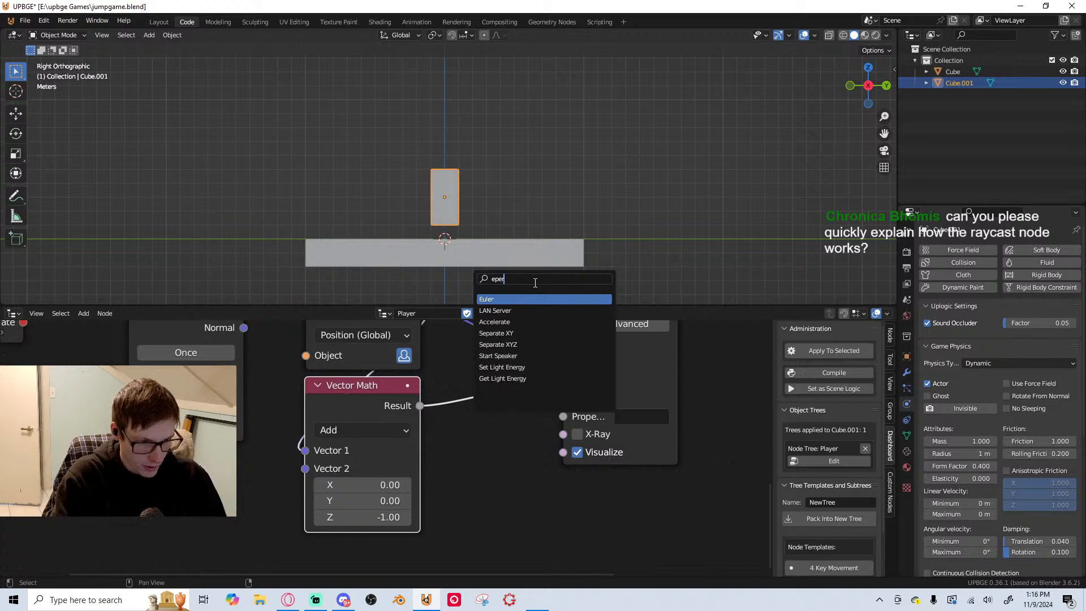
{"action": "type", "text": "r"}
{"action": "left_click", "coordinate": [534, 347]}
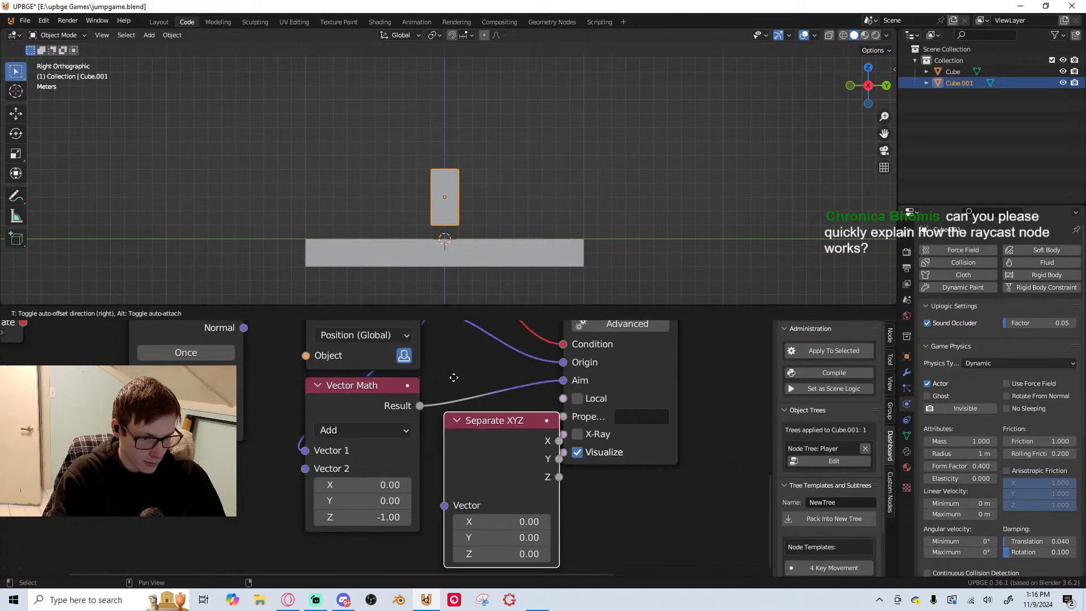
{"action": "key", "text": "x"}
{"action": "key", "text": "shift+a"}
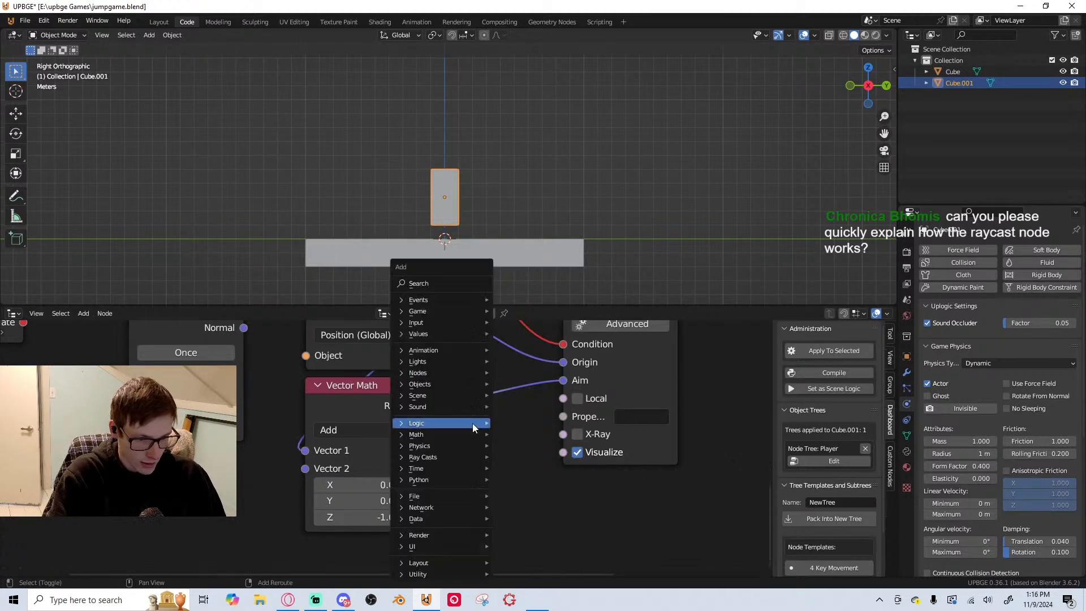
{"action": "left_click", "coordinate": [455, 282]}
{"action": "type", "text": "com"}
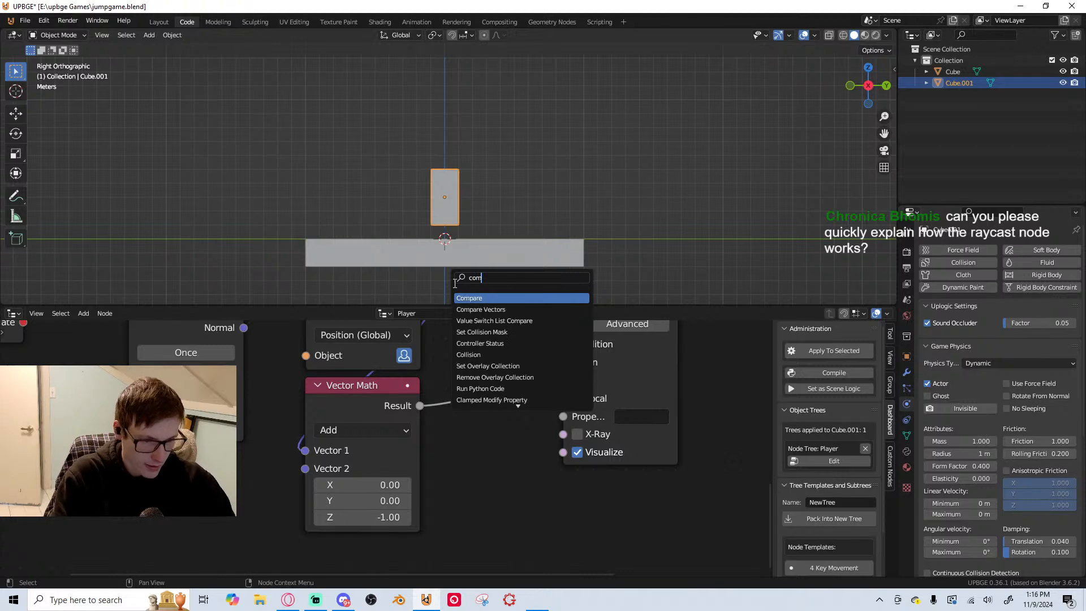
{"action": "key", "text": "BackSpace"}
{"action": "key", "text": "BackSpace"}
{"action": "key", "text": "BackSpace"}
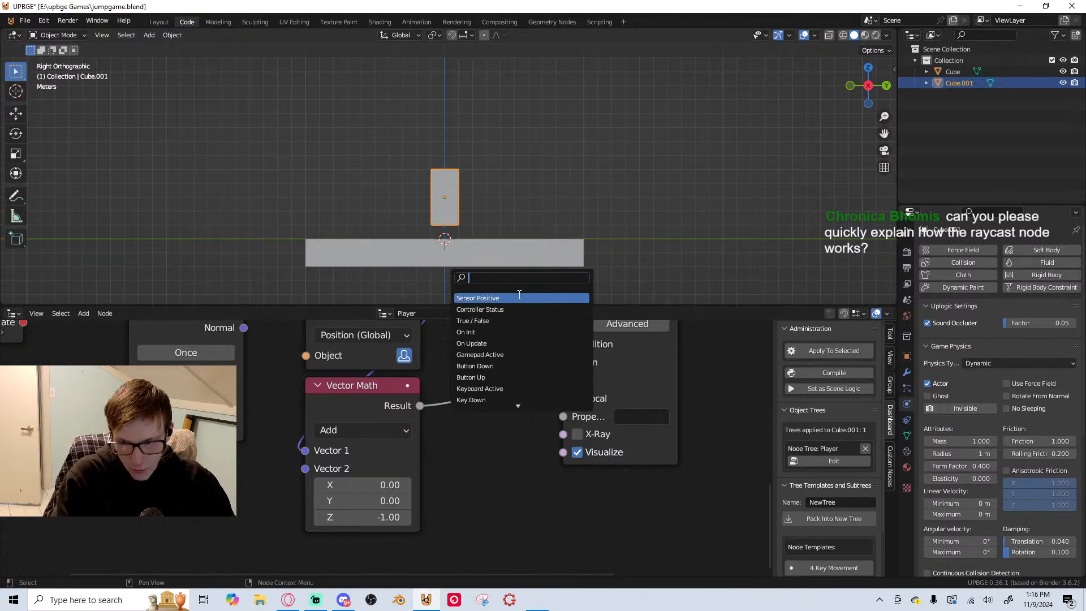
{"action": "scroll", "coordinate": [420, 461], "scroll_direction": "down", "scroll_amount": 5}
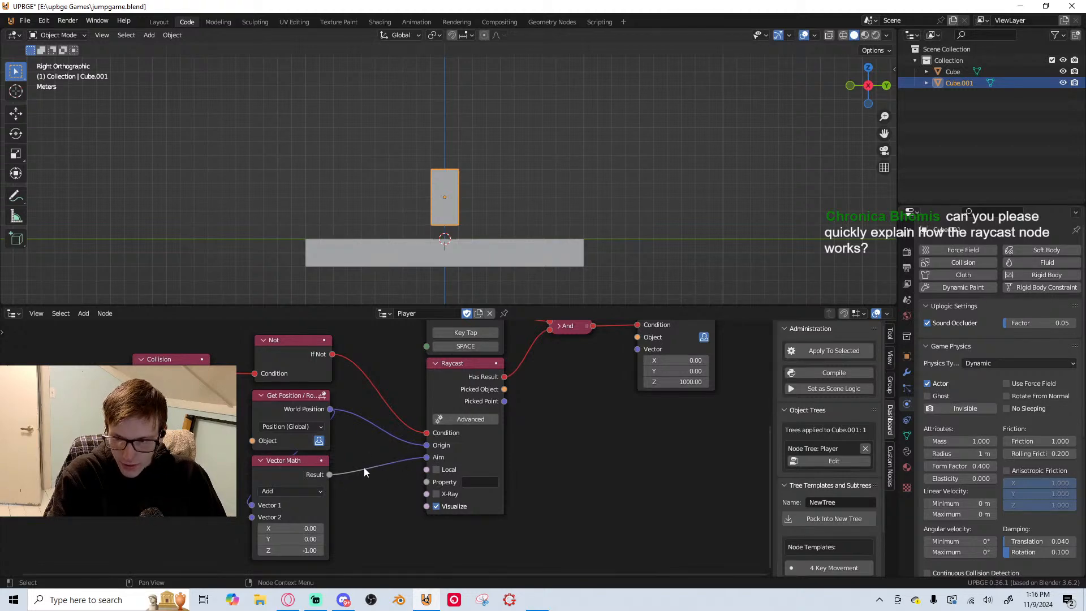
{"action": "scroll", "coordinate": [439, 451], "scroll_direction": "up", "scroll_amount": 3}
{"action": "middle_click_drag", "start_coordinate": [438, 451], "coordinate": [474, 418]}
{"action": "scroll", "coordinate": [403, 457], "scroll_direction": "down", "scroll_amount": 2}
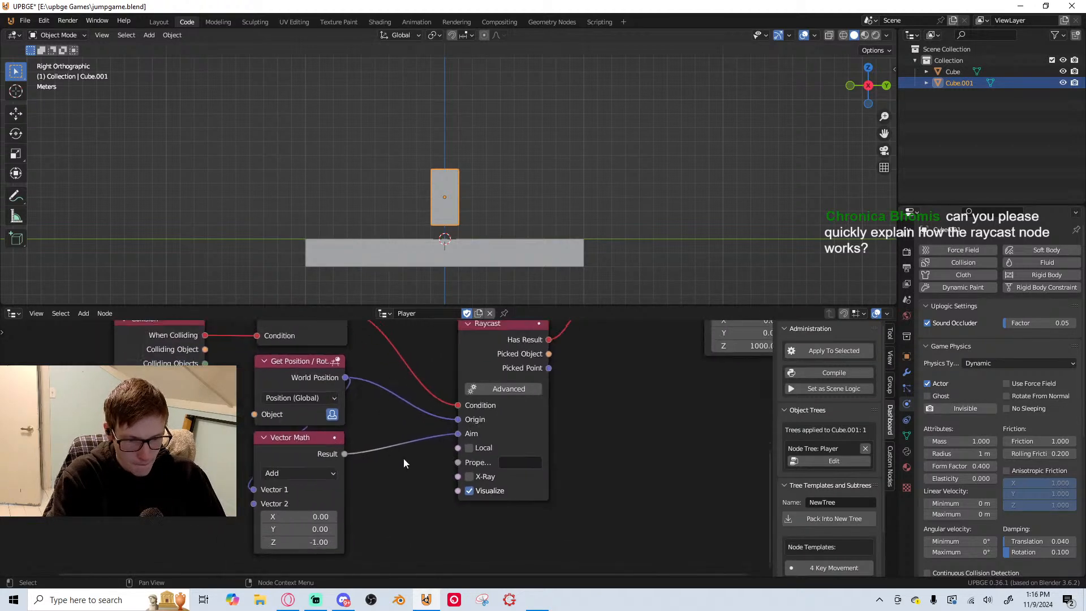
Delete the Vector Math node and raise the player block along Z, higher above the platform
{"action": "left_click", "coordinate": [302, 449]}
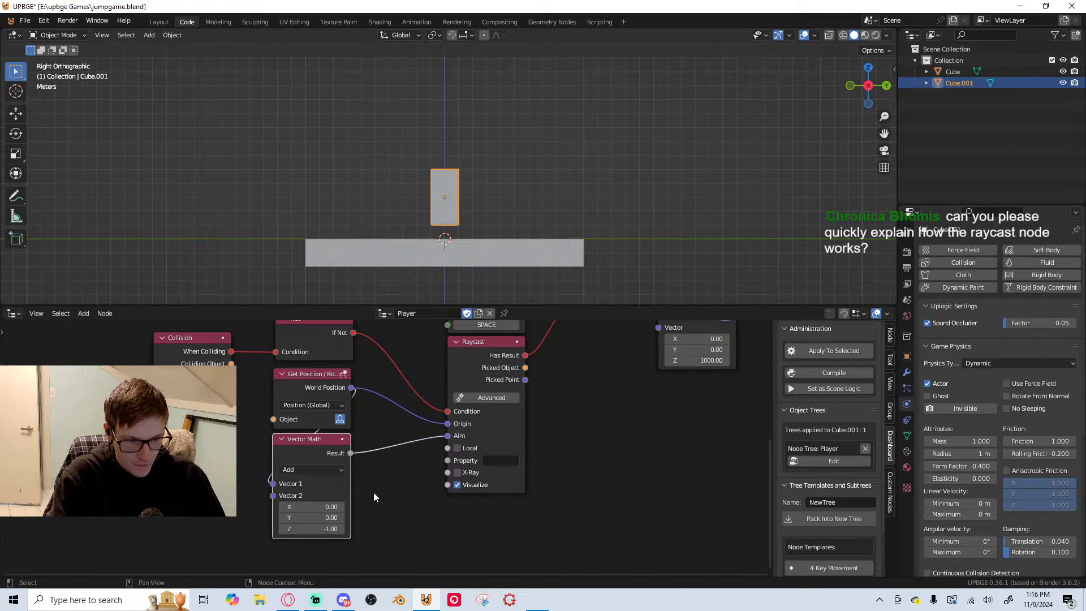
{"action": "key", "text": "x"}
{"action": "key", "text": "g"}
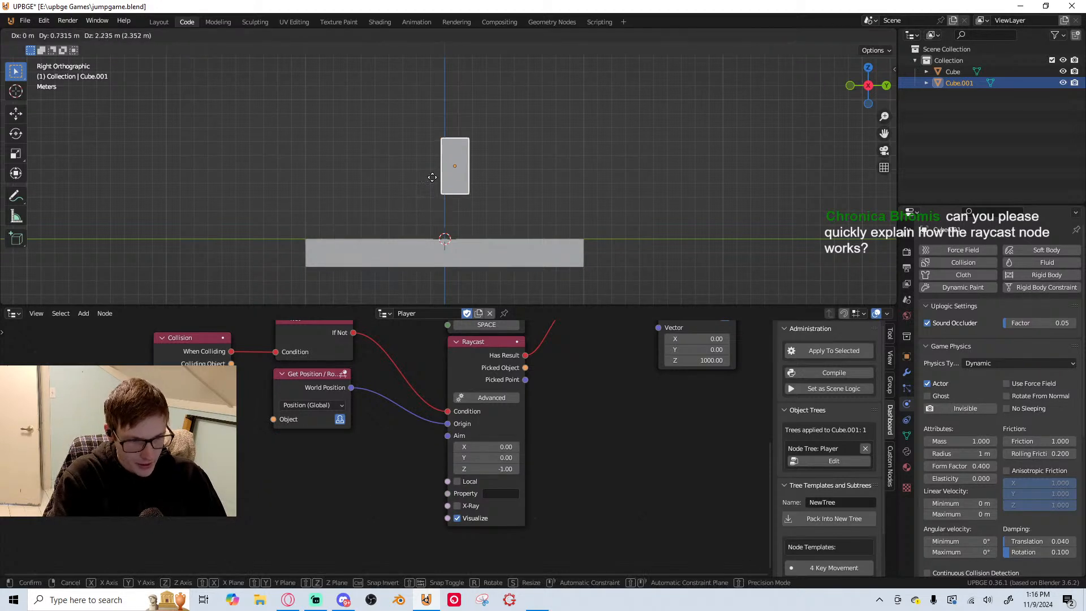
{"action": "key", "text": "z"}
{"action": "left_click", "coordinate": [440, 158]}
Snap the 3D cursor to the player block, add a Plain Axes empty there, and lower it 3 m along Z
{"action": "key", "text": "shift+a"}
{"action": "key", "text": "Escape"}
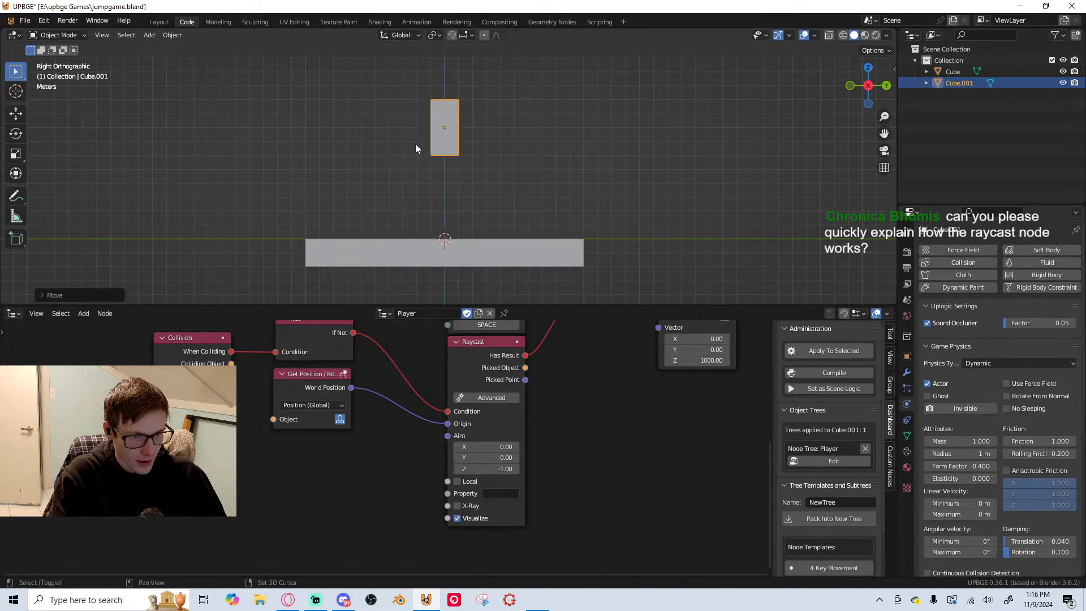
{"action": "key", "text": "shift+s"}
{"action": "left_click", "coordinate": [433, 206]}
{"action": "key", "text": "shift+a"}
{"action": "mouse_move", "coordinate": [430, 348]}
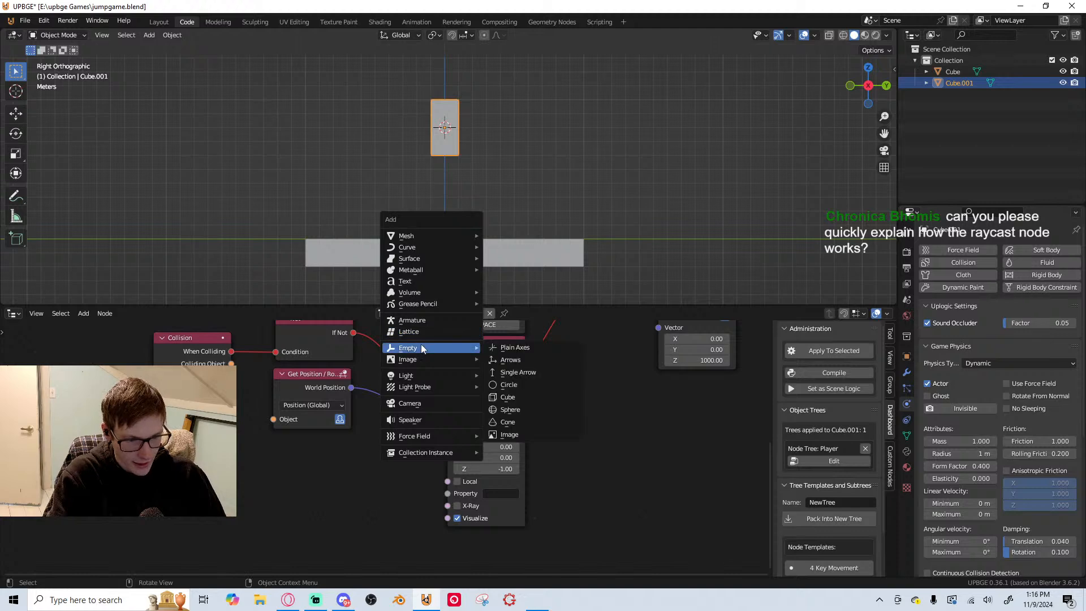
{"action": "left_click", "coordinate": [546, 345]}
{"action": "key", "text": "g"}
{"action": "key", "text": "z"}
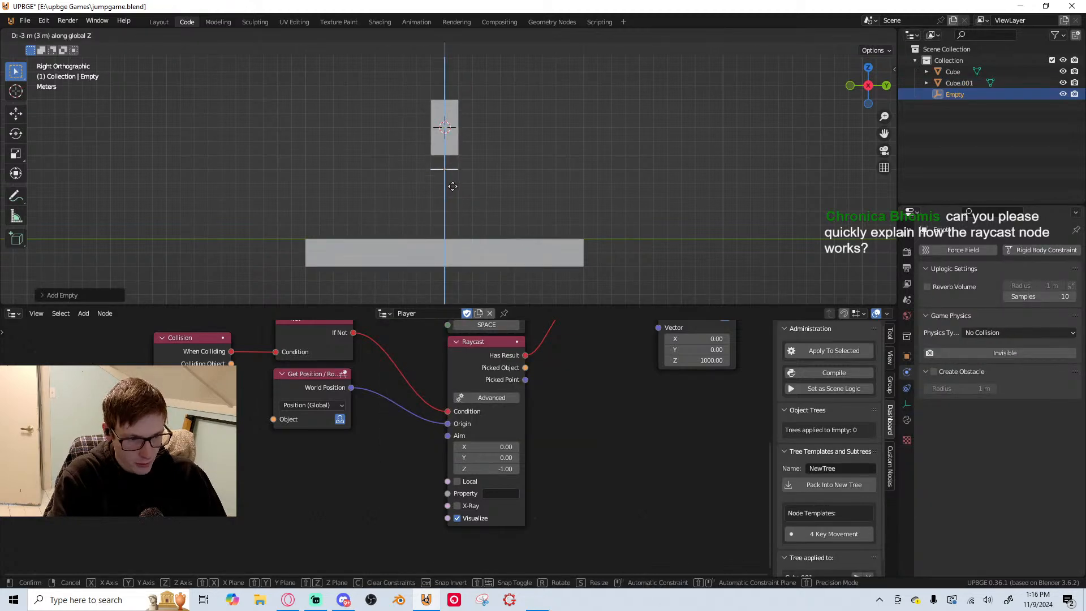
{"action": "left_click", "coordinate": [455, 189]}
Parent the empty to the player block and save the file
{"action": "left_click", "coordinate": [452, 136], "text": "shift"}
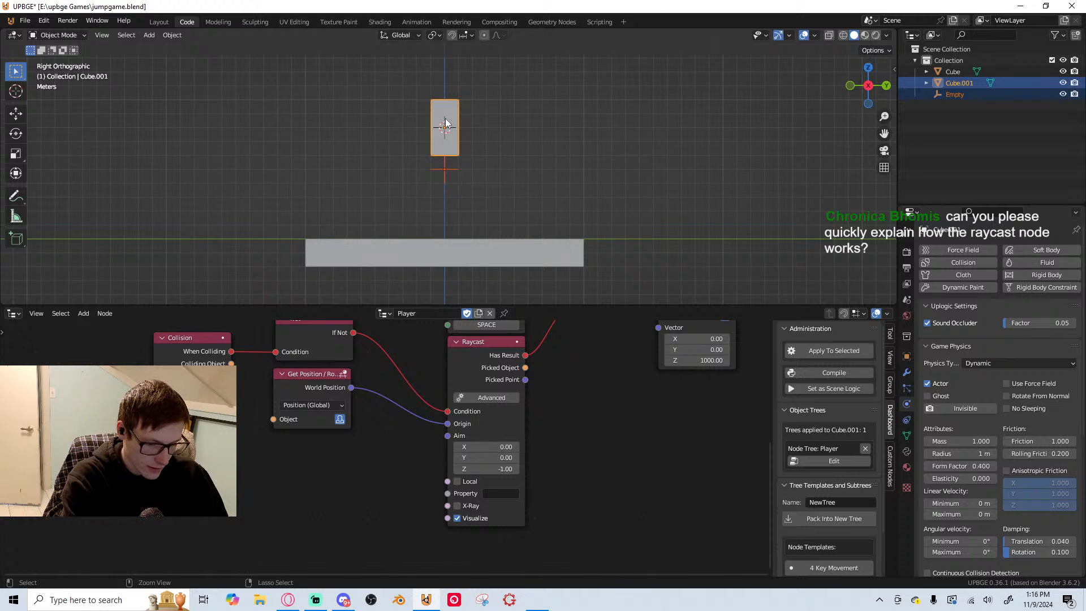
{"action": "key", "text": "ctrl+p"}
{"action": "left_click", "coordinate": [442, 130]}
{"action": "key", "text": "ctrl+s"}
Rename the empty below the player block as Jump_Ray
{"action": "left_click", "coordinate": [442, 171]}
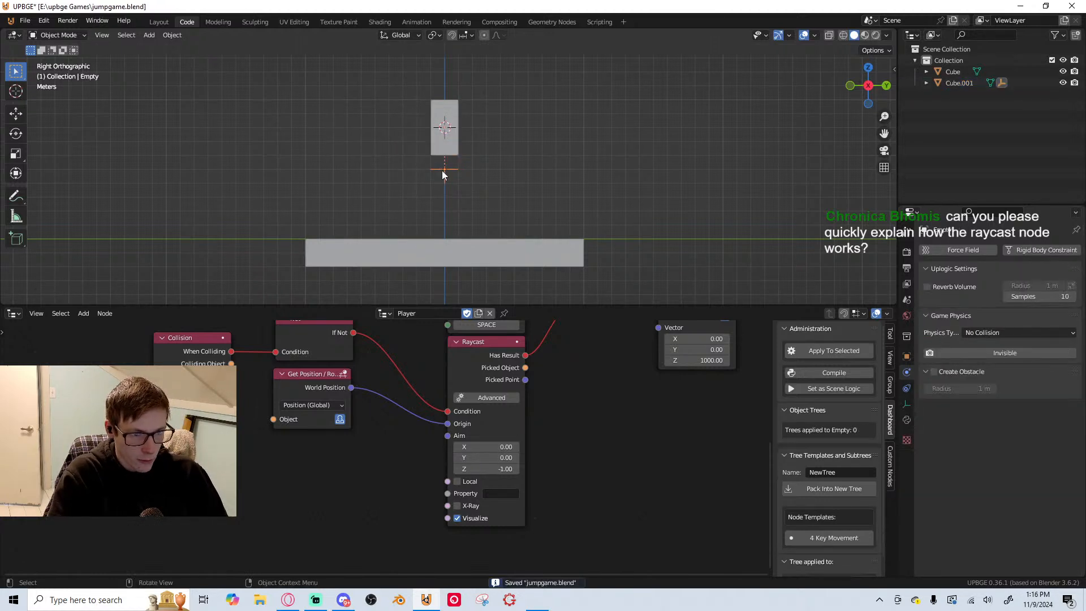
{"action": "key", "text": "F2"}
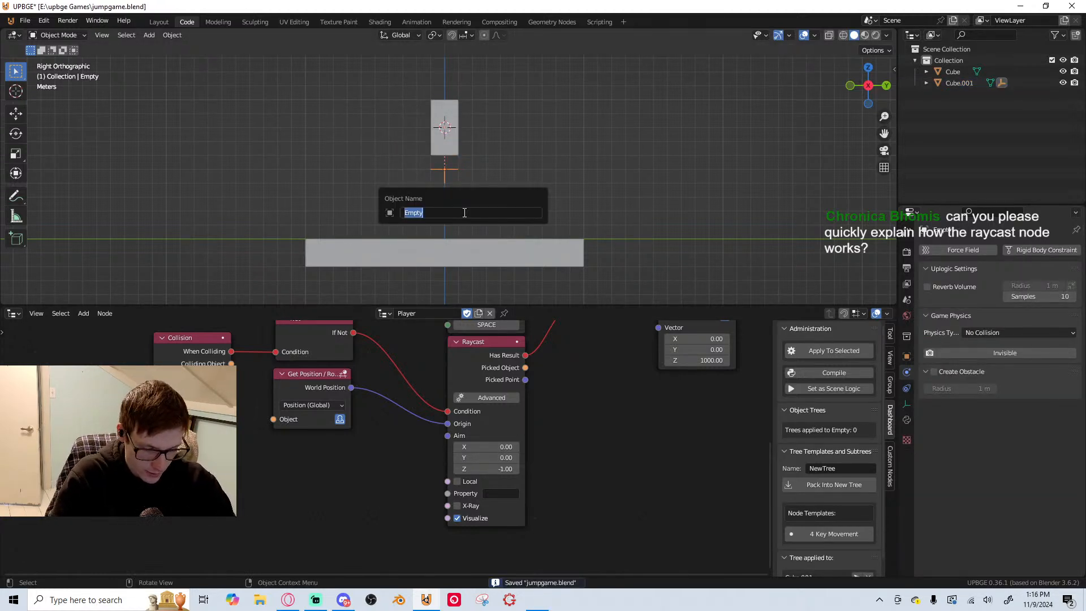
{"action": "type", "text": "Jump_Ra"}
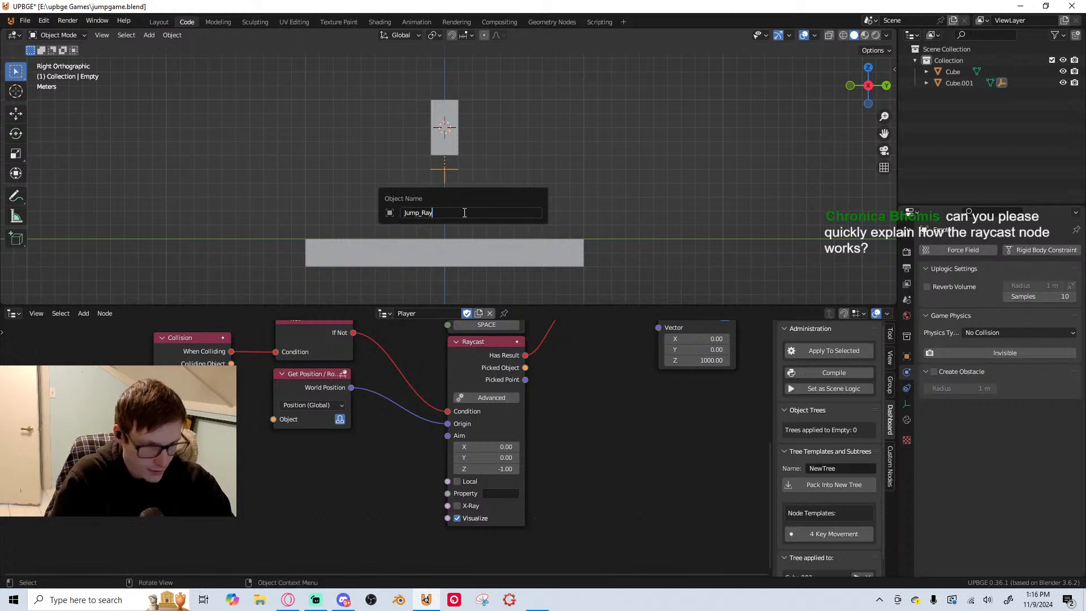
{"action": "key", "text": "Return"}
Duplicate the Get Position node beneath the original and set the copy's Object to the Jump_Ray empty
{"action": "left_click", "coordinate": [317, 396]}
{"action": "key", "text": "shift+d"}
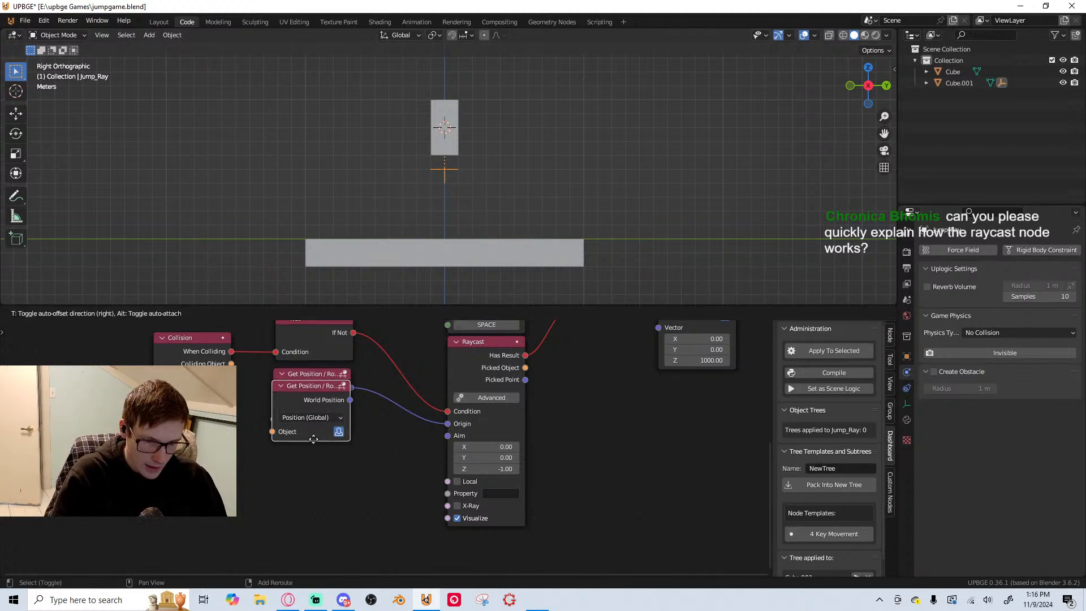
{"action": "left_click", "coordinate": [316, 474]}
{"action": "left_click", "coordinate": [335, 489]}
{"action": "left_click", "coordinate": [334, 499]}
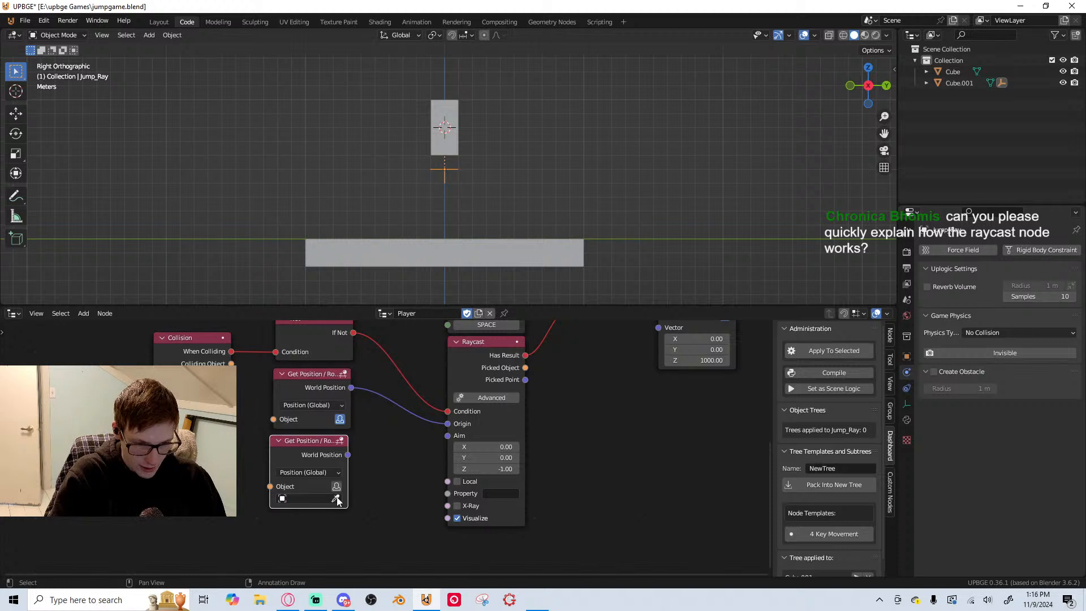
{"action": "left_click", "coordinate": [446, 170]}
Connect the Jump_Ray node's World Position to Raycast's Aim input and save the file
{"action": "left_click_drag", "start_coordinate": [348, 455], "coordinate": [448, 436]}
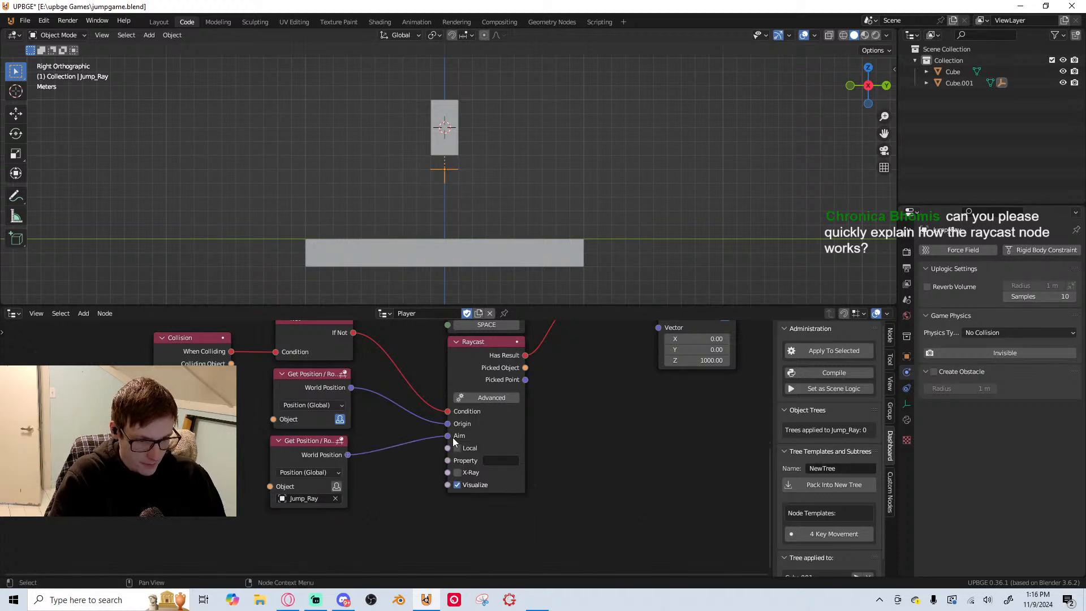
{"action": "key", "text": "ctrl+s"}
{"action": "scroll", "coordinate": [544, 429], "scroll_direction": "up", "scroll_amount": 2}
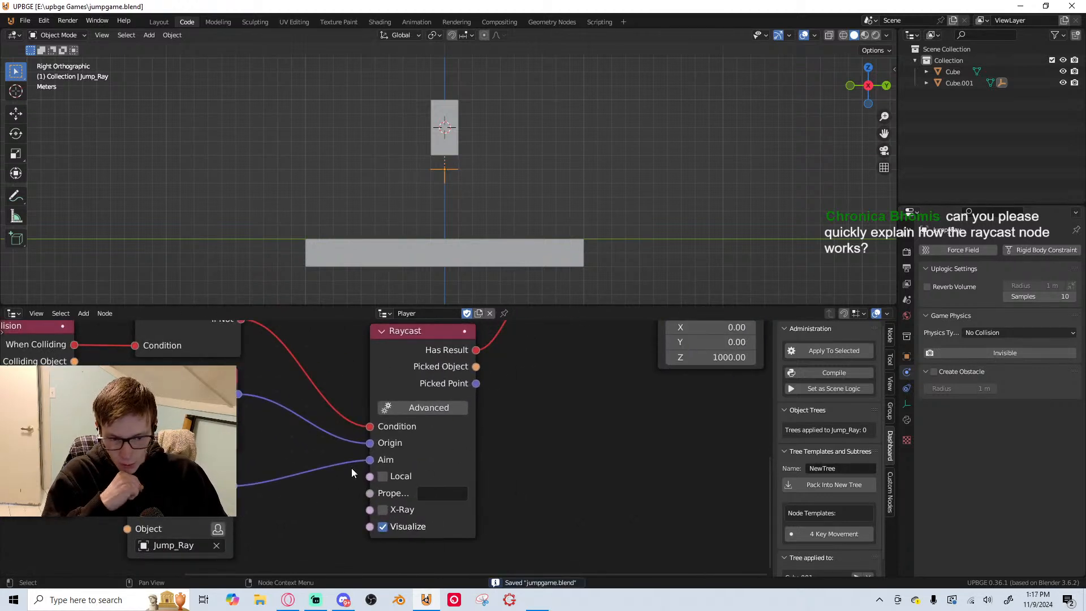
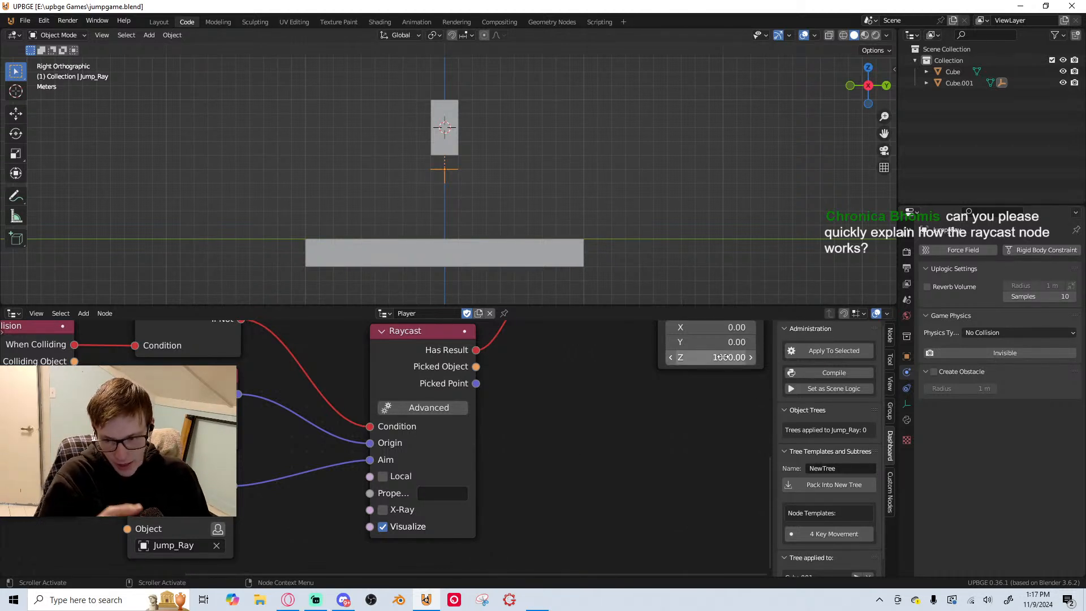
Turn on the Raycast node's Advanced mode and examine its additional outputs
{"action": "left_click", "coordinate": [450, 417]}
{"action": "left_click", "coordinate": [449, 409]}
{"action": "scroll", "coordinate": [486, 382], "scroll_direction": "down", "scroll_amount": 3}
{"action": "scroll", "coordinate": [479, 376], "scroll_direction": "up", "scroll_amount": 3}
{"action": "middle_click_drag", "start_coordinate": [499, 334], "coordinate": [463, 391]}
{"action": "scroll", "coordinate": [463, 392], "scroll_direction": "up", "scroll_amount": 1}
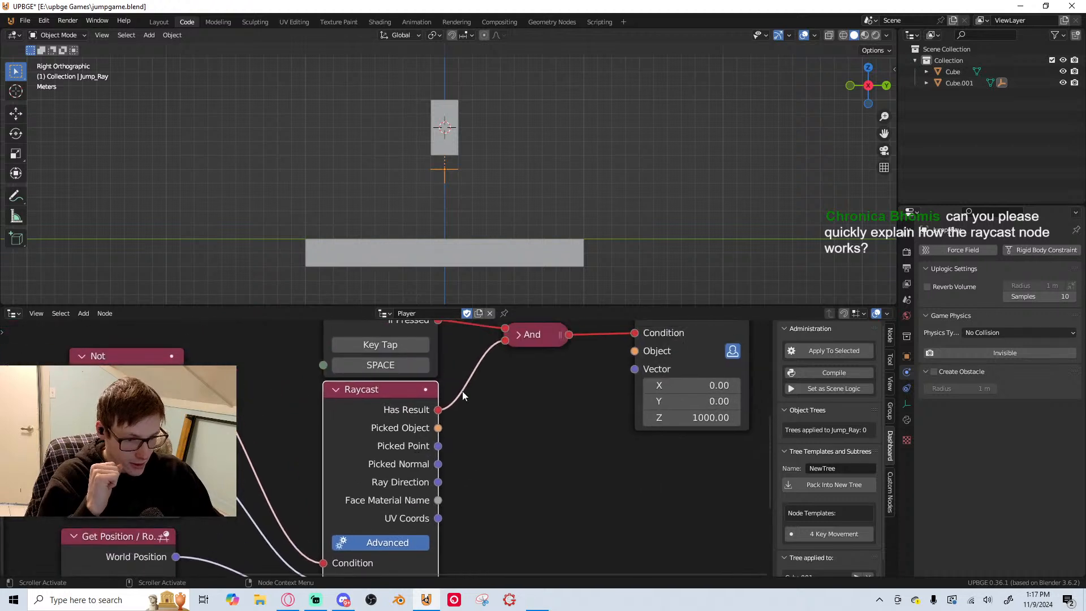
{"action": "middle_click_drag", "start_coordinate": [471, 443], "coordinate": [456, 376]}
{"action": "scroll", "coordinate": [450, 380], "scroll_direction": "up", "scroll_amount": 3}
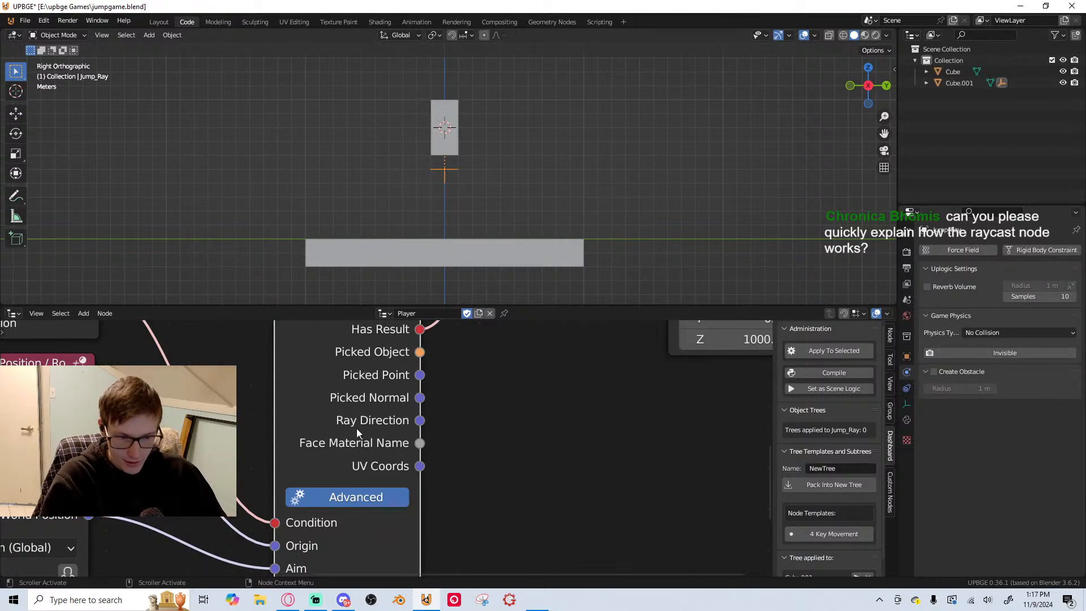
{"action": "scroll", "coordinate": [421, 448], "scroll_direction": "down", "scroll_amount": 2}
{"action": "scroll", "coordinate": [420, 443], "scroll_direction": "down", "scroll_amount": 4}
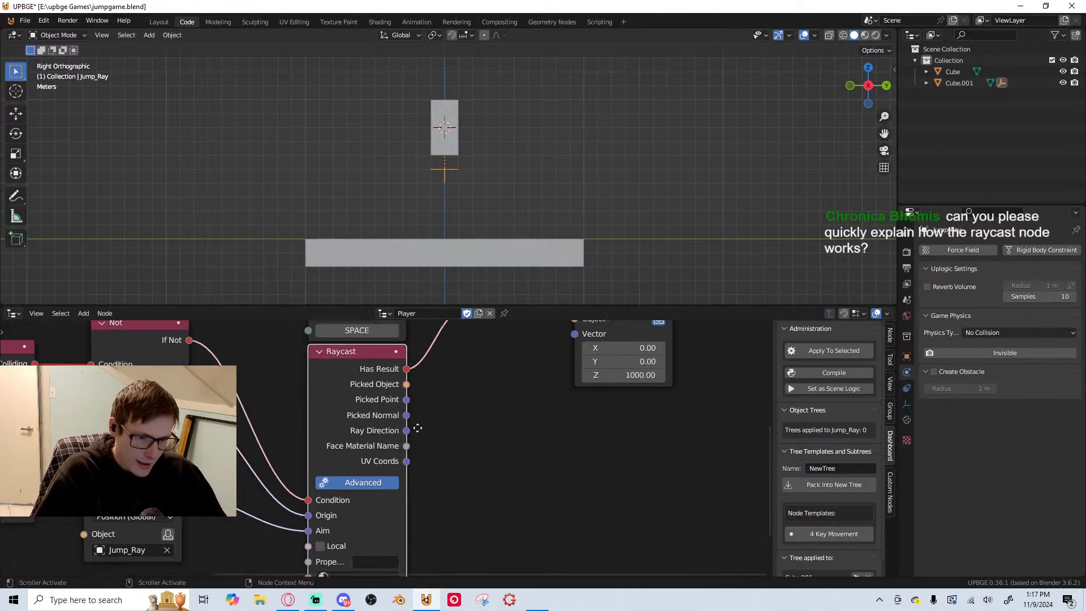
Move the On Init and Set Gravity nodes together so Set Gravity lines up directly above Apply Force
{"action": "middle_click_drag", "start_coordinate": [455, 408], "coordinate": [420, 506]}
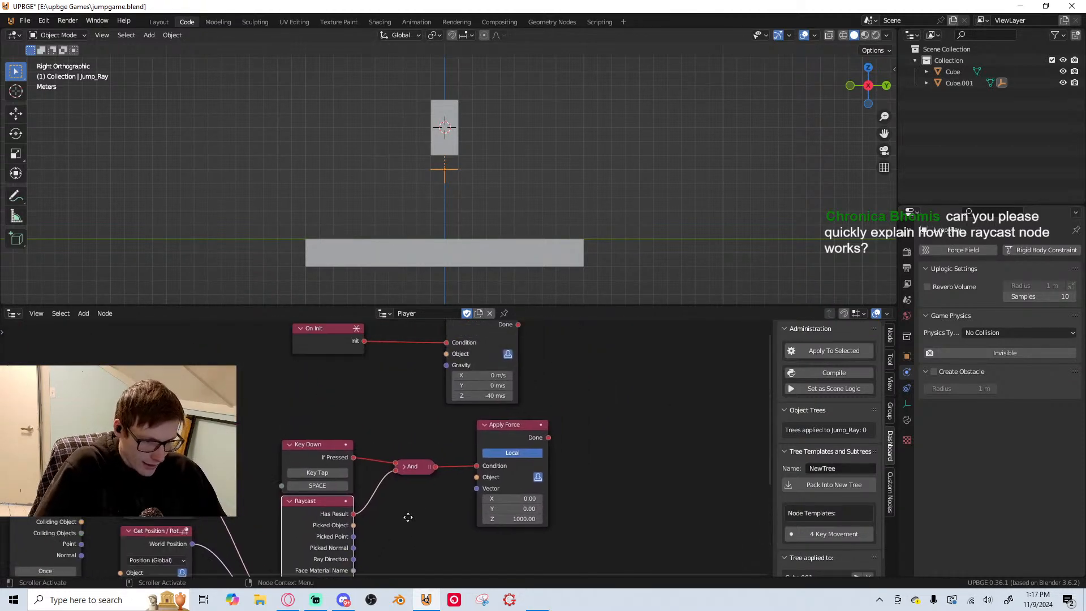
{"action": "left_click_drag", "start_coordinate": [236, 335], "coordinate": [662, 378]}
{"action": "middle_click_drag", "start_coordinate": [522, 383], "coordinate": [478, 469]}
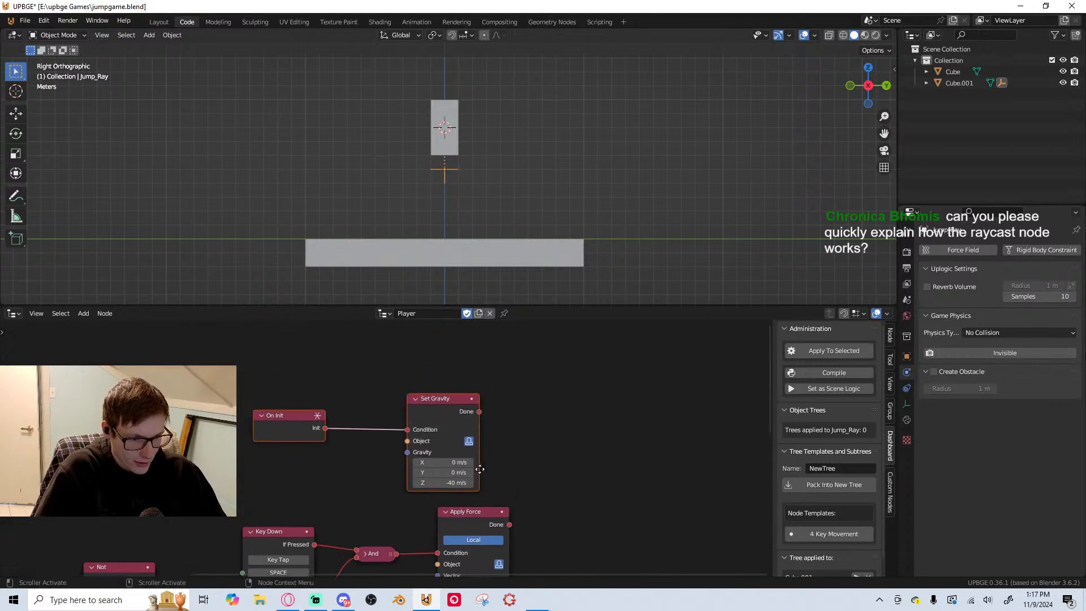
{"action": "left_click_drag", "start_coordinate": [433, 412], "coordinate": [465, 422]}
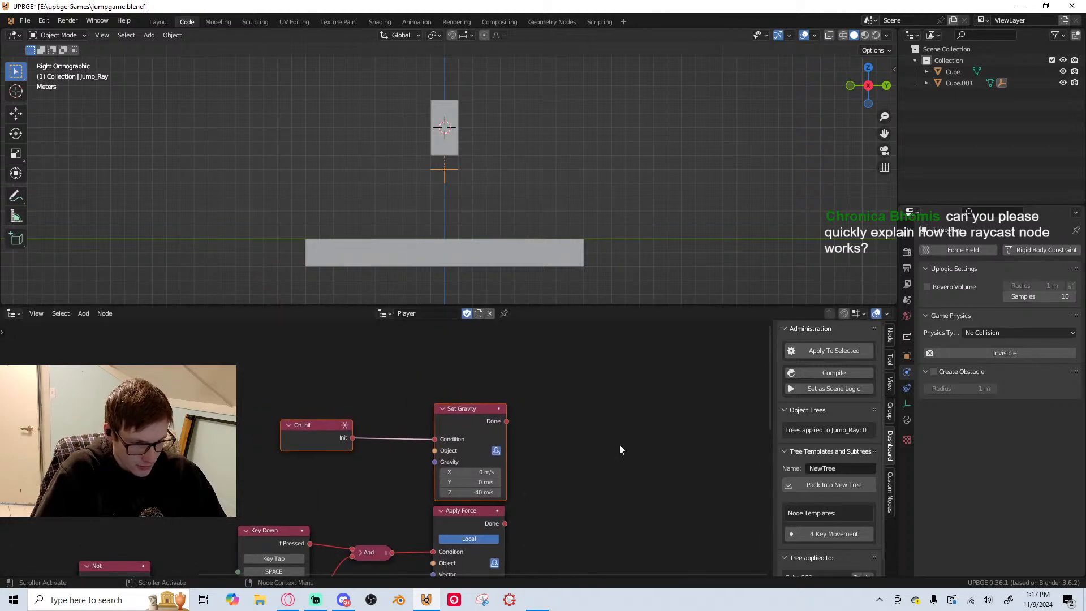
{"action": "left_click", "coordinate": [620, 445]}
Set the Collision node's Object to use the tree's owner
{"action": "scroll", "coordinate": [603, 472], "scroll_direction": "down", "scroll_amount": 1}
{"action": "middle_click_drag", "start_coordinate": [603, 472], "coordinate": [562, 444]}
{"action": "scroll", "coordinate": [509, 512], "scroll_direction": "up", "scroll_amount": 1}
{"action": "middle_click_drag", "start_coordinate": [509, 512], "coordinate": [585, 463]}
{"action": "scroll", "coordinate": [586, 463], "scroll_direction": "down", "scroll_amount": 3}
{"action": "middle_click_drag", "start_coordinate": [492, 432], "coordinate": [535, 320]}
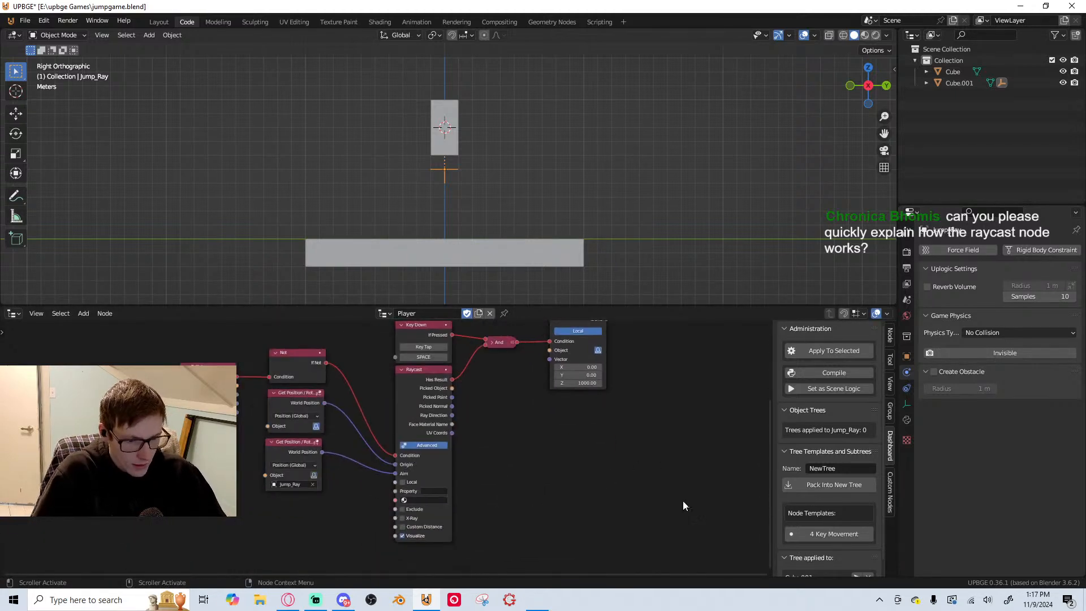
{"action": "scroll", "coordinate": [365, 470], "scroll_direction": "up", "scroll_amount": 2}
{"action": "left_click_drag", "start_coordinate": [198, 333], "coordinate": [283, 485]}
{"action": "left_click_drag", "start_coordinate": [288, 344], "coordinate": [288, 409]}
{"action": "middle_click_drag", "start_coordinate": [288, 409], "coordinate": [332, 360]}
{"action": "left_click_drag", "start_coordinate": [211, 306], "coordinate": [208, 309]}
{"action": "left_click", "coordinate": [203, 338]}
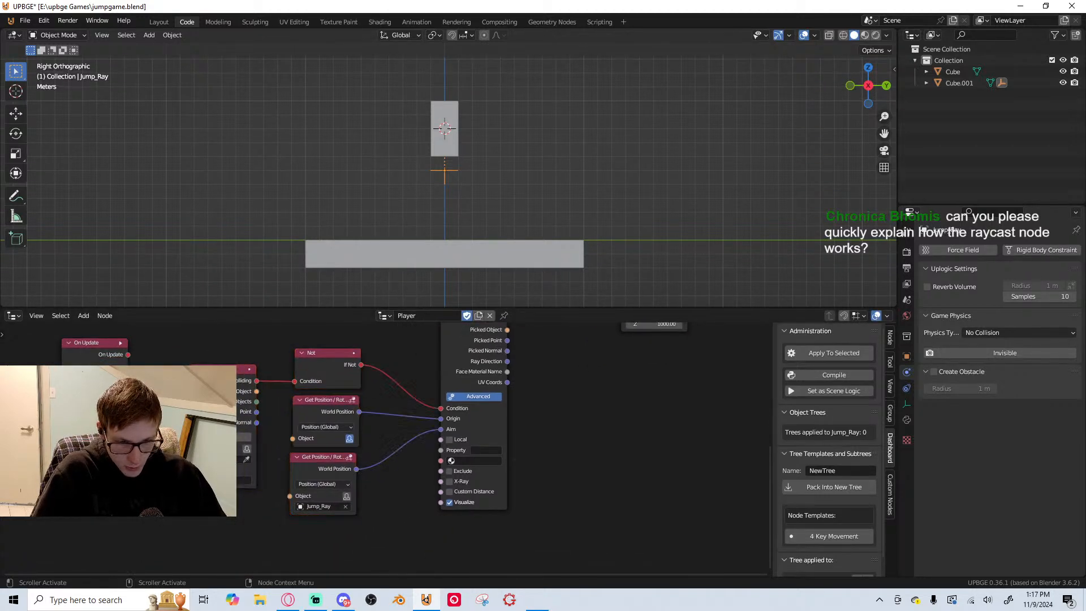
{"action": "left_click", "coordinate": [244, 454]}
{"action": "left_click", "coordinate": [247, 449]}
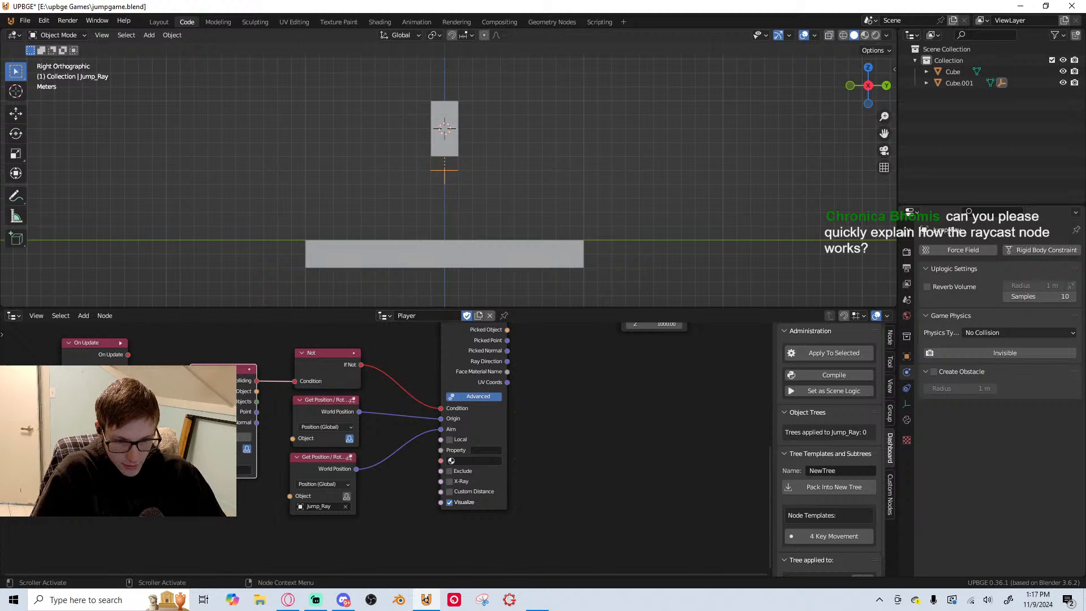
Set the Collision node to Each Frame and save the file
{"action": "scroll", "coordinate": [185, 428], "scroll_direction": "up", "scroll_amount": 2}
{"action": "middle_click_drag", "start_coordinate": [184, 428], "coordinate": [291, 450]}
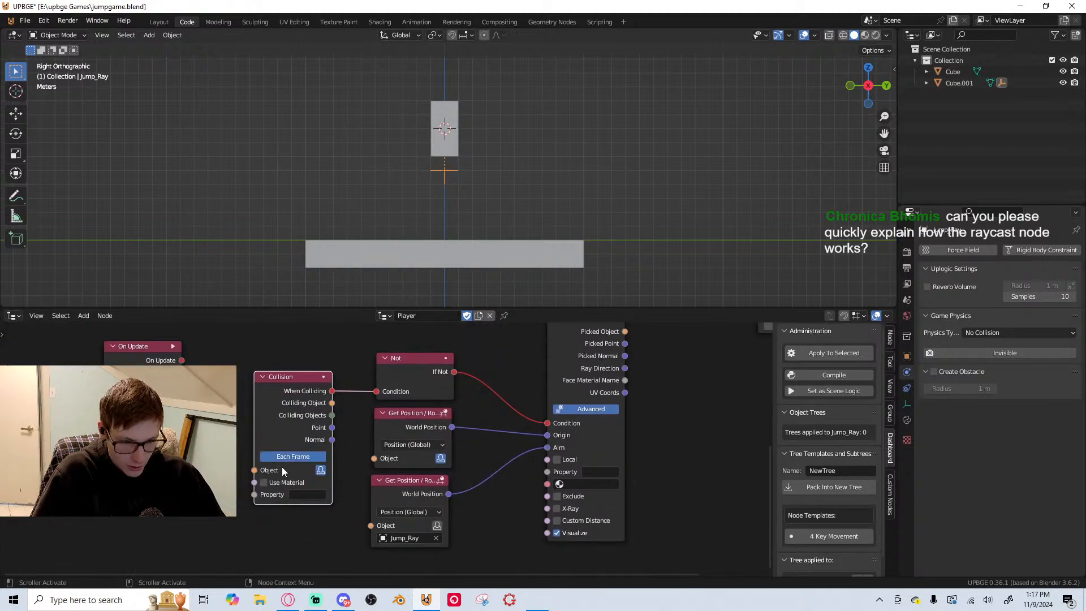
{"action": "scroll", "coordinate": [290, 486], "scroll_direction": "up", "scroll_amount": 1}
{"action": "left_click", "coordinate": [309, 456]}
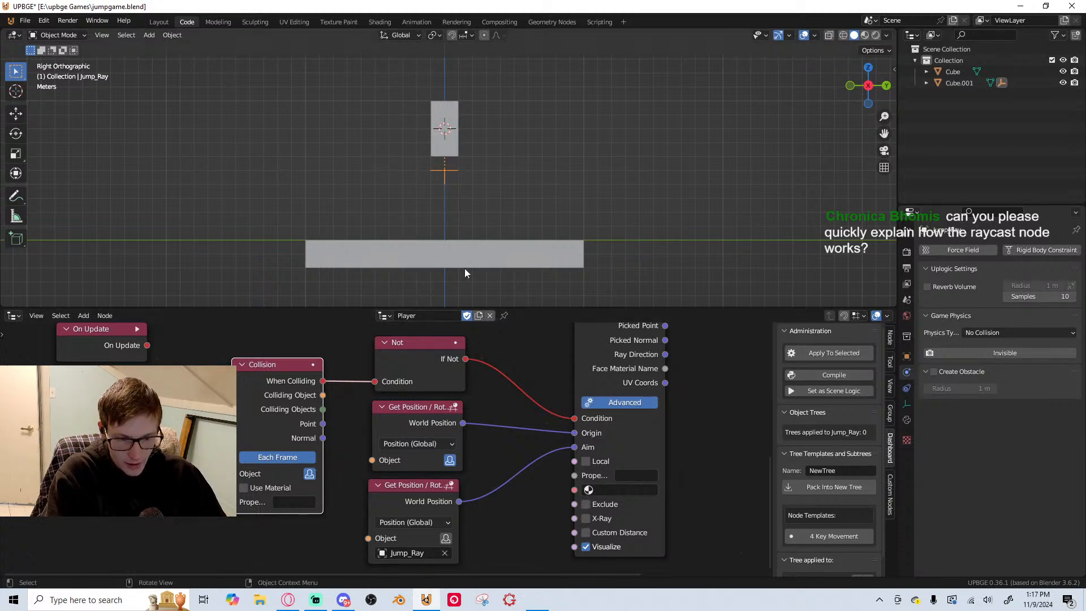
{"action": "left_click", "coordinate": [284, 502]}
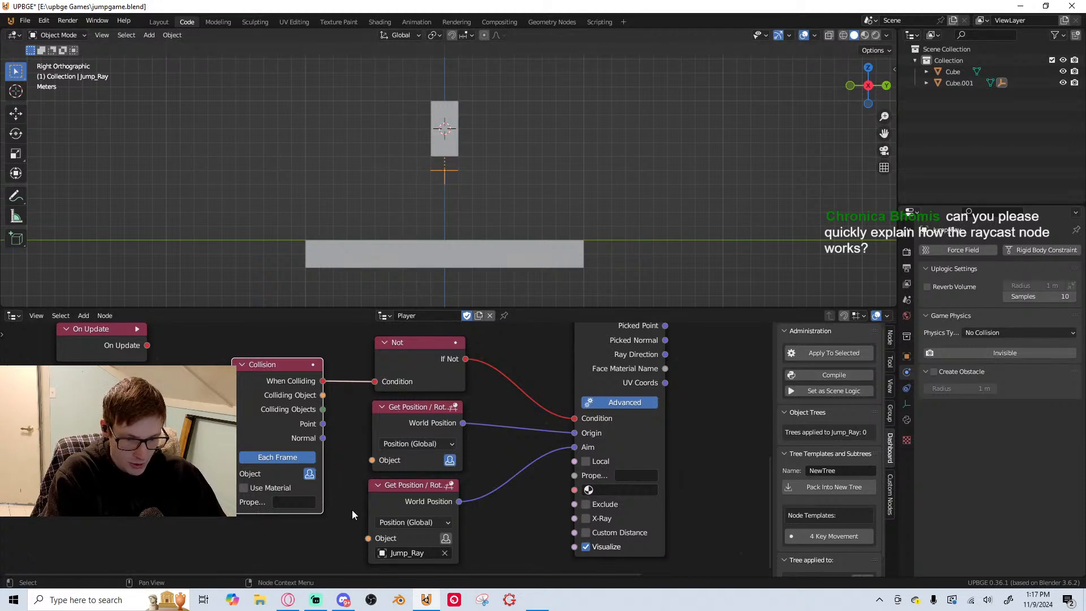
{"action": "key", "text": "ctrl+s"}
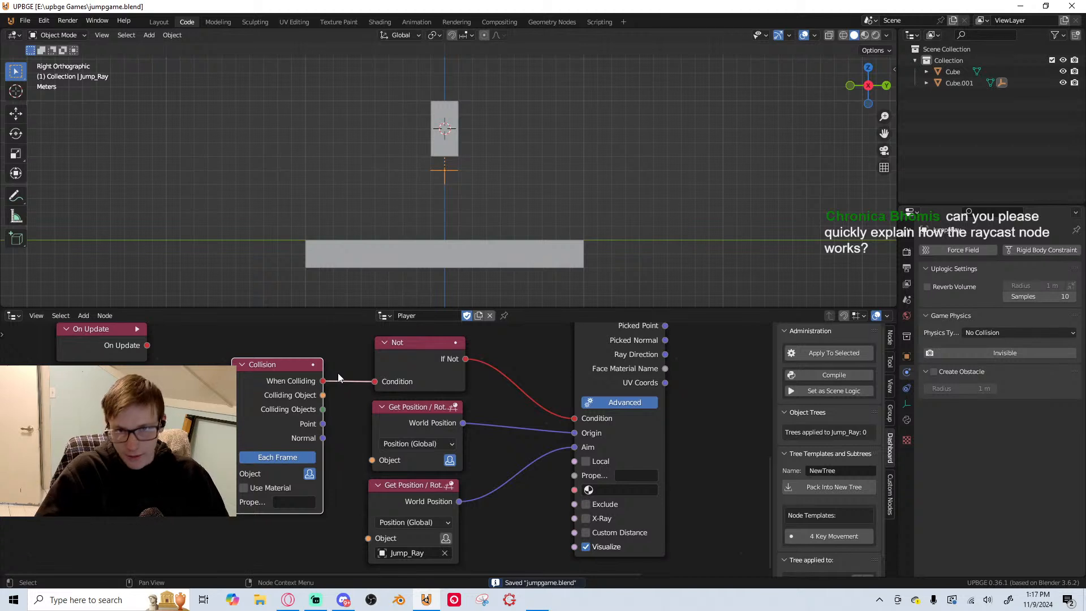
Enable Actor and Box collision bounds in the ground platform's game physics and save the file
{"action": "left_click", "coordinate": [459, 262]}
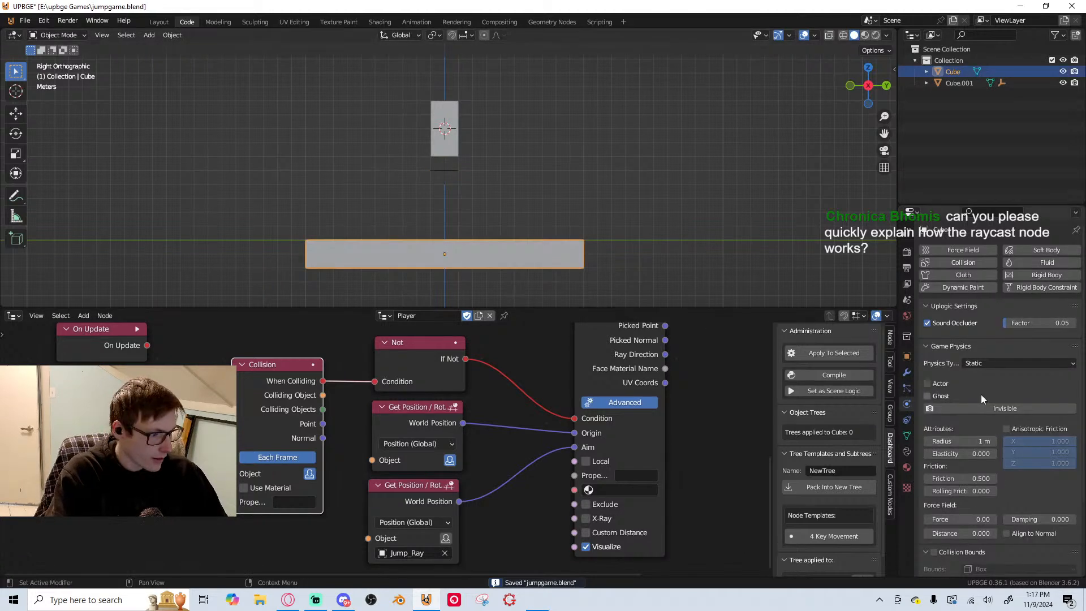
{"action": "scroll", "coordinate": [963, 449], "scroll_direction": "down", "scroll_amount": 4}
{"action": "left_click", "coordinate": [935, 462]}
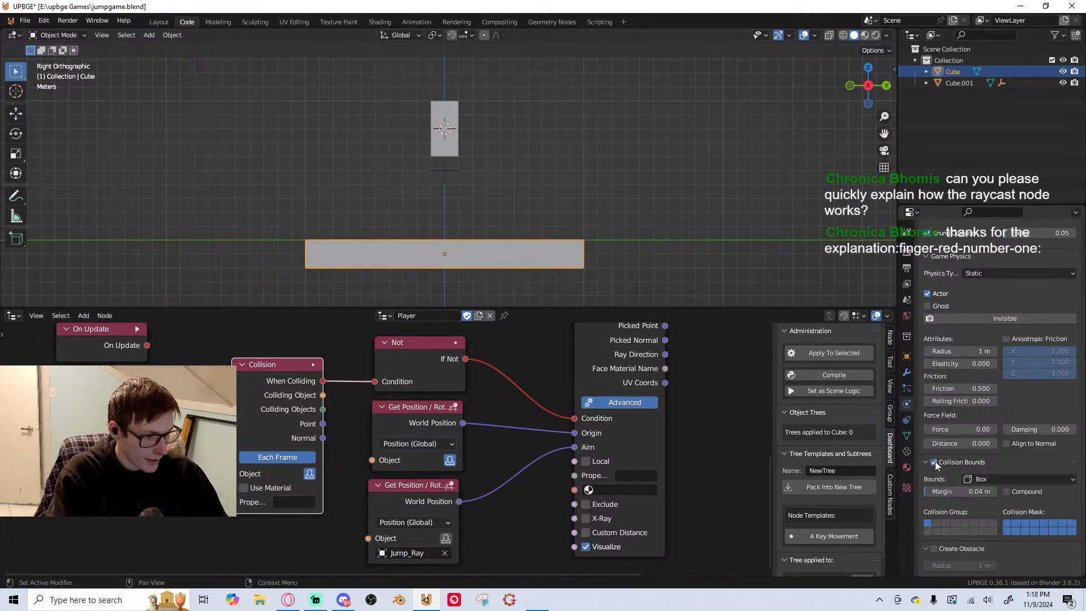
{"action": "scroll", "coordinate": [317, 460], "scroll_direction": "down", "scroll_amount": 1}
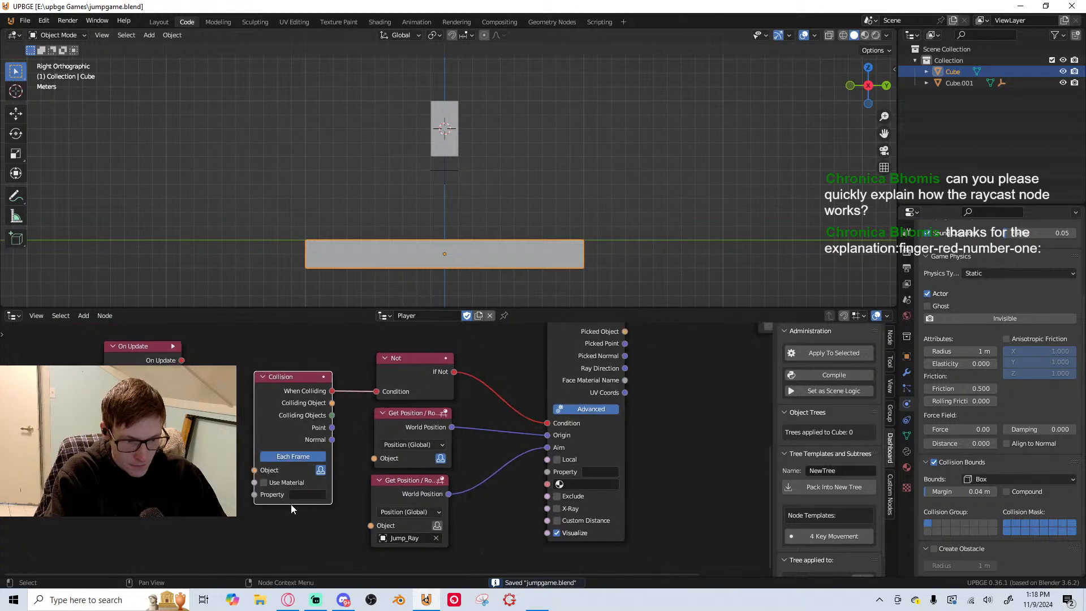
Examine the node connections from Collision through Raycast and And to Apply Force
{"action": "middle_click_drag", "start_coordinate": [293, 507], "coordinate": [224, 533]}
{"action": "middle_click_drag", "start_coordinate": [523, 425], "coordinate": [377, 524]}
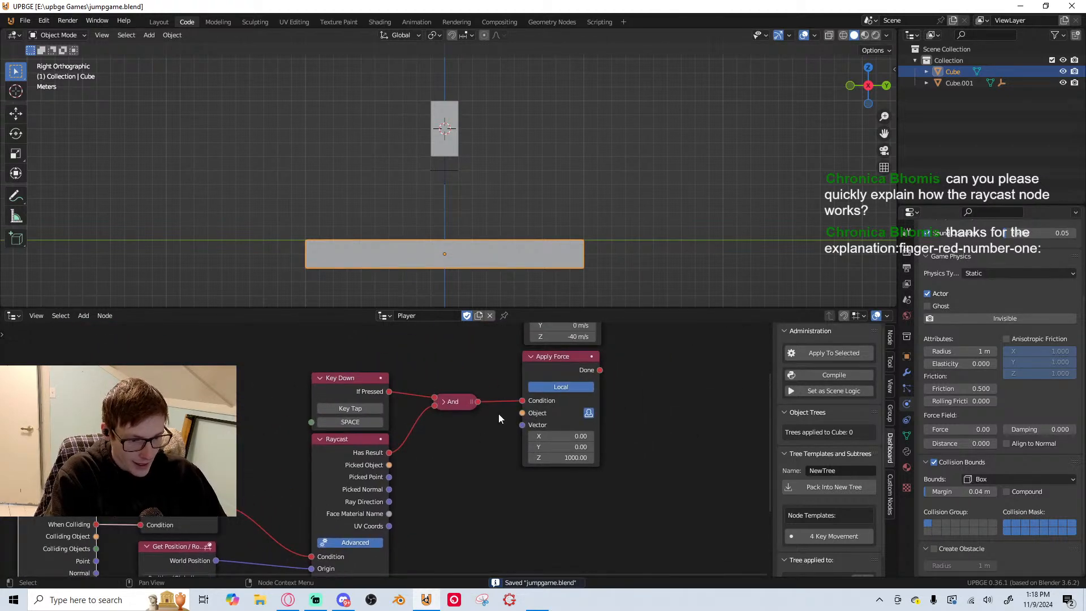
{"action": "scroll", "coordinate": [273, 508], "scroll_direction": "down", "scroll_amount": 2}
{"action": "middle_click_drag", "start_coordinate": [384, 546], "coordinate": [422, 423]}
{"action": "left_click_drag", "start_coordinate": [375, 346], "coordinate": [460, 355]}
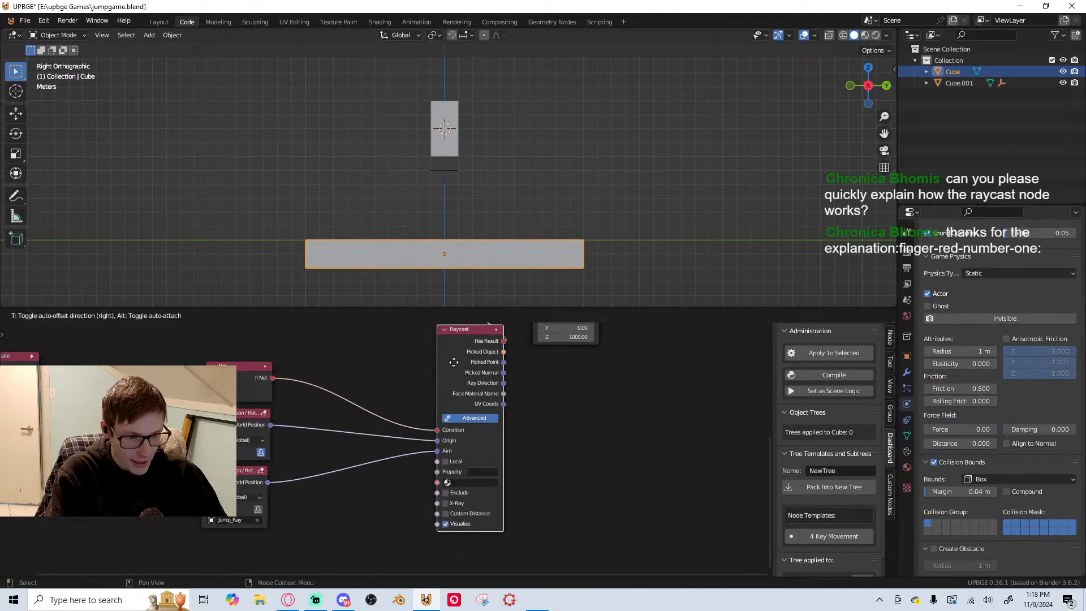
{"action": "right_click", "coordinate": [463, 356]}
{"action": "middle_click_drag", "start_coordinate": [542, 391], "coordinate": [503, 521]}
{"action": "scroll", "coordinate": [395, 497], "scroll_direction": "up", "scroll_amount": 1}
{"action": "middle_click_drag", "start_coordinate": [395, 497], "coordinate": [377, 514]}
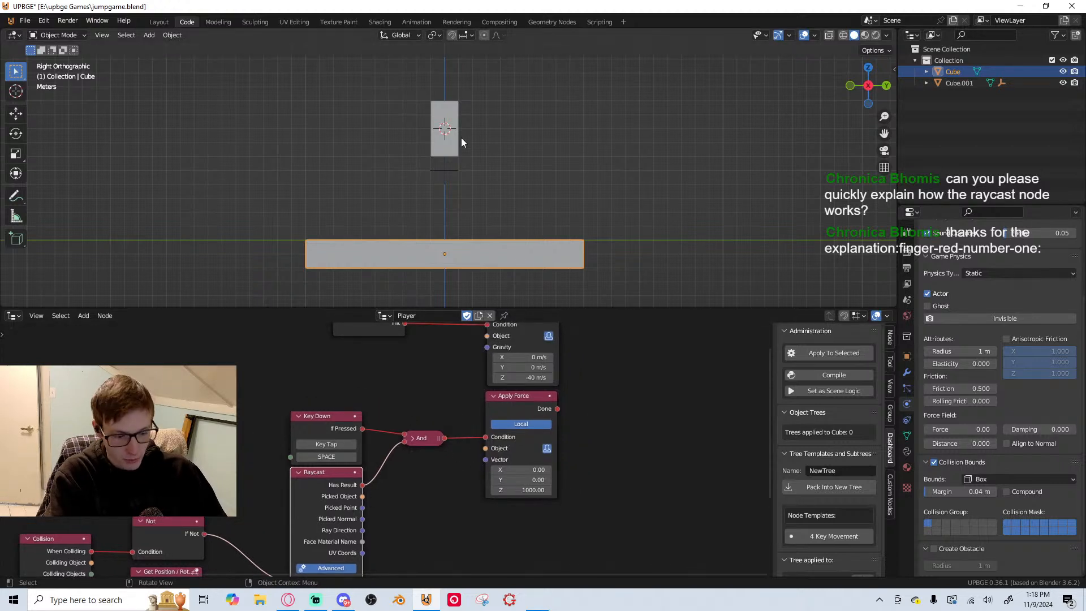
Test-run the game and check the system console for logic node output
{"action": "key", "text": "p"}
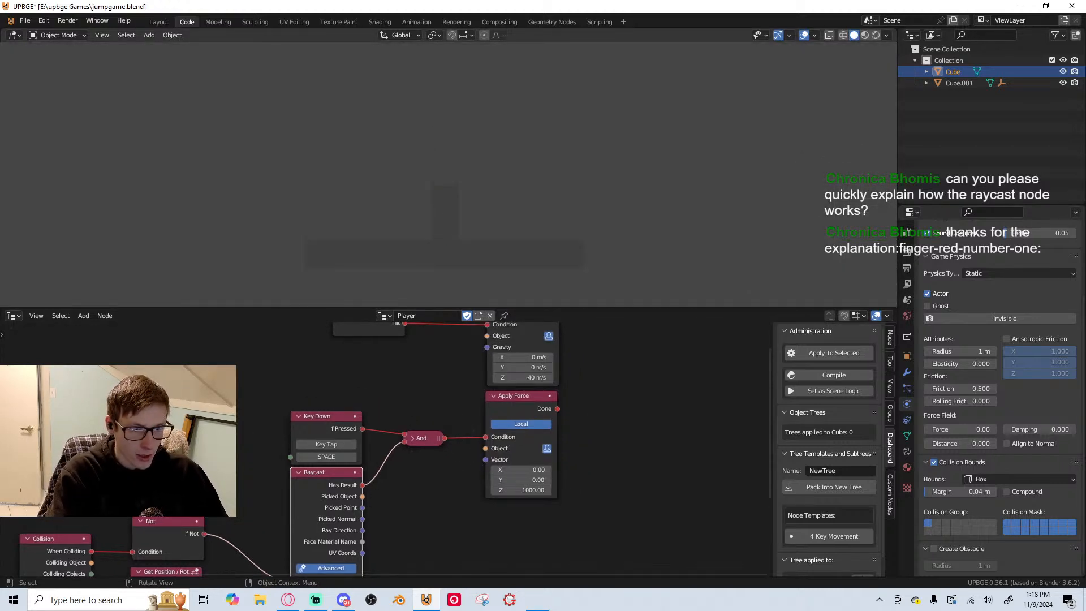
{"action": "key", "text": "Escape"}
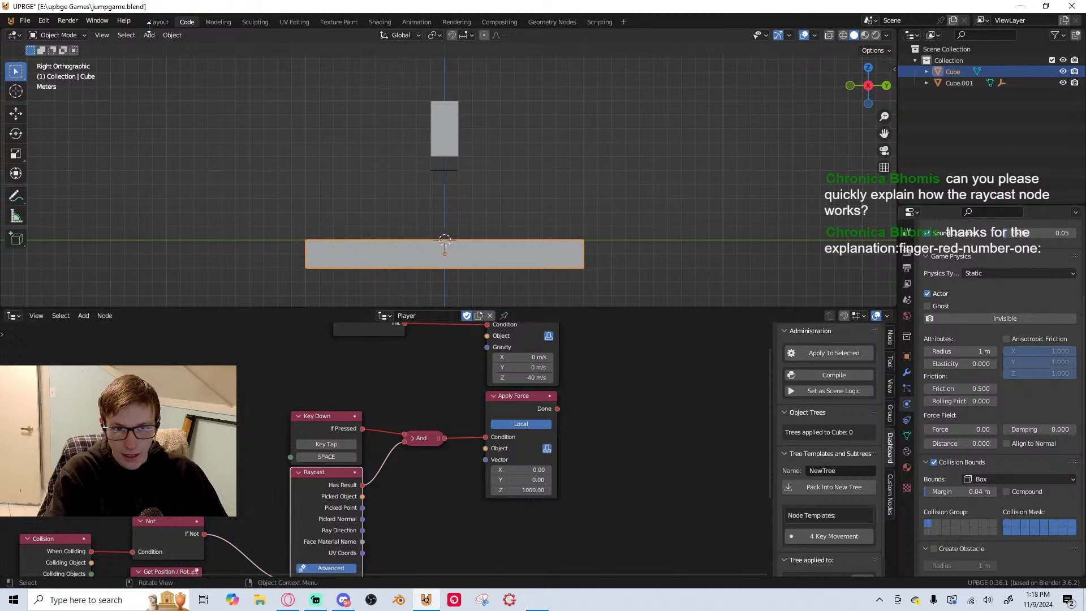
{"action": "left_click", "coordinate": [106, 20]}
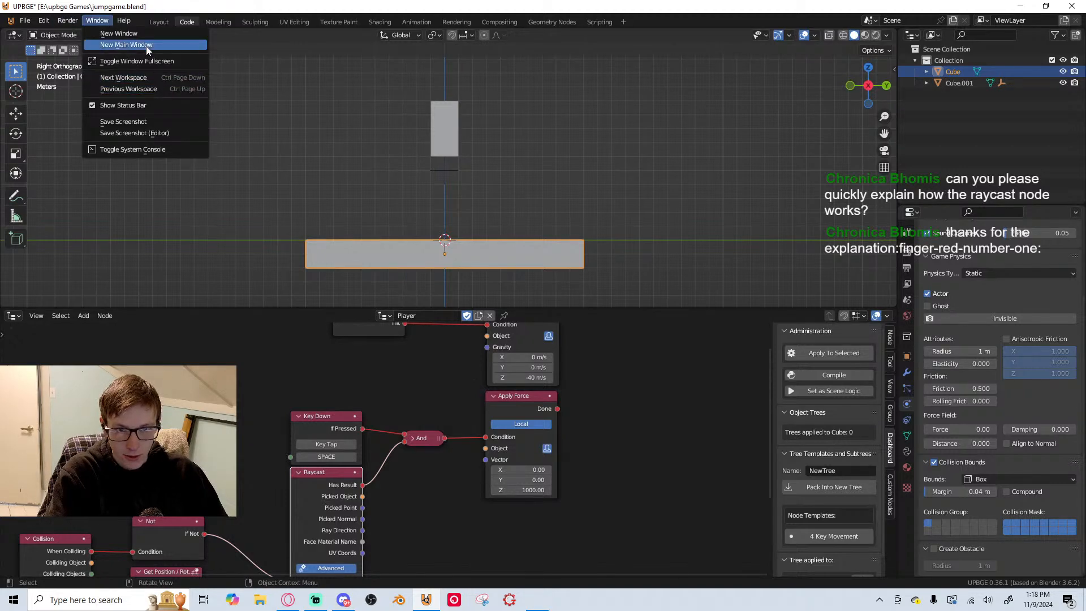
{"action": "left_click", "coordinate": [155, 149]}
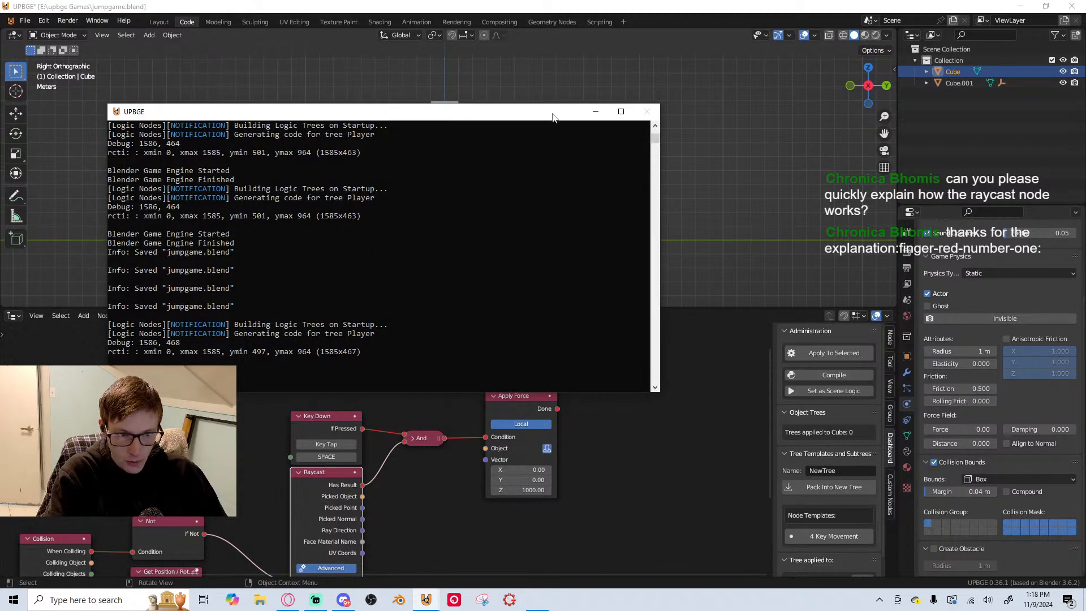
{"action": "left_click", "coordinate": [594, 113]}
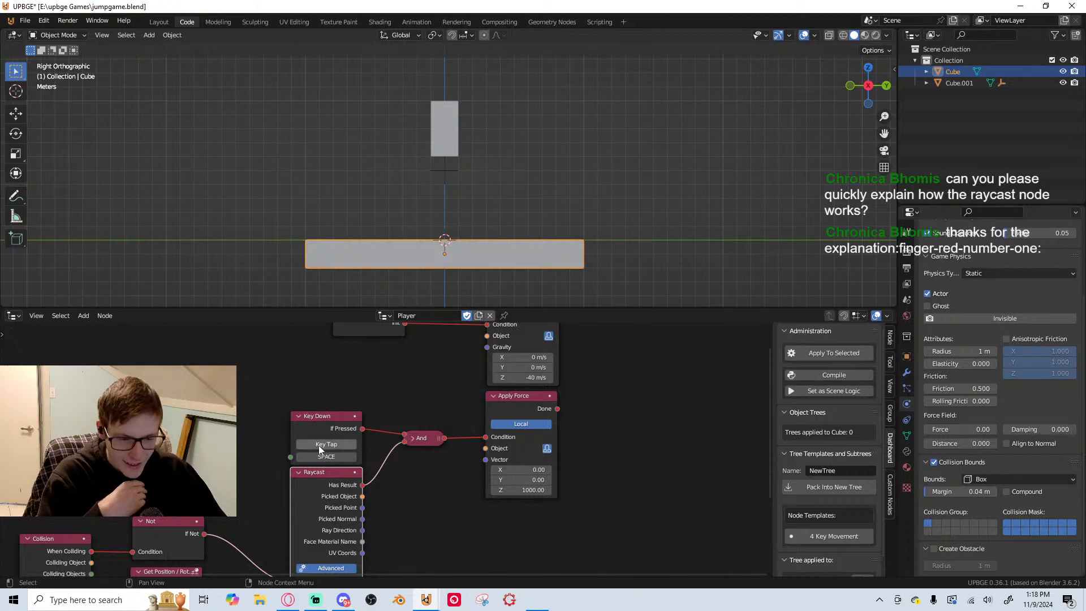
Enter Ground as the Collision node's Property and copy the name
{"action": "scroll", "coordinate": [317, 396], "scroll_direction": "down", "scroll_amount": 2}
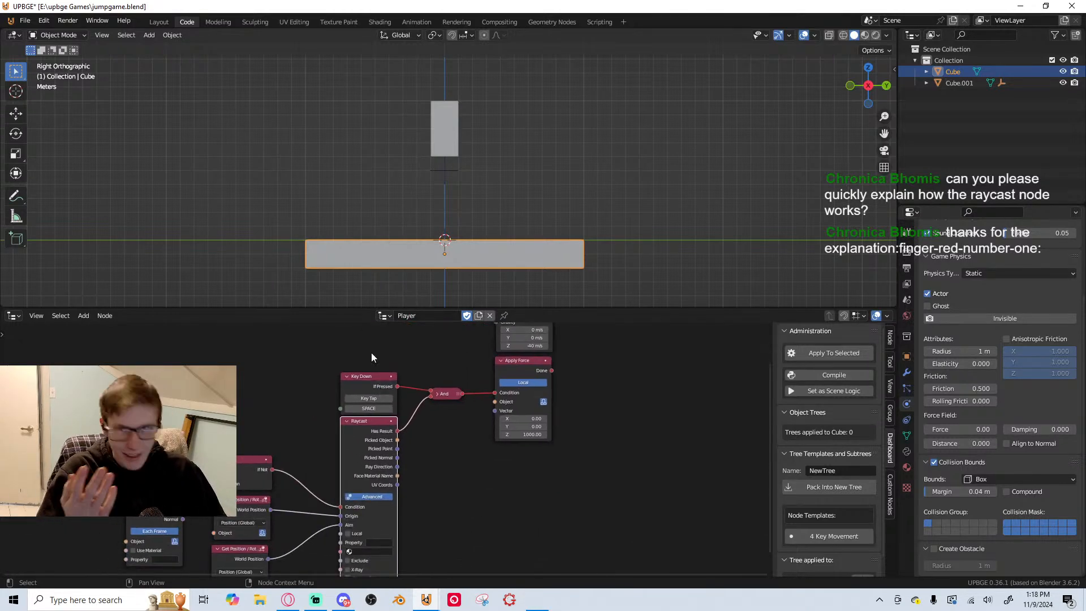
{"action": "mouse_move", "coordinate": [376, 398]}
{"action": "middle_mouse_down"}
{"action": "mouse_move", "coordinate": [379, 352]}
{"action": "mouse_move", "coordinate": [378, 391]}
{"action": "middle_mouse_up"}
{"action": "scroll", "coordinate": [376, 369], "scroll_direction": "up", "scroll_amount": 3}
{"action": "scroll", "coordinate": [377, 382], "scroll_direction": "up", "scroll_amount": 1}
{"action": "scroll", "coordinate": [378, 363], "scroll_direction": "down", "scroll_amount": 3}
{"action": "left_click", "coordinate": [244, 367]}
{"action": "middle_click_drag", "start_coordinate": [245, 367], "coordinate": [287, 323]}
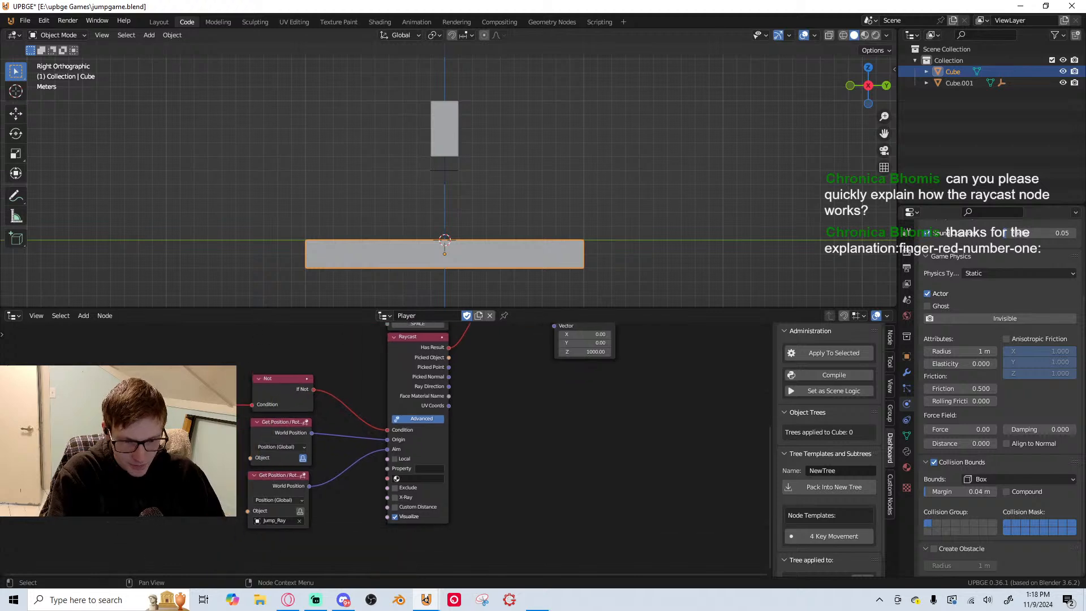
{"action": "scroll", "coordinate": [224, 484], "scroll_direction": "up", "scroll_amount": 3}
{"action": "middle_click_drag", "start_coordinate": [223, 487], "coordinate": [380, 449]}
{"action": "scroll", "coordinate": [380, 450], "scroll_direction": "up", "scroll_amount": 3}
{"action": "left_click", "coordinate": [325, 450]}
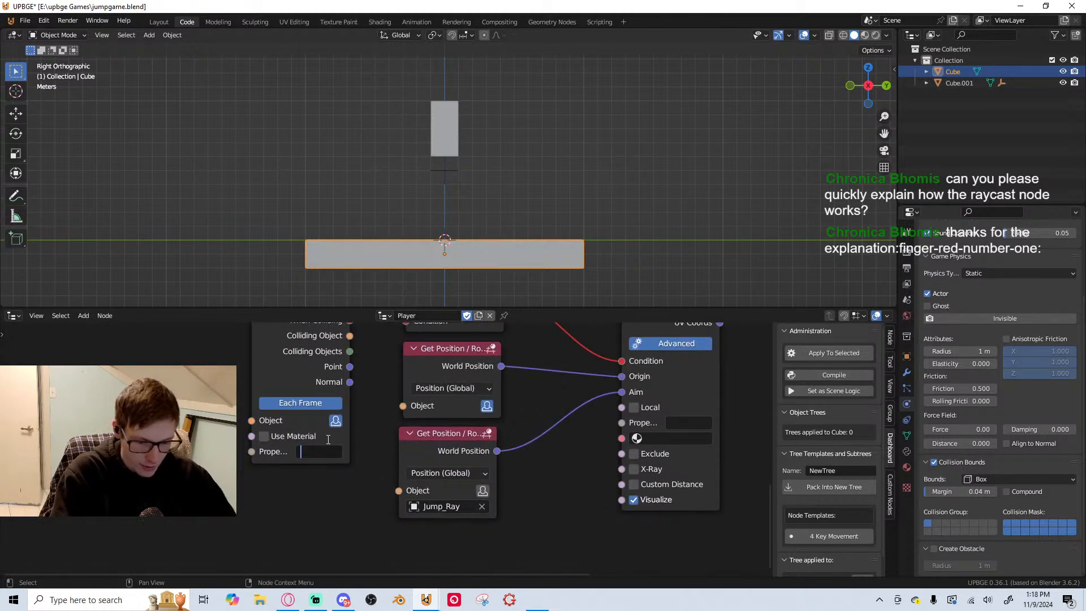
{"action": "type", "text": "Go"}
{"action": "type", "text": "ou"}
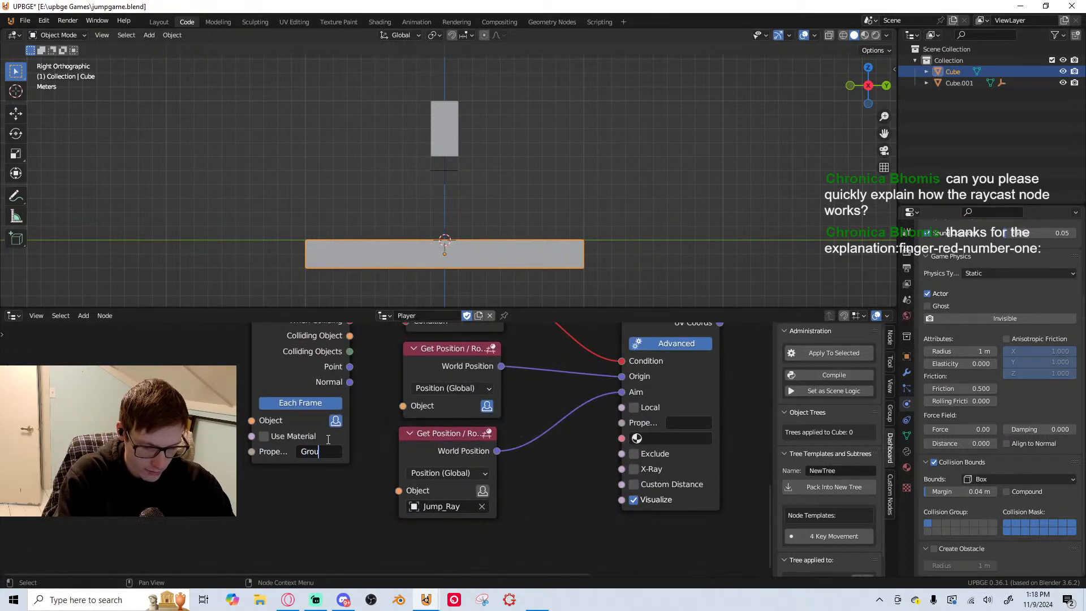
{"action": "type", "text": "nd"}
{"action": "key", "text": "ctrl+a"}
{"action": "key", "text": "ctrl+c"}
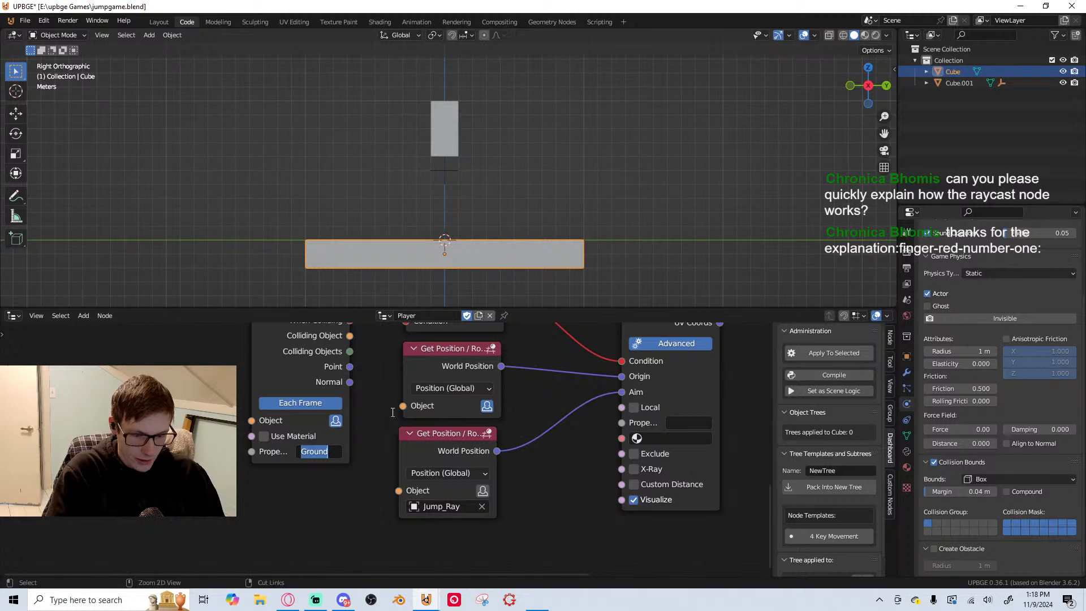
{"action": "key", "text": "Return"}
Add a game property to the ground platform and name it Ground using the copied text
{"action": "left_click", "coordinate": [907, 451]}
{"action": "left_click", "coordinate": [996, 399]}
{"action": "left_click", "coordinate": [952, 417]}
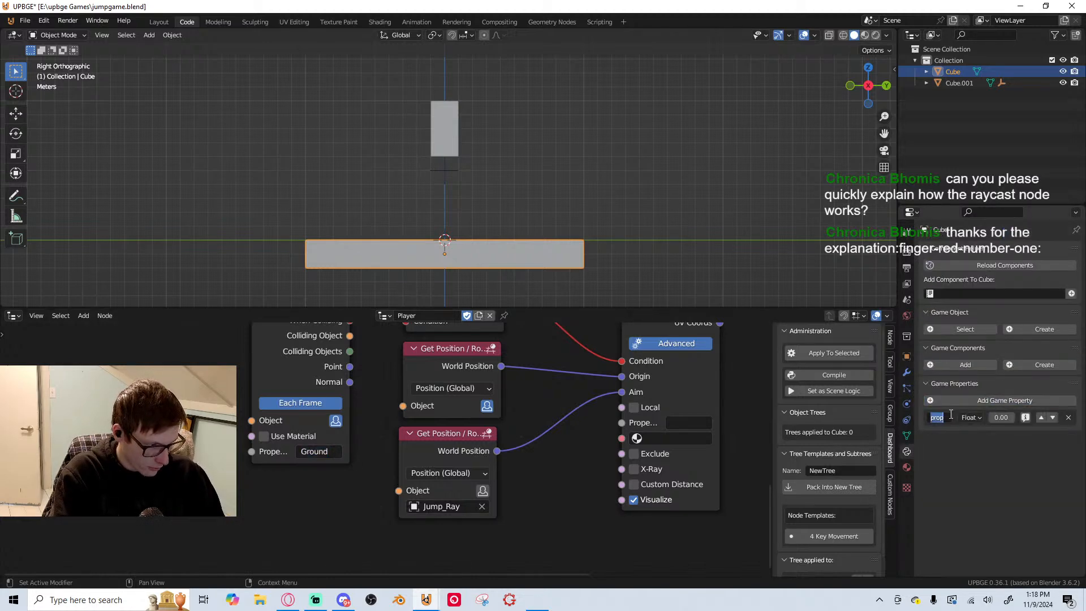
{"action": "key", "text": "ctrl+v"}
{"action": "key", "text": "Return"}
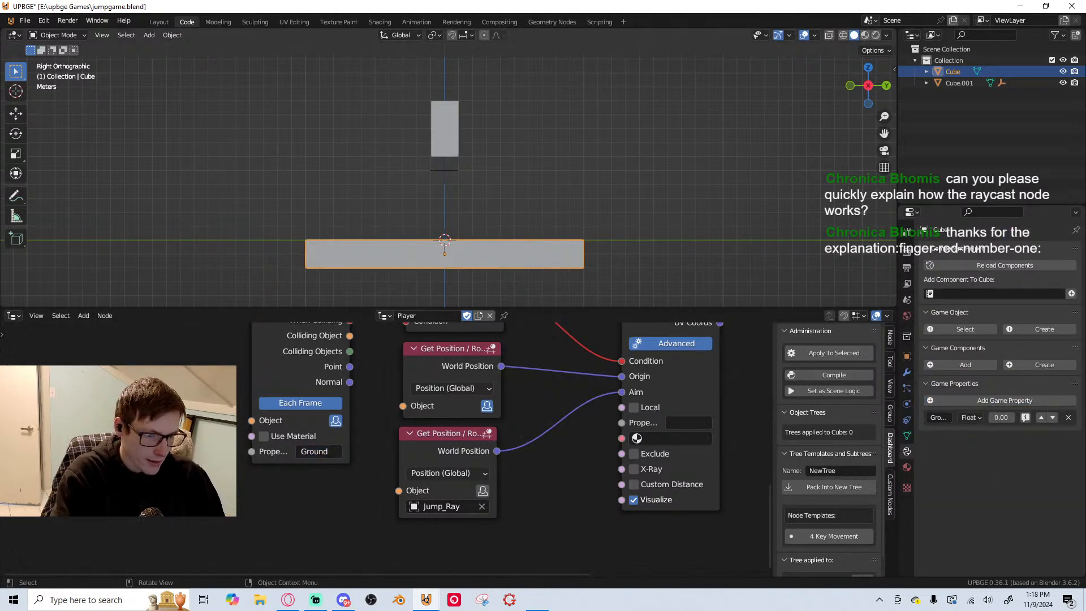
Test-run the game to check the Ground detection, trying a lower position for the Jump_Ray empty between runs
{"action": "key", "text": "p"}
{"action": "key", "text": "Escape"}
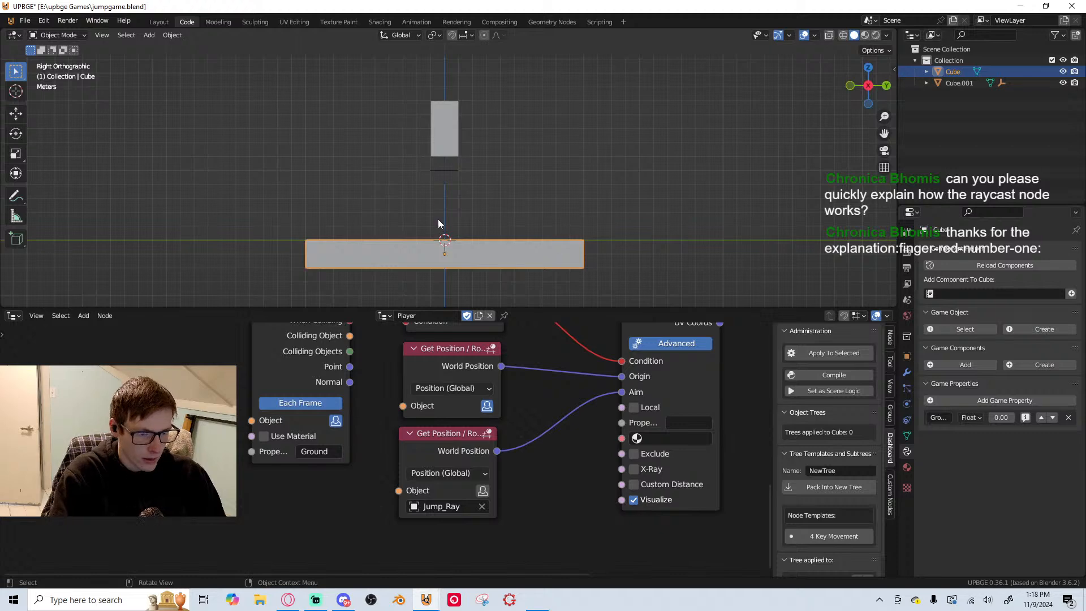
{"action": "left_click", "coordinate": [446, 171]}
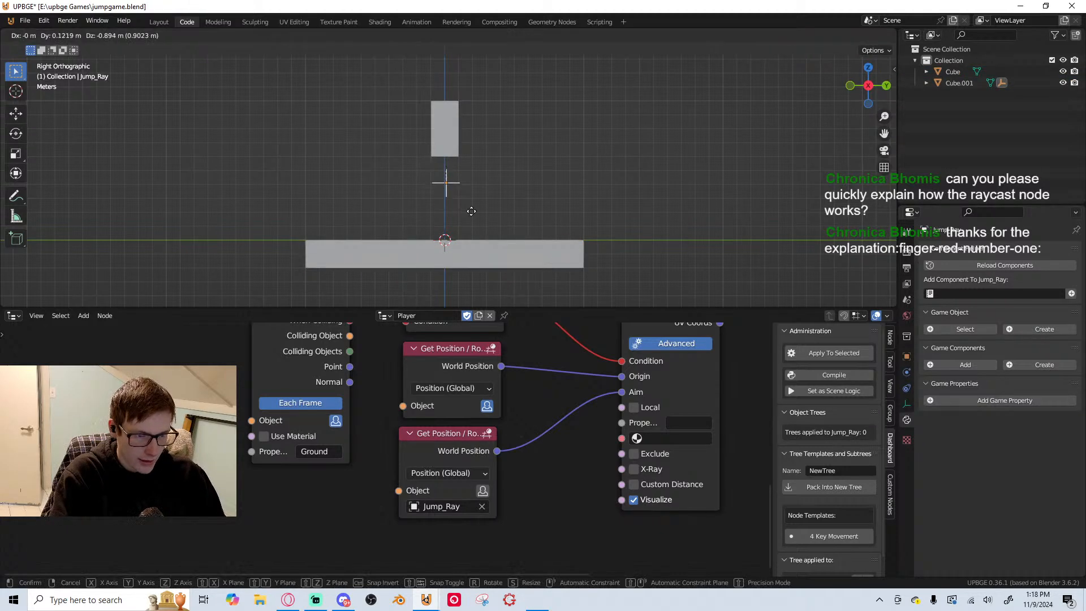
{"action": "key", "text": "p"}
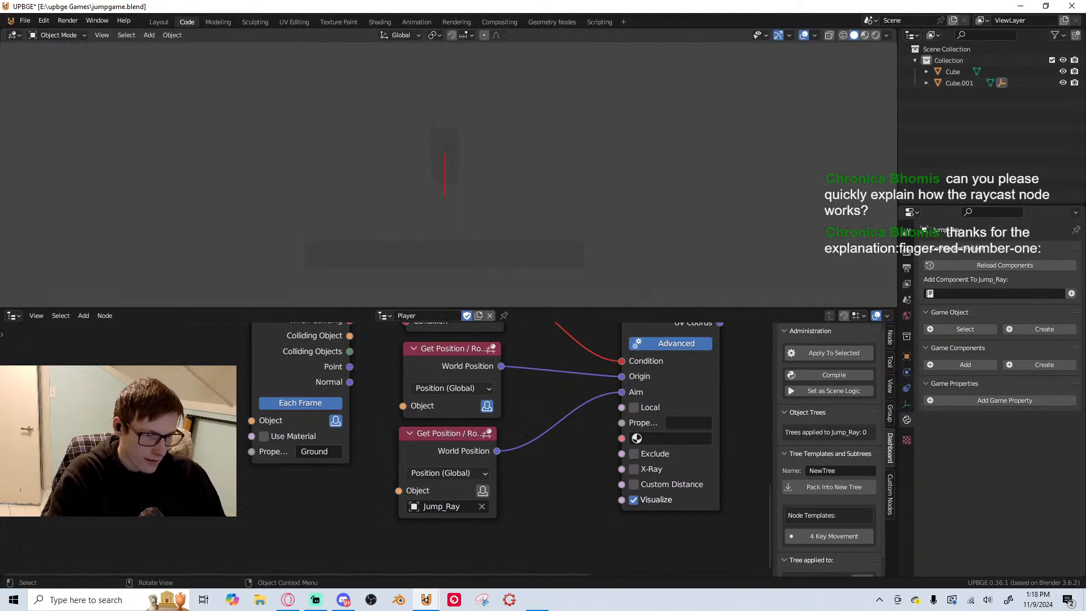
{"action": "key", "text": "Escape"}
{"action": "scroll", "coordinate": [578, 405], "scroll_direction": "down", "scroll_amount": 3}
{"action": "middle_click_drag", "start_coordinate": [578, 406], "coordinate": [460, 548]}
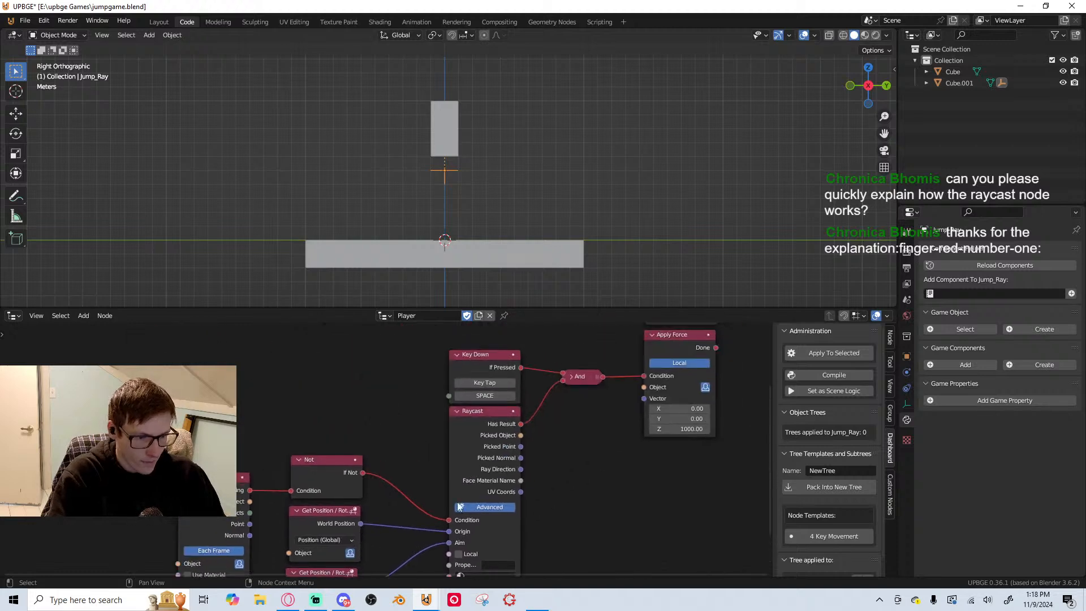
Check the system console for logic node output from the last test run, and minimize it
{"action": "middle_click_drag", "start_coordinate": [598, 460], "coordinate": [449, 502]}
{"action": "scroll", "coordinate": [473, 480], "scroll_direction": "down", "scroll_amount": 2}
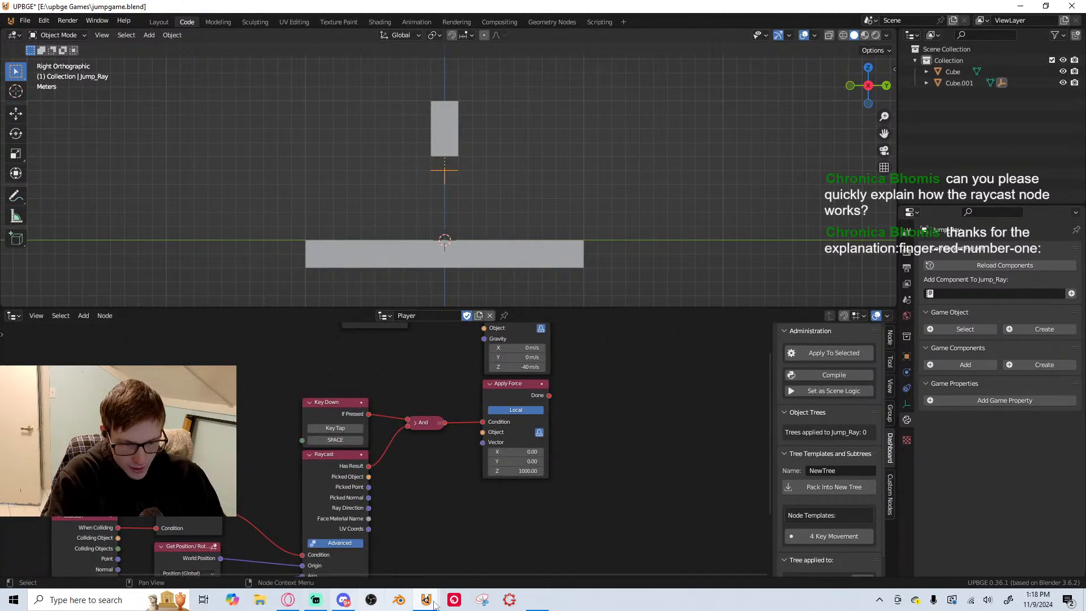
{"action": "mouse_move", "coordinate": [426, 600]}
{"action": "left_click", "coordinate": [450, 552]}
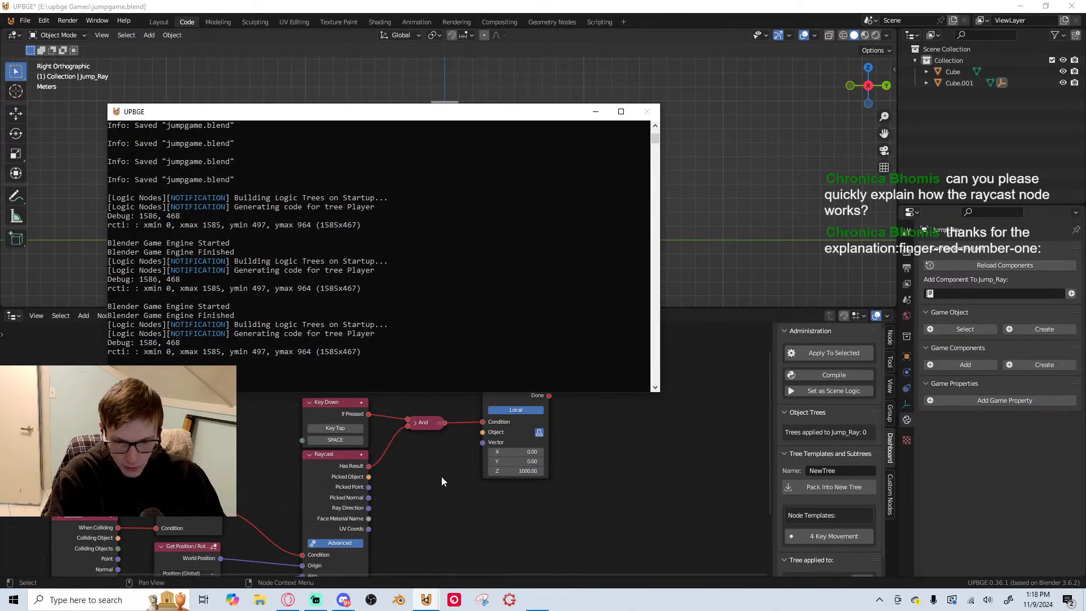
{"action": "left_click", "coordinate": [595, 111]}
Examine the Player node tree from the Key Down and Raycast nodes back to the Not and Get Position inputs
{"action": "middle_click_drag", "start_coordinate": [393, 398], "coordinate": [413, 459]}
{"action": "scroll", "coordinate": [364, 352], "scroll_direction": "down", "scroll_amount": 1}
{"action": "scroll", "coordinate": [364, 353], "scroll_direction": "up", "scroll_amount": 3}
{"action": "middle_click_drag", "start_coordinate": [356, 383], "coordinate": [365, 411]}
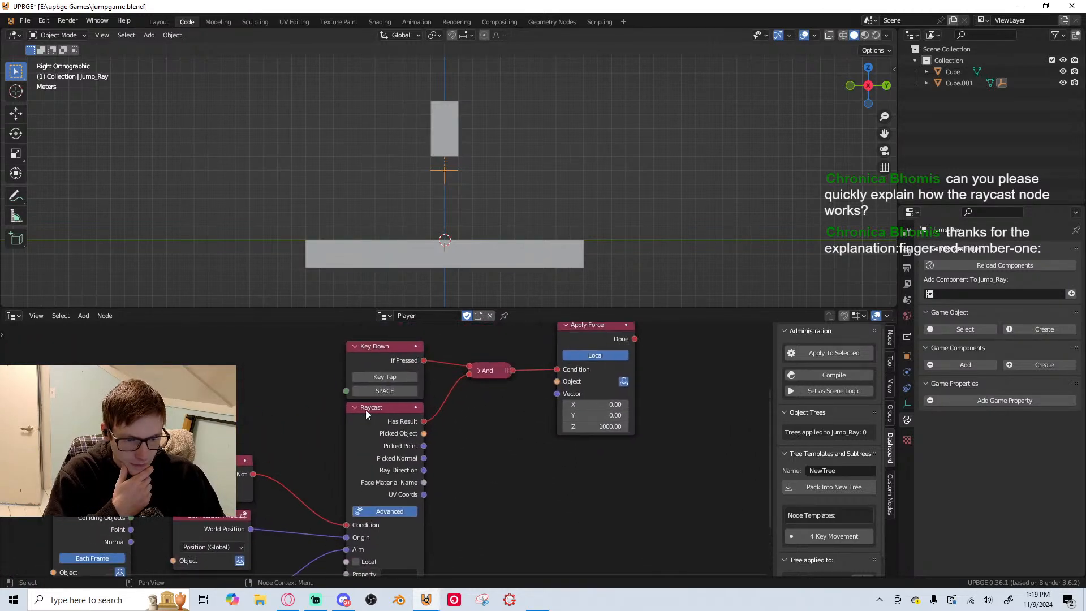
{"action": "middle_click_drag", "start_coordinate": [475, 366], "coordinate": [390, 469]}
{"action": "middle_click_drag", "start_coordinate": [195, 501], "coordinate": [321, 358]}
{"action": "scroll", "coordinate": [266, 365], "scroll_direction": "up", "scroll_amount": 1}
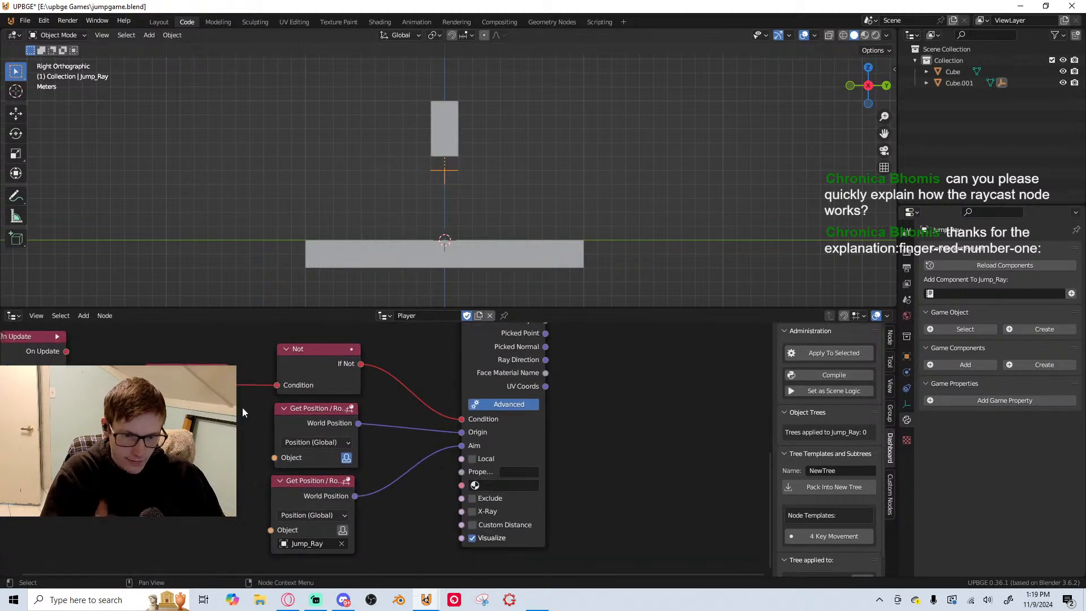
{"action": "middle_click_drag", "start_coordinate": [358, 479], "coordinate": [351, 415]}
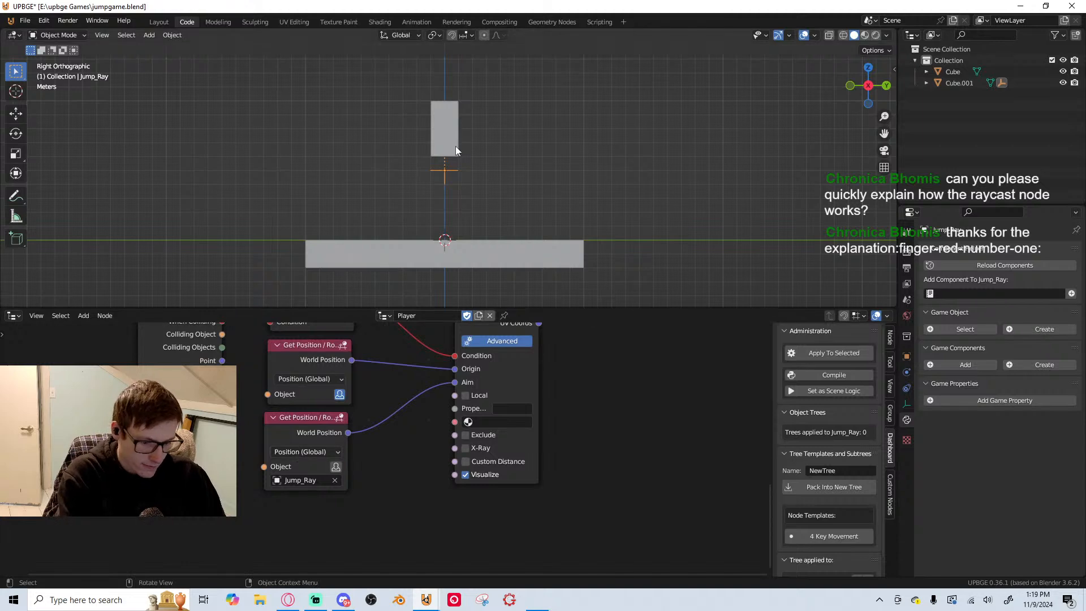
Test-run the game, try the Jump_Ray empty up and to the side of the player, and run it again
{"action": "key", "text": "p"}
{"action": "key", "text": "Escape"}
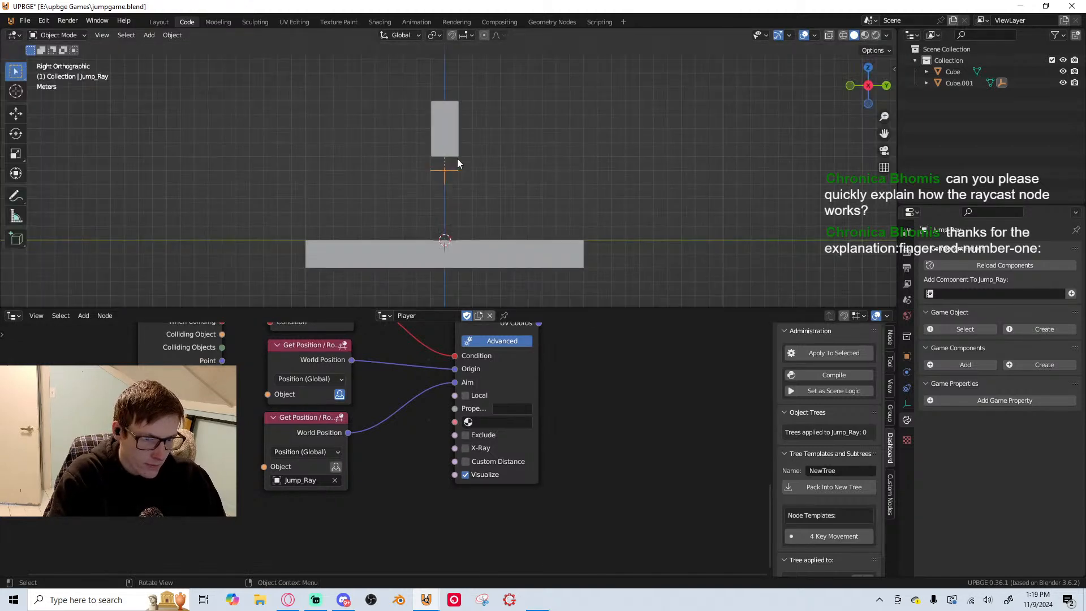
{"action": "key", "text": "g"}
{"action": "left_click", "coordinate": [524, 163]}
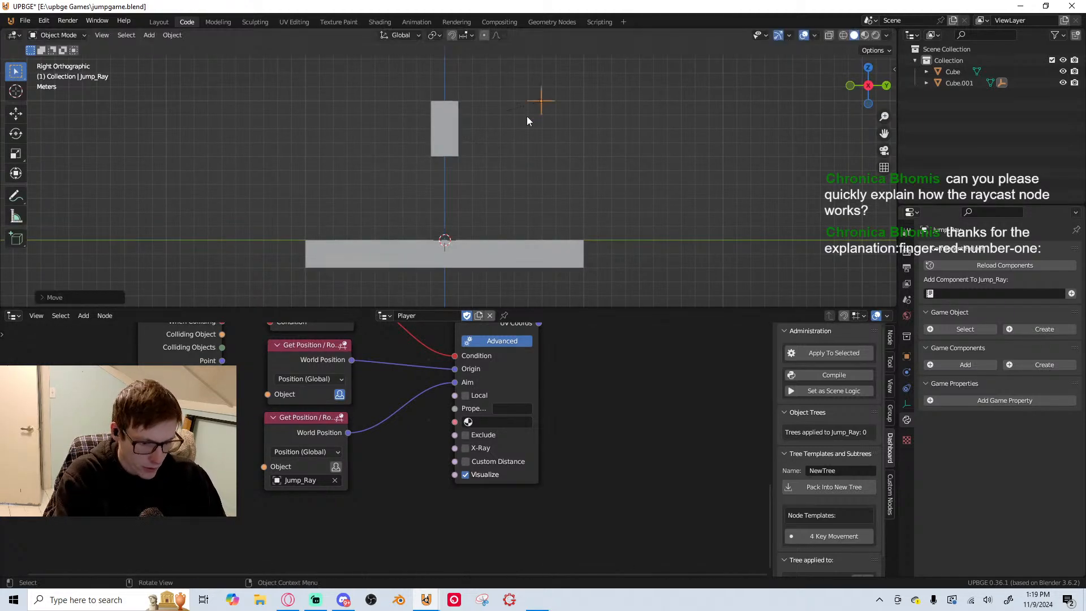
{"action": "key", "text": "p"}
{"action": "key", "text": "Escape"}
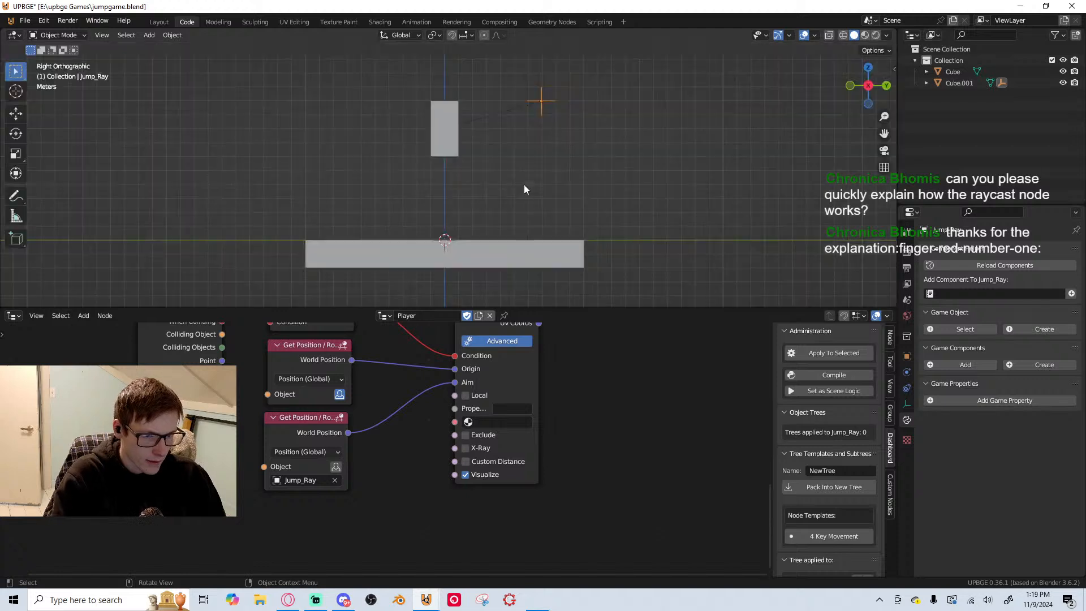
Connect the Collision node's When Colliding output directly to the Raycast Condition, bypassing the Not node, and test-run the game
{"action": "middle_click_drag", "start_coordinate": [211, 400], "coordinate": [237, 506]}
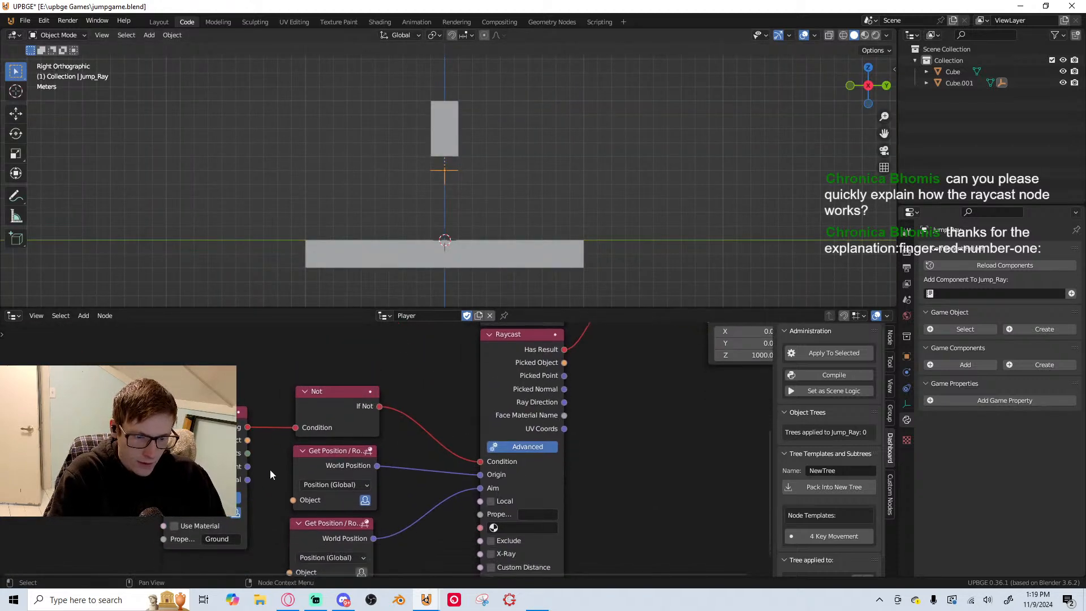
{"action": "left_click_drag", "start_coordinate": [296, 431], "coordinate": [480, 461]}
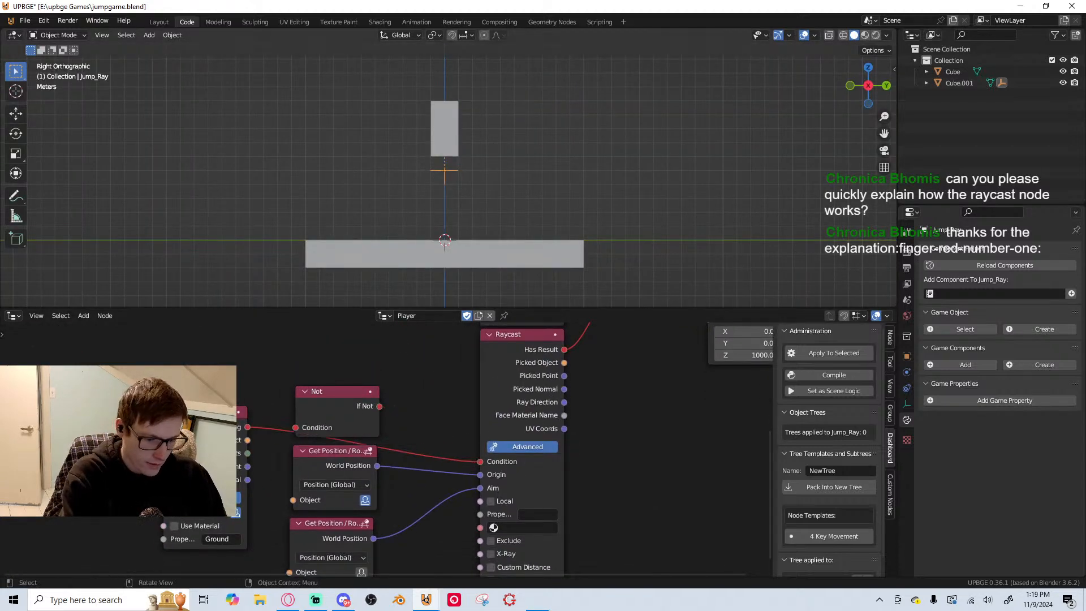
{"action": "key", "text": "p"}
{"action": "key", "text": "Escape"}
{"action": "key", "text": "o"}
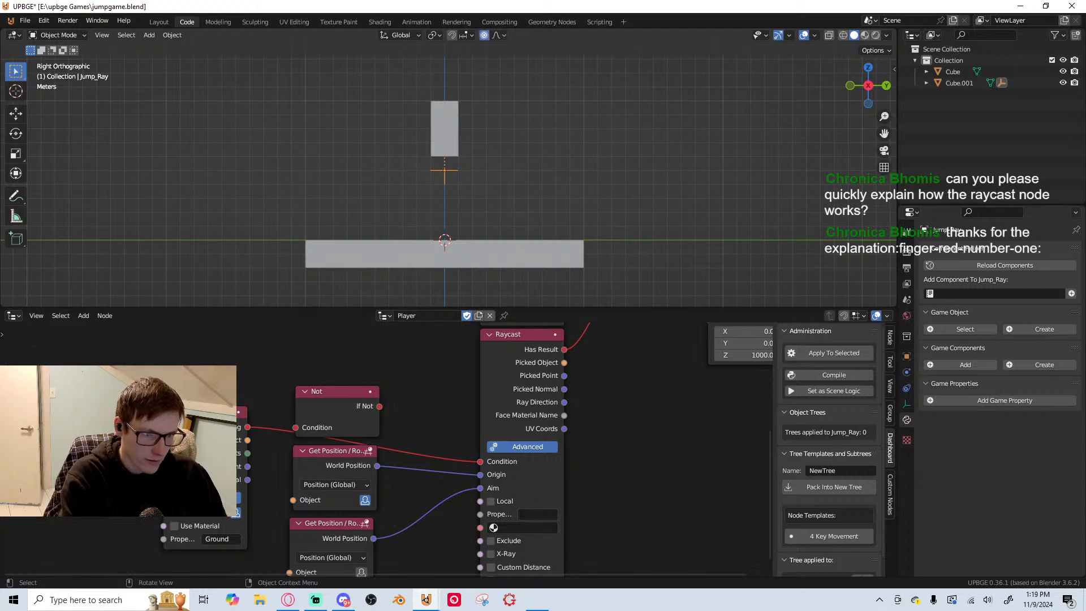
{"action": "key", "text": "p"}
{"action": "key", "text": "Escape"}
Test-run the game from an angled perspective view, in Solid and in Material Preview shading, to check the ray
{"action": "middle_click_drag", "start_coordinate": [530, 206], "coordinate": [552, 215]}
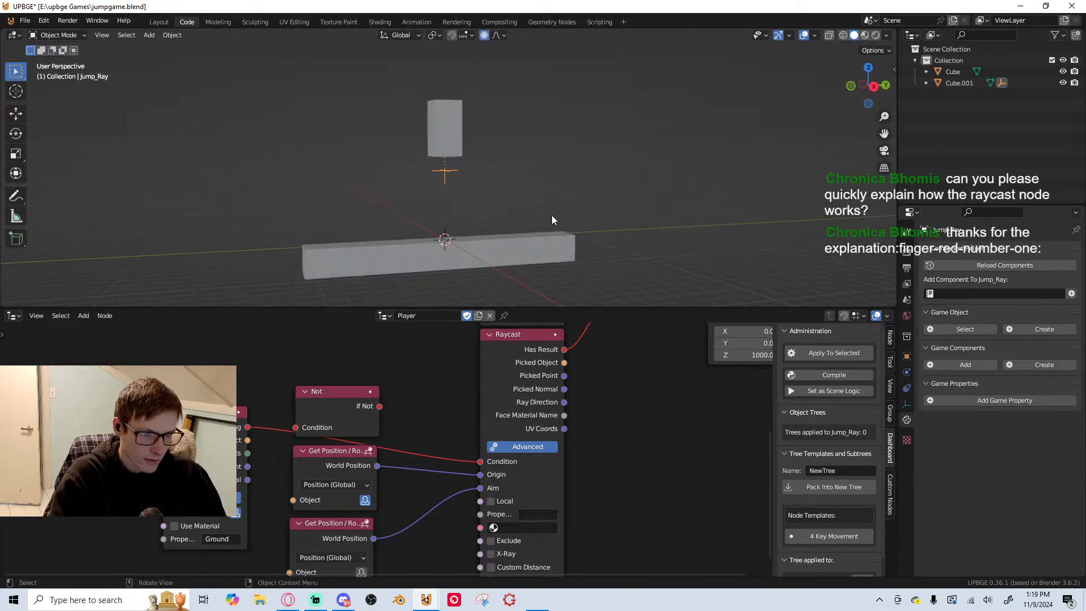
{"action": "scroll", "coordinate": [552, 216], "scroll_direction": "down", "scroll_amount": 2}
{"action": "key", "text": "p"}
{"action": "key", "text": "Escape"}
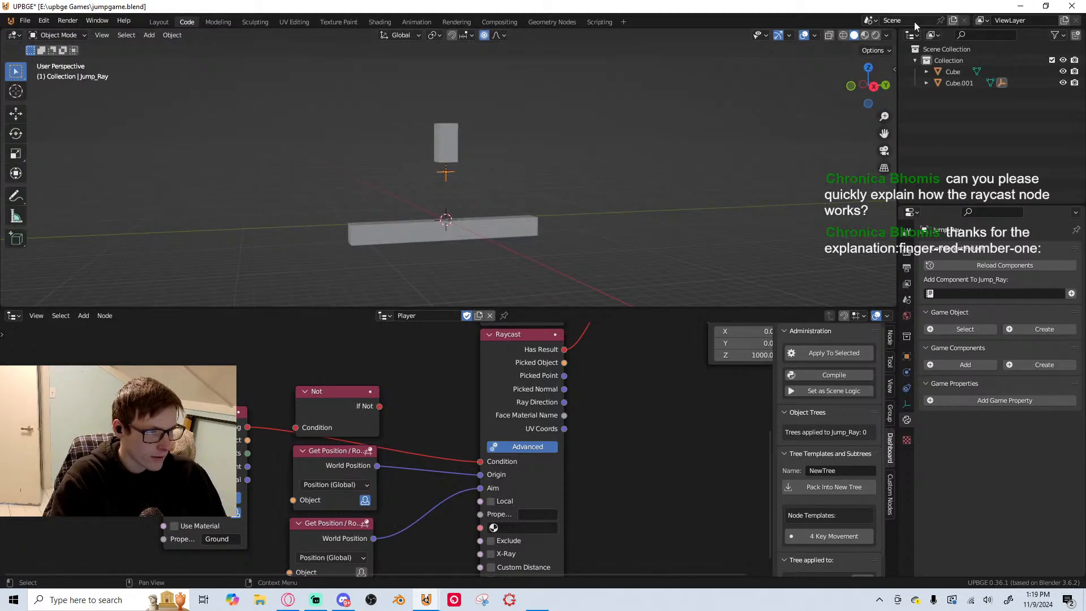
{"action": "left_click", "coordinate": [865, 35]}
{"action": "key", "text": "p"}
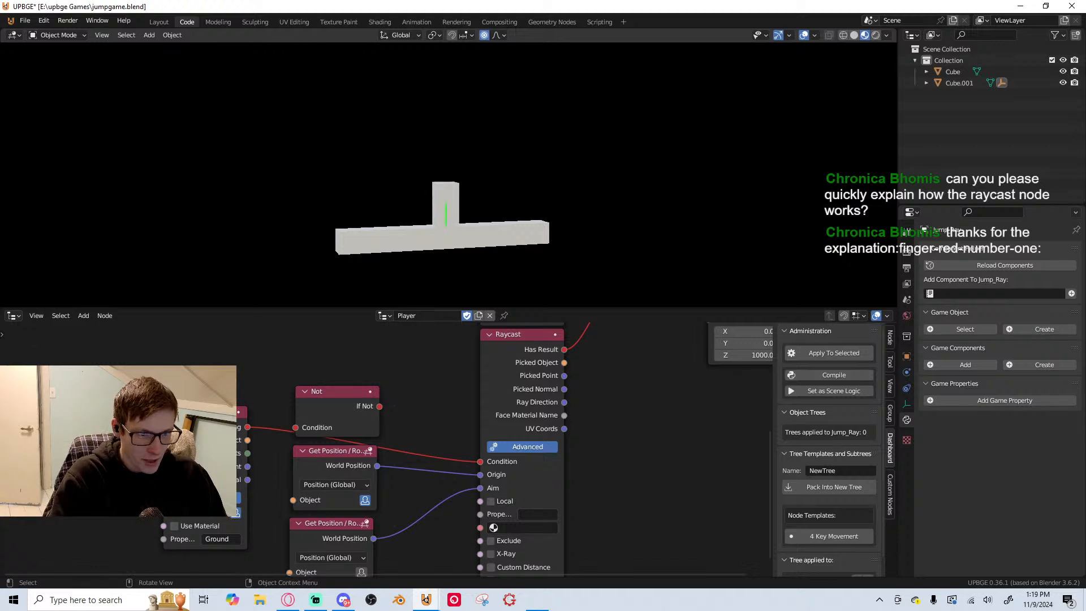
{"action": "key", "text": "Escape"}
Switch the viewport to Rendered shading and add a Sun light to the scene
{"action": "key", "text": "KP_3"}
{"action": "scroll", "coordinate": [480, 199], "scroll_direction": "up", "scroll_amount": 3}
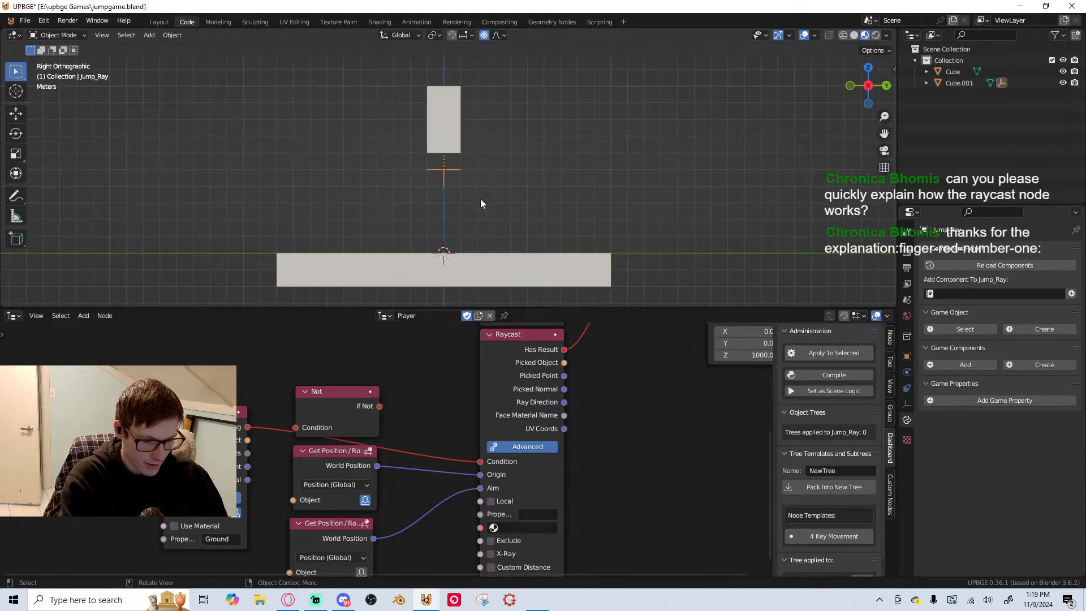
{"action": "key", "text": "shift+a"}
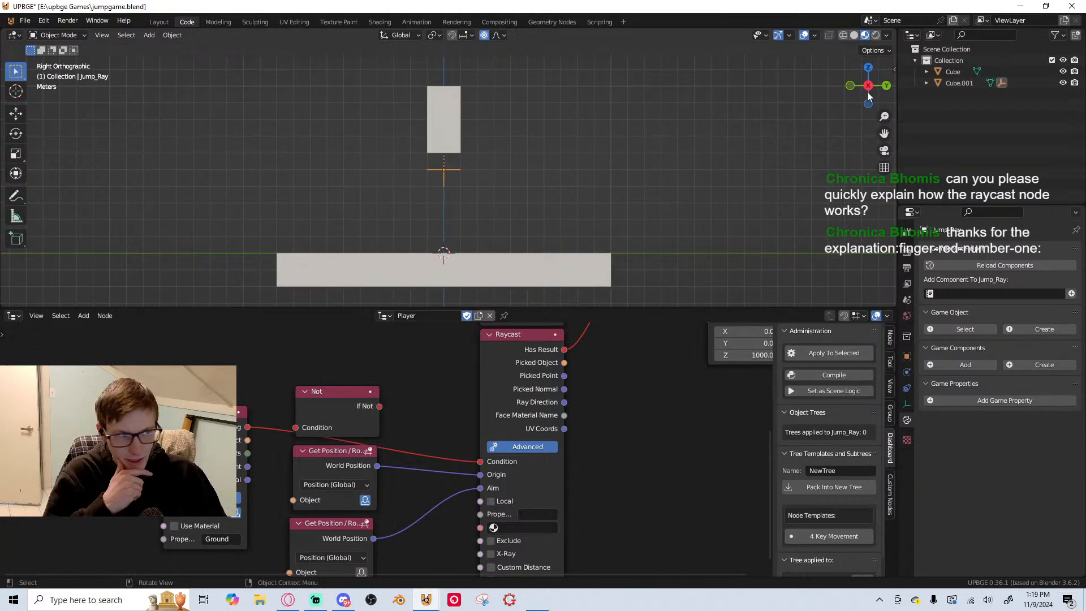
{"action": "left_click", "coordinate": [877, 35]}
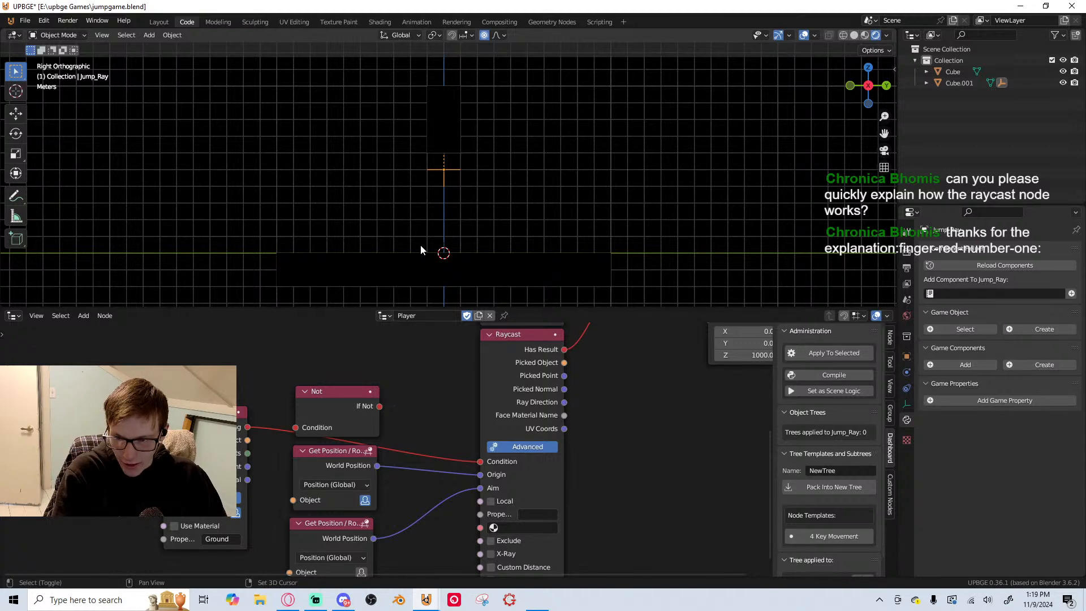
{"action": "key", "text": "shift+a"}
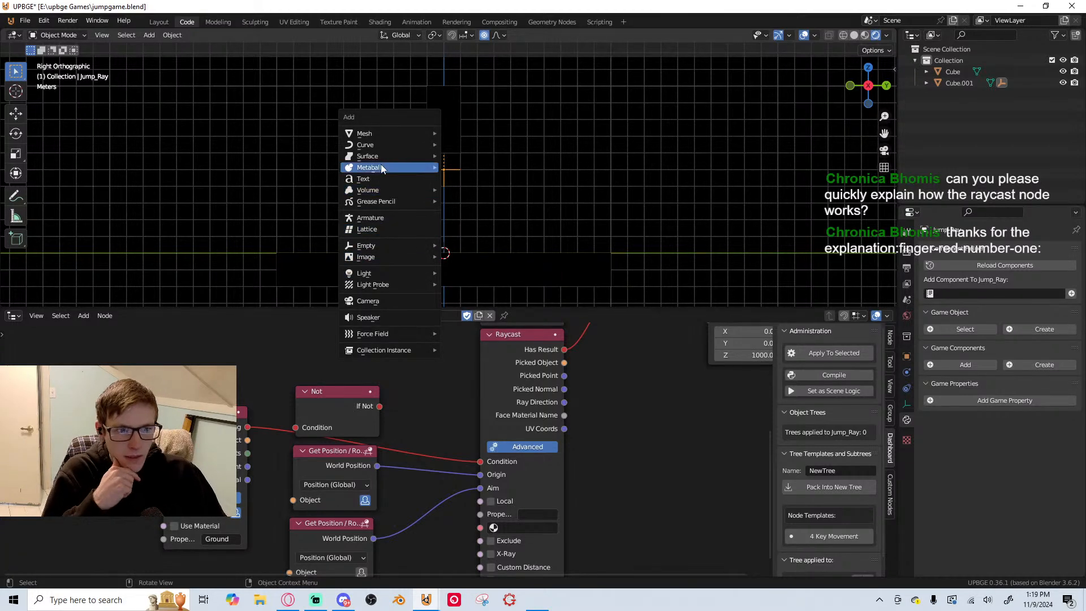
{"action": "mouse_move", "coordinate": [396, 273]}
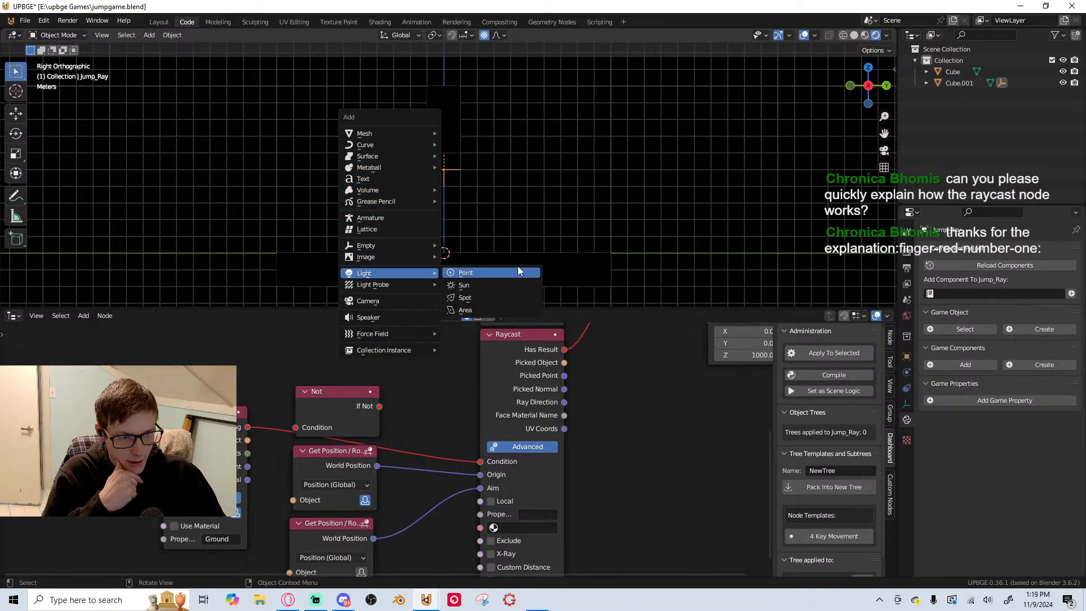
{"action": "left_click", "coordinate": [490, 283]}
Move the Sun light up beside the player and rotate it to light the platform
{"action": "middle_click_drag", "start_coordinate": [510, 242], "coordinate": [568, 232]}
{"action": "key", "text": "g"}
{"action": "left_click", "coordinate": [850, 50]}
{"action": "key", "text": "r"}
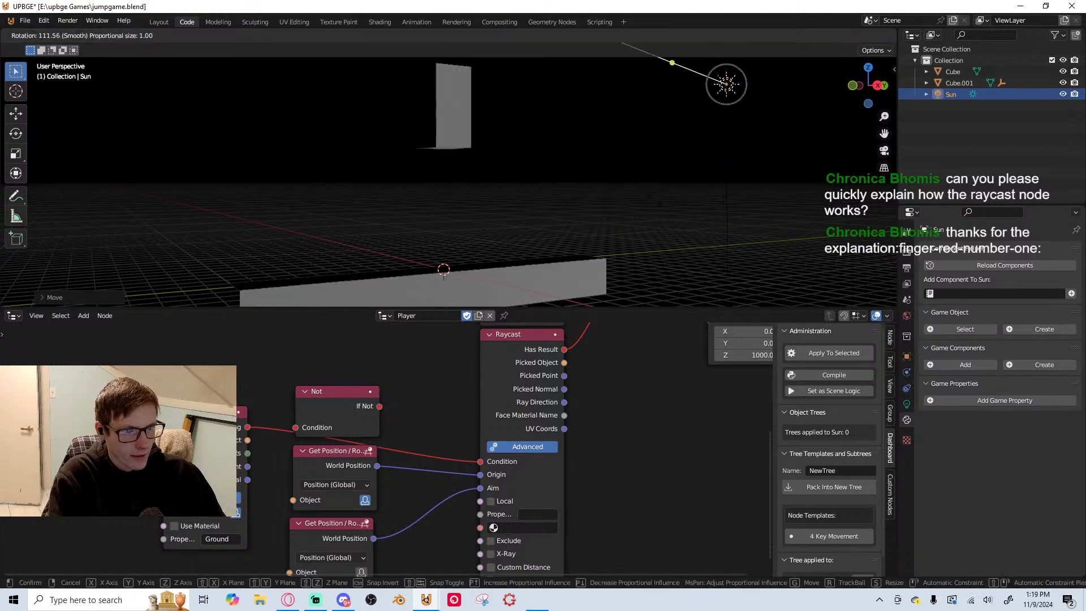
{"action": "left_click", "coordinate": [462, 269]}
{"action": "middle_click_drag", "start_coordinate": [462, 269], "coordinate": [611, 266]}
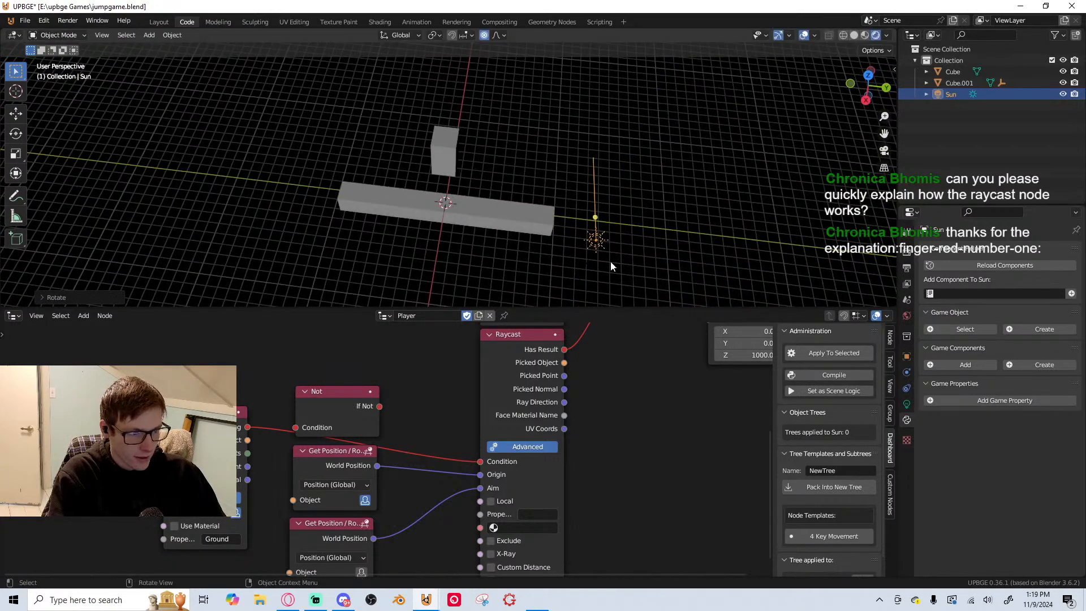
Create a new world and set its background color to a dark teal with hue 0.531, saturation 0.541 and value 0.084
{"action": "left_click", "coordinate": [907, 316]}
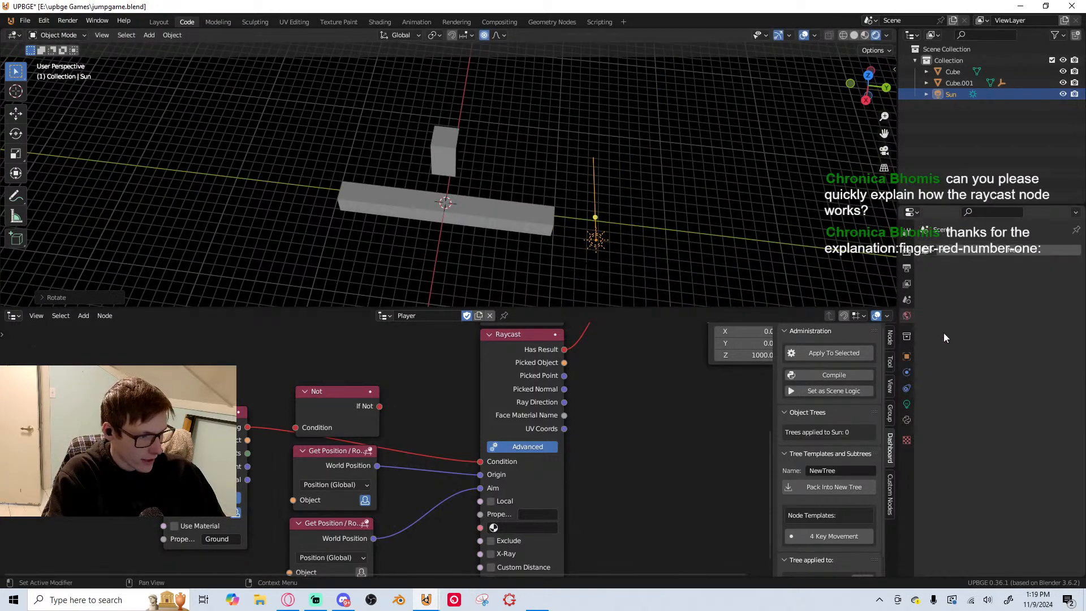
{"action": "left_click", "coordinate": [933, 251]}
{"action": "left_click", "coordinate": [955, 267]}
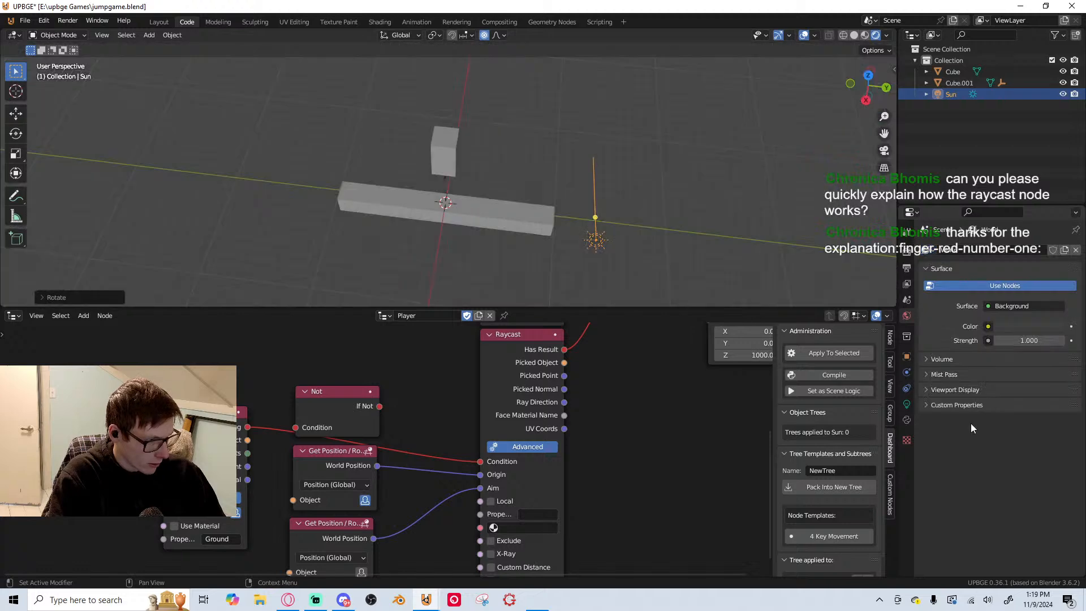
{"action": "left_click", "coordinate": [1030, 327]}
{"action": "left_click_drag", "start_coordinate": [1052, 227], "coordinate": [1018, 219]}
{"action": "left_click", "coordinate": [1010, 218]}
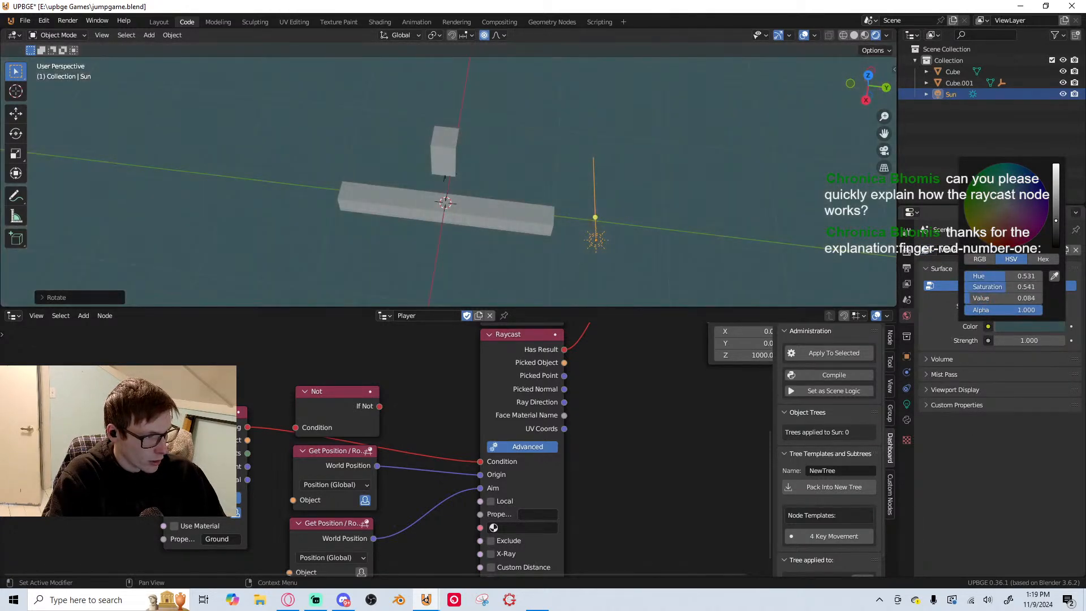
Save the file and test-run the game from the right orthographic view
{"action": "key", "text": "ctrl+s"}
{"action": "key", "text": "KP_3"}
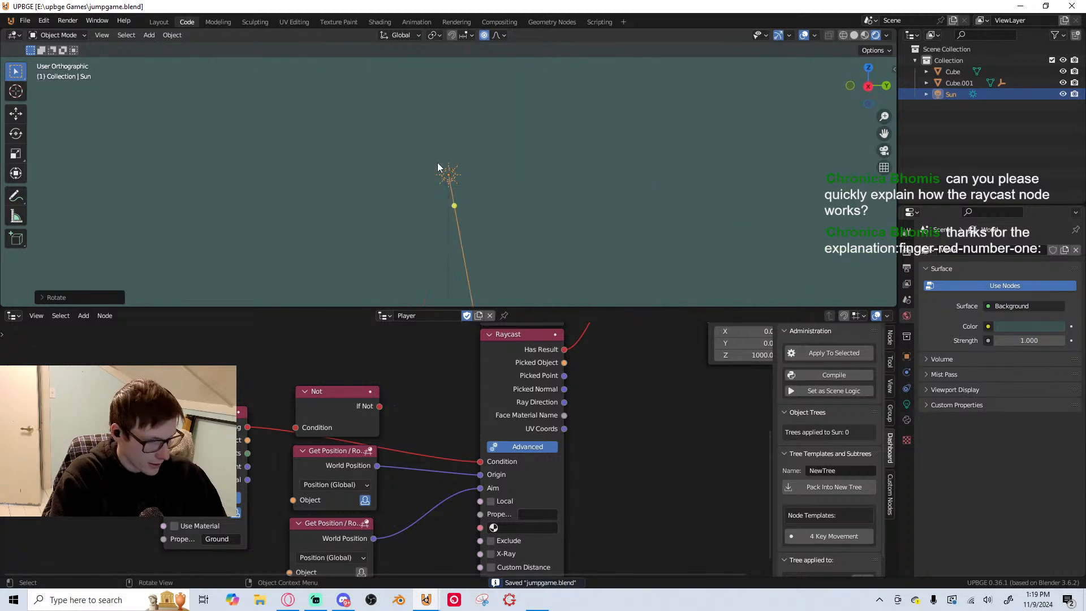
{"action": "middle_click_drag", "start_coordinate": [394, 237], "coordinate": [496, 198], "text": "shift"}
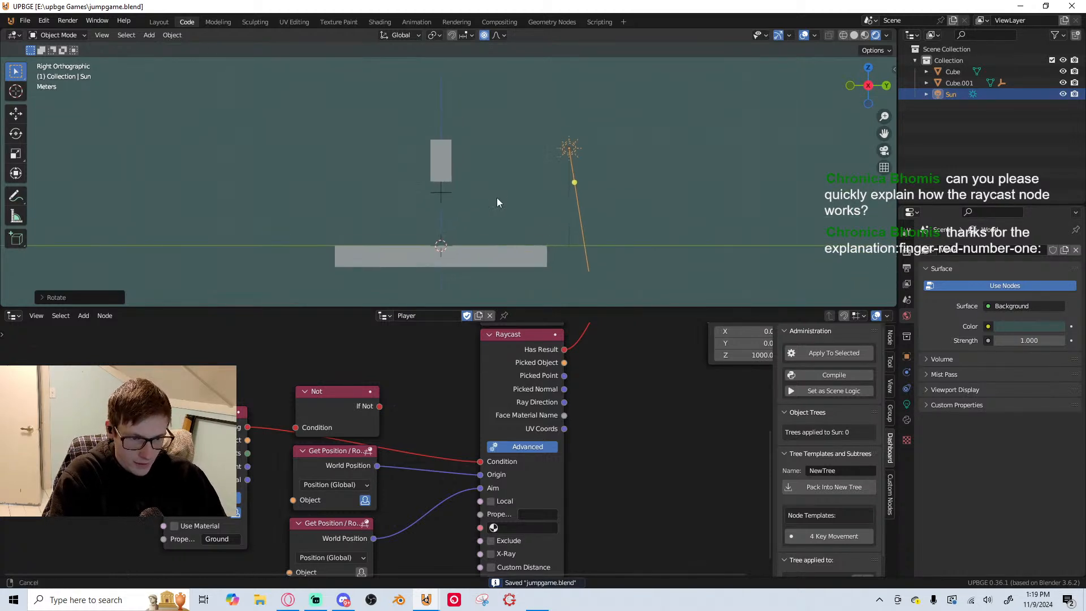
{"action": "key", "text": "p"}
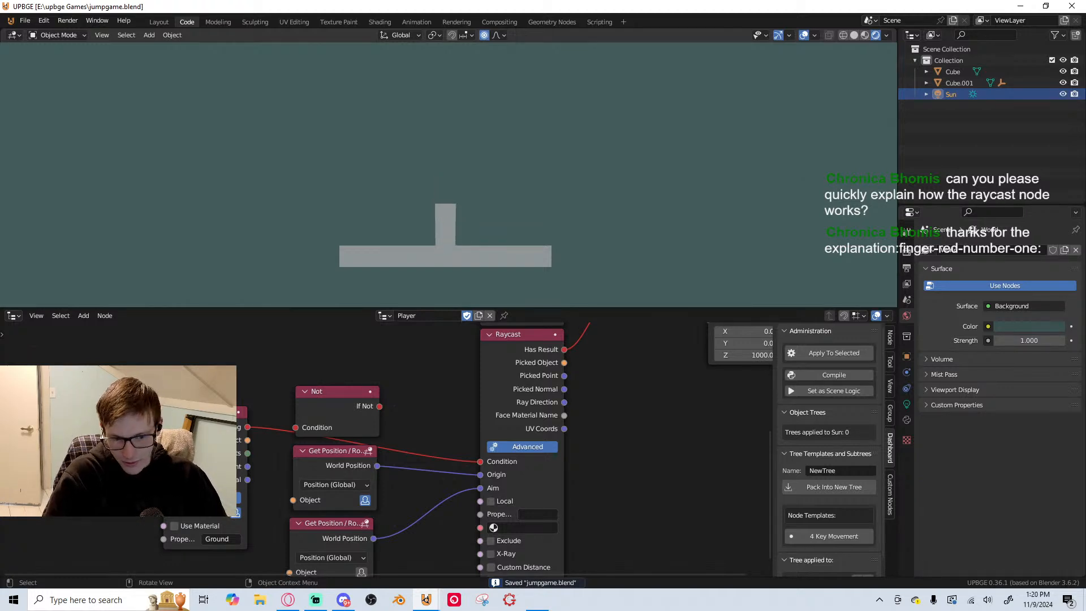
{"action": "key", "text": "Escape"}
Delete the Not node, link When Colliding to the Raycast Condition again, and move the Collision node above the Get Position nodes
{"action": "key", "text": "x"}
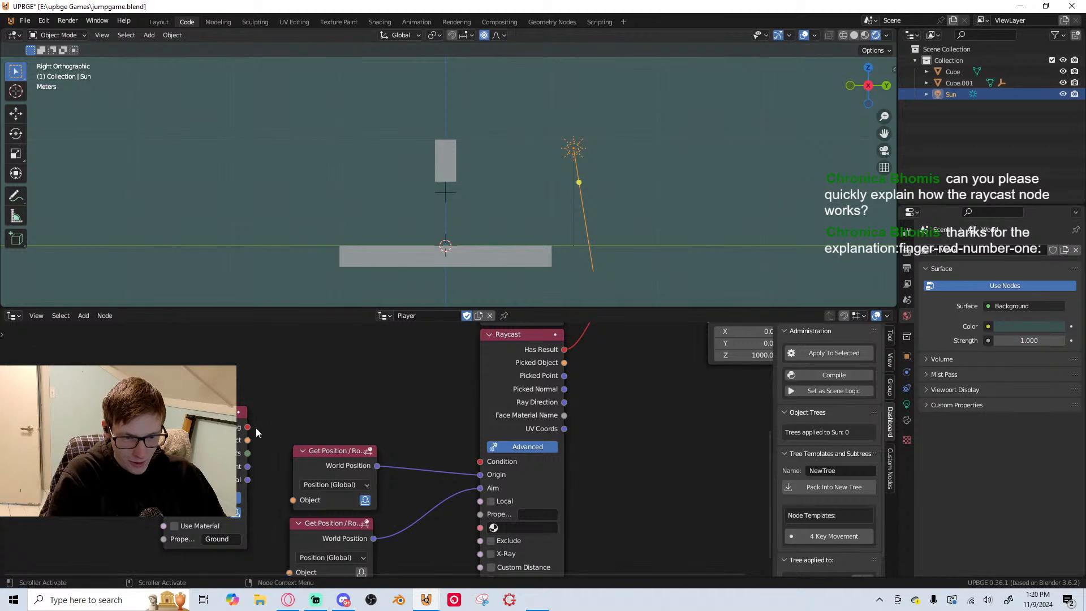
{"action": "left_click_drag", "start_coordinate": [248, 427], "coordinate": [480, 461]}
{"action": "key", "text": "g"}
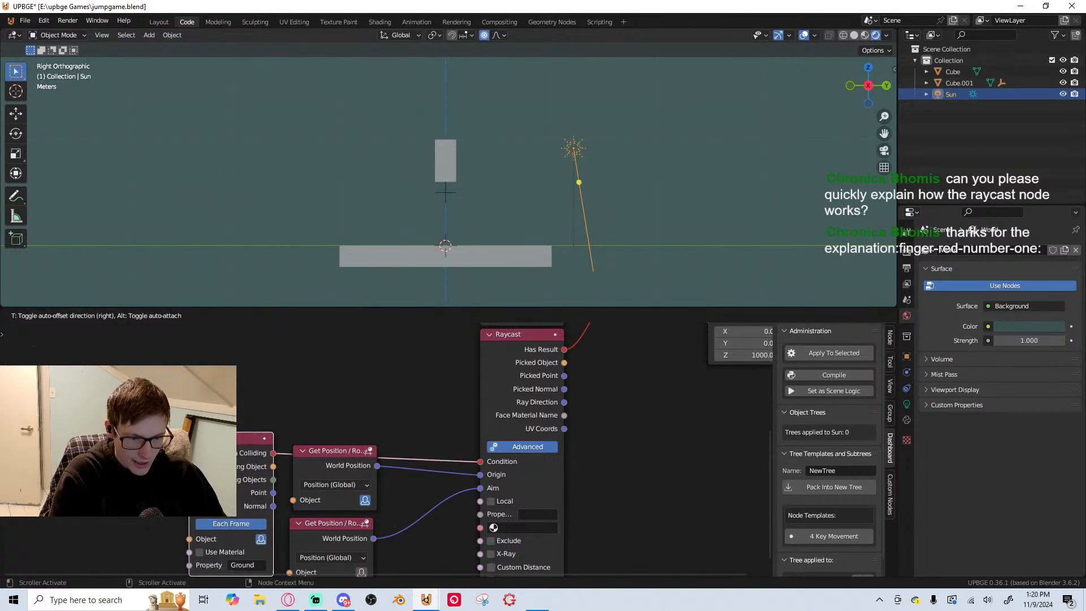
{"action": "left_click_drag", "start_coordinate": [211, 440], "coordinate": [232, 374]}
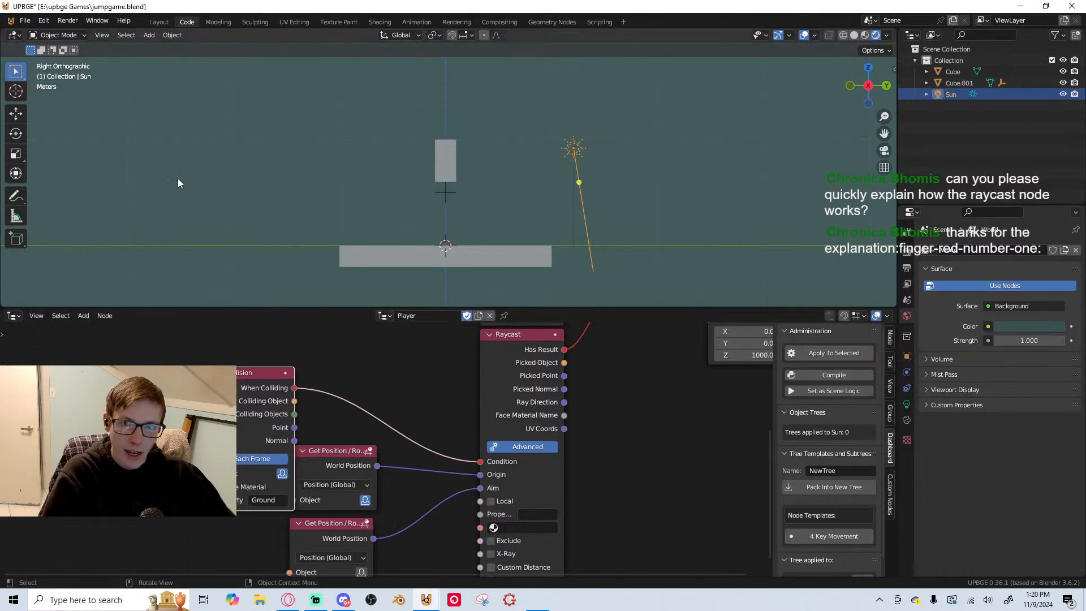
Line up the Collision node and both Get Position nodes in one column beside the Raycast node
{"action": "scroll", "coordinate": [413, 410], "scroll_direction": "down", "scroll_amount": 2}
{"action": "middle_click_drag", "start_coordinate": [406, 381], "coordinate": [304, 409]}
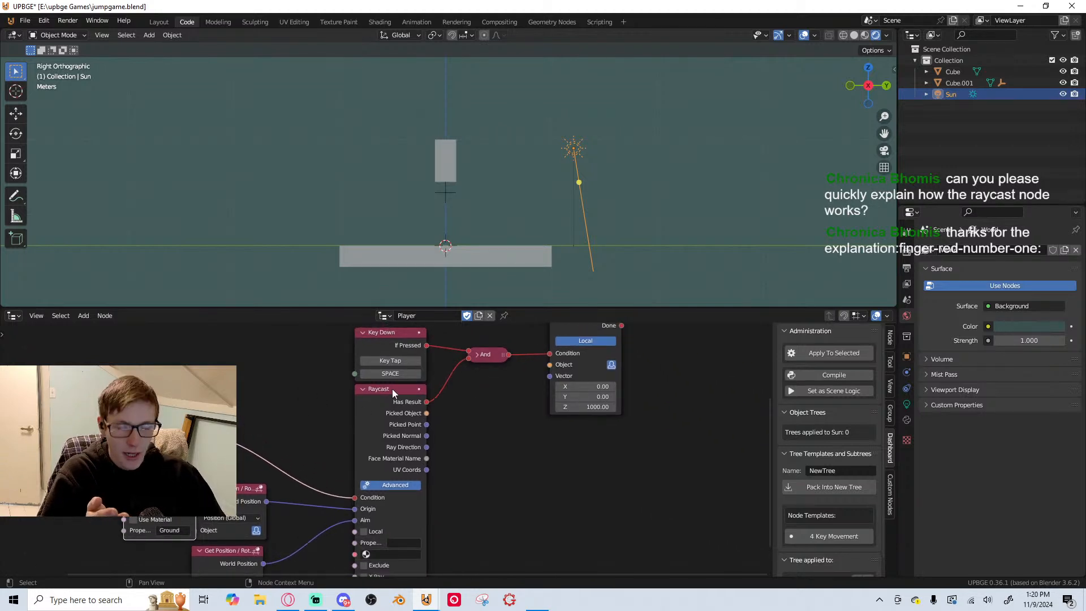
{"action": "middle_click_drag", "start_coordinate": [640, 388], "coordinate": [769, 355]}
{"action": "scroll", "coordinate": [614, 444], "scroll_direction": "down", "scroll_amount": 1}
{"action": "left_click_drag", "start_coordinate": [262, 411], "coordinate": [329, 352]}
{"action": "left_click_drag", "start_coordinate": [326, 460], "coordinate": [325, 461]}
{"action": "left_click_drag", "start_coordinate": [332, 505], "coordinate": [334, 502]}
{"action": "left_click", "coordinate": [570, 503]}
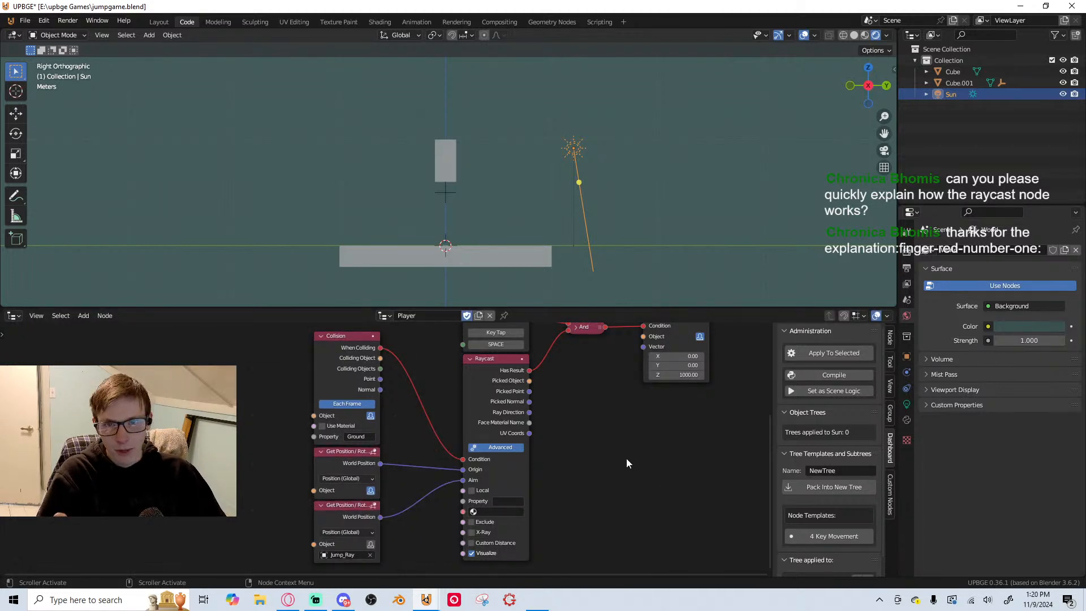
Test-run the game with several repeated jumps of the player, end the run and save the file
{"action": "key", "text": "p"}
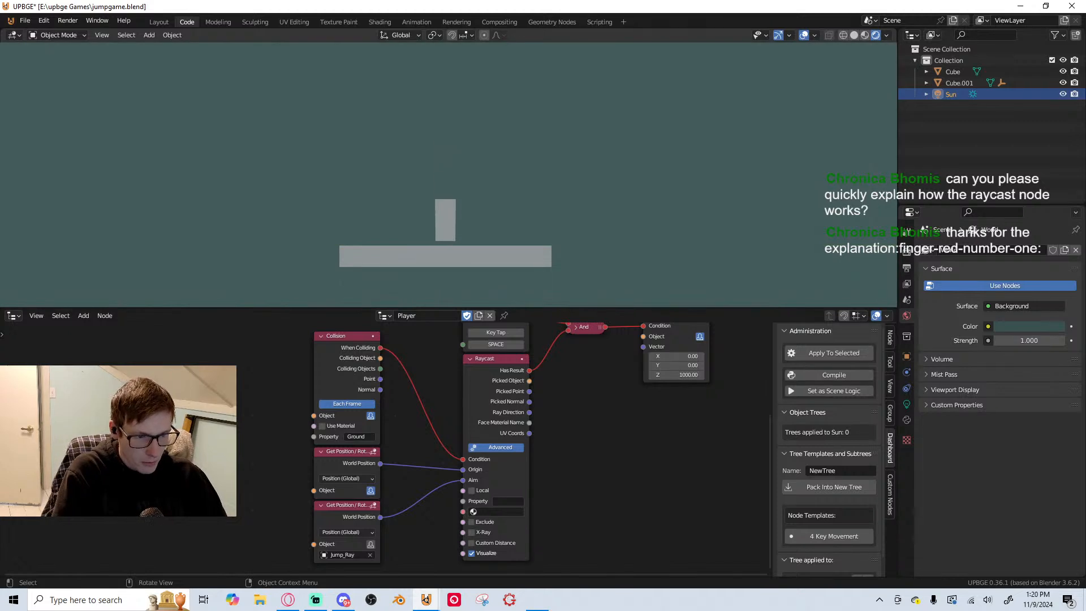
{"action": "key", "text": "space"}
{"action": "key", "text": "space"}
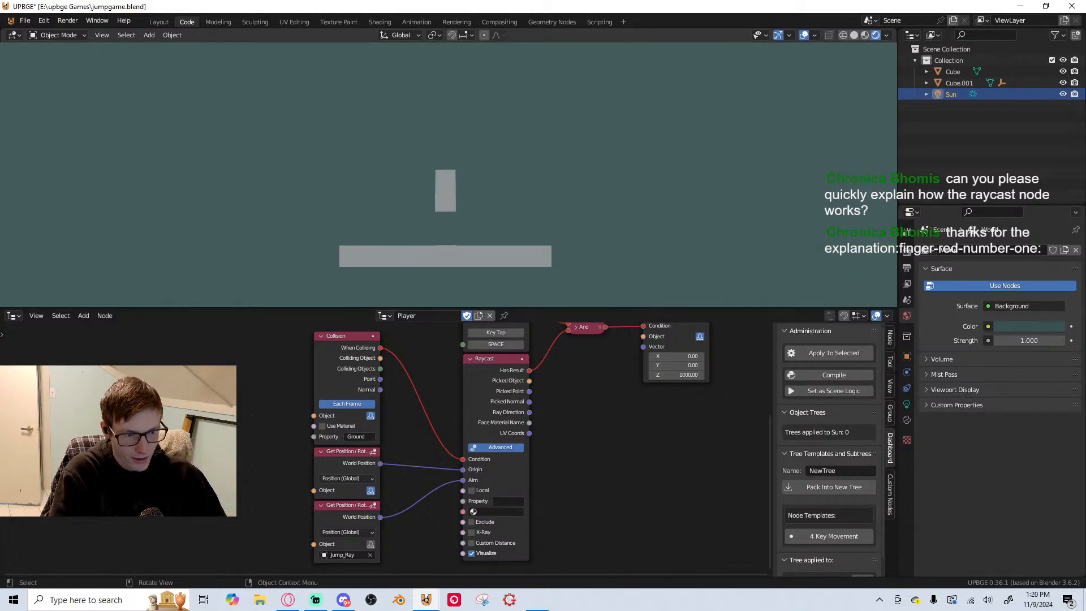
{"action": "key", "text": "space"}
{"action": "key", "text": "space"}
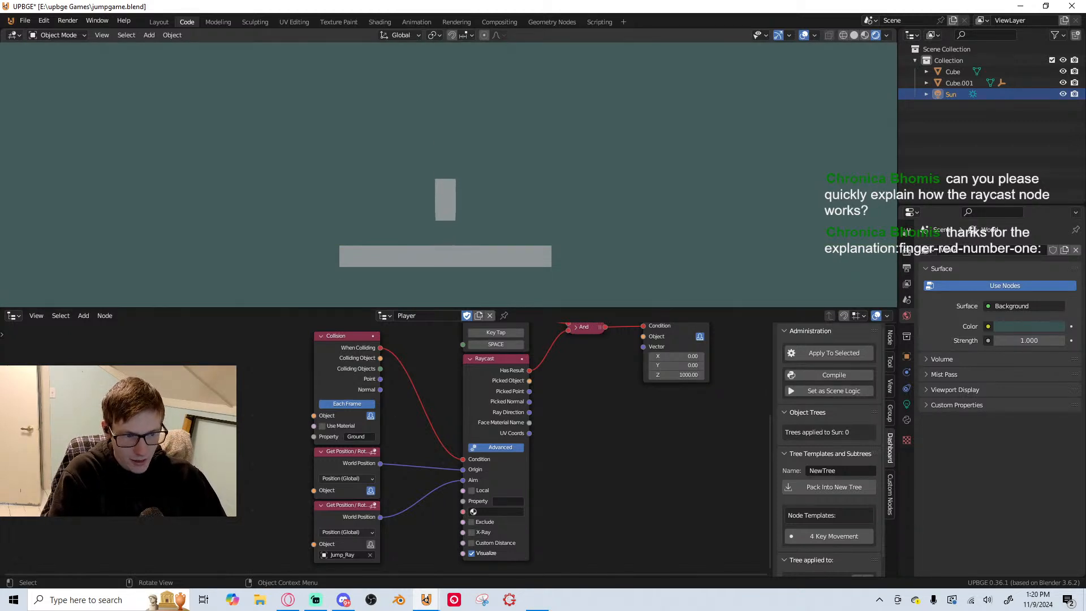
{"action": "key", "text": "Escape"}
{"action": "middle_click_drag", "start_coordinate": [548, 416], "coordinate": [466, 465]}
{"action": "key", "text": "ctrl+s"}
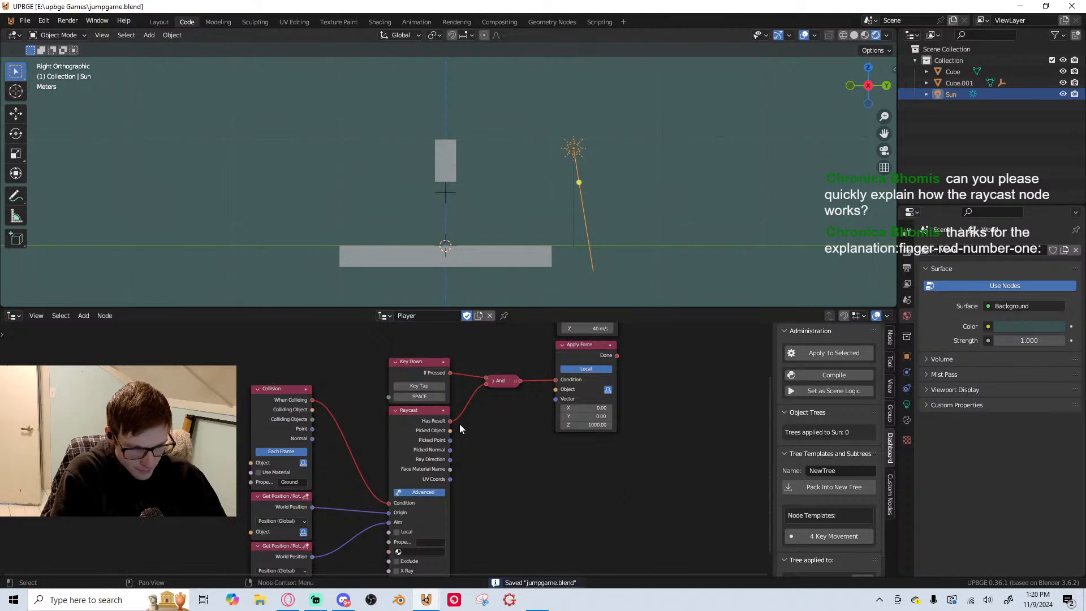
Select the ground slab in the right orthographic view and snap the 3D cursor to it
{"action": "middle_click_drag", "start_coordinate": [560, 399], "coordinate": [455, 447]}
{"action": "left_click", "coordinate": [453, 151]}
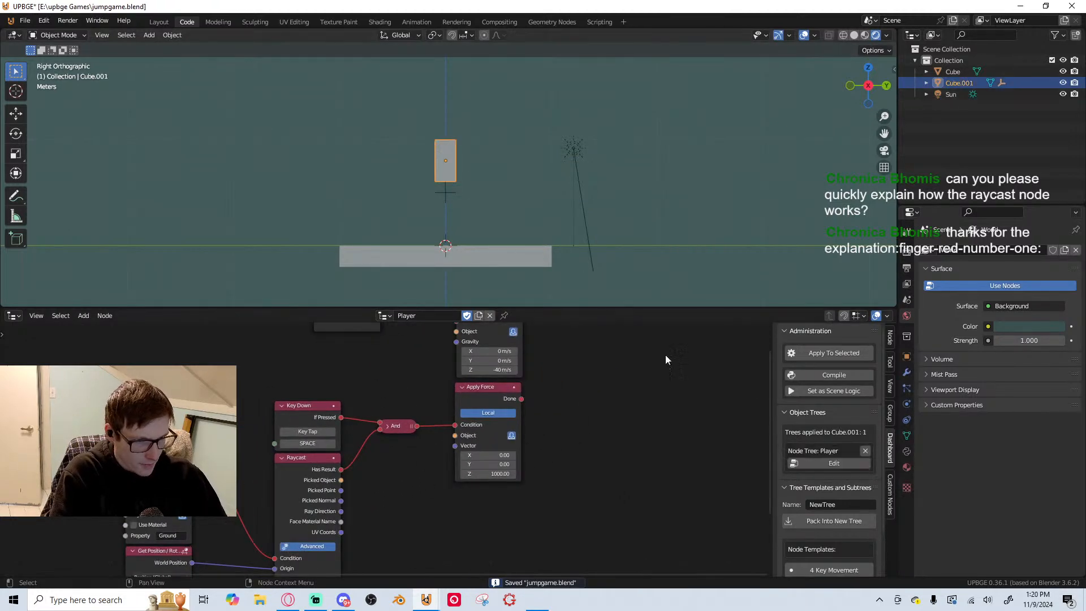
{"action": "scroll", "coordinate": [482, 267], "scroll_direction": "up", "scroll_amount": 2}
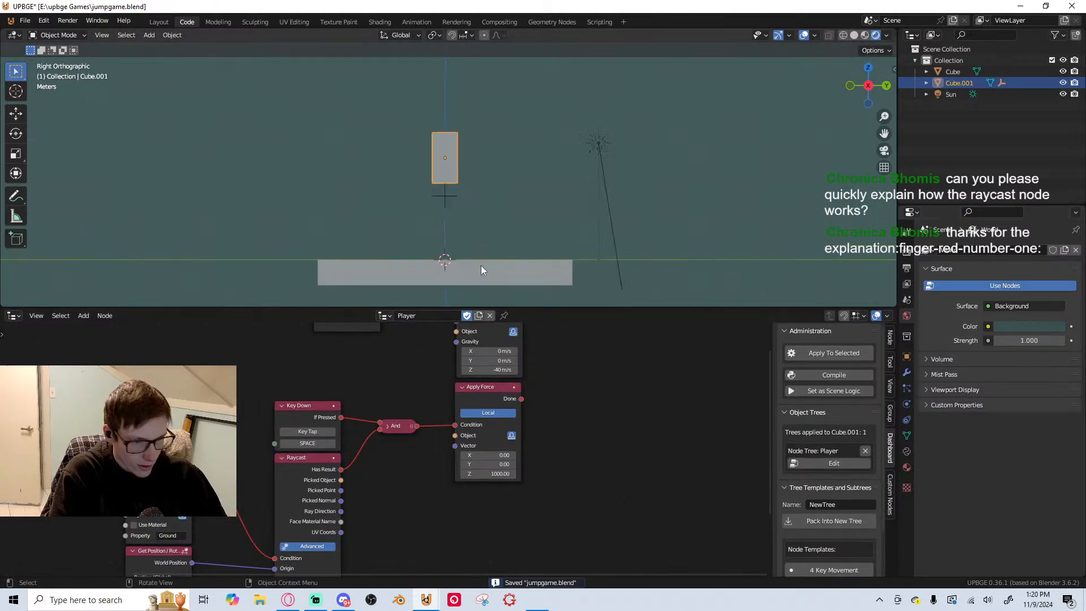
{"action": "middle_click_drag", "start_coordinate": [527, 281], "coordinate": [423, 149], "text": "shift"}
{"action": "left_click", "coordinate": [489, 236]}
{"action": "key", "text": "KP_3"}
{"action": "key", "text": "shift+a"}
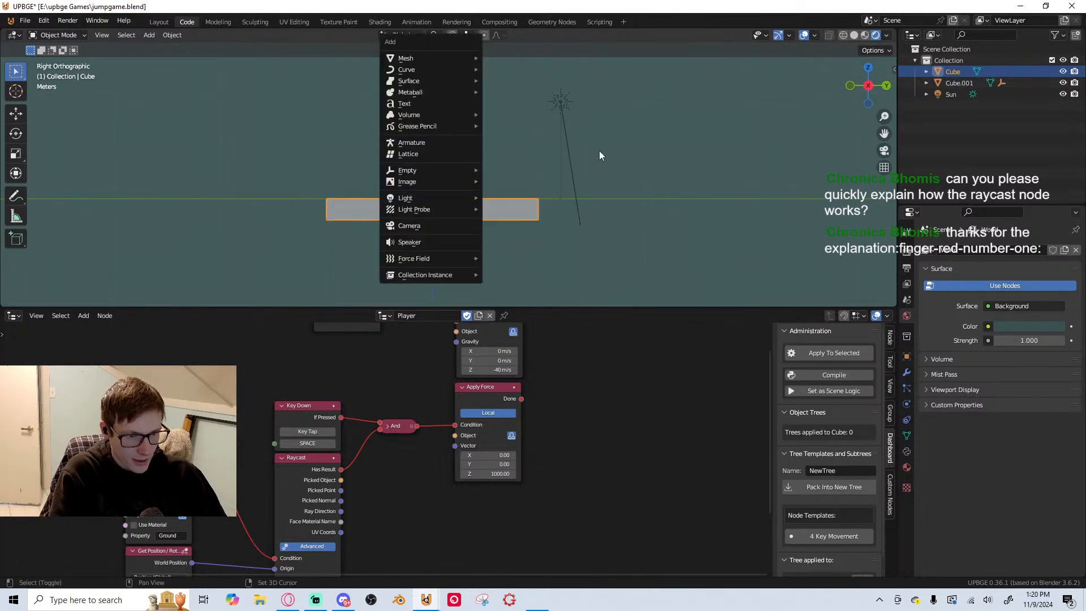
{"action": "key", "text": "Escape"}
{"action": "key", "text": "shift+s"}
{"action": "left_click", "coordinate": [420, 160]}
Add a cube mesh at the 3D cursor and move it up to rest on top of the ground slab
{"action": "key", "text": "shift+a"}
{"action": "mouse_move", "coordinate": [403, 80]}
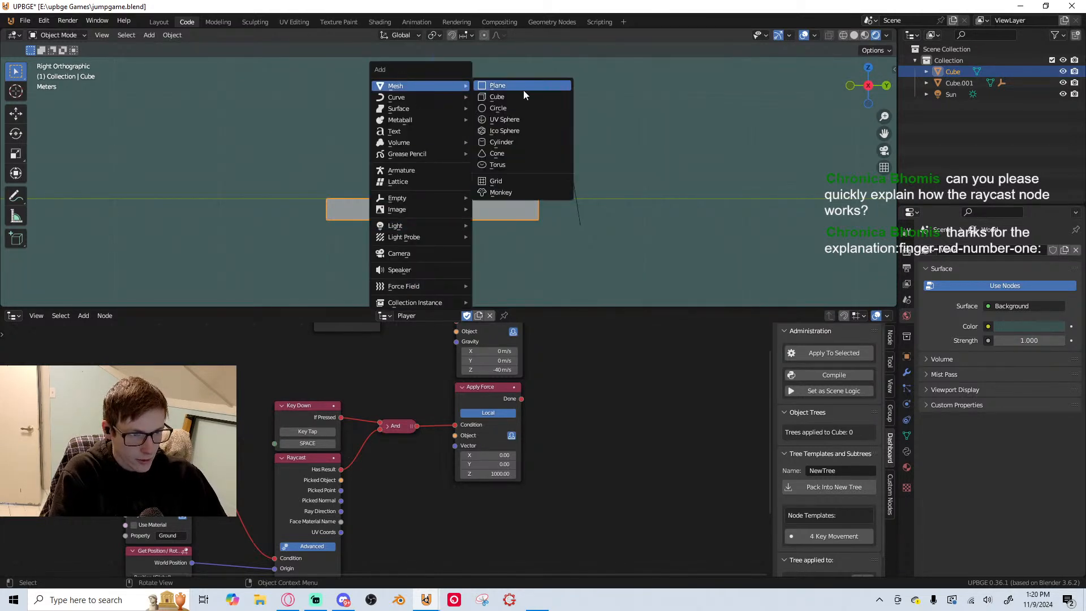
{"action": "left_click", "coordinate": [524, 89]}
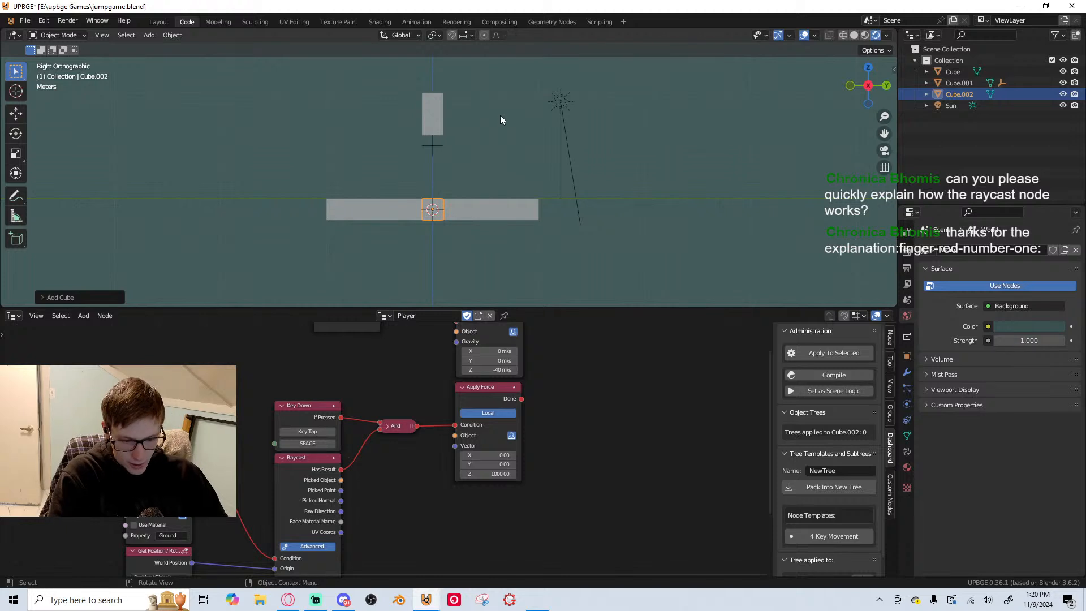
{"action": "key", "text": "g"}
{"action": "left_click", "coordinate": [463, 132]}
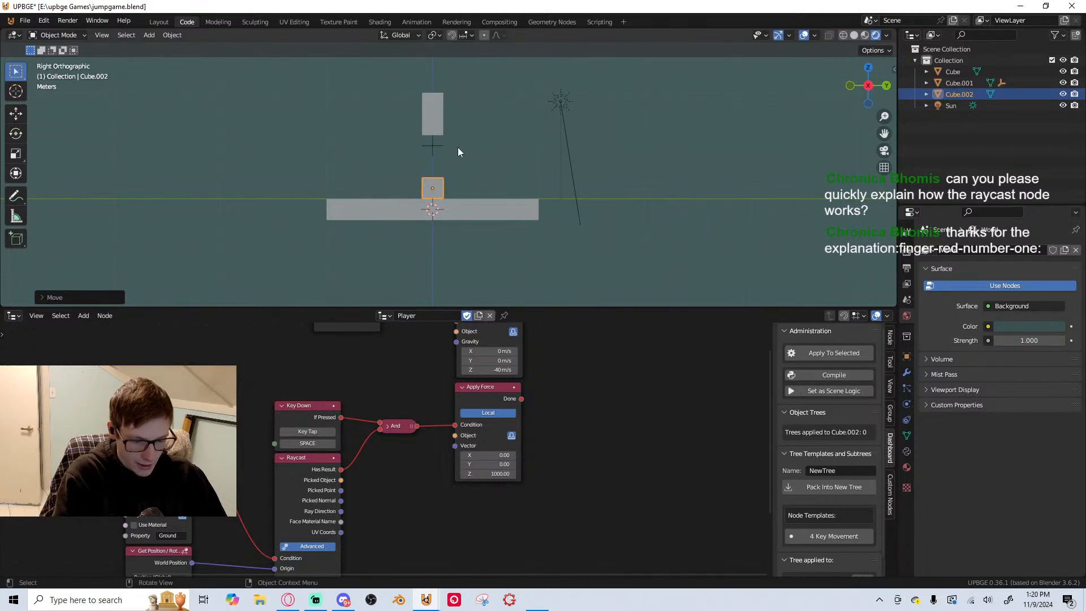
Move the new cube into a new collection named Level_Obj and rename the cube block
{"action": "key", "text": "m"}
{"action": "left_click", "coordinate": [458, 149]}
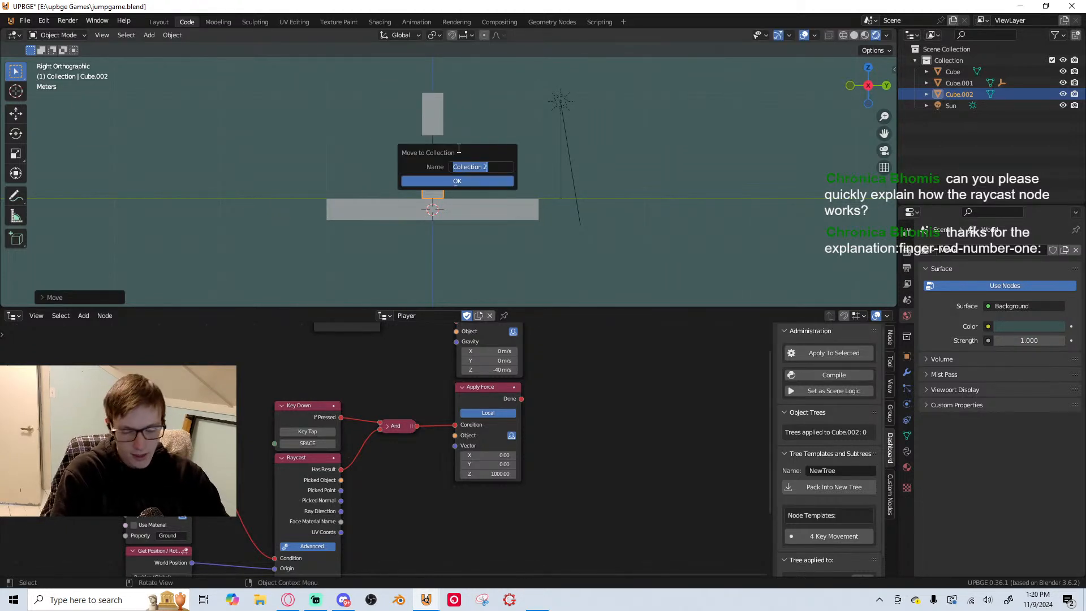
{"action": "type", "text": "Level"}
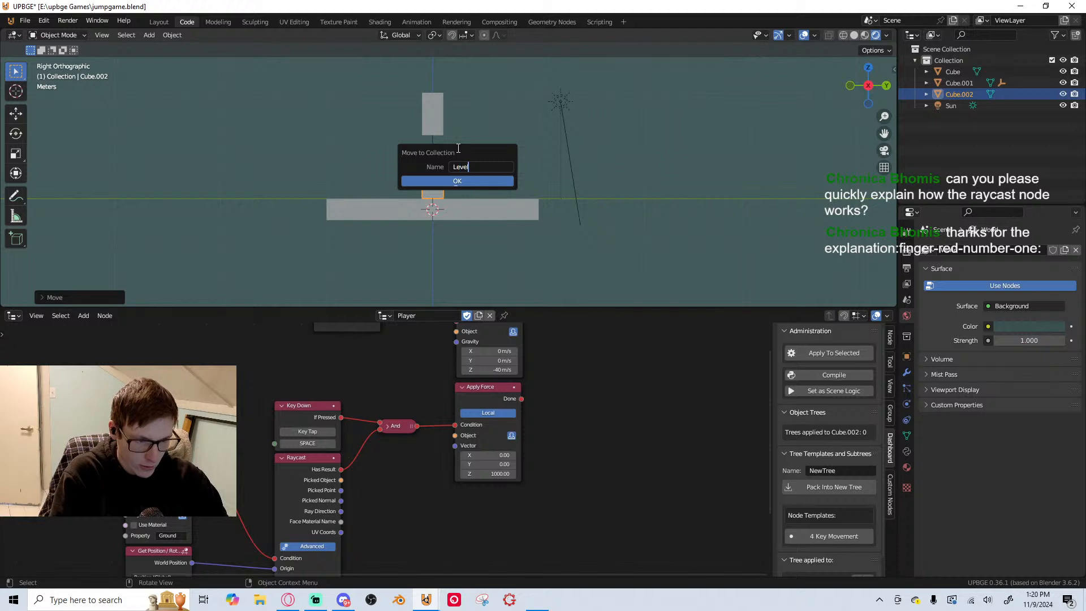
{"action": "type", "text": "_O"}
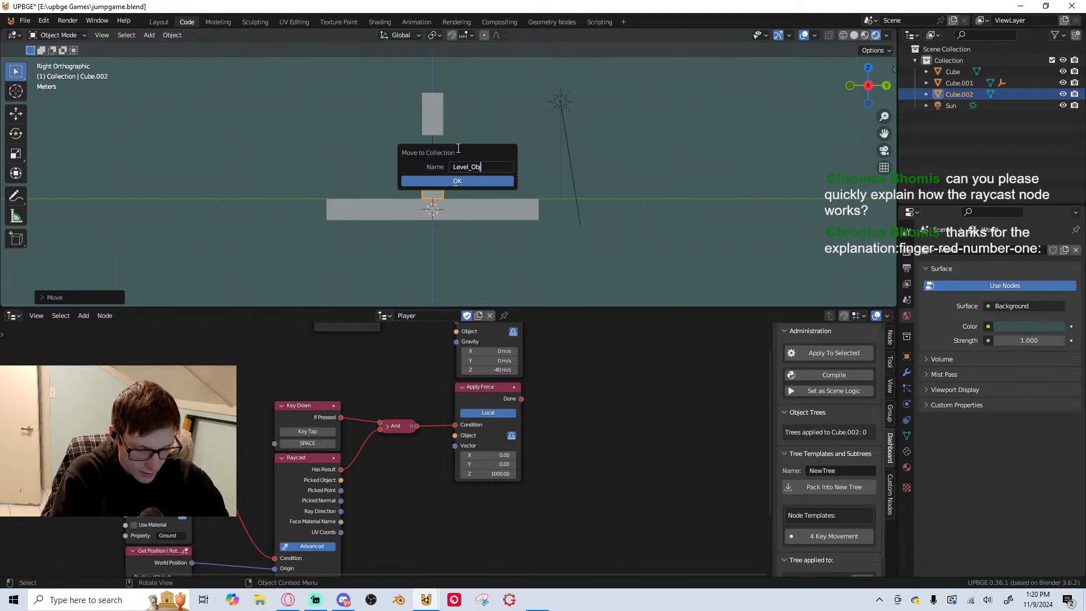
{"action": "type", "text": "bj"}
{"action": "key", "text": "Return"}
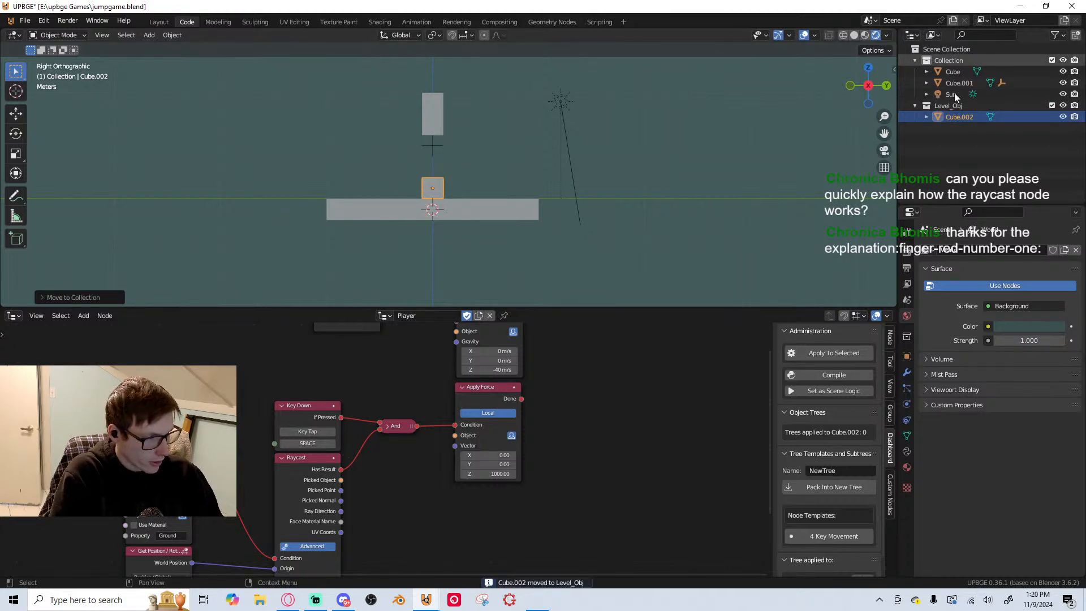
{"action": "double_click", "coordinate": [963, 117]}
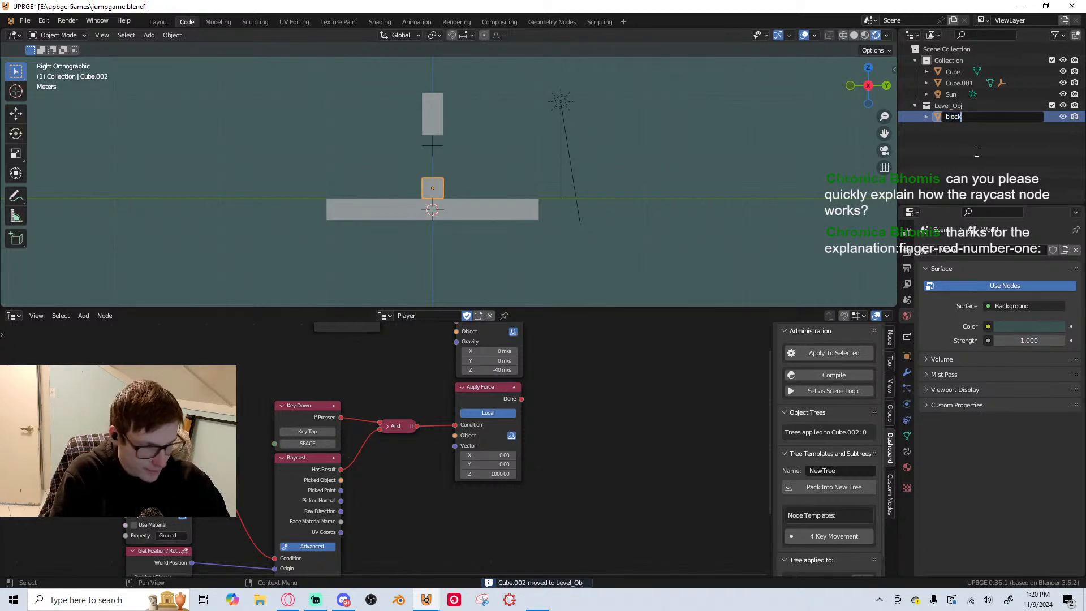
{"action": "key", "text": "Return"}
Move the ground slab into a new collection named world and rename the slab Ground
{"action": "left_click", "coordinate": [510, 216]}
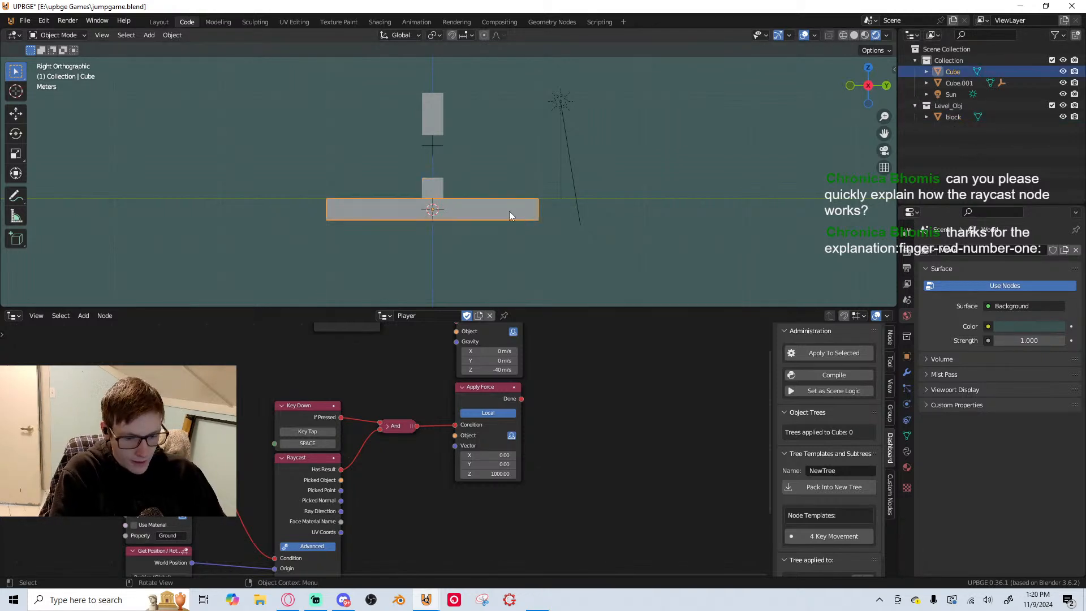
{"action": "key", "text": "m"}
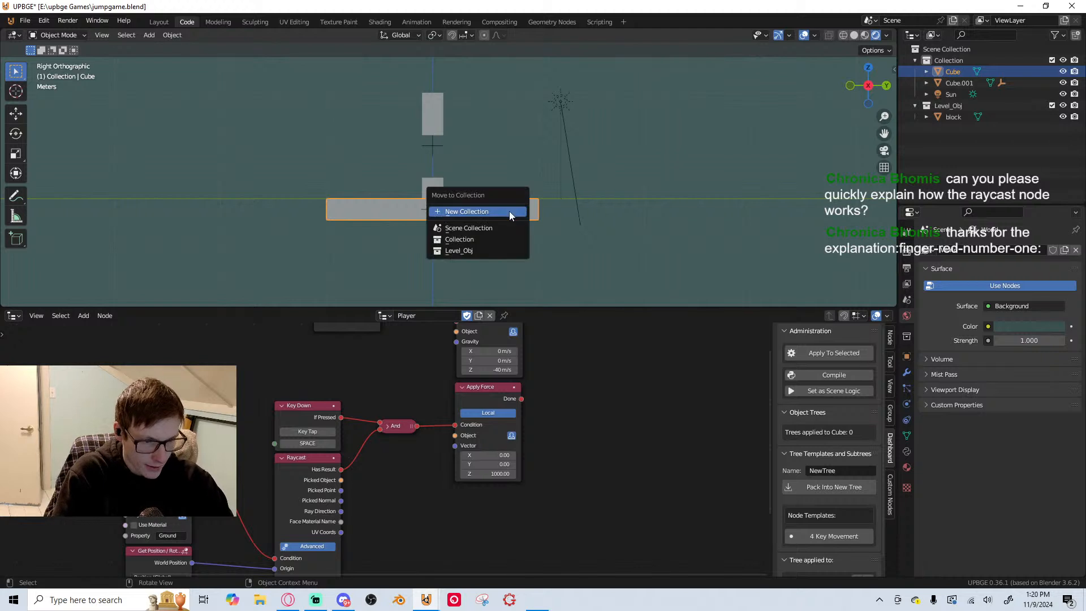
{"action": "left_click", "coordinate": [509, 211]}
{"action": "type", "text": "world"}
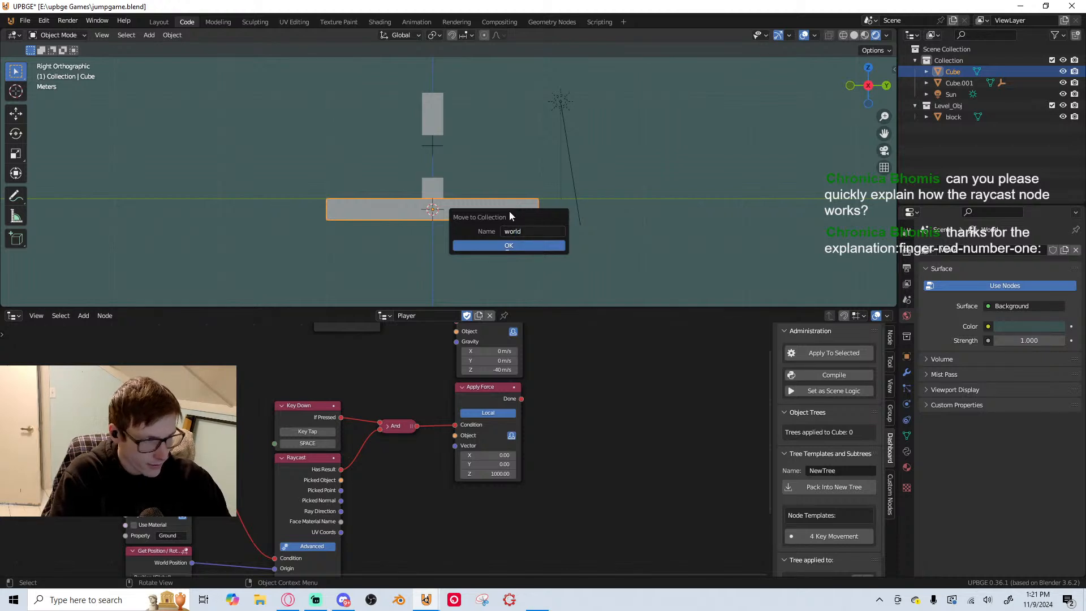
{"action": "key", "text": "Return"}
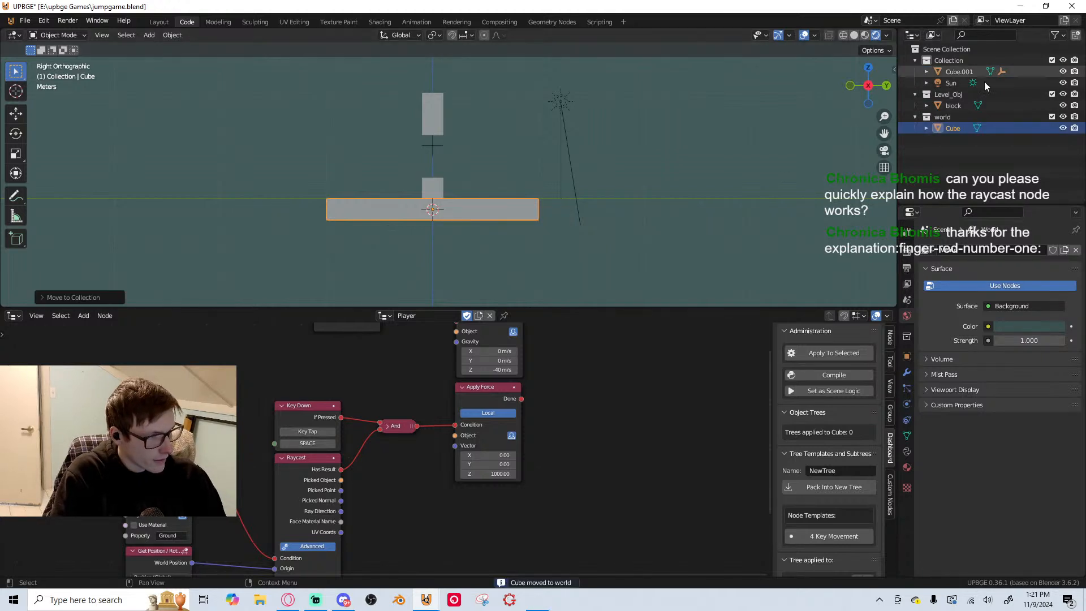
{"action": "double_click", "coordinate": [951, 128]}
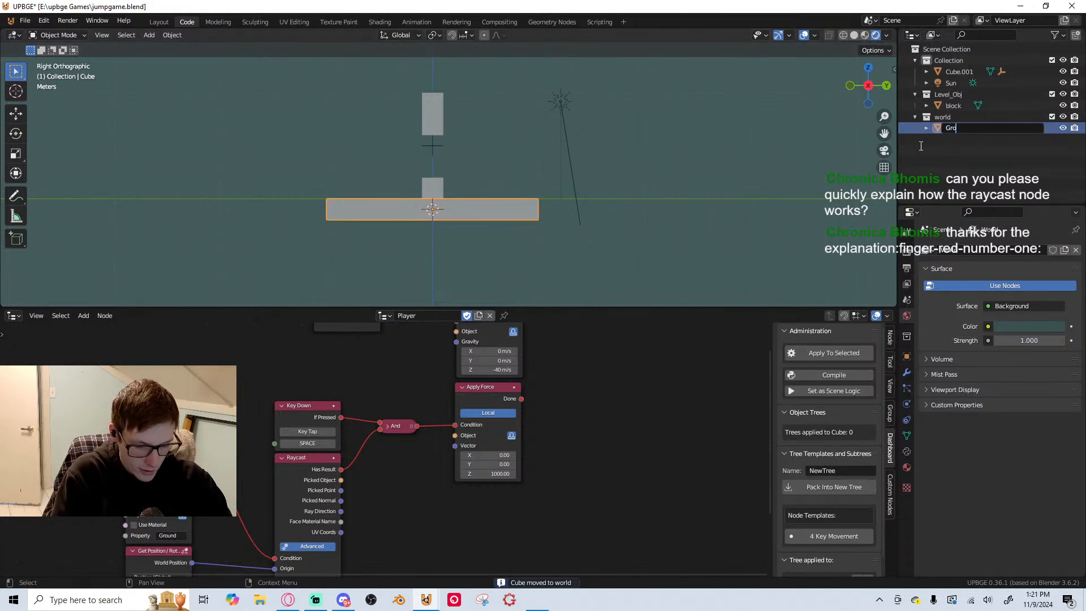
{"action": "key", "text": "Return"}
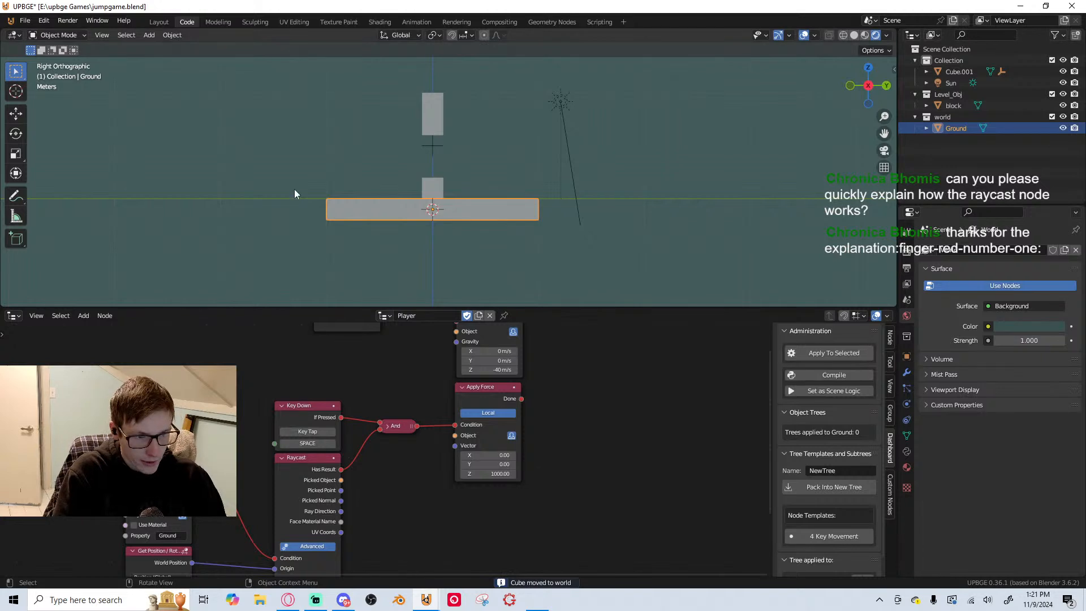
Save the file with the new block and reorganized collections
{"action": "scroll", "coordinate": [470, 235], "scroll_direction": "up", "scroll_amount": 1}
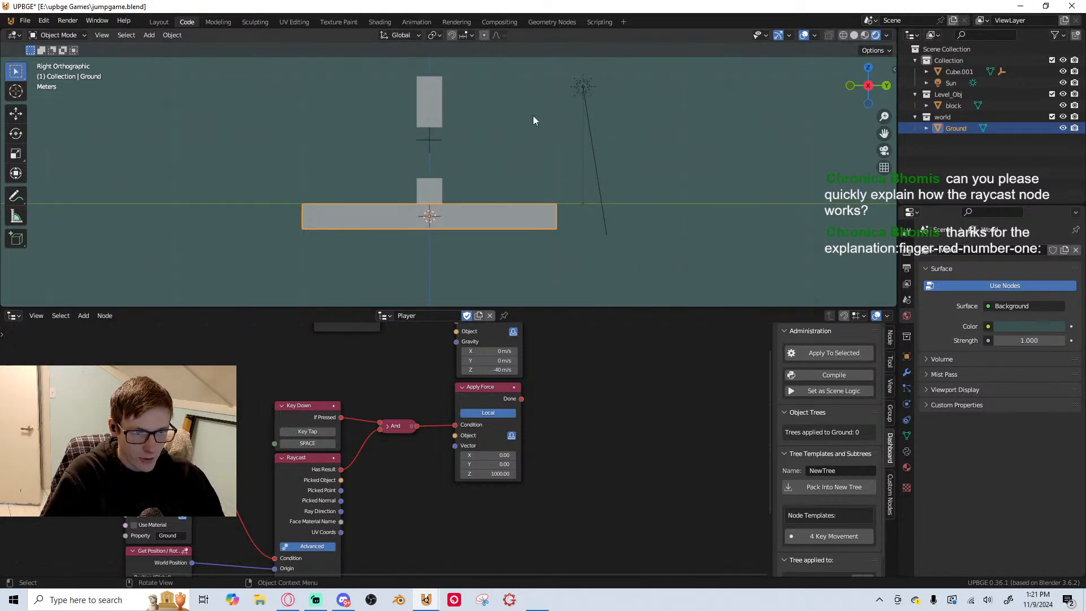
{"action": "scroll", "coordinate": [454, 140], "scroll_direction": "down", "scroll_amount": 2}
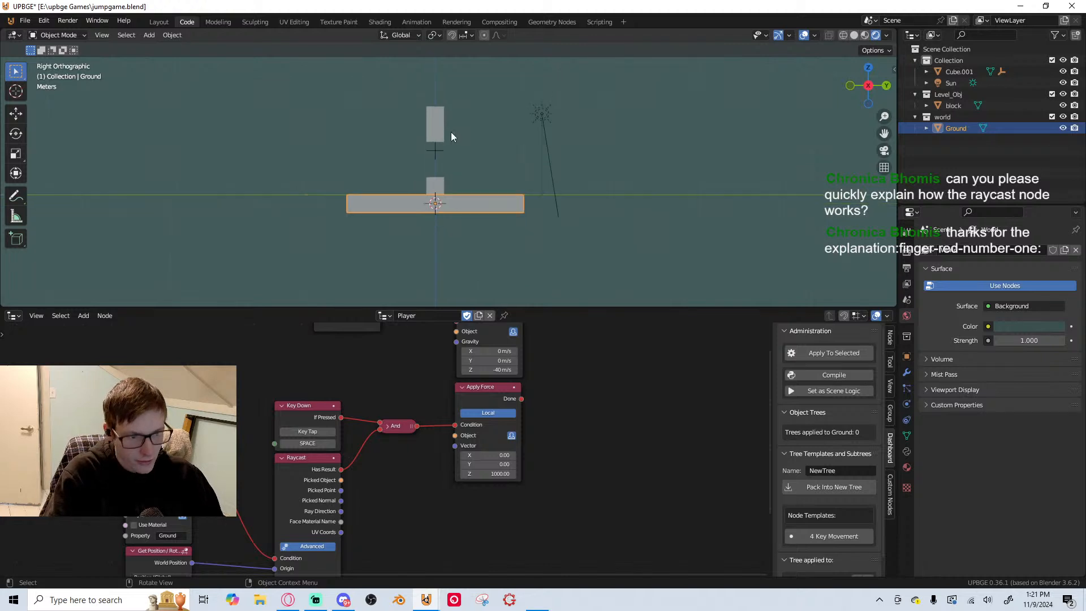
{"action": "middle_click_drag", "start_coordinate": [455, 181], "coordinate": [468, 242], "text": "shift"}
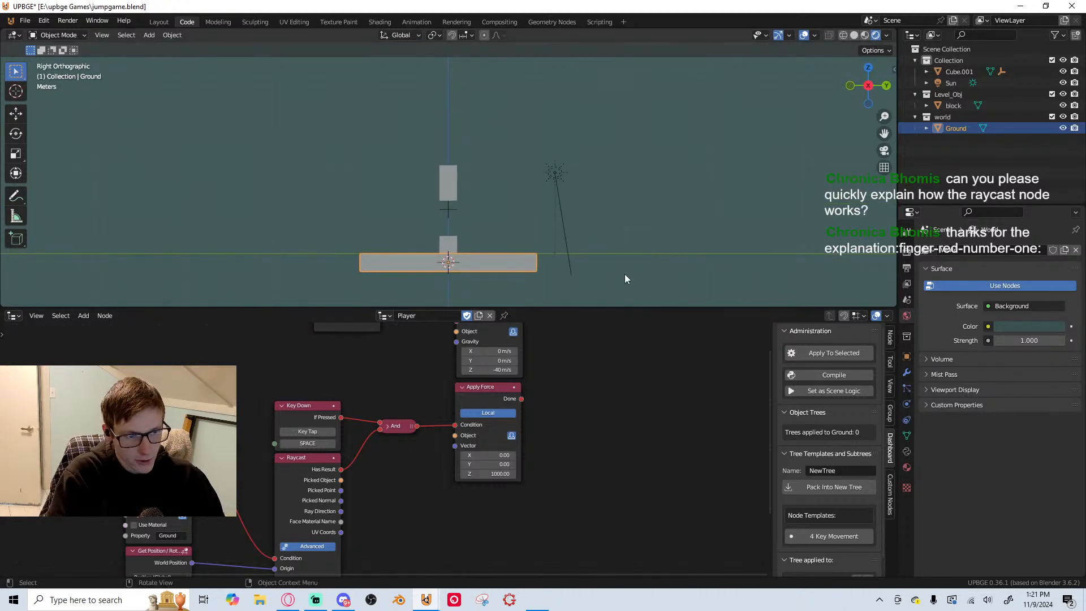
{"action": "scroll", "coordinate": [551, 266], "scroll_direction": "up", "scroll_amount": 2}
{"action": "middle_click_drag", "start_coordinate": [550, 262], "coordinate": [562, 189], "text": "shift"}
{"action": "key", "text": "ctrl+s"}
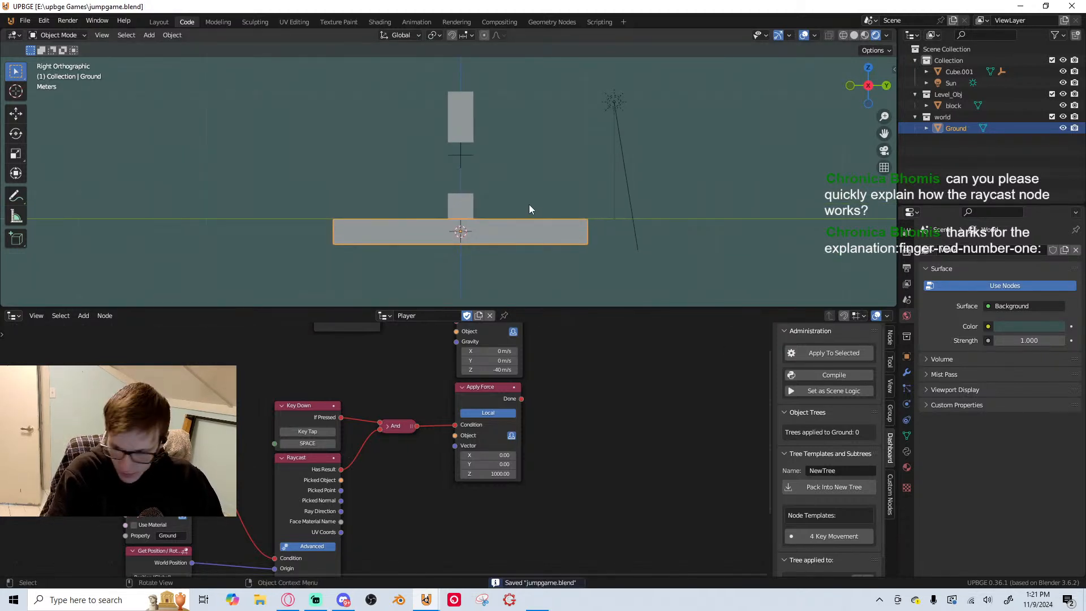
Move the block into the air above the ground slab's positive-Y end and briefly test-run the game
{"action": "scroll", "coordinate": [286, 227], "scroll_direction": "down", "scroll_amount": 3}
{"action": "scroll", "coordinate": [472, 166], "scroll_direction": "up", "scroll_amount": 4}
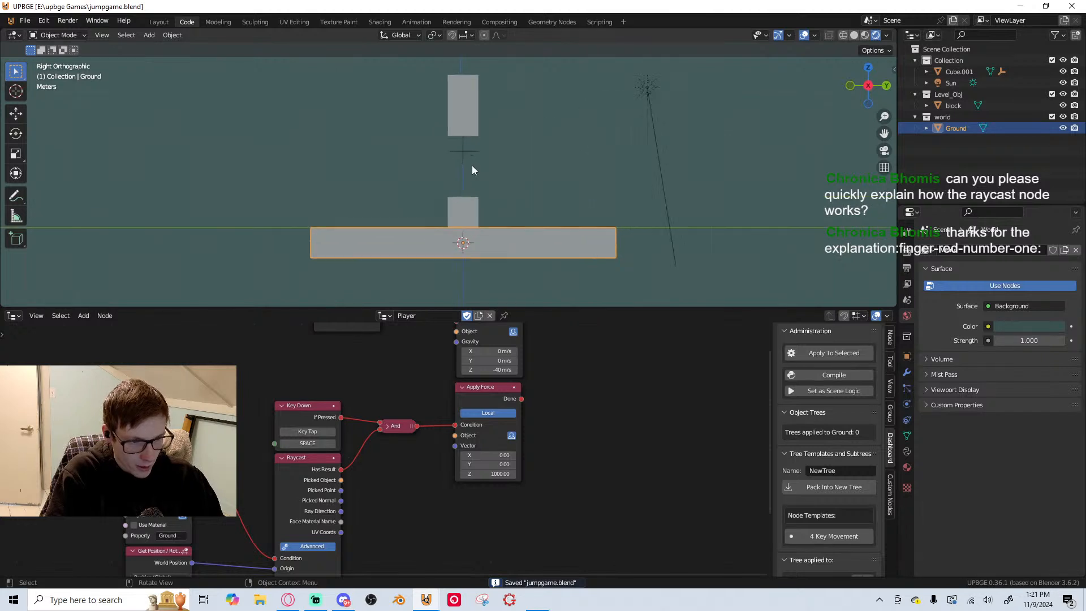
{"action": "middle_click_drag", "start_coordinate": [456, 199], "coordinate": [451, 216], "text": "shift"}
{"action": "left_click", "coordinate": [460, 219]}
{"action": "key", "text": "g"}
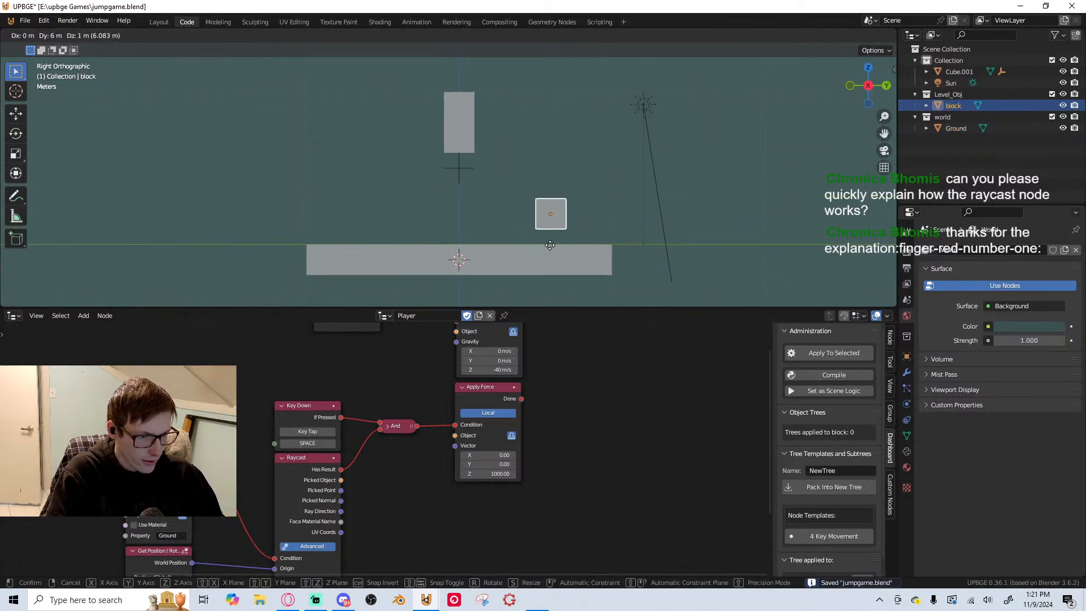
{"action": "key", "text": "g"}
{"action": "key", "text": "z"}
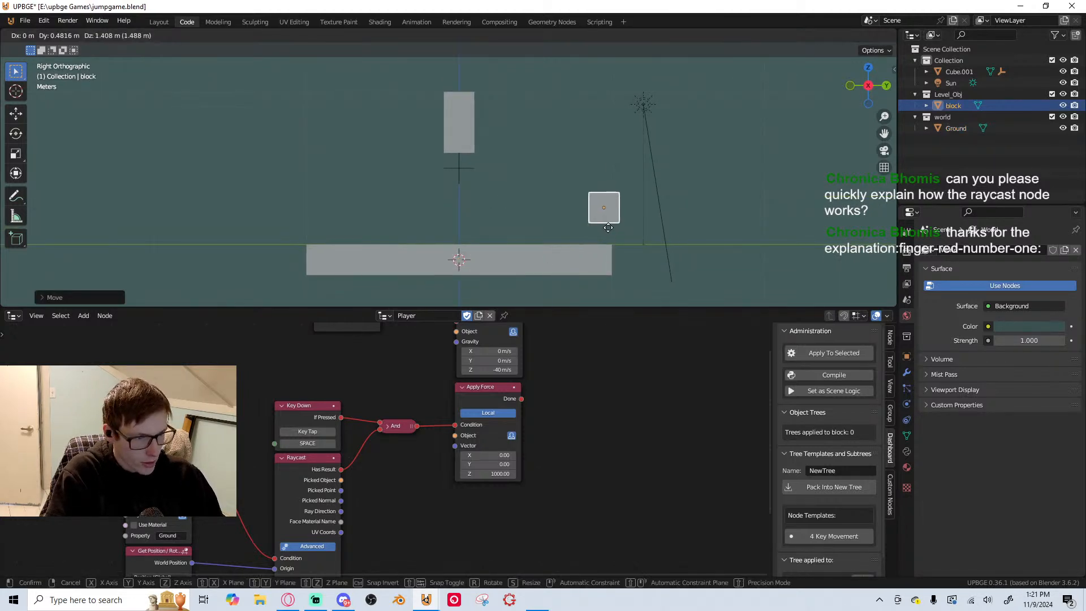
{"action": "left_click", "coordinate": [620, 186]}
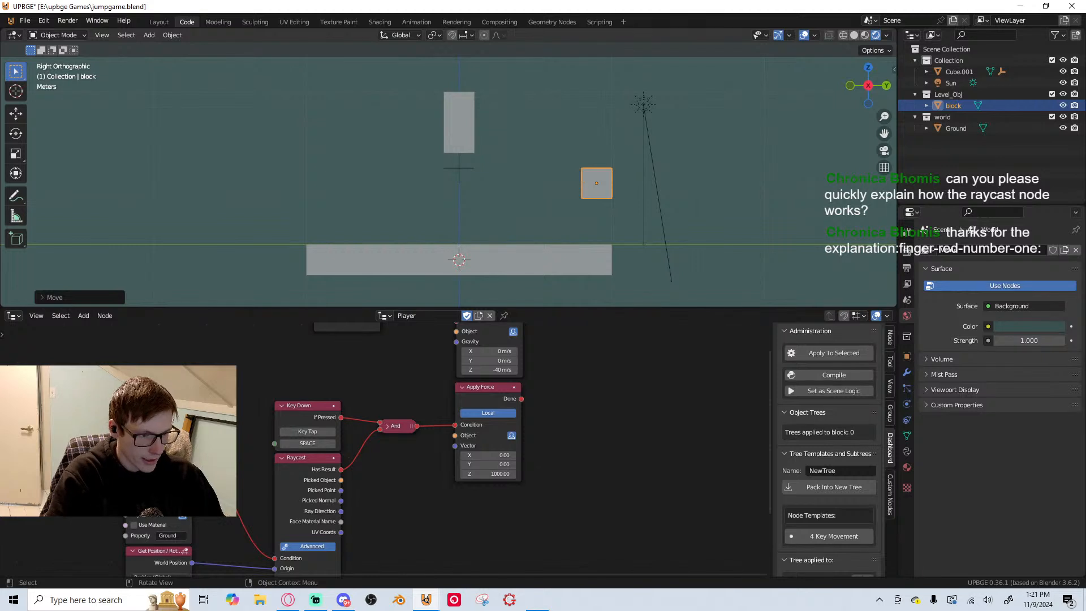
{"action": "key", "text": "p"}
{"action": "key", "text": "Escape"}
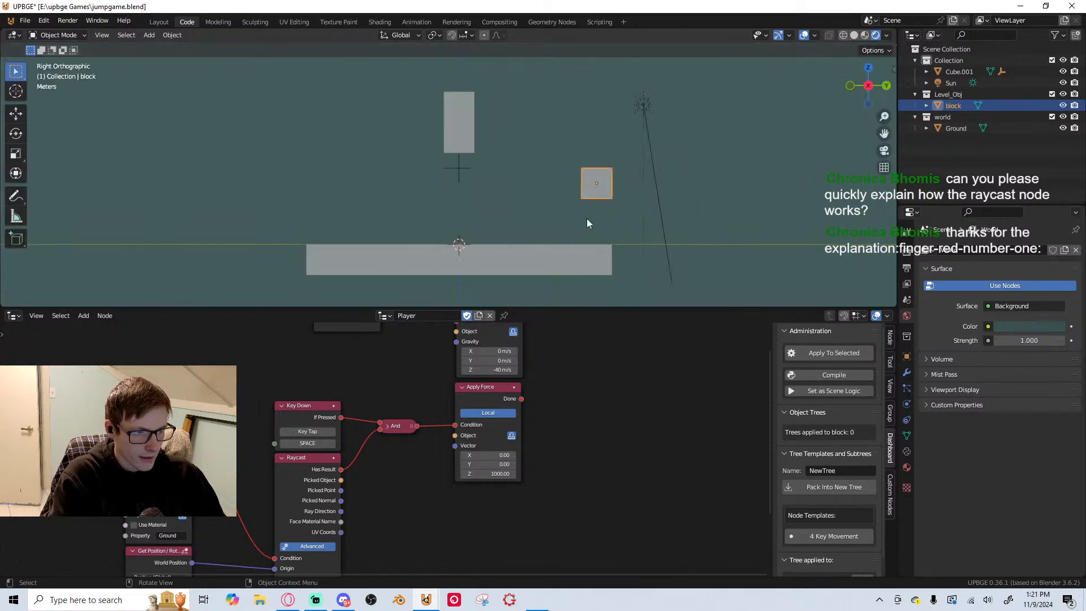
Select the player cube, review its logic nodes from the Collision and Raycast nodes to Apply Force, and save the file
{"action": "left_click", "coordinate": [466, 144]}
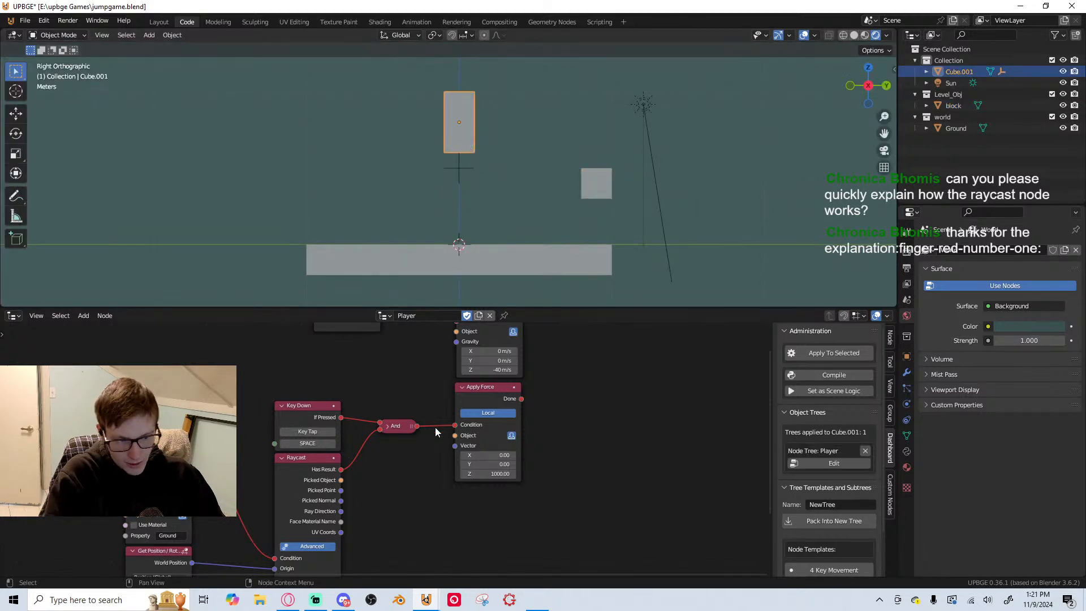
{"action": "scroll", "coordinate": [436, 428], "scroll_direction": "down", "scroll_amount": 4}
{"action": "middle_click_drag", "start_coordinate": [409, 451], "coordinate": [388, 456]}
{"action": "middle_click_drag", "start_coordinate": [335, 395], "coordinate": [366, 439]}
{"action": "scroll", "coordinate": [283, 441], "scroll_direction": "down", "scroll_amount": 4}
{"action": "middle_click_drag", "start_coordinate": [283, 441], "coordinate": [388, 373]}
{"action": "middle_click_drag", "start_coordinate": [381, 490], "coordinate": [357, 389]}
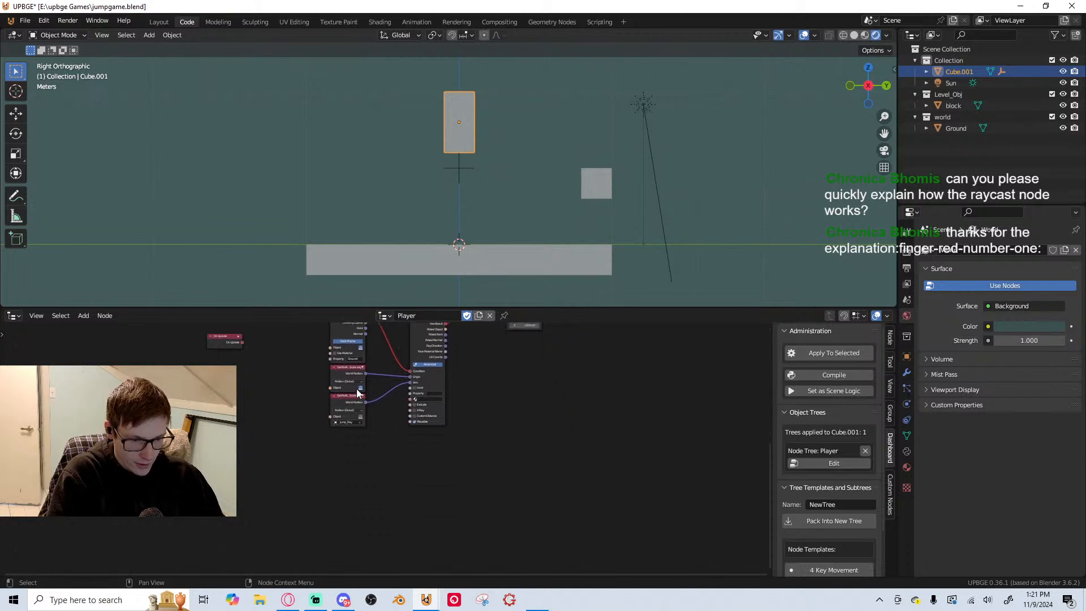
{"action": "scroll", "coordinate": [391, 458], "scroll_direction": "up", "scroll_amount": 5}
{"action": "middle_click_drag", "start_coordinate": [391, 458], "coordinate": [215, 568]}
{"action": "scroll", "coordinate": [418, 449], "scroll_direction": "up", "scroll_amount": 3}
{"action": "middle_click_drag", "start_coordinate": [413, 406], "coordinate": [417, 451]}
{"action": "key", "text": "ctrl+s"}
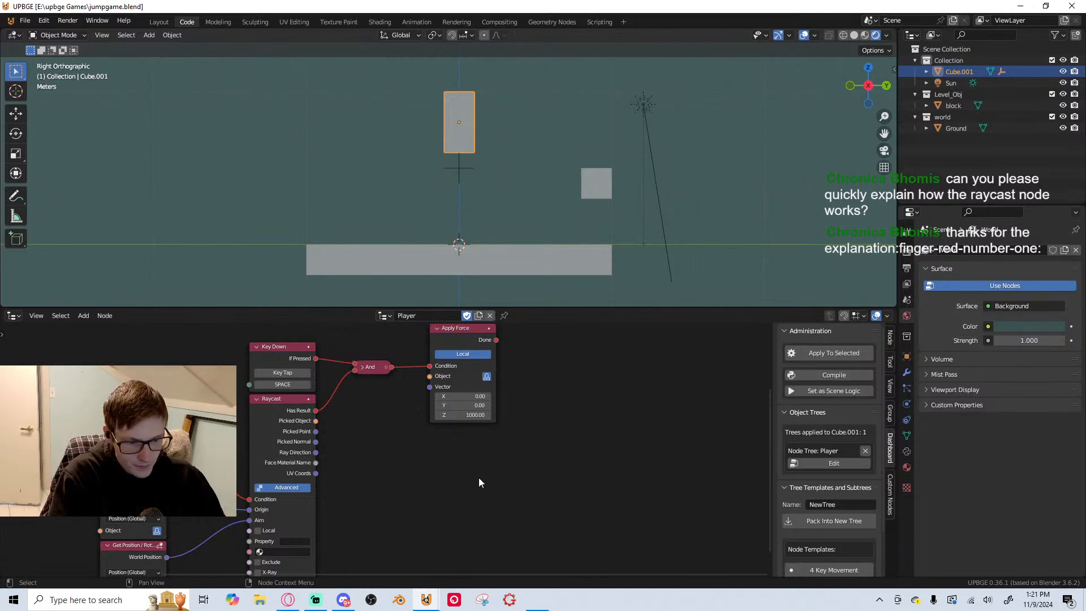
Open the player cube's physics properties and examine the Lock Translation and Collision Bounds settings
{"action": "middle_click_drag", "start_coordinate": [479, 482], "coordinate": [462, 440]}
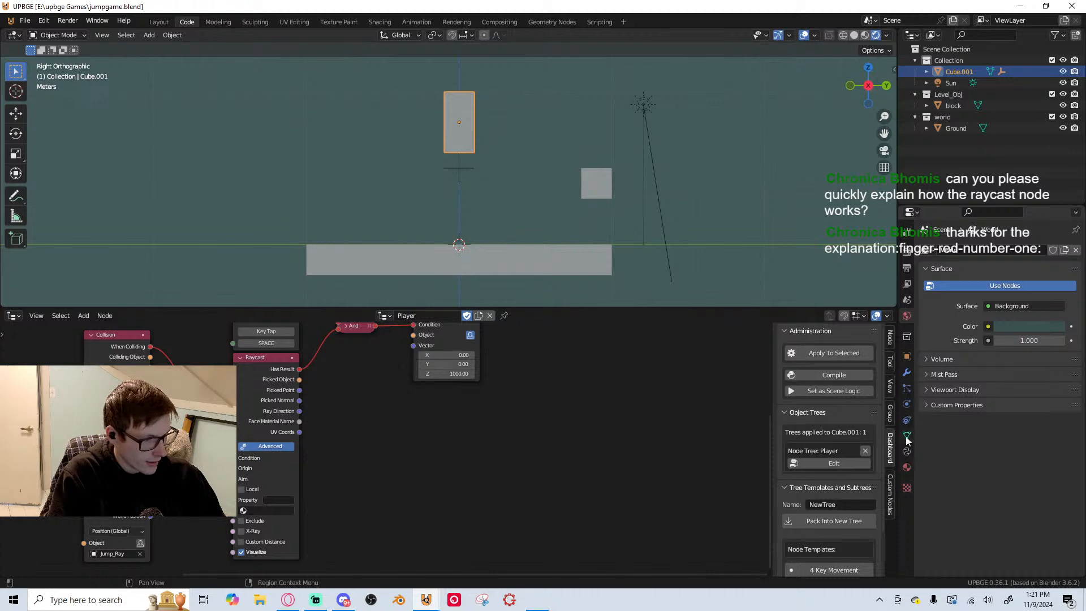
{"action": "left_click", "coordinate": [906, 407]}
{"action": "scroll", "coordinate": [1030, 494], "scroll_direction": "down", "scroll_amount": 10}
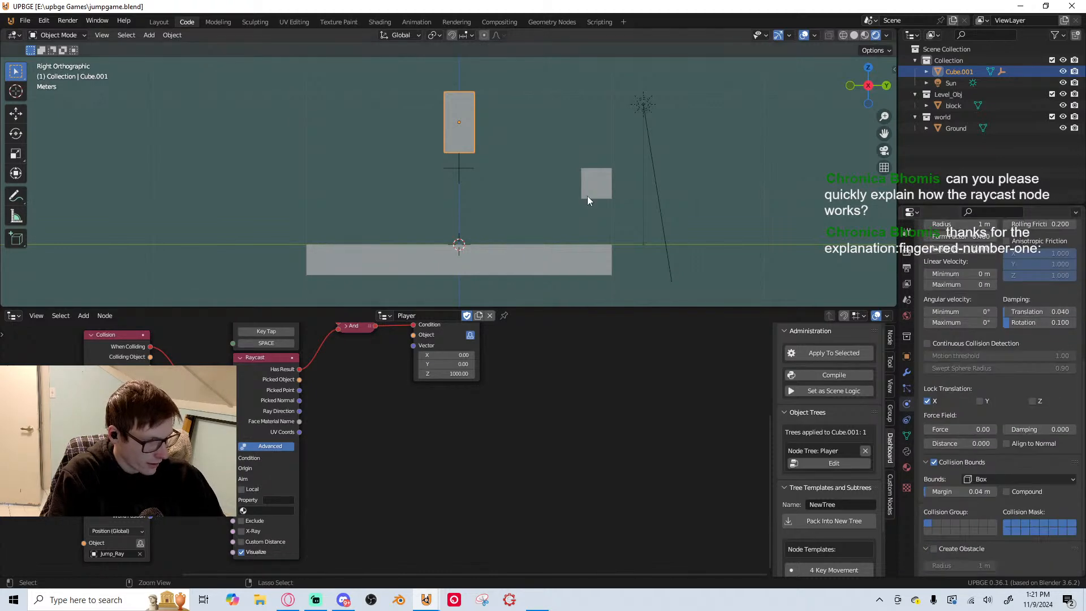
Apply the player cube's object transform and set its collision bounds shape to Capsule
{"action": "key", "text": "ctrl+a"}
{"action": "left_click", "coordinate": [566, 215]}
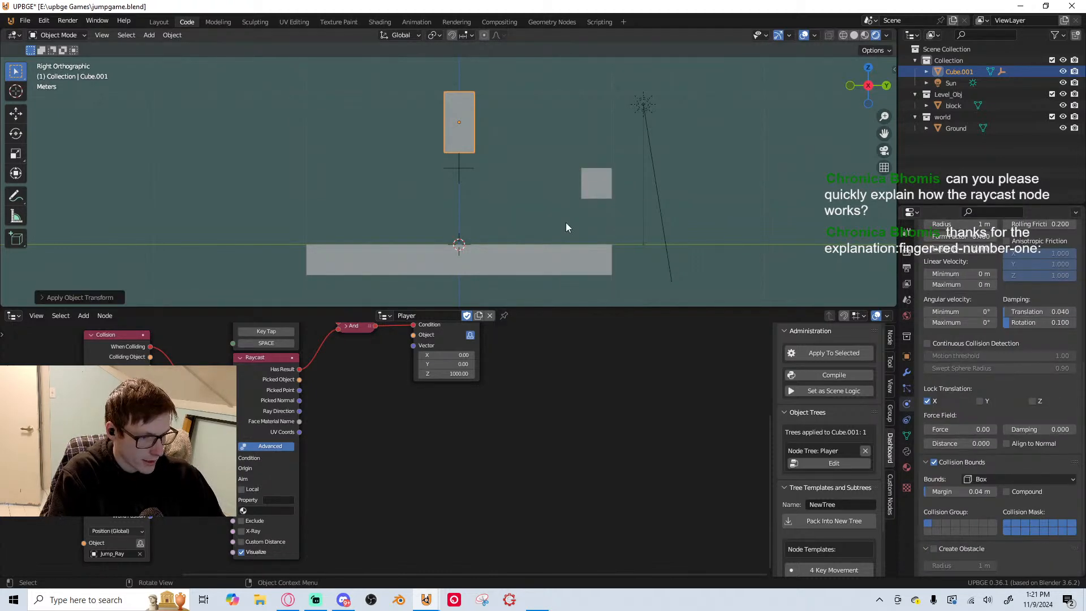
{"action": "left_click", "coordinate": [977, 479]}
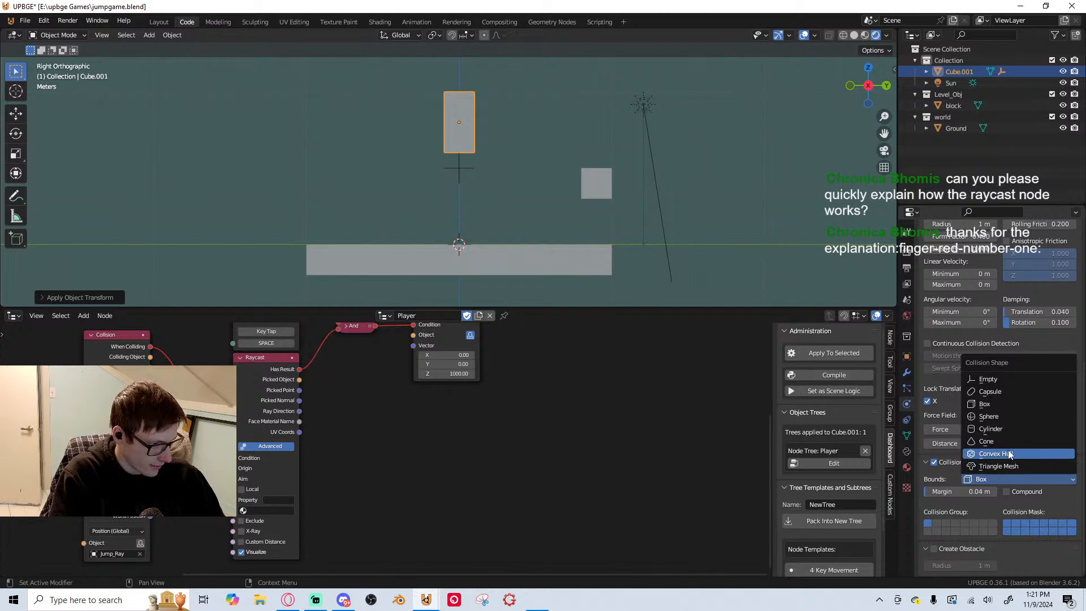
{"action": "left_click", "coordinate": [1013, 394]}
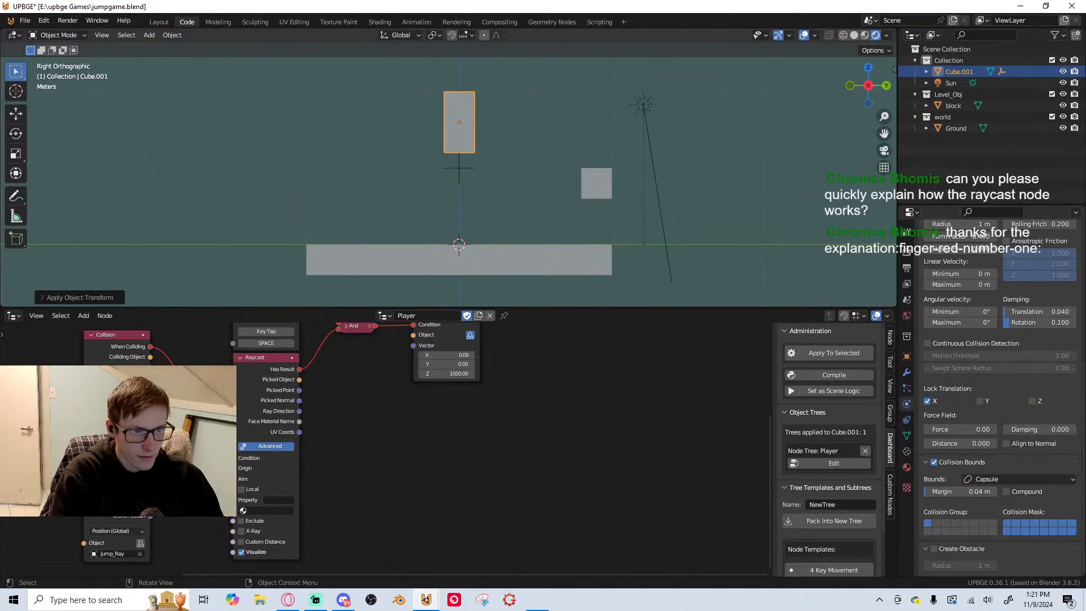
Briefly test-run the game with the capsule bounds, stop it, and save the file
{"action": "key", "text": "p"}
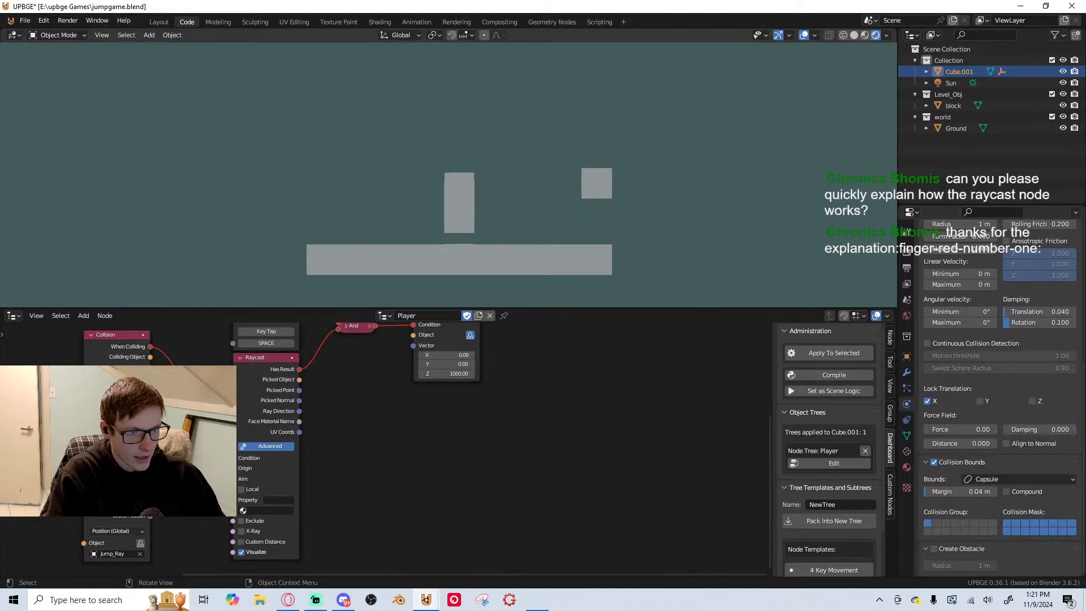
{"action": "key", "text": "Escape"}
{"action": "key", "text": "ctrl+s"}
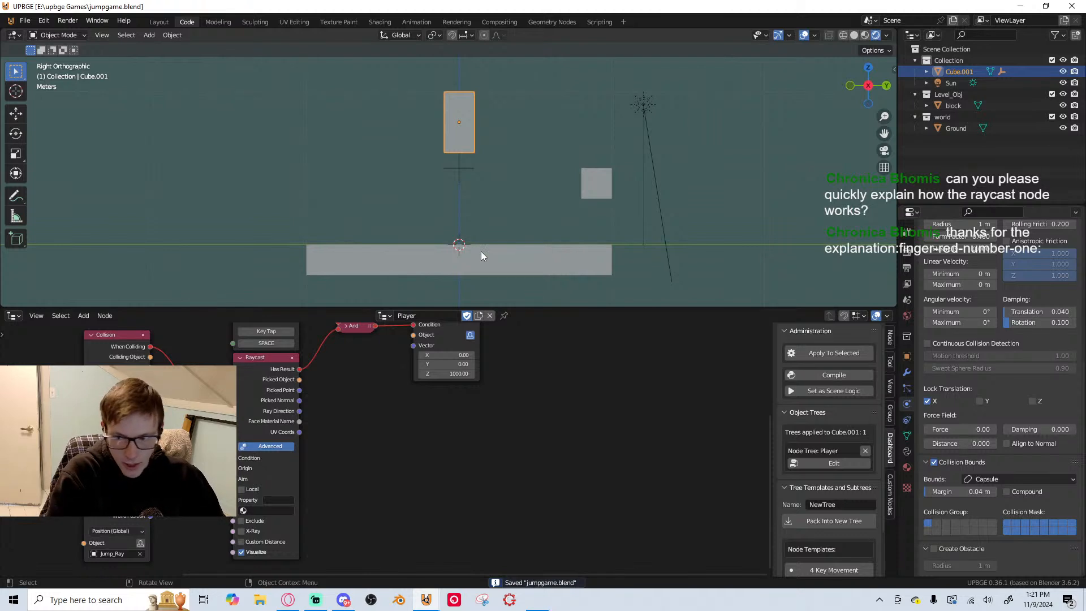
{"action": "scroll", "coordinate": [403, 412], "scroll_direction": "down", "scroll_amount": 2}
{"action": "middle_click_drag", "start_coordinate": [403, 412], "coordinate": [468, 412]}
{"action": "scroll", "coordinate": [473, 396], "scroll_direction": "down", "scroll_amount": 2}
{"action": "scroll", "coordinate": [396, 456], "scroll_direction": "up", "scroll_amount": 2}
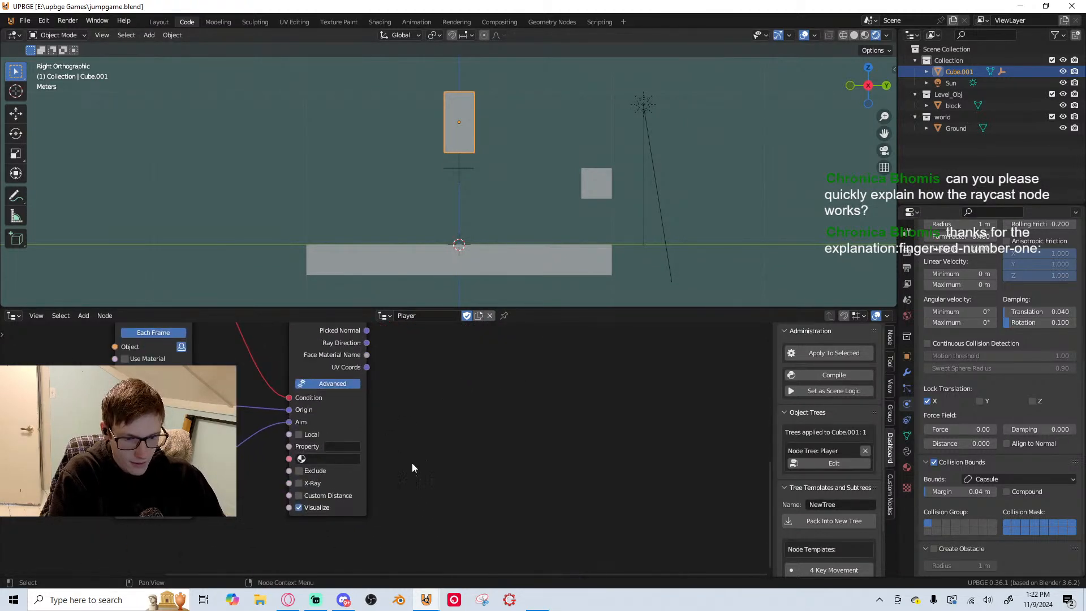
{"action": "scroll", "coordinate": [441, 457], "scroll_direction": "down", "scroll_amount": 3}
{"action": "mouse_move", "coordinate": [473, 459]}
{"action": "middle_mouse_down"}
{"action": "mouse_move", "coordinate": [464, 523]}
{"action": "mouse_move", "coordinate": [485, 483]}
{"action": "mouse_move", "coordinate": [474, 441]}
{"action": "middle_mouse_up"}
{"action": "key", "text": "ctrl+s"}
Add a Key Down node below the player's raycast nodes and place a duplicate of it underneath
{"action": "scroll", "coordinate": [474, 441], "scroll_direction": "down", "scroll_amount": 3}
{"action": "scroll", "coordinate": [474, 441], "scroll_direction": "up", "scroll_amount": 1}
{"action": "middle_click_drag", "start_coordinate": [440, 491], "coordinate": [459, 390]}
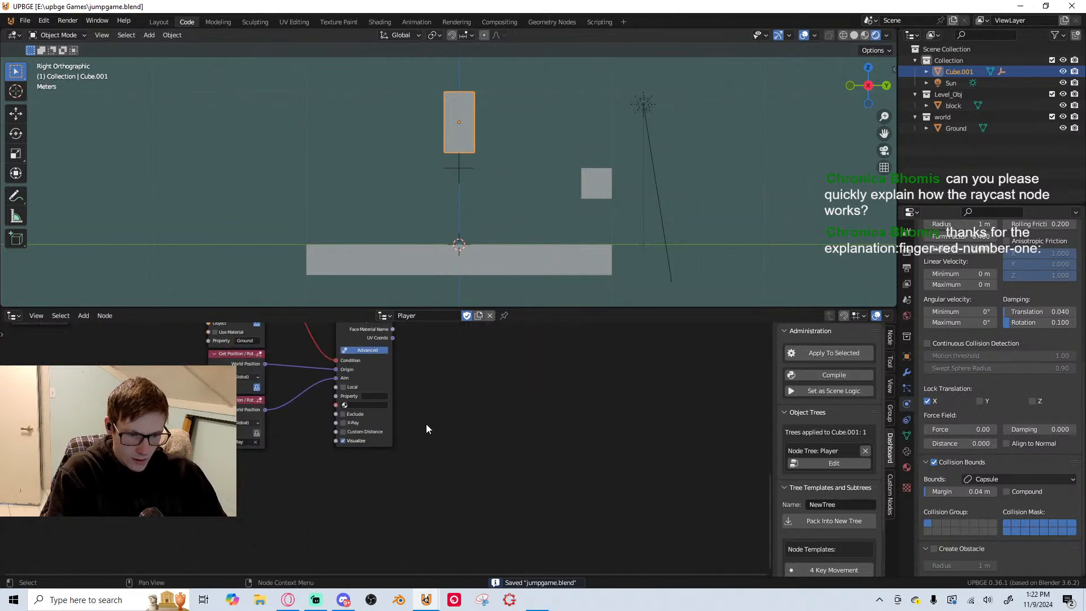
{"action": "middle_click_drag", "start_coordinate": [426, 429], "coordinate": [521, 334]}
{"action": "key", "text": "shift+a"}
{"action": "left_click", "coordinate": [453, 279]}
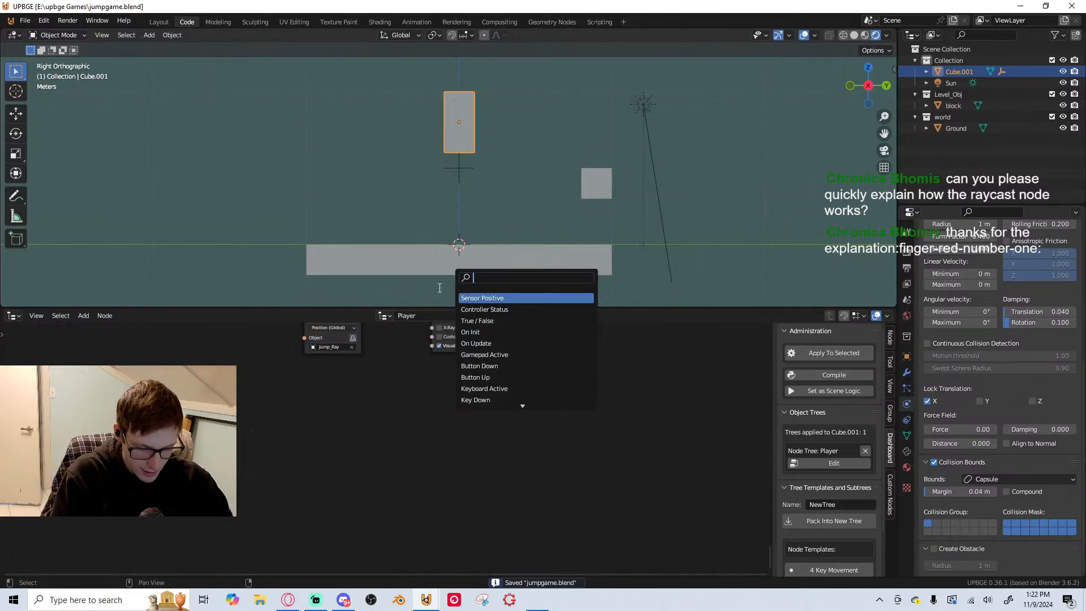
{"action": "type", "text": "key"}
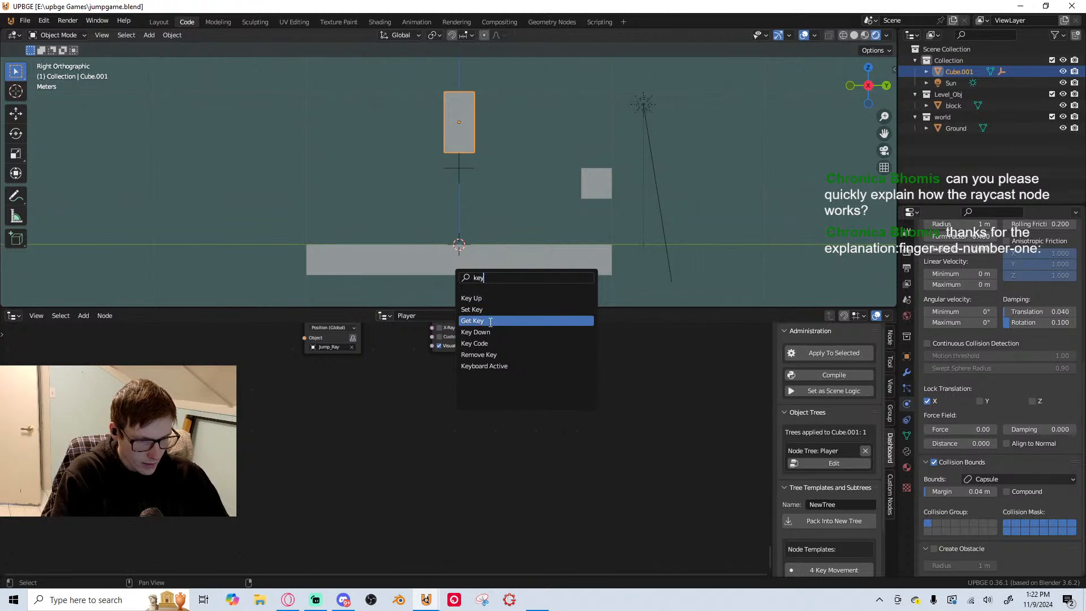
{"action": "left_click", "coordinate": [480, 332]}
{"action": "left_click", "coordinate": [312, 410]}
{"action": "key", "text": "shift+d"}
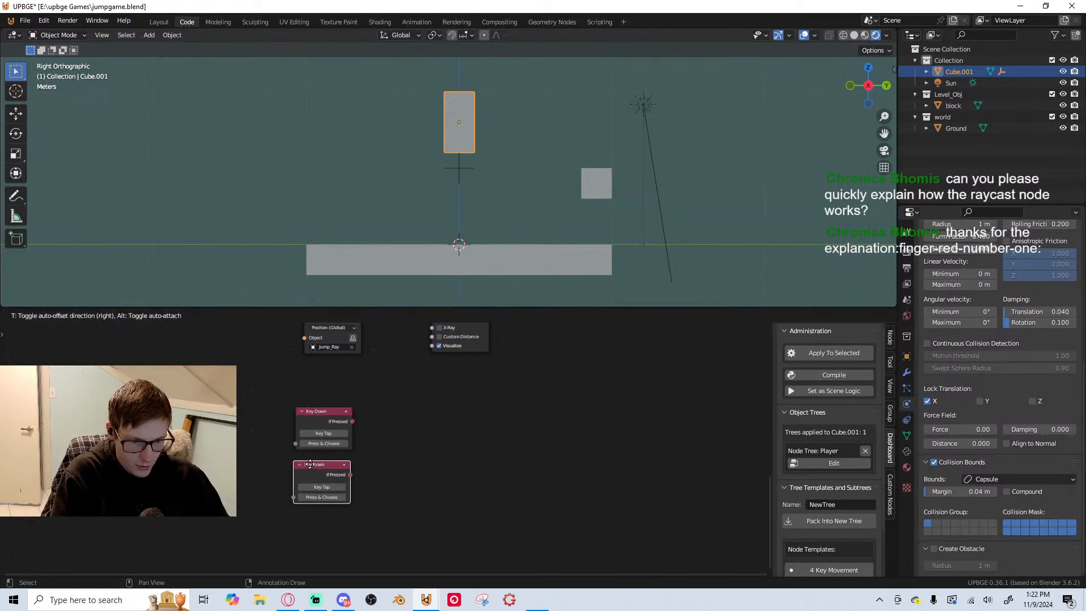
{"action": "left_click", "coordinate": [312, 461]}
Assign the D key to the upper Key Down node and A to the lower one, and reposition the upper node
{"action": "left_click", "coordinate": [324, 444]}
{"action": "key", "text": "d"}
{"action": "key", "text": "a"}
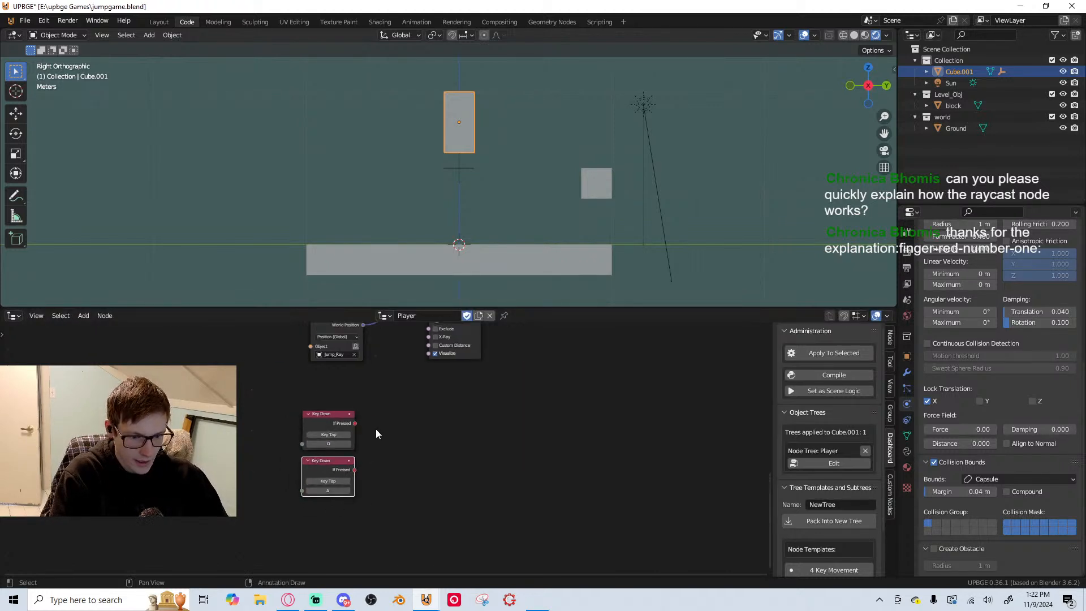
{"action": "scroll", "coordinate": [396, 457], "scroll_direction": "up", "scroll_amount": 3}
{"action": "key", "text": "g"}
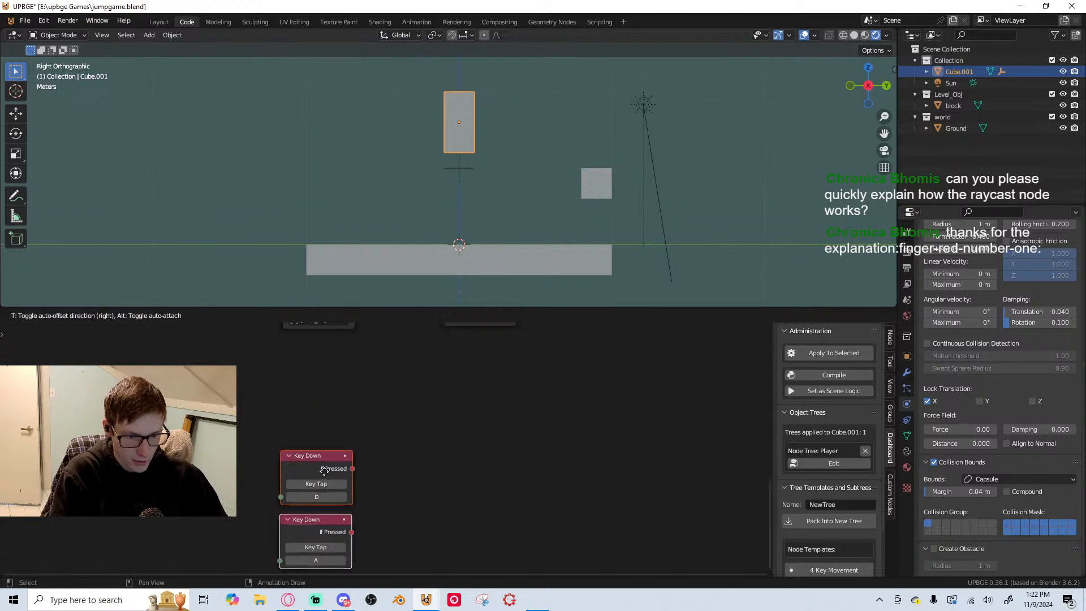
{"action": "left_click", "coordinate": [321, 453]}
Add a Math node beside the two Key Down nodes
{"action": "scroll", "coordinate": [398, 446], "scroll_direction": "down", "scroll_amount": 4}
{"action": "scroll", "coordinate": [398, 445], "scroll_direction": "up", "scroll_amount": 3}
{"action": "key", "text": "shift+a"}
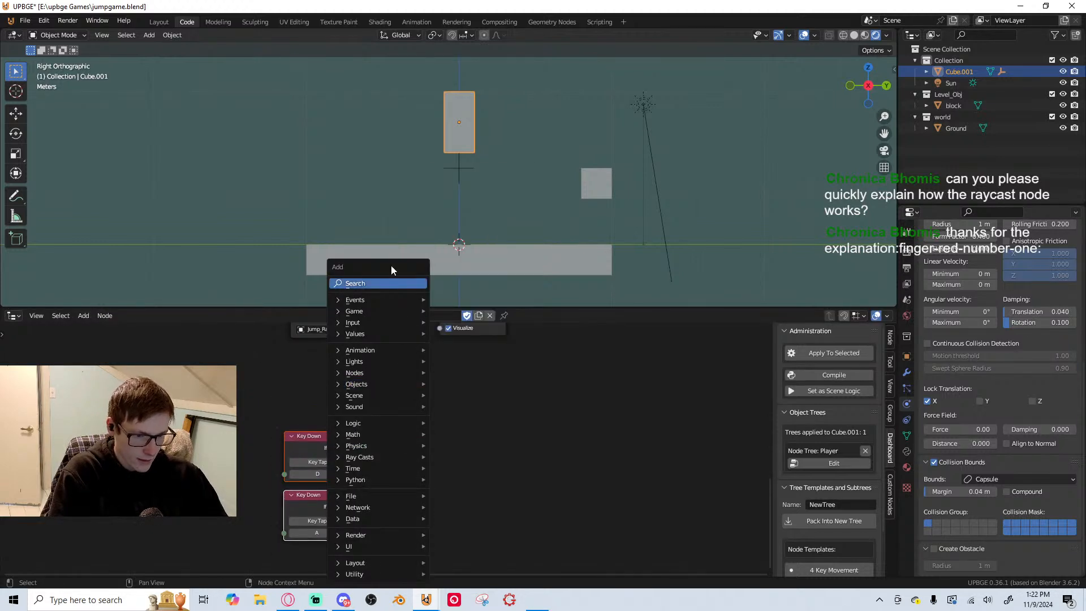
{"action": "left_click", "coordinate": [387, 282]}
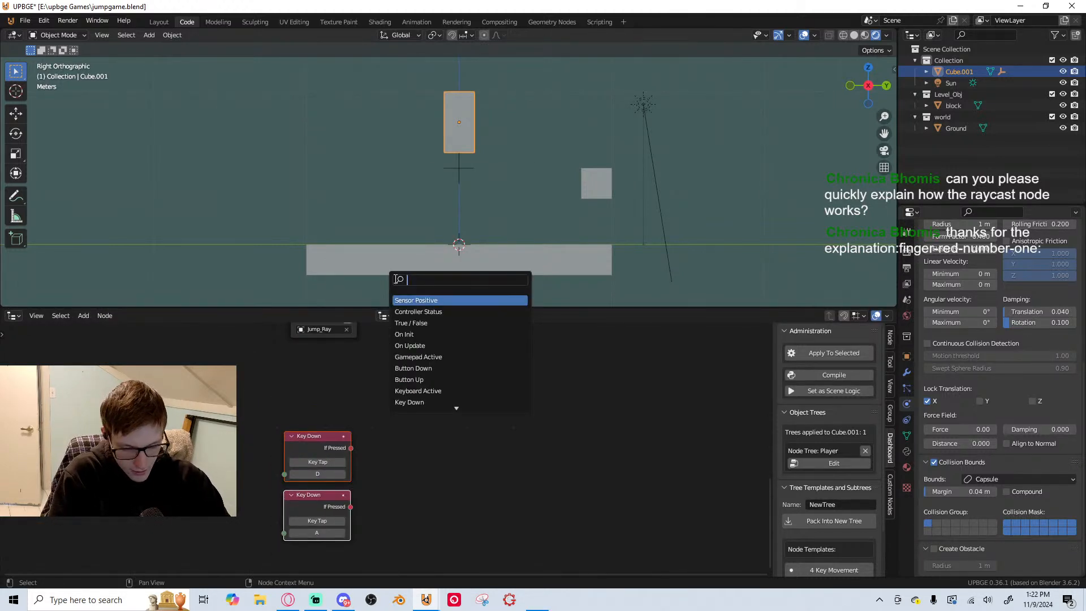
{"action": "type", "text": "matjh"}
{"action": "key", "text": "BackSpace"}
{"action": "key", "text": "BackSpace"}
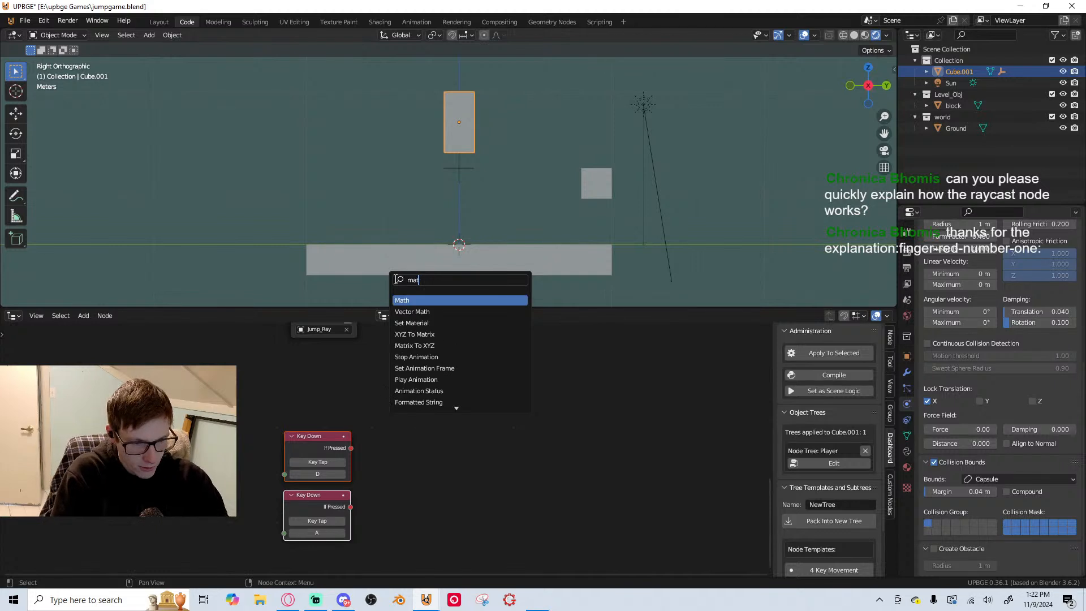
{"action": "left_click", "coordinate": [425, 300]}
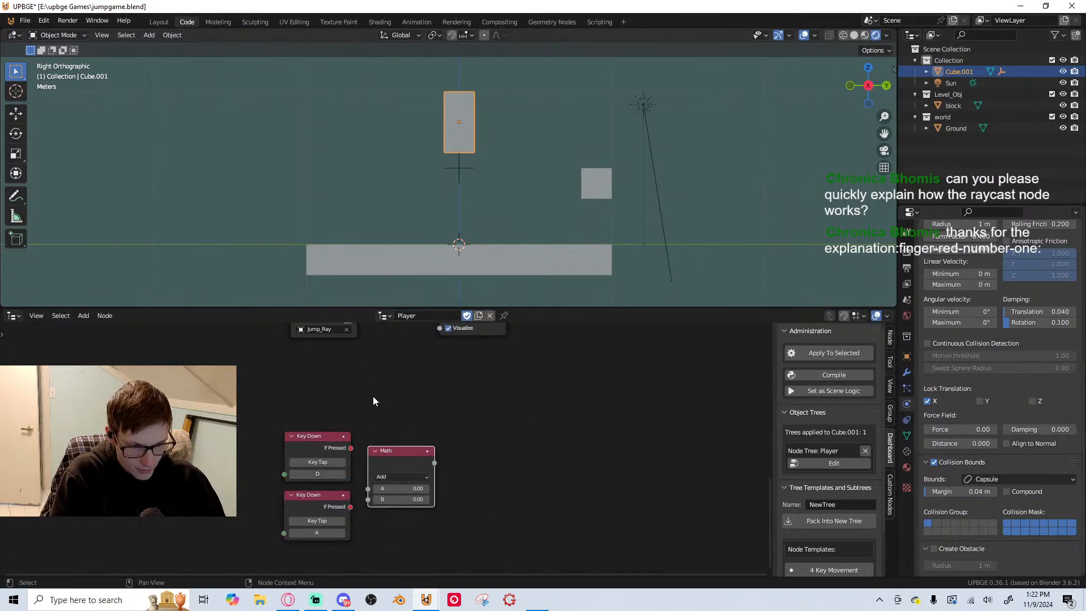
Link the D key node to Math input A and the A key node to input B, and set the operation to Subtract
{"action": "left_click", "coordinate": [371, 496]}
{"action": "left_click_drag", "start_coordinate": [368, 489], "coordinate": [351, 507]}
{"action": "left_click", "coordinate": [394, 477]}
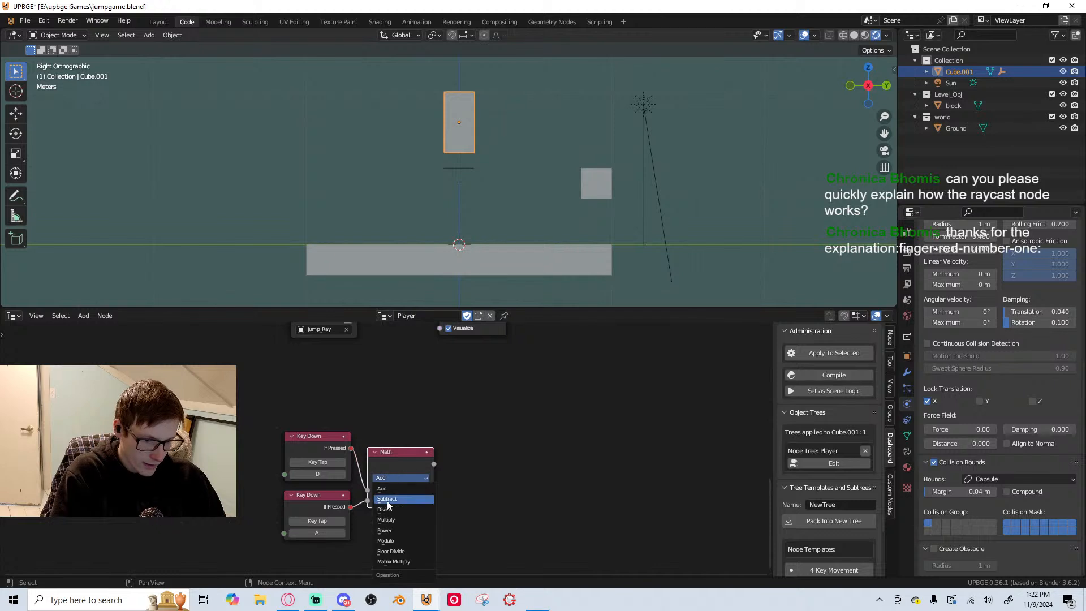
{"action": "left_click", "coordinate": [387, 500]}
{"action": "left_click_drag", "start_coordinate": [400, 459], "coordinate": [407, 448]}
Add a Vector Math node after the Subtract node
{"action": "key", "text": "shift+a"}
{"action": "left_click", "coordinate": [407, 280]}
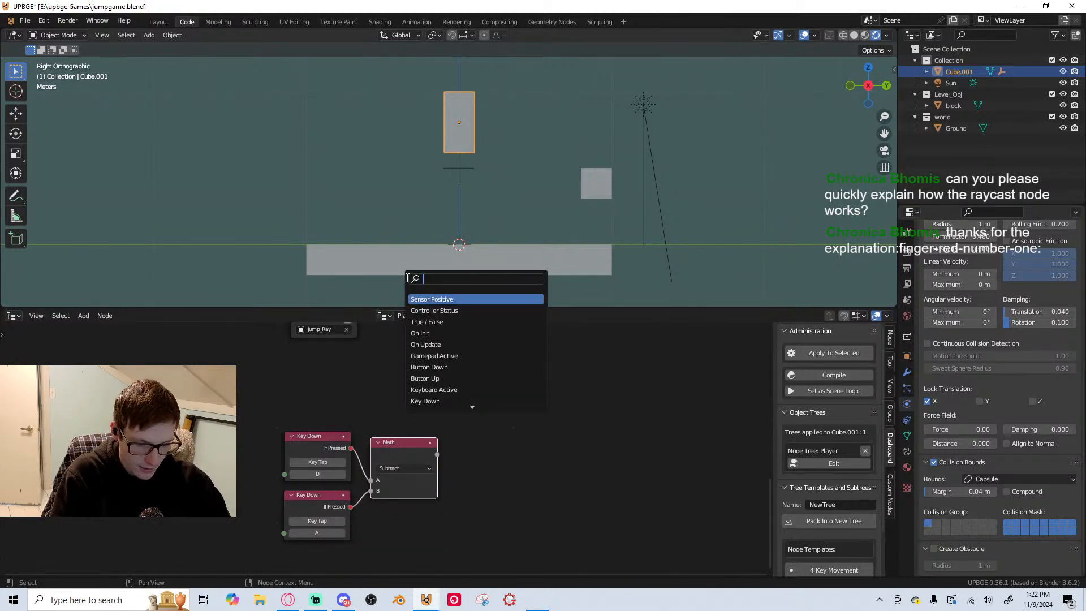
{"action": "type", "text": "vec"}
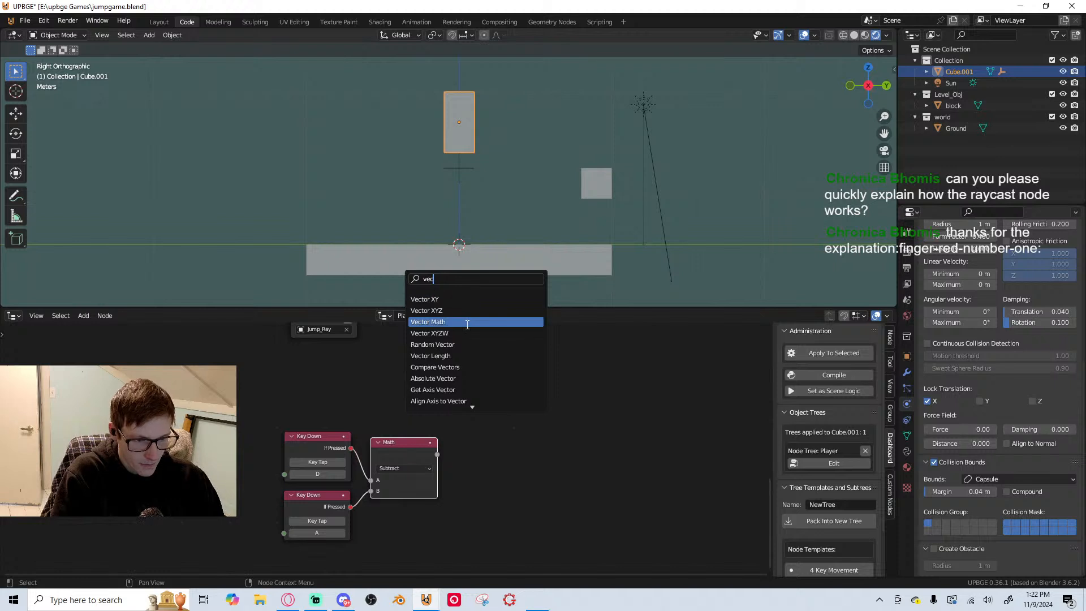
{"action": "left_click", "coordinate": [467, 325]}
{"action": "left_click", "coordinate": [529, 559]}
Reposition the Vector Math node so it sits directly beside the Subtract node
{"action": "scroll", "coordinate": [422, 464], "scroll_direction": "up", "scroll_amount": 4}
{"action": "middle_click_drag", "start_coordinate": [408, 474], "coordinate": [335, 465]}
{"action": "left_click_drag", "start_coordinate": [338, 436], "coordinate": [356, 445]}
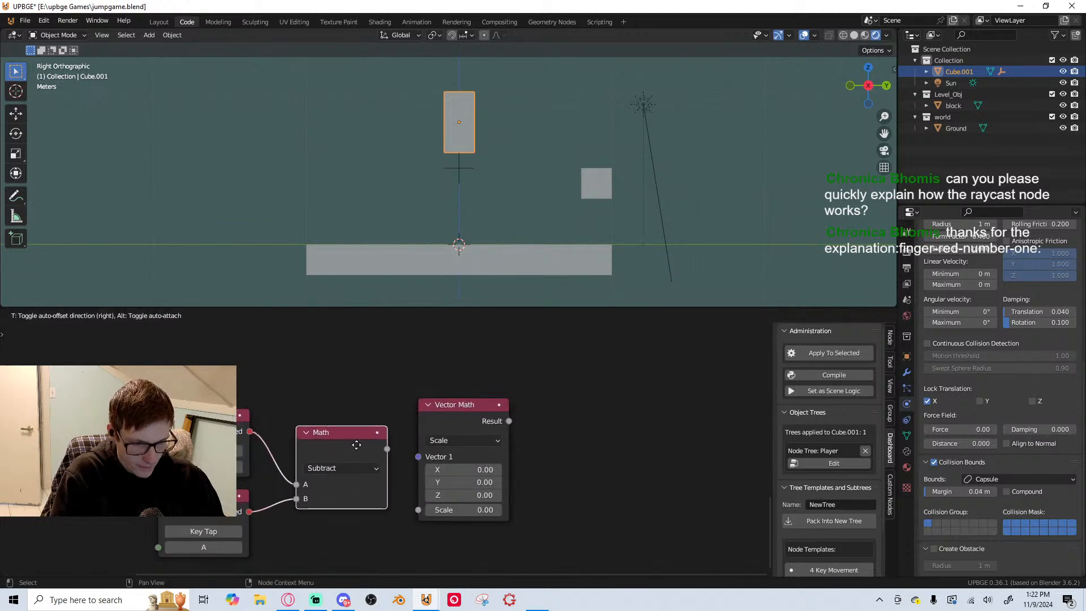
{"action": "right_click", "coordinate": [363, 450]}
{"action": "left_click", "coordinate": [449, 440]}
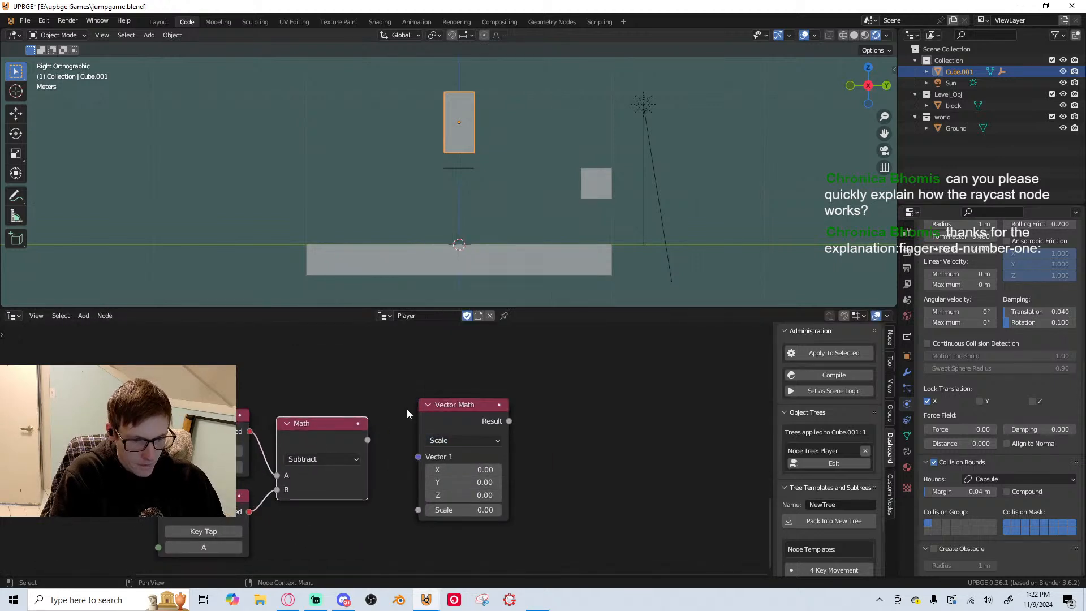
{"action": "scroll", "coordinate": [407, 413], "scroll_direction": "down", "scroll_amount": 2}
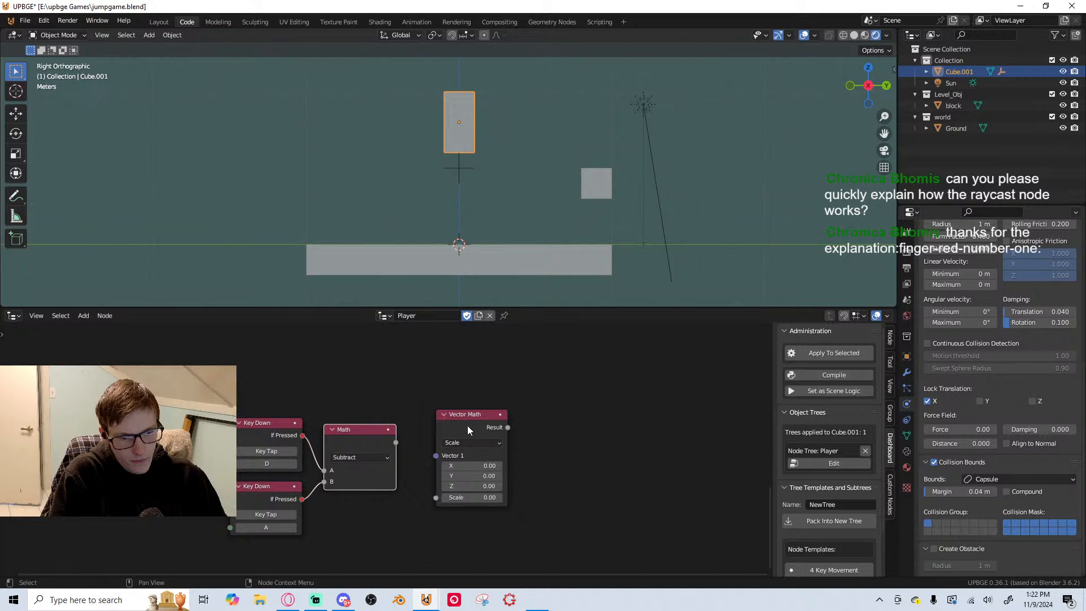
{"action": "left_click_drag", "start_coordinate": [468, 426], "coordinate": [572, 439]}
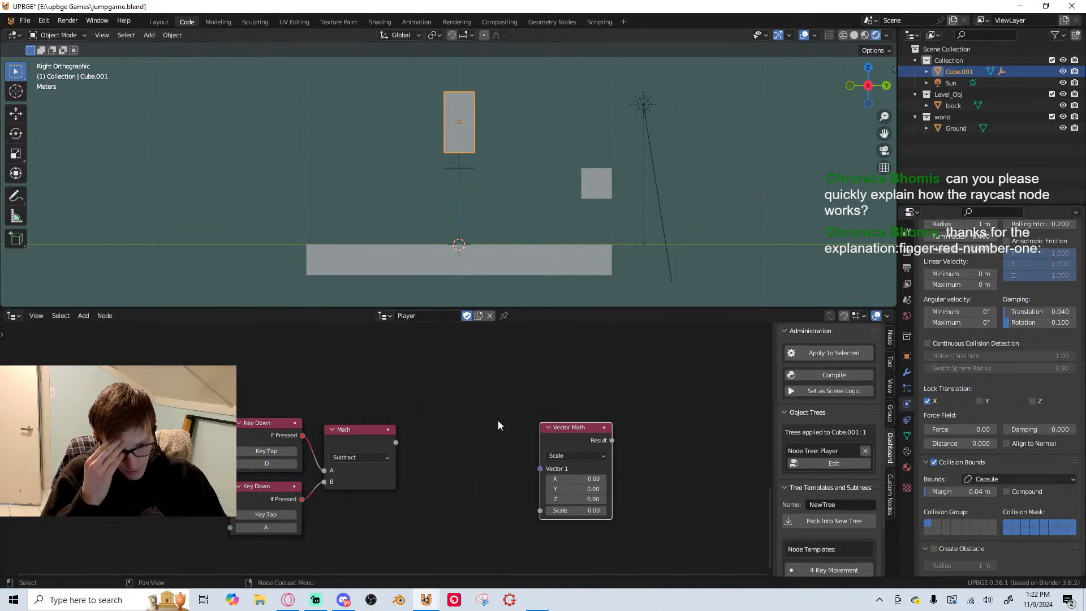
{"action": "middle_click_drag", "start_coordinate": [443, 414], "coordinate": [470, 366]}
{"action": "scroll", "coordinate": [487, 426], "scroll_direction": "down", "scroll_amount": 1}
{"action": "middle_click_drag", "start_coordinate": [486, 427], "coordinate": [456, 443]}
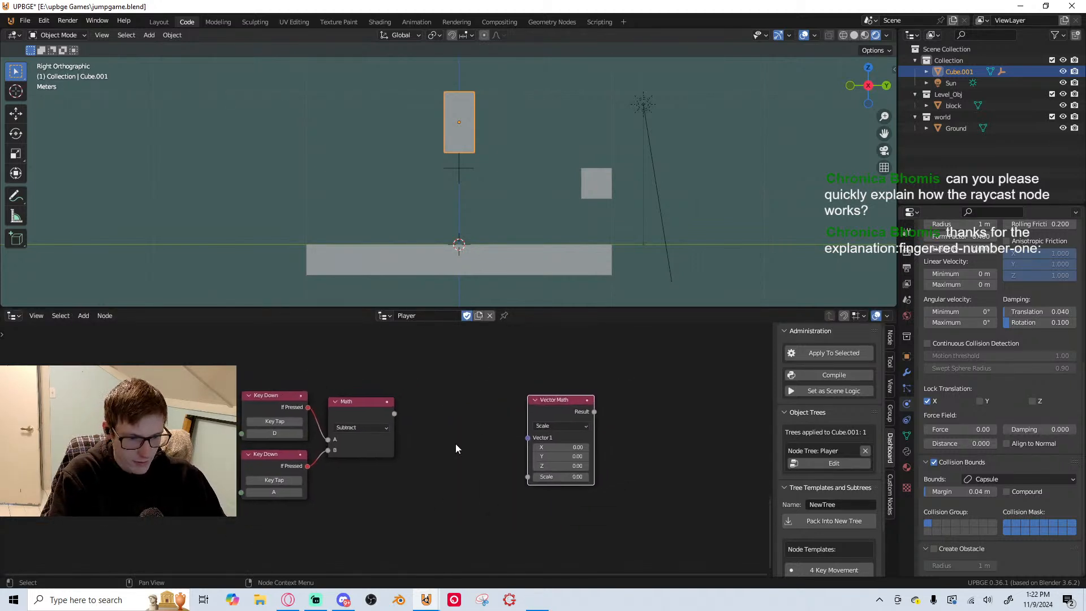
{"action": "left_click_drag", "start_coordinate": [554, 408], "coordinate": [443, 400]}
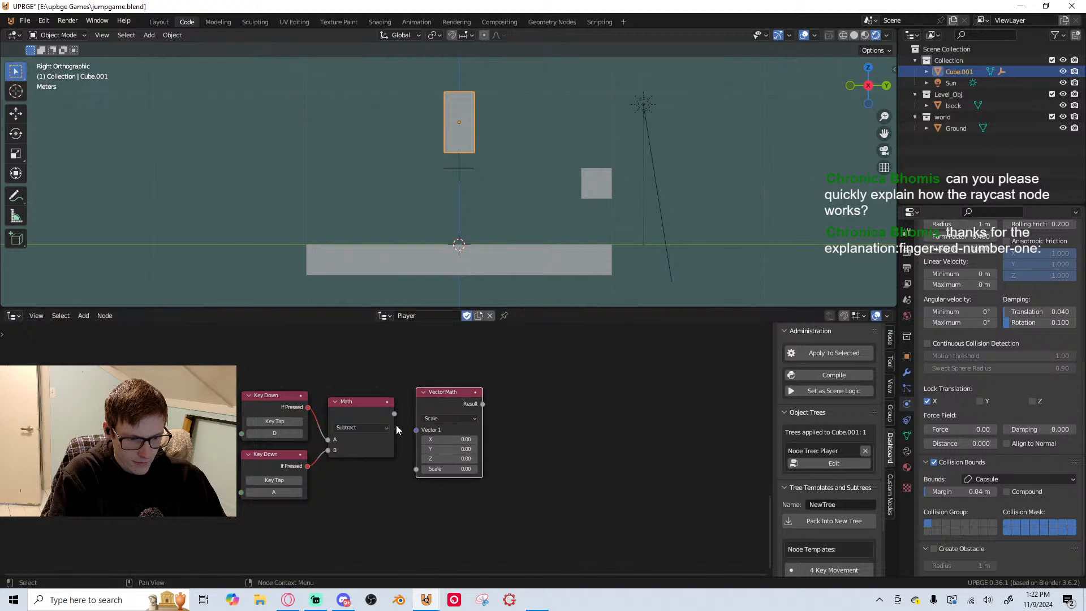
Set the Vector Math operation to Normalize and feed the Subtract node's output into its Vector 1 input
{"action": "left_click", "coordinate": [447, 418]}
{"action": "left_click", "coordinate": [456, 386]}
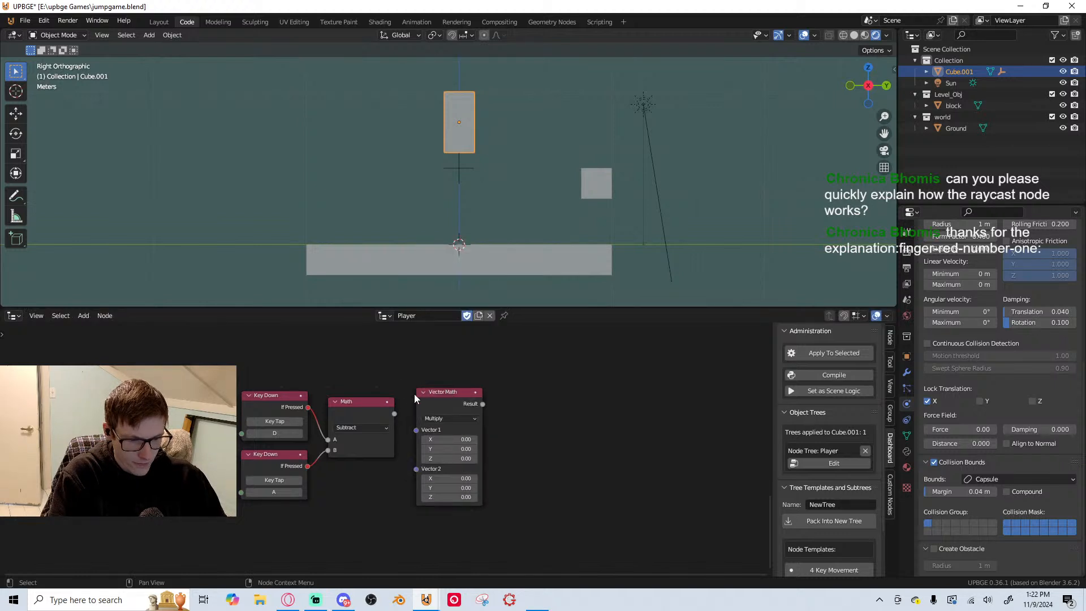
{"action": "scroll", "coordinate": [412, 397], "scroll_direction": "up", "scroll_amount": 1}
{"action": "left_click", "coordinate": [459, 408]}
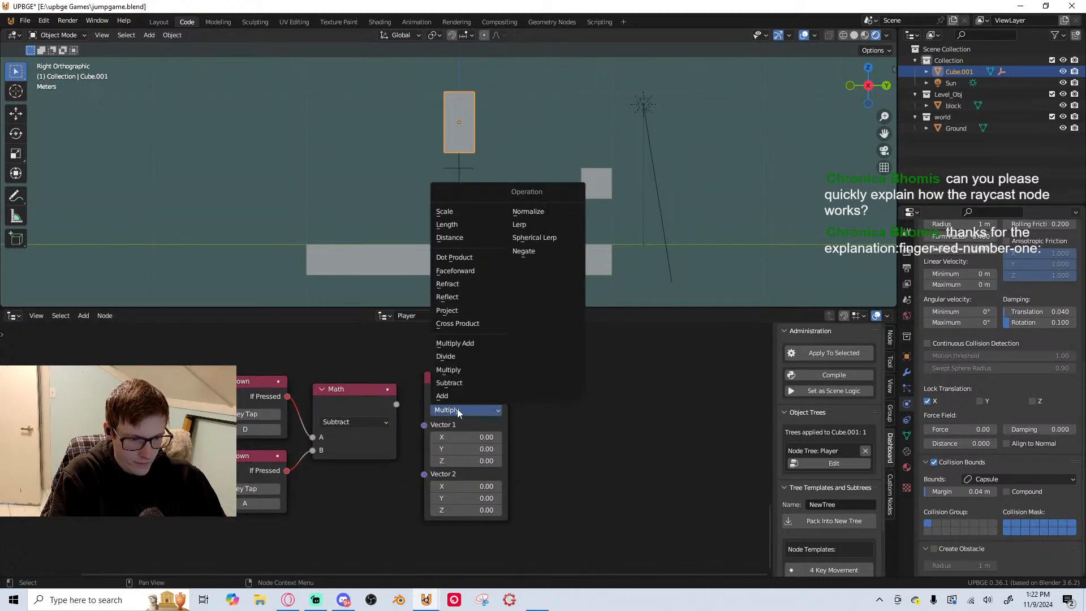
{"action": "left_click", "coordinate": [551, 211]}
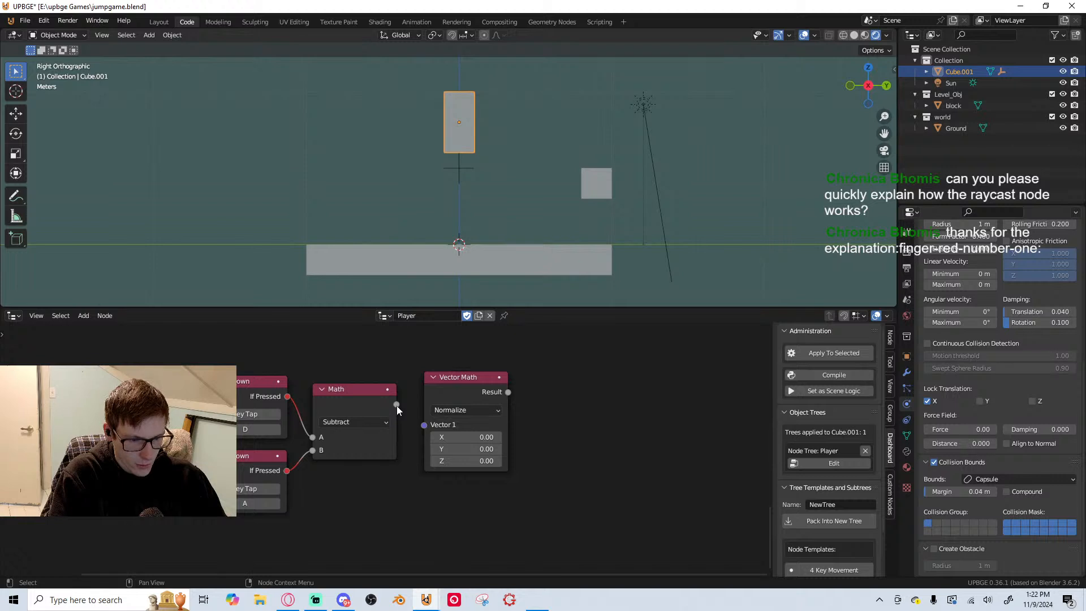
{"action": "left_click_drag", "start_coordinate": [396, 404], "coordinate": [425, 425]}
{"action": "mouse_move", "coordinate": [454, 389]}
{"action": "left_mouse_down"}
{"action": "mouse_move", "coordinate": [450, 415]}
{"action": "mouse_move", "coordinate": [454, 401]}
{"action": "left_mouse_up"}
Duplicate the Normalize node, set the copy to Multiply, and link the Normalize result to its Vector 1 input
{"action": "middle_click_drag", "start_coordinate": [463, 419], "coordinate": [339, 423]}
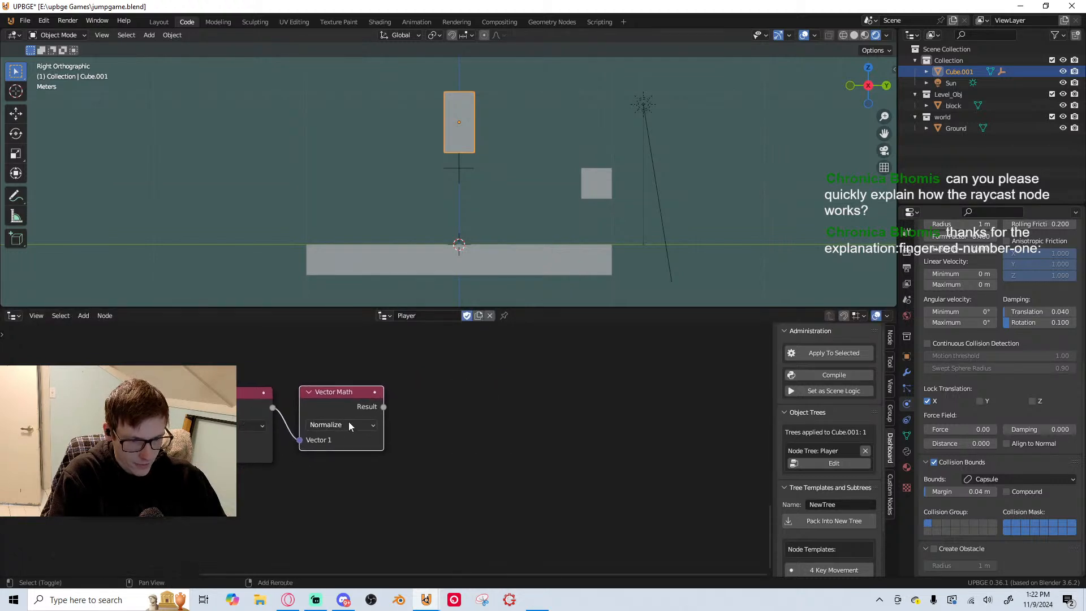
{"action": "key", "text": "shift+d"}
{"action": "left_click", "coordinate": [481, 418]}
{"action": "left_click", "coordinate": [479, 419]}
{"action": "left_click", "coordinate": [480, 378]}
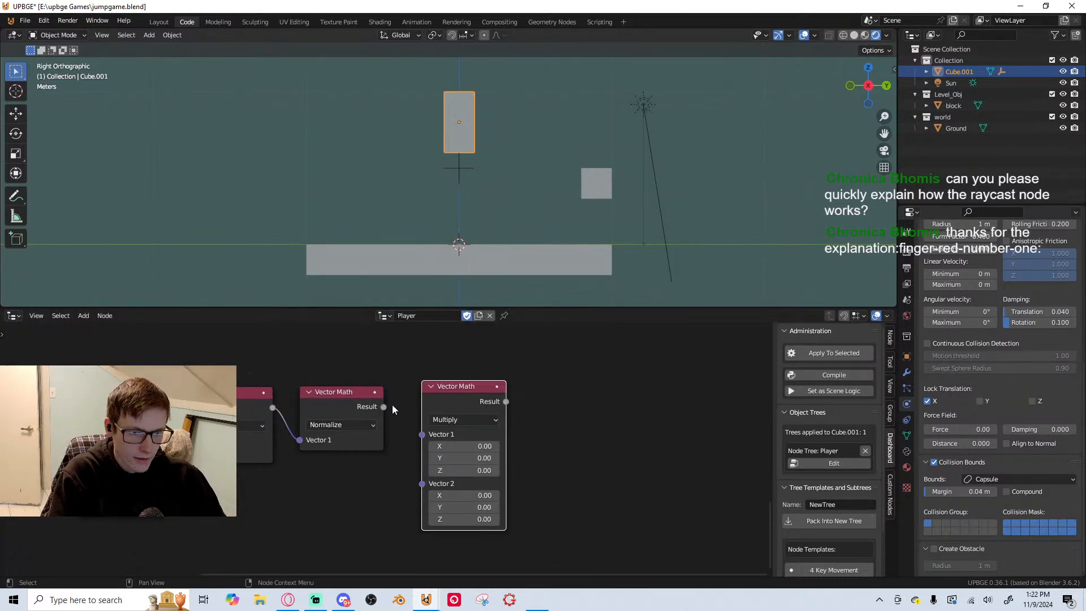
{"action": "left_click_drag", "start_coordinate": [422, 435], "coordinate": [384, 407]}
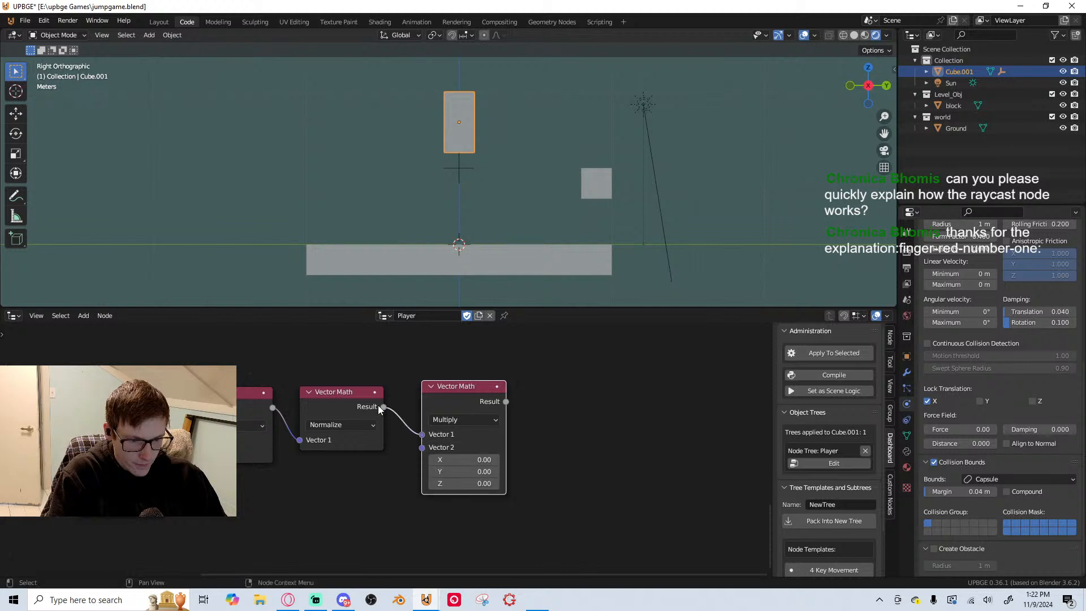
Add a Set Local Linear Velocity node beyond the Multiply node
{"action": "key", "text": "shift+a"}
{"action": "left_click", "coordinate": [569, 281]}
{"action": "type", "text": "lin"}
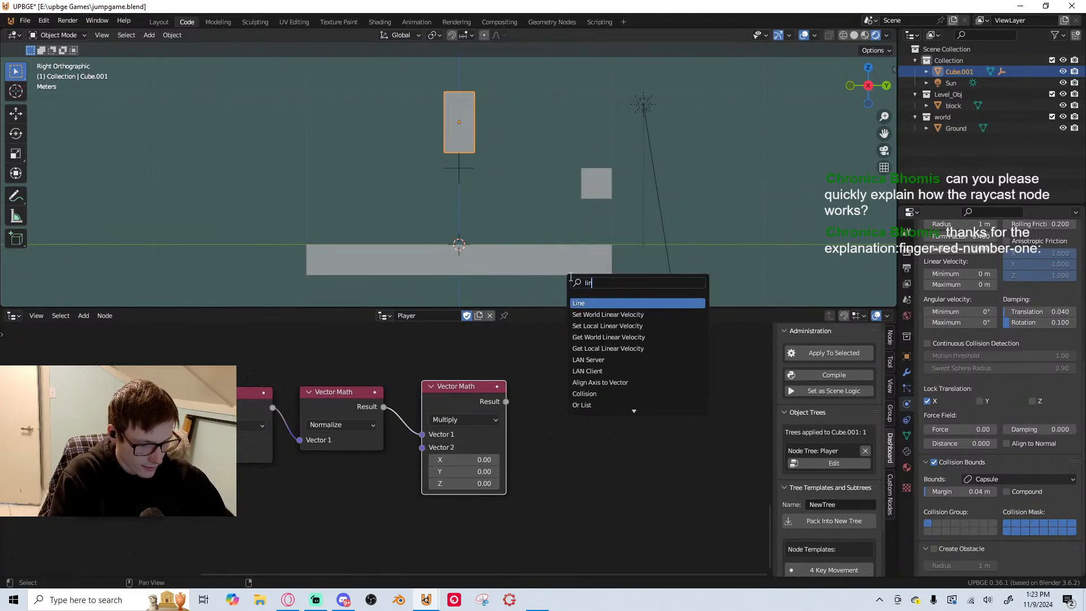
{"action": "key", "text": "BackSpace"}
{"action": "key", "text": "BackSpace"}
{"action": "key", "text": "BackSpace"}
{"action": "type", "text": "set"}
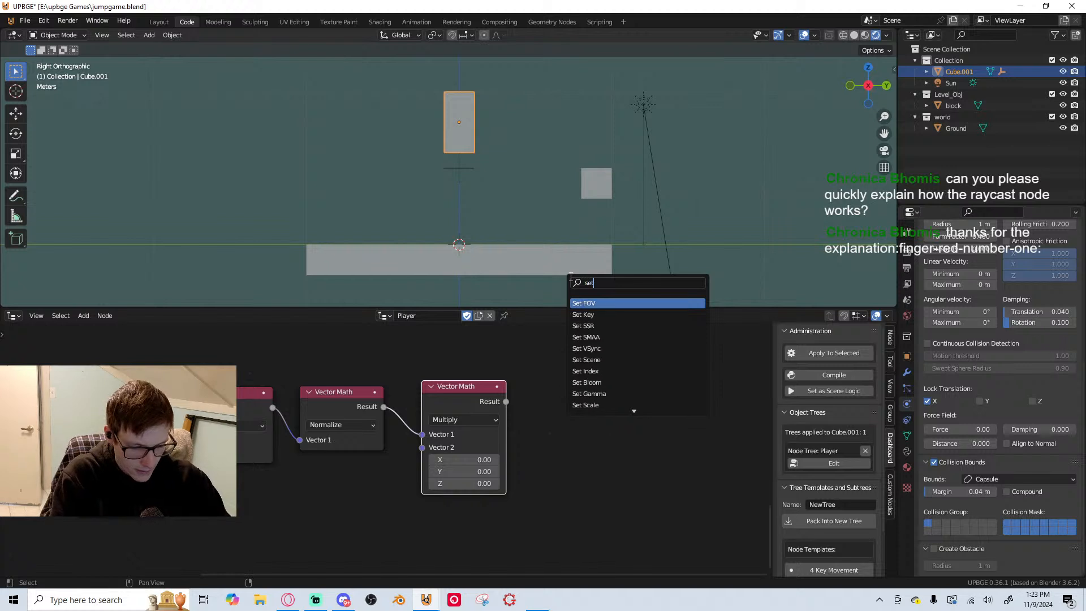
{"action": "type", "text": " liner"}
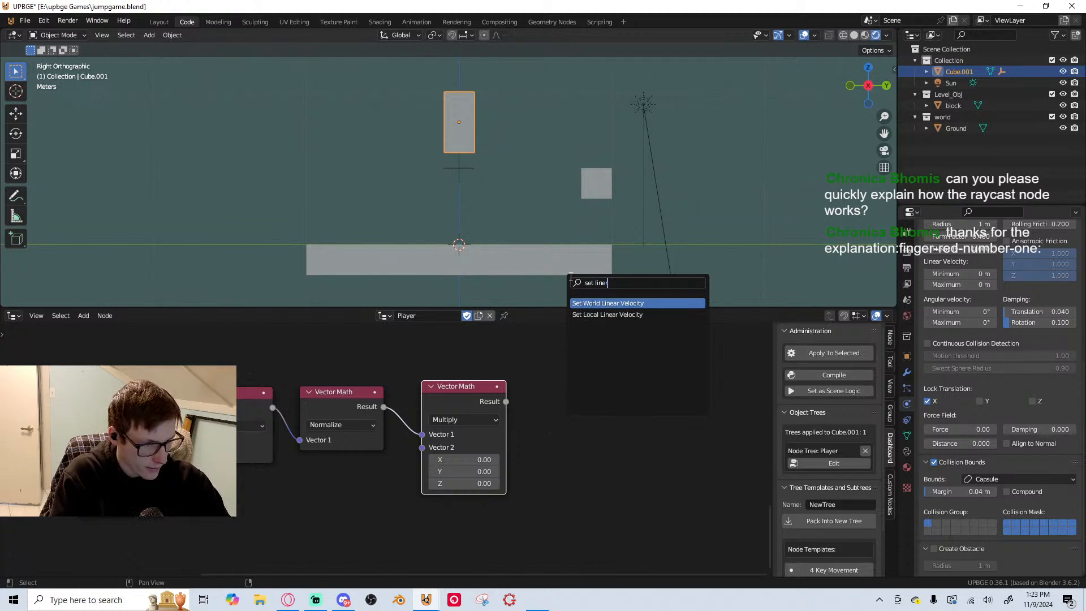
{"action": "left_click", "coordinate": [581, 318]}
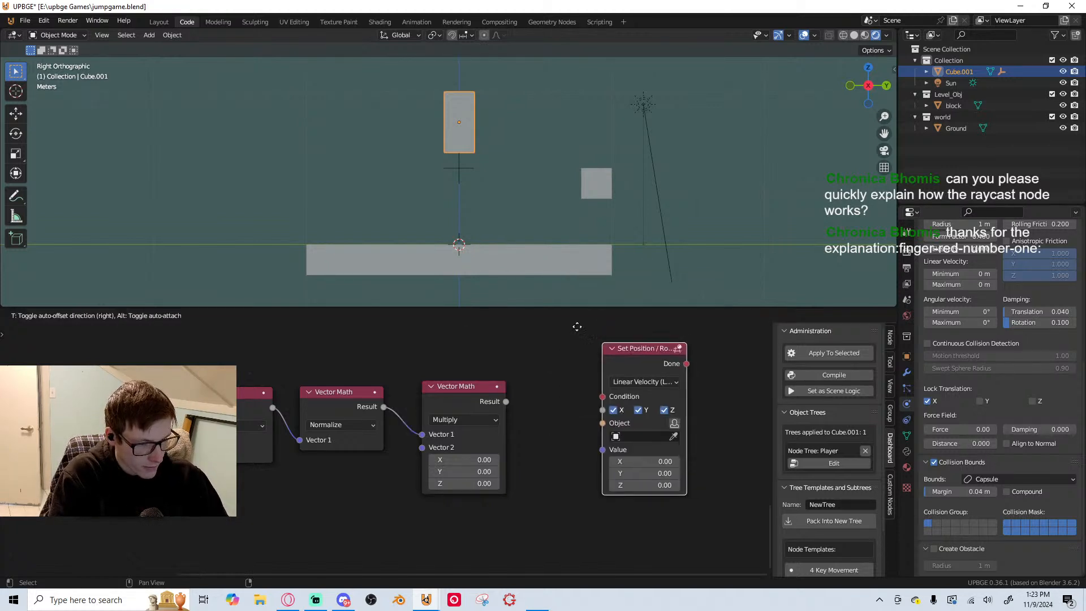
{"action": "left_click", "coordinate": [517, 347]}
Rearrange the movement nodes and link the Multiply result to the linear velocity node's Value input
{"action": "scroll", "coordinate": [487, 433], "scroll_direction": "up", "scroll_amount": 4}
{"action": "middle_click_drag", "start_coordinate": [537, 446], "coordinate": [416, 467]}
{"action": "scroll", "coordinate": [416, 467], "scroll_direction": "down", "scroll_amount": 10}
{"action": "middle_click_drag", "start_coordinate": [290, 476], "coordinate": [505, 431]}
{"action": "left_click_drag", "start_coordinate": [227, 395], "coordinate": [585, 513]}
{"action": "left_click_drag", "start_coordinate": [551, 400], "coordinate": [542, 478]}
{"action": "middle_click_drag", "start_coordinate": [606, 460], "coordinate": [544, 467]}
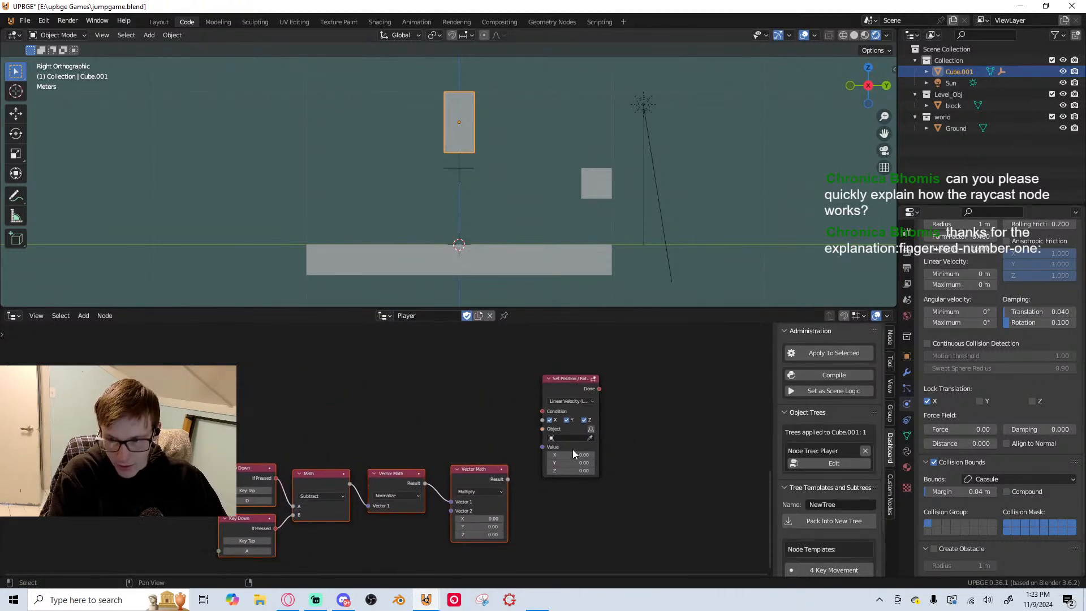
{"action": "left_click_drag", "start_coordinate": [576, 396], "coordinate": [598, 416]}
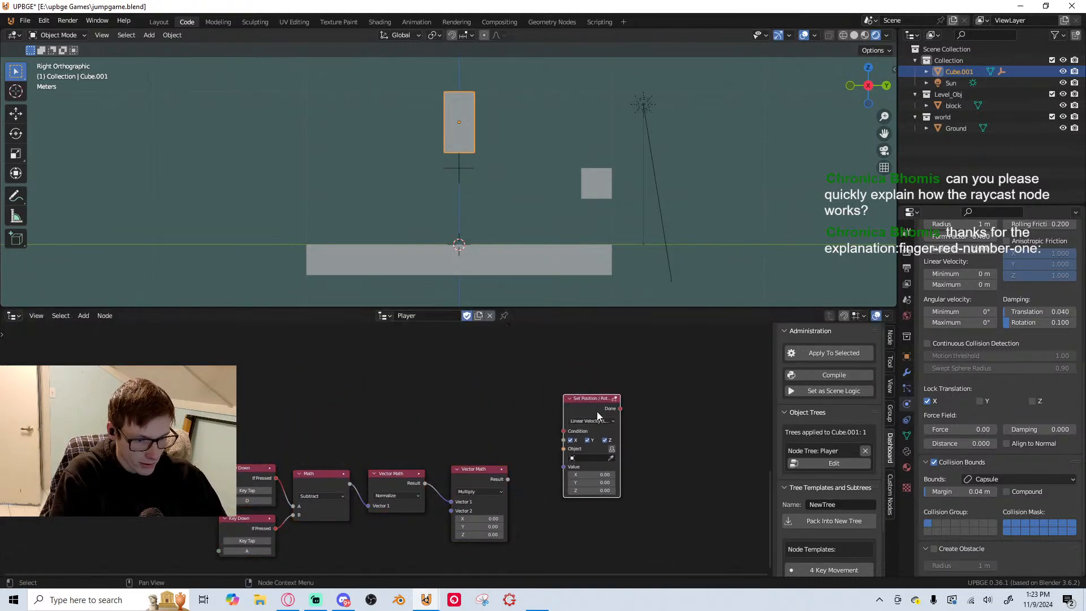
{"action": "left_click_drag", "start_coordinate": [506, 480], "coordinate": [564, 467]}
Set Vector 2 of the Multiply node to 5 on X and Y, and save the file
{"action": "left_click_drag", "start_coordinate": [485, 533], "coordinate": [489, 525]}
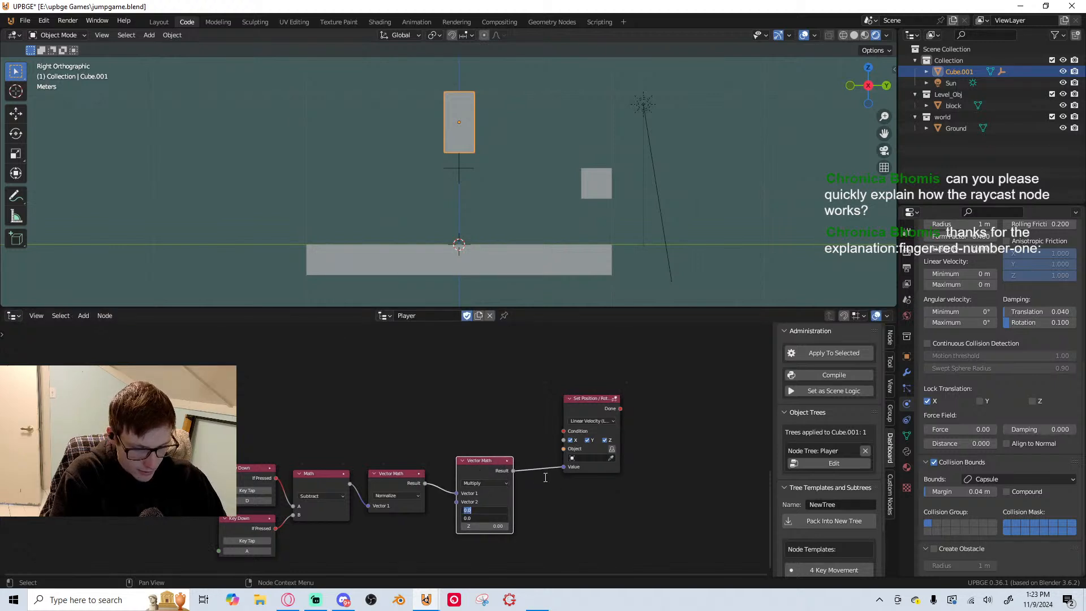
{"action": "type", "text": "5"}
{"action": "key", "text": "Tab"}
{"action": "type", "text": "5"}
{"action": "key", "text": "Return"}
{"action": "key", "text": "ctrl+s"}
{"action": "scroll", "coordinate": [594, 518], "scroll_direction": "up", "scroll_amount": 3}
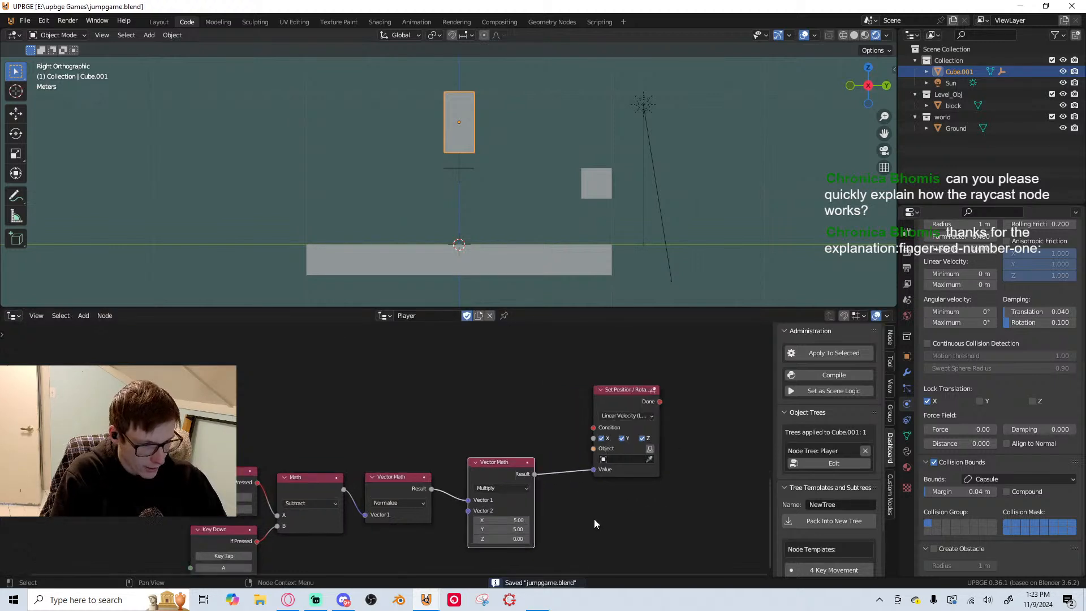
Make the linear velocity node use its owner as the Object and nudge the node into place
{"action": "scroll", "coordinate": [529, 450], "scroll_direction": "up", "scroll_amount": 2}
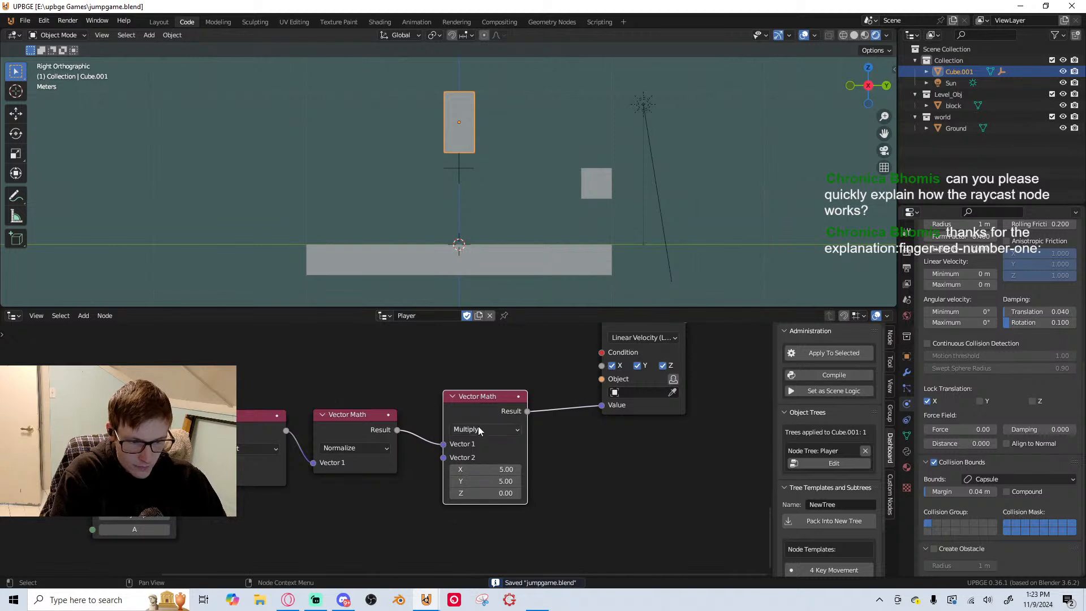
{"action": "scroll", "coordinate": [441, 463], "scroll_direction": "down", "scroll_amount": 1}
{"action": "middle_click_drag", "start_coordinate": [433, 468], "coordinate": [379, 499]}
{"action": "middle_click_drag", "start_coordinate": [300, 467], "coordinate": [278, 494]}
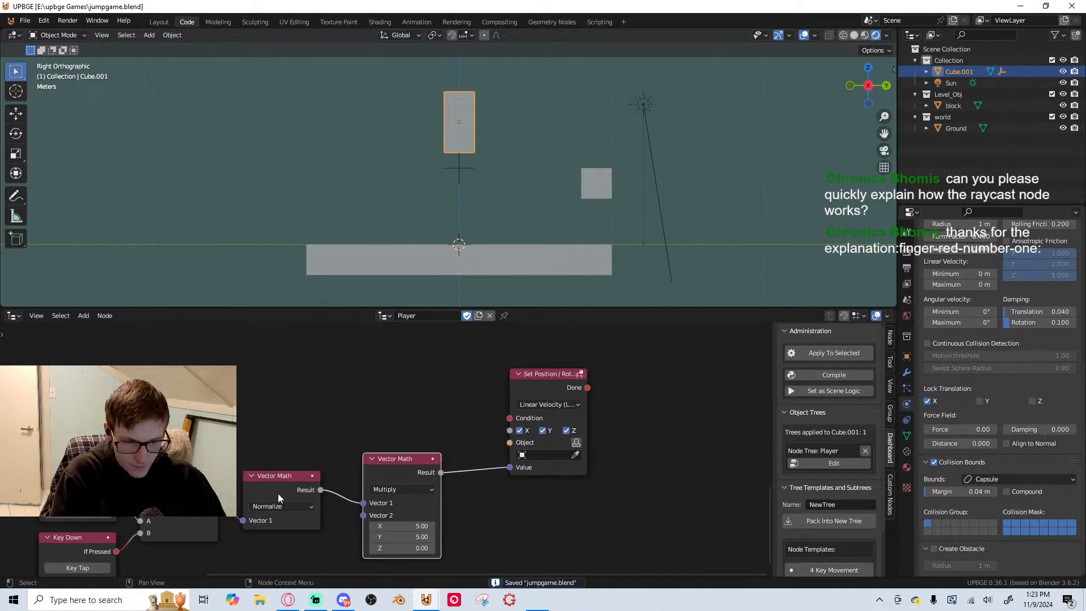
{"action": "left_click", "coordinate": [576, 443]}
{"action": "left_click_drag", "start_coordinate": [537, 375], "coordinate": [543, 392]}
Add a Keyboard Active node above Multiply, link it to the linear velocity node's Condition, and save the file
{"action": "key", "text": "shift+a"}
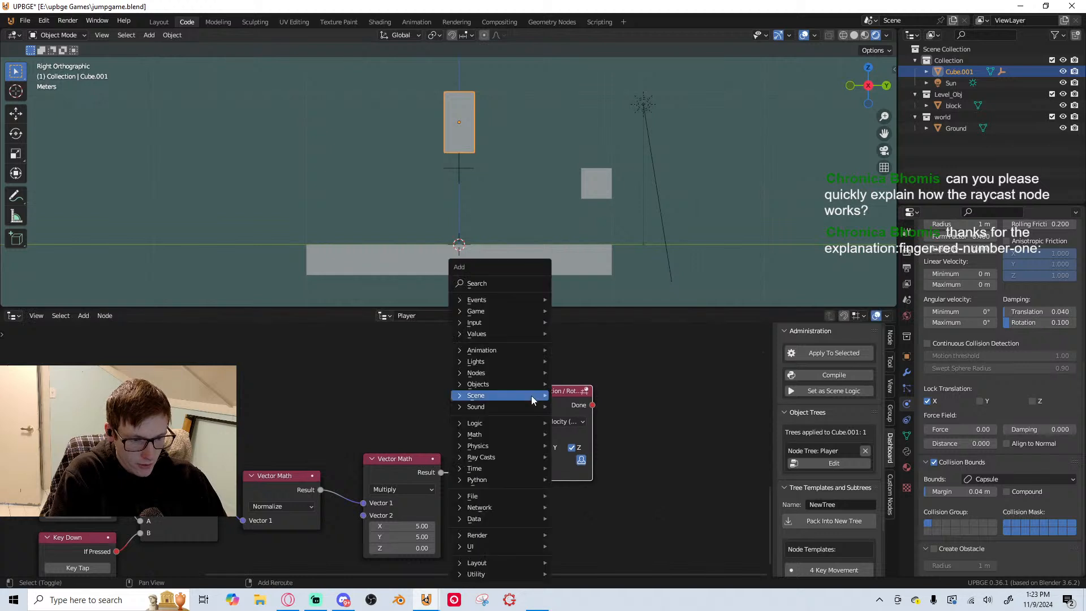
{"action": "left_click", "coordinate": [501, 281]}
{"action": "type", "text": "key"}
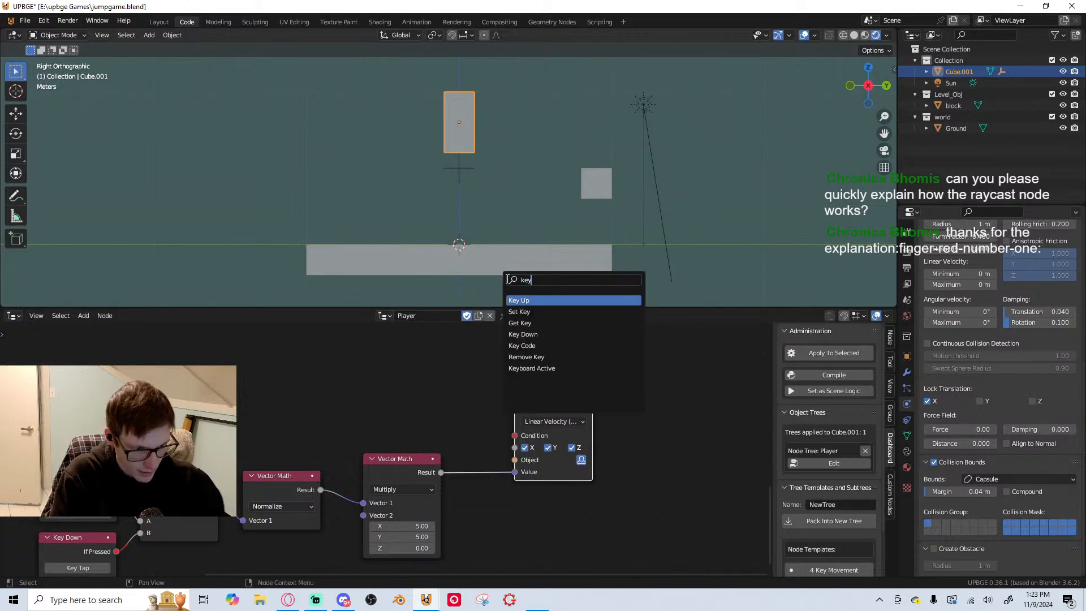
{"action": "left_click", "coordinate": [537, 368]}
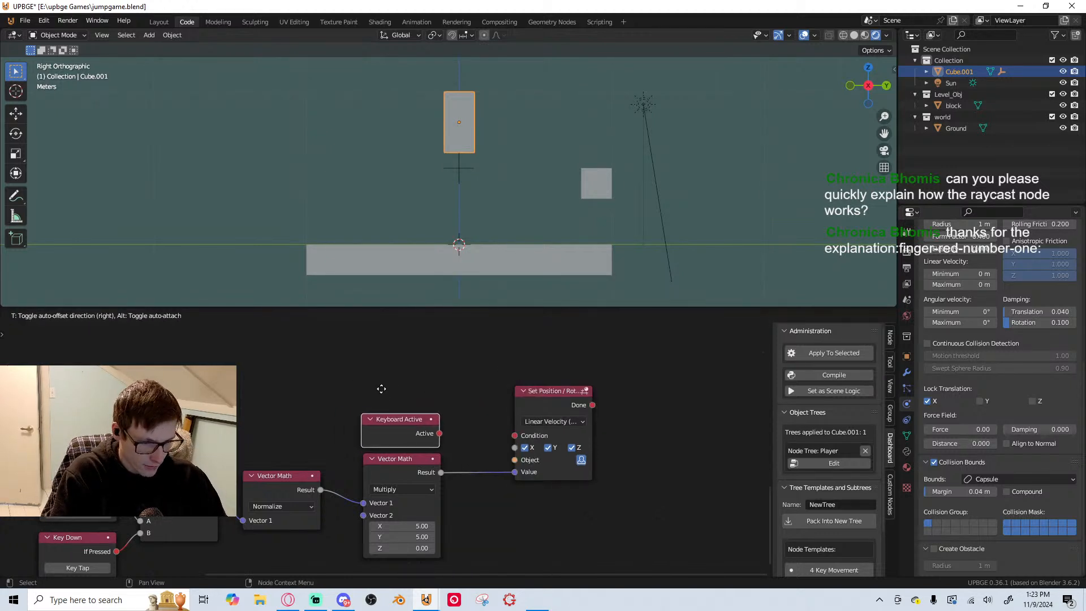
{"action": "left_click", "coordinate": [381, 389]}
{"action": "left_click_drag", "start_coordinate": [439, 434], "coordinate": [514, 435]}
{"action": "key", "text": "ctrl+s"}
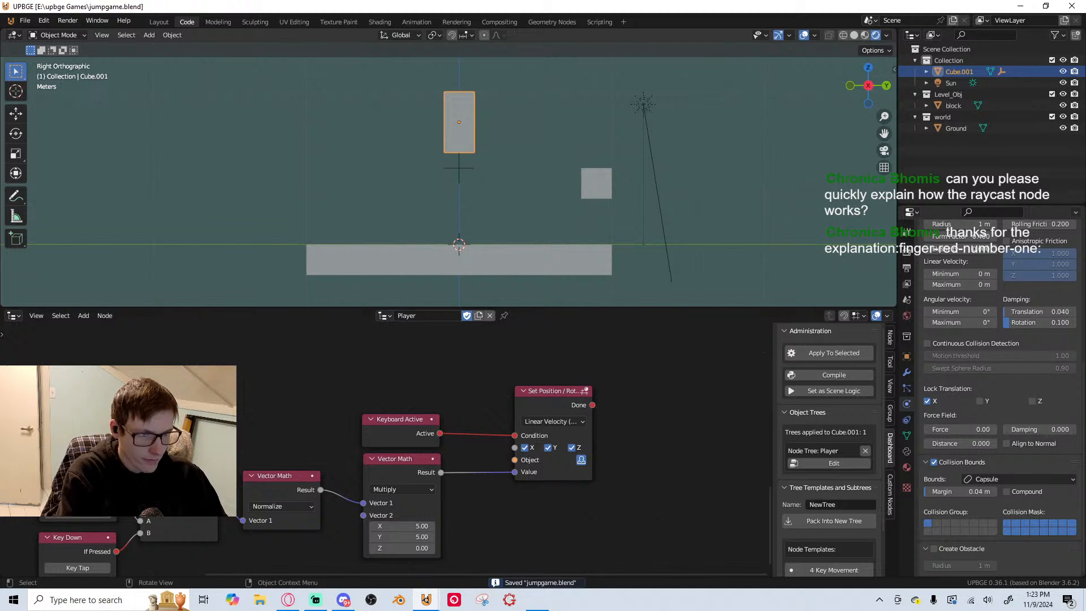
Run the game to test the player's sideways movement and jump, and end the run
{"action": "key", "text": "p"}
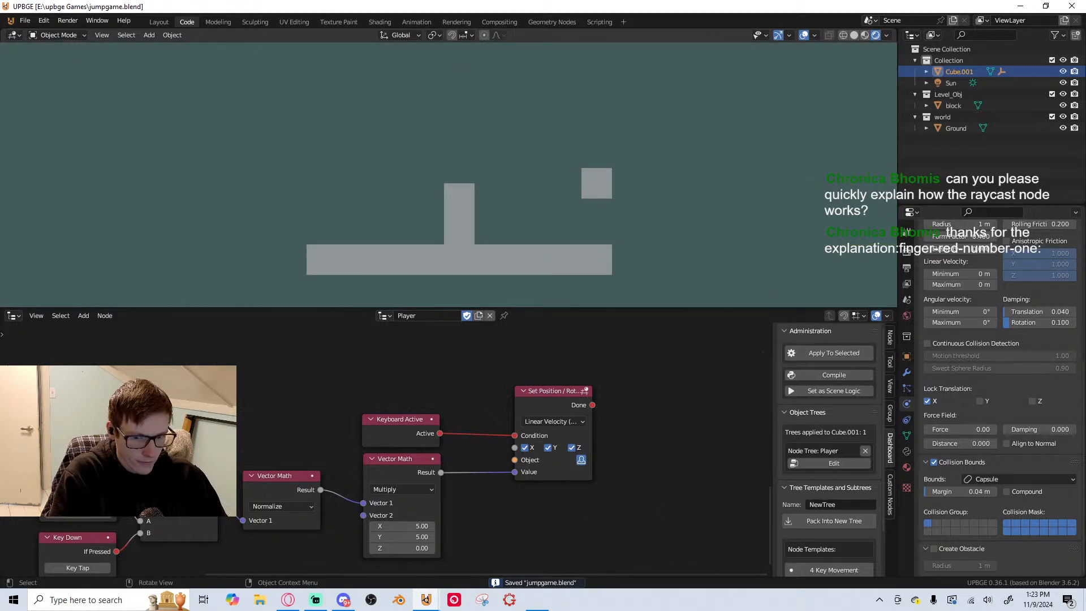
{"action": "key", "text": "space"}
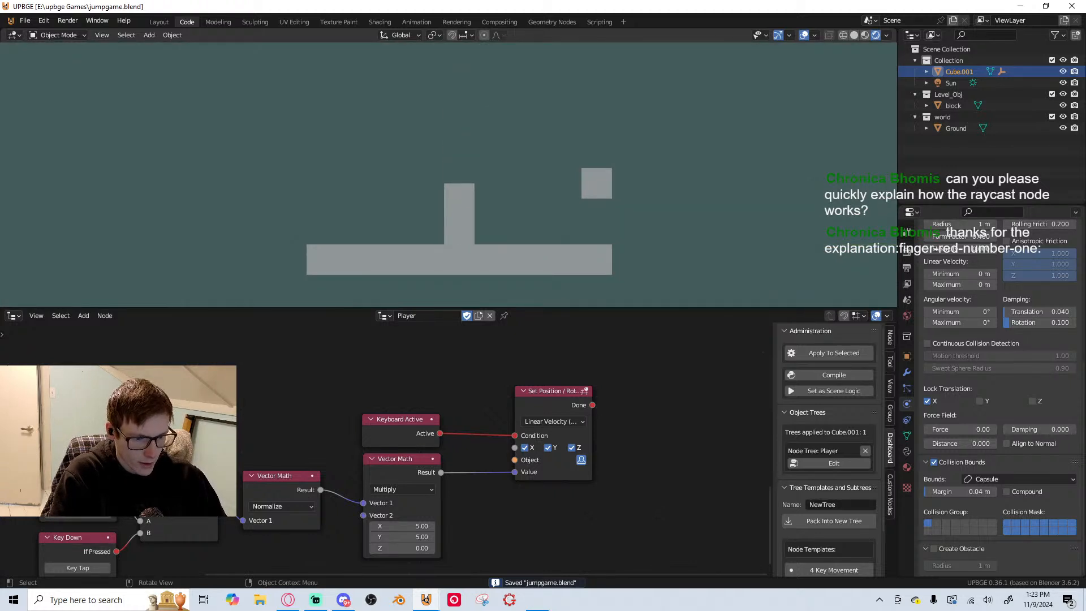
{"action": "key", "text": "Escape"}
Examine the node chain, the velocity node's attribute options, and the Multiply node's Vector 2 values
{"action": "key", "text": "Home"}
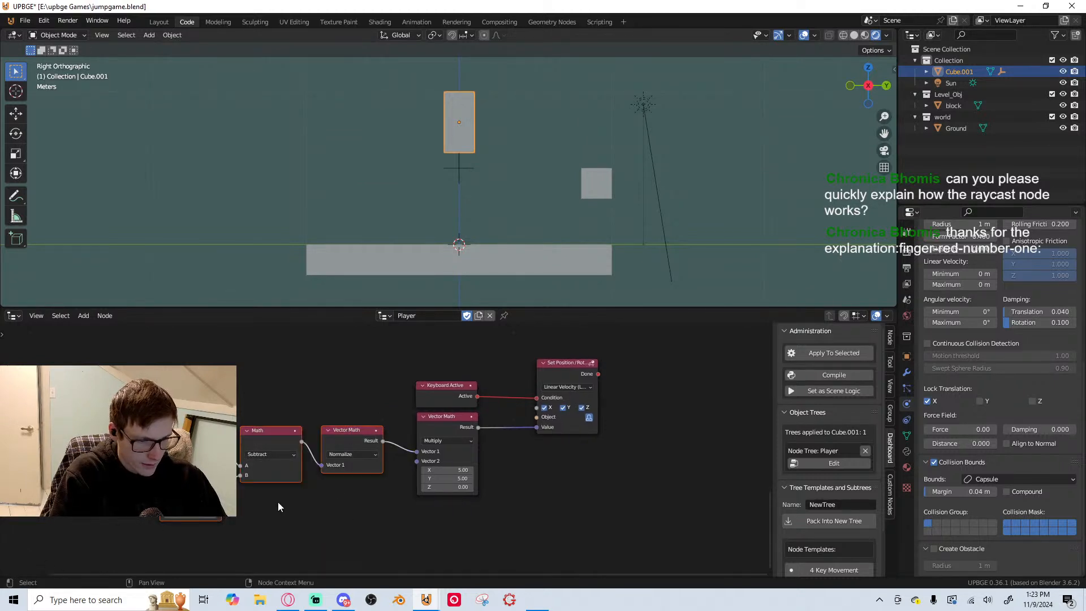
{"action": "scroll", "coordinate": [638, 421], "scroll_direction": "up", "scroll_amount": 1}
{"action": "scroll", "coordinate": [637, 421], "scroll_direction": "up", "scroll_amount": 1}
{"action": "middle_click_drag", "start_coordinate": [638, 421], "coordinate": [476, 461]}
{"action": "left_click", "coordinate": [522, 395]}
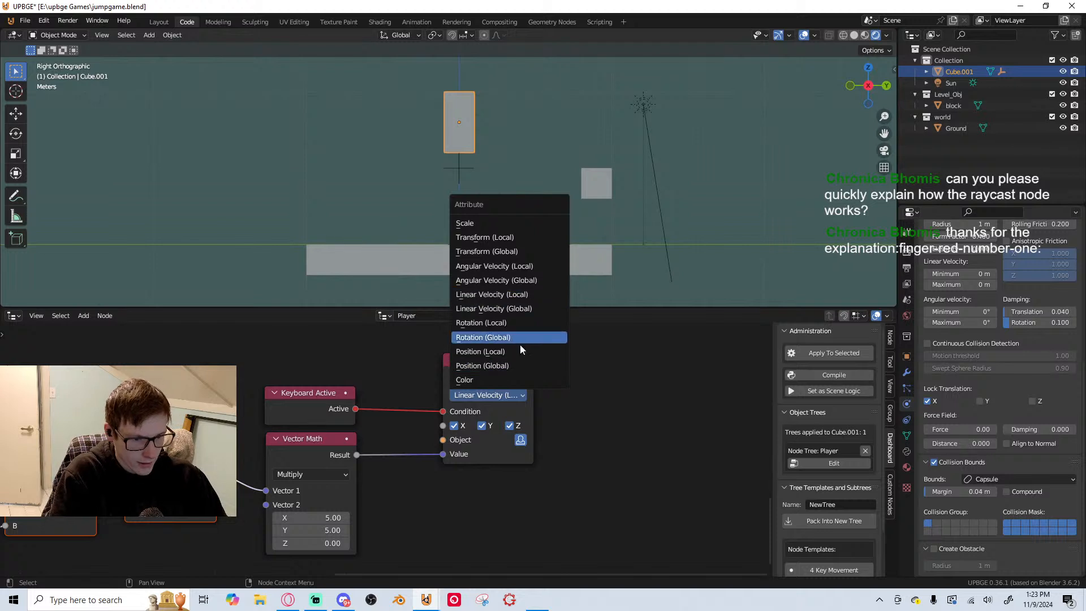
{"action": "middle_click_drag", "start_coordinate": [597, 389], "coordinate": [495, 396]}
{"action": "scroll", "coordinate": [495, 396], "scroll_direction": "up", "scroll_amount": 1}
{"action": "scroll", "coordinate": [371, 416], "scroll_direction": "up", "scroll_amount": 1}
{"action": "middle_click_drag", "start_coordinate": [214, 518], "coordinate": [404, 471]}
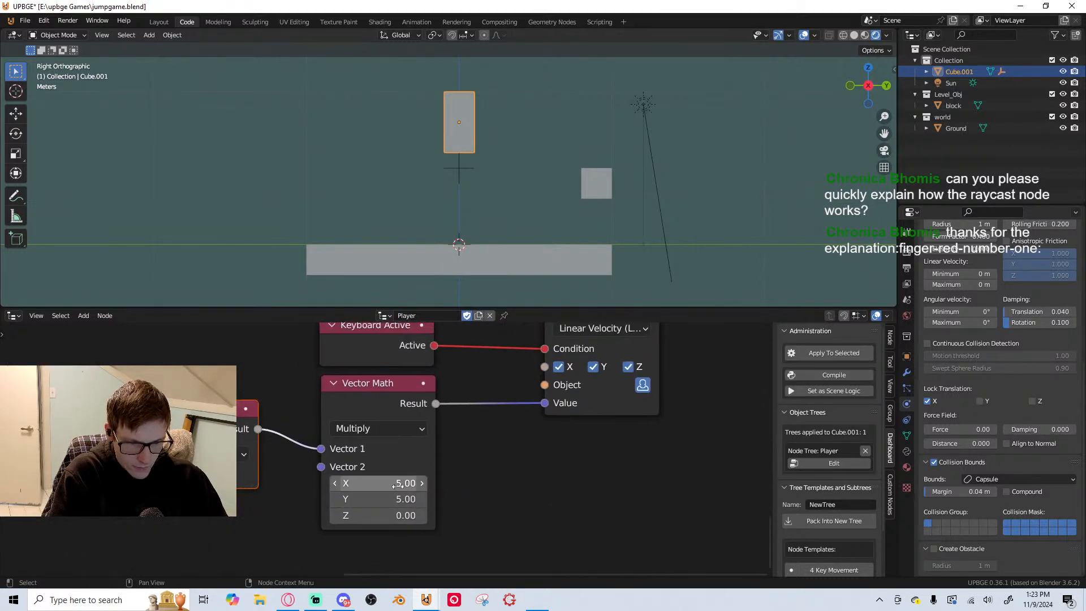
Set the Multiply node's Vector 2 to 599 on X, Y and Z
{"action": "scroll", "coordinate": [385, 467], "scroll_direction": "down", "scroll_amount": 4}
{"action": "scroll", "coordinate": [377, 450], "scroll_direction": "down", "scroll_amount": 1}
{"action": "left_click_drag", "start_coordinate": [410, 472], "coordinate": [568, 340]}
{"action": "left_click_drag", "start_coordinate": [399, 472], "coordinate": [407, 469]}
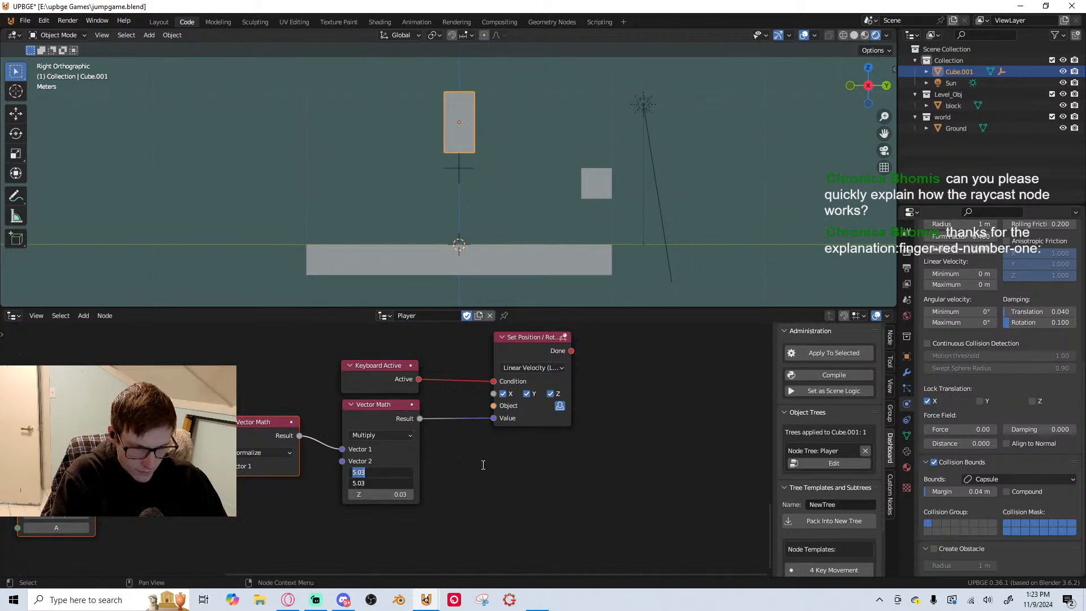
{"action": "type", "text": "0.03"}
{"action": "key", "text": "Tab"}
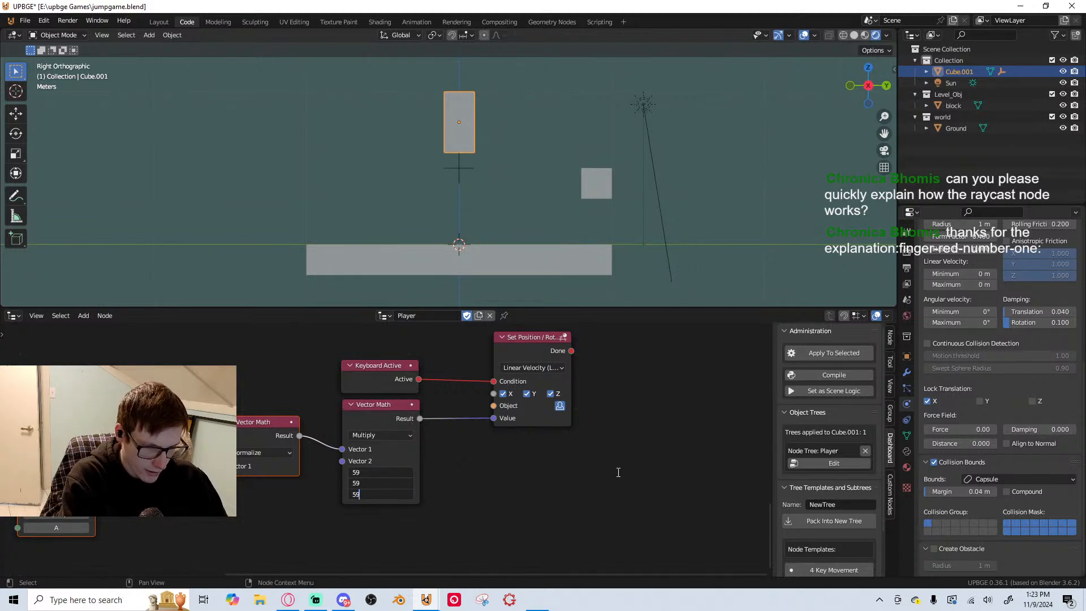
{"action": "type", "text": "599"}
{"action": "key", "text": "Return"}
Playtest the jump and sideways movement with the stronger multiplier, and end the run
{"action": "key", "text": "p"}
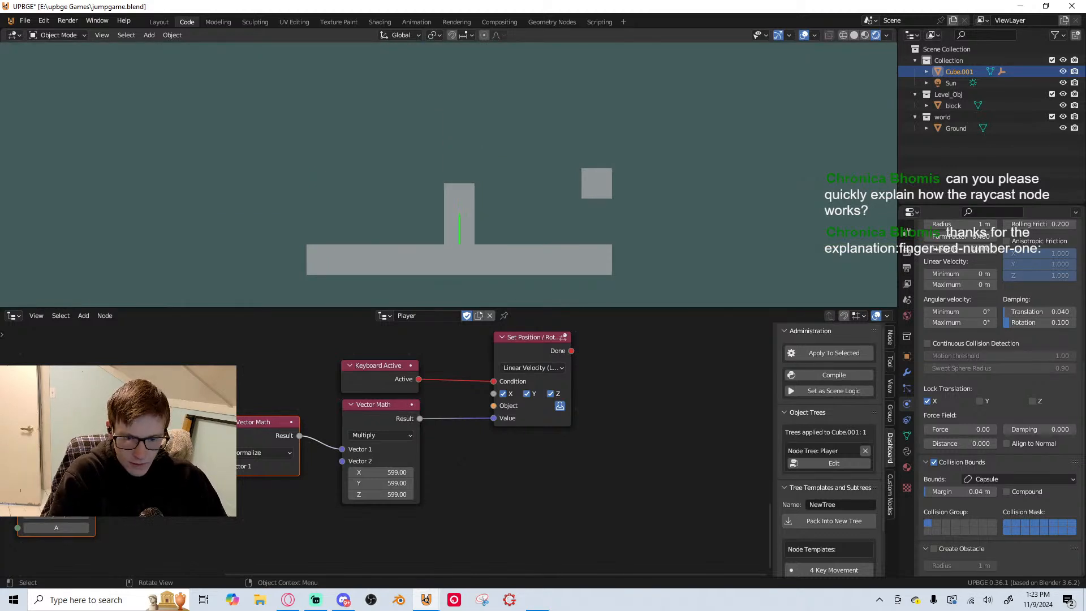
{"action": "key", "text": "Escape"}
{"action": "key", "text": "a"}
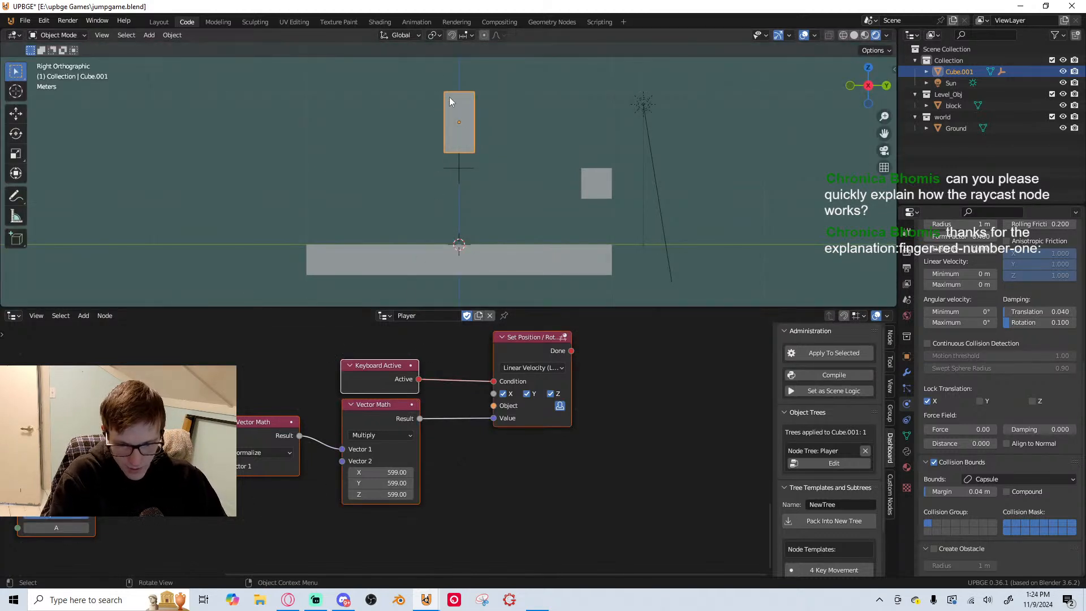
{"action": "key", "text": "p"}
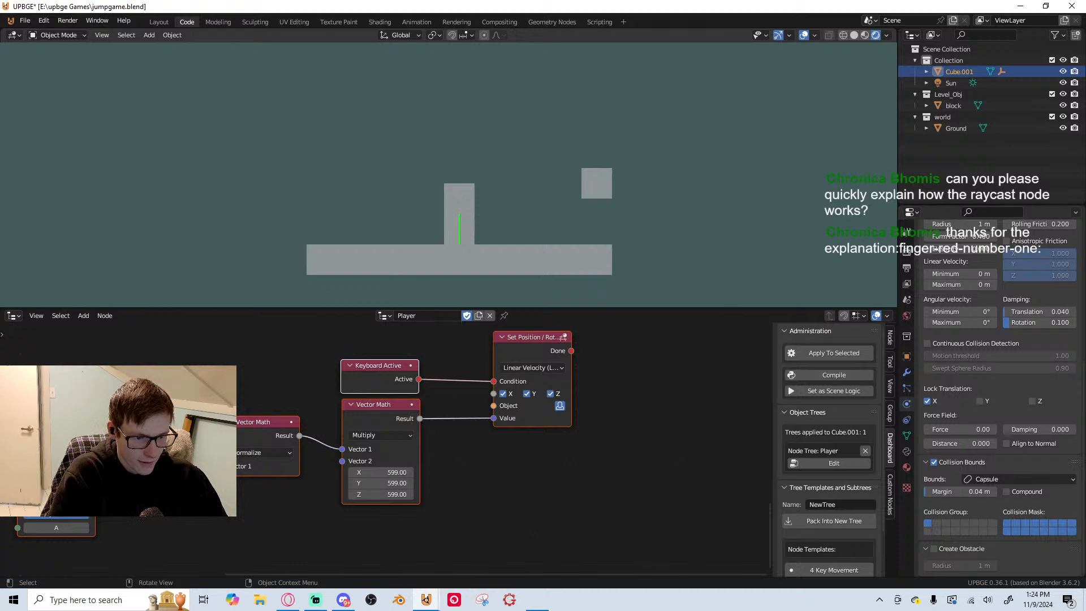
{"action": "key", "text": "space"}
{"action": "key", "text": "space"}
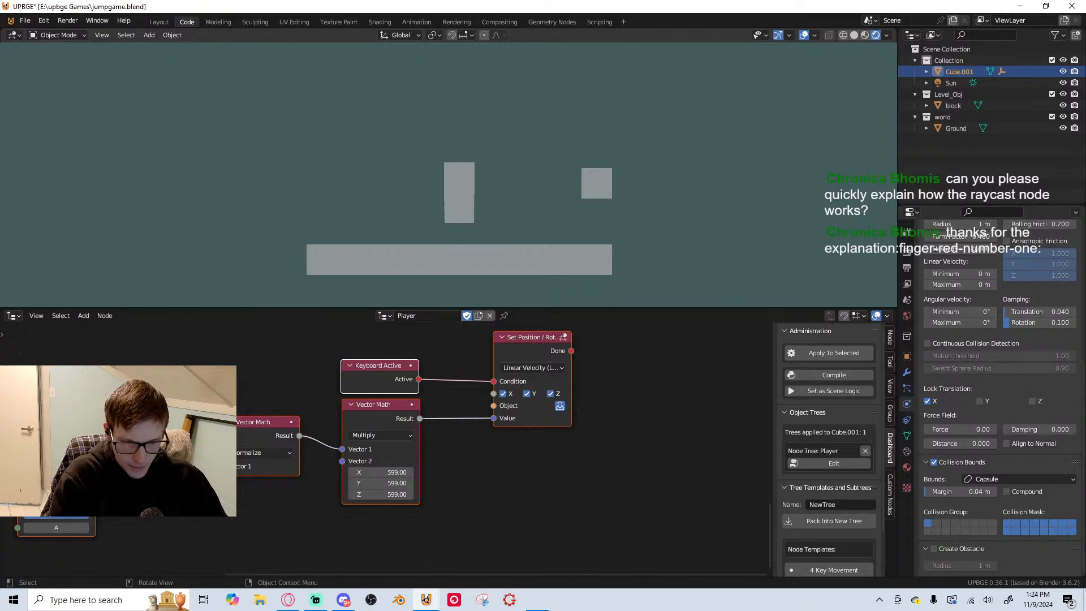
{"action": "key", "text": "space"}
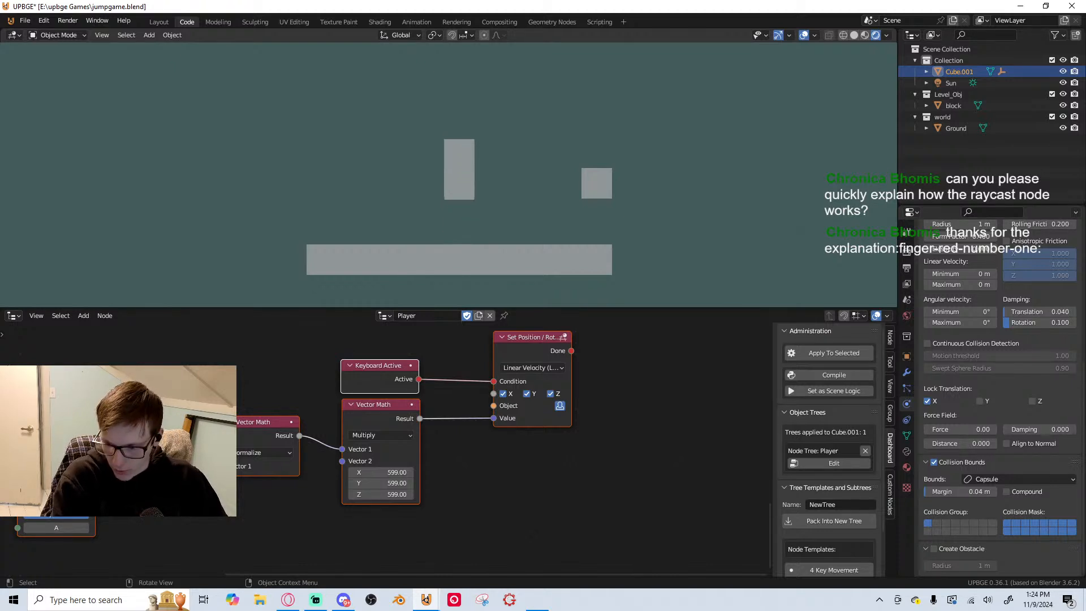
{"action": "key", "text": "Escape"}
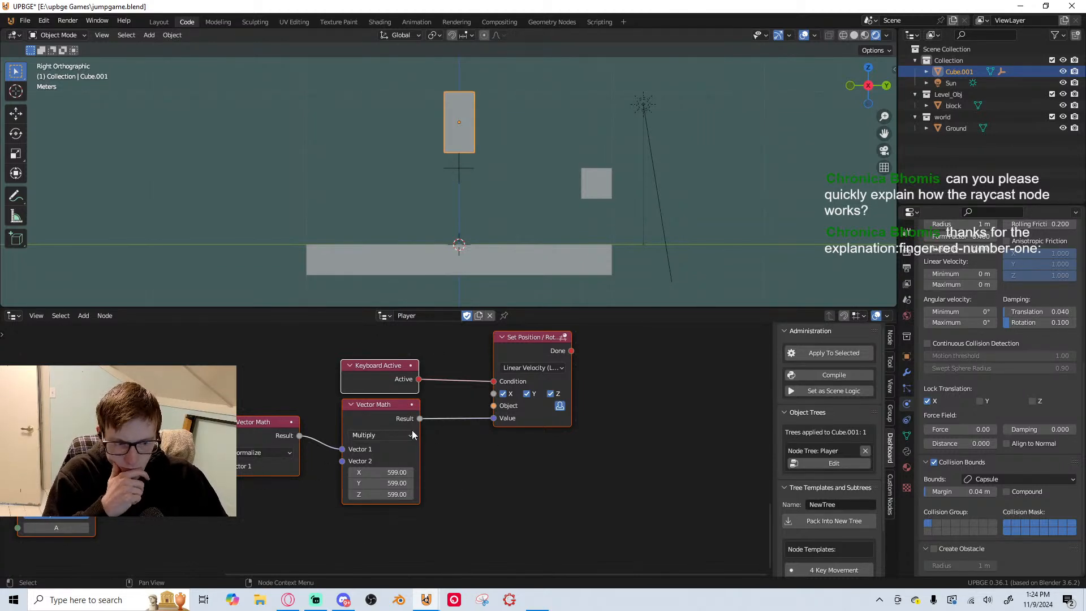
Set the Multiply node's Vector 2 to 0 on X, Y and Z, and save the file
{"action": "left_click_drag", "start_coordinate": [404, 471], "coordinate": [404, 495]}
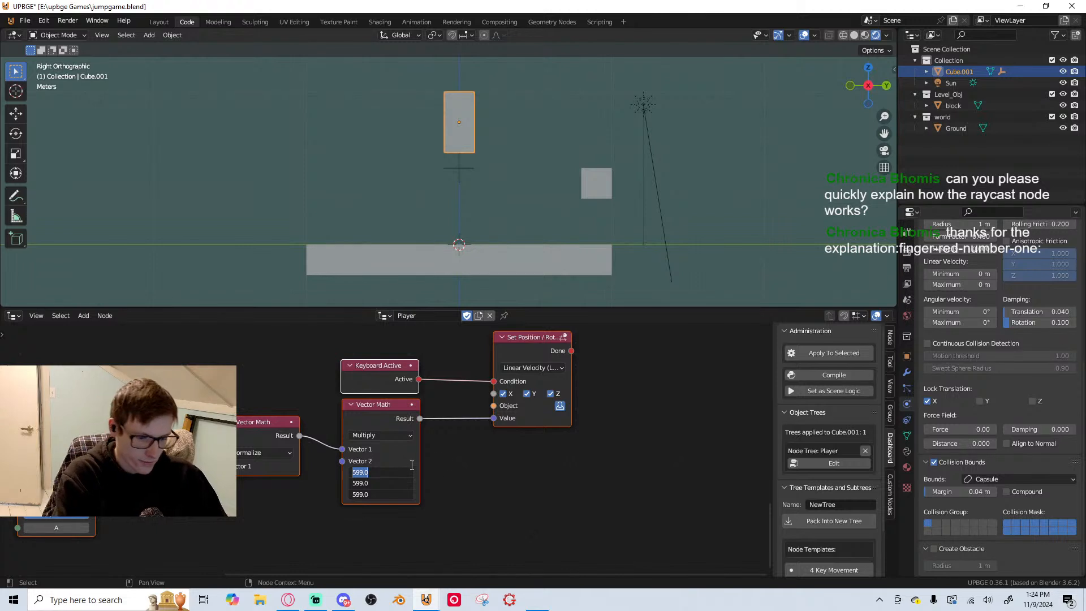
{"action": "type", "text": "0"}
{"action": "key", "text": "Return"}
{"action": "middle_click_drag", "start_coordinate": [295, 423], "coordinate": [423, 420]}
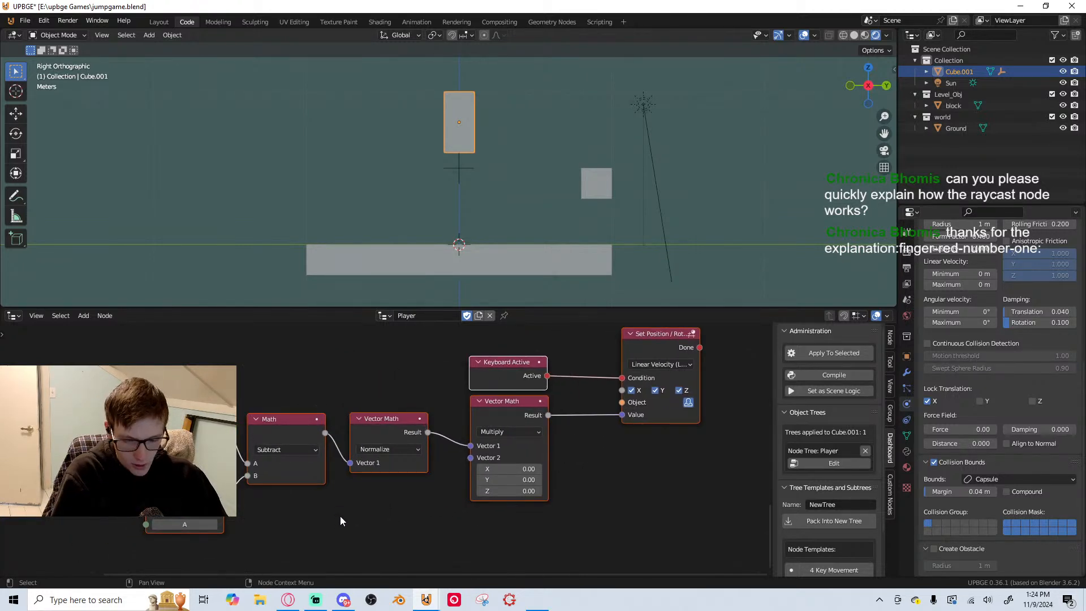
{"action": "key", "text": "ctrl+s"}
Add an Apply Movement node beside the Set Position / Rotation node
{"action": "middle_click_drag", "start_coordinate": [530, 452], "coordinate": [283, 500]}
{"action": "scroll", "coordinate": [404, 467], "scroll_direction": "up", "scroll_amount": 2}
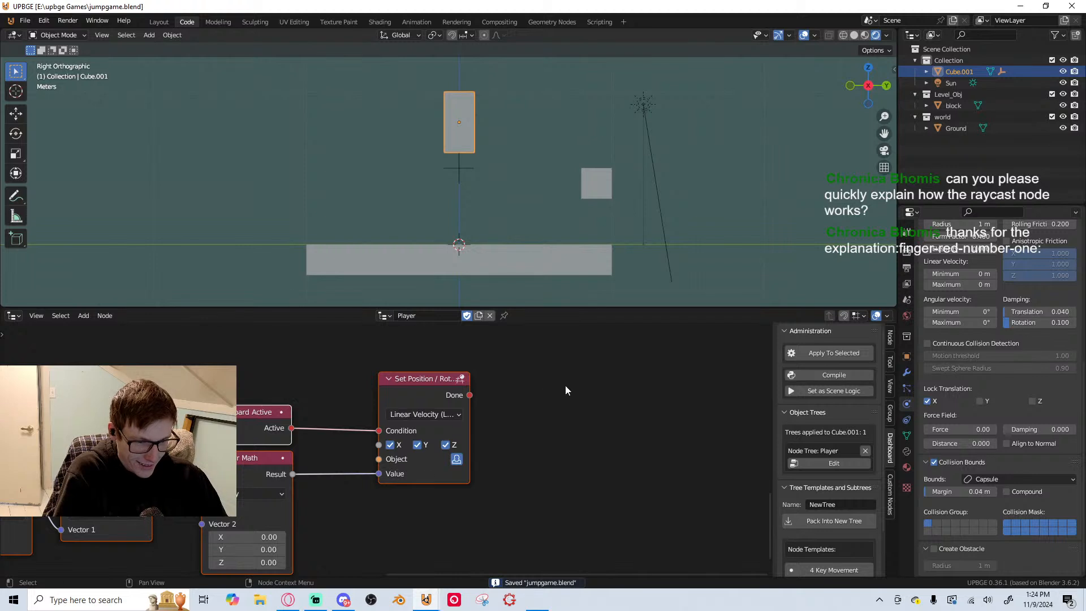
{"action": "key", "text": "shift+a"}
{"action": "type", "text": "m"}
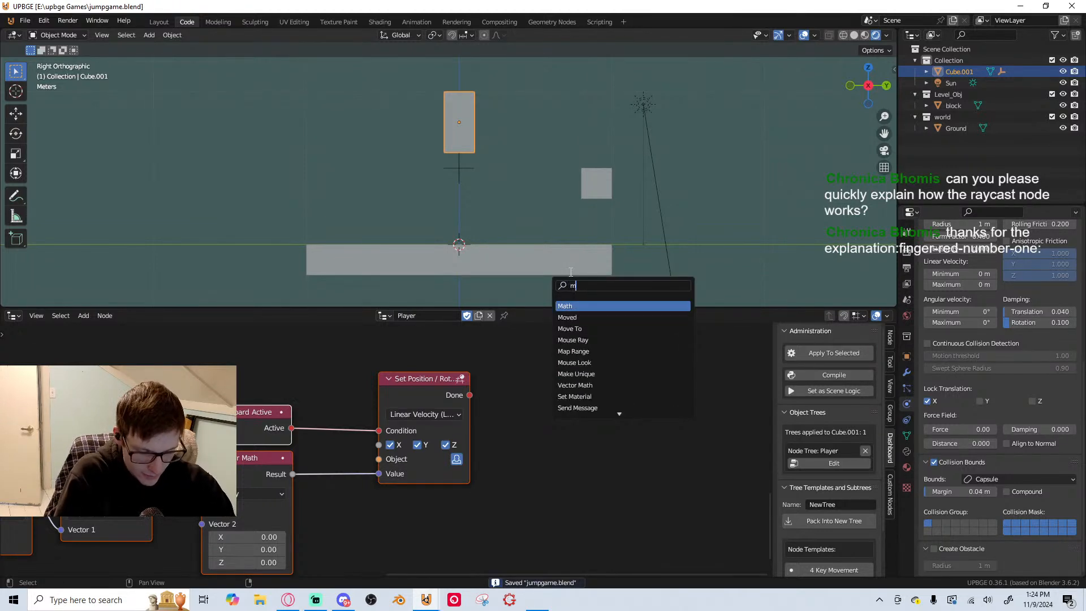
{"action": "type", "text": "ov"}
{"action": "key", "text": "Down"}
{"action": "key", "text": "Down"}
{"action": "key", "text": "Return"}
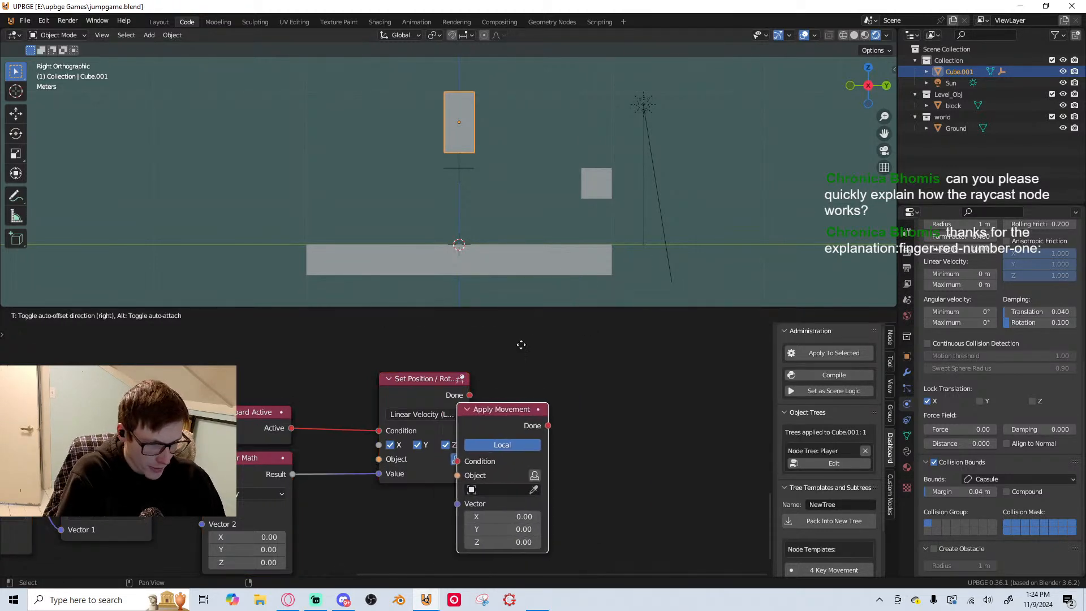
{"action": "left_click", "coordinate": [561, 337]}
Move the Value and Condition links to the Apply Movement node's Vector and Condition inputs, and set its Object to the owner
{"action": "left_click_drag", "start_coordinate": [379, 474], "coordinate": [497, 497]}
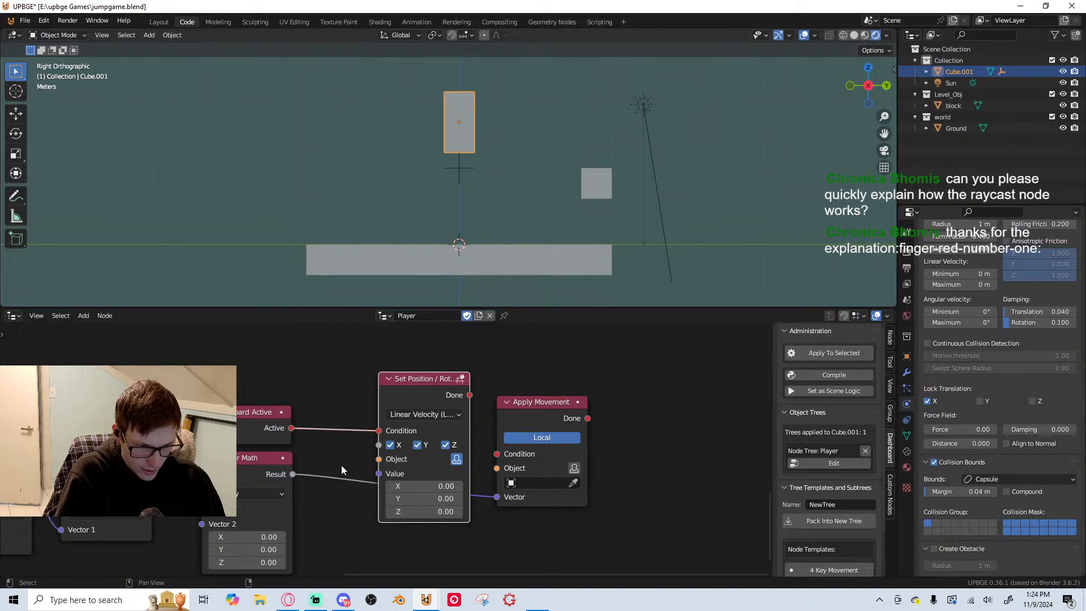
{"action": "left_click_drag", "start_coordinate": [378, 430], "coordinate": [496, 454]}
{"action": "left_click", "coordinate": [575, 468]}
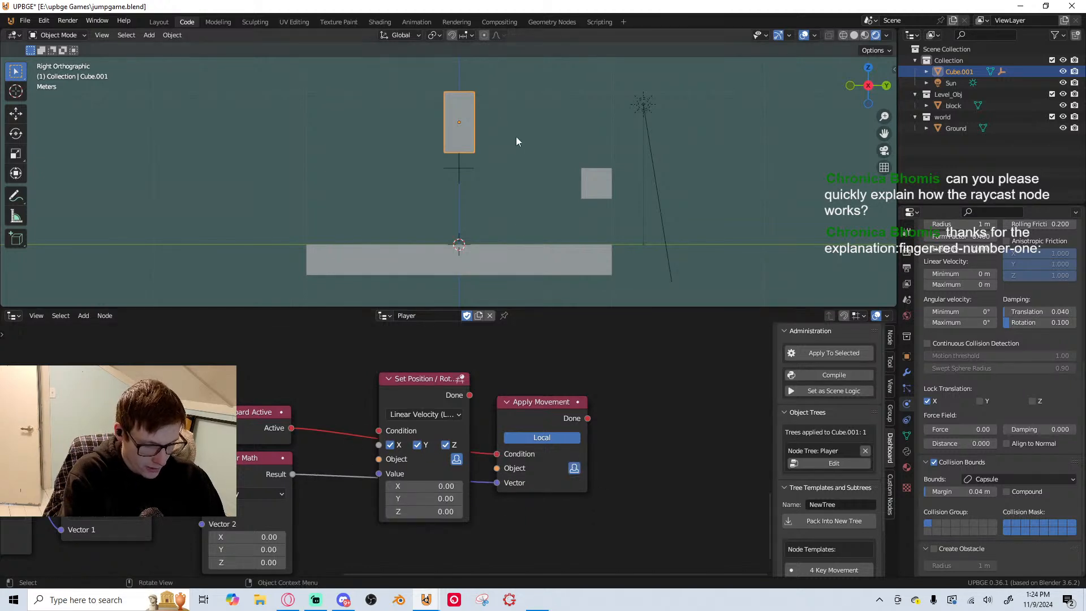
Set the Multiply node's Vector 2 X and Y to 0.10, playtesting the Apply Movement setup before and after the change
{"action": "key", "text": "p"}
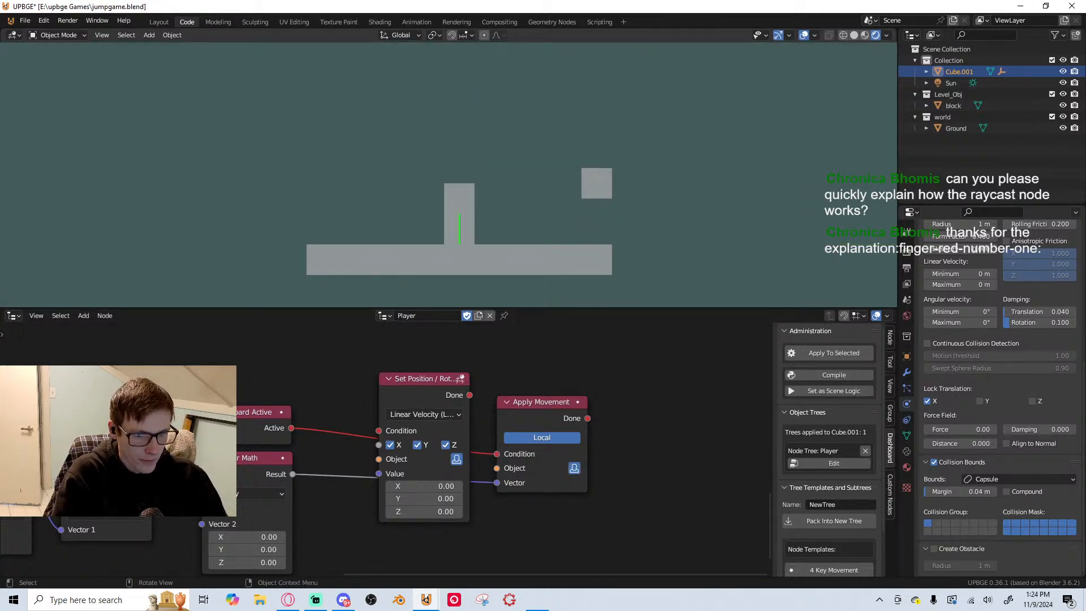
{"action": "key", "text": "Escape"}
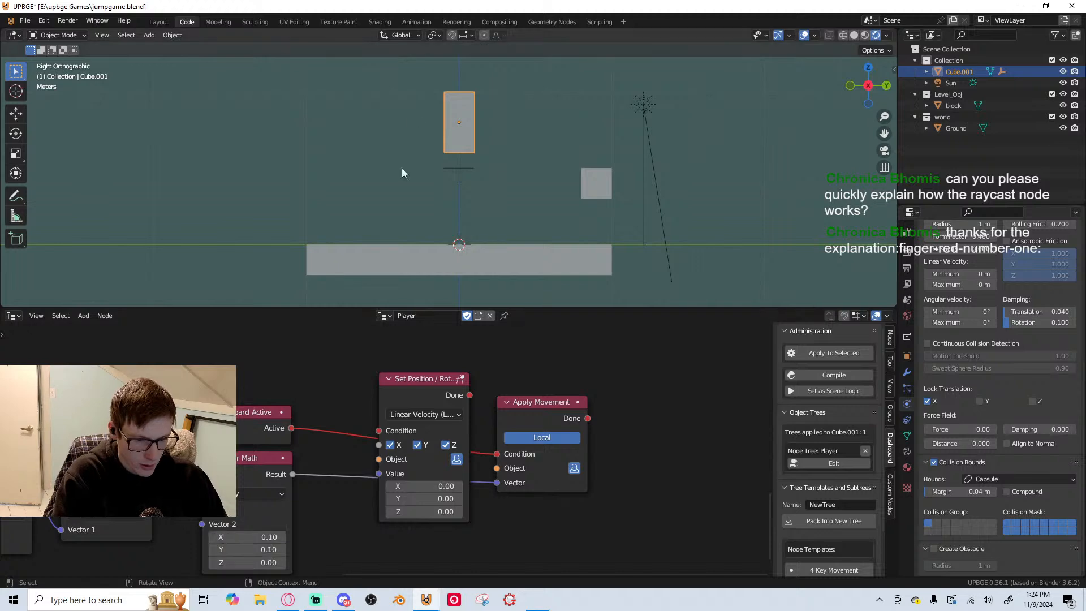
{"action": "key", "text": "p"}
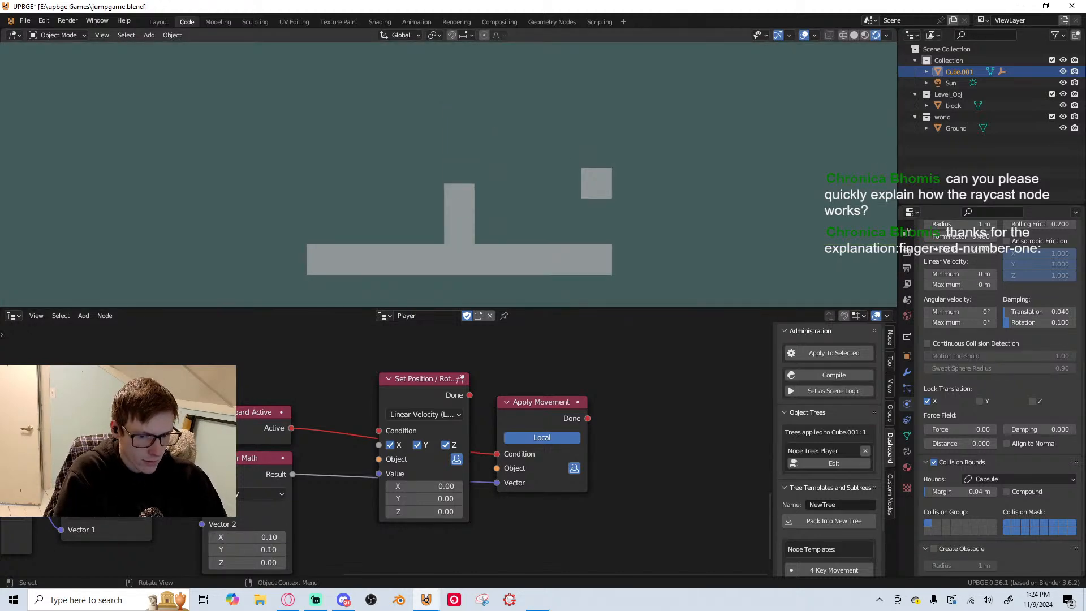
{"action": "key", "text": "Escape"}
{"action": "middle_click_drag", "start_coordinate": [255, 453], "coordinate": [525, 392]}
{"action": "scroll", "coordinate": [453, 423], "scroll_direction": "down", "scroll_amount": 1}
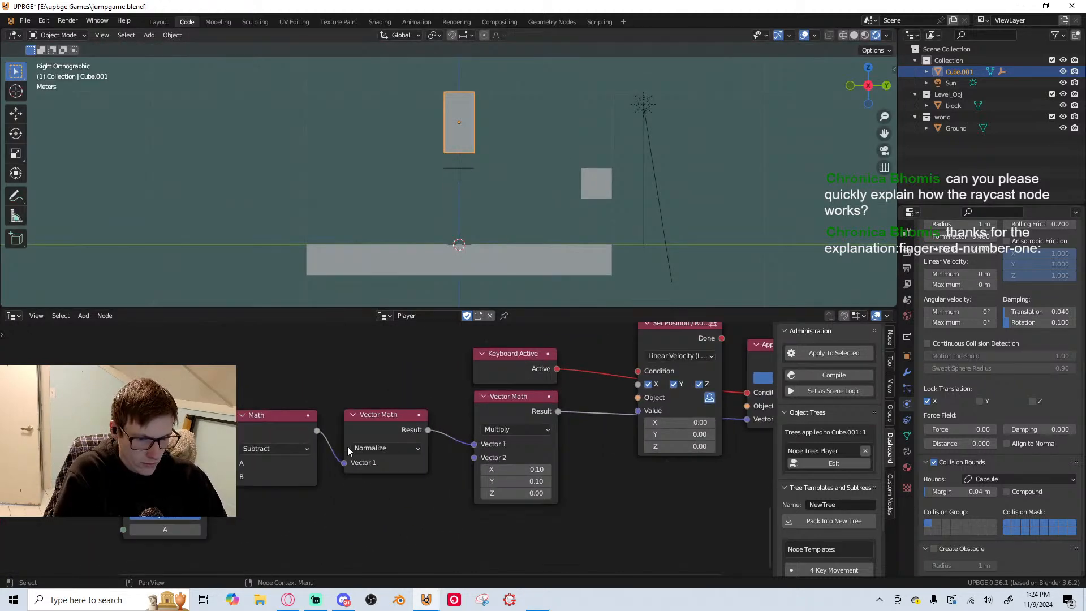
{"action": "scroll", "coordinate": [330, 459], "scroll_direction": "down", "scroll_amount": 2}
{"action": "middle_click_drag", "start_coordinate": [346, 447], "coordinate": [375, 473]}
{"action": "scroll", "coordinate": [262, 485], "scroll_direction": "up", "scroll_amount": 2}
{"action": "key", "text": "shift+a"}
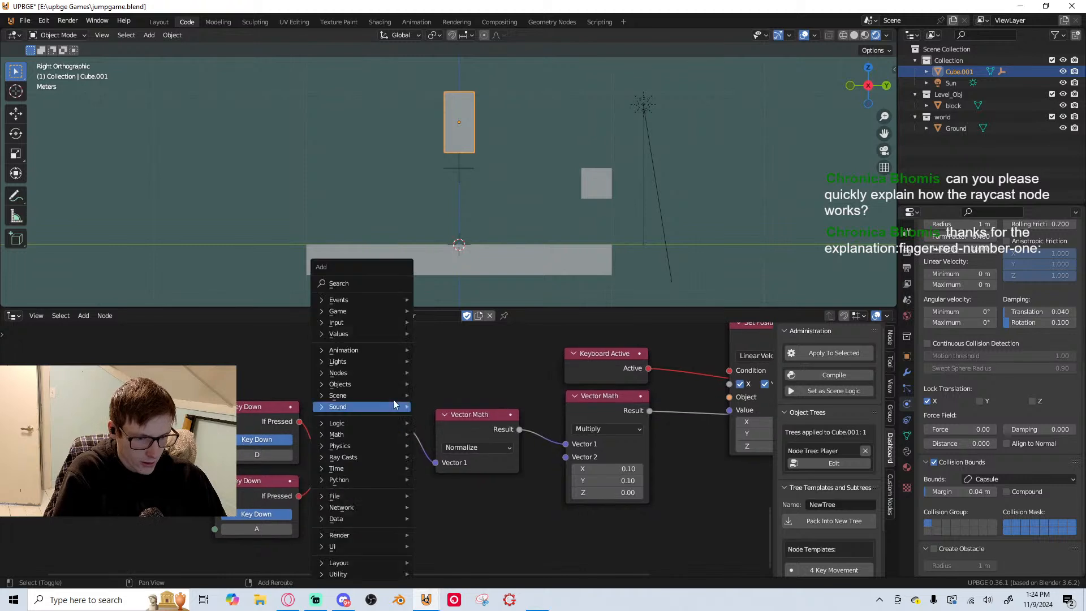
{"action": "left_click", "coordinate": [369, 281]}
{"action": "type", "text": "seper"}
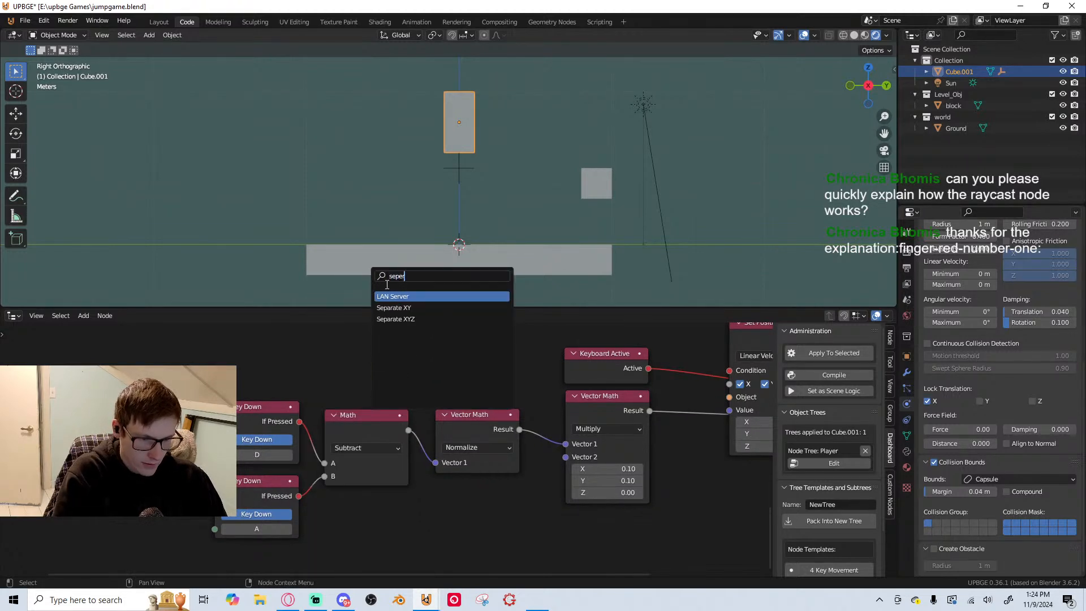
{"action": "key", "text": "Escape"}
{"action": "scroll", "coordinate": [399, 470], "scroll_direction": "down", "scroll_amount": 2}
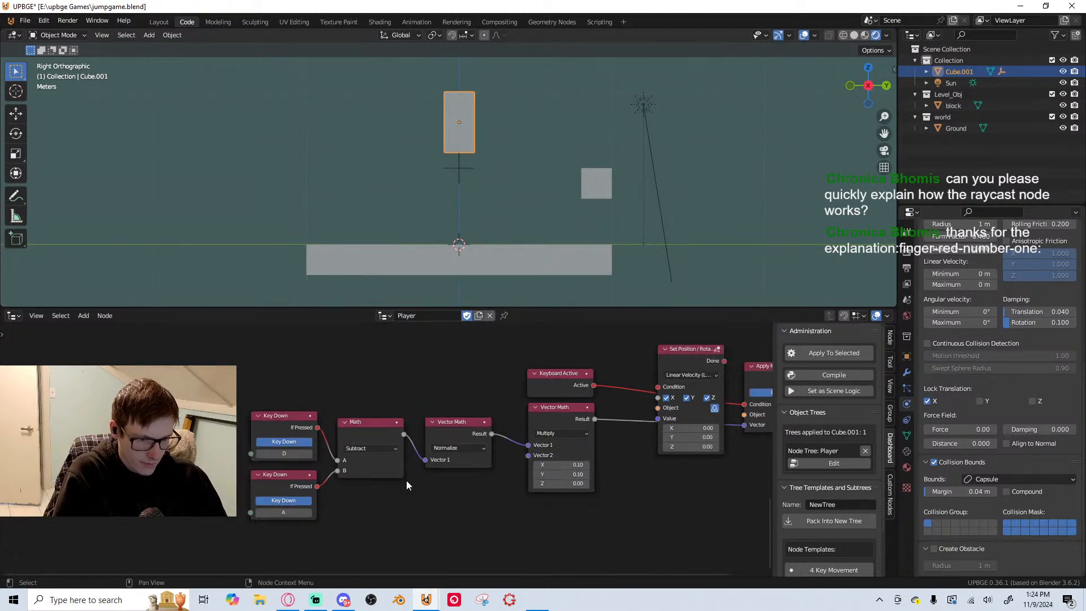
Save the jump game, and open the recent file spooky game.blend to examine the movement nodes in its Player tree
{"action": "left_click", "coordinate": [26, 21]}
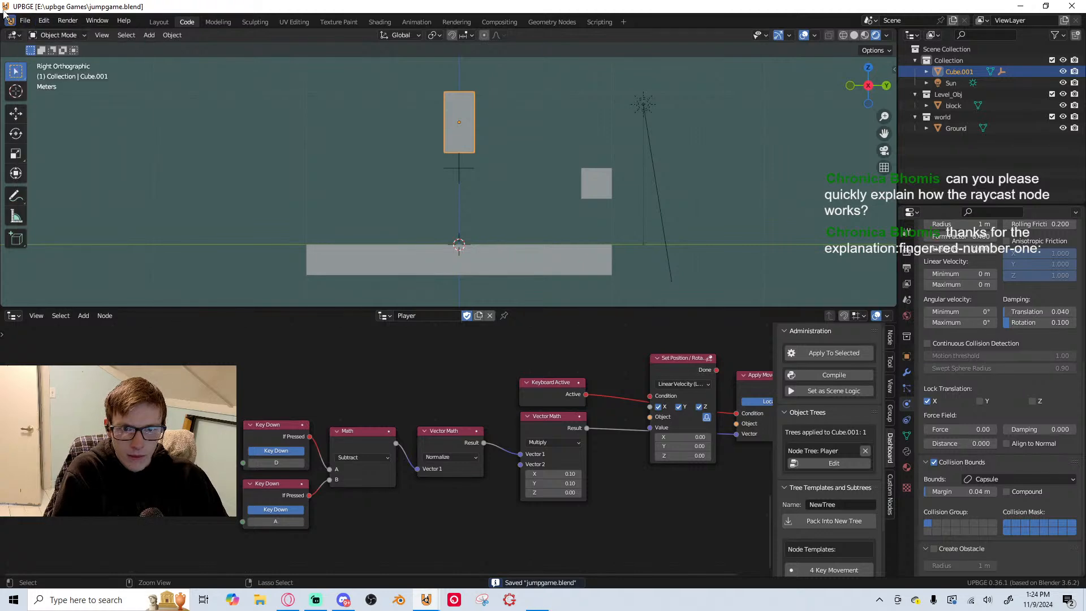
{"action": "left_click", "coordinate": [26, 21]}
{"action": "mouse_move", "coordinate": [49, 59]}
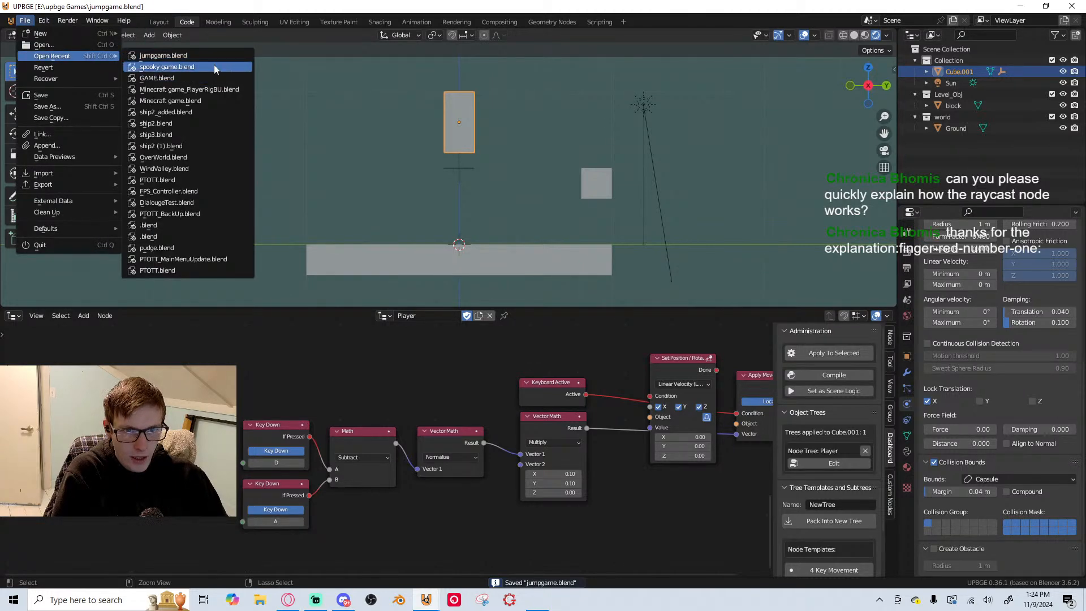
{"action": "left_click", "coordinate": [214, 66]}
{"action": "scroll", "coordinate": [372, 437], "scroll_direction": "down", "scroll_amount": 1}
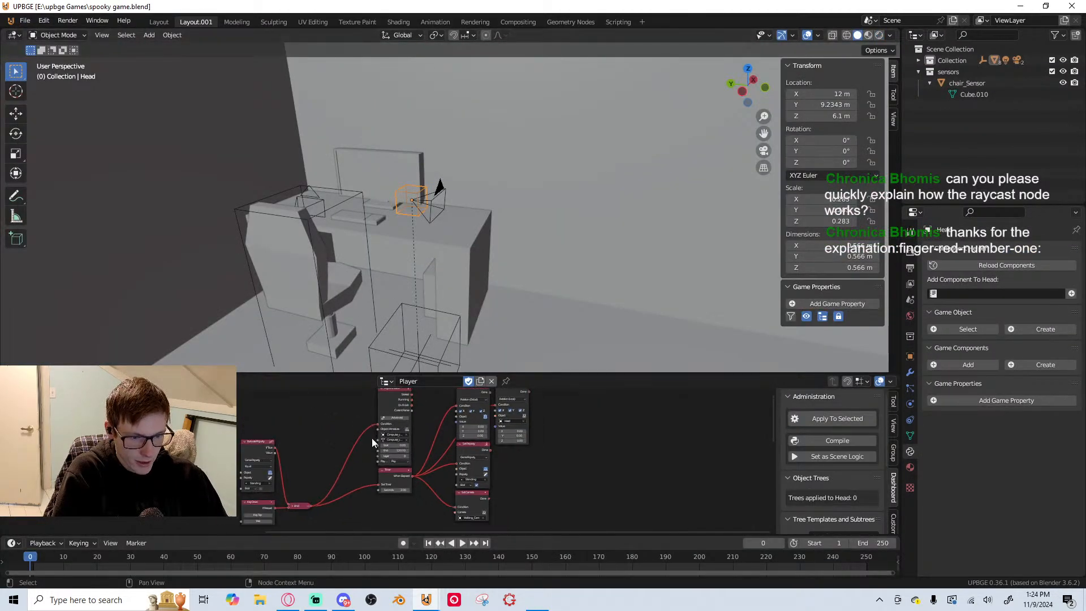
{"action": "mouse_move", "coordinate": [295, 491]}
{"action": "middle_mouse_down"}
{"action": "mouse_move", "coordinate": [322, 443]}
{"action": "mouse_move", "coordinate": [638, 397]}
{"action": "middle_mouse_up"}
{"action": "middle_click_drag", "start_coordinate": [144, 440], "coordinate": [381, 484]}
{"action": "scroll", "coordinate": [381, 484], "scroll_direction": "up", "scroll_amount": 2}
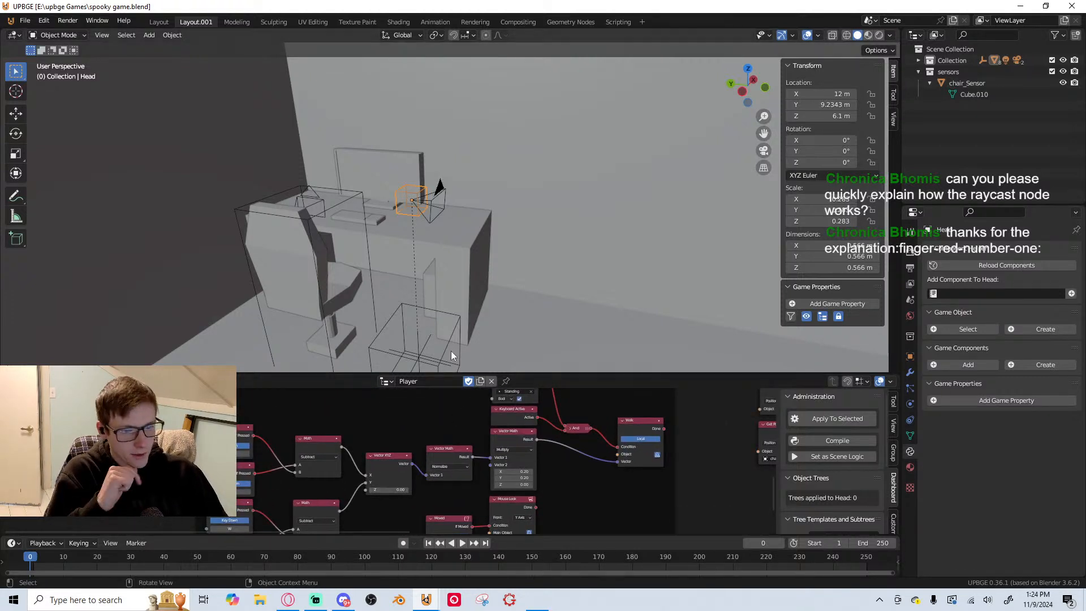
Reopen the recent file jumpgame.blend
{"action": "left_click", "coordinate": [23, 21]}
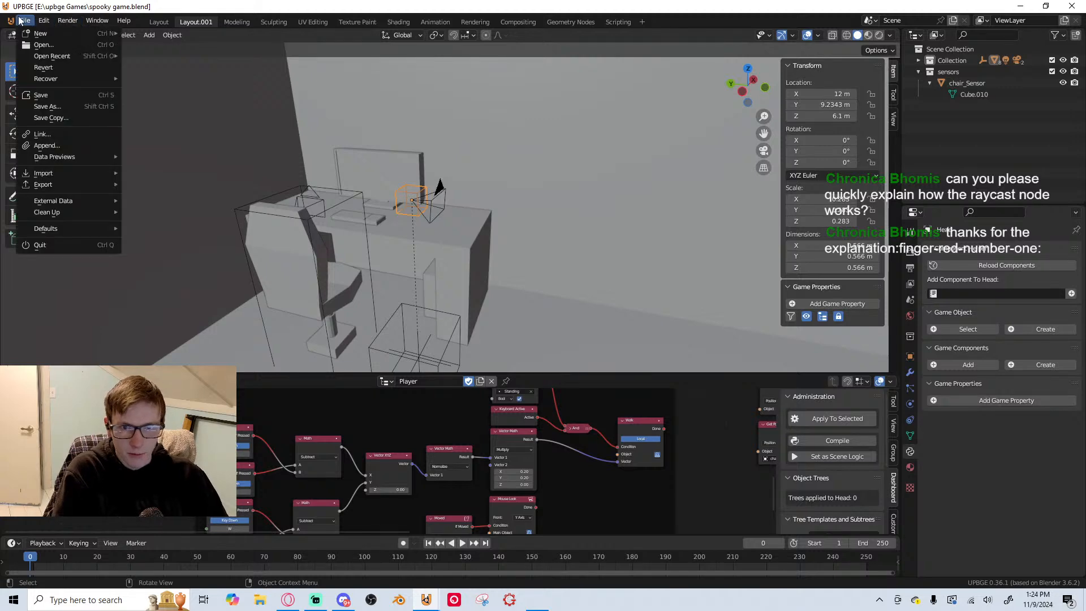
{"action": "mouse_move", "coordinate": [76, 56]}
{"action": "left_click", "coordinate": [212, 69]}
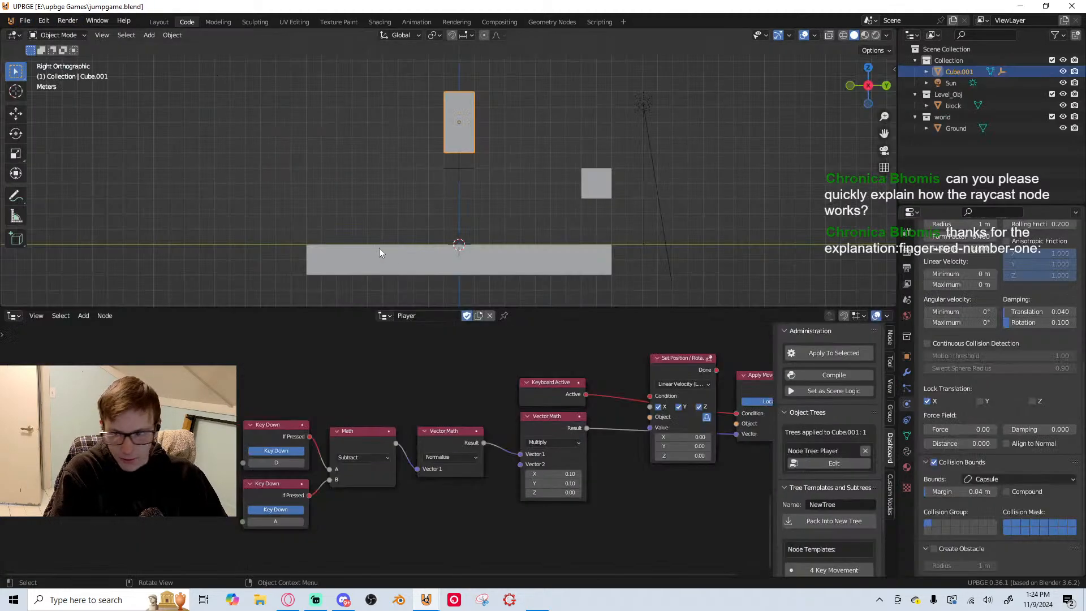
Add a Vector XYZ node on the link between the Subtract Math node and the Normalize Vector Math node
{"action": "middle_click_drag", "start_coordinate": [424, 389], "coordinate": [316, 403]}
{"action": "key", "text": "shift+a"}
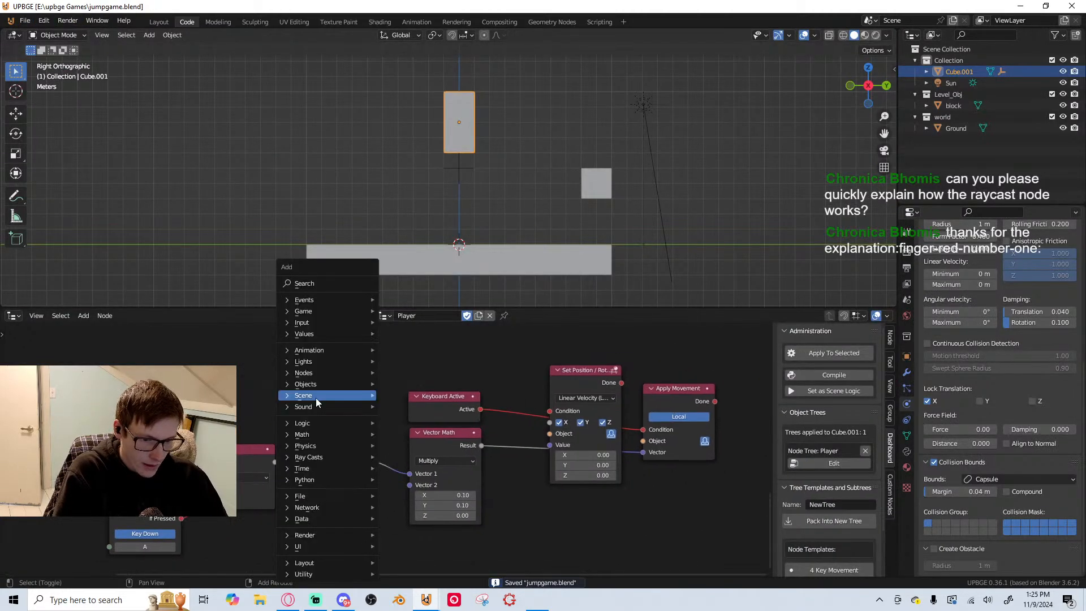
{"action": "left_click", "coordinate": [335, 284]}
{"action": "type", "text": "vec"}
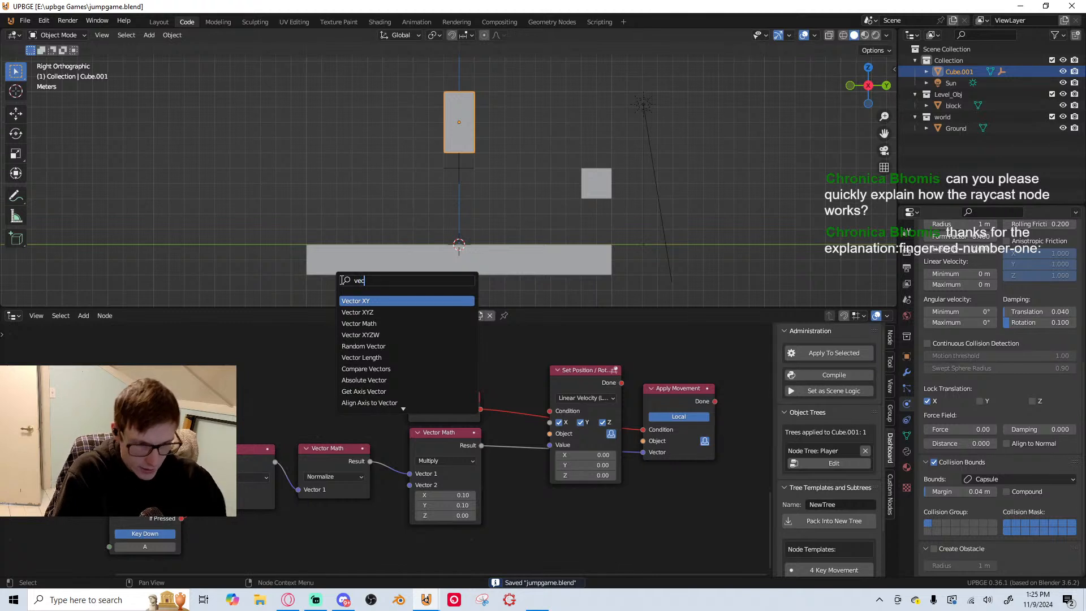
{"action": "left_click", "coordinate": [358, 312]}
{"action": "left_click", "coordinate": [302, 339]}
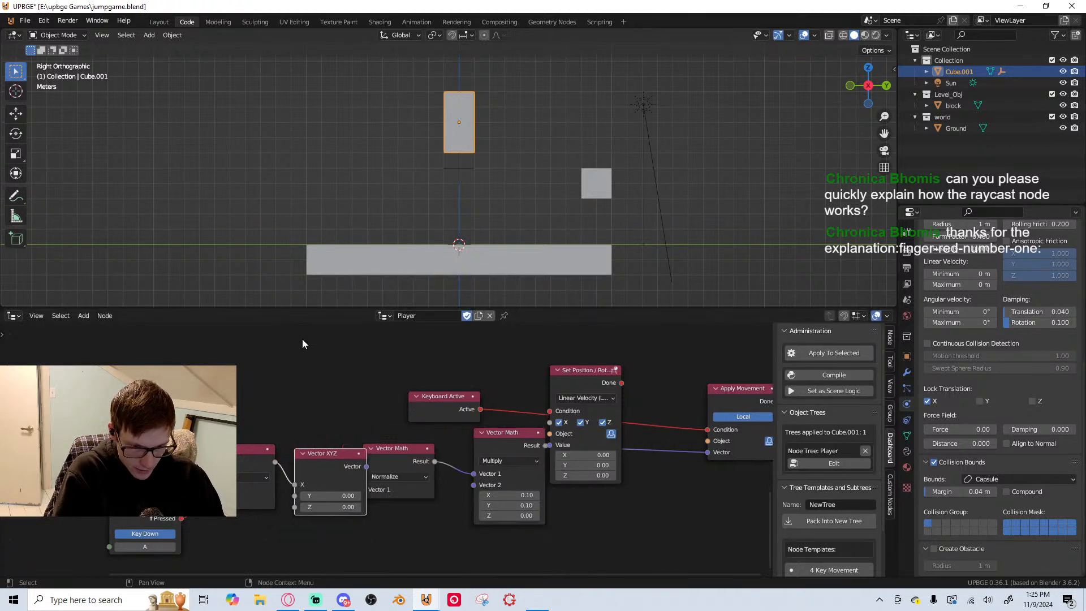
Move the Subtract result's link from the Vector XYZ node's X input to its Y input
{"action": "scroll", "coordinate": [337, 488], "scroll_direction": "up", "scroll_amount": 1}
{"action": "left_click_drag", "start_coordinate": [277, 499], "coordinate": [295, 503]}
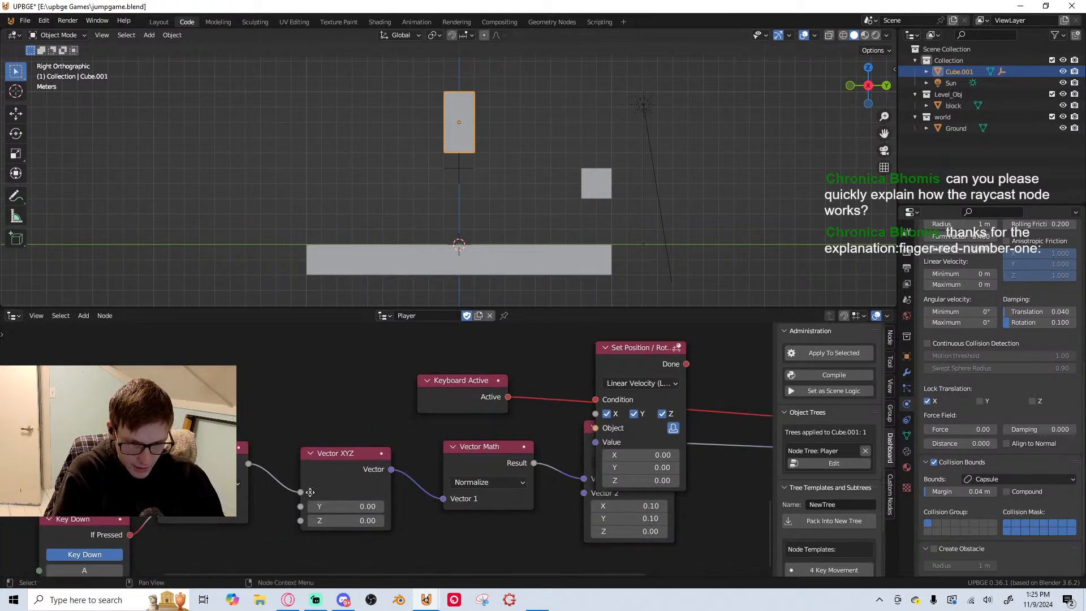
{"action": "middle_click_drag", "start_coordinate": [296, 503], "coordinate": [361, 453]}
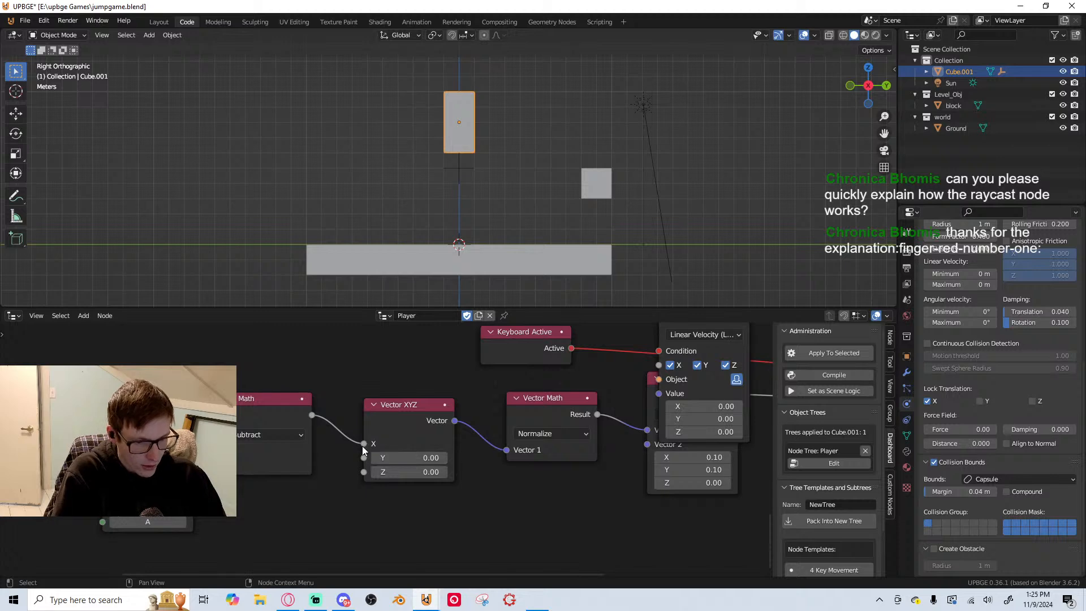
{"action": "left_click_drag", "start_coordinate": [366, 448], "coordinate": [368, 458]}
{"action": "scroll", "coordinate": [523, 399], "scroll_direction": "up", "scroll_amount": 2}
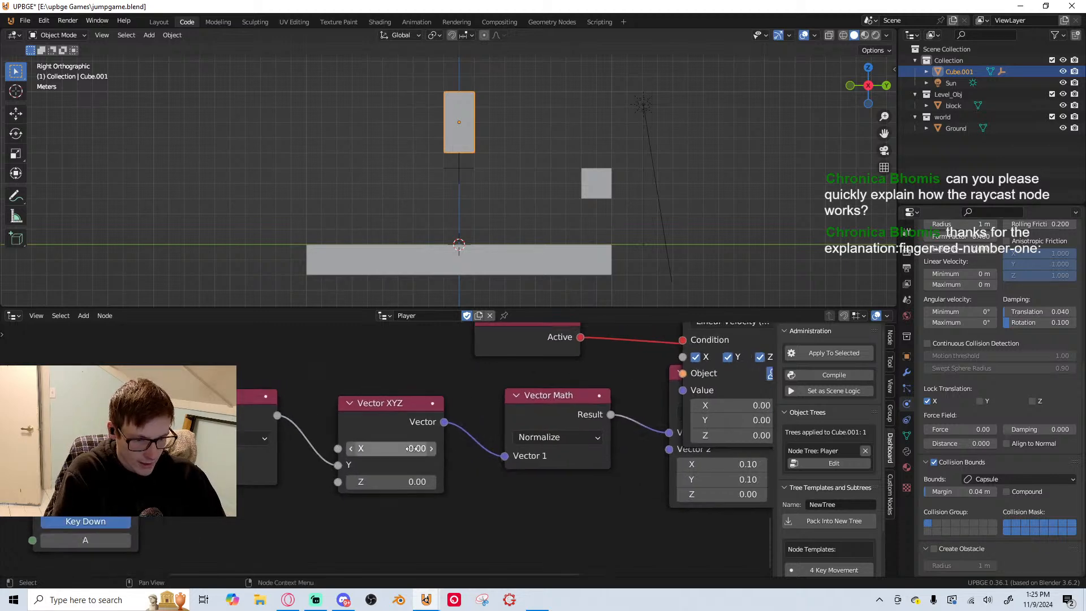
Move the unlinked Set Position / Rotation node out of the link path, to the far side of the Apply Movement node
{"action": "scroll", "coordinate": [543, 397], "scroll_direction": "down", "scroll_amount": 3}
{"action": "middle_click_drag", "start_coordinate": [735, 344], "coordinate": [398, 426]}
{"action": "scroll", "coordinate": [537, 406], "scroll_direction": "down", "scroll_amount": 2}
{"action": "scroll", "coordinate": [536, 406], "scroll_direction": "down", "scroll_amount": 1}
{"action": "left_click_drag", "start_coordinate": [372, 411], "coordinate": [651, 433]}
{"action": "scroll", "coordinate": [540, 450], "scroll_direction": "up", "scroll_amount": 3}
{"action": "middle_click_drag", "start_coordinate": [562, 449], "coordinate": [479, 427]}
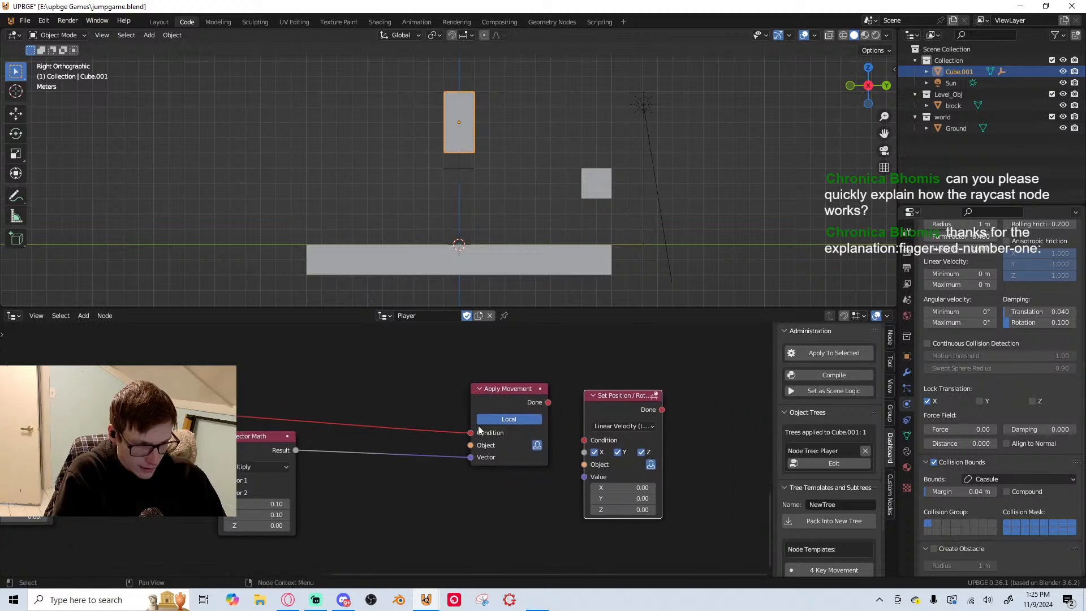
Playtest sideways movement and jumping with the Apply Movement node, and end the run
{"action": "key", "text": "p"}
{"action": "key", "text": "d"}
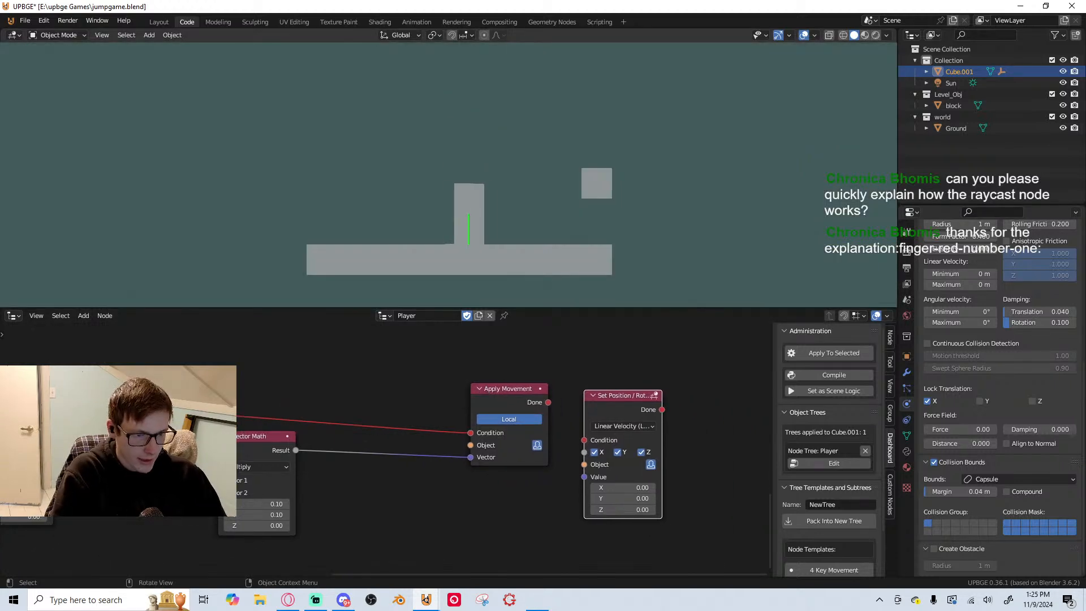
{"action": "key", "text": "a"}
{"action": "key", "text": "space"}
{"action": "key", "text": "d"}
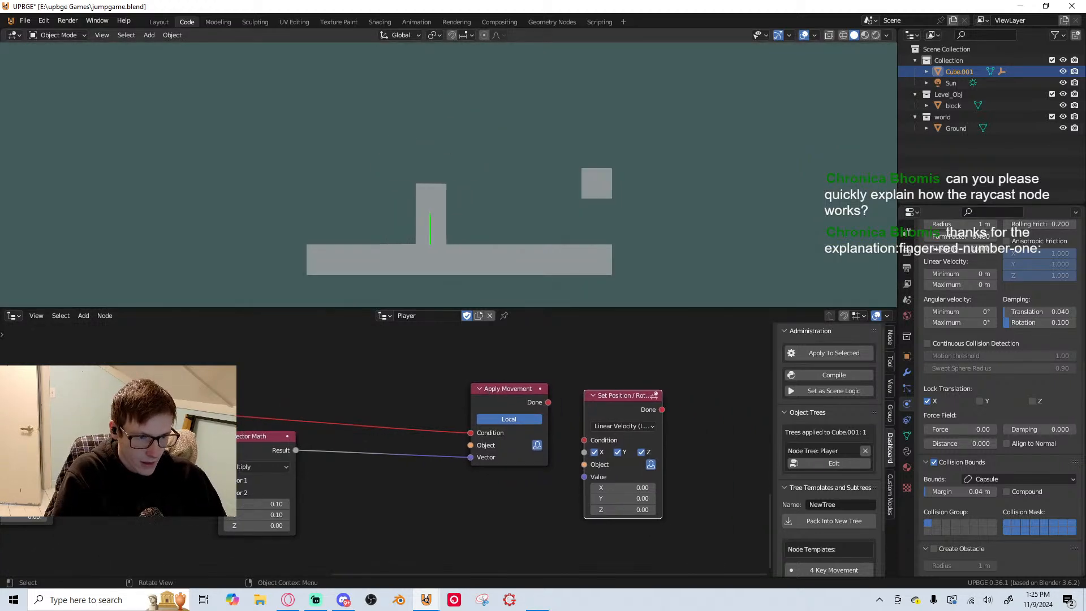
{"action": "key", "text": "space"}
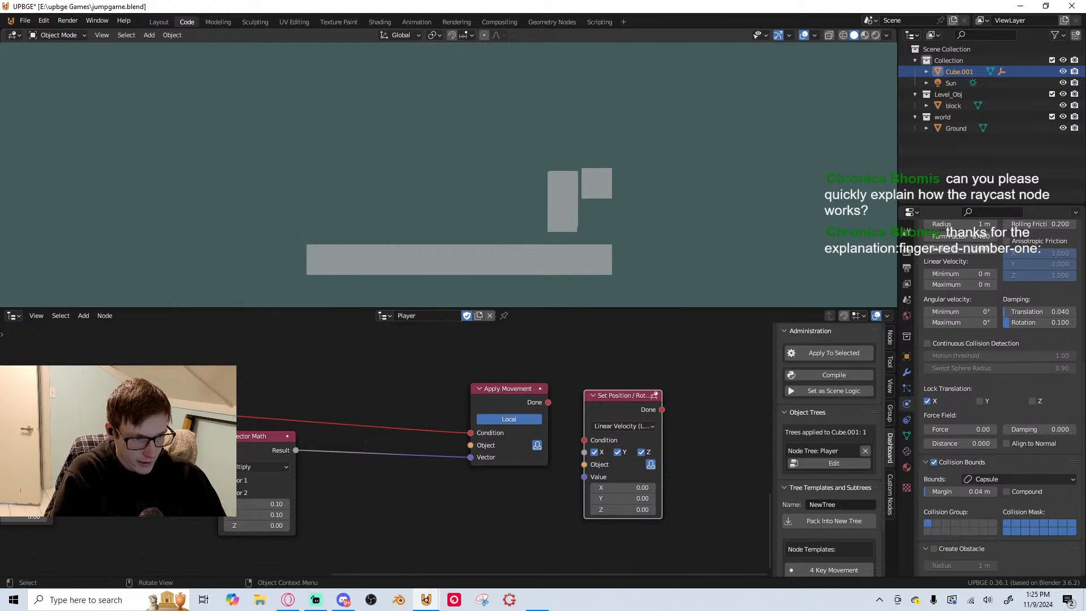
{"action": "key", "text": "space"}
{"action": "key", "text": "Escape"}
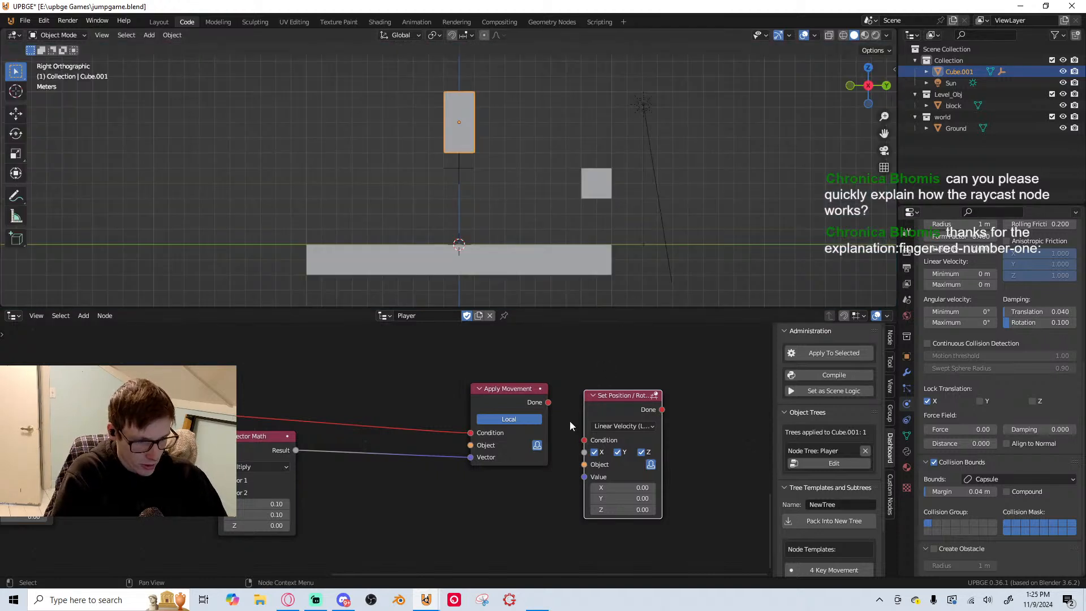
Delete the Apply Movement node, and link Keyboard Active and the Multiply result to the Set Position / Rotation node's Condition and Value
{"action": "scroll", "coordinate": [569, 420], "scroll_direction": "up", "scroll_amount": 1}
{"action": "left_click", "coordinate": [541, 395]}
{"action": "key", "text": "x"}
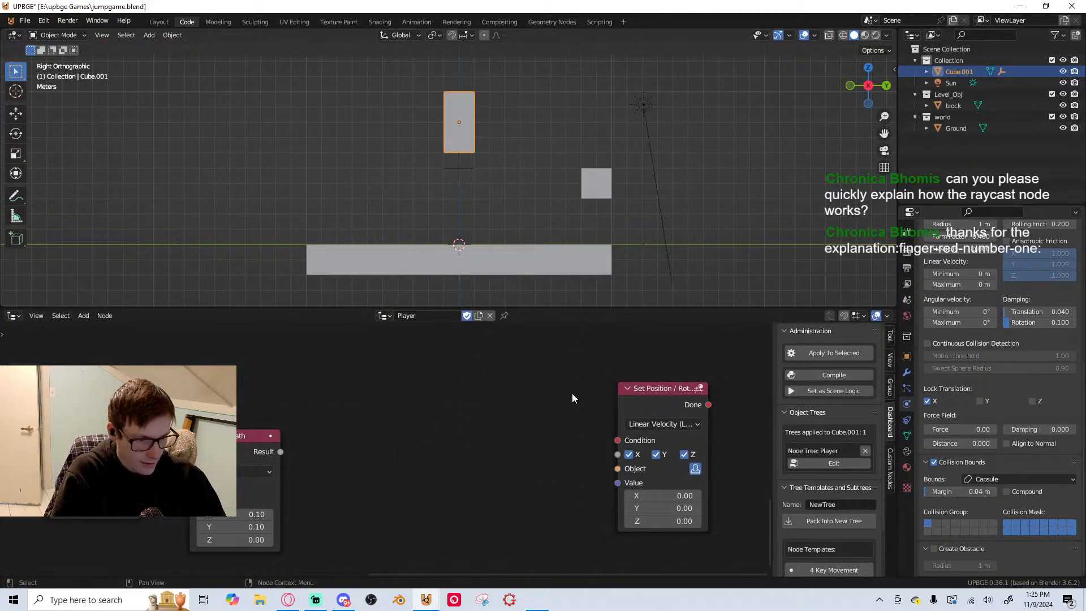
{"action": "left_click_drag", "start_coordinate": [659, 391], "coordinate": [410, 361]}
{"action": "mouse_move", "coordinate": [281, 452]}
{"action": "left_mouse_down"}
{"action": "mouse_move", "coordinate": [356, 458]}
{"action": "mouse_move", "coordinate": [281, 452]}
{"action": "left_mouse_up"}
{"action": "left_click_drag", "start_coordinate": [369, 399], "coordinate": [368, 411]}
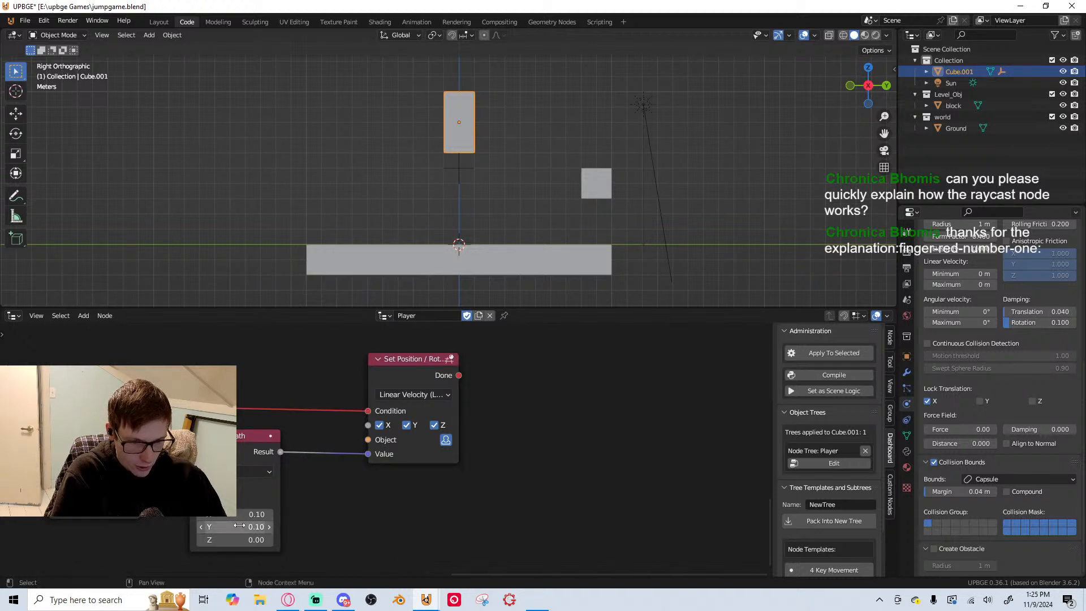
{"action": "middle_click_drag", "start_coordinate": [257, 527], "coordinate": [333, 497]}
Turn off the Z axis on the Set Position / Rotation node, playtesting the linear velocity movement before and after the change
{"action": "key", "text": "p"}
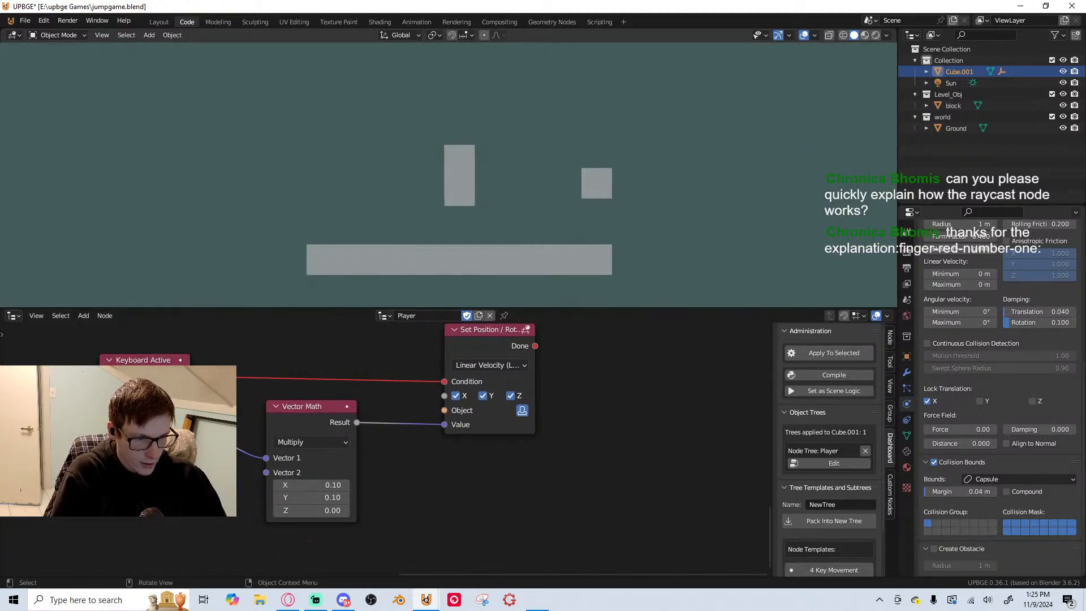
{"action": "key", "text": "Escape"}
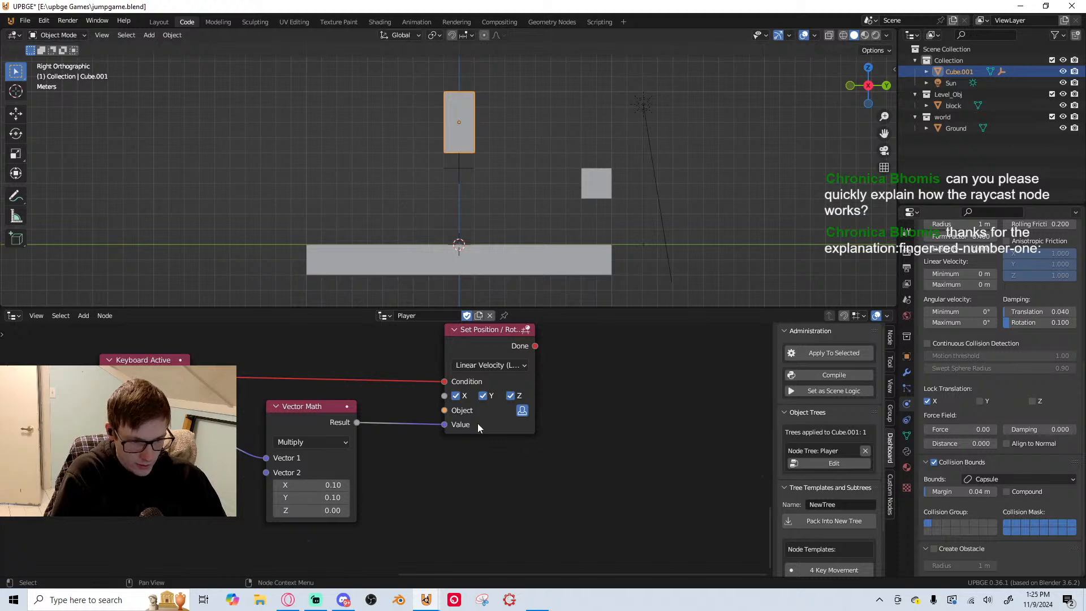
{"action": "key", "text": "p"}
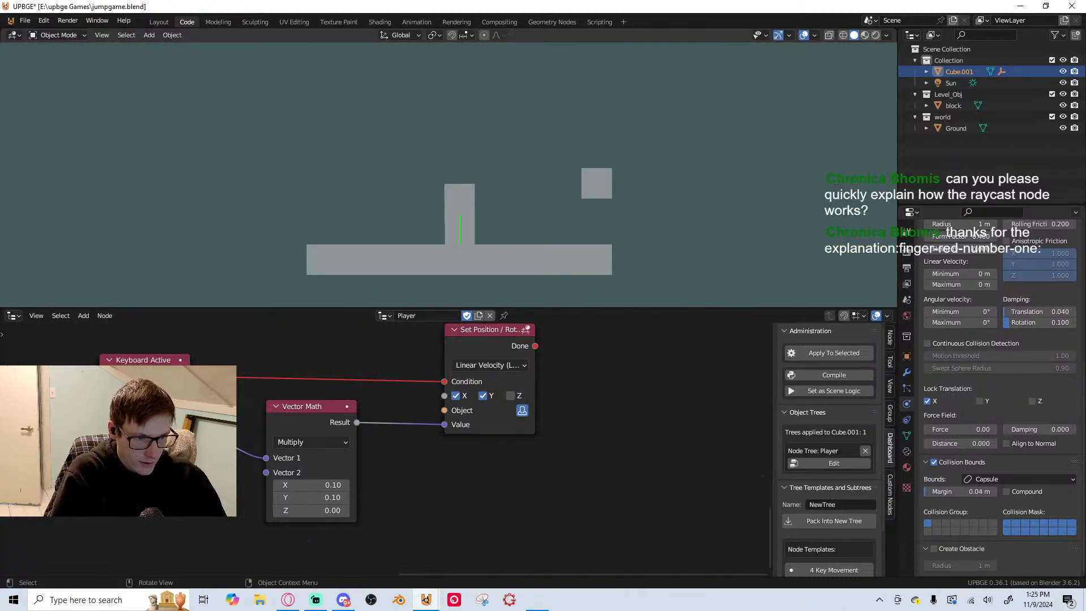
{"action": "key", "text": "Escape"}
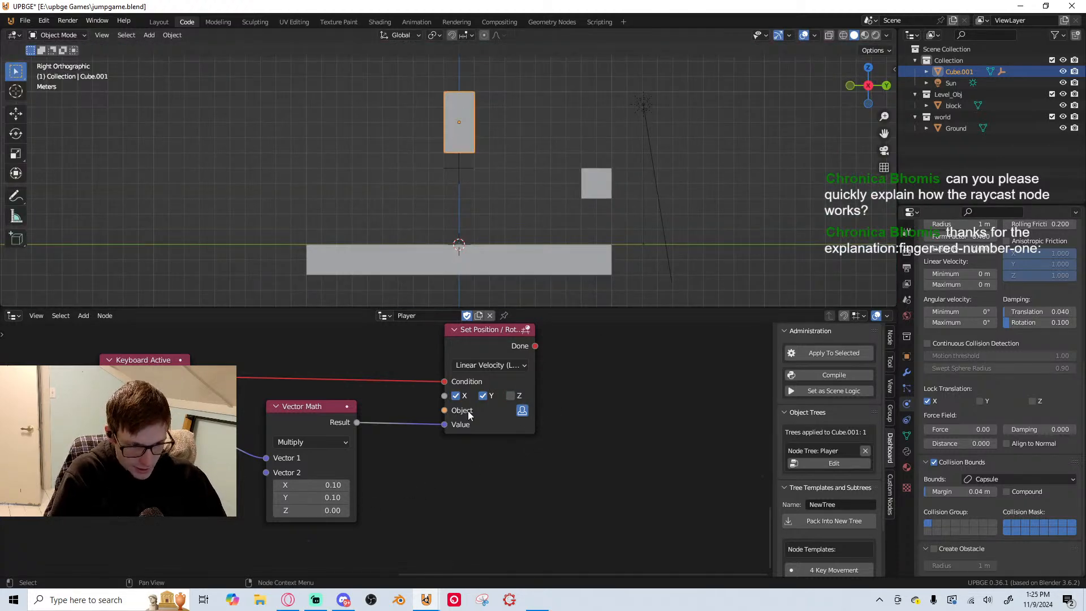
Set the Multiply node's Vector 2 to 5 on X and Y
{"action": "scroll", "coordinate": [446, 459], "scroll_direction": "up", "scroll_amount": 2}
{"action": "middle_click_drag", "start_coordinate": [445, 460], "coordinate": [544, 454]}
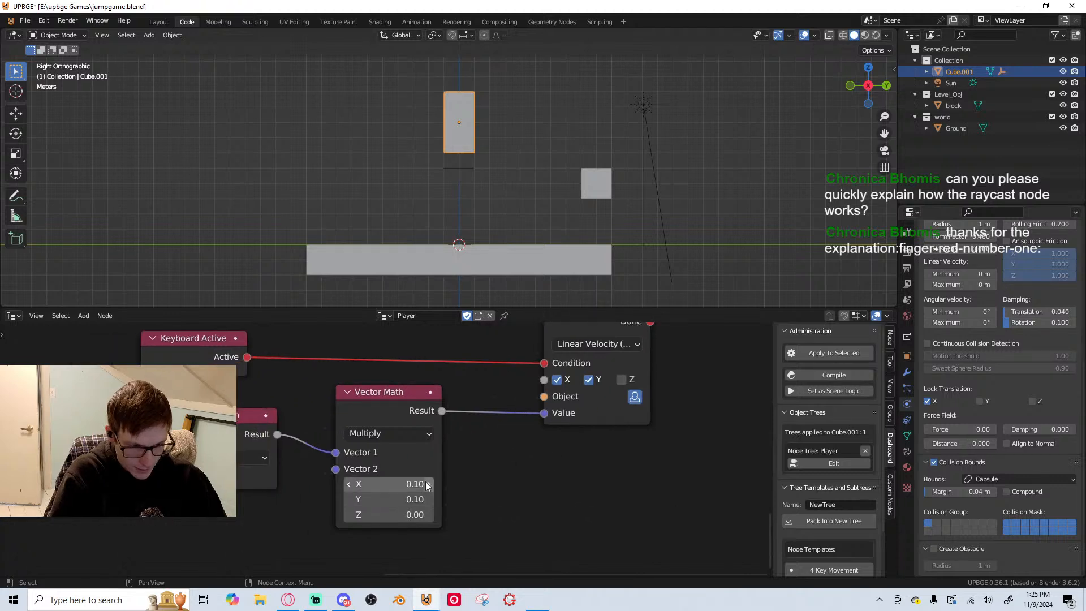
{"action": "left_click", "coordinate": [393, 484]}
{"action": "left_click_drag", "start_coordinate": [393, 484], "coordinate": [393, 499]}
{"action": "type", "text": "5"}
{"action": "key", "text": "Return"}
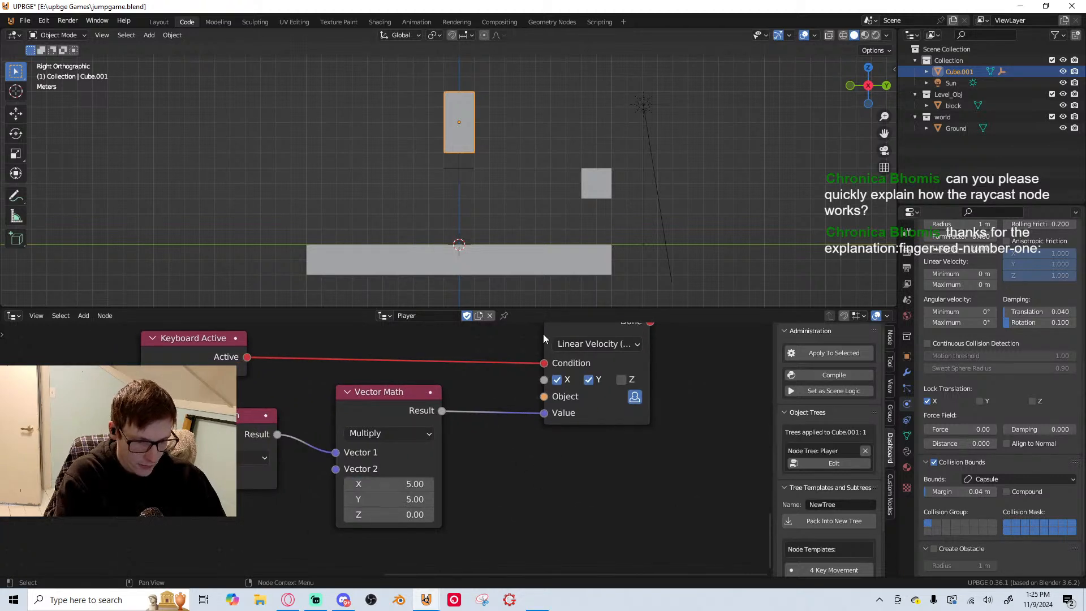
Playtest sideways movement and repeated jumping with the Multiply node's new speed, and end the run
{"action": "key", "text": "p"}
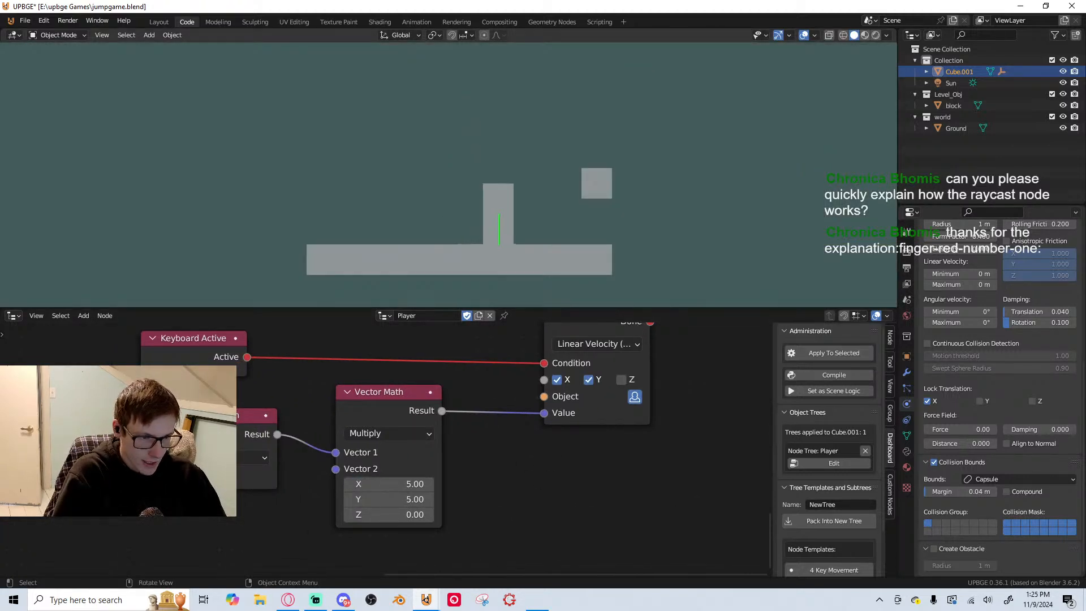
{"action": "key", "text": "space"}
{"action": "key", "text": "d"}
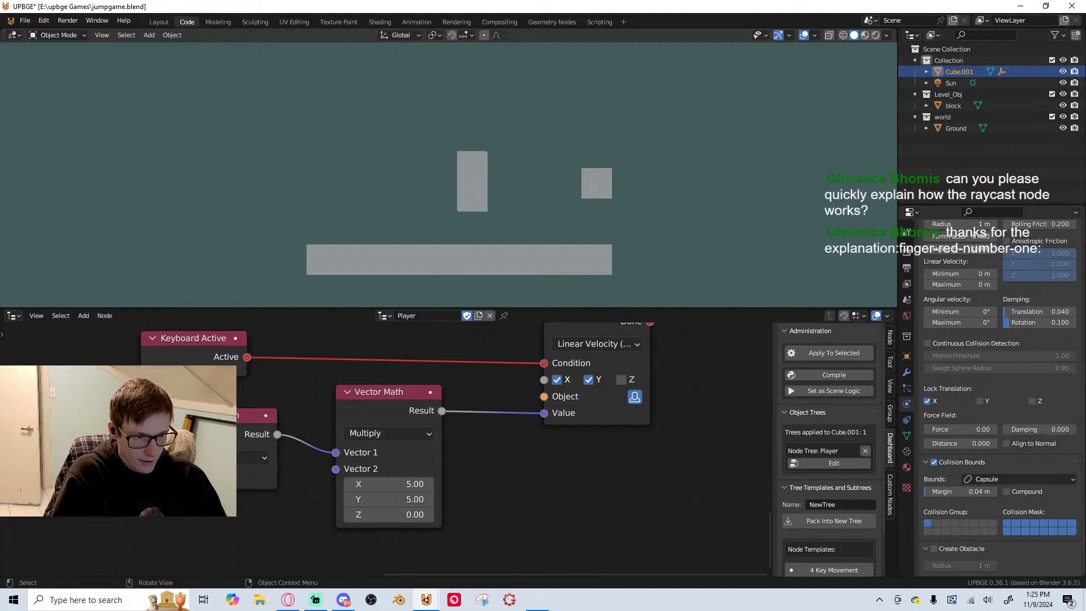
{"action": "key", "text": "space"}
{"action": "key", "text": "space"}
{"action": "key", "text": "d"}
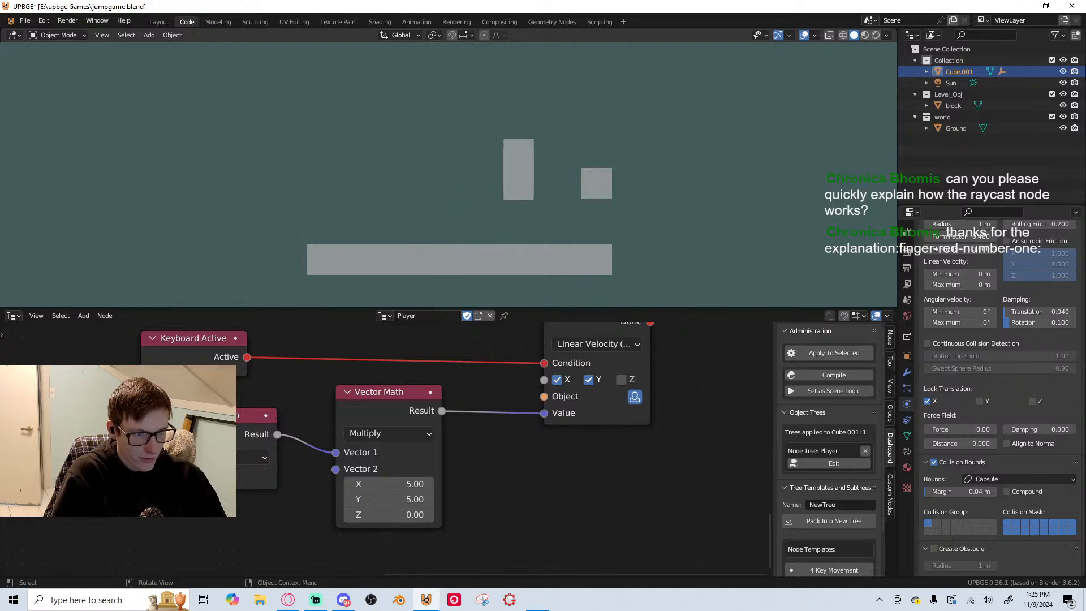
{"action": "key", "text": "space"}
{"action": "key", "text": "a"}
{"action": "key", "text": "space"}
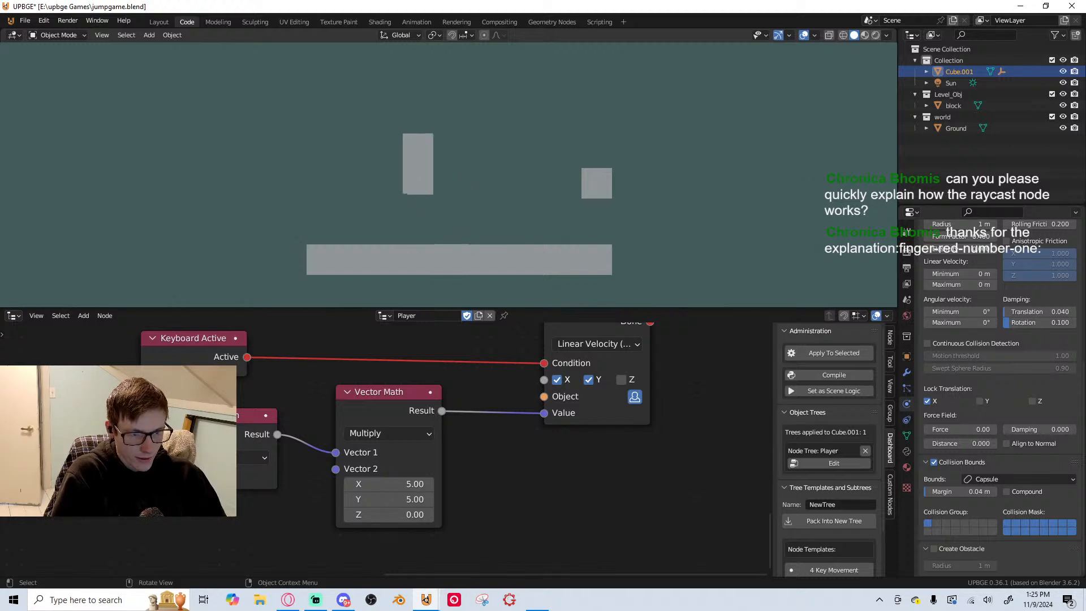
{"action": "key", "text": "space"}
{"action": "key", "text": "d"}
{"action": "key", "text": "space"}
{"action": "key", "text": "d"}
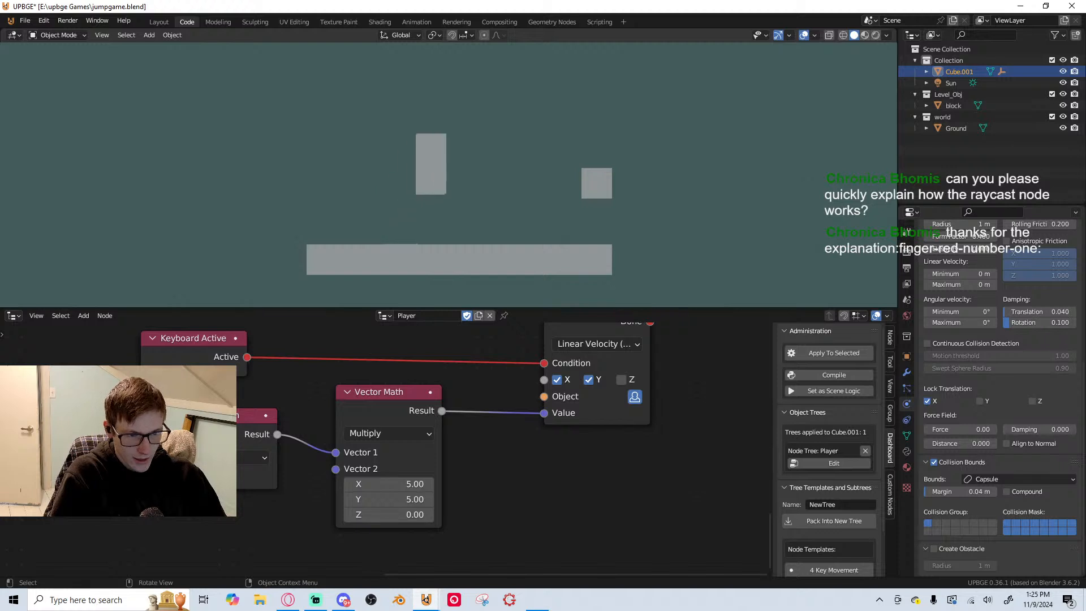
{"action": "key", "text": "space"}
{"action": "key", "text": "d"}
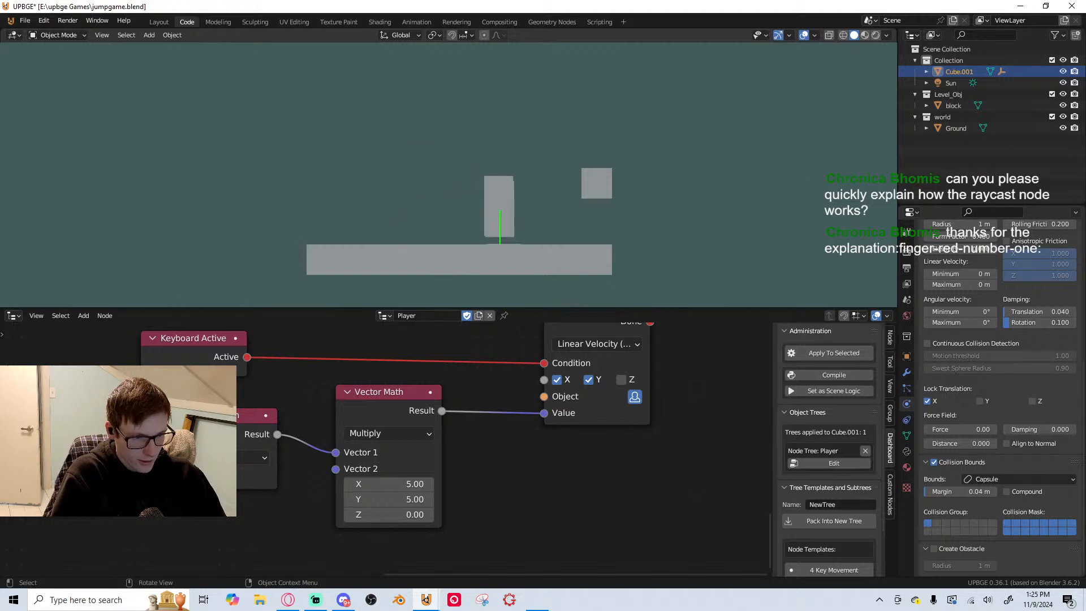
{"action": "key", "text": "a"}
{"action": "key", "text": "space"}
{"action": "key", "text": "d"}
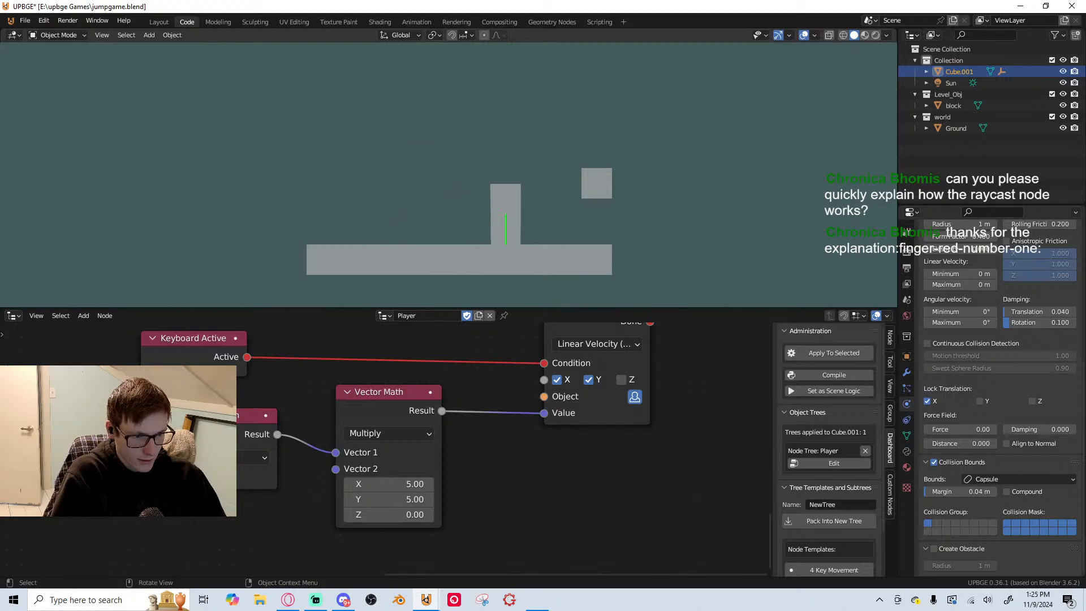
{"action": "key", "text": "space"}
{"action": "key", "text": "a"}
{"action": "key", "text": "space"}
{"action": "key", "text": "d"}
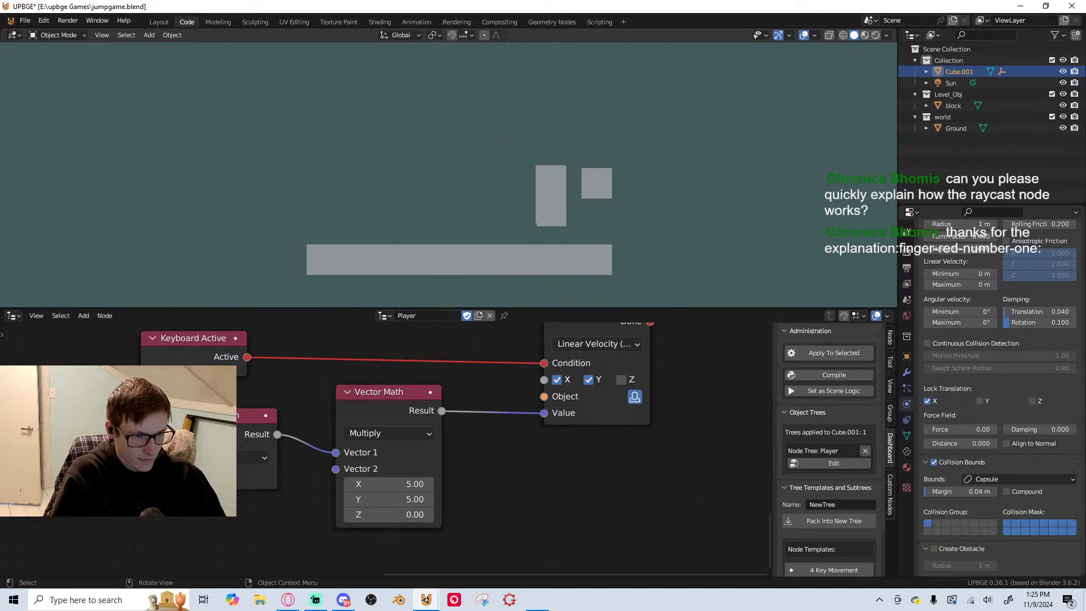
{"action": "key", "text": "space"}
{"action": "key", "text": "a"}
{"action": "key", "text": "space"}
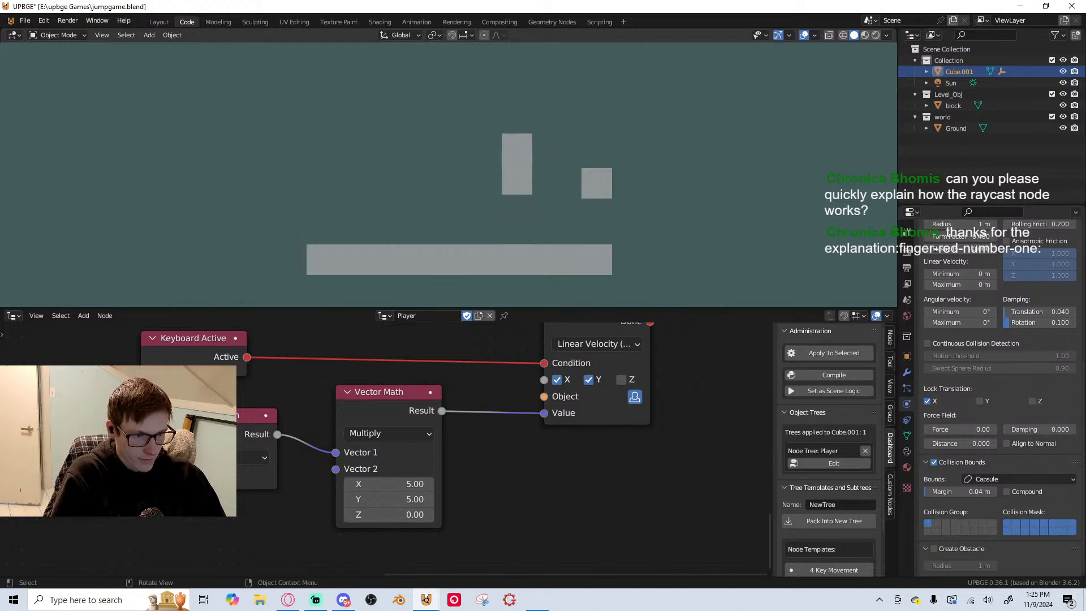
{"action": "key", "text": "a"}
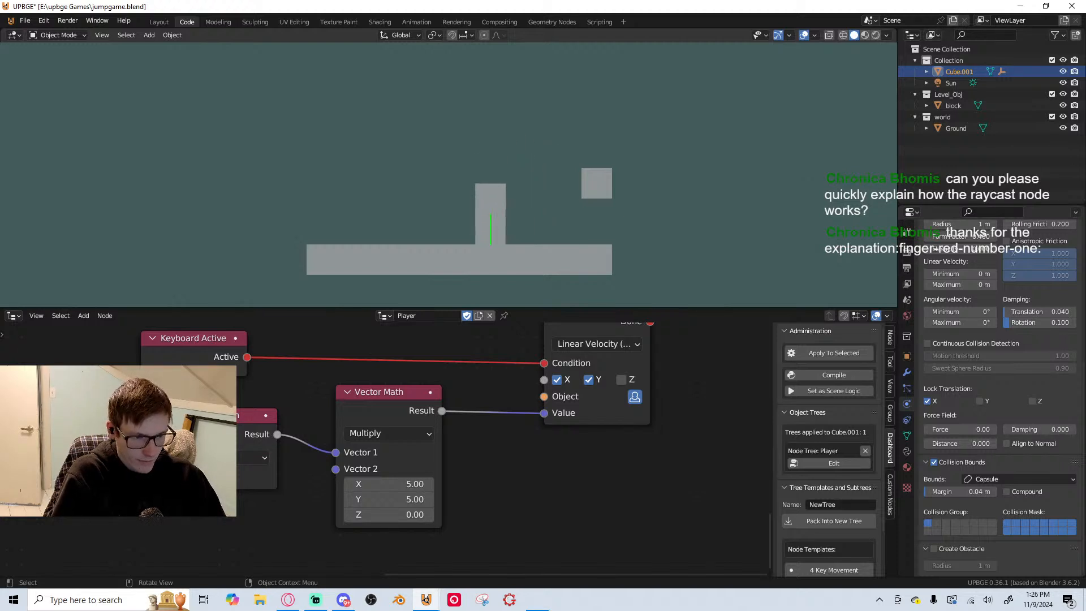
{"action": "key", "text": "space"}
{"action": "key", "text": "space"}
{"action": "key", "text": "d"}
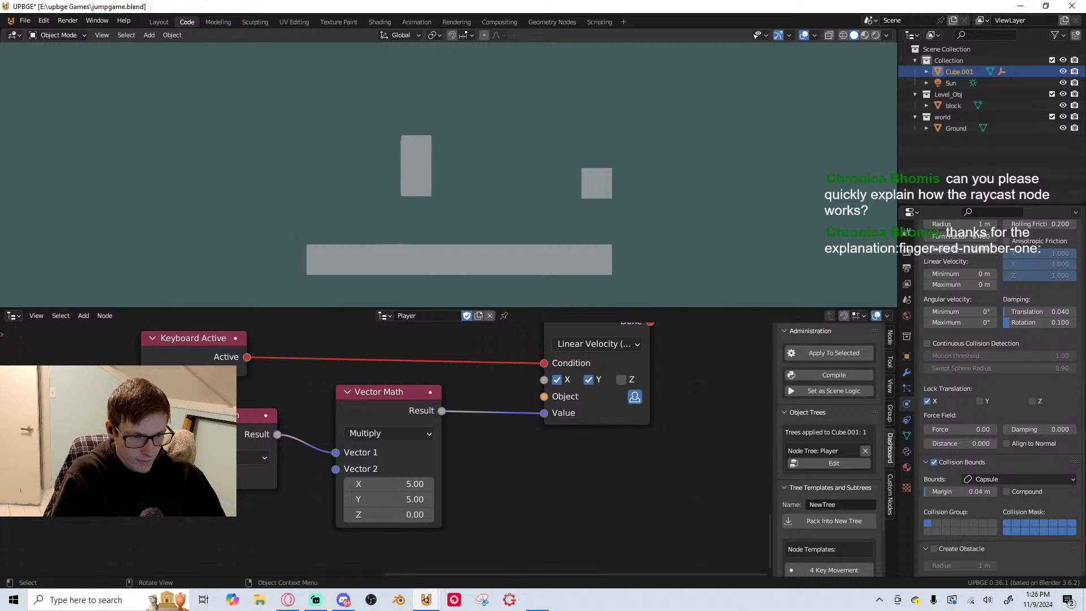
{"action": "key", "text": "space"}
{"action": "key", "text": "d"}
{"action": "key", "text": "d"}
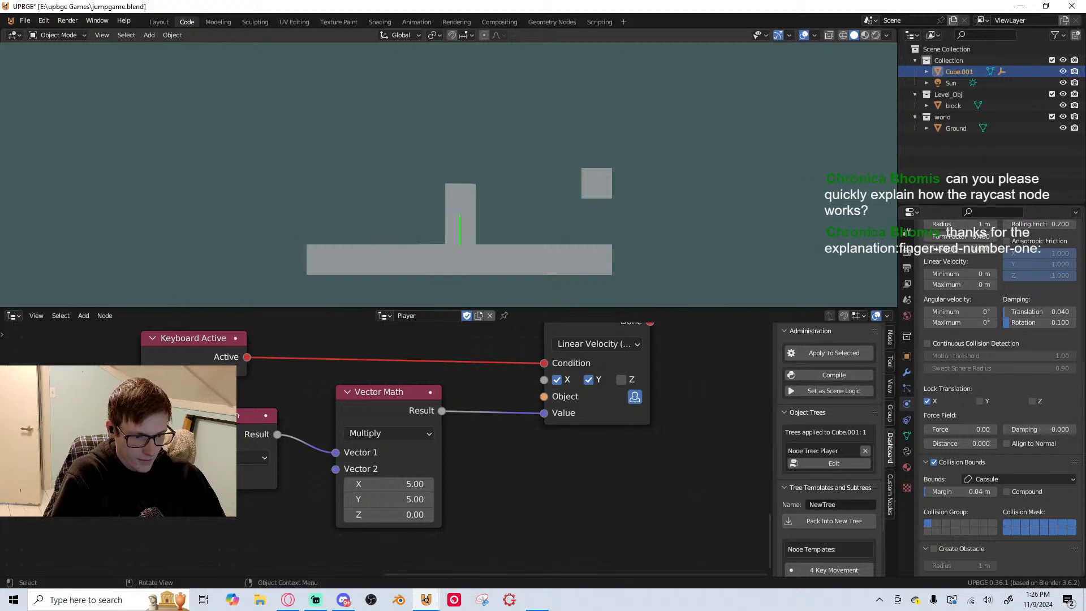
{"action": "key", "text": "Escape"}
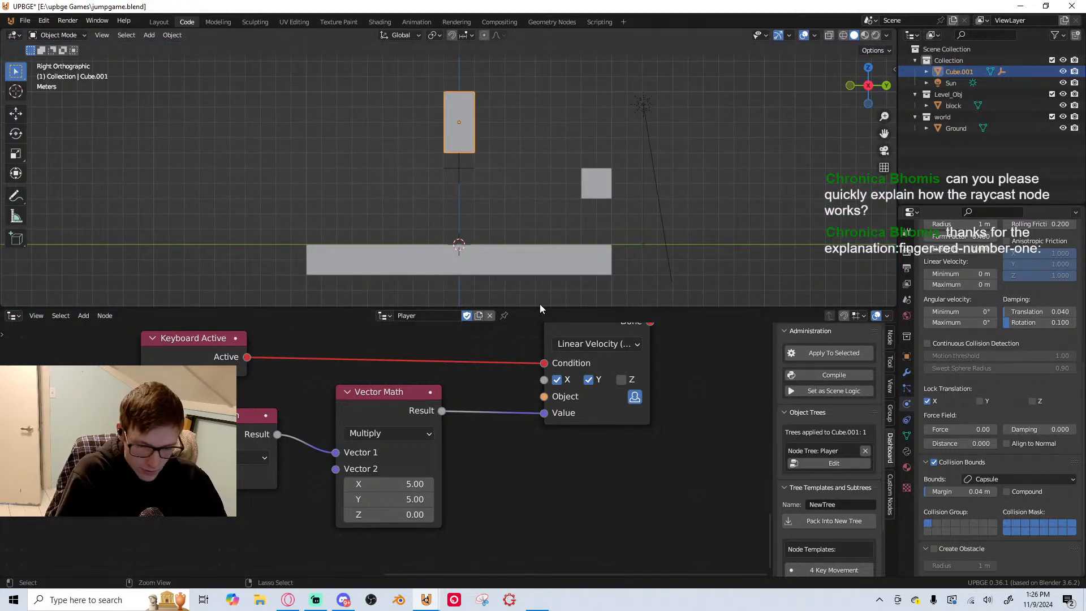
Save the game file
{"action": "key", "text": "ctrl+s"}
{"action": "scroll", "coordinate": [477, 399], "scroll_direction": "down", "scroll_amount": 2}
{"action": "middle_click_drag", "start_coordinate": [487, 406], "coordinate": [568, 453]}
{"action": "scroll", "coordinate": [476, 425], "scroll_direction": "up", "scroll_amount": 3}
{"action": "scroll", "coordinate": [568, 453], "scroll_direction": "down", "scroll_amount": 2}
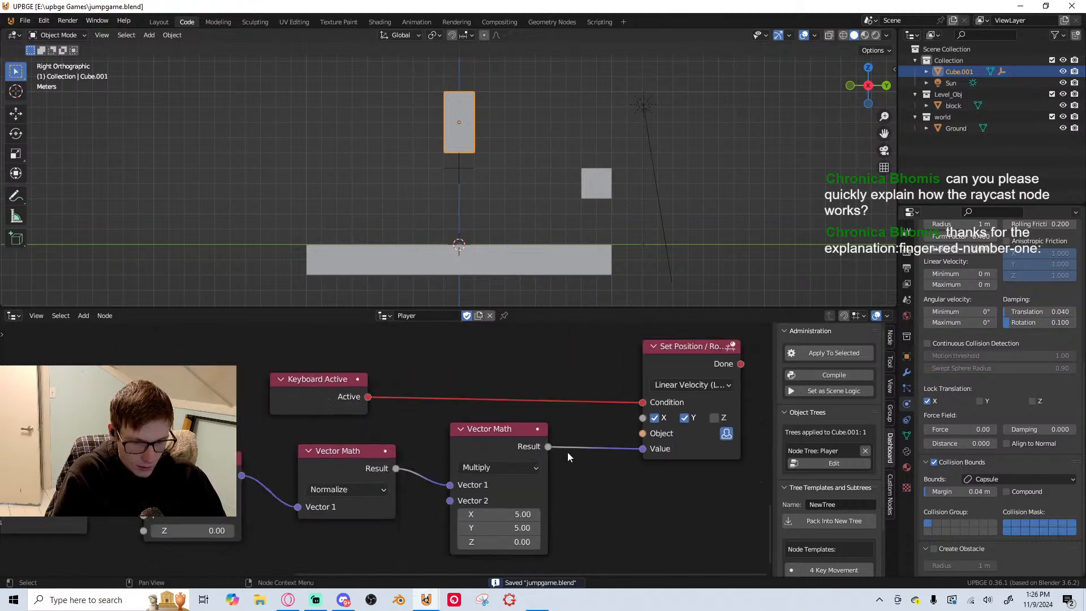
Duplicate the D and A Key Down nodes and place the copies below the originals
{"action": "scroll", "coordinate": [568, 453], "scroll_direction": "down", "scroll_amount": 1}
{"action": "middle_click_drag", "start_coordinate": [402, 427], "coordinate": [499, 385]}
{"action": "scroll", "coordinate": [504, 362], "scroll_direction": "down", "scroll_amount": 4}
{"action": "scroll", "coordinate": [332, 417], "scroll_direction": "down", "scroll_amount": 1}
{"action": "mouse_move", "coordinate": [332, 417]}
{"action": "middle_mouse_down"}
{"action": "mouse_move", "coordinate": [332, 450]}
{"action": "mouse_move", "coordinate": [323, 419]}
{"action": "middle_mouse_up"}
{"action": "scroll", "coordinate": [332, 451], "scroll_direction": "down", "scroll_amount": 1}
{"action": "key", "text": "shift+a"}
{"action": "left_click", "coordinate": [305, 285]}
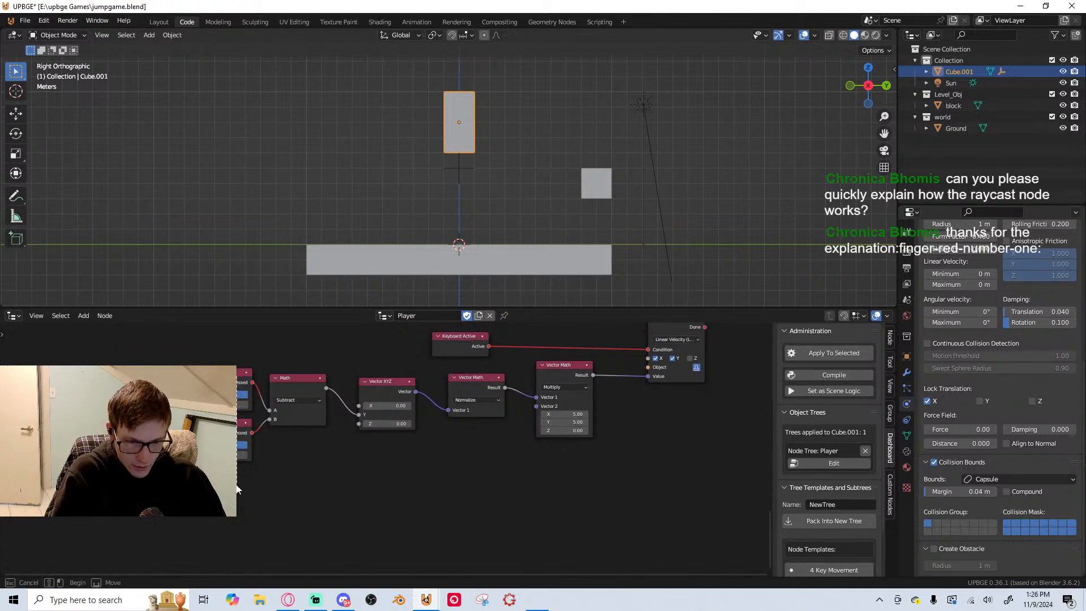
{"action": "left_click_drag", "start_coordinate": [237, 485], "coordinate": [238, 486]}
{"action": "key", "text": "shift+d"}
{"action": "left_click", "coordinate": [236, 573]}
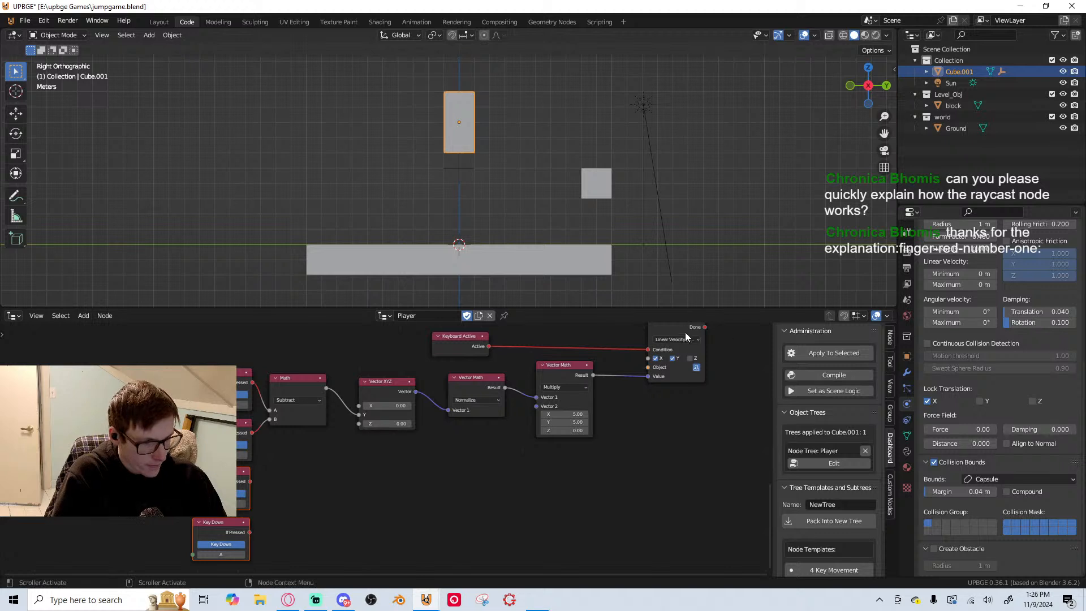
Duplicate the linear velocity Set Position / Rotation node and place the copy to the right of the duplicated Key Down nodes
{"action": "middle_click_drag", "start_coordinate": [684, 332], "coordinate": [677, 345]}
{"action": "key", "text": "shift+d"}
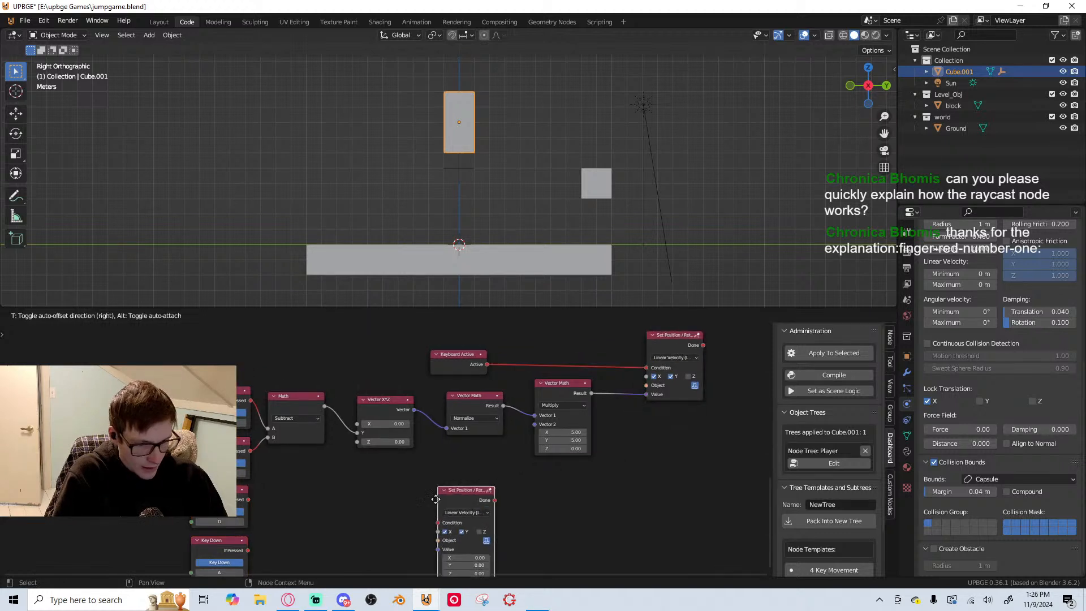
{"action": "left_click", "coordinate": [346, 493]}
{"action": "middle_click_drag", "start_coordinate": [388, 496], "coordinate": [491, 419]}
{"action": "scroll", "coordinate": [519, 401], "scroll_direction": "up", "scroll_amount": 4}
{"action": "left_click_drag", "start_coordinate": [521, 400], "coordinate": [599, 400]}
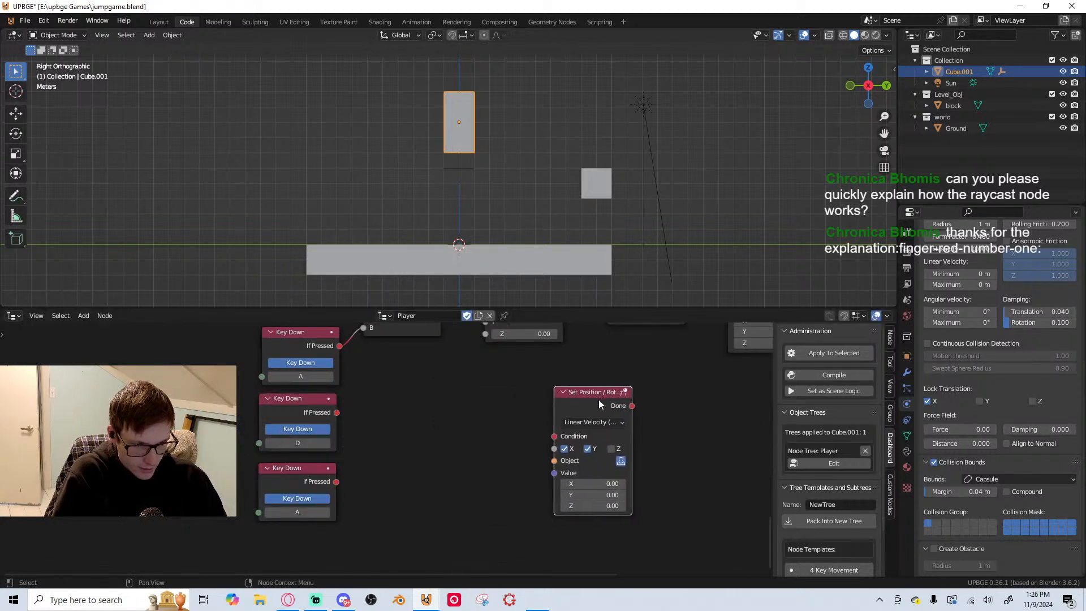
{"action": "scroll", "coordinate": [590, 406], "scroll_direction": "up", "scroll_amount": 2}
{"action": "left_click", "coordinate": [574, 428]}
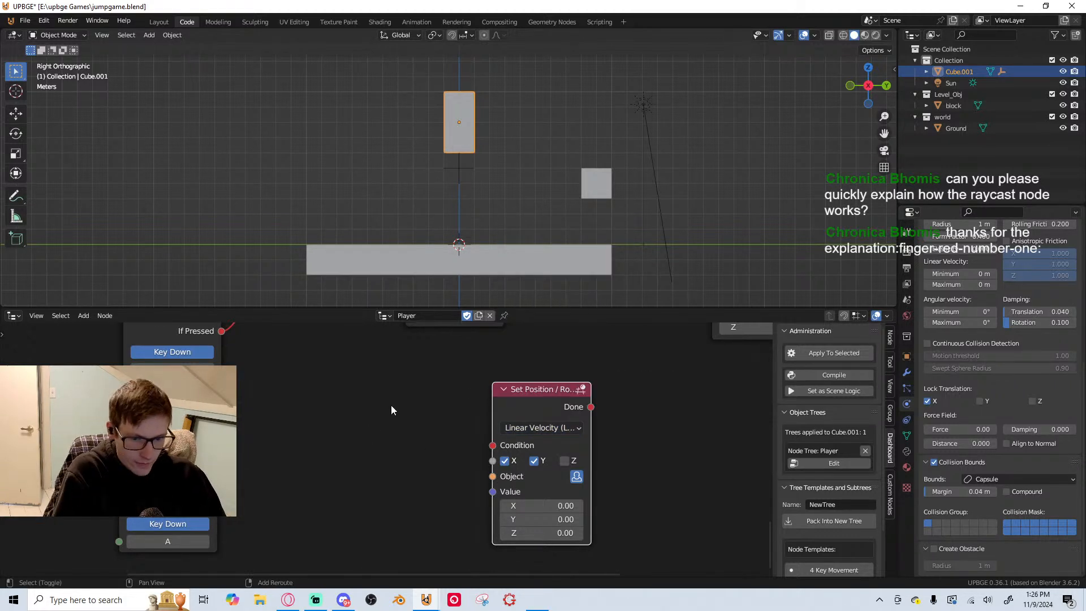
{"action": "key", "text": "shift+a"}
{"action": "type", "text": "set"}
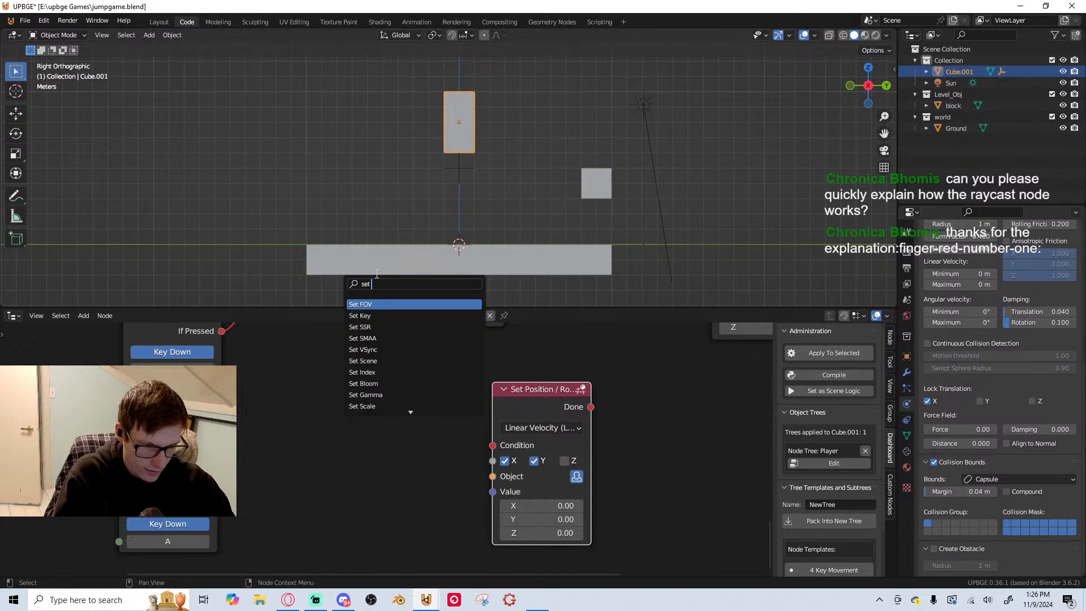
{"action": "key", "text": "Escape"}
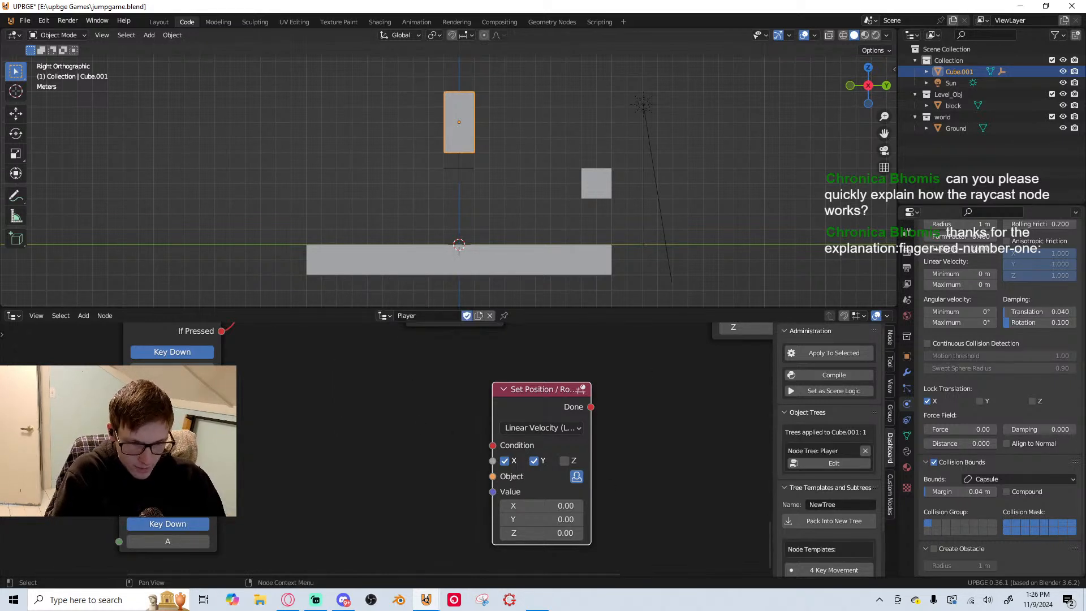
Add an Or node and link the duplicated D and A Key Down nodes to its two inputs
{"action": "key", "text": "shift+a"}
{"action": "left_click", "coordinate": [341, 284]}
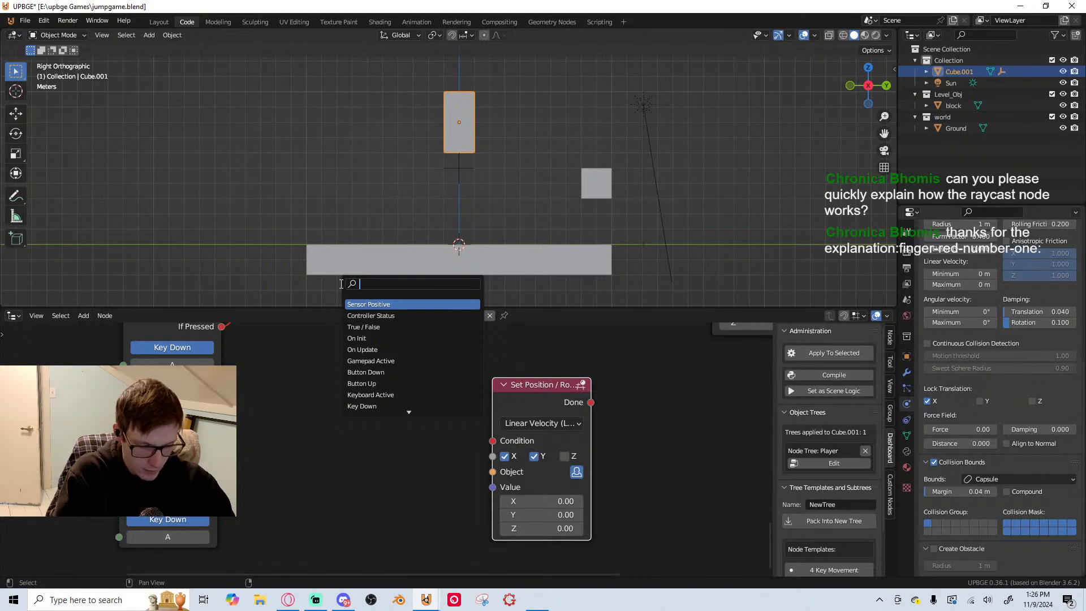
{"action": "type", "text": "or"}
{"action": "key", "text": "Return"}
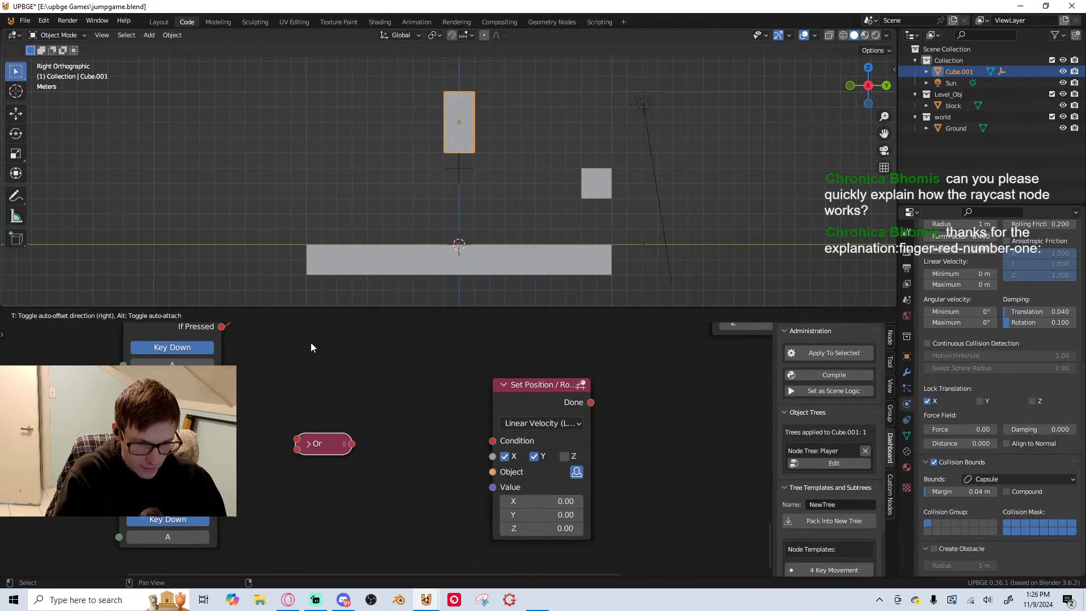
{"action": "left_click", "coordinate": [310, 347]}
{"action": "left_click_drag", "start_coordinate": [293, 439], "coordinate": [217, 498]}
{"action": "left_click", "coordinate": [170, 521]}
{"action": "left_click", "coordinate": [172, 518]}
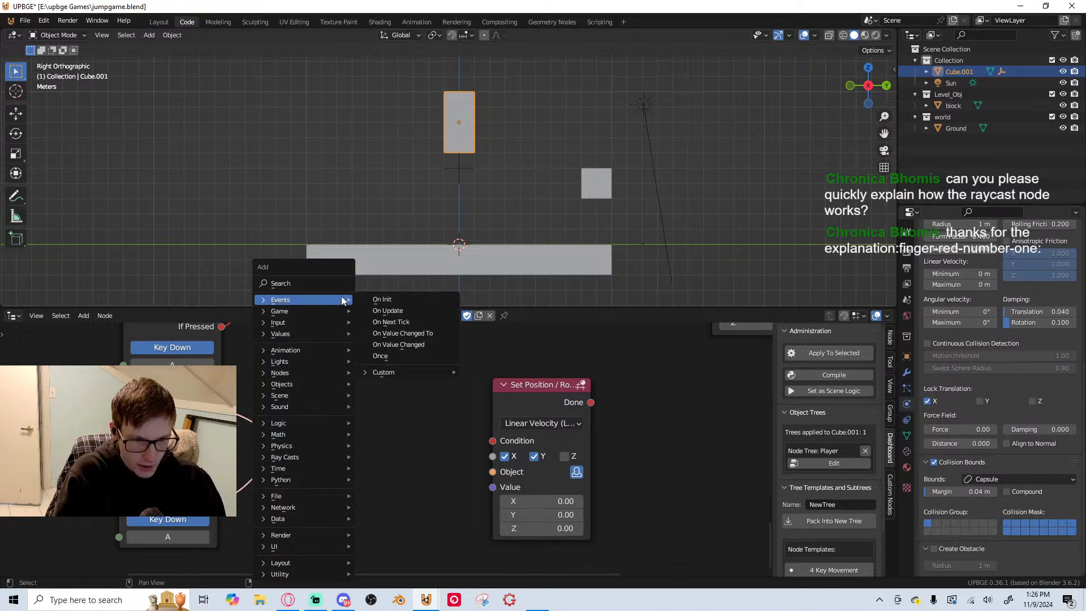
Add a Key Up node and place it before the Or node, replacing the duplicated D and A Key Down nodes
{"action": "left_click", "coordinate": [345, 279]}
{"action": "type", "text": "key"}
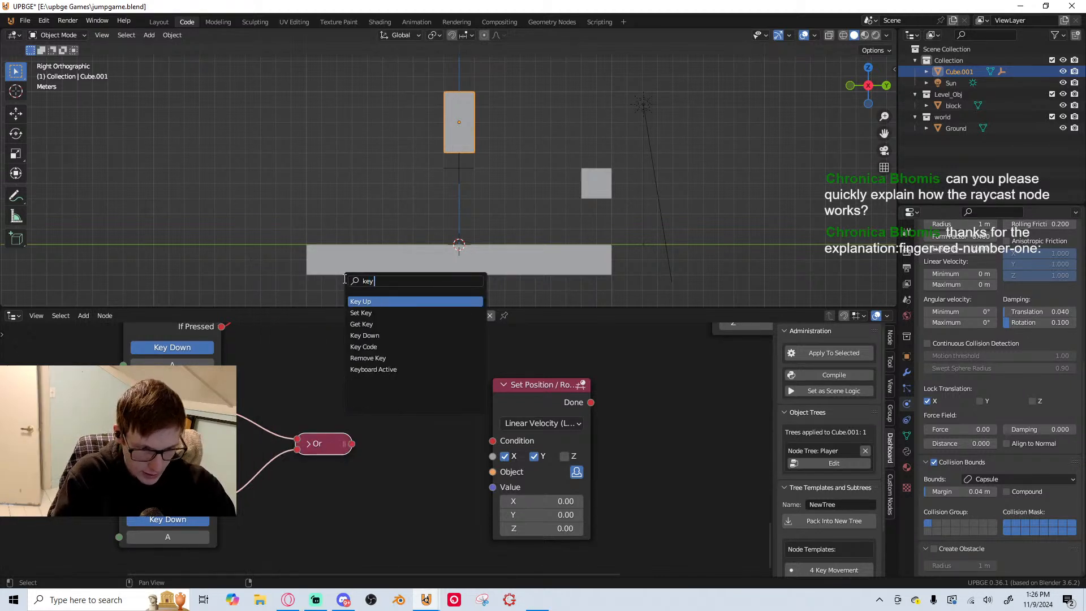
{"action": "left_click", "coordinate": [401, 301]}
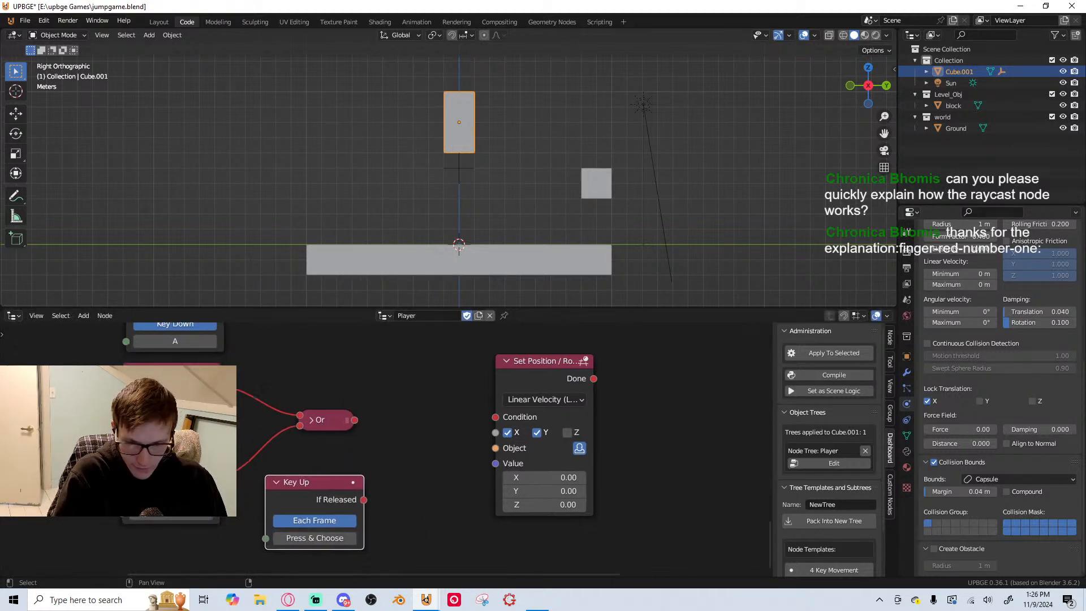
{"action": "left_click", "coordinate": [317, 491]}
{"action": "left_click_drag", "start_coordinate": [317, 489], "coordinate": [176, 424]}
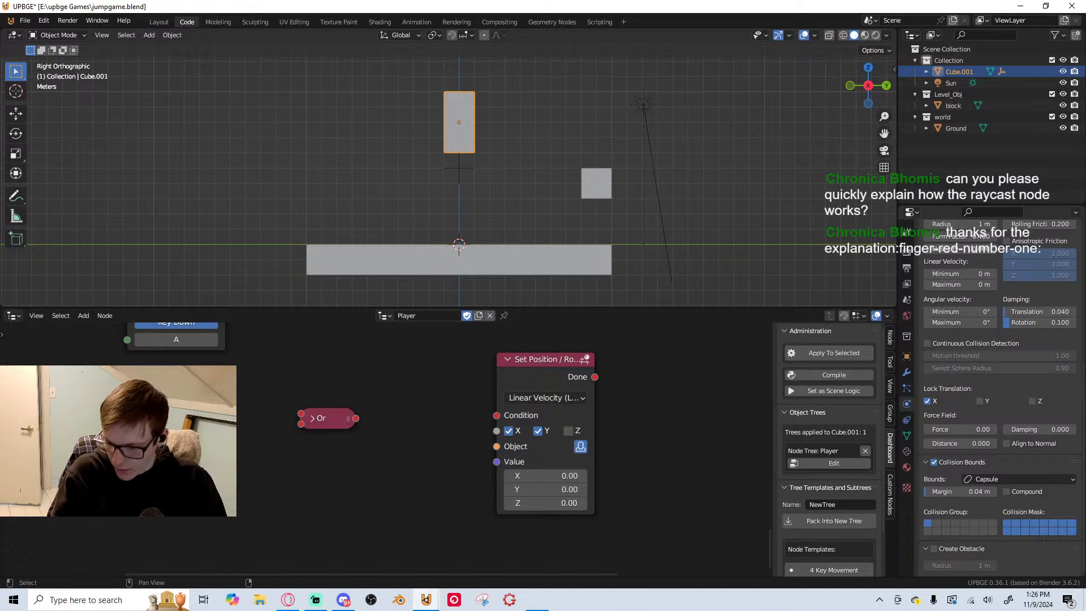
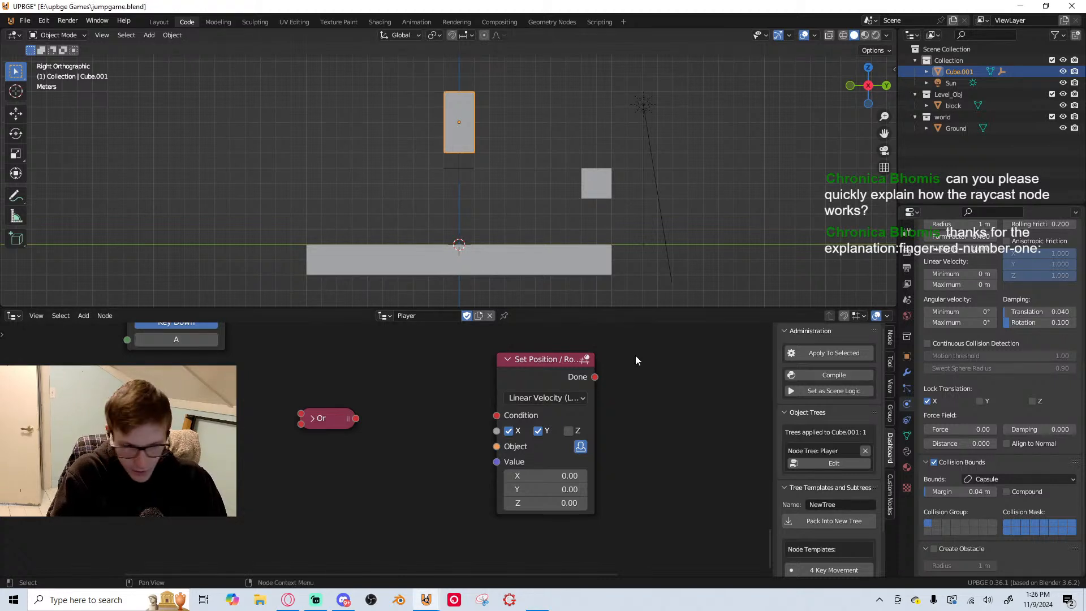
Duplicate the Key Up node below the original and link both Key Up nodes to the Or node's two inputs
{"action": "left_click_drag", "start_coordinate": [176, 441], "coordinate": [176, 477]}
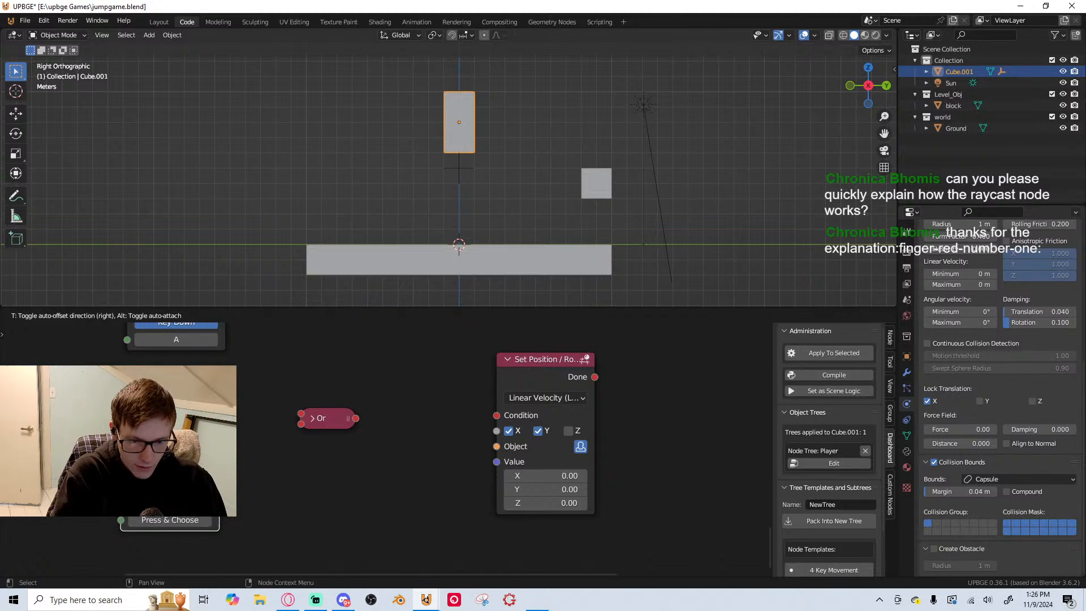
{"action": "left_click", "coordinate": [169, 469]}
{"action": "mouse_move", "coordinate": [225, 402]}
{"action": "left_mouse_down"}
{"action": "mouse_move", "coordinate": [305, 415]}
{"action": "mouse_move", "coordinate": [225, 479]}
{"action": "left_mouse_up"}
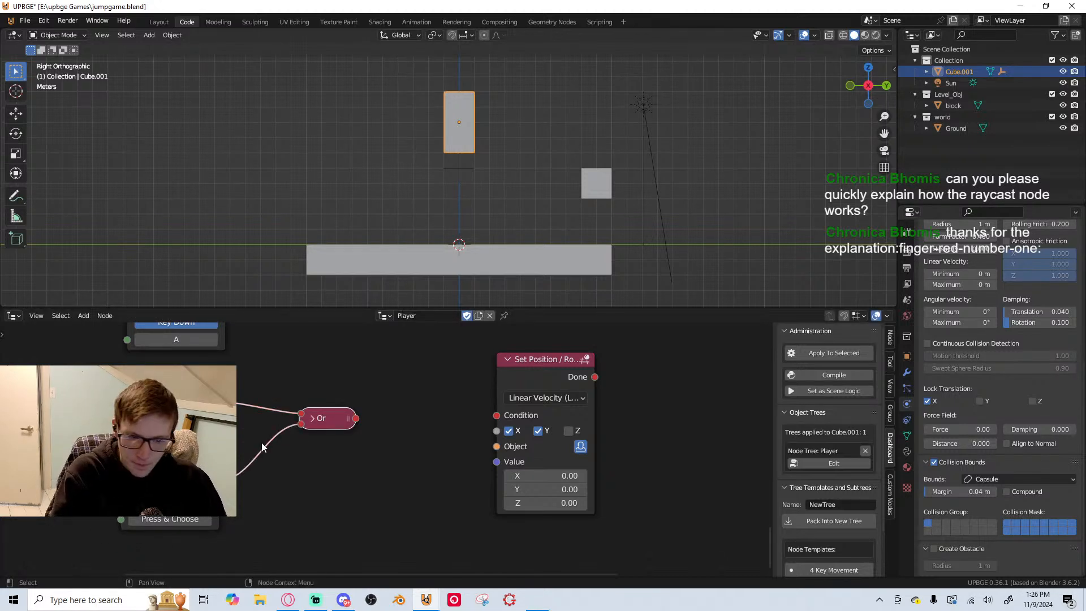
Assign keys D and A to the two Key Up nodes and link the Or node to the copied Set Position / Rotation node's Condition
{"action": "middle_click_drag", "start_coordinate": [262, 447], "coordinate": [343, 459]}
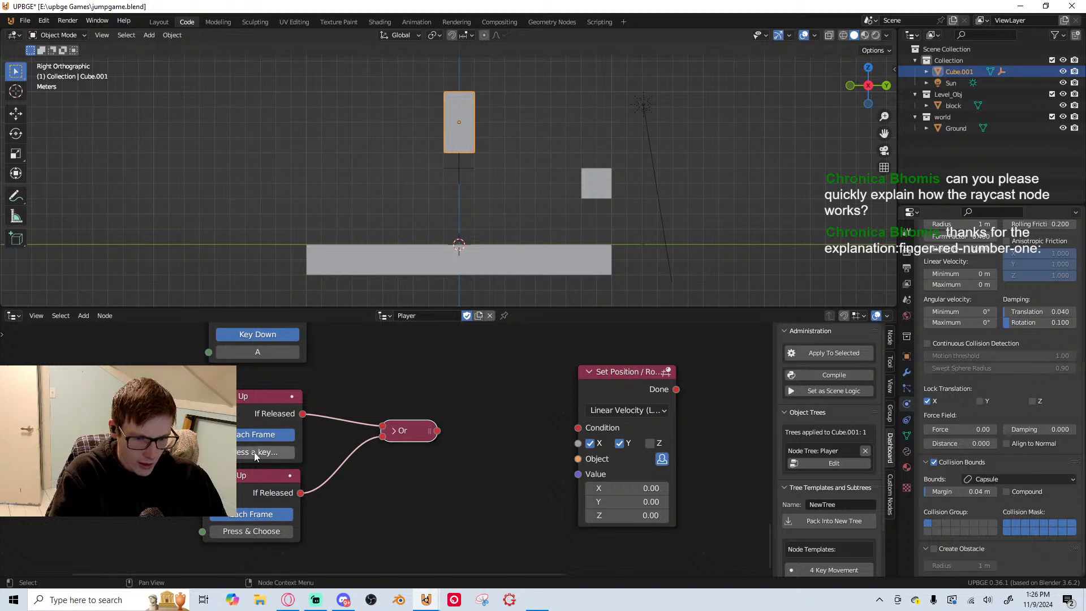
{"action": "key", "text": "d"}
{"action": "key", "text": "space"}
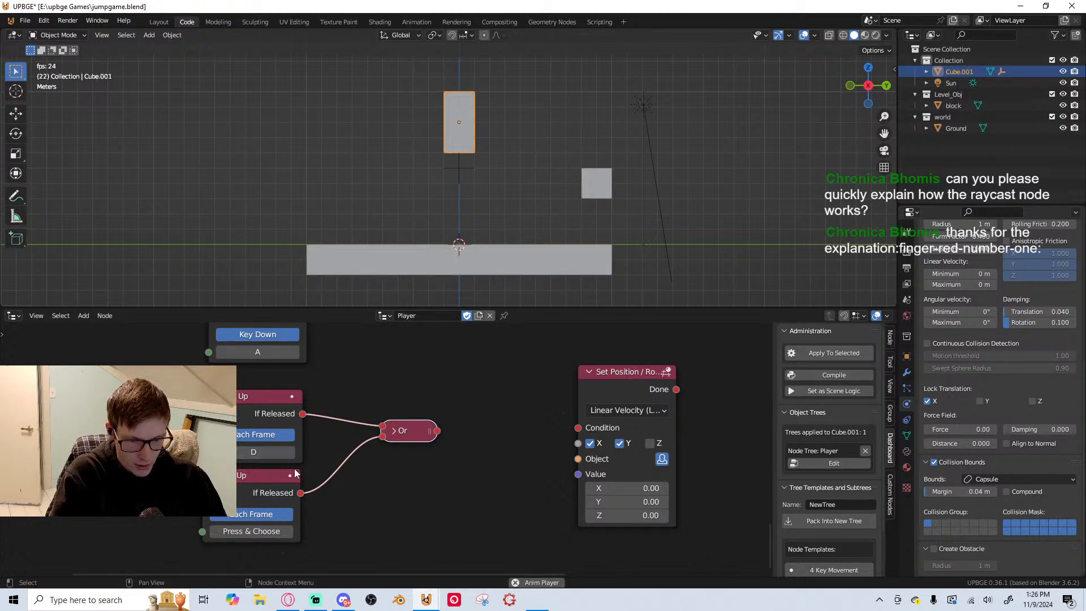
{"action": "left_click_drag", "start_coordinate": [437, 430], "coordinate": [578, 427]}
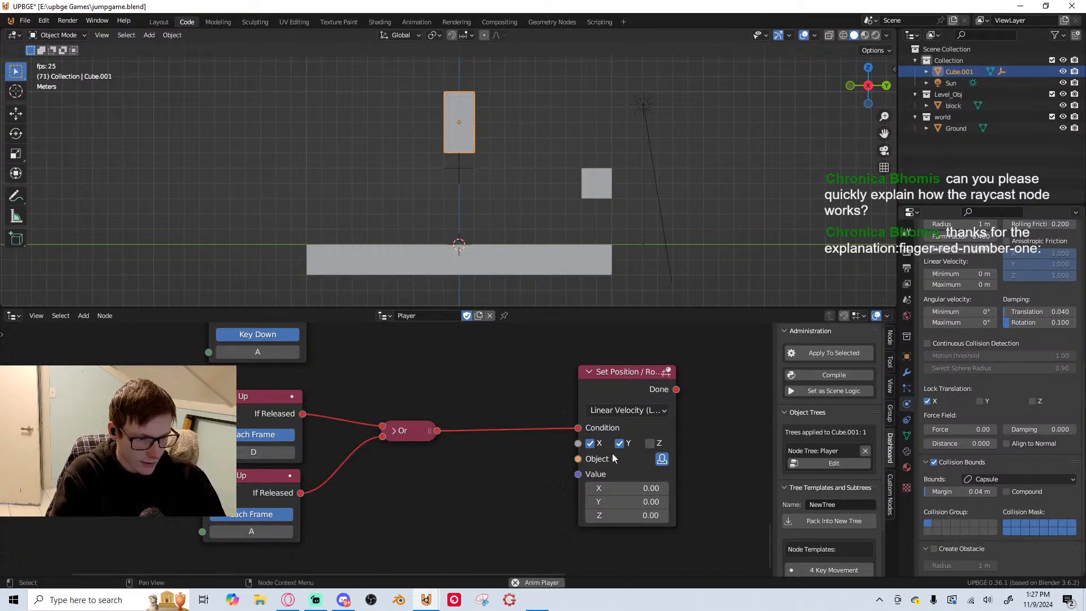
Save the jump game file with the new key-release stop logic
{"action": "middle_click_drag", "start_coordinate": [577, 428], "coordinate": [412, 403]}
{"action": "scroll", "coordinate": [410, 433], "scroll_direction": "up", "scroll_amount": 2}
{"action": "scroll", "coordinate": [408, 463], "scroll_direction": "down", "scroll_amount": 3}
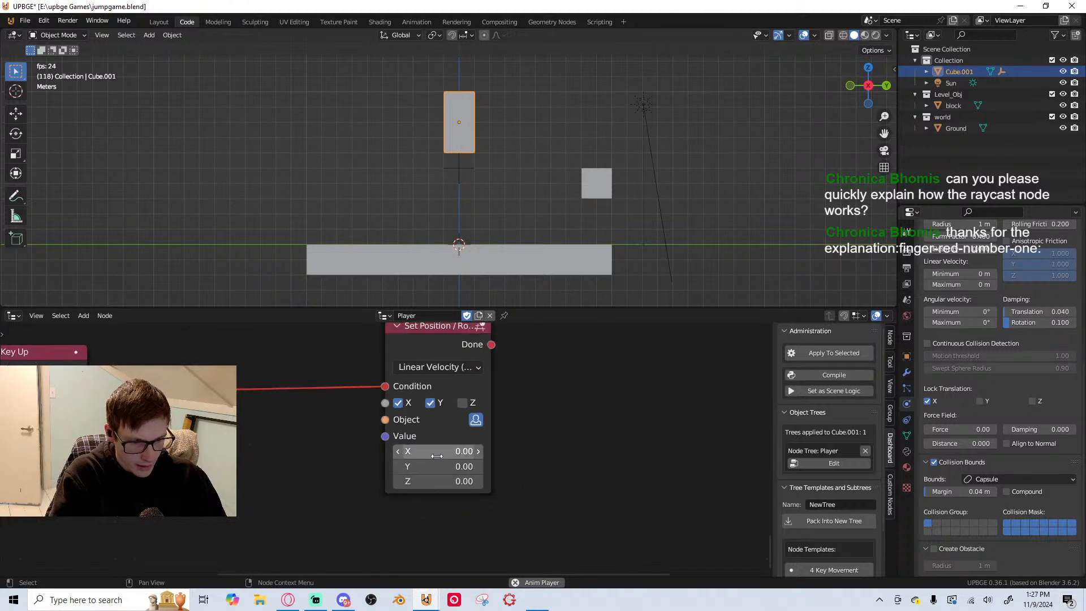
{"action": "middle_click_drag", "start_coordinate": [436, 453], "coordinate": [505, 456]}
{"action": "key", "text": "ctrl+s"}
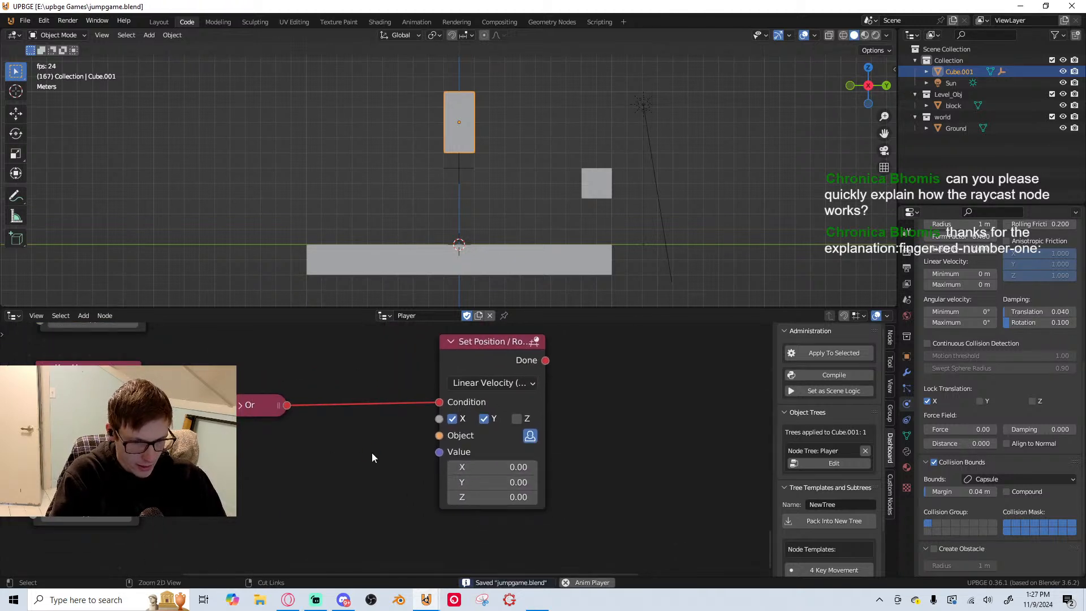
Playtest the D and A movement and the Space jump on the ground and against the floating block
{"action": "key", "text": "p"}
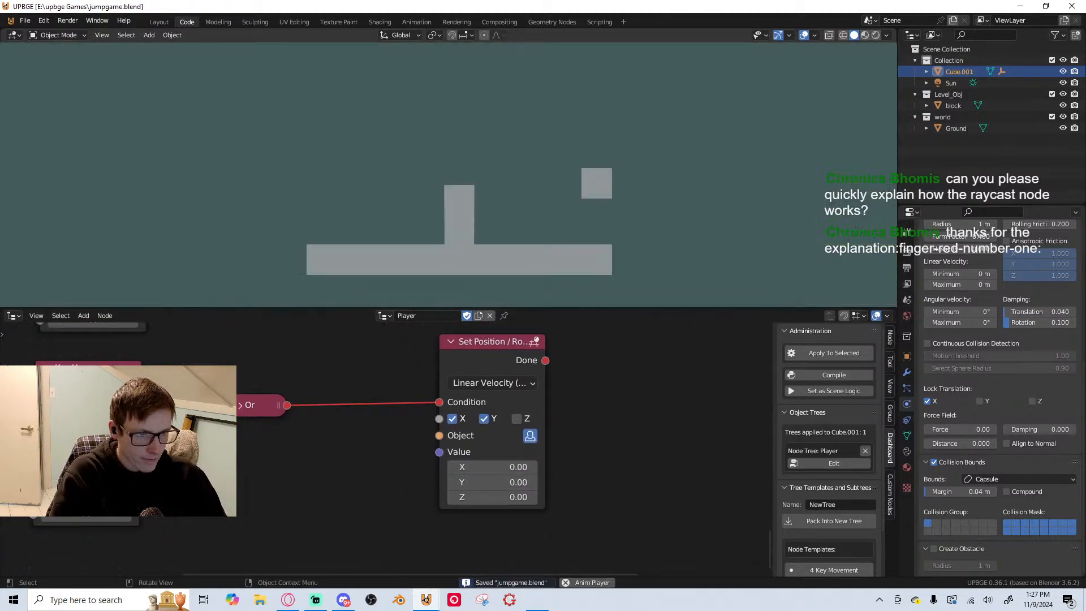
{"action": "key", "text": "d"}
{"action": "key", "text": "space"}
{"action": "key", "text": "d"}
{"action": "key", "text": "a"}
{"action": "key", "text": "space"}
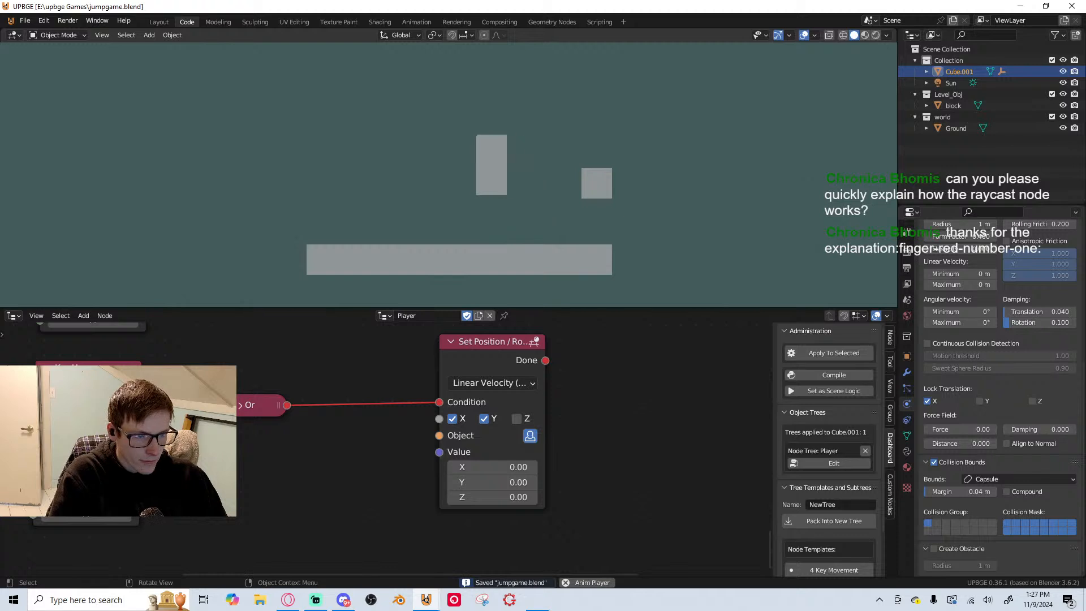
{"action": "key", "text": "space"}
{"action": "key", "text": "space"}
{"action": "key", "text": "a"}
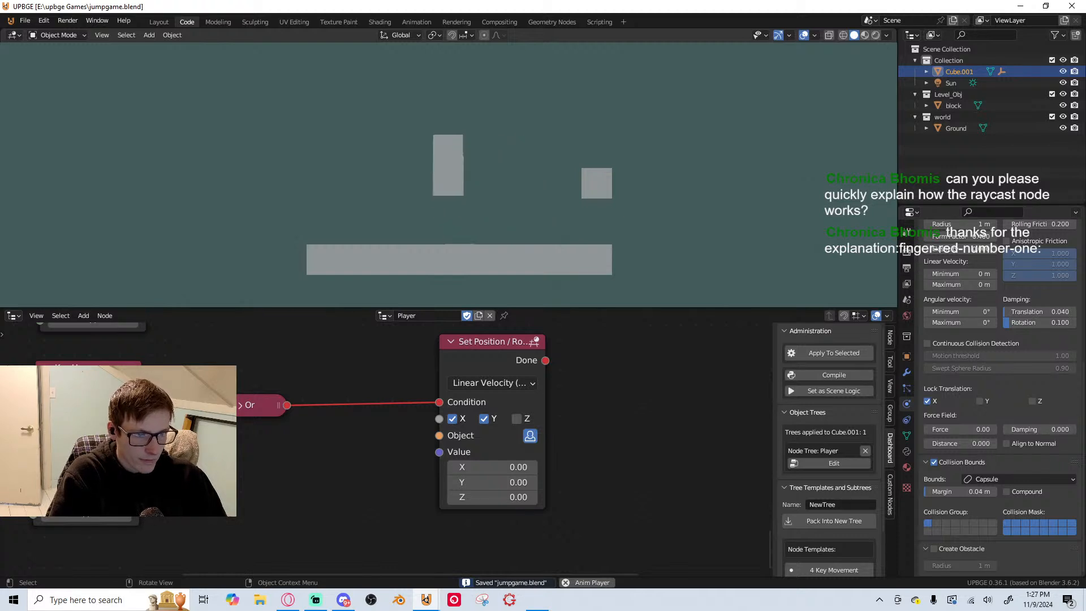
{"action": "key", "text": "space"}
{"action": "key", "text": "a"}
{"action": "key", "text": "d"}
{"action": "key", "text": "space"}
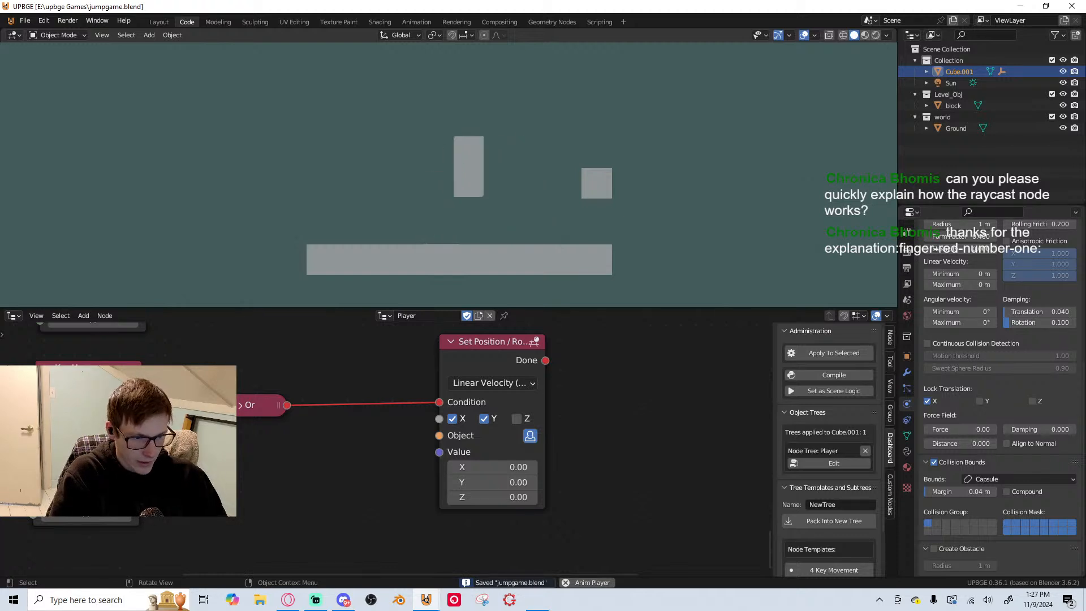
{"action": "key", "text": "d"}
{"action": "key", "text": "space"}
{"action": "key", "text": "space"}
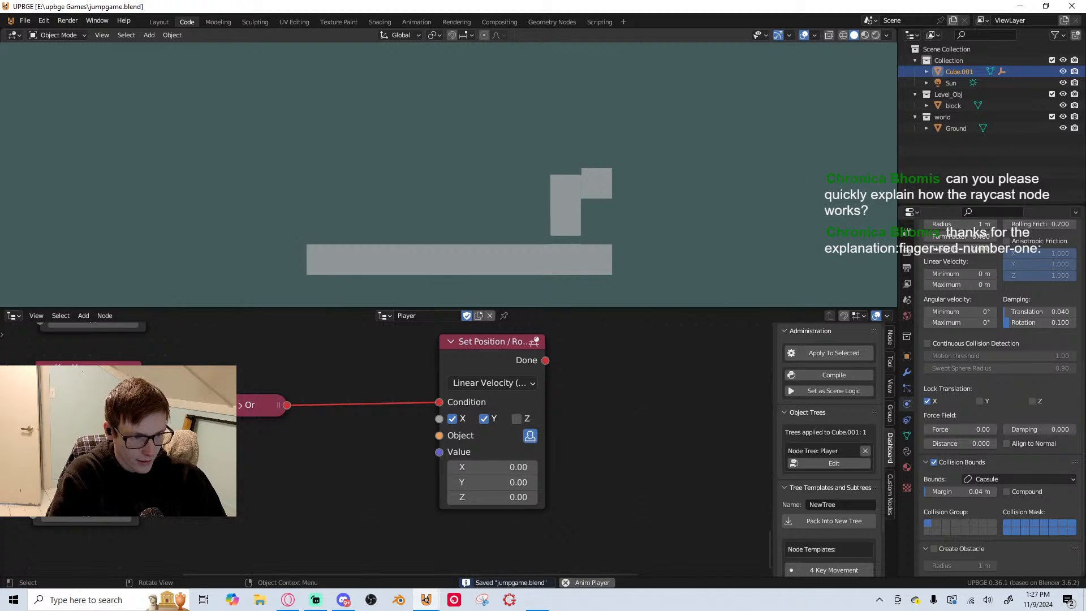
{"action": "key", "text": "a"}
{"action": "key", "text": "space"}
{"action": "key", "text": "d"}
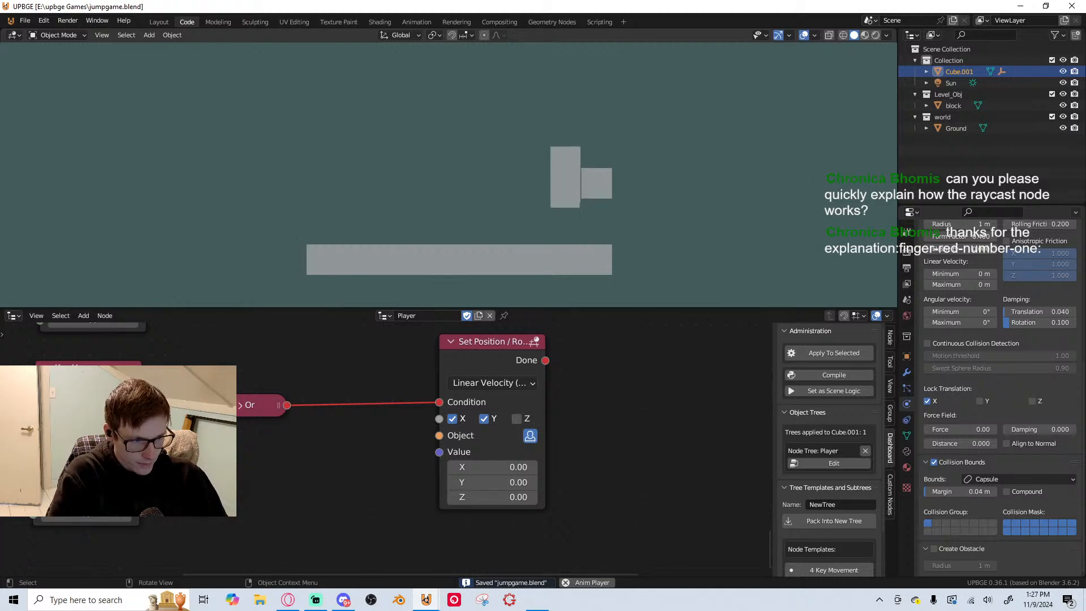
{"action": "key", "text": "space"}
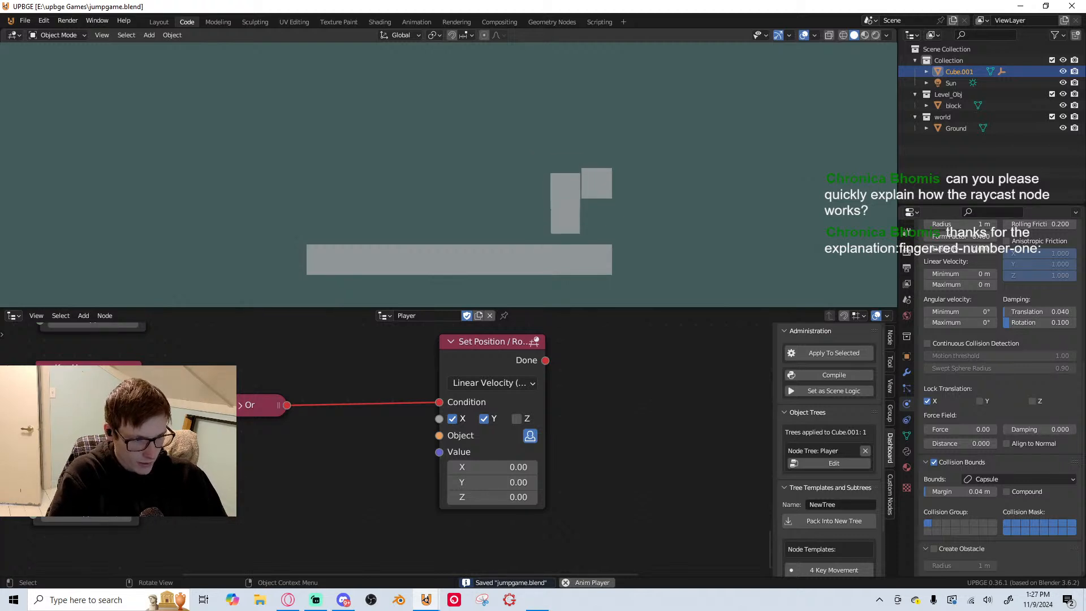
{"action": "key", "text": "a"}
{"action": "key", "text": "space"}
{"action": "key", "text": "d"}
{"action": "key", "text": "space"}
{"action": "key", "text": "a"}
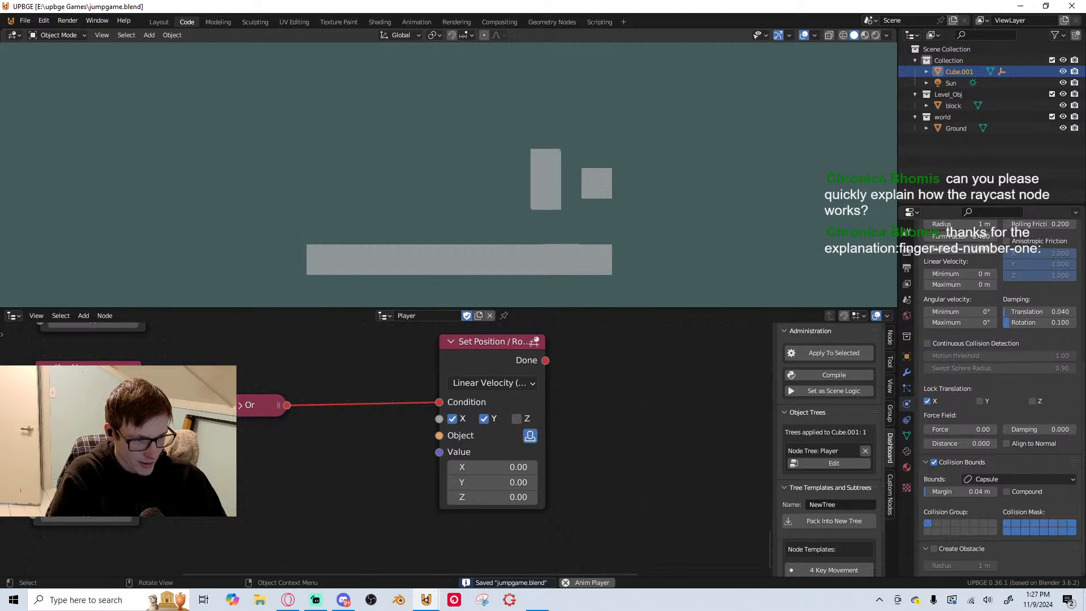
{"action": "key", "text": "d"}
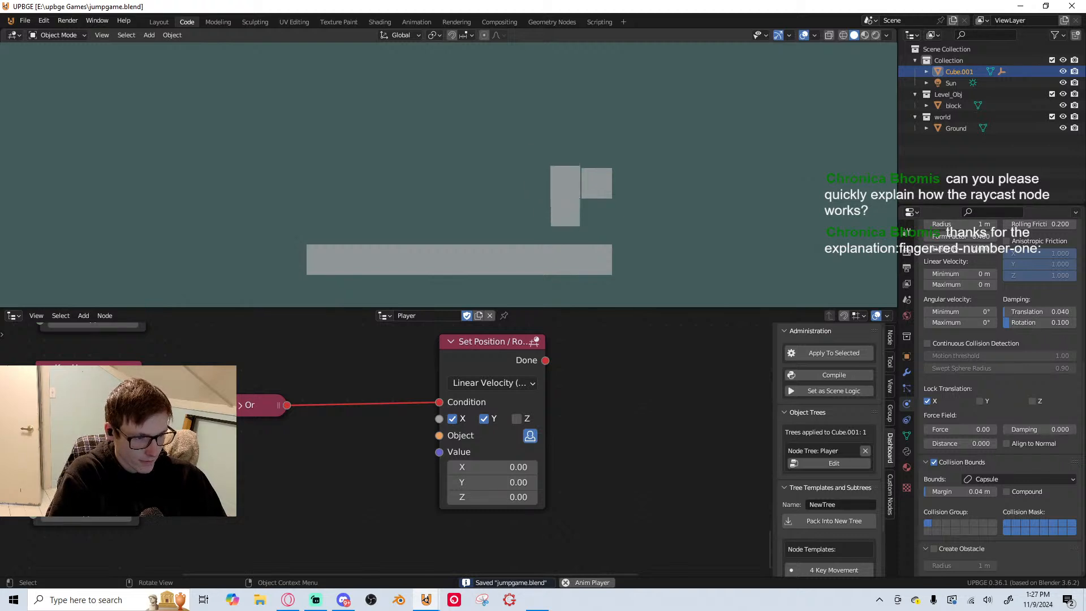
{"action": "key", "text": "space"}
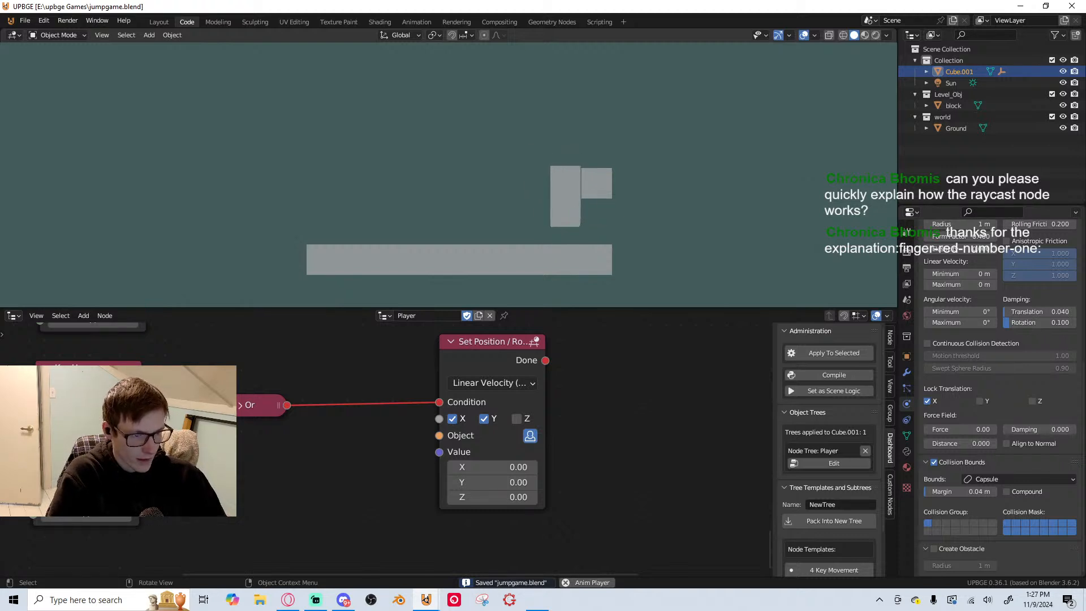
{"action": "key", "text": "Escape"}
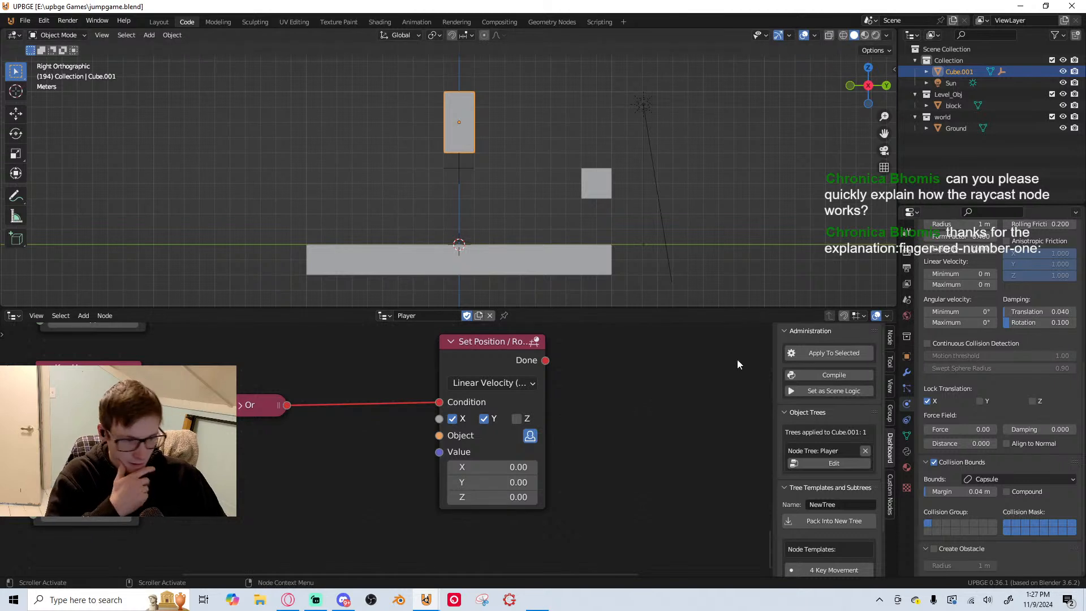
Examine the Player node tree, covering the gravity, jump and raycast nodes as well as the movement and key-release nodes
{"action": "scroll", "coordinate": [504, 435], "scroll_direction": "down", "scroll_amount": 3}
{"action": "middle_click_drag", "start_coordinate": [506, 435], "coordinate": [459, 444]}
{"action": "scroll", "coordinate": [466, 440], "scroll_direction": "up", "scroll_amount": 1}
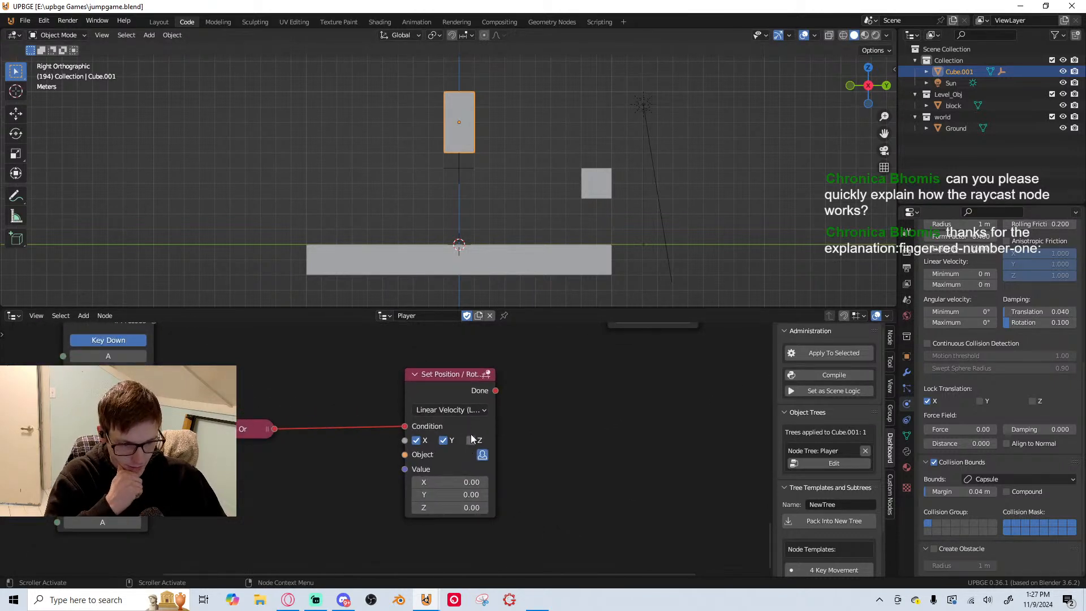
{"action": "scroll", "coordinate": [648, 430], "scroll_direction": "down", "scroll_amount": 2}
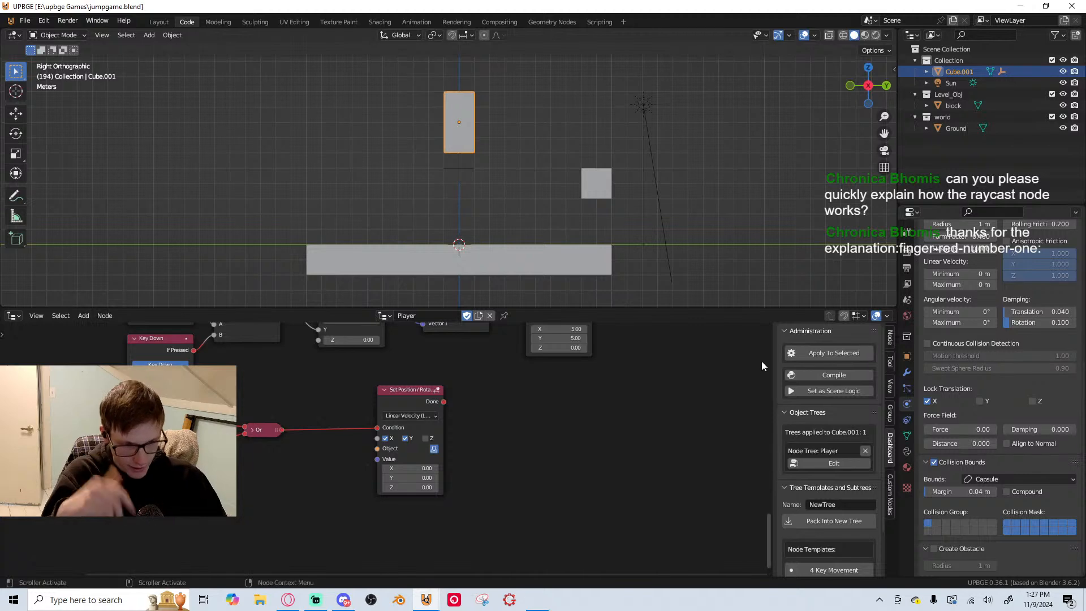
{"action": "scroll", "coordinate": [543, 428], "scroll_direction": "down", "scroll_amount": 1}
{"action": "mouse_move", "coordinate": [541, 428]}
{"action": "middle_mouse_down"}
{"action": "mouse_move", "coordinate": [529, 432]}
{"action": "mouse_move", "coordinate": [446, 336]}
{"action": "mouse_move", "coordinate": [436, 345]}
{"action": "mouse_move", "coordinate": [538, 435]}
{"action": "middle_mouse_up"}
{"action": "scroll", "coordinate": [434, 301], "scroll_direction": "down", "scroll_amount": 1}
{"action": "scroll", "coordinate": [409, 375], "scroll_direction": "down", "scroll_amount": 1}
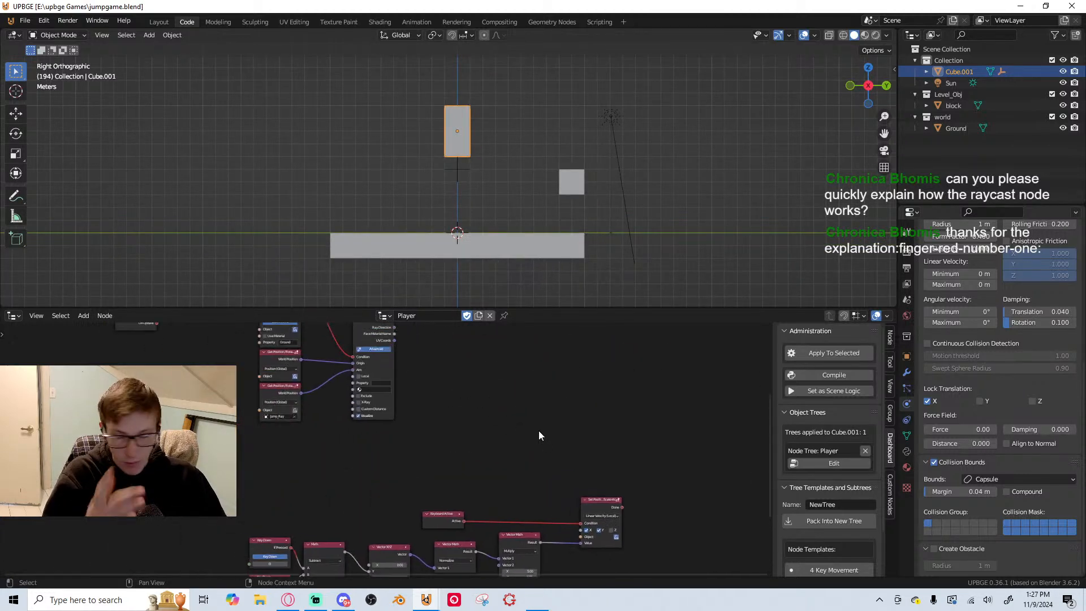
{"action": "middle_click_drag", "start_coordinate": [322, 426], "coordinate": [516, 349]}
{"action": "scroll", "coordinate": [613, 420], "scroll_direction": "up", "scroll_amount": 2}
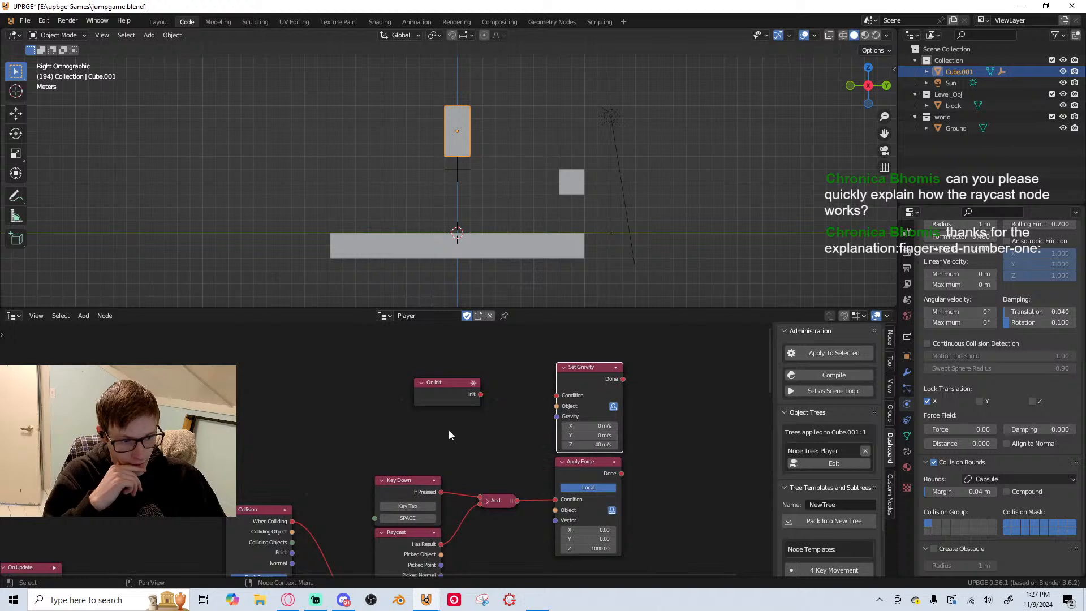
{"action": "scroll", "coordinate": [449, 431], "scroll_direction": "down", "scroll_amount": 4}
{"action": "middle_click_drag", "start_coordinate": [449, 431], "coordinate": [368, 344]}
{"action": "scroll", "coordinate": [460, 474], "scroll_direction": "up", "scroll_amount": 1}
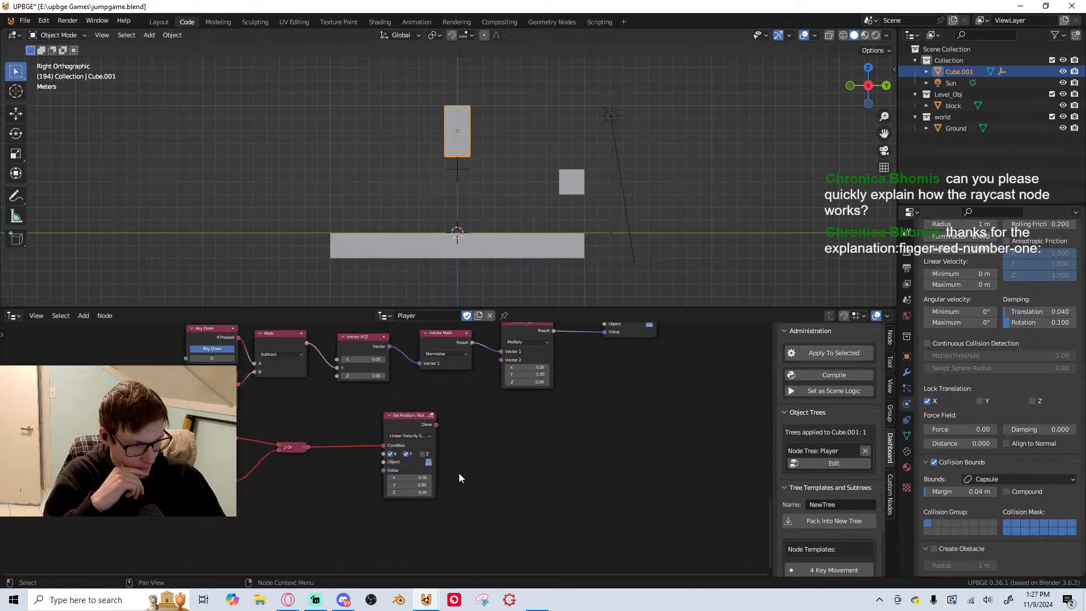
{"action": "scroll", "coordinate": [460, 473], "scroll_direction": "up", "scroll_amount": 1}
{"action": "middle_click_drag", "start_coordinate": [459, 474], "coordinate": [535, 414]}
{"action": "scroll", "coordinate": [531, 416], "scroll_direction": "up", "scroll_amount": 4}
{"action": "scroll", "coordinate": [252, 400], "scroll_direction": "down", "scroll_amount": 2}
{"action": "middle_click_drag", "start_coordinate": [252, 399], "coordinate": [273, 418]}
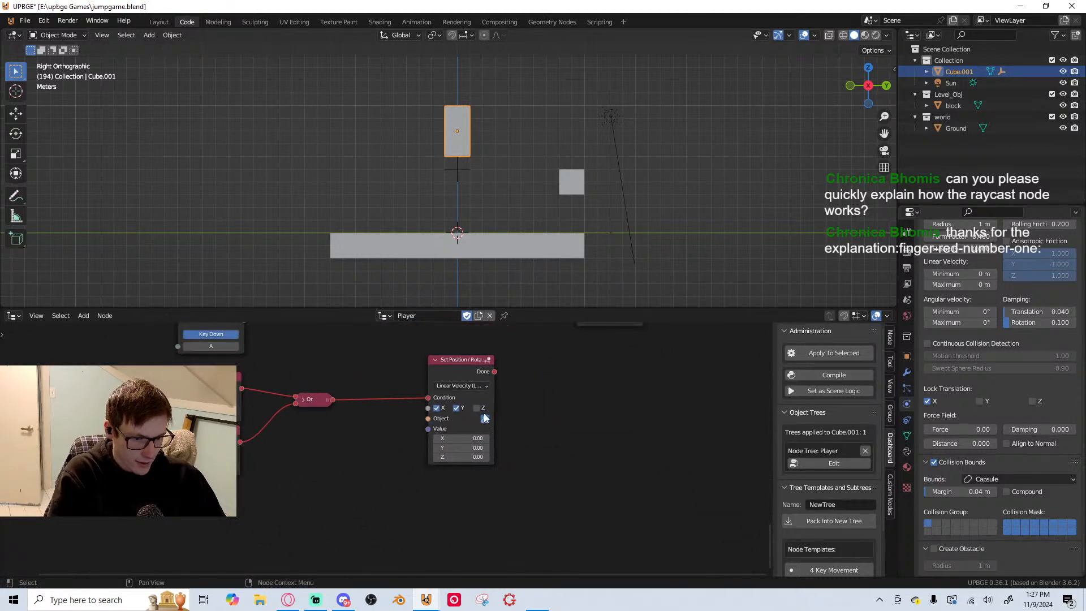
{"action": "middle_click_drag", "start_coordinate": [571, 362], "coordinate": [456, 476]}
{"action": "scroll", "coordinate": [426, 440], "scroll_direction": "up", "scroll_amount": 1}
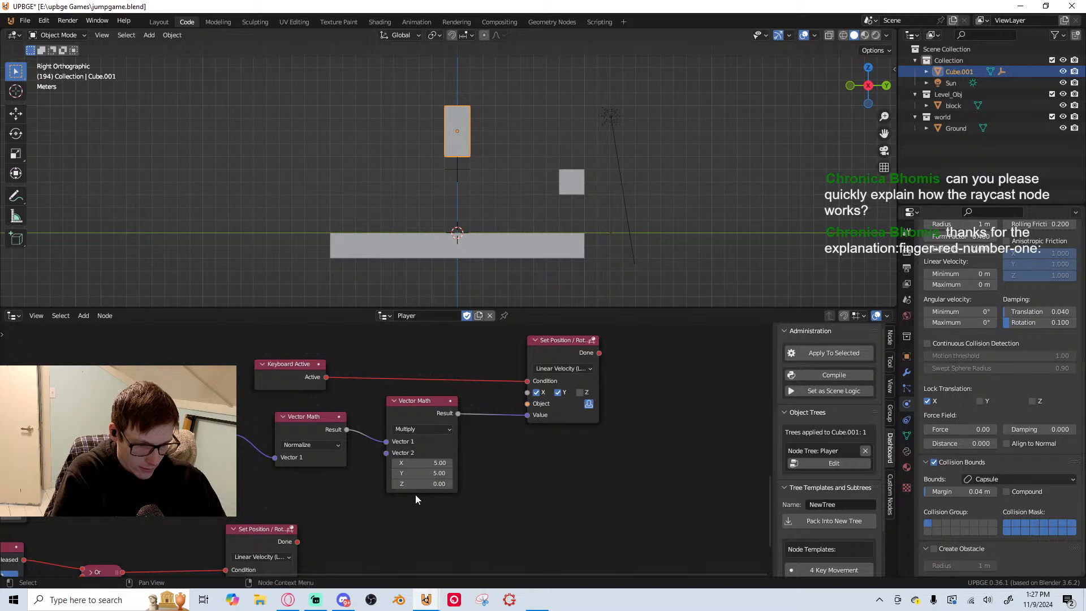
Duplicate the key-release Set Position / Rotation node and place the copy below the original
{"action": "middle_click_drag", "start_coordinate": [373, 502], "coordinate": [511, 517]}
{"action": "scroll", "coordinate": [511, 517], "scroll_direction": "down", "scroll_amount": 3}
{"action": "left_click", "coordinate": [440, 338]}
{"action": "key", "text": "shift+d"}
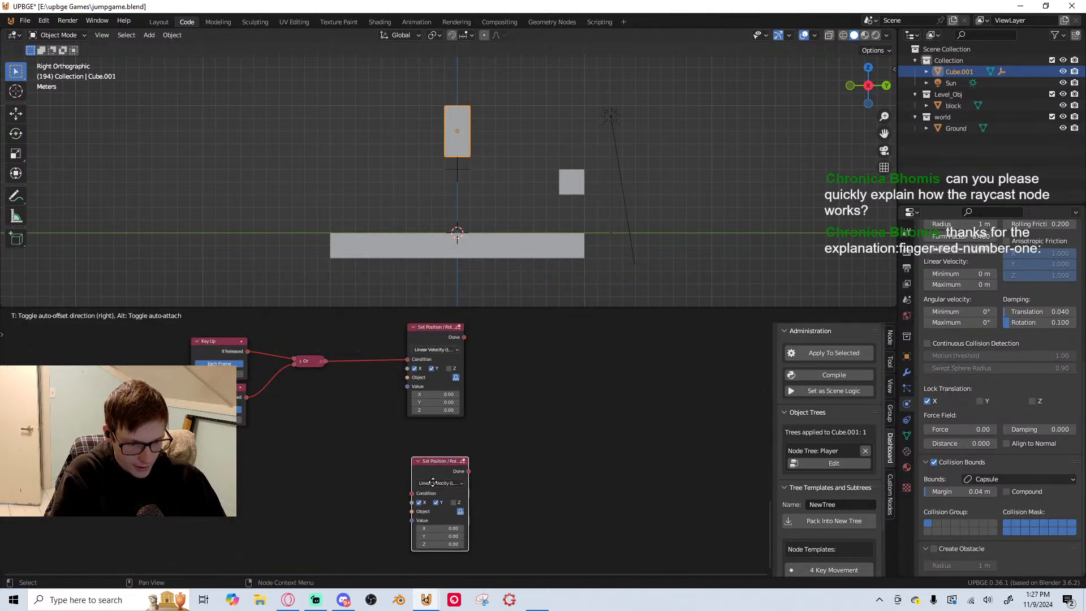
{"action": "left_click", "coordinate": [433, 481]}
{"action": "scroll", "coordinate": [386, 500], "scroll_direction": "up", "scroll_amount": 4}
{"action": "middle_click_drag", "start_coordinate": [387, 499], "coordinate": [415, 419]}
{"action": "scroll", "coordinate": [430, 459], "scroll_direction": "down", "scroll_amount": 3}
{"action": "middle_click_drag", "start_coordinate": [331, 391], "coordinate": [346, 433]}
{"action": "scroll", "coordinate": [376, 447], "scroll_direction": "up", "scroll_amount": 1}
{"action": "scroll", "coordinate": [376, 428], "scroll_direction": "up", "scroll_amount": 1}
{"action": "scroll", "coordinate": [372, 433], "scroll_direction": "down", "scroll_amount": 3}
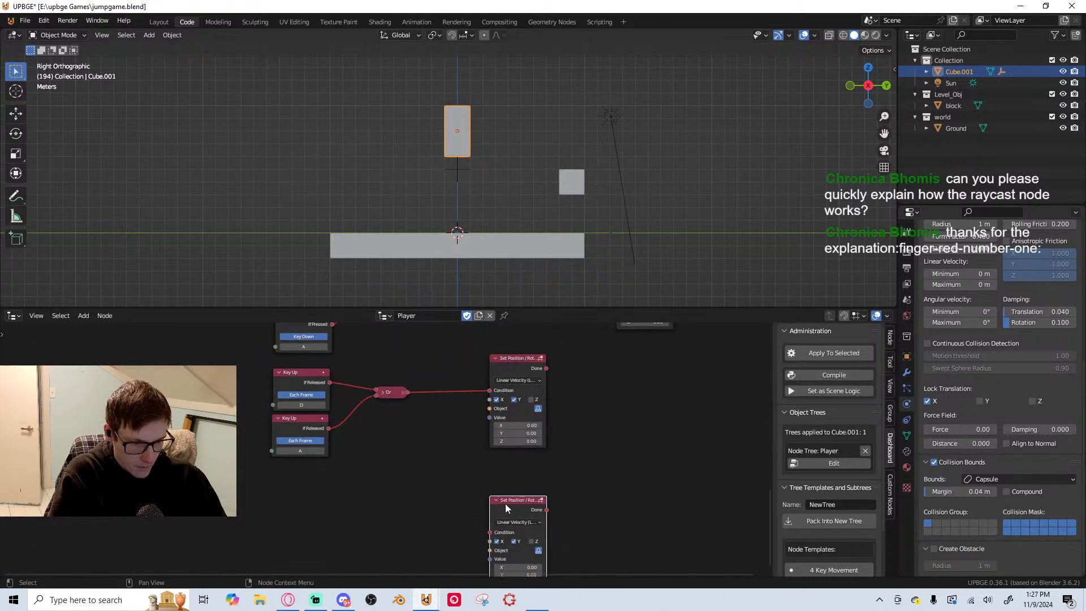
{"action": "middle_click_drag", "start_coordinate": [505, 504], "coordinate": [477, 446]}
Add an On Update node and link it to the Condition of the newly duplicated Set Position / Rotation node
{"action": "key", "text": "shift+a"}
{"action": "left_click", "coordinate": [388, 284]}
{"action": "type", "text": "o"}
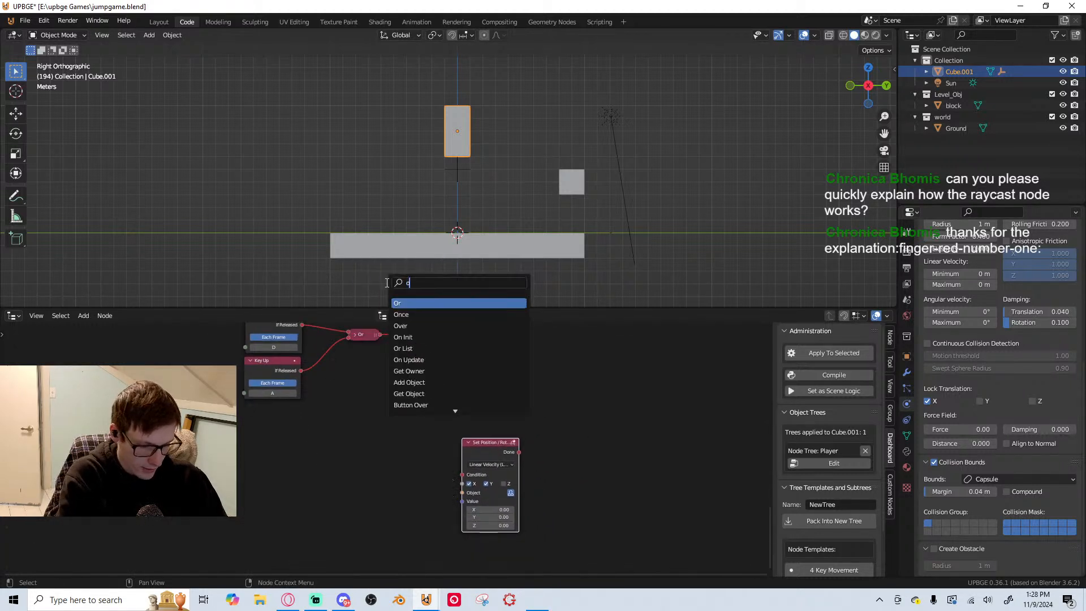
{"action": "type", "text": "n"}
{"action": "key", "text": "Down"}
{"action": "key", "text": "Down"}
{"action": "key", "text": "Return"}
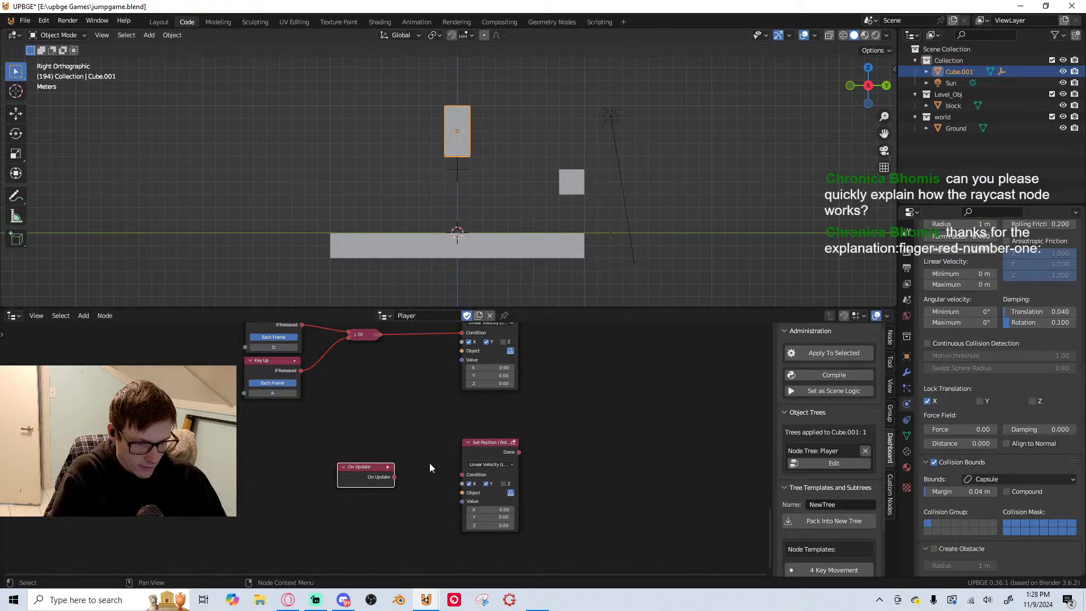
{"action": "left_click_drag", "start_coordinate": [396, 478], "coordinate": [457, 481]}
{"action": "left_click_drag", "start_coordinate": [396, 479], "coordinate": [395, 478]}
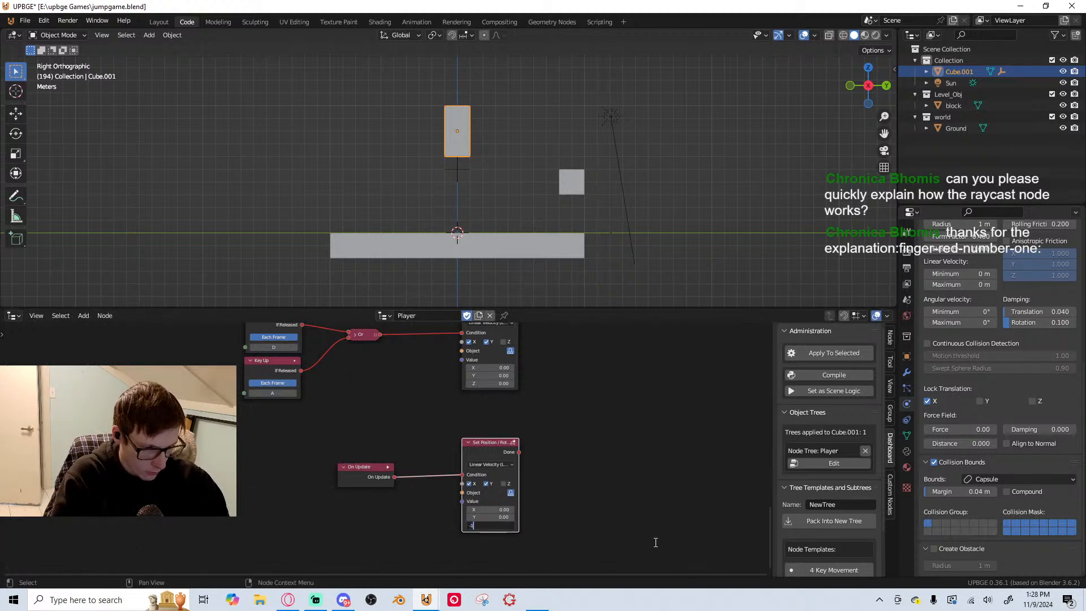
Set the Z velocity of the On Update-driven node to -1 and playtest the fall and a Space jump
{"action": "key", "text": "p"}
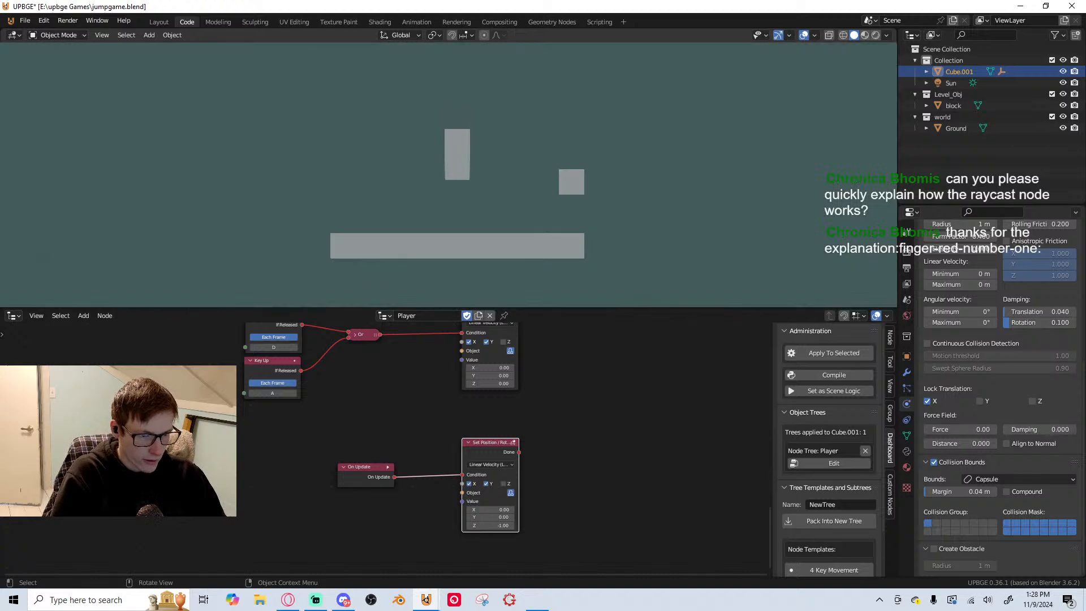
{"action": "key", "text": "space"}
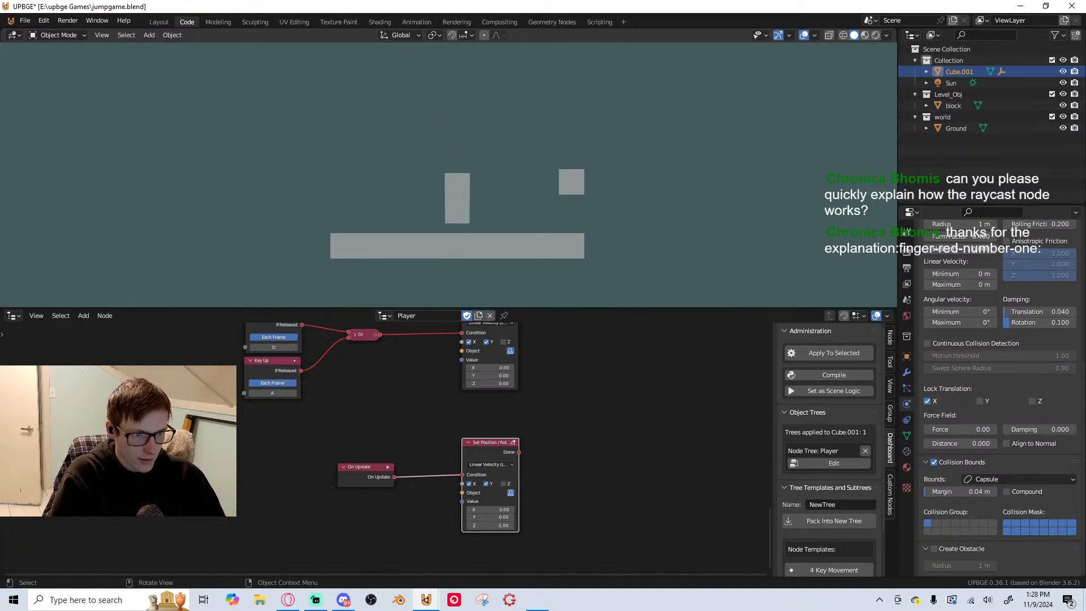
{"action": "key", "text": "Escape"}
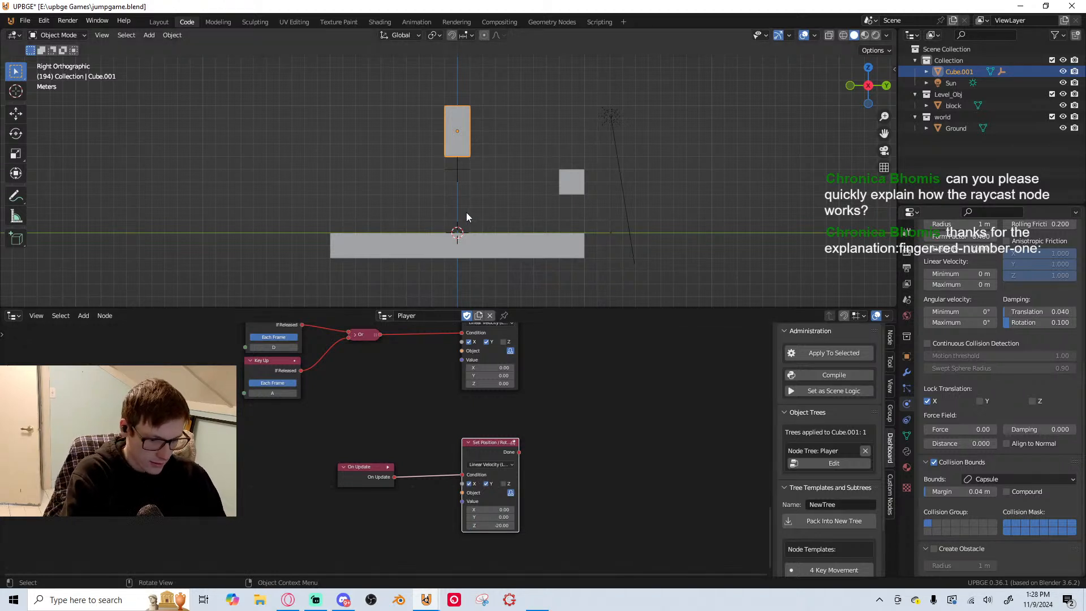
Set the Z velocity of the On Update-driven node to -20 and playtest the Space jump again
{"action": "key", "text": "p"}
{"action": "key", "text": "space"}
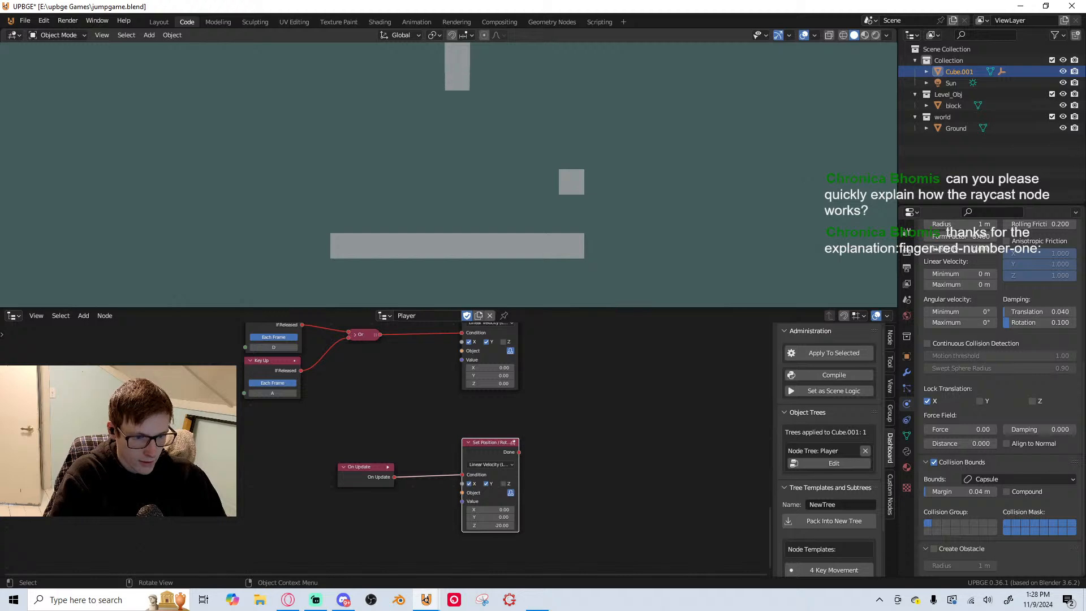
{"action": "key", "text": "Escape"}
{"action": "scroll", "coordinate": [1012, 347], "scroll_direction": "up", "scroll_amount": 2}
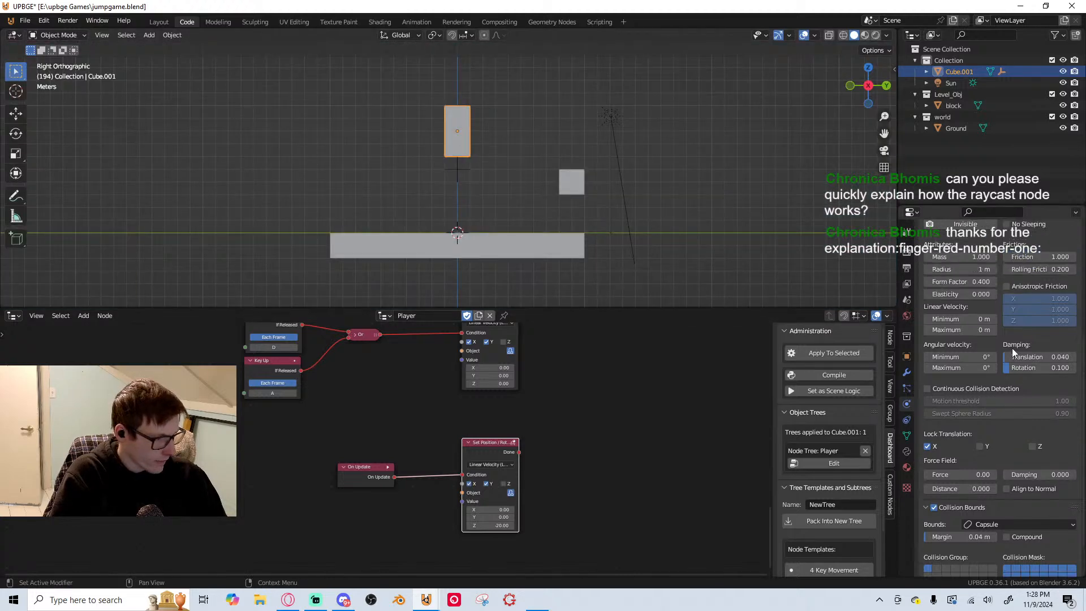
Examine the player's physics damping settings and the movement and key-release Set Position / Rotation nodes
{"action": "scroll", "coordinate": [1013, 348], "scroll_direction": "up", "scroll_amount": 3}
{"action": "scroll", "coordinate": [569, 453], "scroll_direction": "down", "scroll_amount": 1}
{"action": "middle_click_drag", "start_coordinate": [570, 454], "coordinate": [605, 342]}
{"action": "scroll", "coordinate": [614, 425], "scroll_direction": "down", "scroll_amount": 1}
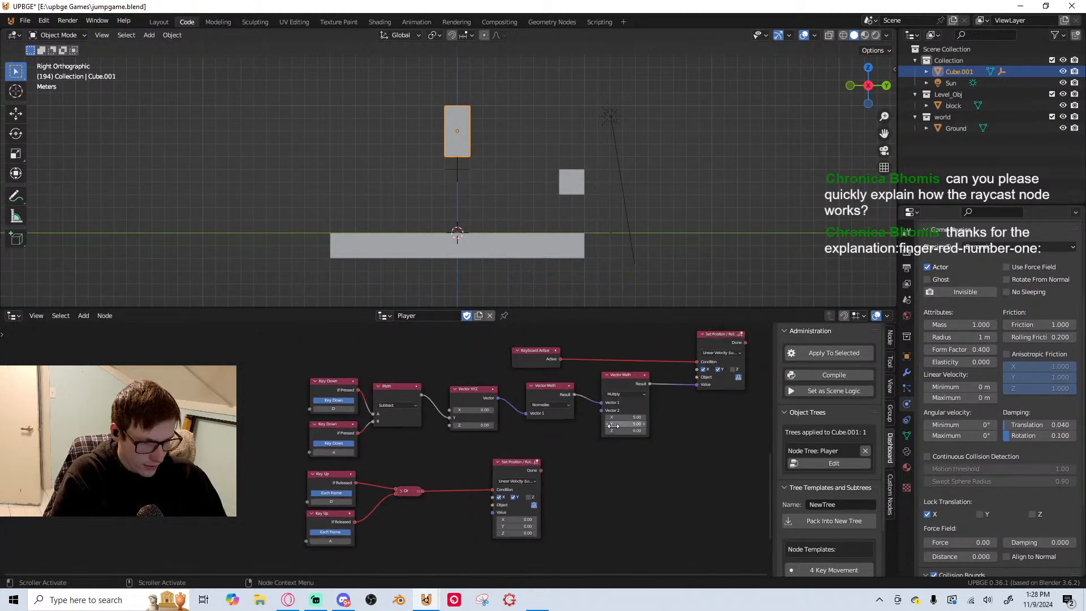
{"action": "scroll", "coordinate": [614, 426], "scroll_direction": "up", "scroll_amount": 3}
{"action": "middle_click_drag", "start_coordinate": [566, 430], "coordinate": [541, 478]}
{"action": "scroll", "coordinate": [556, 487], "scroll_direction": "up", "scroll_amount": 1}
{"action": "middle_click_drag", "start_coordinate": [469, 519], "coordinate": [532, 442]}
{"action": "scroll", "coordinate": [442, 505], "scroll_direction": "up", "scroll_amount": 1}
{"action": "middle_click_drag", "start_coordinate": [442, 506], "coordinate": [476, 514]}
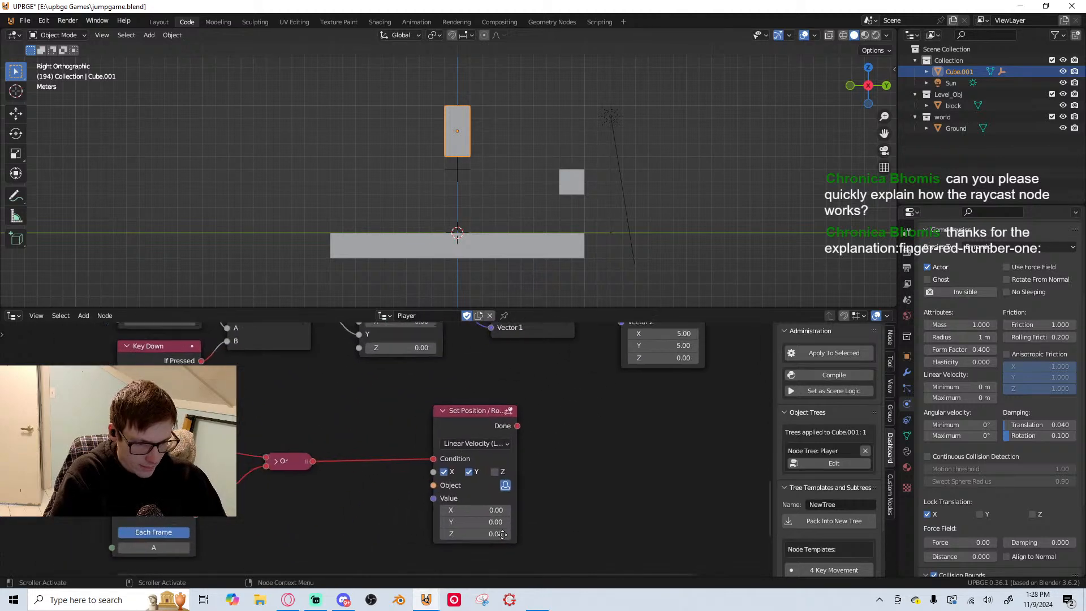
Link the On Init node to the Condition of the Set Gravity node above the jump force logic
{"action": "scroll", "coordinate": [436, 418], "scroll_direction": "down", "scroll_amount": 4}
{"action": "middle_click_drag", "start_coordinate": [436, 417], "coordinate": [429, 553]}
{"action": "scroll", "coordinate": [429, 445], "scroll_direction": "down", "scroll_amount": 5}
{"action": "scroll", "coordinate": [410, 489], "scroll_direction": "up", "scroll_amount": 6}
{"action": "middle_click_drag", "start_coordinate": [507, 481], "coordinate": [496, 562]}
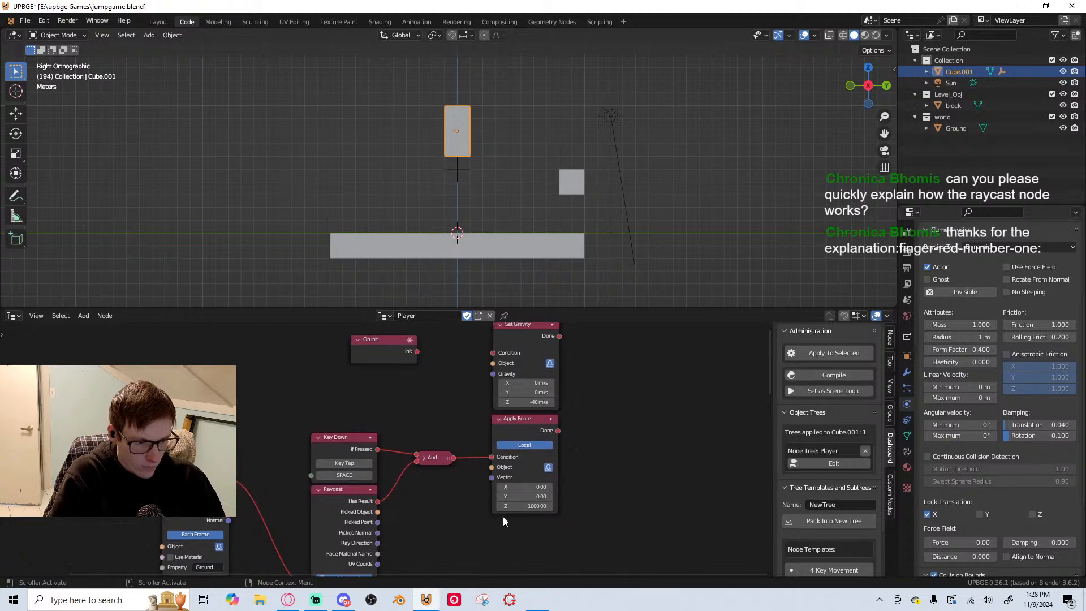
{"action": "scroll", "coordinate": [452, 453], "scroll_direction": "up", "scroll_amount": 2}
{"action": "middle_click_drag", "start_coordinate": [445, 438], "coordinate": [439, 505]}
{"action": "scroll", "coordinate": [421, 411], "scroll_direction": "down", "scroll_amount": 3}
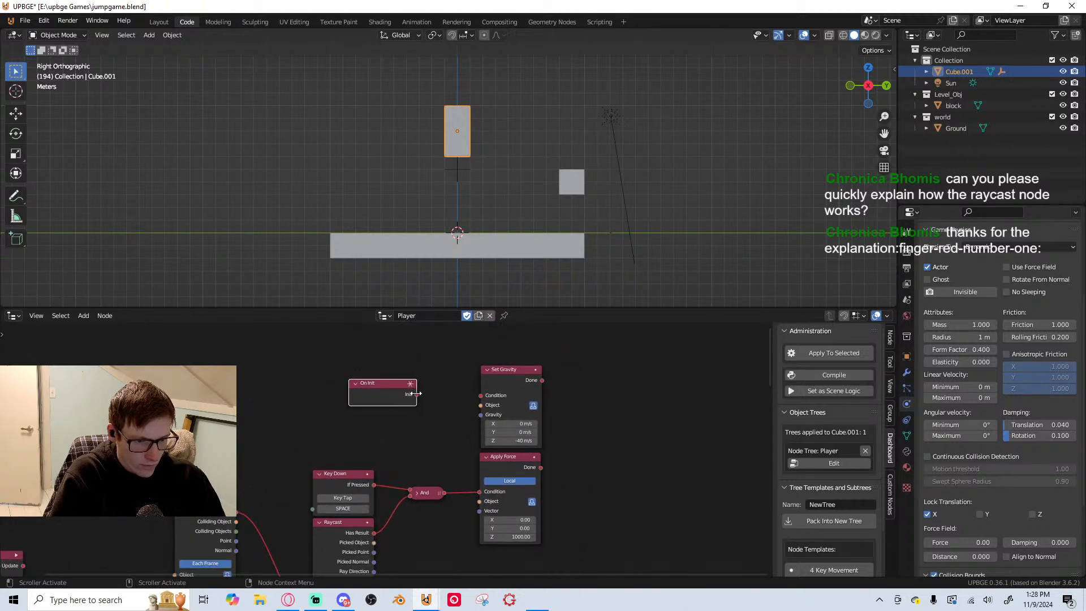
{"action": "middle_click_drag", "start_coordinate": [456, 451], "coordinate": [492, 343]}
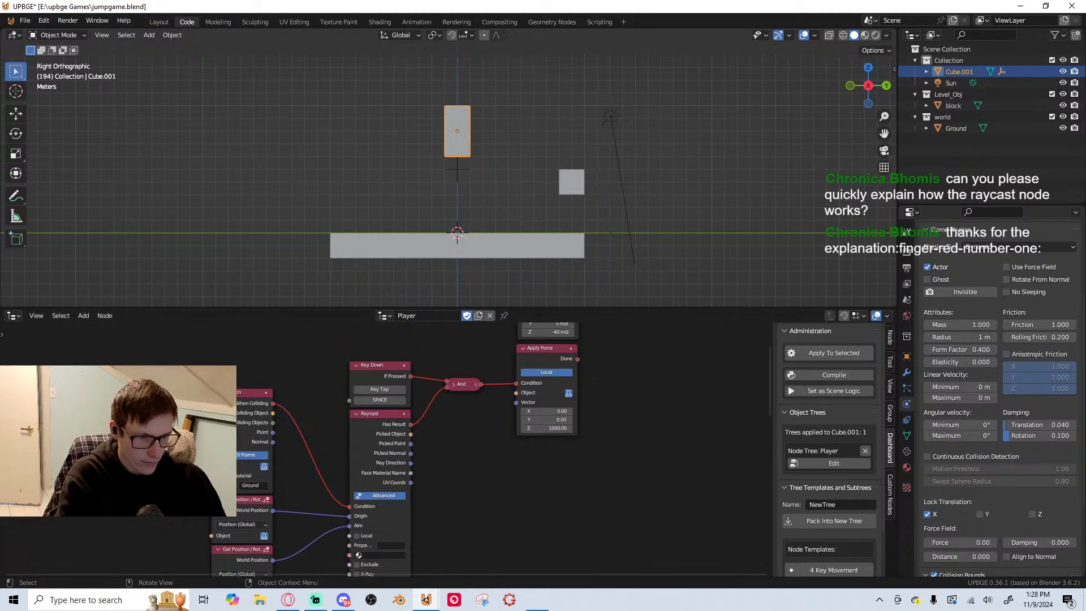
Playtest the fall, repeated Space jumps and D movement with gravity set on initialization
{"action": "key", "text": "p"}
{"action": "key", "text": "space"}
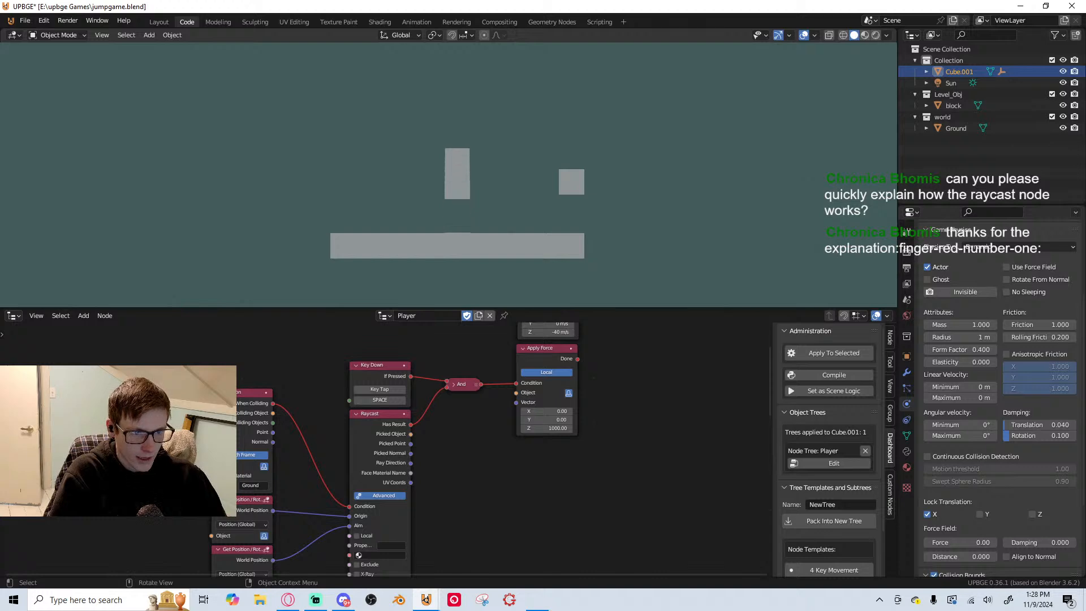
{"action": "key", "text": "d"}
{"action": "key", "text": "space"}
{"action": "key", "text": "d"}
{"action": "key", "text": "space"}
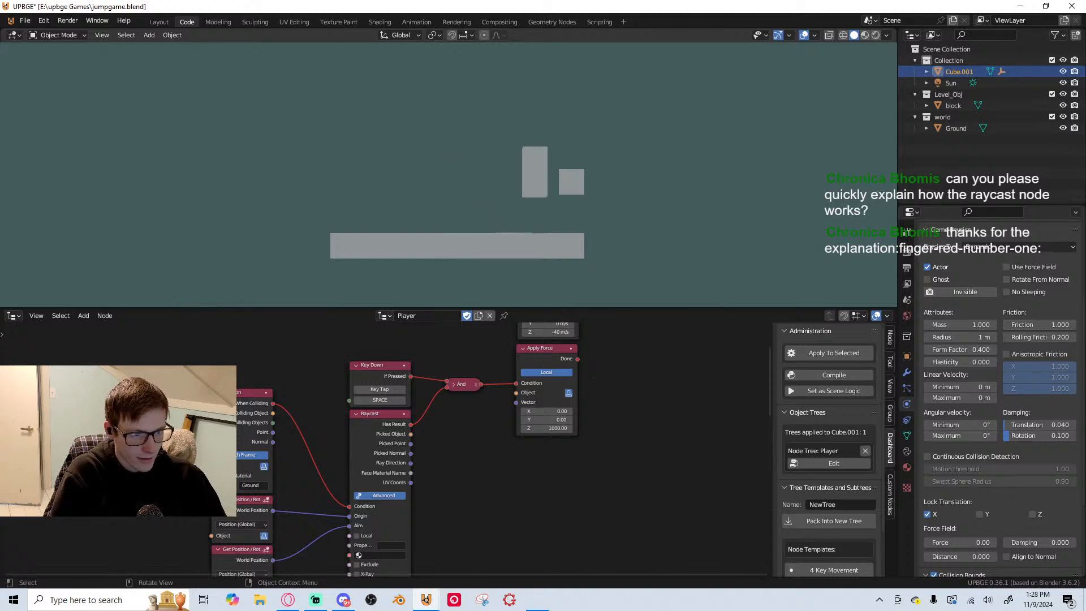
{"action": "key", "text": "Escape"}
Delete the On Update node driving the downward-velocity Set Position / Rotation node
{"action": "scroll", "coordinate": [563, 354], "scroll_direction": "down", "scroll_amount": 5}
{"action": "scroll", "coordinate": [624, 364], "scroll_direction": "up", "scroll_amount": 2}
{"action": "middle_click_drag", "start_coordinate": [563, 354], "coordinate": [499, 493]}
{"action": "scroll", "coordinate": [350, 460], "scroll_direction": "up", "scroll_amount": 4}
{"action": "middle_click_drag", "start_coordinate": [350, 460], "coordinate": [360, 410]}
{"action": "left_click_drag", "start_coordinate": [342, 422], "coordinate": [346, 416]}
{"action": "scroll", "coordinate": [377, 442], "scroll_direction": "down", "scroll_amount": 2}
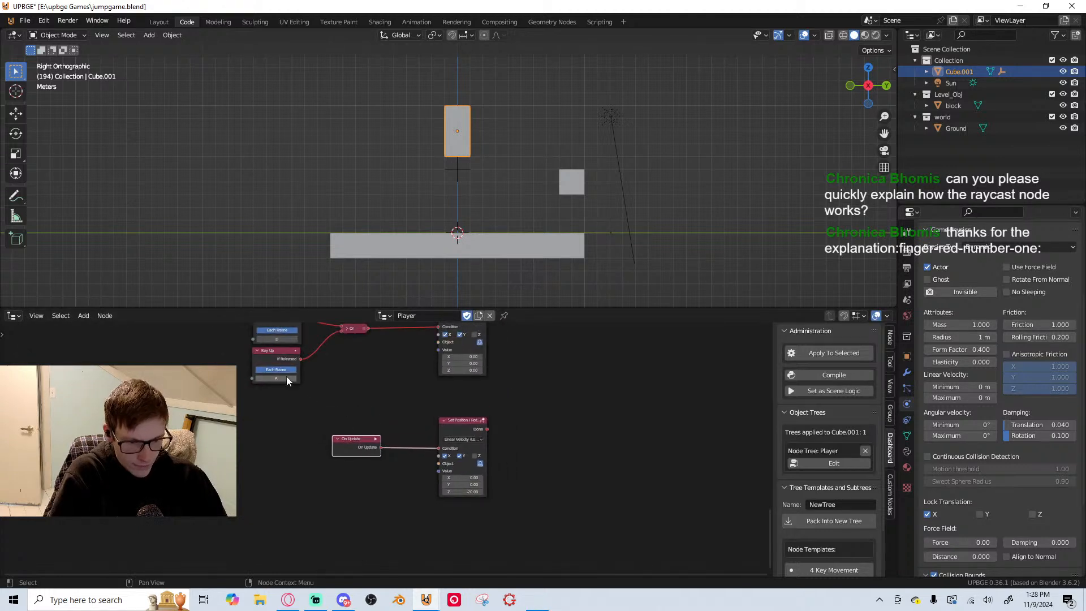
{"action": "key", "text": "x"}
Move the downward-velocity Set Position / Rotation node above the Collision node and link When Colliding to its Condition
{"action": "left_click_drag", "start_coordinate": [443, 433], "coordinate": [318, 468]}
{"action": "middle_click_drag", "start_coordinate": [293, 450], "coordinate": [394, 480]}
{"action": "scroll", "coordinate": [412, 505], "scroll_direction": "down", "scroll_amount": 1}
{"action": "left_click_drag", "start_coordinate": [430, 509], "coordinate": [388, 378]}
{"action": "left_click_drag", "start_coordinate": [414, 458], "coordinate": [369, 401]}
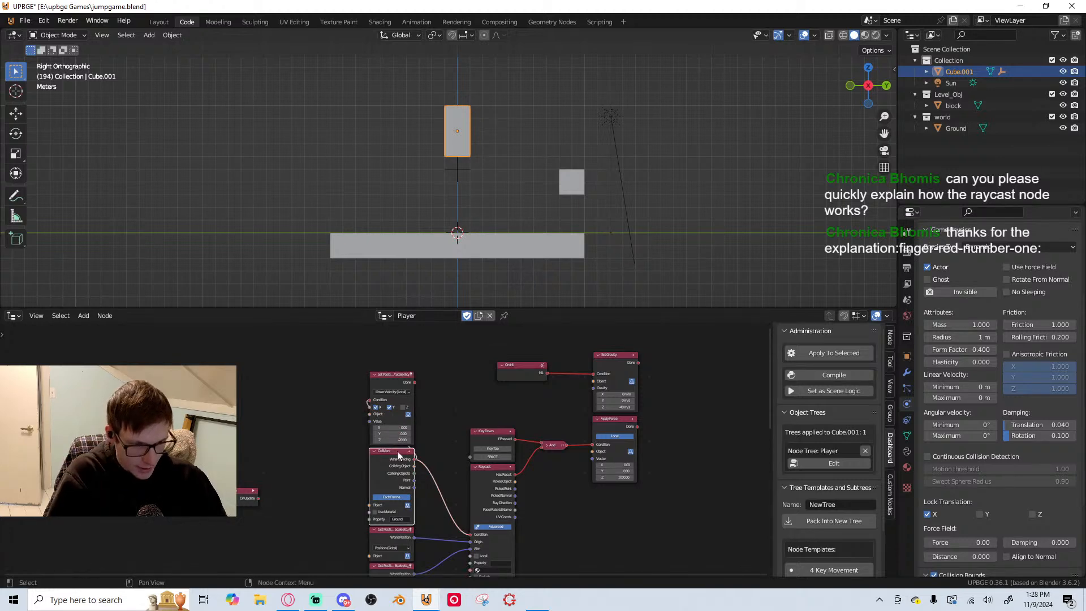
Restrict the collision-driven Set Position / Rotation node to the Z axis, saving the file and playtesting the fall
{"action": "scroll", "coordinate": [397, 450], "scroll_direction": "up", "scroll_amount": 4}
{"action": "scroll", "coordinate": [447, 439], "scroll_direction": "down", "scroll_amount": 2}
{"action": "key", "text": "ctrl+s"}
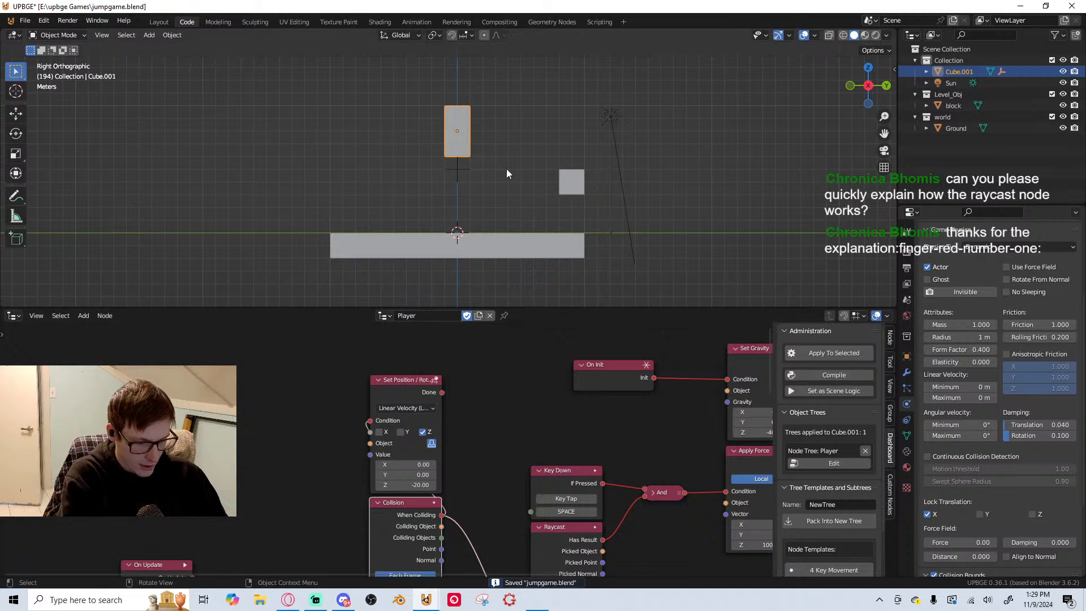
{"action": "key", "text": "p"}
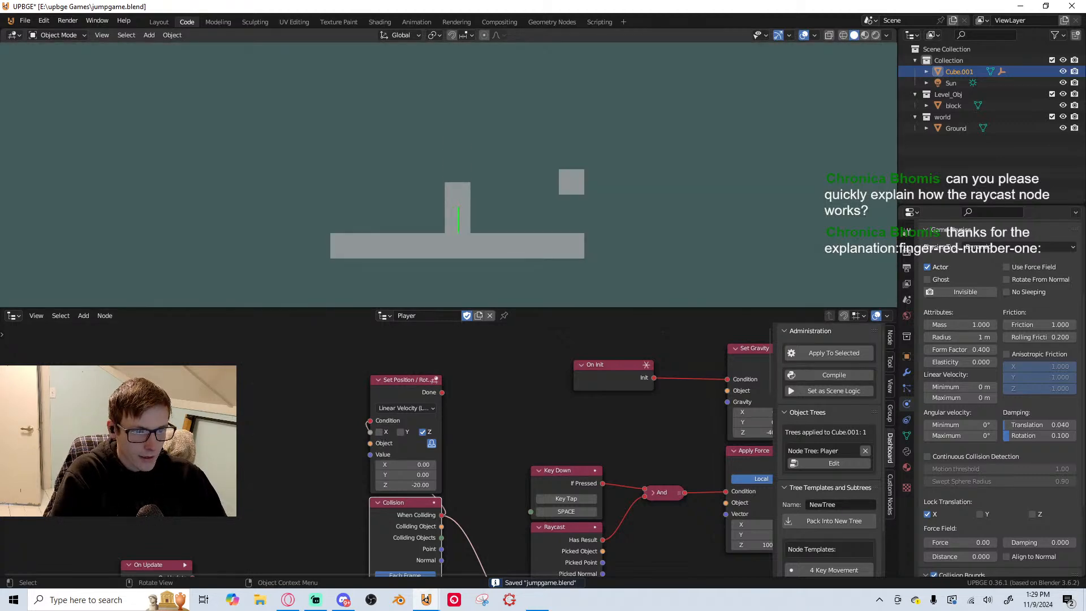
{"action": "key", "text": "Escape"}
Set the Z velocity of the collision-driven node to -1 and playtest D movement with a Space jump
{"action": "scroll", "coordinate": [412, 443], "scroll_direction": "down", "scroll_amount": 1}
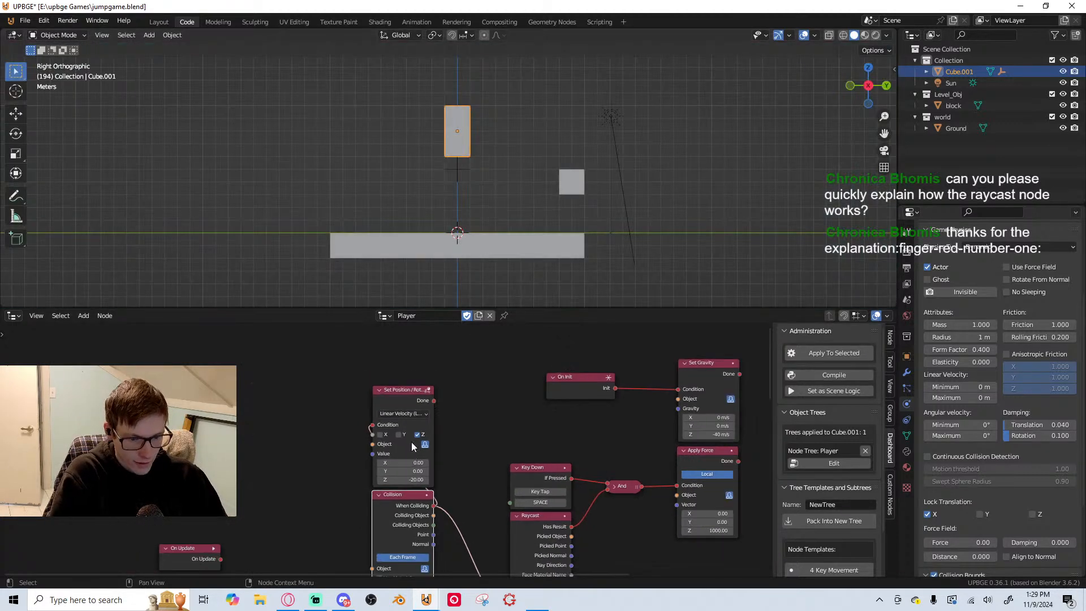
{"action": "middle_click_drag", "start_coordinate": [412, 442], "coordinate": [412, 390]}
{"action": "mouse_move", "coordinate": [443, 492]}
{"action": "middle_mouse_down"}
{"action": "mouse_move", "coordinate": [431, 447]}
{"action": "mouse_move", "coordinate": [416, 473]}
{"action": "mouse_move", "coordinate": [430, 512]}
{"action": "mouse_move", "coordinate": [436, 475]}
{"action": "middle_mouse_up"}
{"action": "scroll", "coordinate": [430, 512], "scroll_direction": "up", "scroll_amount": 1}
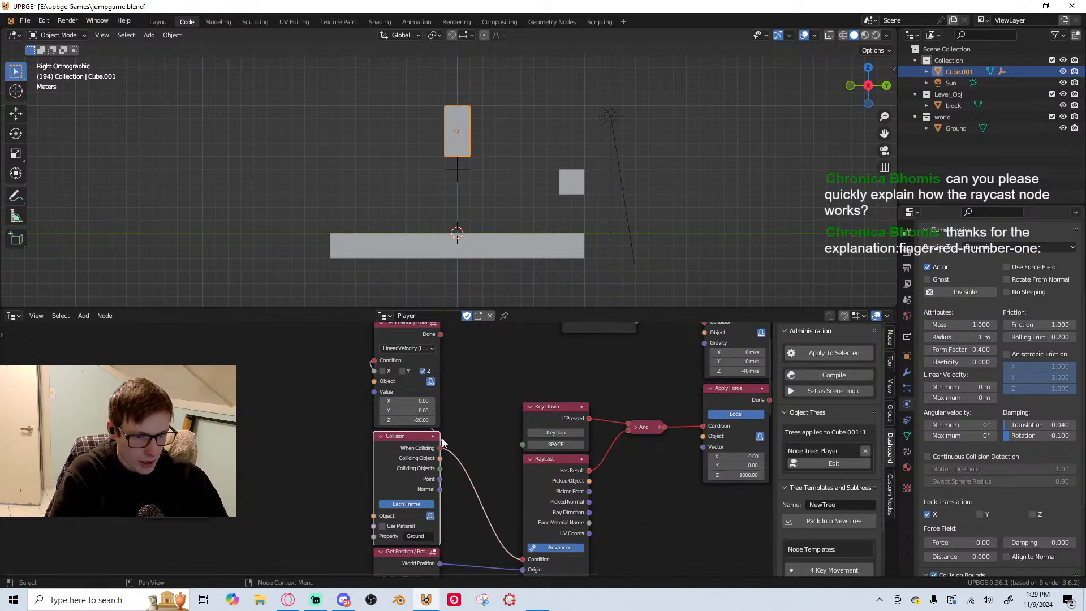
{"action": "type", "text": "-1"}
{"action": "key", "text": "Return"}
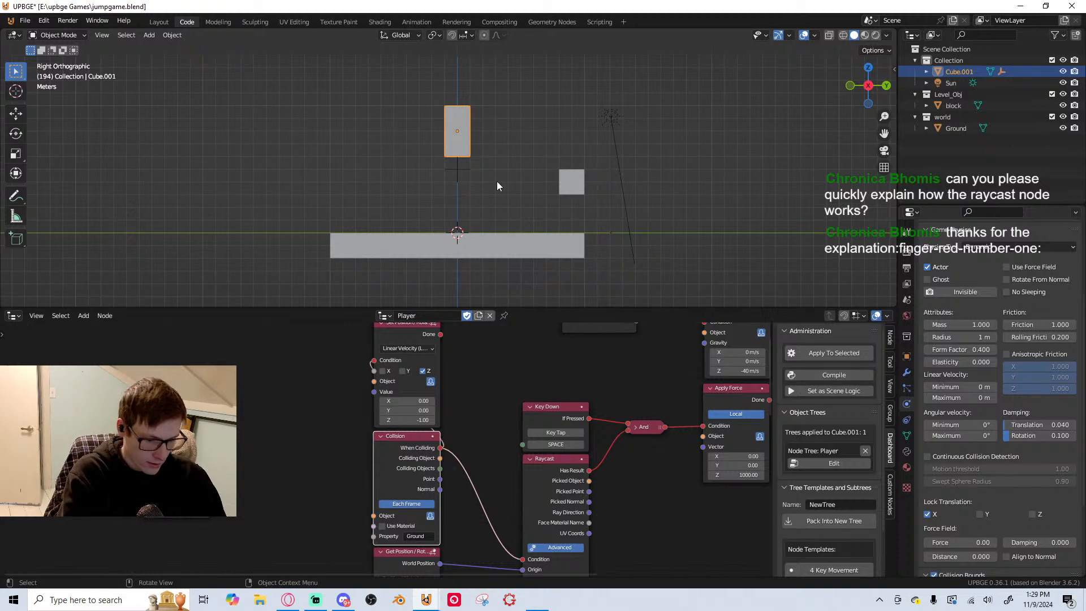
{"action": "key", "text": "p"}
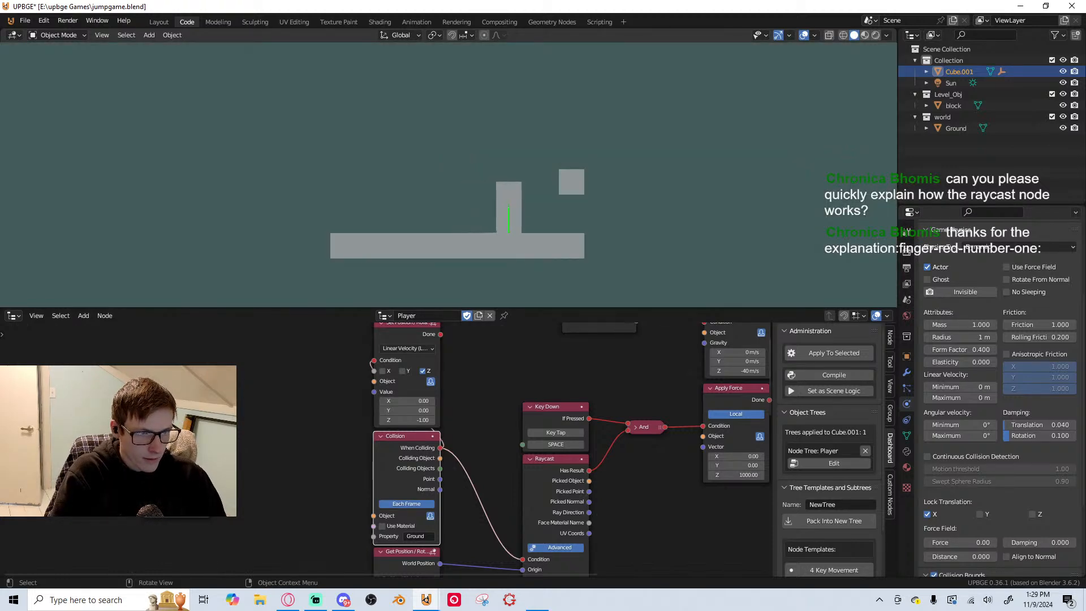
{"action": "key", "text": "d"}
{"action": "key", "text": "space"}
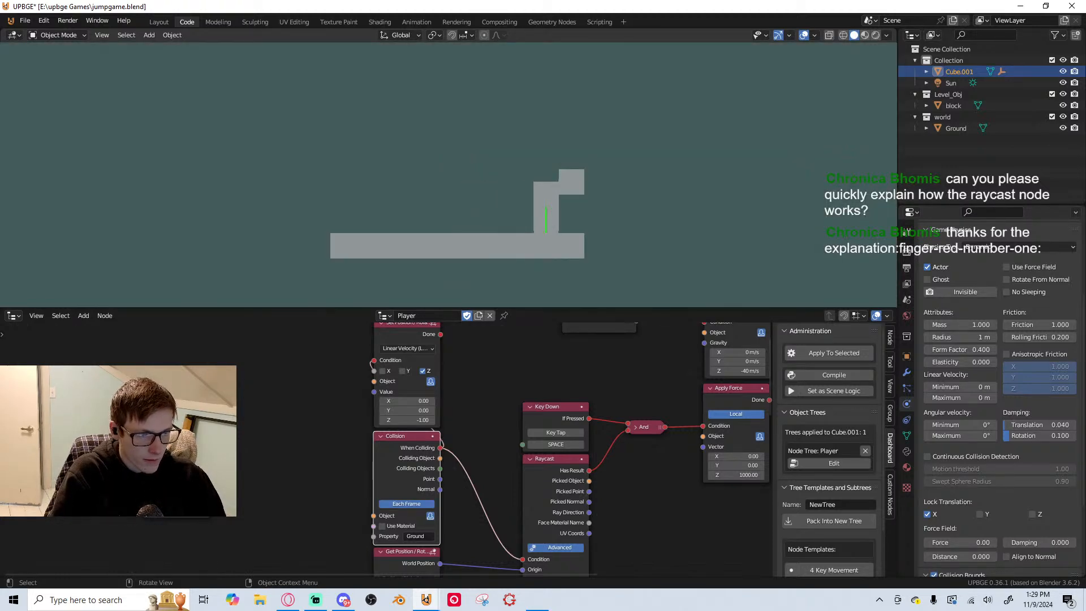
{"action": "key", "text": "Escape"}
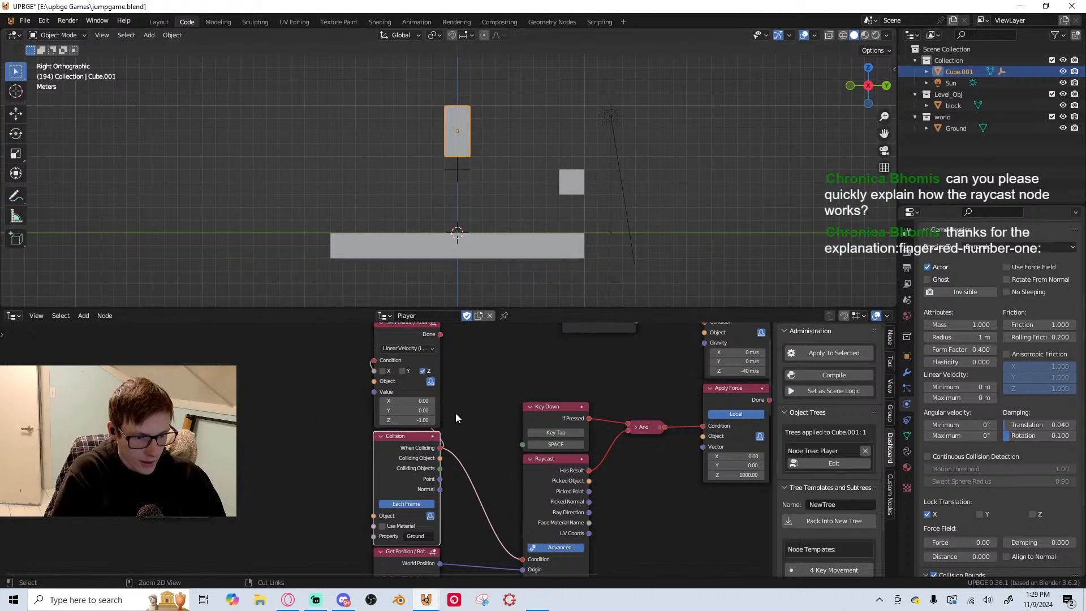
Delete the collision-driven Set Position / Rotation node above the Collision node
{"action": "left_click", "coordinate": [417, 349]}
{"action": "left_click", "coordinate": [421, 325]}
{"action": "key", "text": "x"}
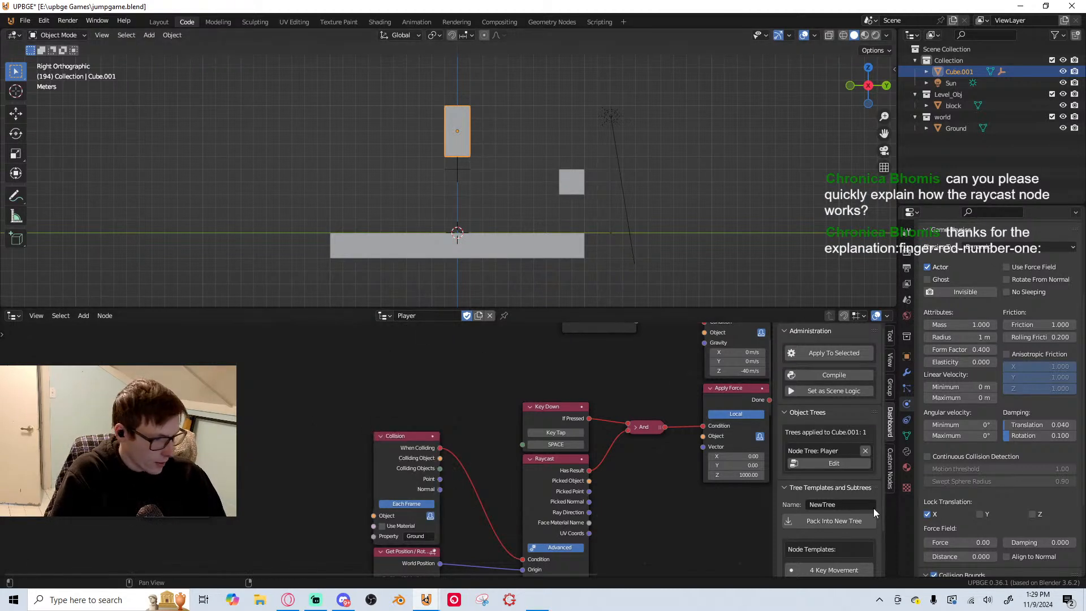
Set the player cube's Friction and Rolling Friction to 0
{"action": "left_click", "coordinate": [1038, 322]}
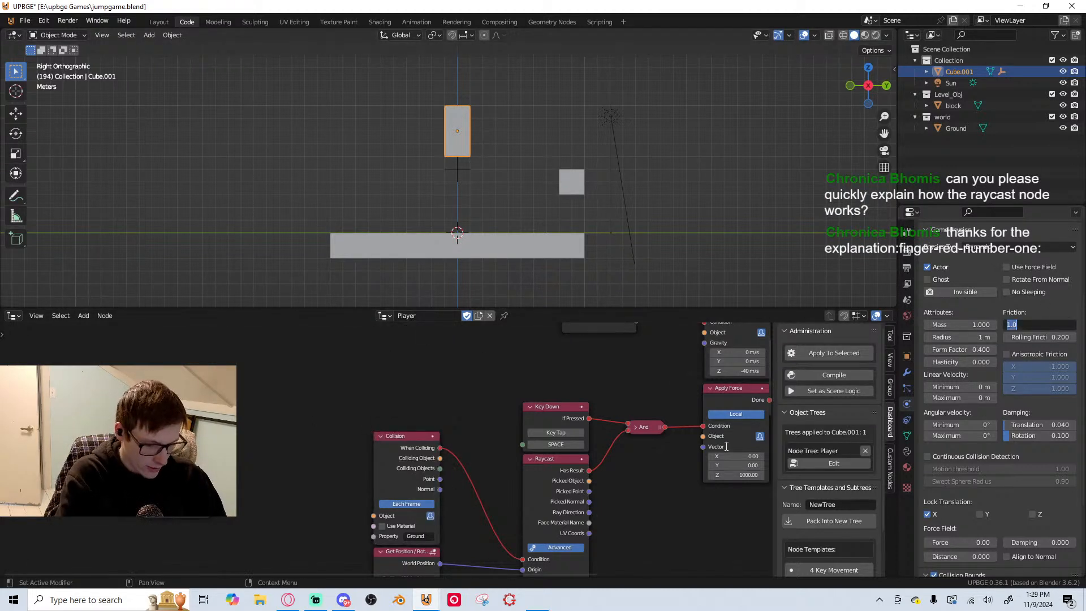
{"action": "type", "text": "0"}
{"action": "key", "text": "Return"}
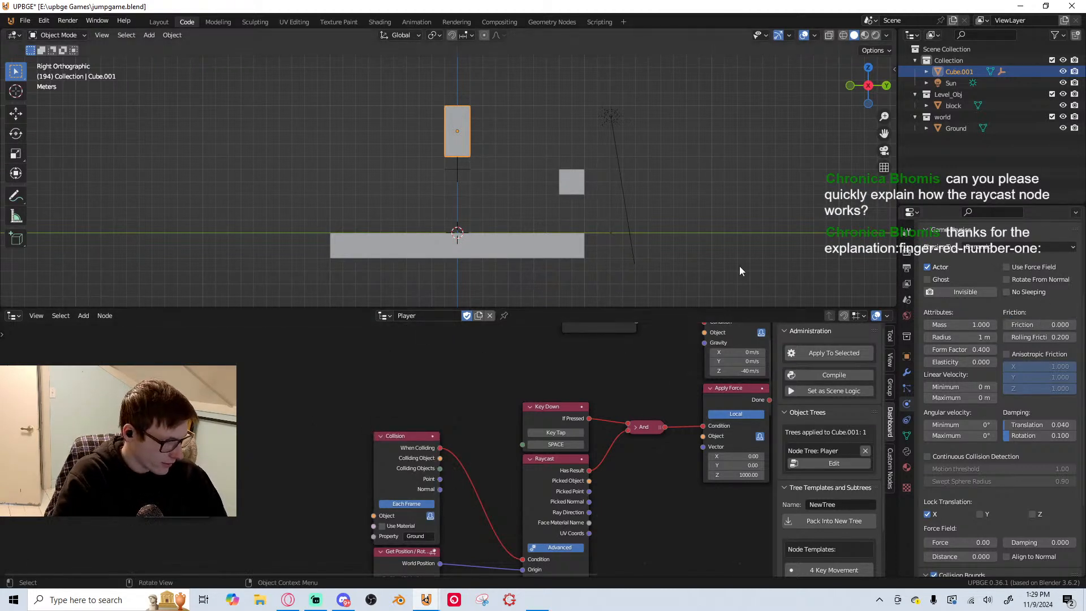
{"action": "left_click", "coordinate": [1040, 340]}
{"action": "type", "text": "0"}
{"action": "key", "text": "Return"}
Playtest frictionless D movement and Space jumps against the side of the block
{"action": "key", "text": "p"}
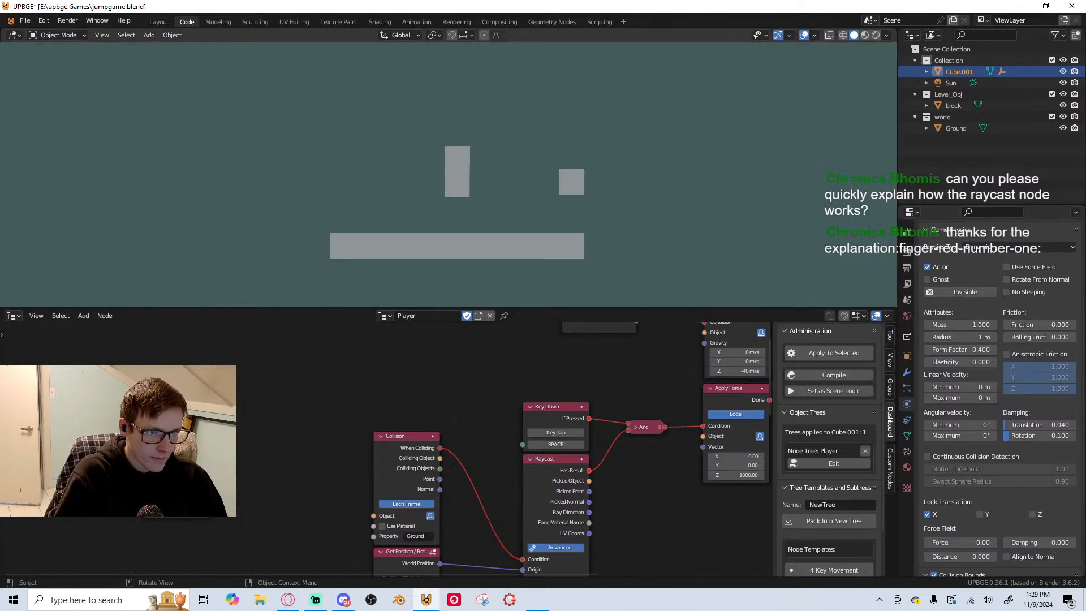
{"action": "key", "text": "d"}
{"action": "key", "text": "space"}
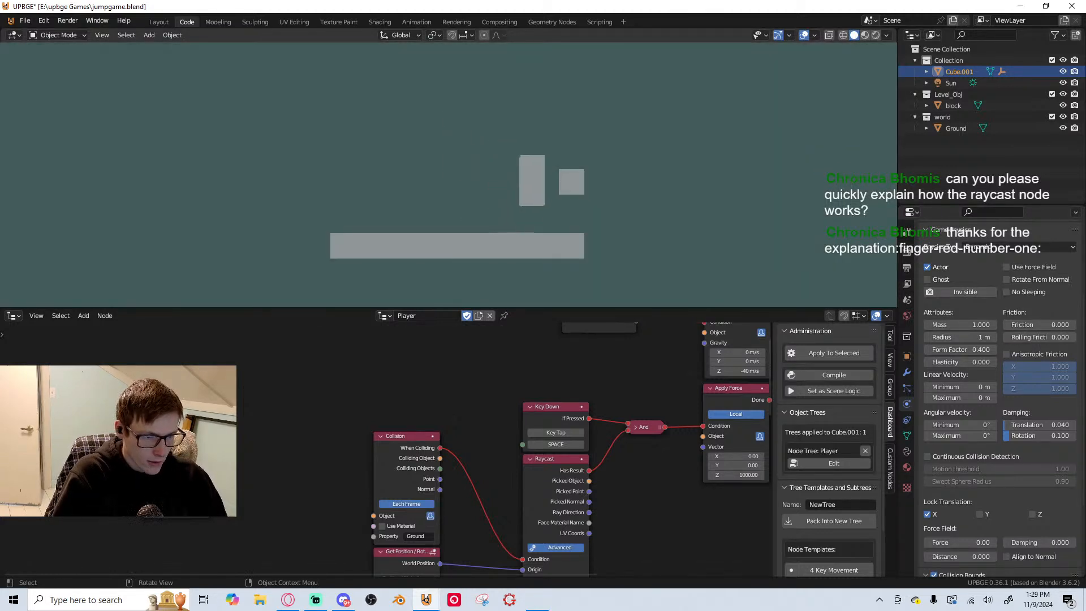
{"action": "key", "text": "space"}
{"action": "key", "text": "space"}
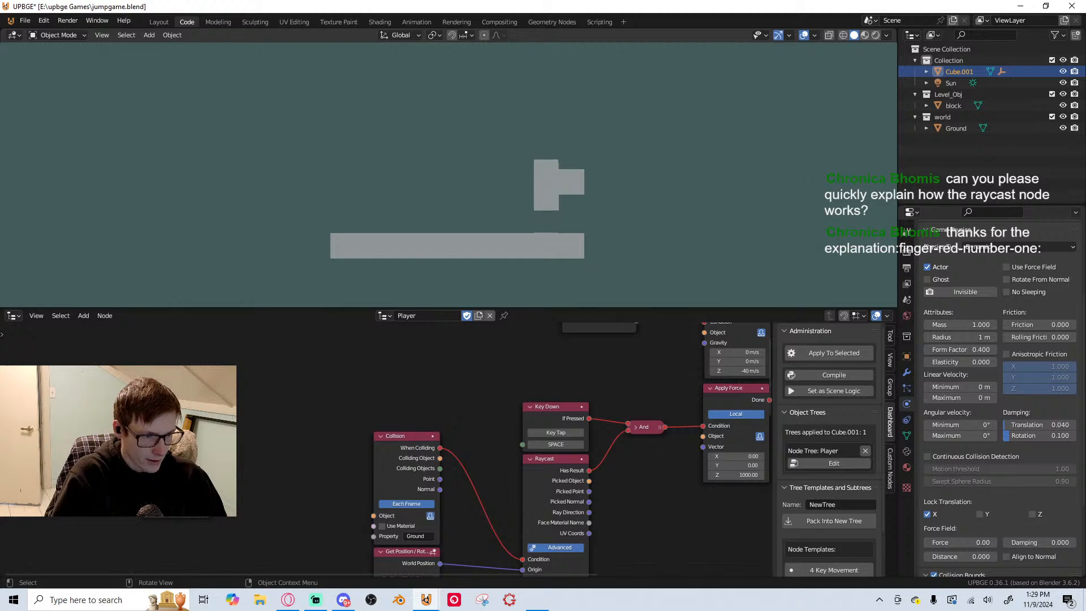
{"action": "key", "text": "Escape"}
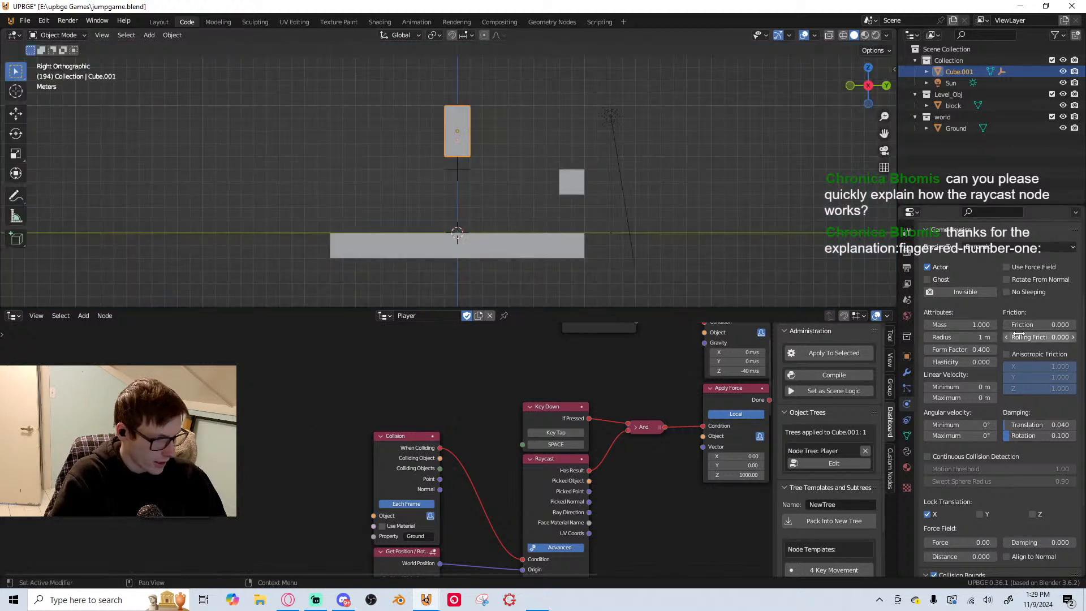
Set the player cube's Friction to 0.1
{"action": "left_click", "coordinate": [1054, 326]}
{"action": "type", "text": "0.1"}
{"action": "key", "text": "Return"}
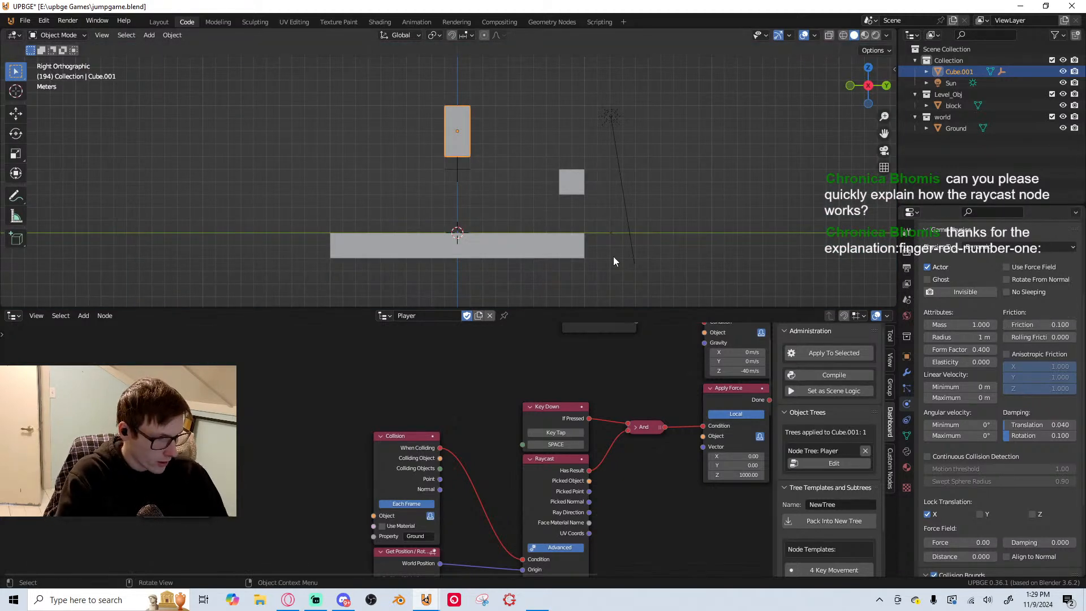
Playtest A/D movement and a Space jump against the block, and save the file
{"action": "key", "text": "p"}
{"action": "key", "text": "d"}
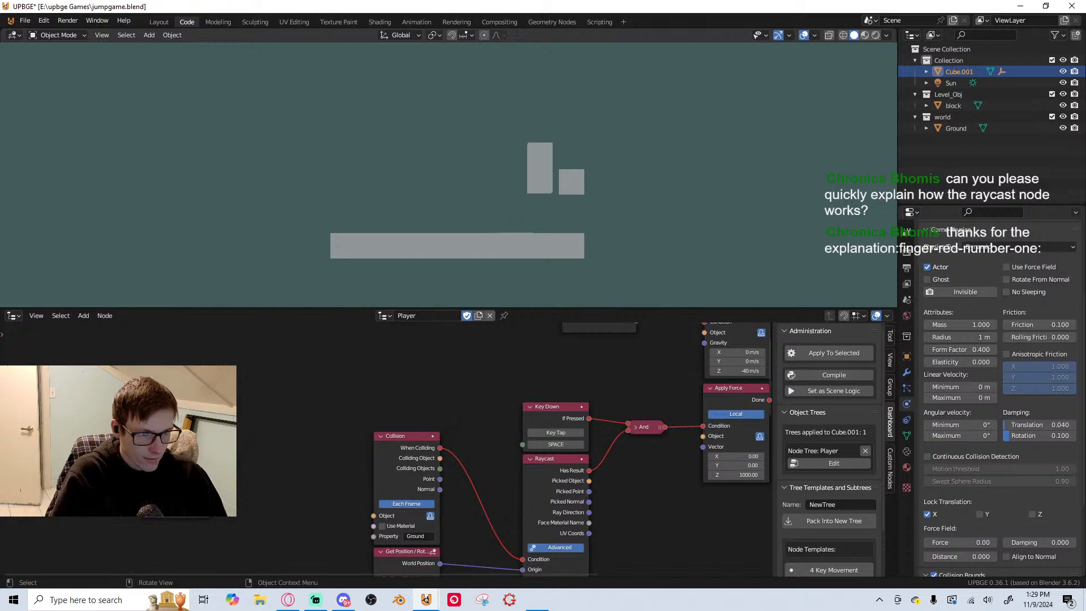
{"action": "key", "text": "a"}
{"action": "key", "text": "space"}
{"action": "key", "text": "d"}
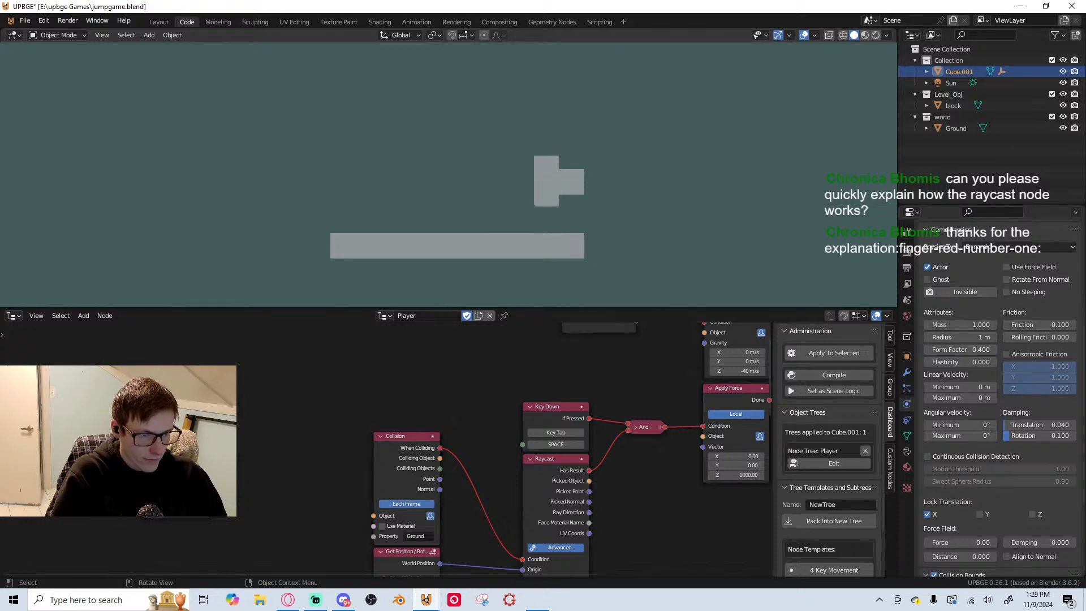
{"action": "key", "text": "Escape"}
{"action": "key", "text": "ctrl+s"}
Enable Actor and Collision Bounds on the block and playtest moving and jumping against it
{"action": "left_click", "coordinate": [569, 181]}
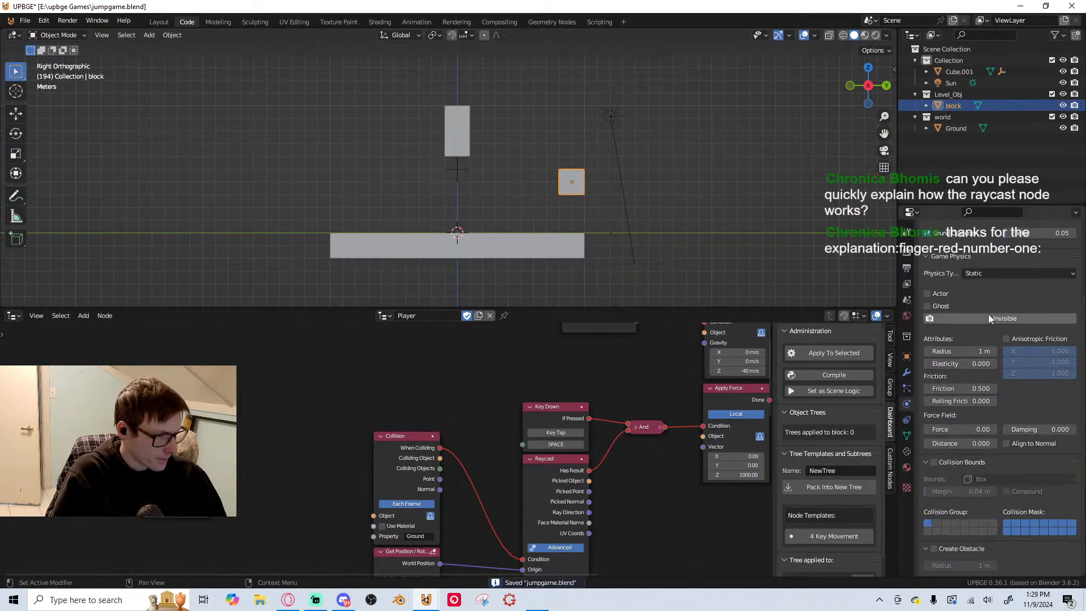
{"action": "left_click", "coordinate": [934, 462]}
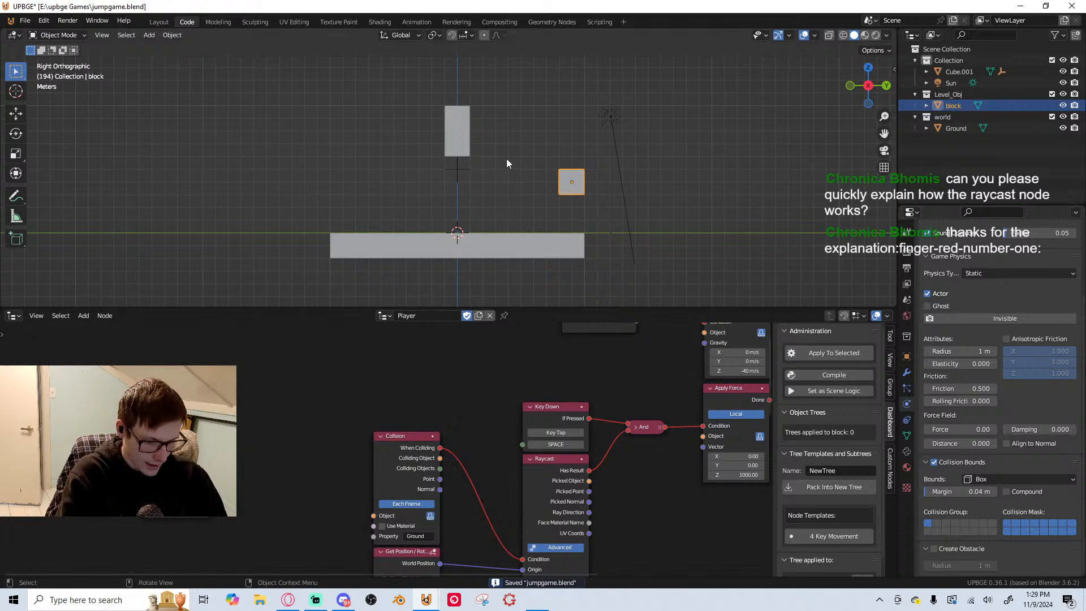
{"action": "key", "text": "p"}
{"action": "key", "text": "d"}
{"action": "key", "text": "space"}
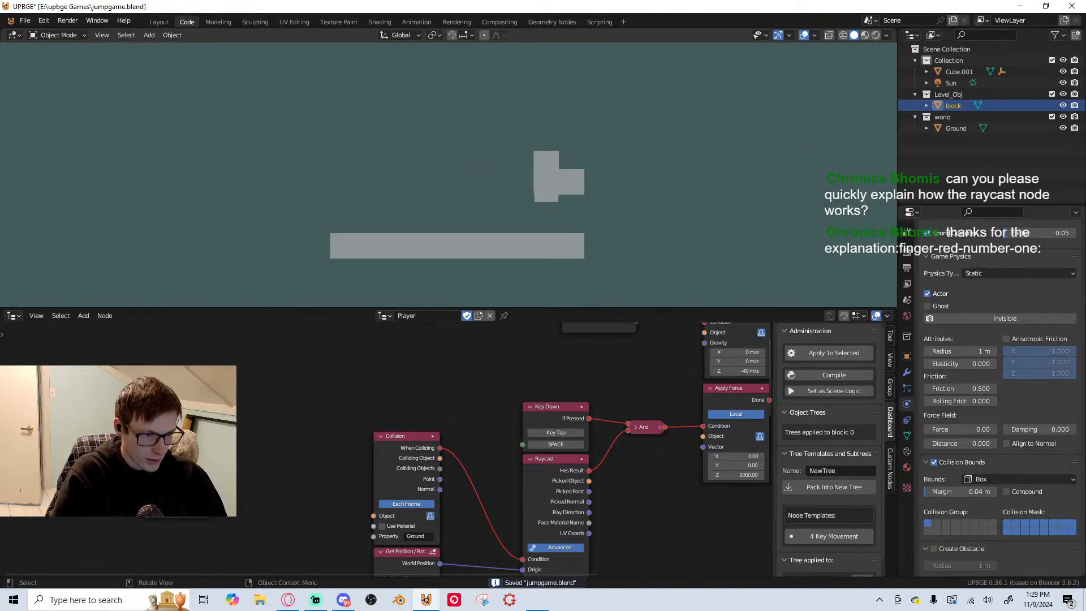
{"action": "key", "text": "a"}
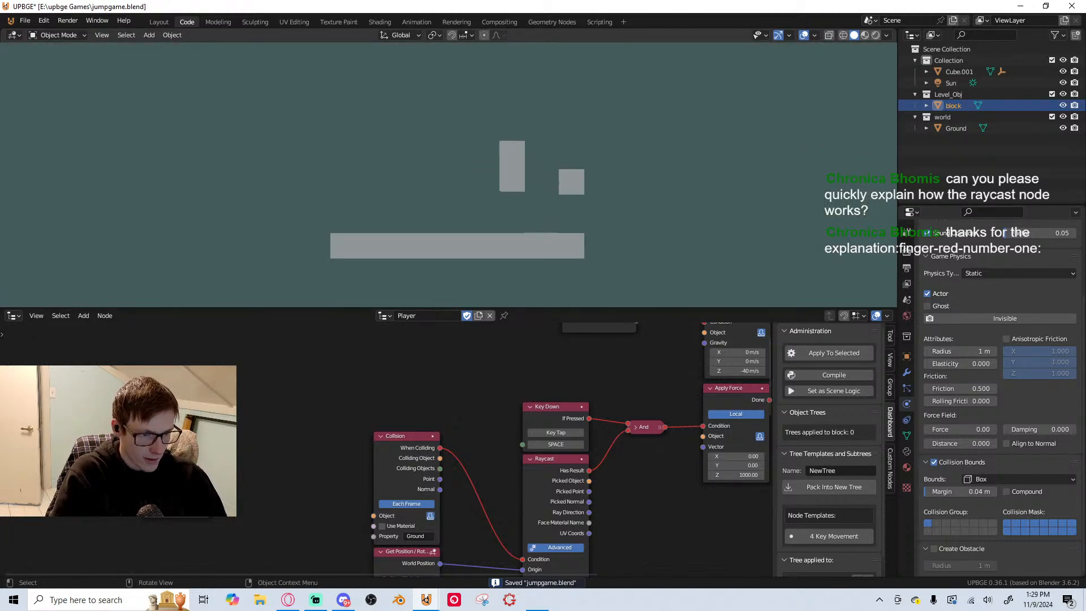
{"action": "key", "text": "d"}
{"action": "key", "text": "space"}
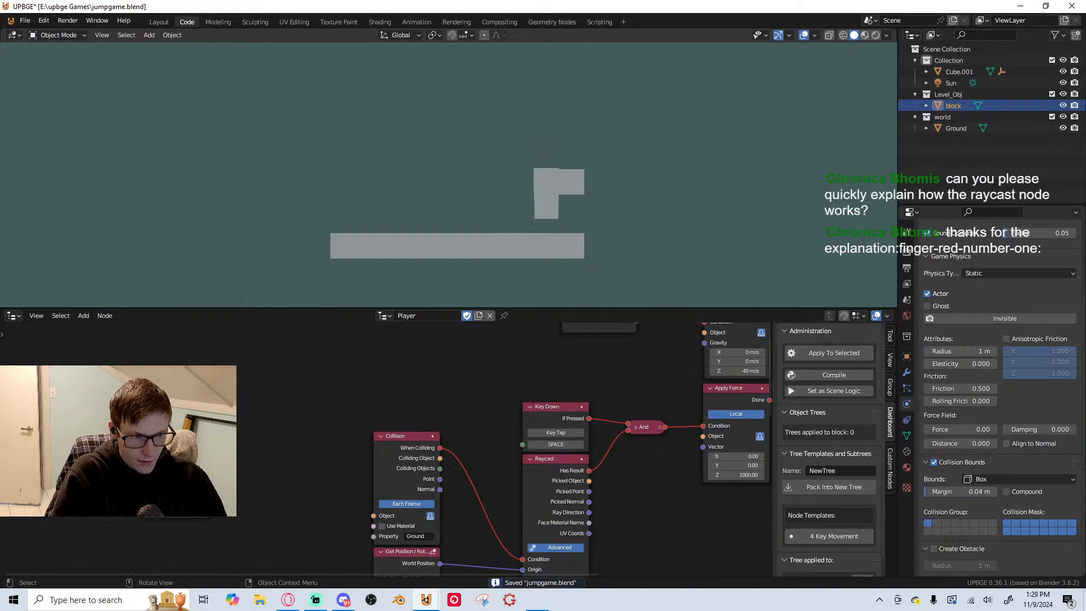
{"action": "key", "text": "Escape"}
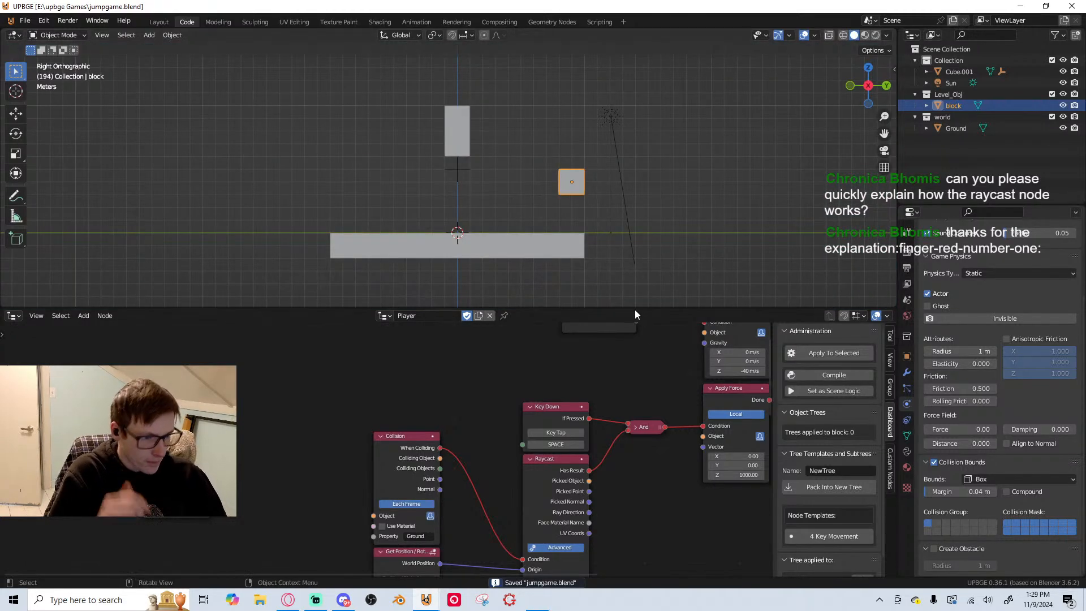
Group the collision, raycast, Space key and Apply Force nodes into a frame labelled "Jump"
{"action": "scroll", "coordinate": [608, 375], "scroll_direction": "down", "scroll_amount": 5}
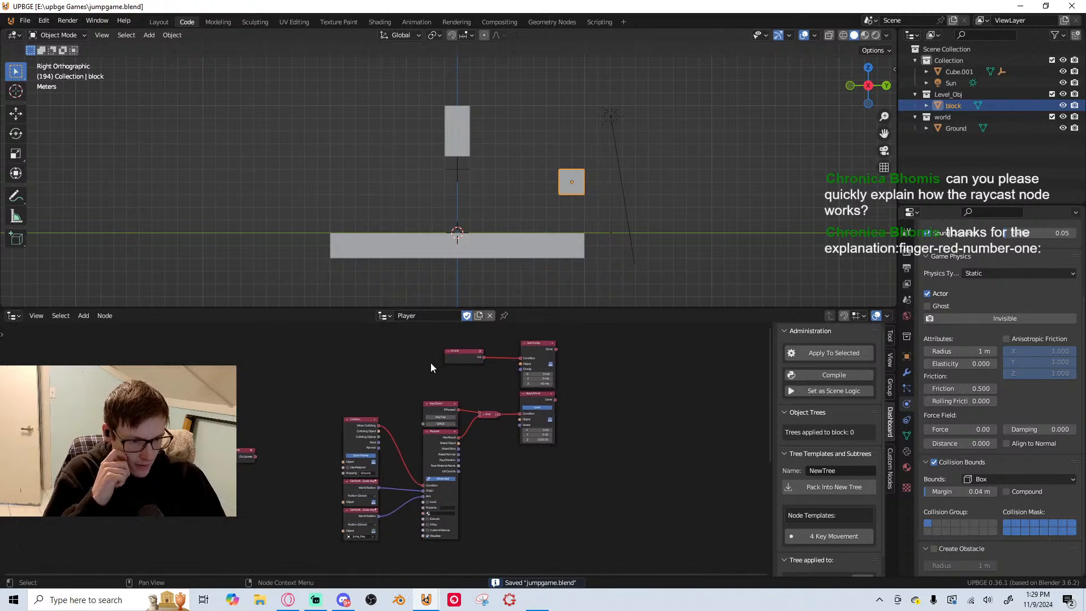
{"action": "left_click_drag", "start_coordinate": [354, 360], "coordinate": [611, 515]}
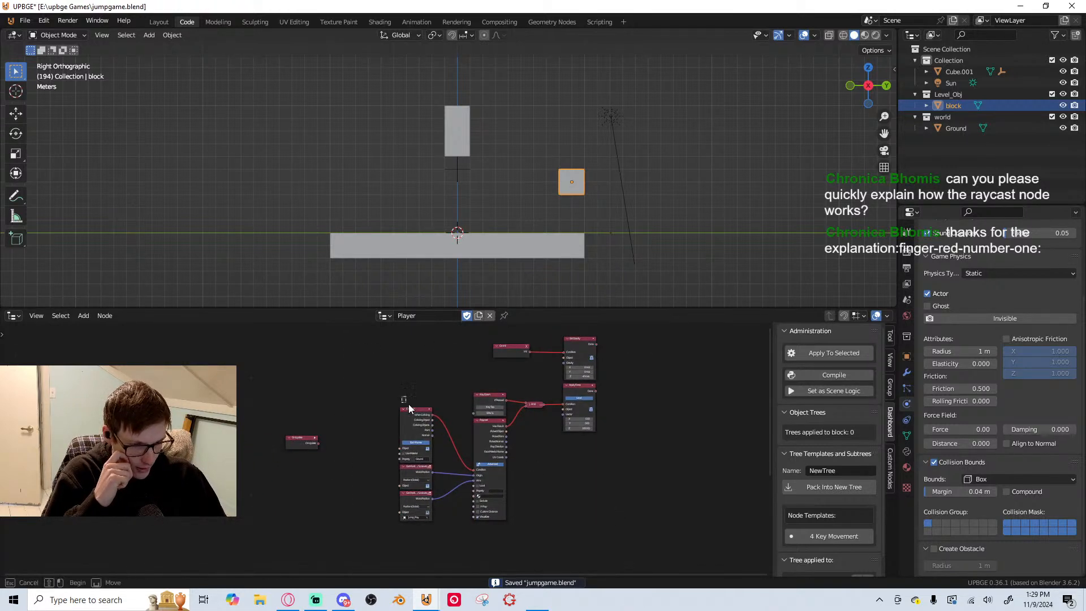
{"action": "left_click_drag", "start_coordinate": [402, 397], "coordinate": [614, 538]}
{"action": "key", "text": "ctrl+j"}
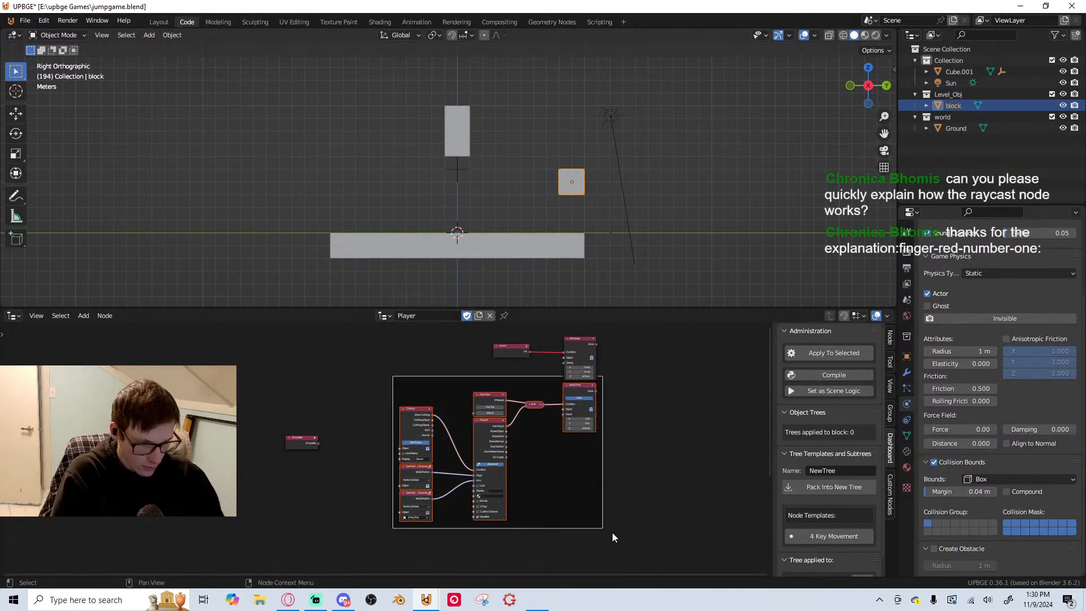
{"action": "key", "text": "F2"}
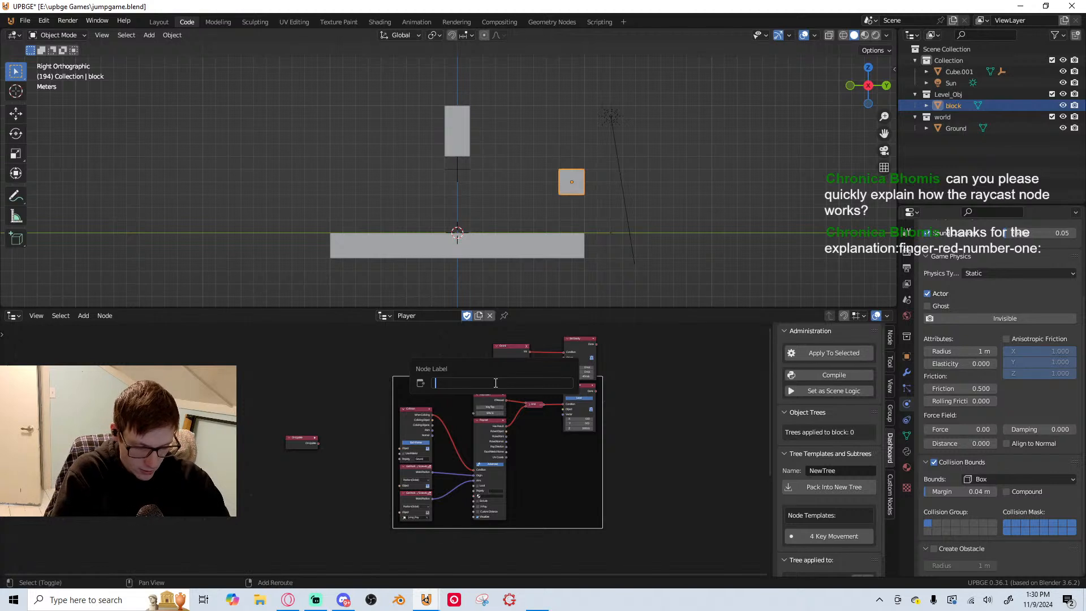
{"action": "key", "text": "Return"}
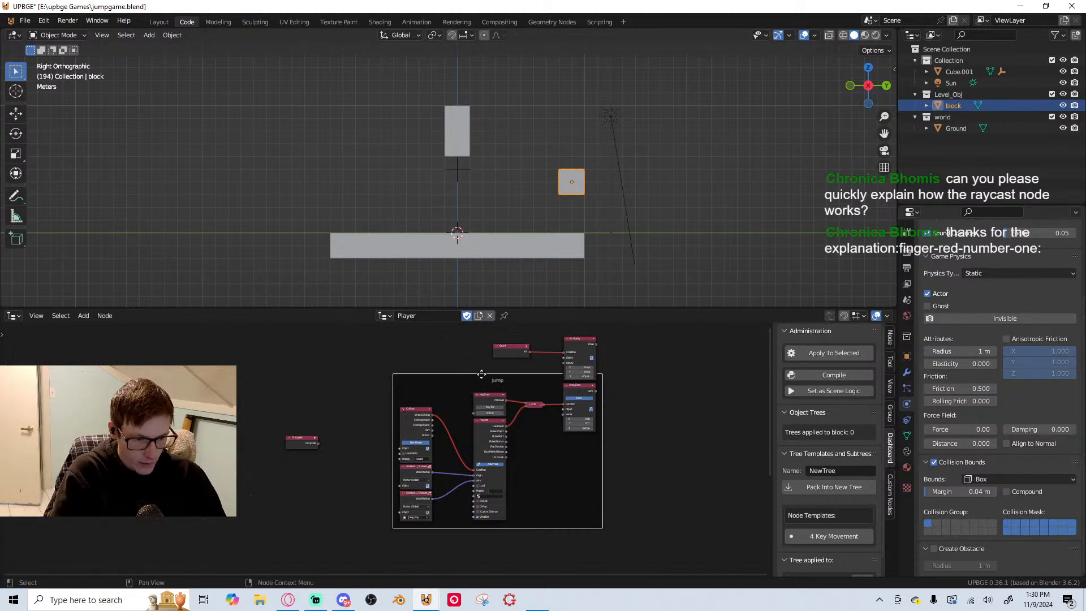
Move the Jump frame down clear of the gravity nodes and delete the stray unconnected node beside it
{"action": "left_click_drag", "start_coordinate": [494, 383], "coordinate": [433, 431]}
{"action": "left_click", "coordinate": [292, 445]}
{"action": "key", "text": "x"}
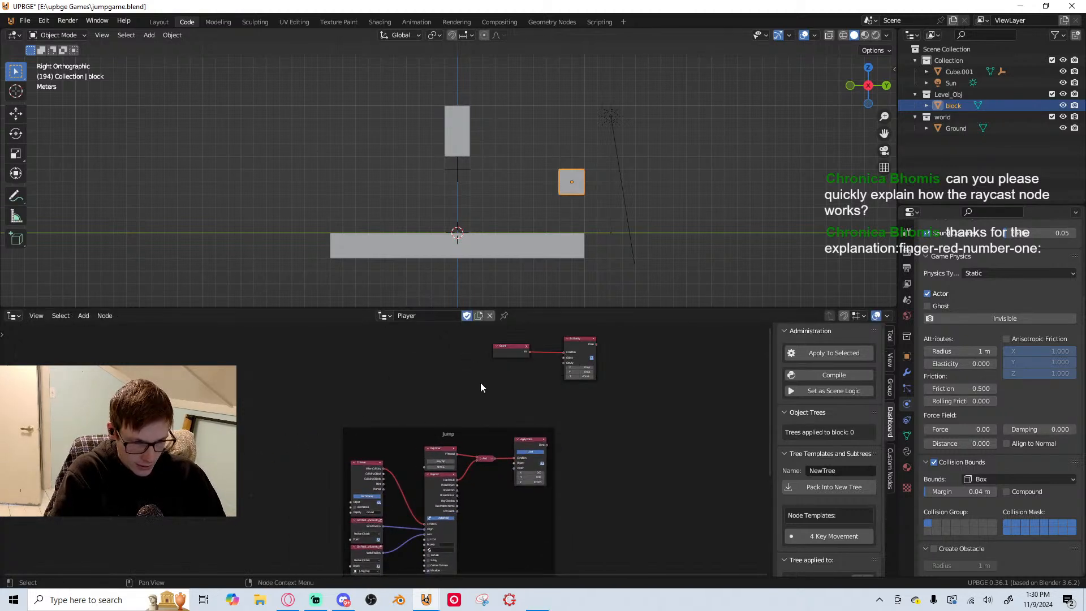
Move the two gravity nodes above the Jump frame and group them in a frame labelled "Set gravity"
{"action": "scroll", "coordinate": [475, 376], "scroll_direction": "down", "scroll_amount": 2}
{"action": "left_click_drag", "start_coordinate": [449, 342], "coordinate": [591, 389]}
{"action": "left_click_drag", "start_coordinate": [547, 365], "coordinate": [427, 388]}
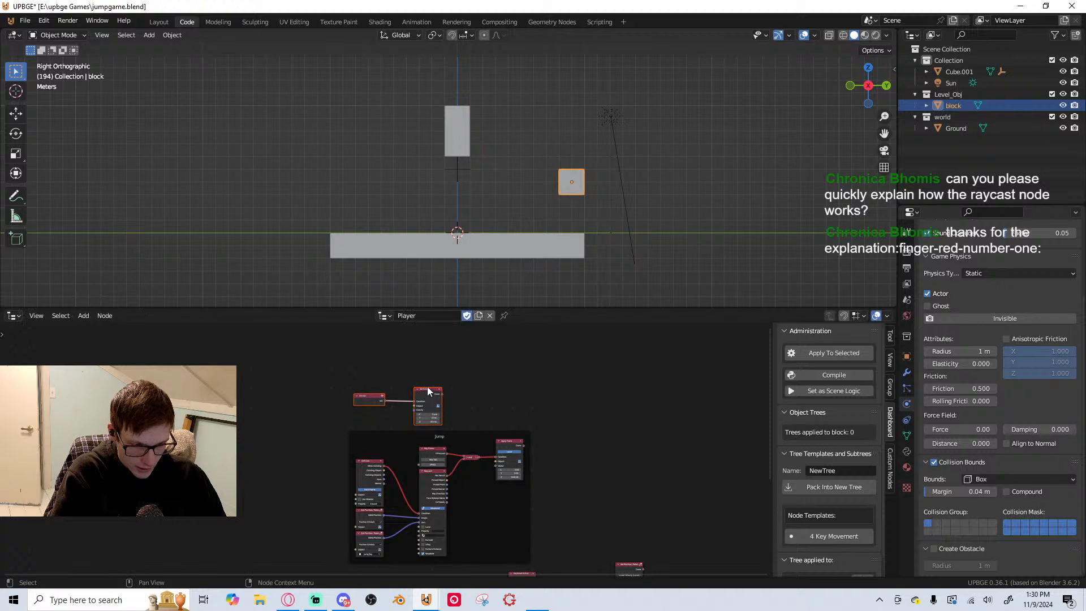
{"action": "key", "text": "ctrl+j"}
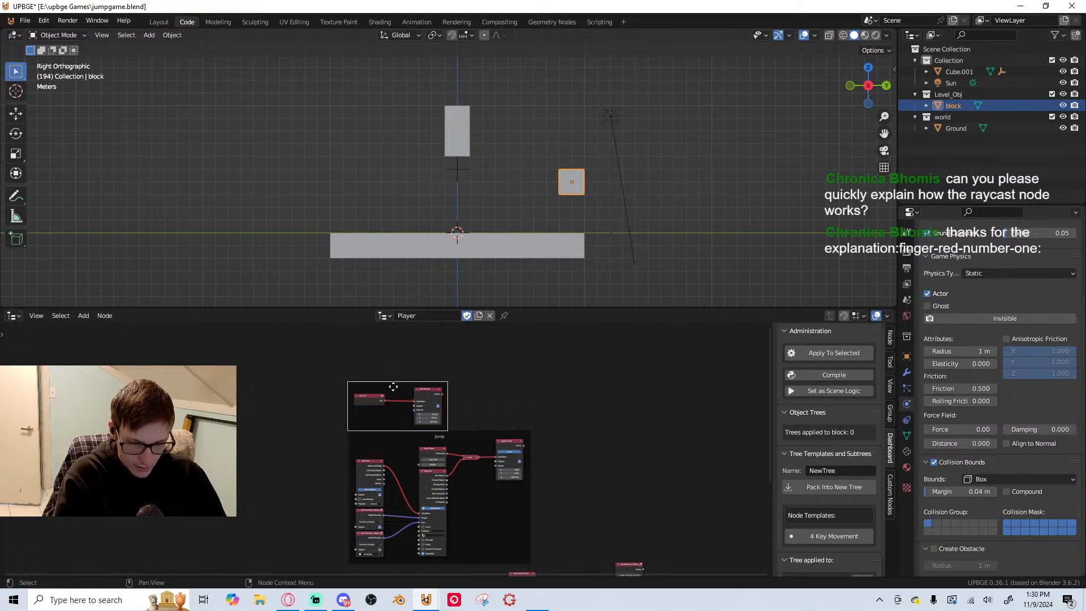
{"action": "key", "text": "F2"}
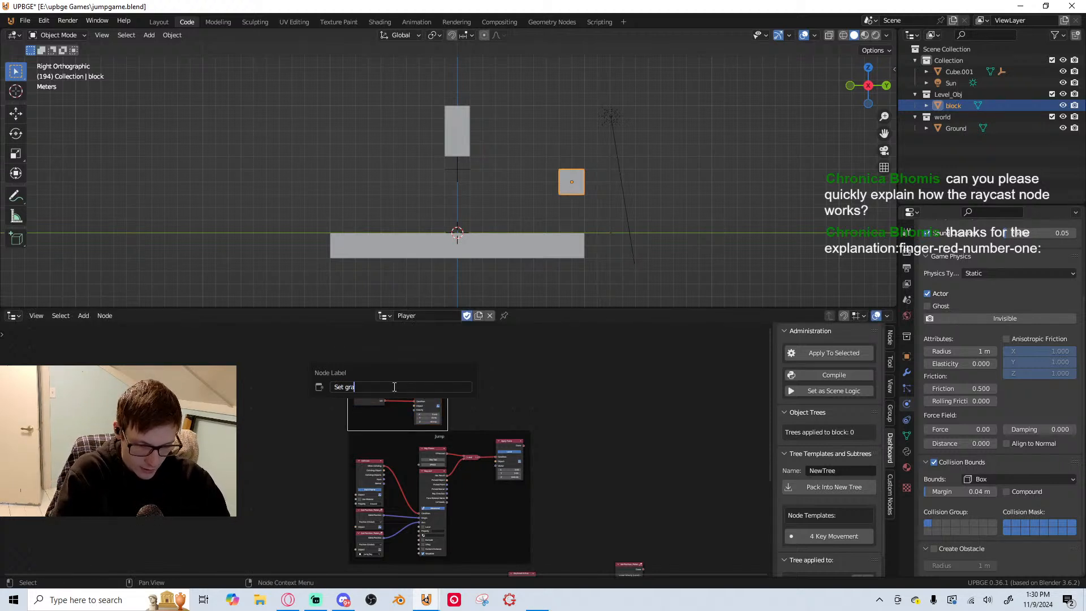
{"action": "type", "text": "Set gravity"}
{"action": "key", "text": "Return"}
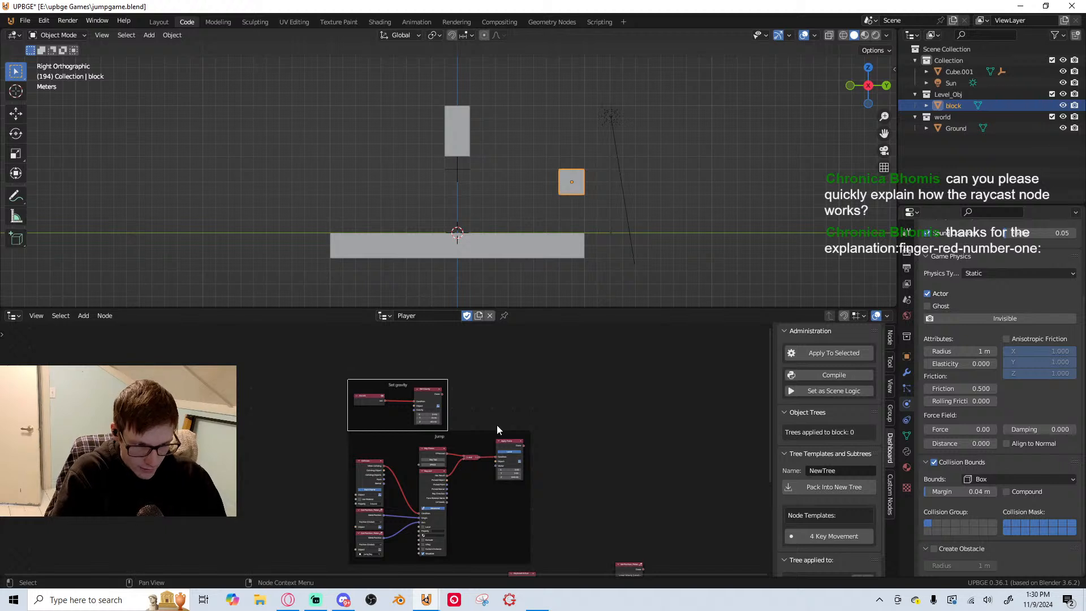
Group all the A/D movement nodes below the Jump frame into a frame labelled "Left and right movement" and save the file
{"action": "scroll", "coordinate": [497, 426], "scroll_direction": "down", "scroll_amount": 5}
{"action": "middle_click_drag", "start_coordinate": [492, 453], "coordinate": [475, 325]}
{"action": "scroll", "coordinate": [418, 425], "scroll_direction": "up", "scroll_amount": 6}
{"action": "middle_click_drag", "start_coordinate": [416, 425], "coordinate": [303, 493]}
{"action": "left_click_drag", "start_coordinate": [250, 407], "coordinate": [638, 567]}
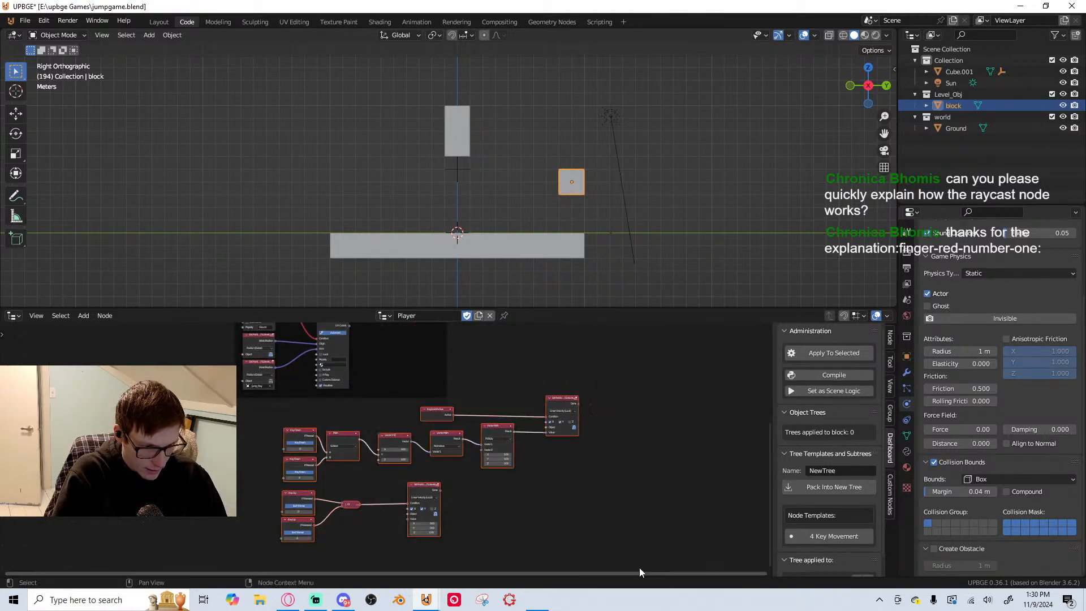
{"action": "middle_click_drag", "start_coordinate": [414, 458], "coordinate": [463, 445]}
{"action": "left_click_drag", "start_coordinate": [486, 399], "coordinate": [366, 416]}
{"action": "key", "text": "ctrl+j"}
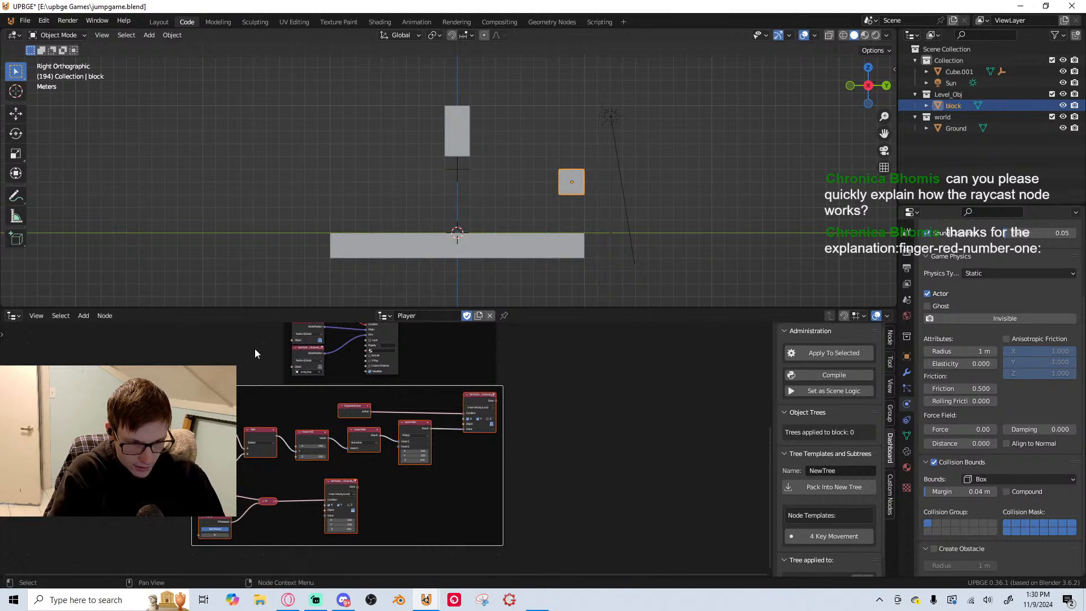
{"action": "left_click", "coordinate": [332, 392]}
{"action": "key", "text": "F2"}
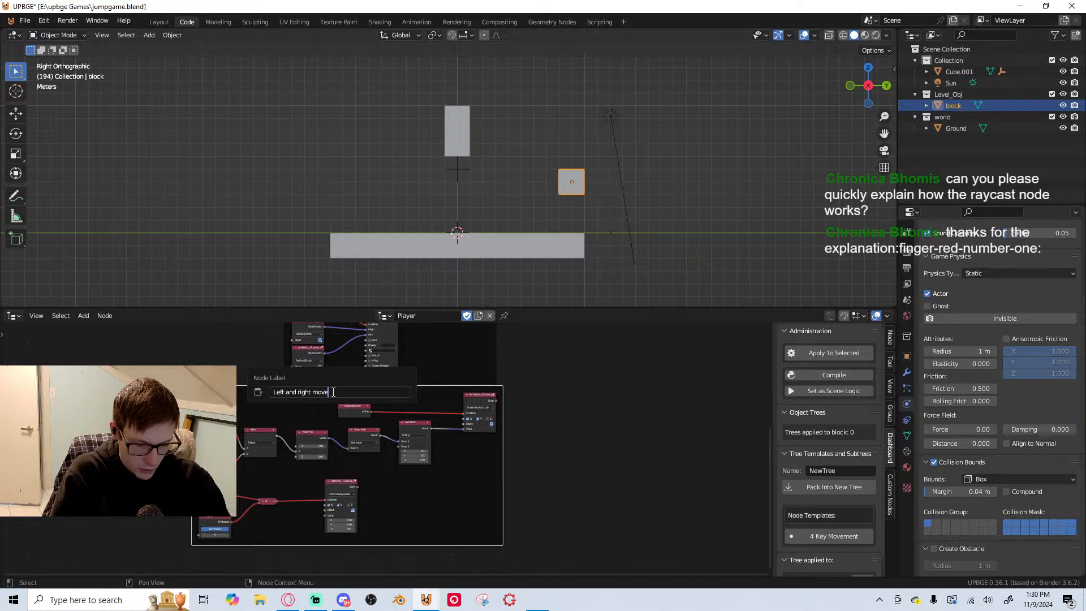
{"action": "key", "text": "Return"}
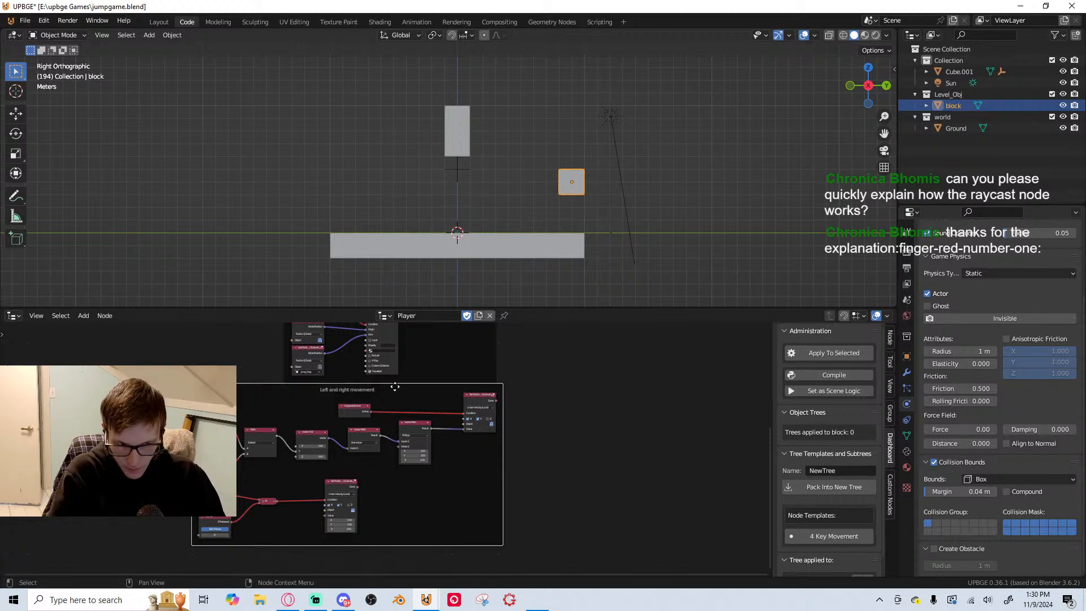
{"action": "left_click", "coordinate": [546, 438]}
{"action": "scroll", "coordinate": [554, 408], "scroll_direction": "down", "scroll_amount": 1}
{"action": "scroll", "coordinate": [516, 452], "scroll_direction": "up", "scroll_amount": 3}
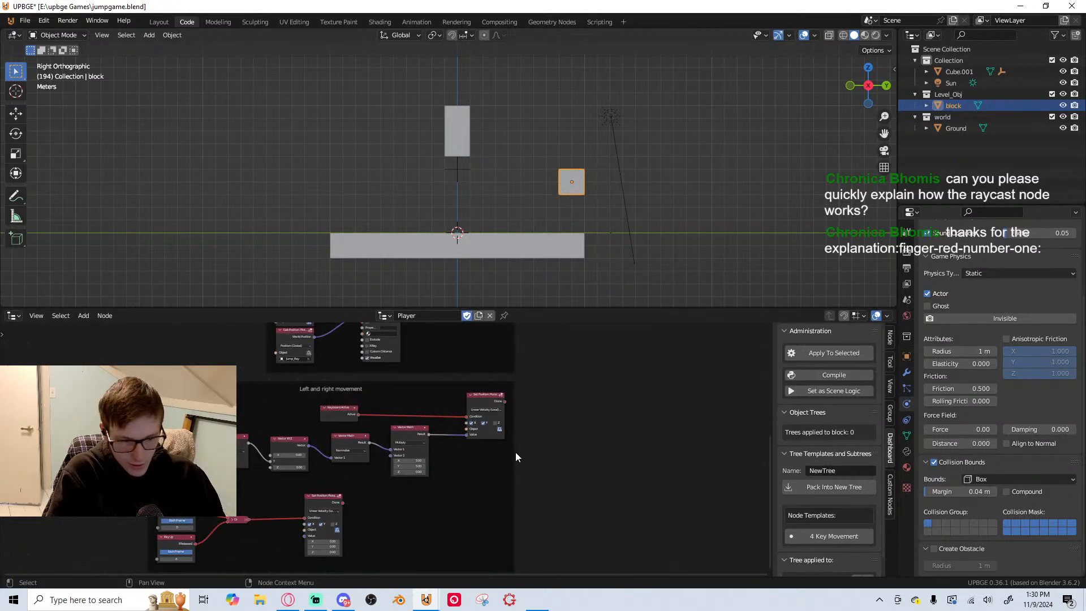
{"action": "scroll", "coordinate": [515, 452], "scroll_direction": "down", "scroll_amount": 3}
{"action": "middle_click_drag", "start_coordinate": [500, 414], "coordinate": [512, 392]}
{"action": "key", "text": "ctrl+s"}
Set the Z vector of the Apply Force node in the Jump frame to 1200
{"action": "scroll", "coordinate": [550, 203], "scroll_direction": "down", "scroll_amount": 1}
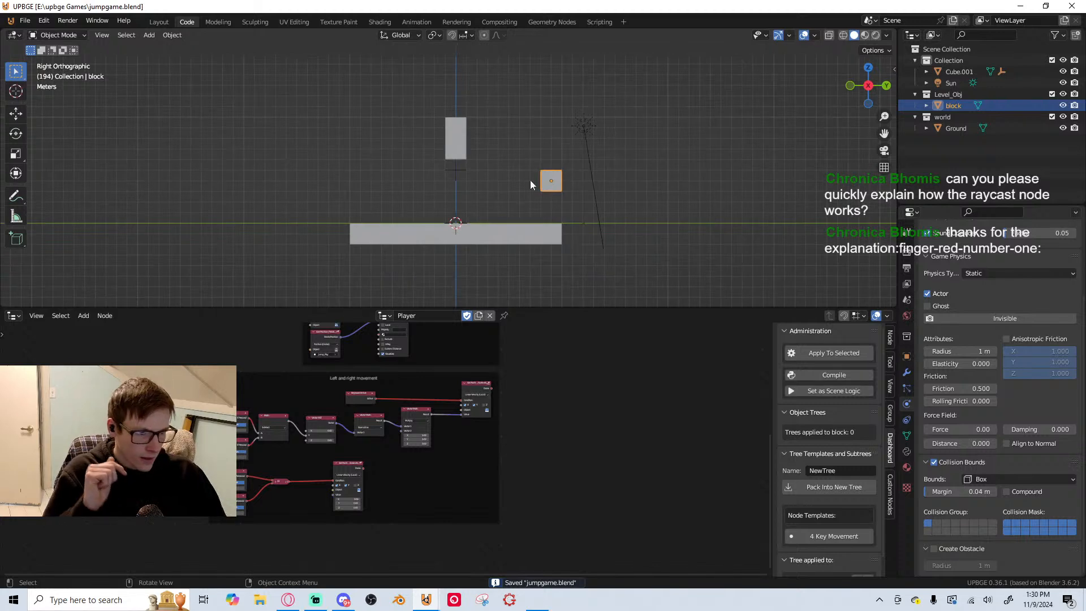
{"action": "middle_click_drag", "start_coordinate": [402, 338], "coordinate": [431, 527]}
{"action": "scroll", "coordinate": [434, 472], "scroll_direction": "up", "scroll_amount": 5}
{"action": "middle_click_drag", "start_coordinate": [431, 477], "coordinate": [367, 317]}
{"action": "scroll", "coordinate": [368, 546], "scroll_direction": "up", "scroll_amount": 4}
{"action": "scroll", "coordinate": [411, 407], "scroll_direction": "down", "scroll_amount": 2}
{"action": "middle_click_drag", "start_coordinate": [415, 399], "coordinate": [464, 432]}
{"action": "scroll", "coordinate": [464, 433], "scroll_direction": "up", "scroll_amount": 3}
{"action": "left_click", "coordinate": [496, 357]}
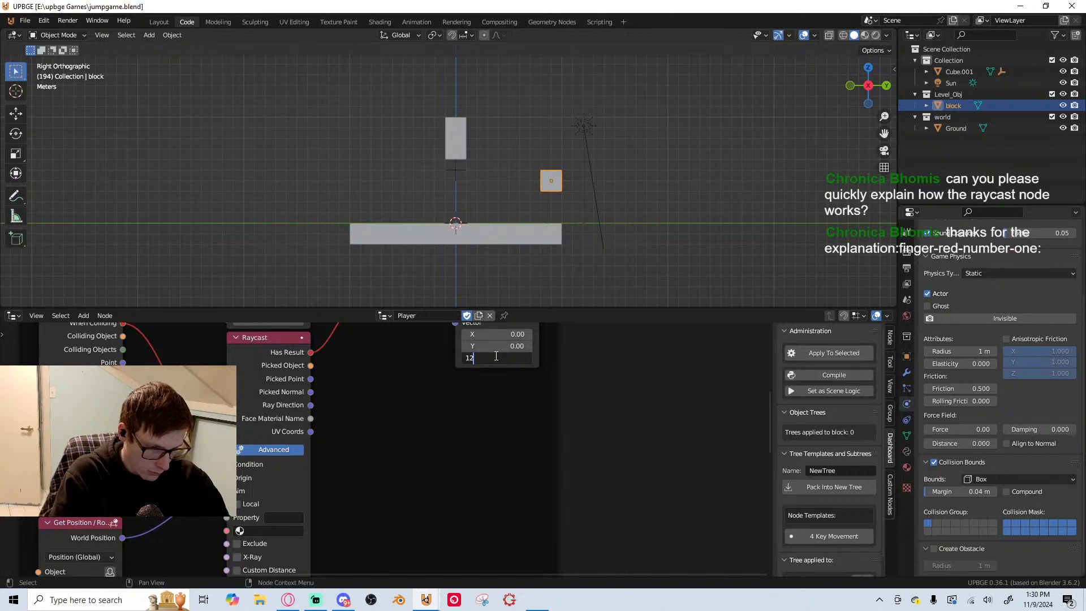
{"action": "type", "text": "1200"}
{"action": "key", "text": "Return"}
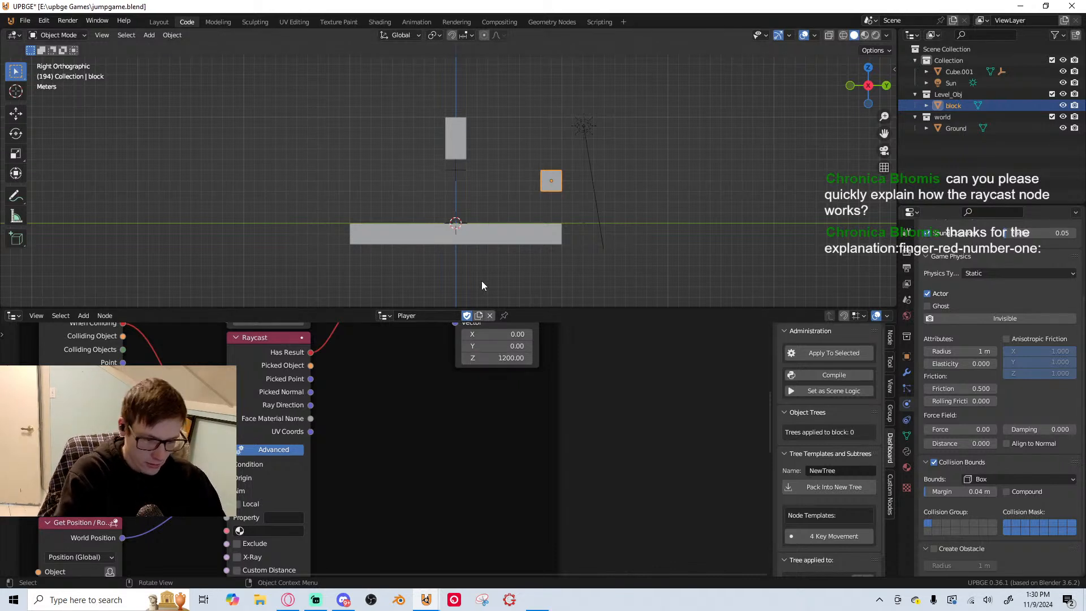
Playtest the stronger Space jump with A/D movement beside the block, stop the game and save the file
{"action": "key", "text": "p"}
{"action": "key", "text": "d"}
{"action": "key", "text": "space"}
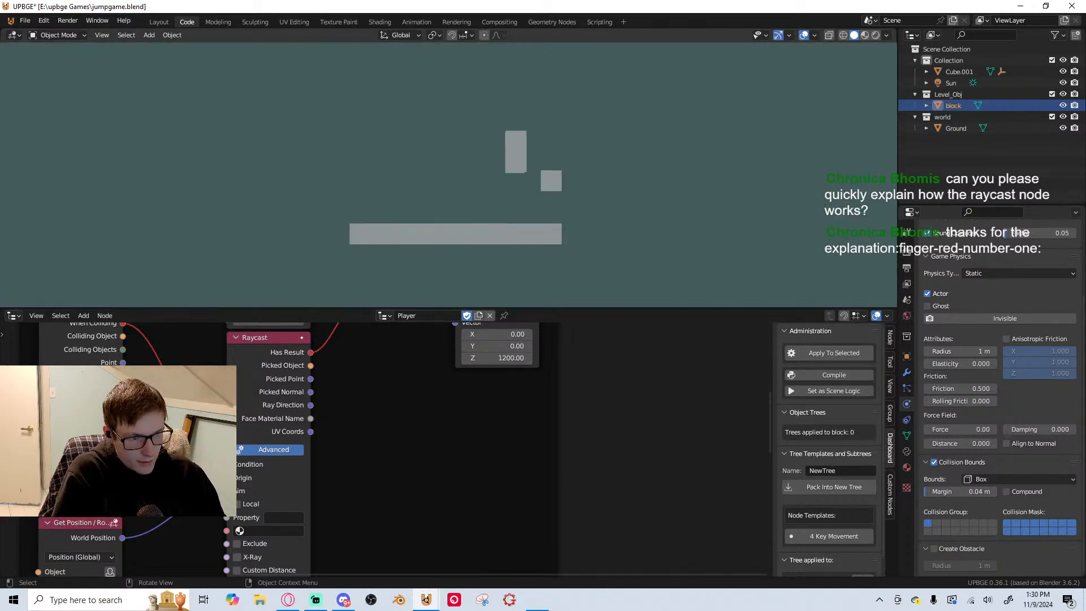
{"action": "key", "text": "space"}
{"action": "key", "text": "a"}
{"action": "key", "text": "space"}
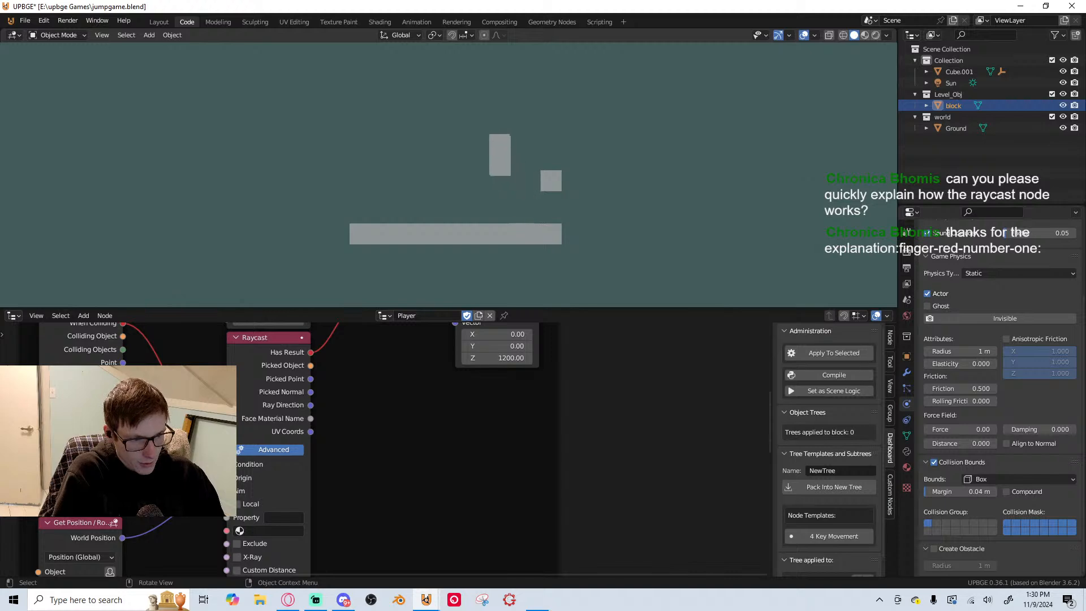
{"action": "key", "text": "d"}
{"action": "key", "text": "space"}
{"action": "key", "text": "space"}
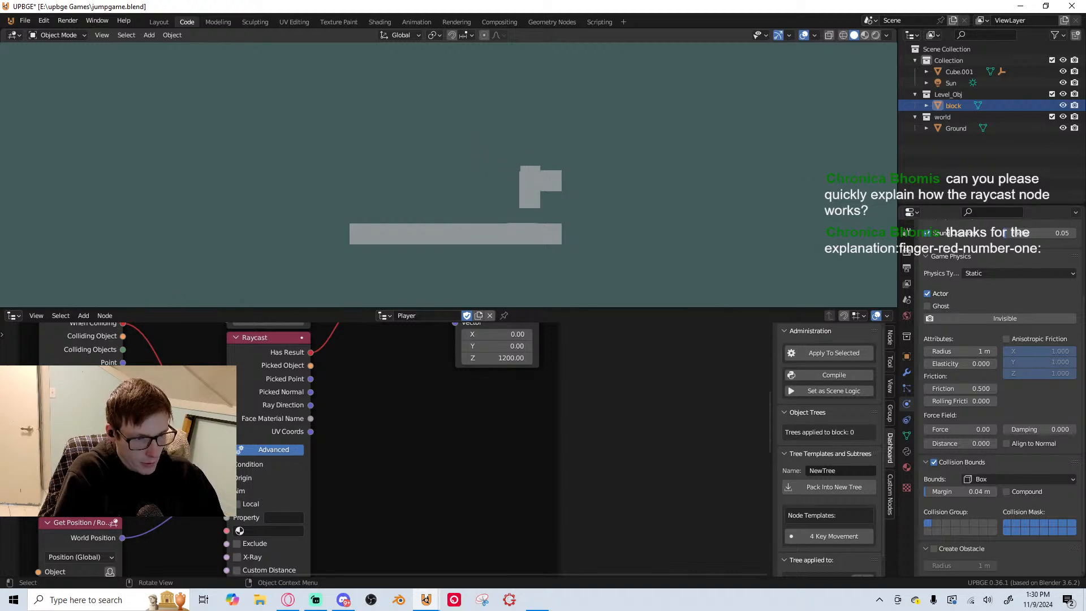
{"action": "key", "text": "Escape"}
{"action": "key", "text": "ctrl+s"}
Examine the Apply Force, key and raycast nodes inside the Jump frame and save the file
{"action": "middle_click_drag", "start_coordinate": [508, 386], "coordinate": [531, 466]}
{"action": "middle_click_drag", "start_coordinate": [453, 439], "coordinate": [382, 477]}
{"action": "scroll", "coordinate": [382, 477], "scroll_direction": "up", "scroll_amount": 2}
{"action": "middle_click_drag", "start_coordinate": [391, 418], "coordinate": [361, 337]}
{"action": "scroll", "coordinate": [361, 340], "scroll_direction": "up", "scroll_amount": 1}
{"action": "scroll", "coordinate": [337, 416], "scroll_direction": "down", "scroll_amount": 2}
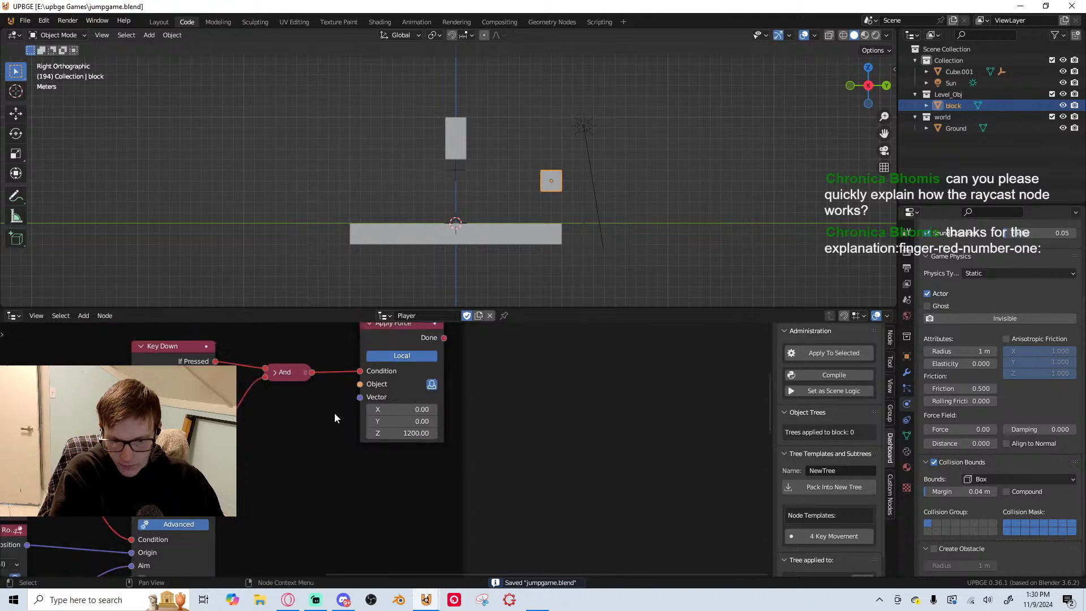
{"action": "scroll", "coordinate": [390, 453], "scroll_direction": "up", "scroll_amount": 3}
{"action": "middle_click_drag", "start_coordinate": [444, 481], "coordinate": [451, 423]}
{"action": "middle_click_drag", "start_coordinate": [363, 364], "coordinate": [328, 413]}
{"action": "scroll", "coordinate": [329, 412], "scroll_direction": "up", "scroll_amount": 1}
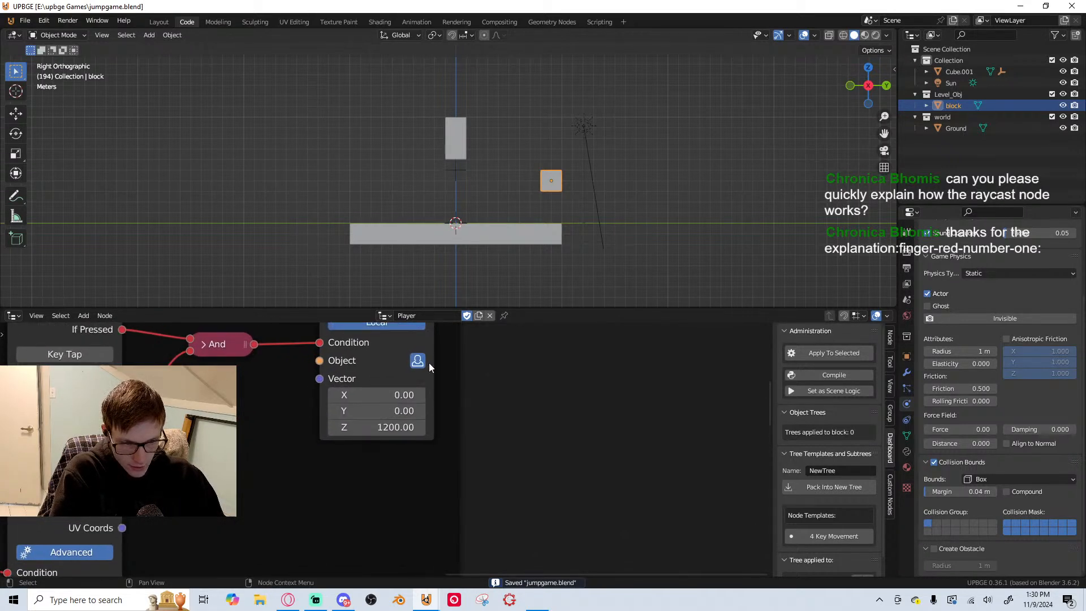
{"action": "key", "text": "ctrl+s"}
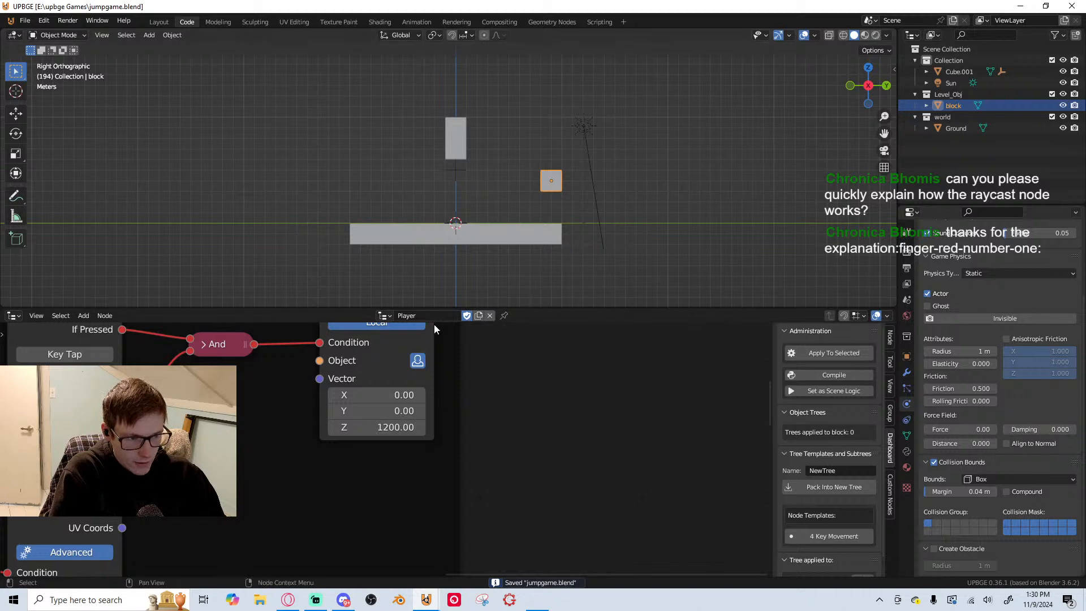
{"action": "scroll", "coordinate": [526, 430], "scroll_direction": "down", "scroll_amount": 3}
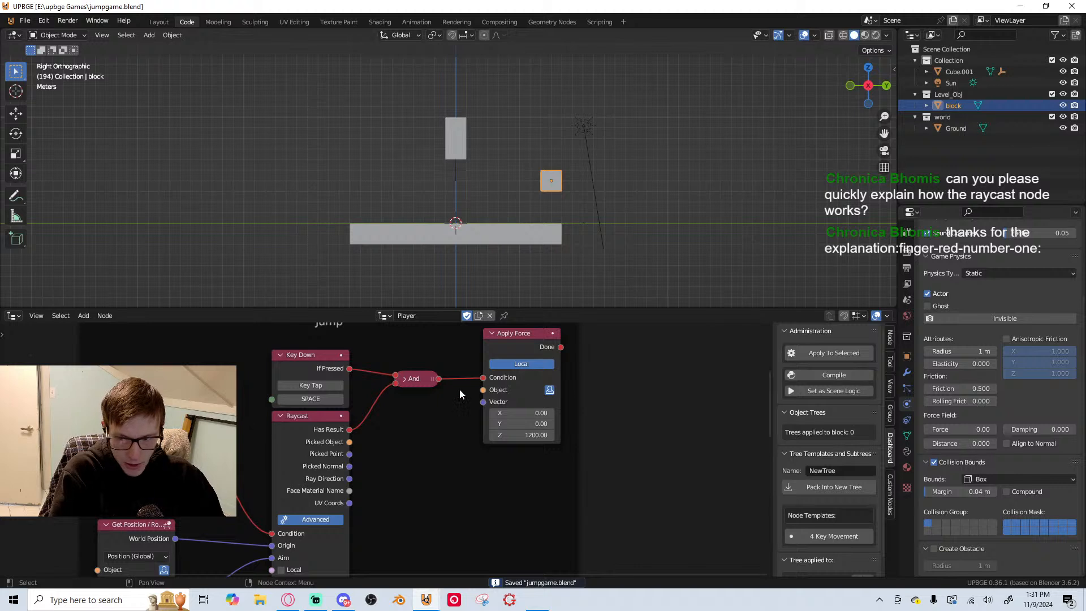
{"action": "scroll", "coordinate": [475, 378], "scroll_direction": "down", "scroll_amount": 4}
{"action": "middle_click_drag", "start_coordinate": [474, 378], "coordinate": [521, 315]}
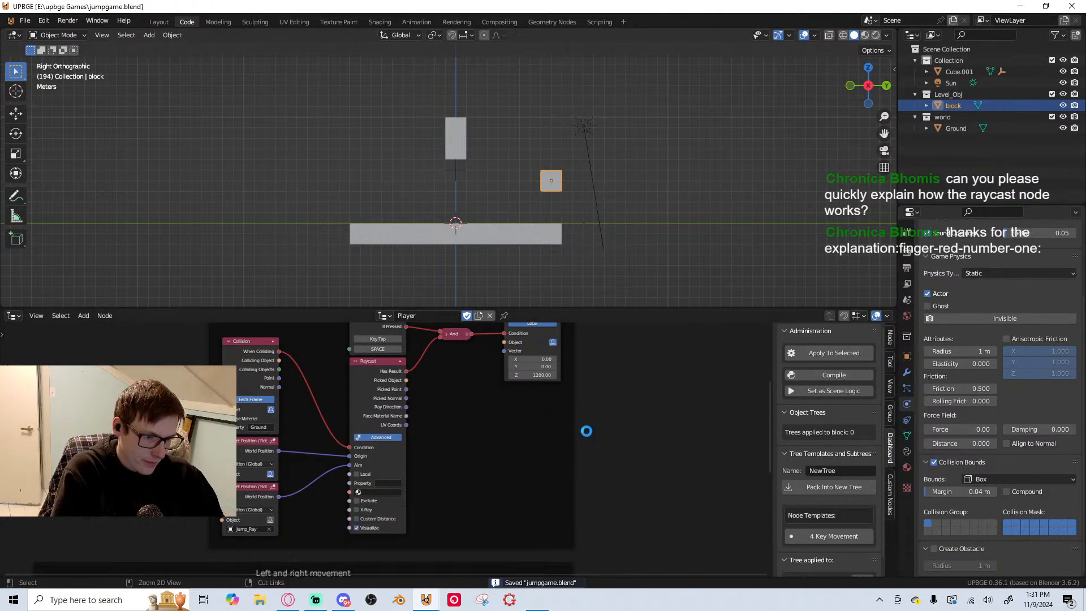
Playtest jumping onto the top of the block with Space and A/D, and stop the game
{"action": "key", "text": "p"}
{"action": "key", "text": "d"}
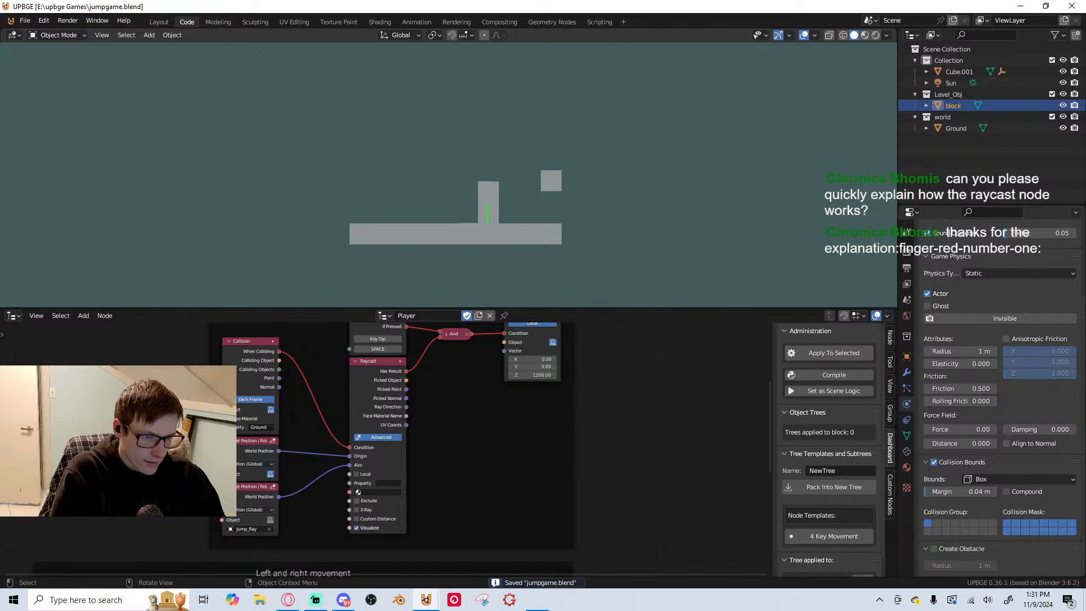
{"action": "key", "text": "space"}
{"action": "key", "text": "a"}
{"action": "key", "text": "space"}
{"action": "key", "text": "d"}
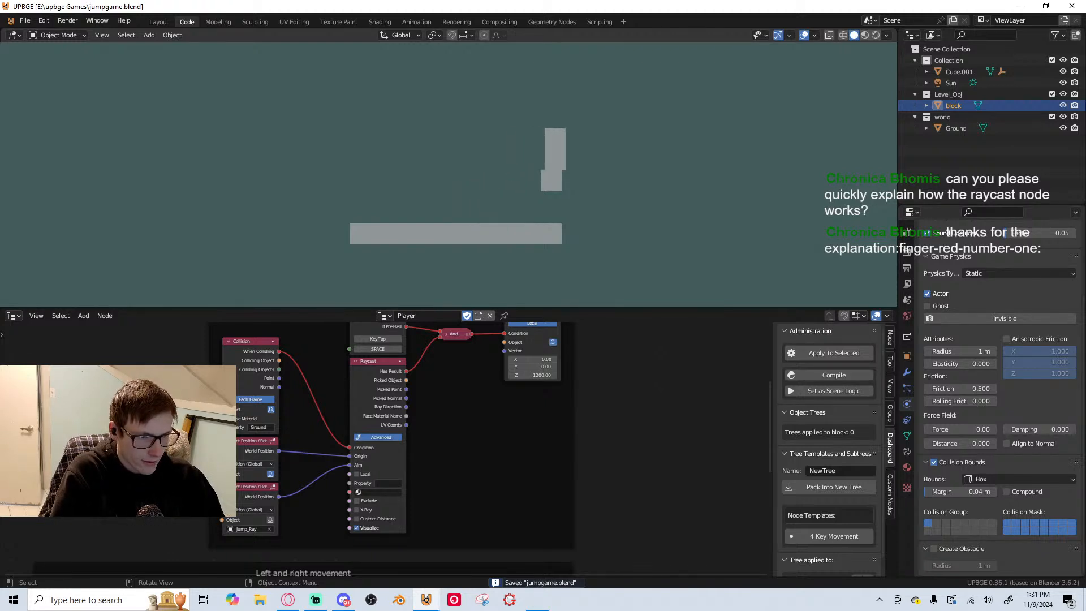
{"action": "key", "text": "a"}
{"action": "key", "text": "space"}
{"action": "key", "text": "d"}
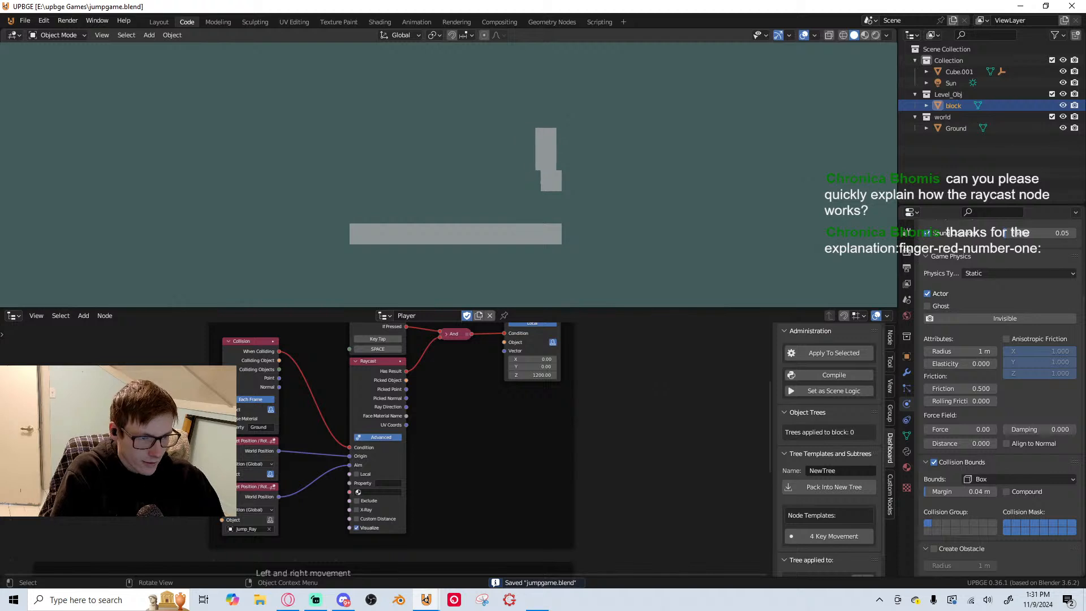
{"action": "key", "text": "Escape"}
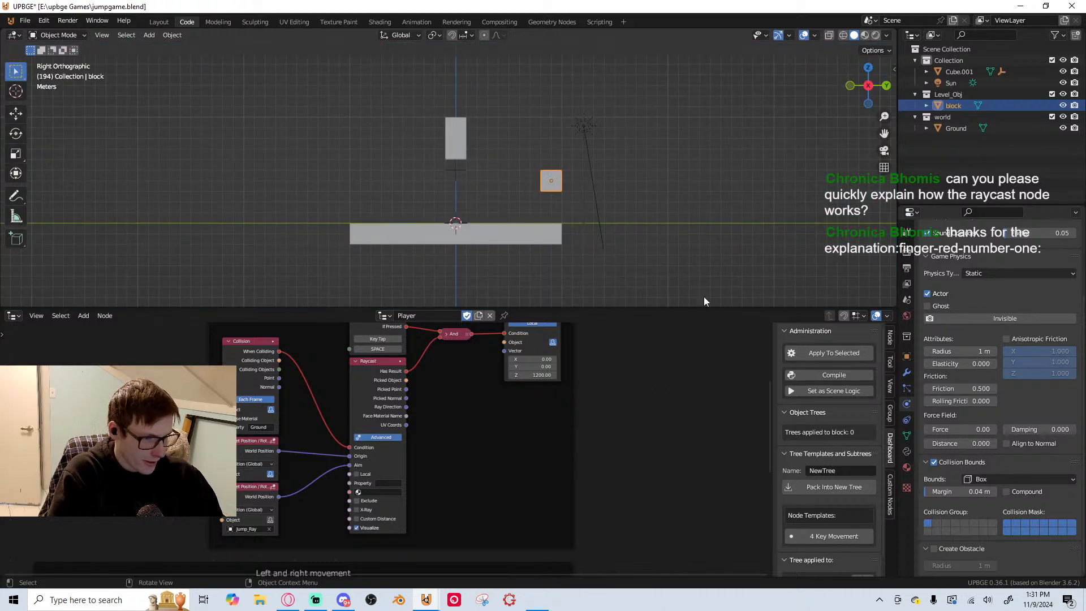
Open the block's game properties, playtest jumping over it with Space and A/D, and stop the game
{"action": "left_click", "coordinate": [908, 452]}
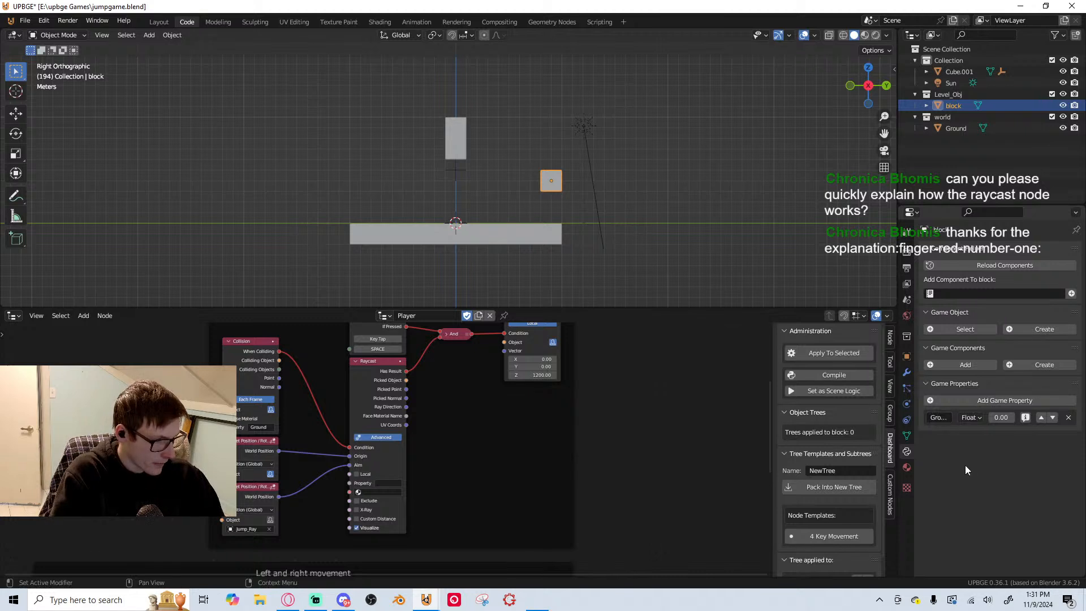
{"action": "key", "text": "p"}
{"action": "key", "text": "d"}
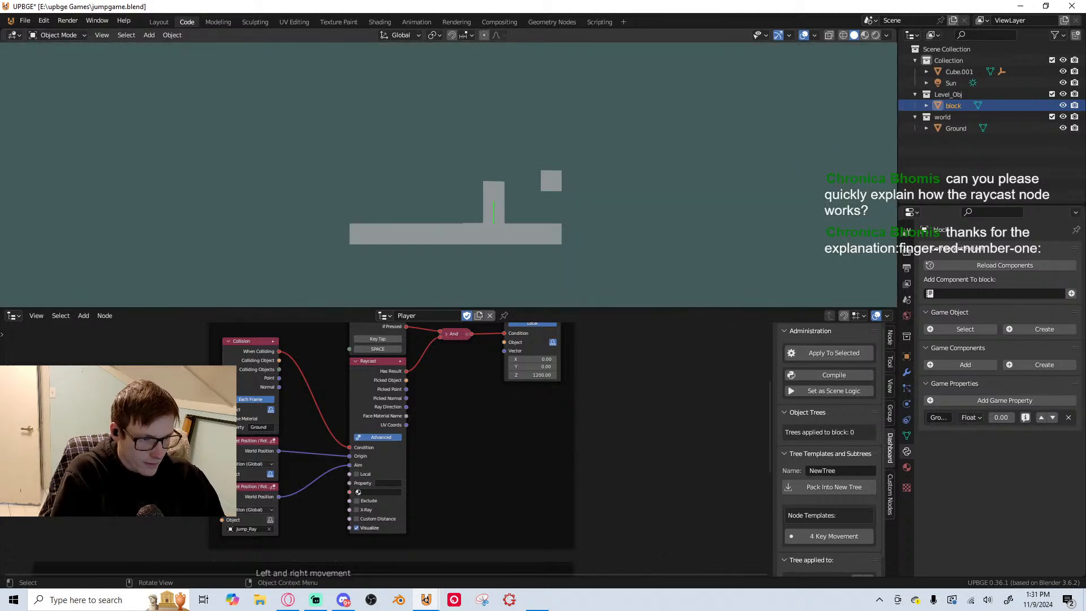
{"action": "key", "text": "space"}
{"action": "key", "text": "a"}
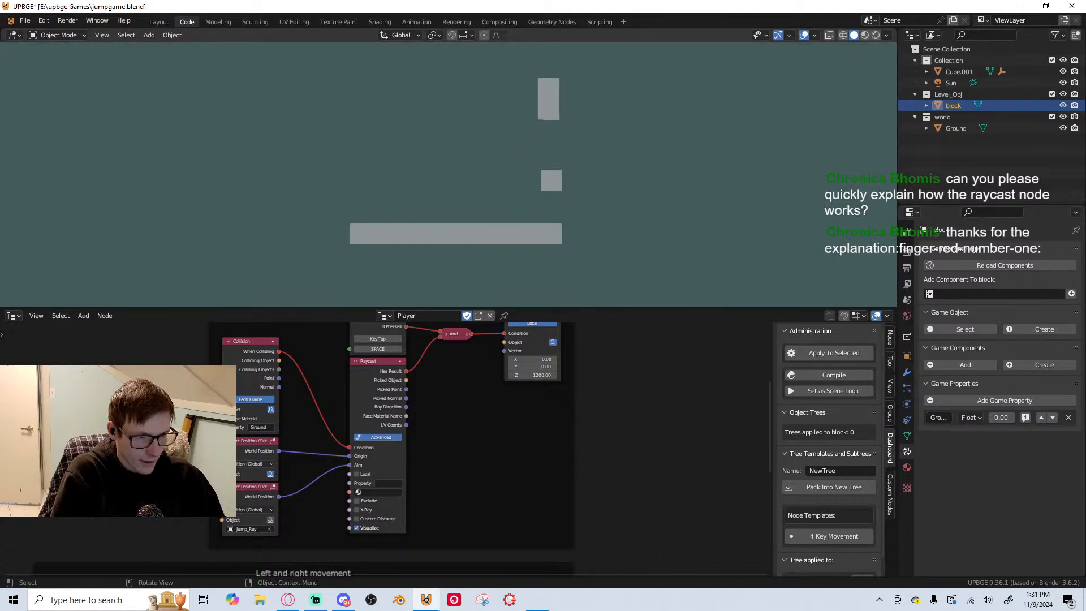
{"action": "key", "text": "a"}
{"action": "key", "text": "space"}
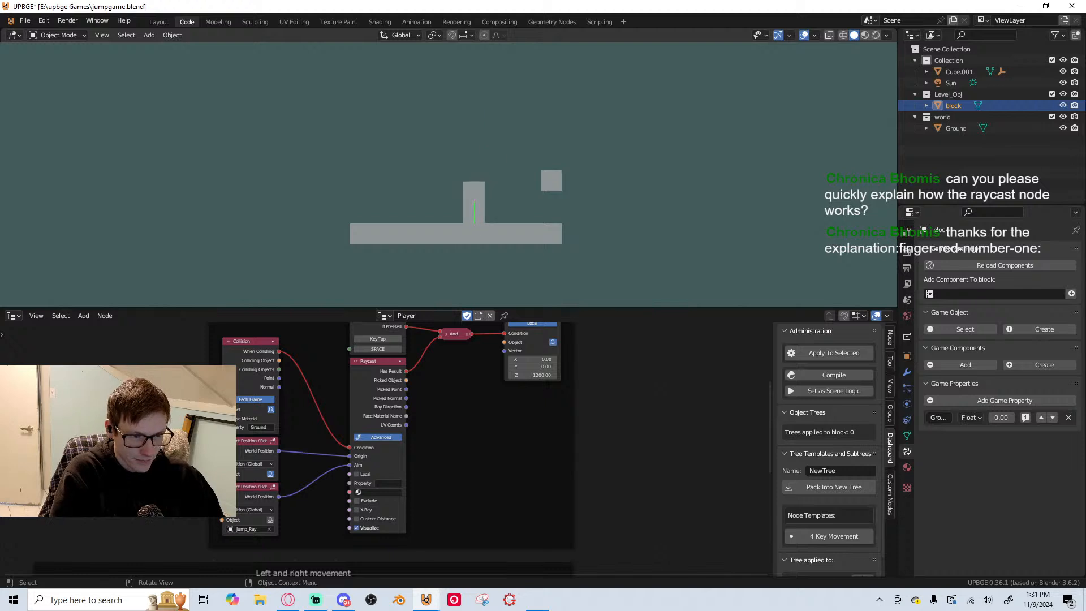
{"action": "key", "text": "space"}
{"action": "key", "text": "space"}
{"action": "key", "text": "d"}
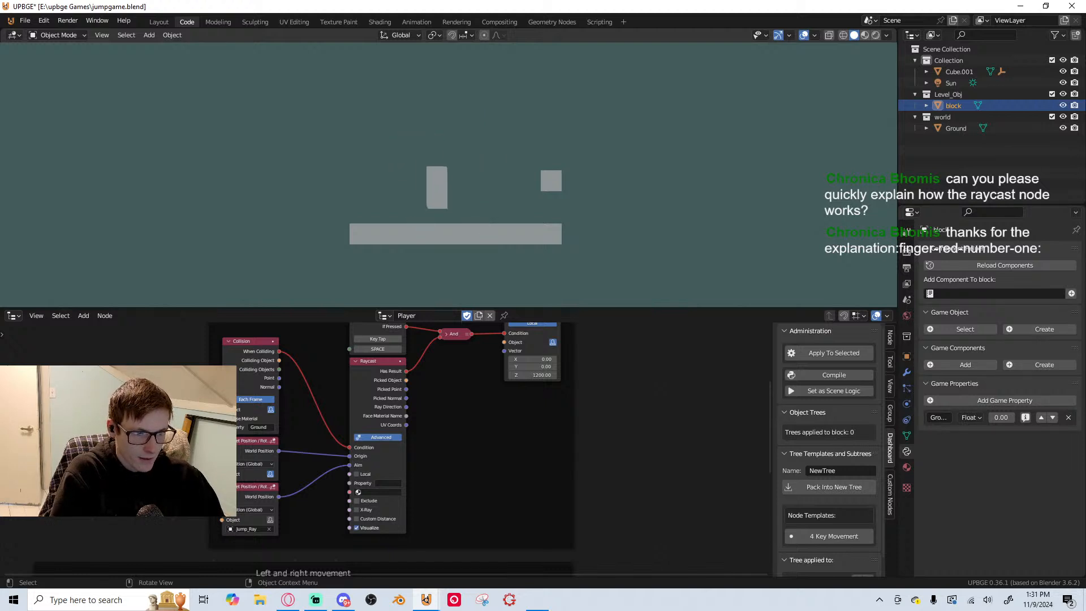
{"action": "key", "text": "space"}
{"action": "key", "text": "Escape"}
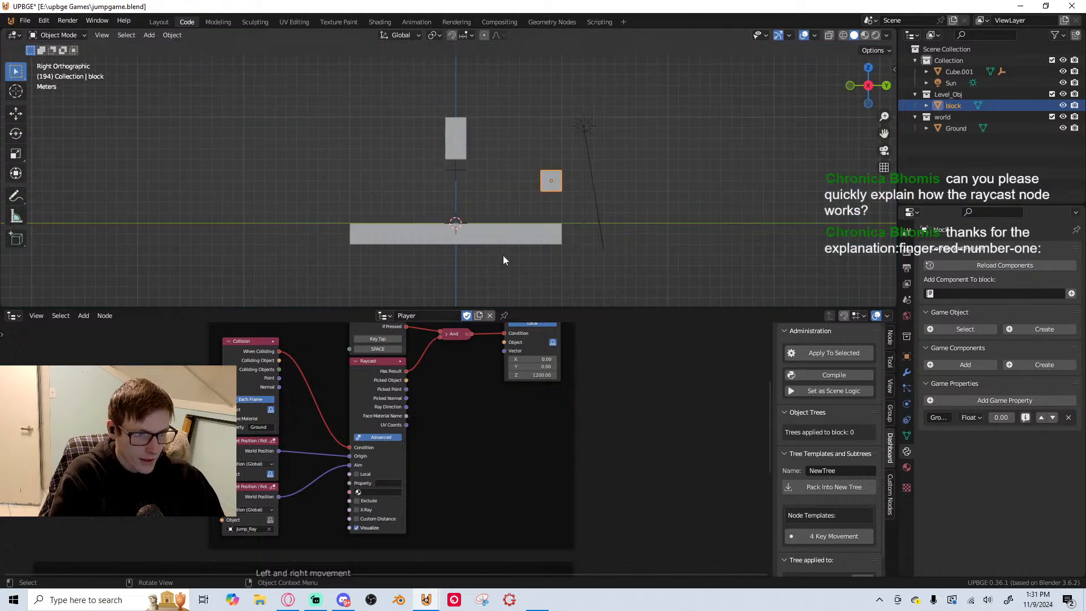
Move the Jump_Ray empty straight down about 2 m toward the ground
{"action": "left_click", "coordinate": [457, 172]}
{"action": "key", "text": "g"}
{"action": "left_click", "coordinate": [468, 206]}
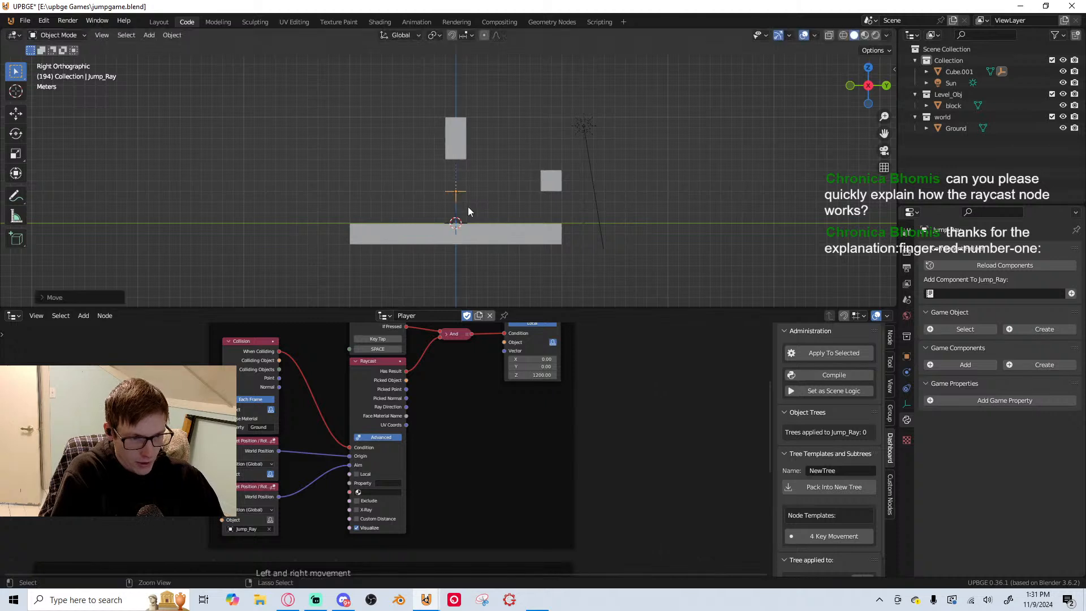
Playtest the lowered Jump_Ray by jumping from the ground and the block with Space and A/D, and stop the game
{"action": "key", "text": "p"}
{"action": "key", "text": "d"}
{"action": "key", "text": "space"}
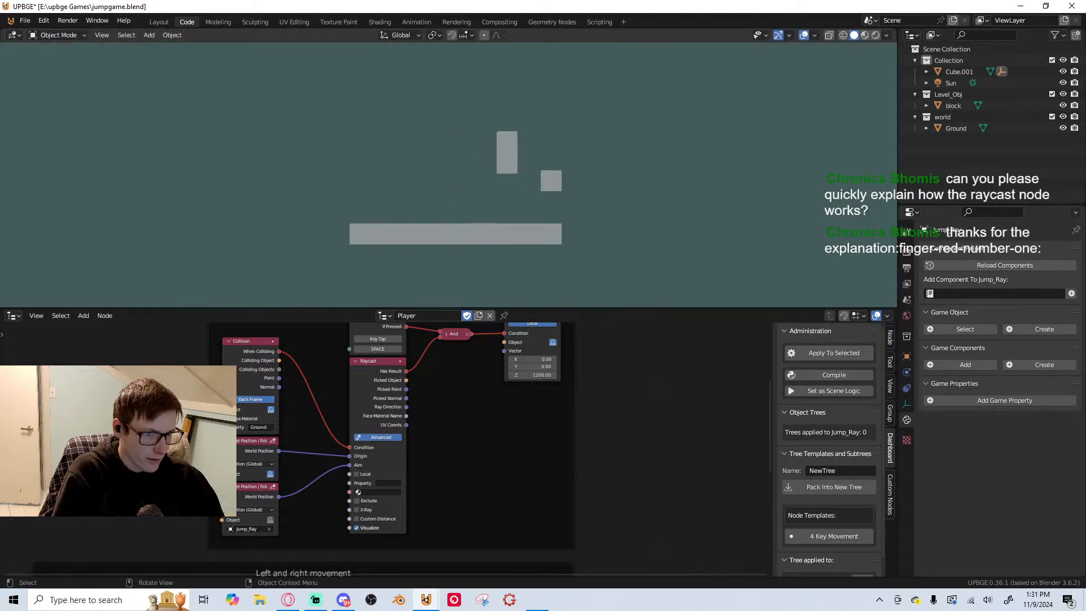
{"action": "key", "text": "d"}
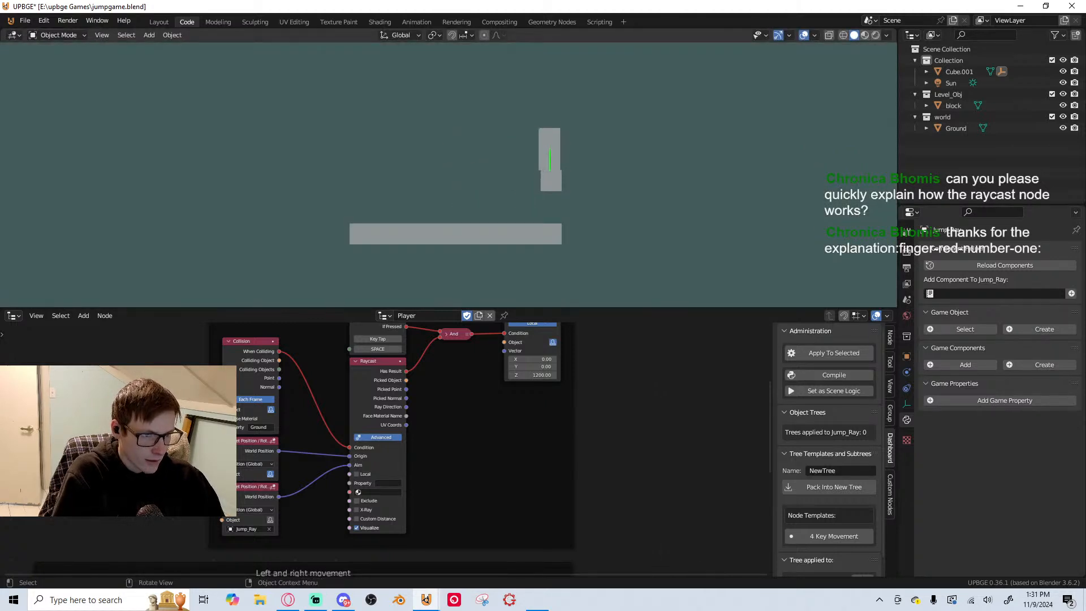
{"action": "key", "text": "space"}
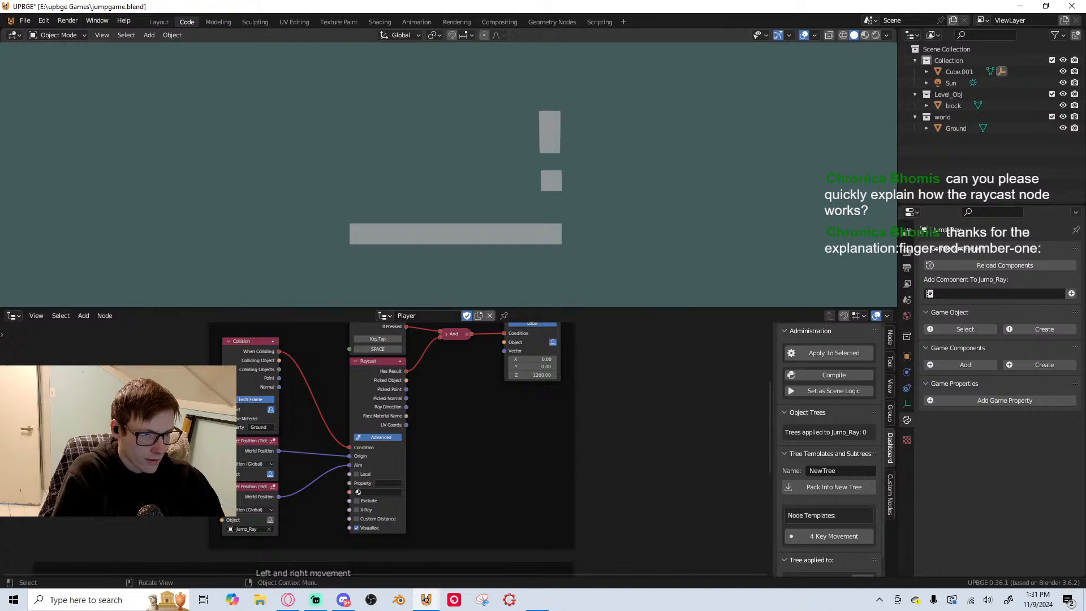
{"action": "key", "text": "space"}
{"action": "key", "text": "a"}
{"action": "key", "text": "space"}
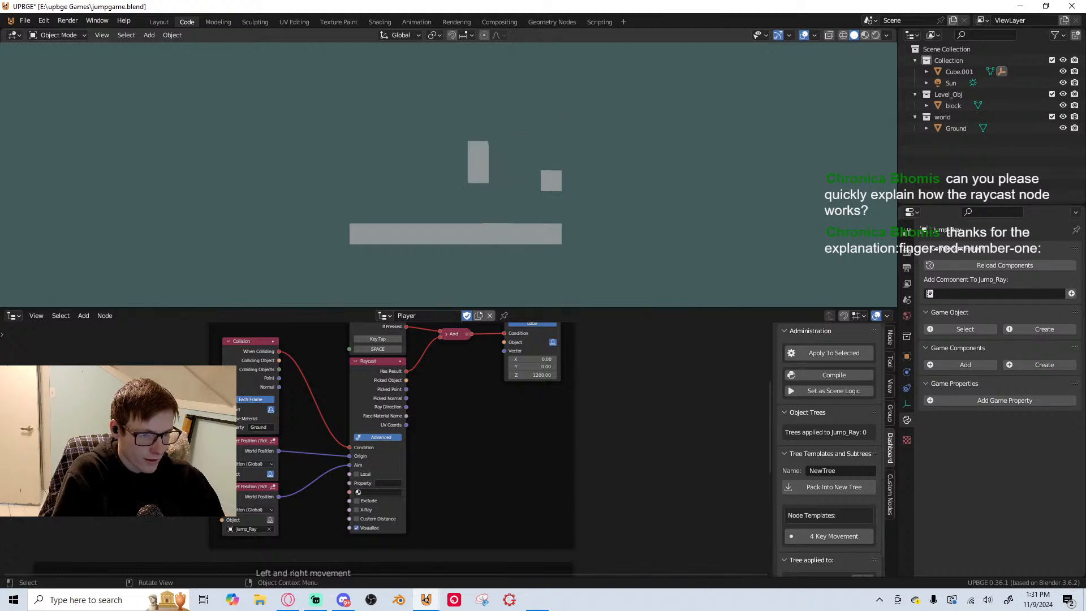
{"action": "key", "text": "d"}
{"action": "key", "text": "space"}
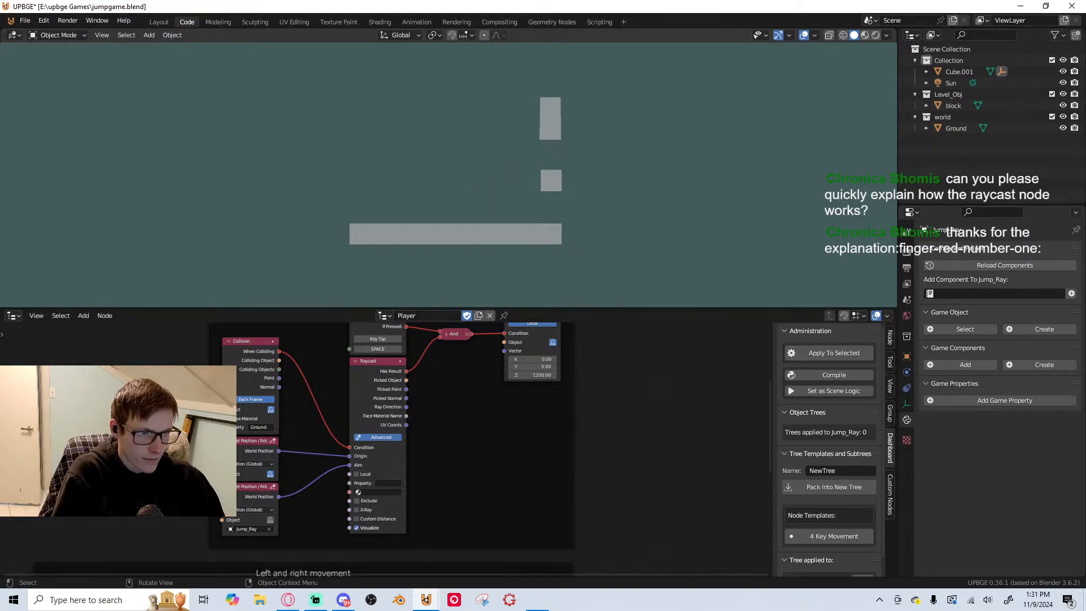
{"action": "key", "text": "Escape"}
Add an On Update node and connect it to the Raycast node's Condition in place of the Collision output
{"action": "middle_click_drag", "start_coordinate": [274, 421], "coordinate": [361, 436]}
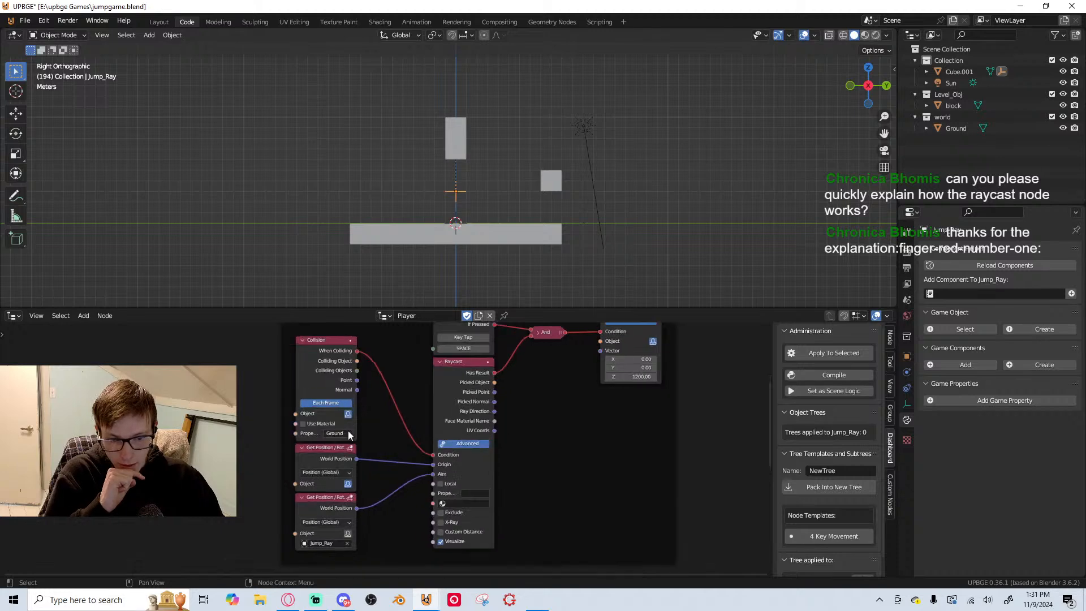
{"action": "scroll", "coordinate": [409, 443], "scroll_direction": "up", "scroll_amount": 2}
{"action": "middle_click_drag", "start_coordinate": [433, 439], "coordinate": [502, 442]}
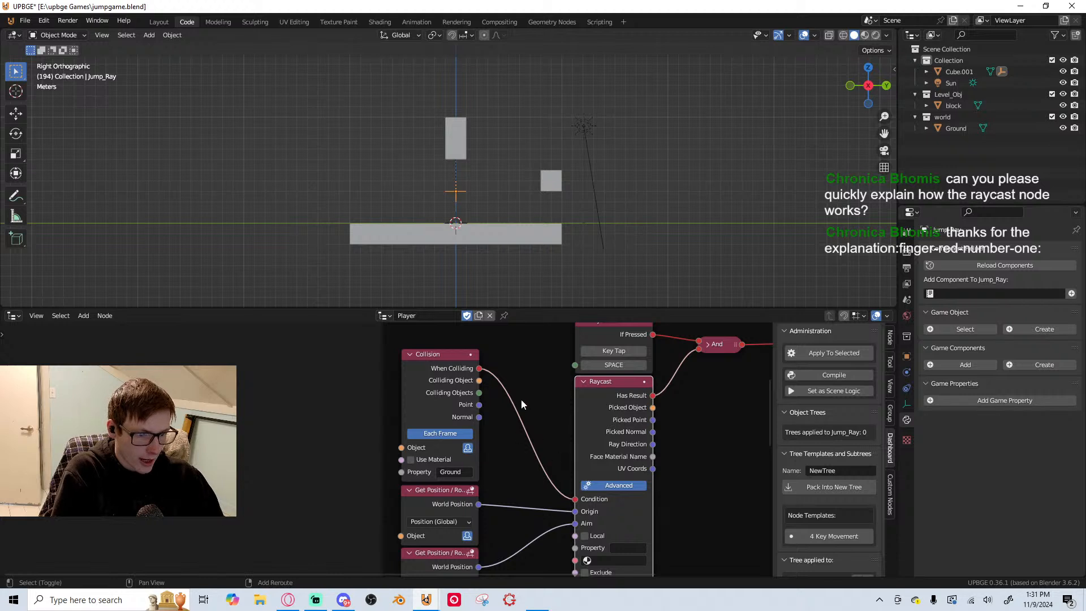
{"action": "key", "text": "shift+a"}
{"action": "left_click", "coordinate": [498, 283]}
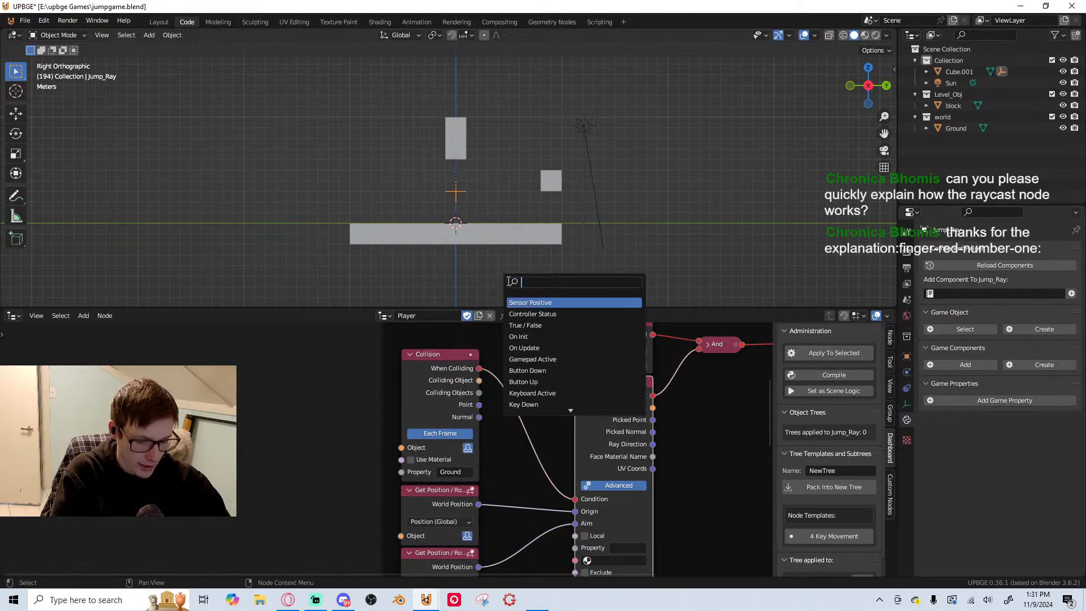
{"action": "type", "text": "on"}
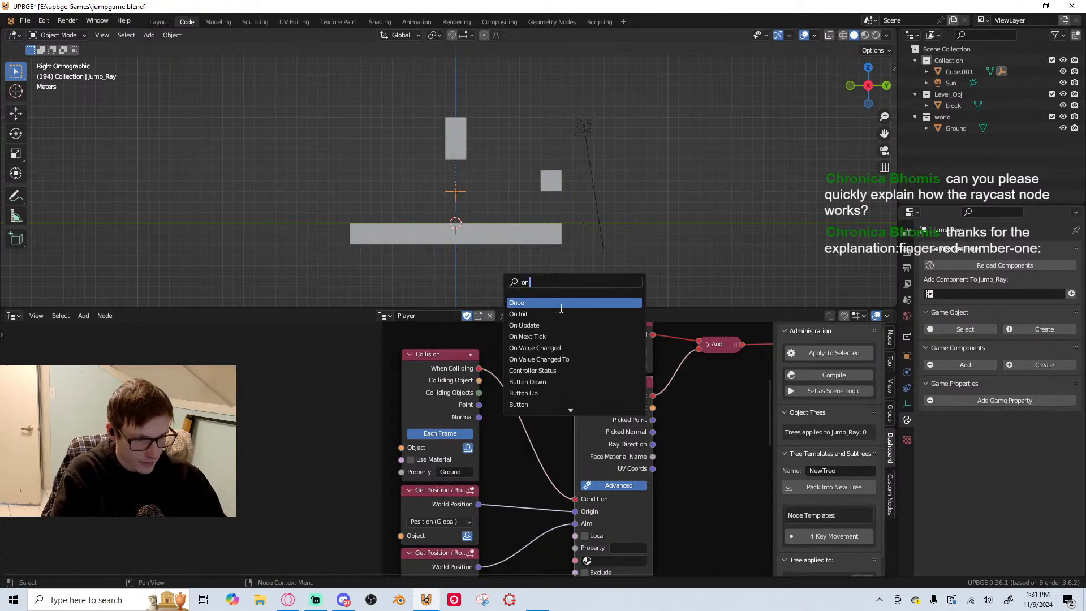
{"action": "left_click", "coordinate": [527, 325]}
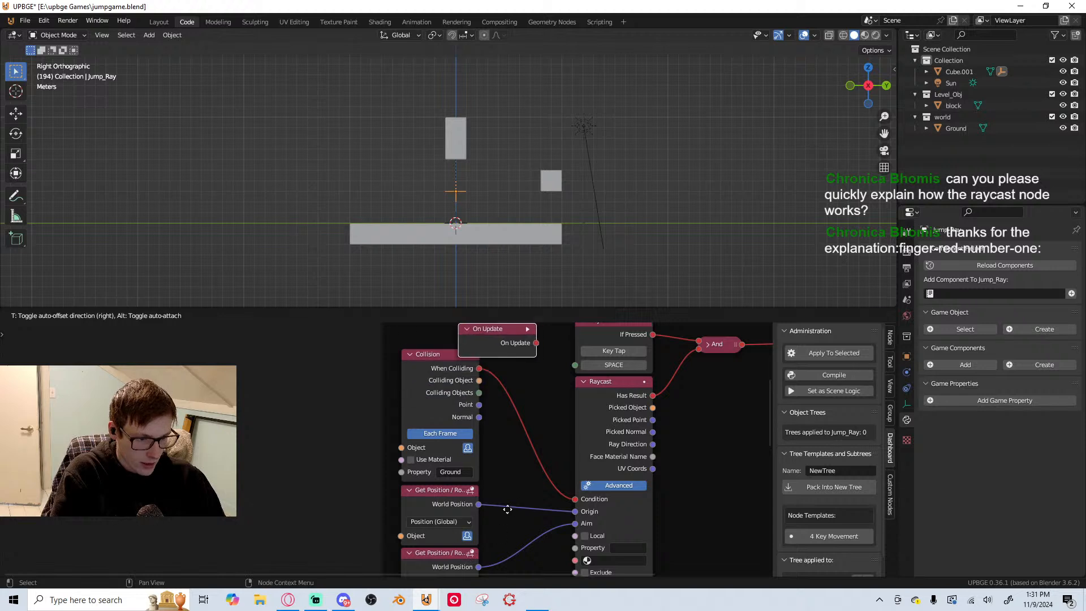
{"action": "left_click", "coordinate": [508, 509]}
{"action": "left_click_drag", "start_coordinate": [576, 497], "coordinate": [575, 499]}
Remove the On Update node from its frame
{"action": "right_click", "coordinate": [507, 351]}
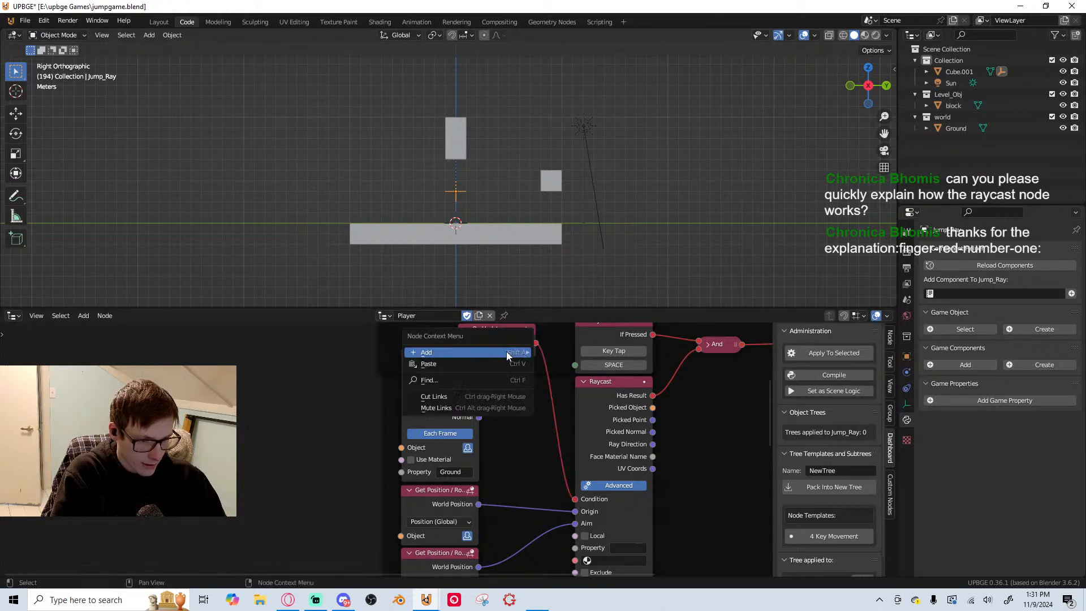
{"action": "left_click", "coordinate": [514, 332]}
{"action": "right_click", "coordinate": [515, 330]}
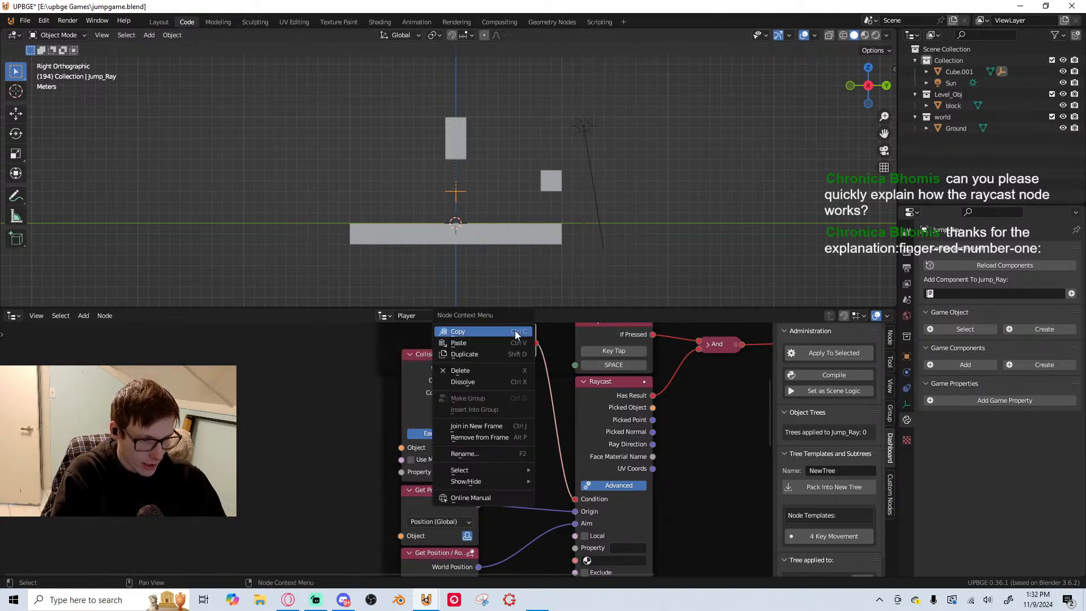
{"action": "left_click", "coordinate": [484, 439]}
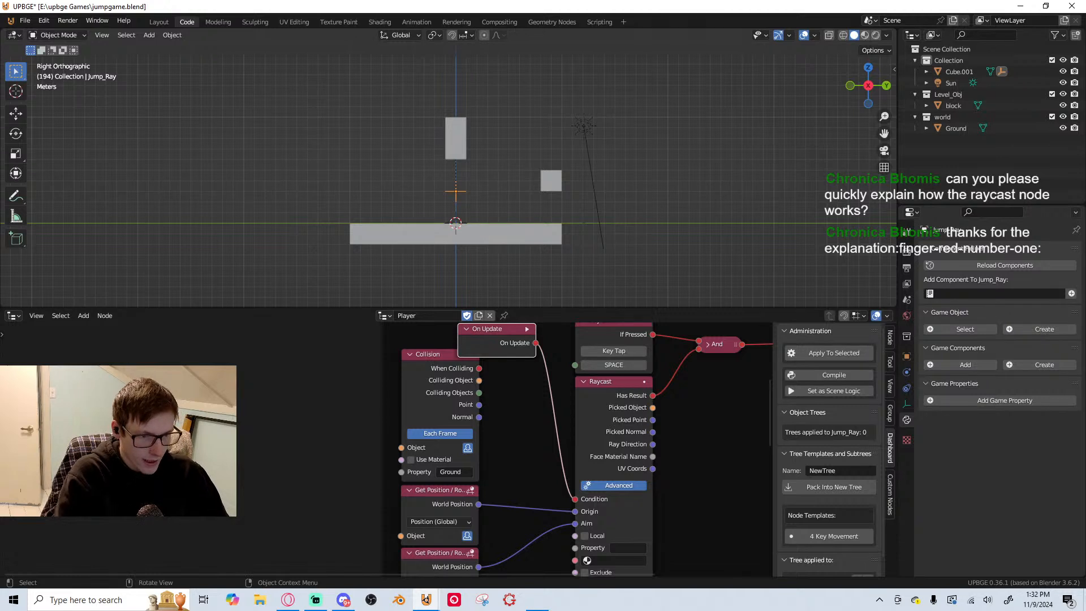
Playtest the continuously updated raycast by jumping around the block with Space and A/D, and stop the game
{"action": "key", "text": "p"}
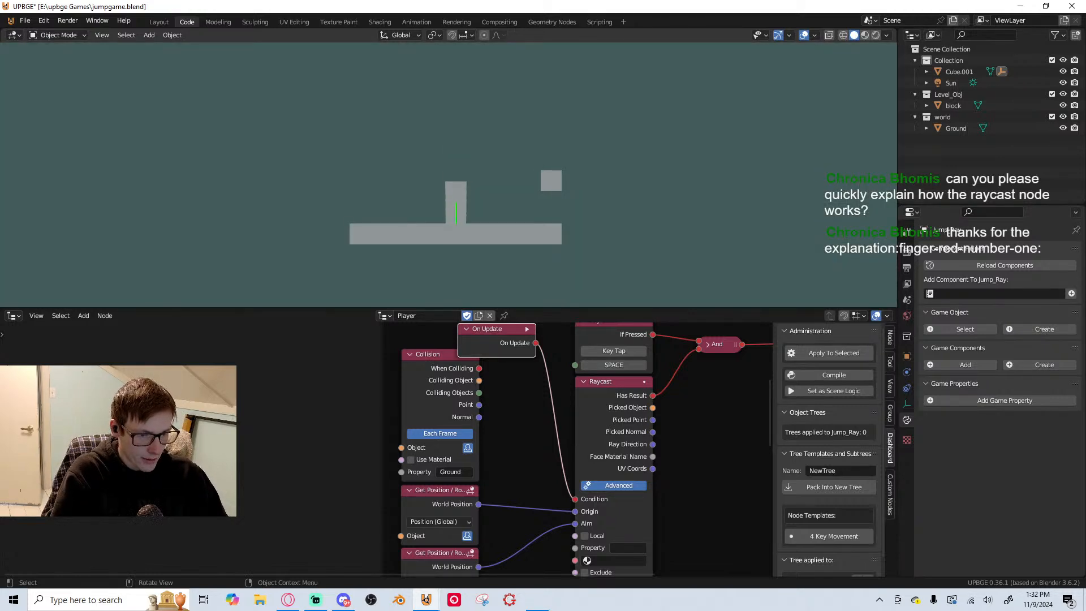
{"action": "key", "text": "d"}
{"action": "key", "text": "space"}
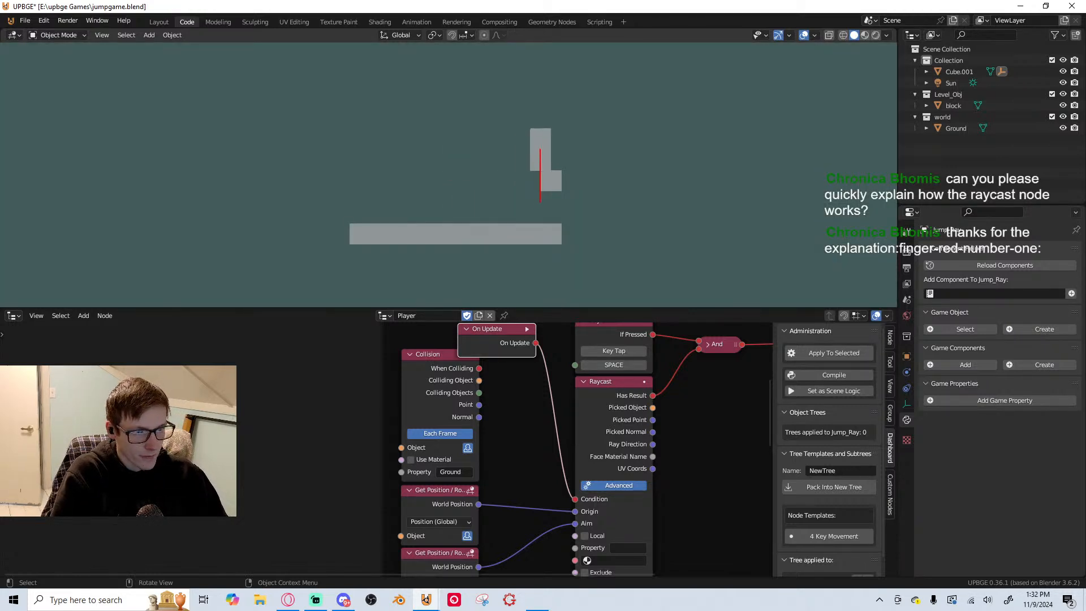
{"action": "key", "text": "a"}
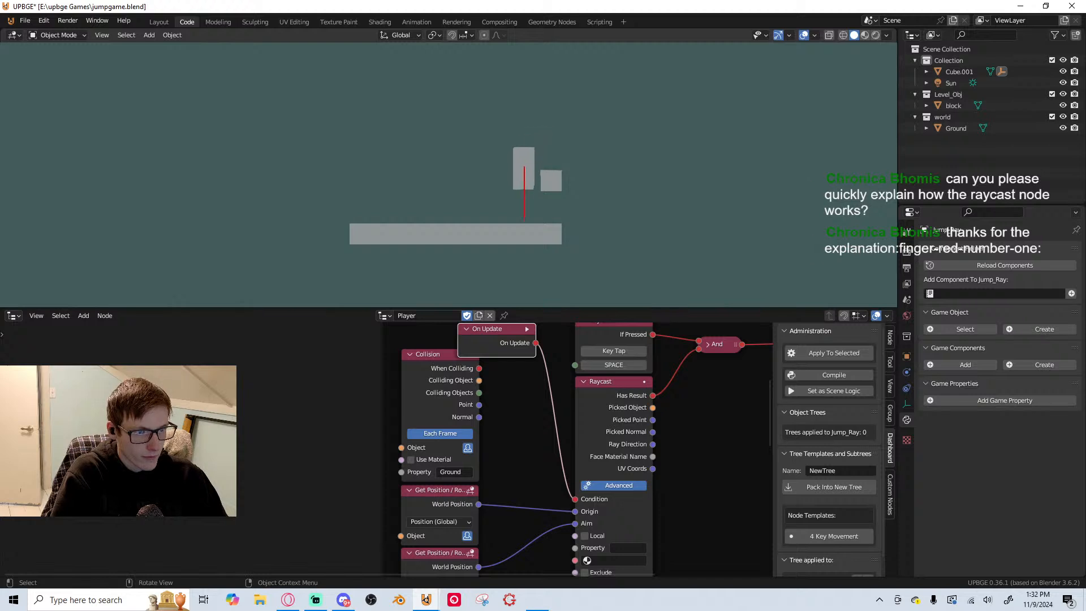
{"action": "key", "text": "space"}
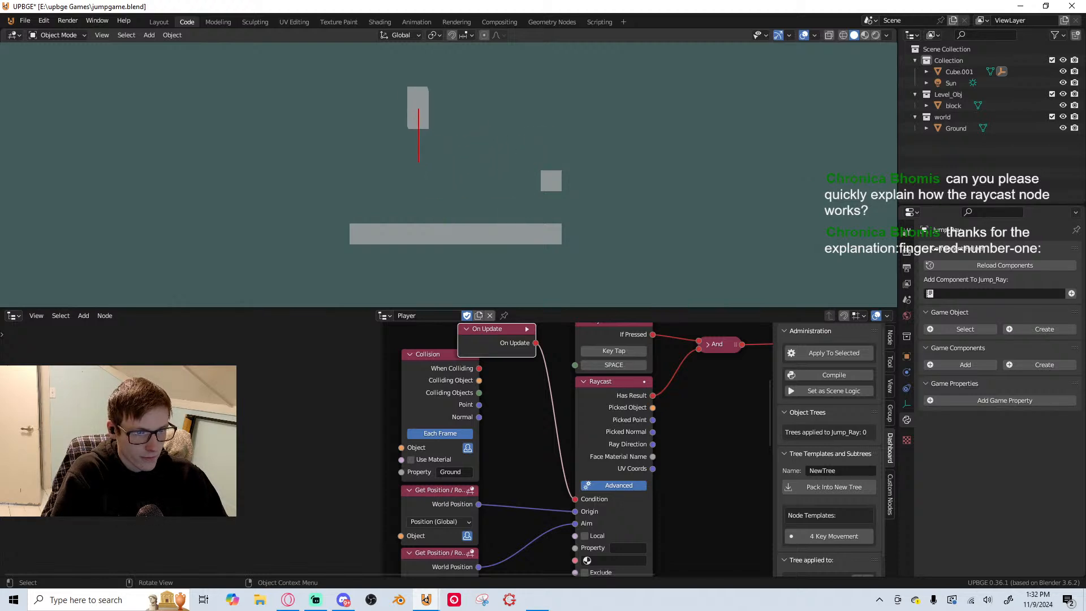
{"action": "key", "text": "d"}
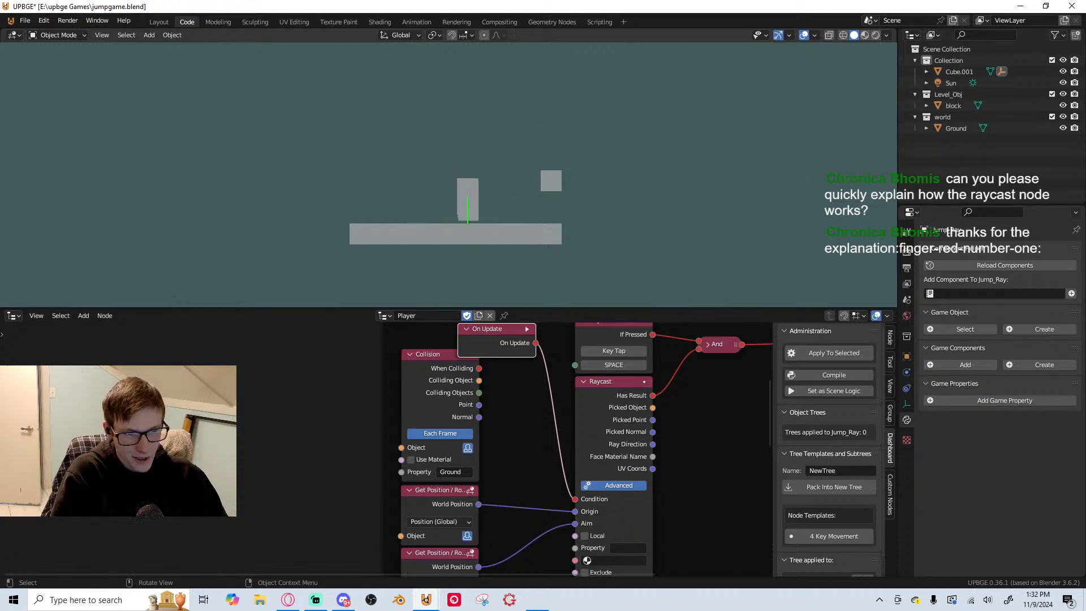
{"action": "key", "text": "a"}
{"action": "key", "text": "space"}
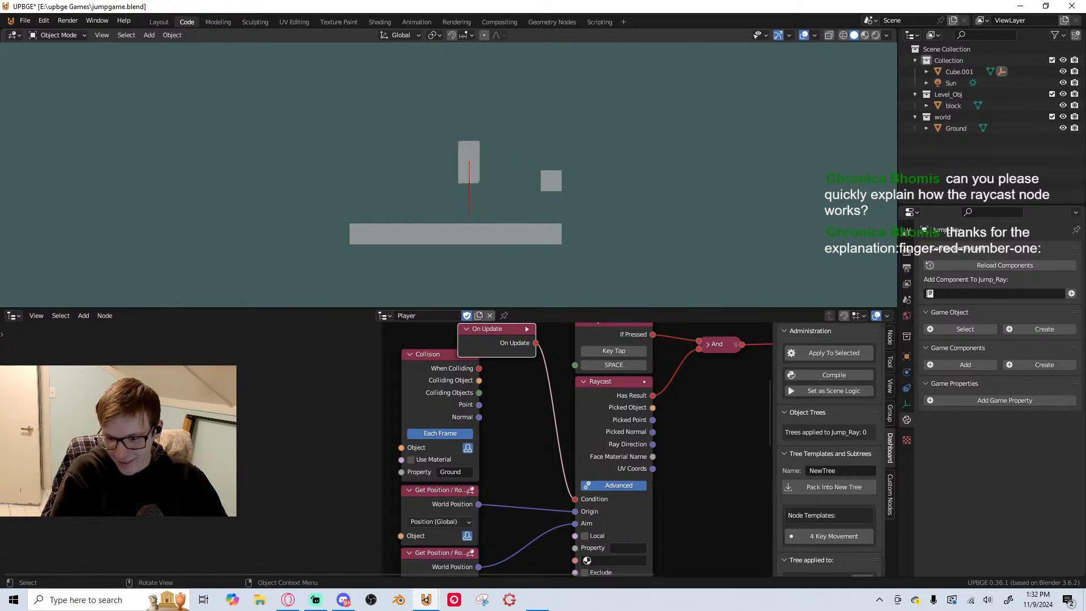
{"action": "key", "text": "d"}
{"action": "key", "text": "space"}
{"action": "key", "text": "space"}
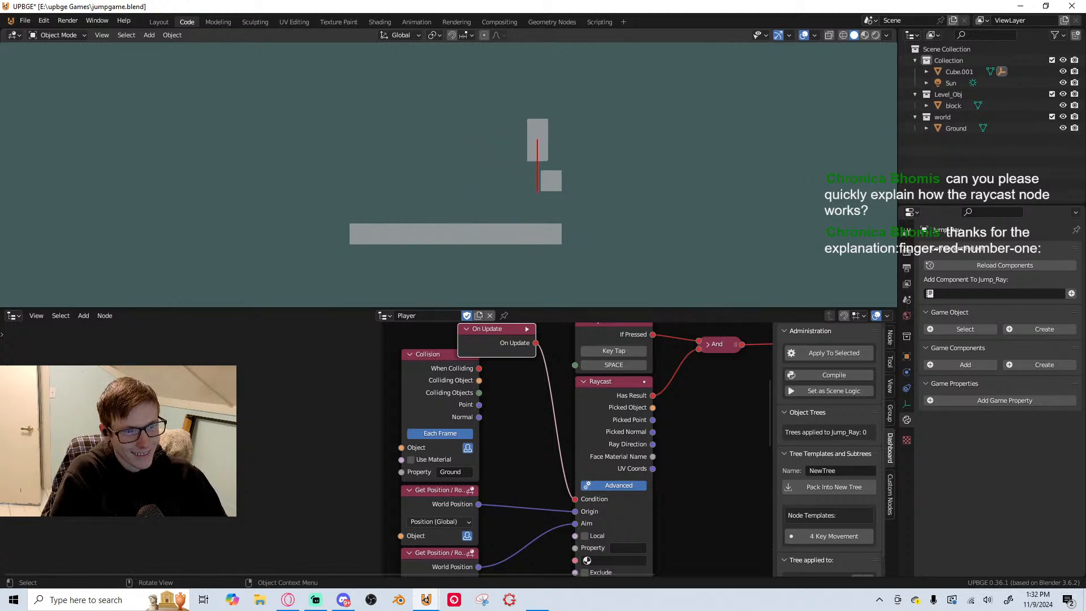
{"action": "key", "text": "Escape"}
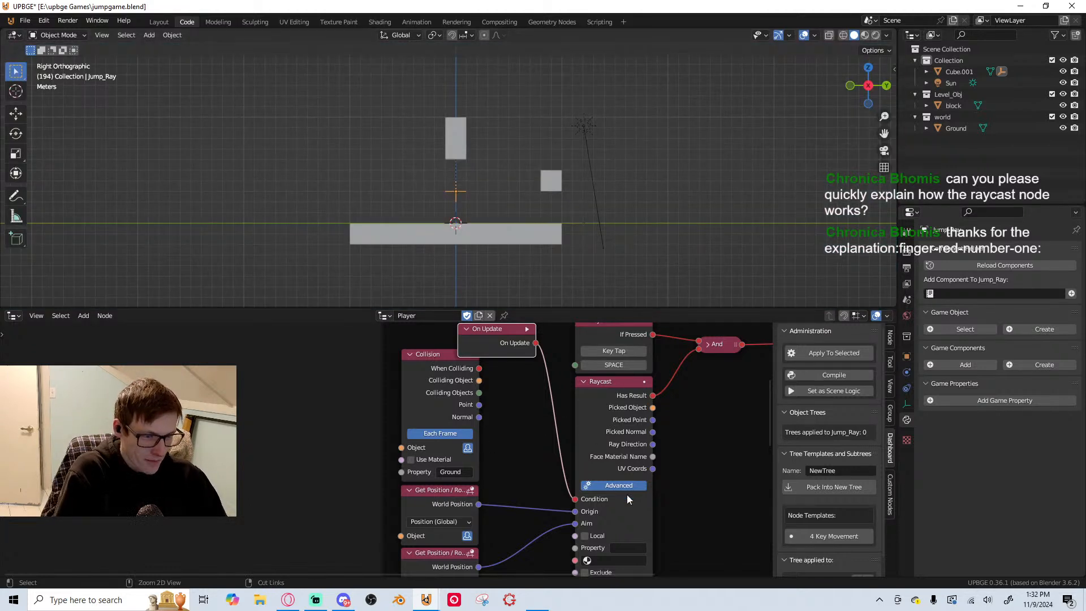
Delete the On Update node and reconnect the Collision node's When Colliding output to the Raycast node's Condition
{"action": "key", "text": "x"}
{"action": "left_click_drag", "start_coordinate": [479, 369], "coordinate": [575, 499]}
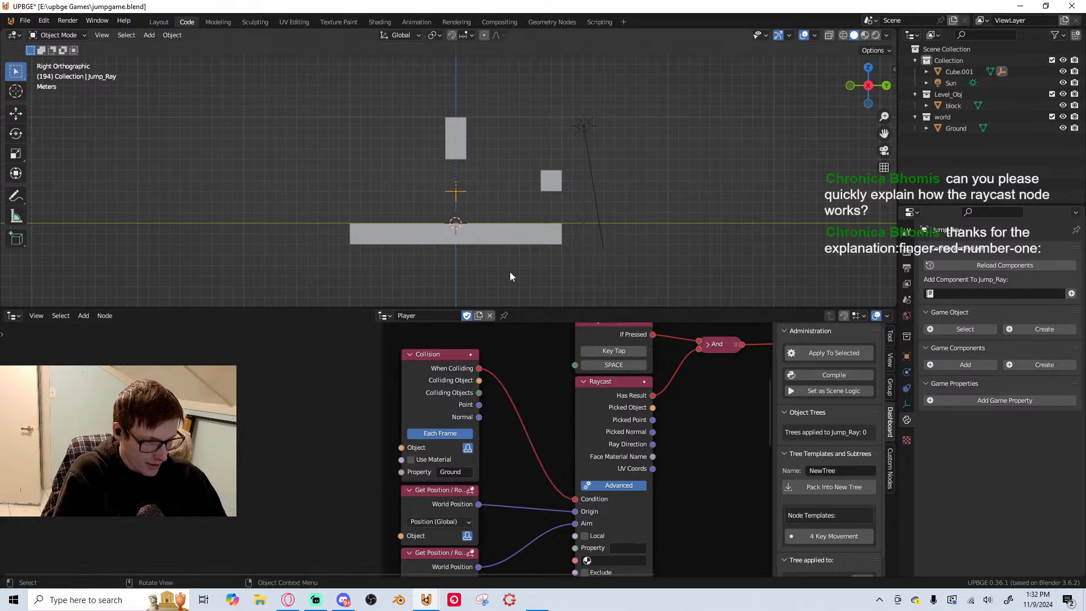
Move the Jump_Ray empty 2 m up along the global Z axis
{"action": "key", "text": "g"}
{"action": "key", "text": "z"}
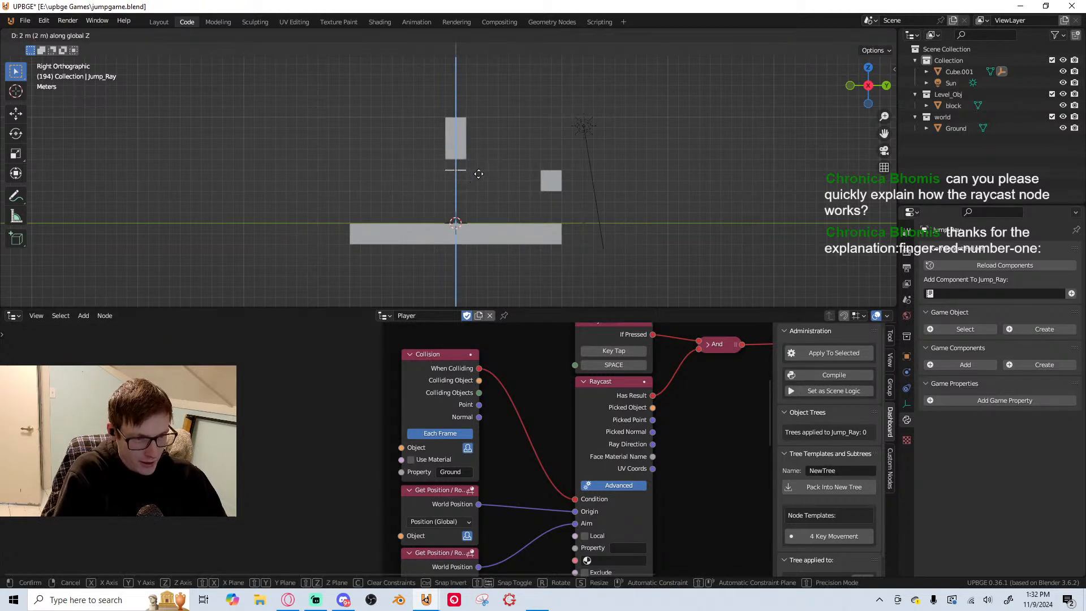
{"action": "left_click", "coordinate": [479, 173]}
Playtest jumping on and beside the block with the restored collision-triggered raycast, and stop the game
{"action": "key", "text": "p"}
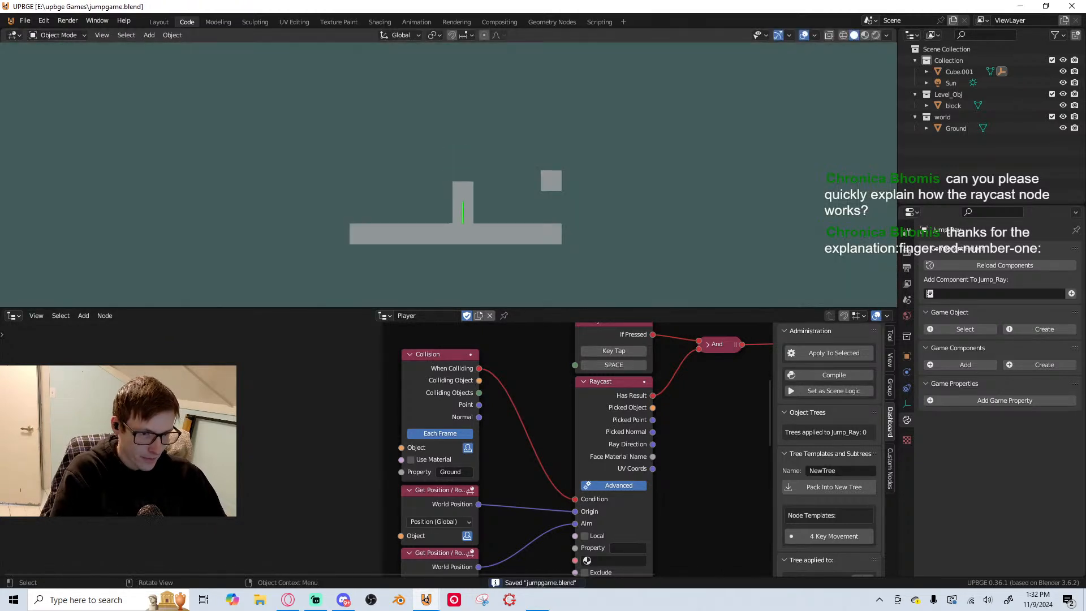
{"action": "key", "text": "d"}
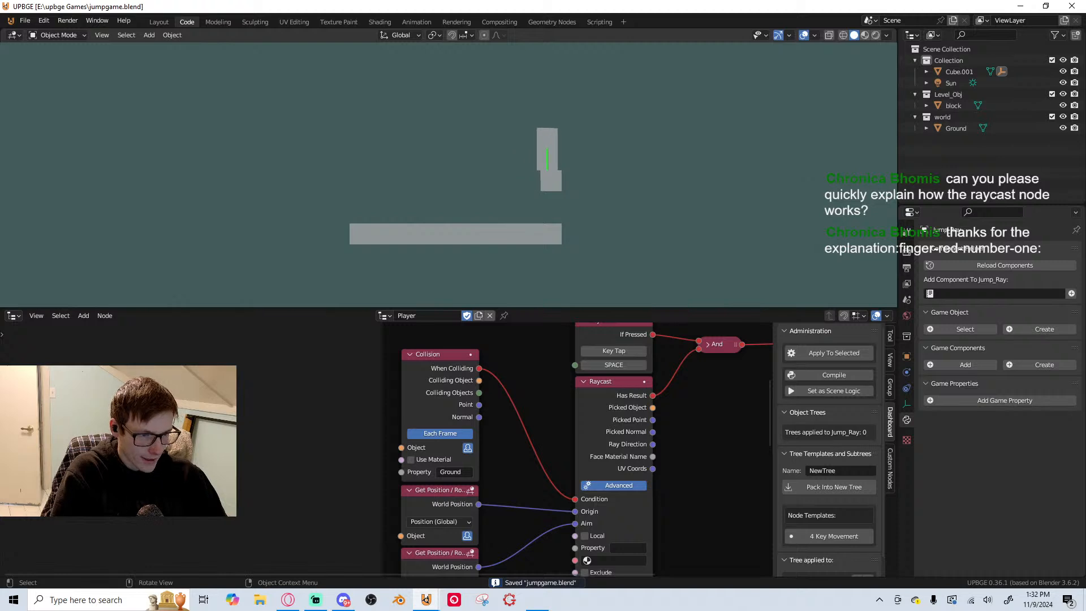
{"action": "key", "text": "a"}
{"action": "key", "text": "space"}
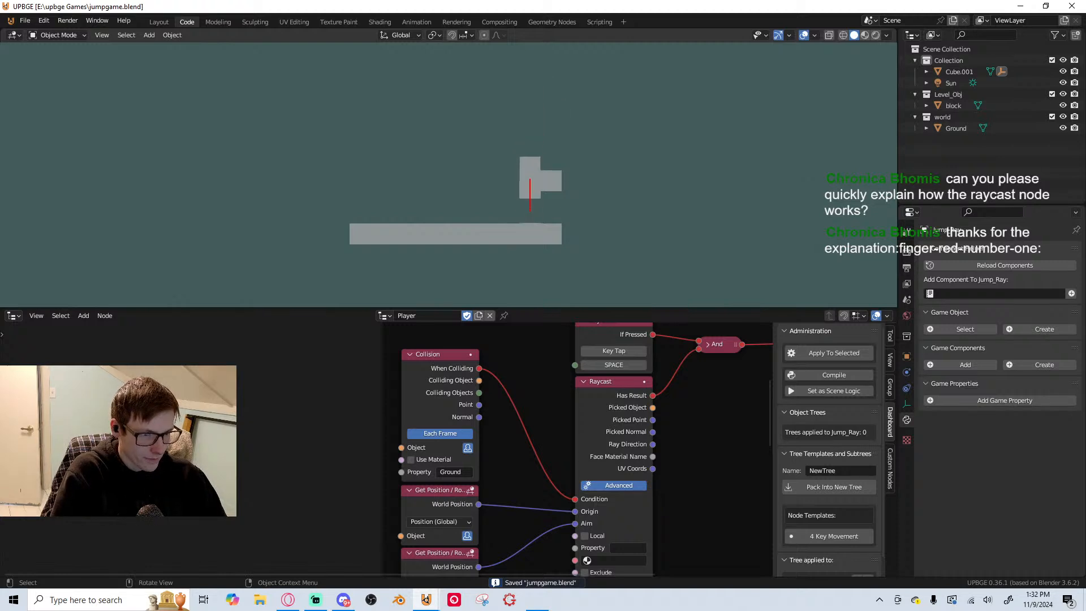
{"action": "key", "text": "a"}
{"action": "key", "text": "space"}
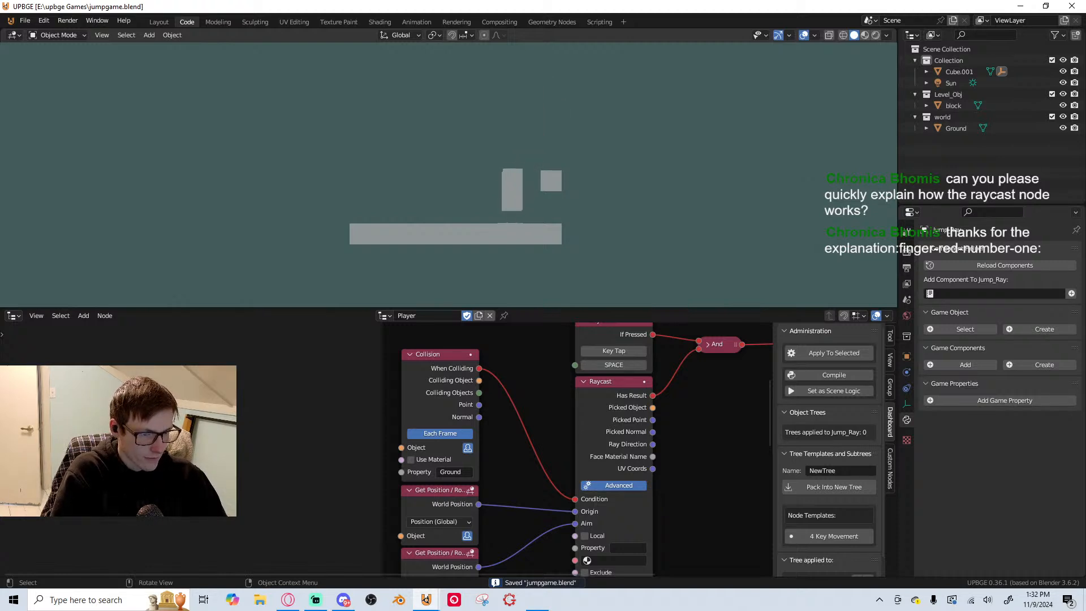
{"action": "key", "text": "d"}
{"action": "key", "text": "Escape"}
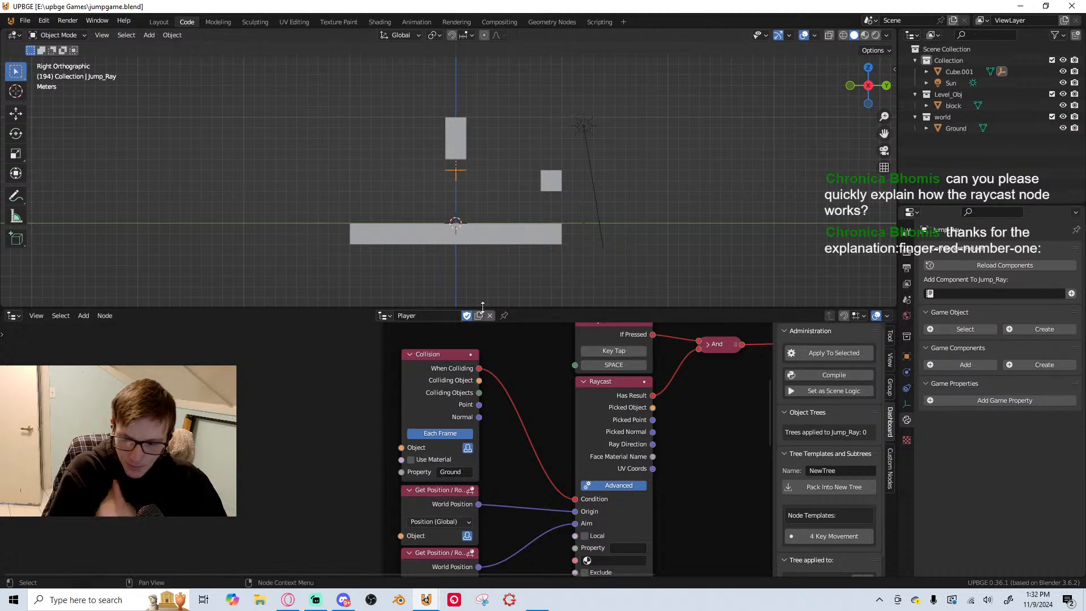
Save jumpgame.blend, and in the Shading workspace create a new material for the small floating block
{"action": "key", "text": "Home"}
{"action": "key", "text": "ctrl+s"}
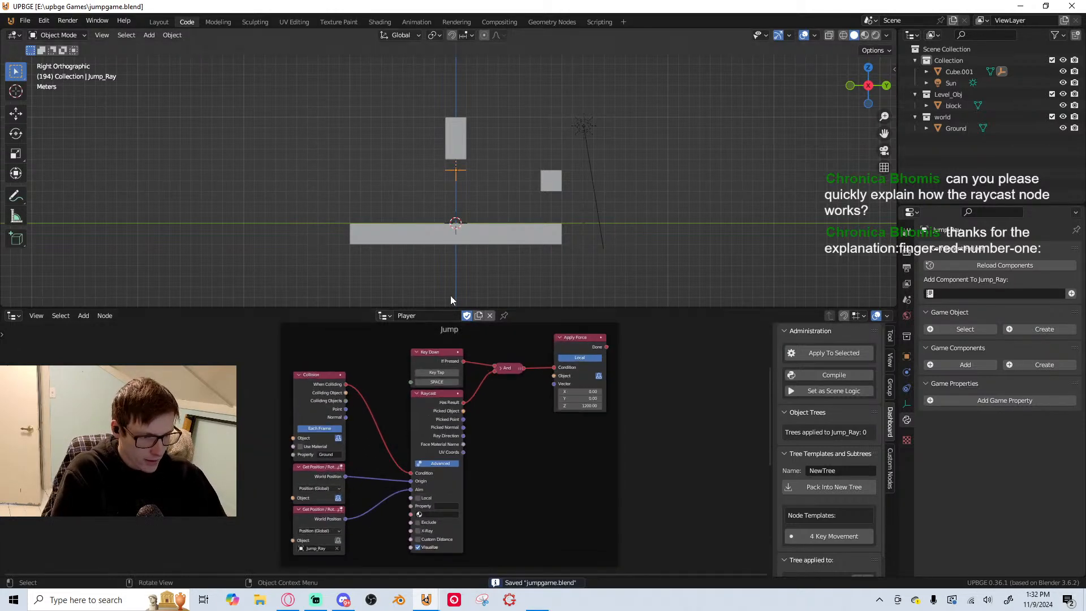
{"action": "left_click", "coordinate": [553, 176]}
{"action": "scroll", "coordinate": [548, 266], "scroll_direction": "up", "scroll_amount": 4}
{"action": "middle_click_drag", "start_coordinate": [549, 267], "coordinate": [474, 218], "text": "shift"}
{"action": "scroll", "coordinate": [482, 229], "scroll_direction": "down", "scroll_amount": 3}
{"action": "scroll", "coordinate": [488, 229], "scroll_direction": "up", "scroll_amount": 1}
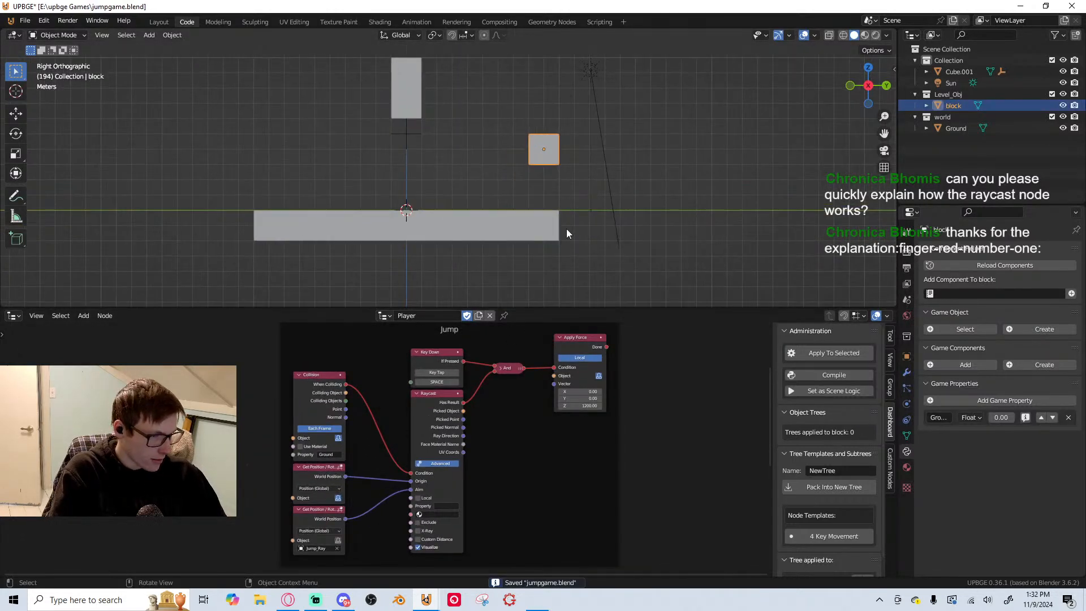
{"action": "left_click", "coordinate": [390, 23]}
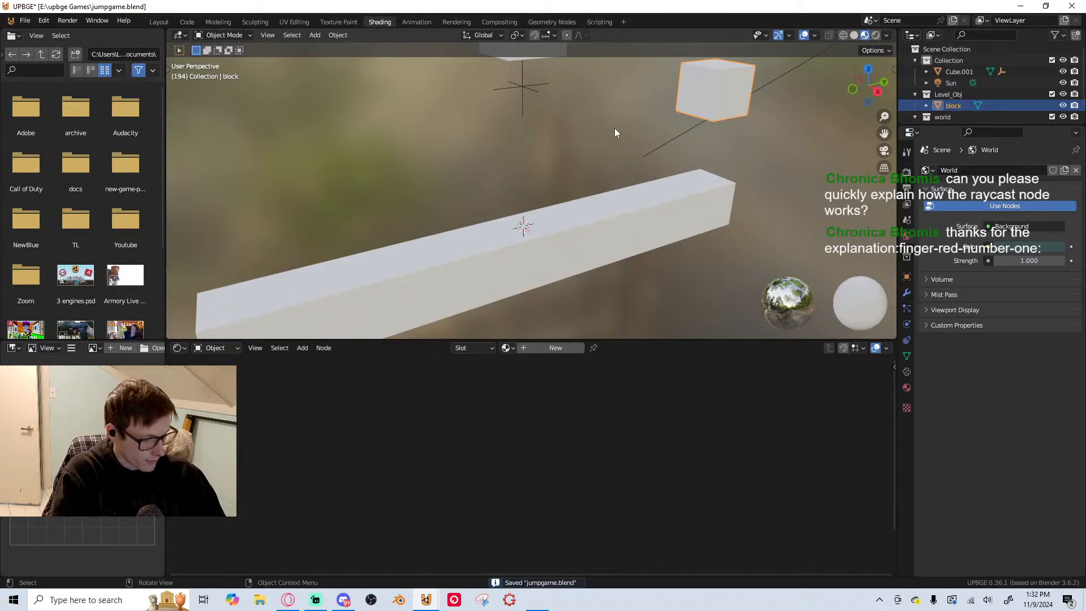
{"action": "key", "text": "KP_3"}
{"action": "scroll", "coordinate": [606, 172], "scroll_direction": "down", "scroll_amount": 2}
{"action": "middle_click_drag", "start_coordinate": [605, 176], "coordinate": [576, 187], "text": "shift"}
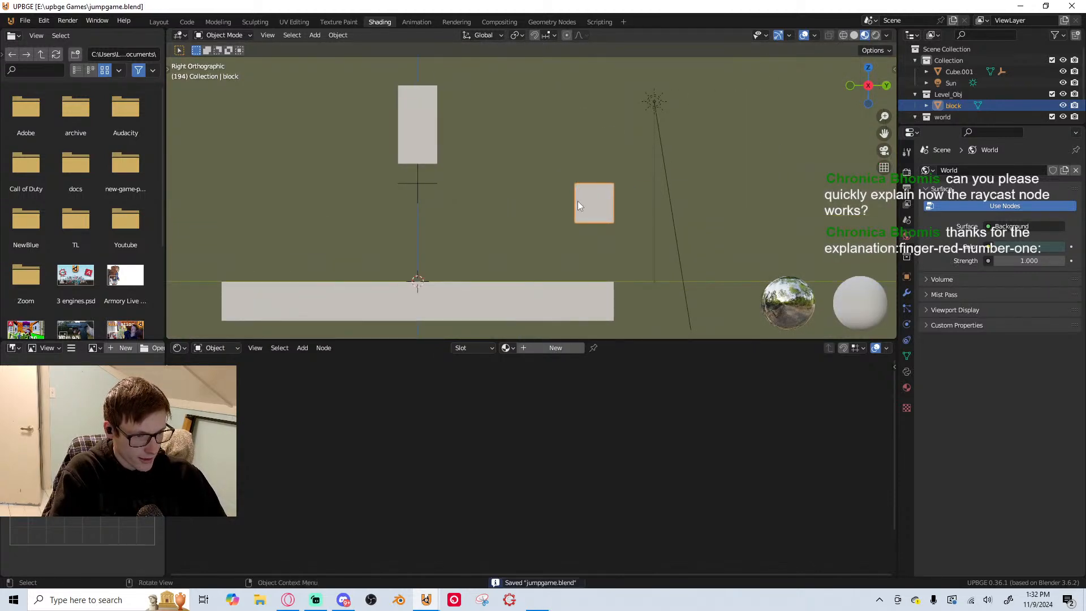
{"action": "left_click", "coordinate": [571, 356]}
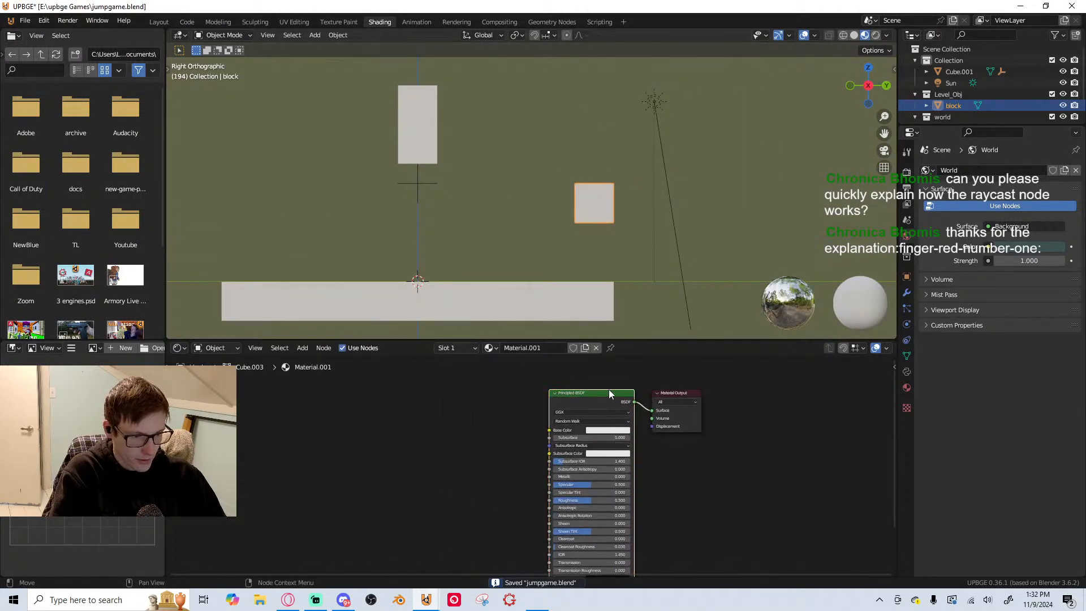
Add the Node Wrangler texture setup to the block's Principled BSDF and delete its Image Texture node, leaving Texture Coordinate and Mapping
{"action": "key", "text": "ctrl+t"}
{"action": "scroll", "coordinate": [521, 430], "scroll_direction": "up", "scroll_amount": 3}
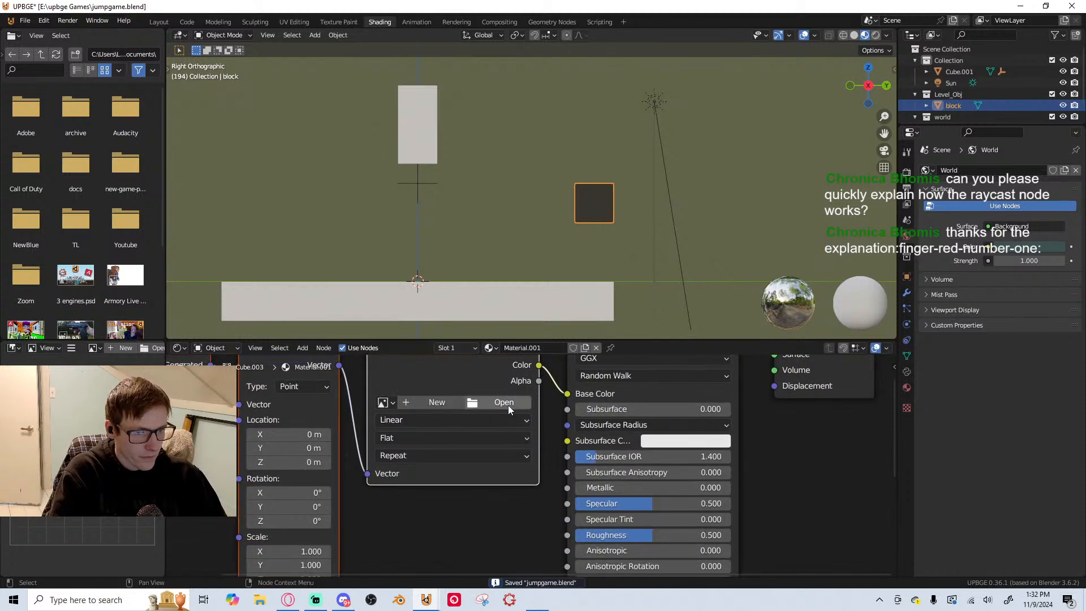
{"action": "scroll", "coordinate": [578, 424], "scroll_direction": "down", "scroll_amount": 2}
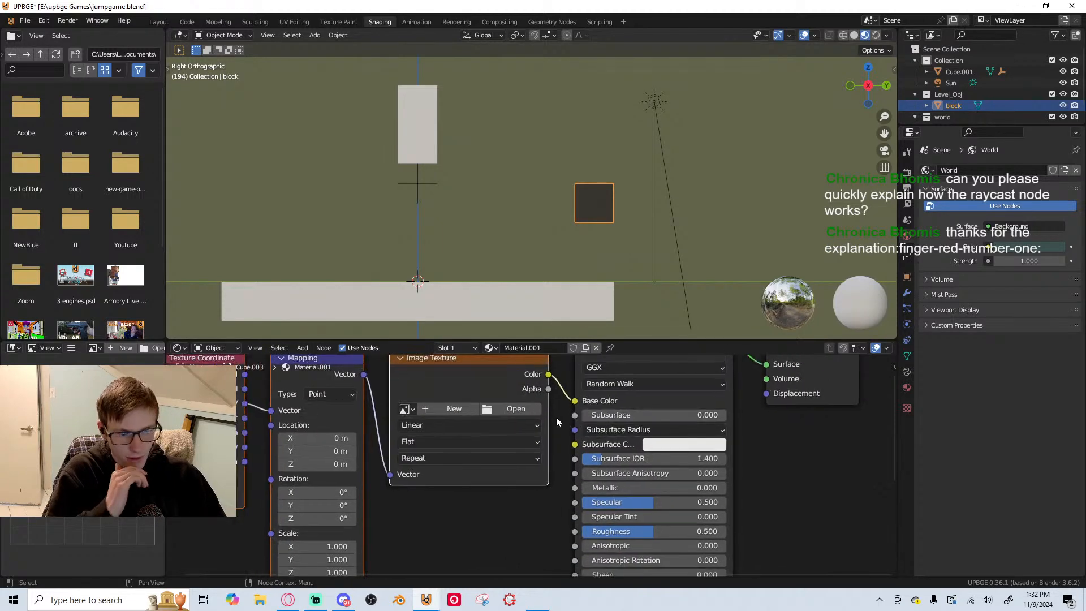
{"action": "middle_click_drag", "start_coordinate": [454, 372], "coordinate": [566, 393]}
{"action": "scroll", "coordinate": [566, 393], "scroll_direction": "up", "scroll_amount": 2}
{"action": "left_click", "coordinate": [565, 392]}
{"action": "key", "text": "x"}
{"action": "scroll", "coordinate": [303, 408], "scroll_direction": "down", "scroll_amount": 3}
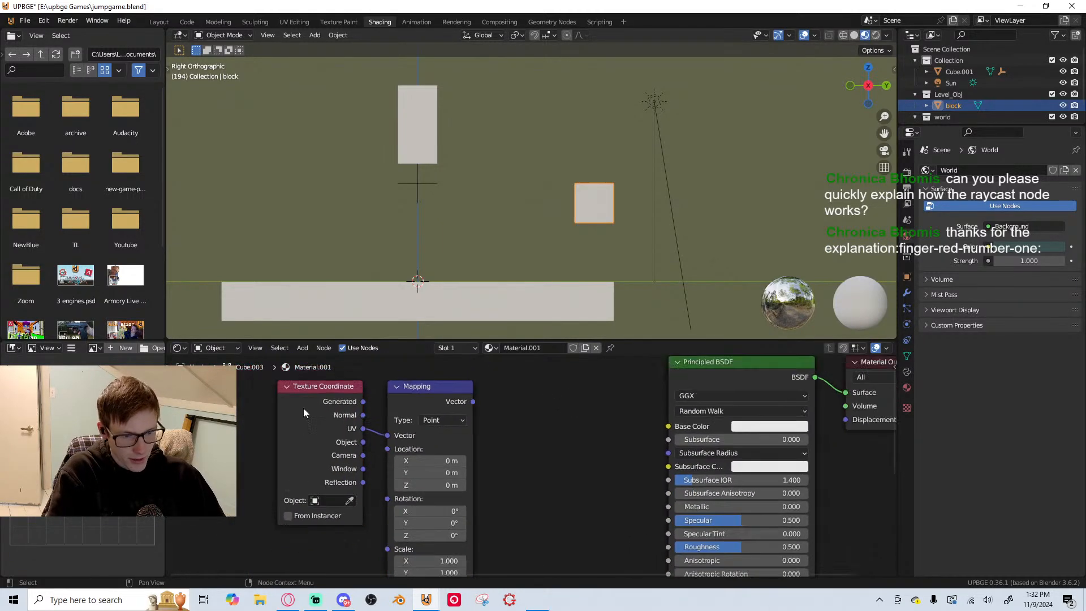
{"action": "left_click_drag", "start_coordinate": [258, 419], "coordinate": [433, 461]}
{"action": "key", "text": "g"}
{"action": "right_click", "coordinate": [294, 442]}
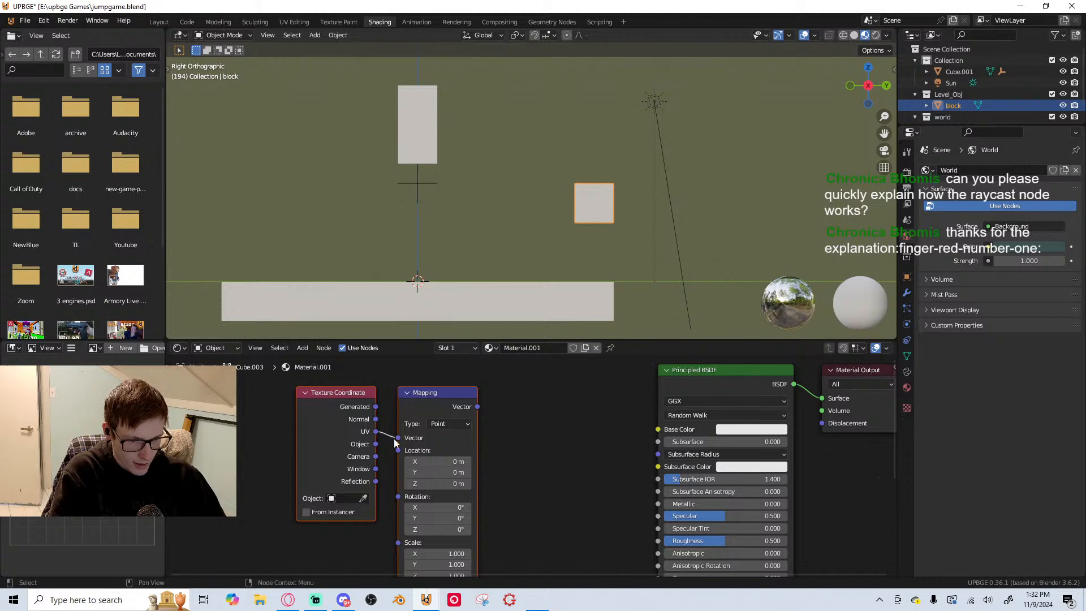
Add a Brick Texture node, feeding it the Mapping Vector output and linking its Color output to the Principled BSDF Base Color
{"action": "key", "text": "shift+a"}
{"action": "left_click", "coordinate": [526, 415]}
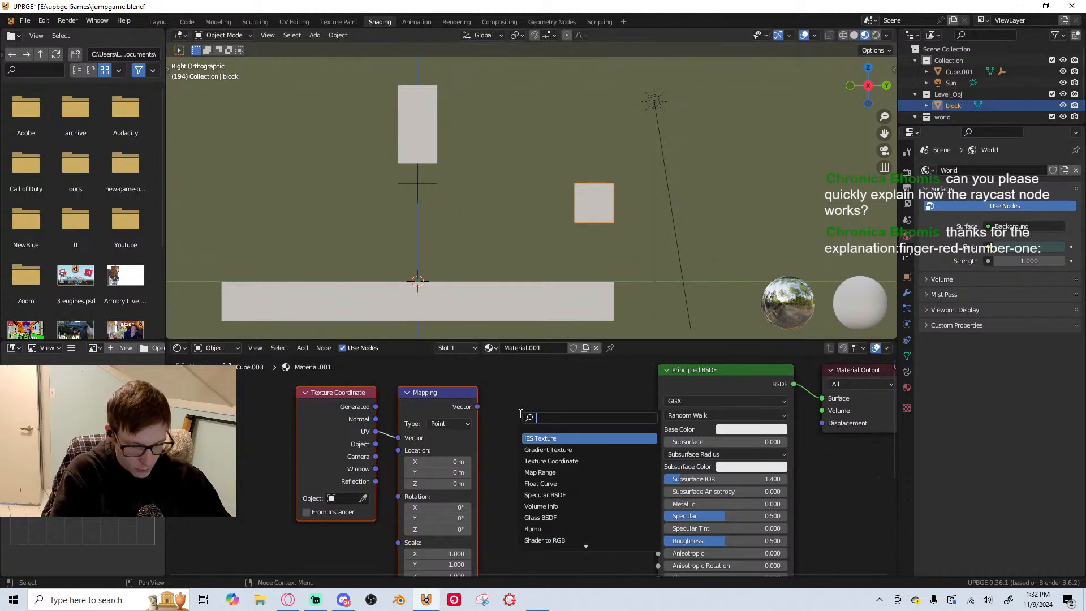
{"action": "type", "text": "br"}
{"action": "left_click", "coordinate": [533, 437]}
{"action": "left_click", "coordinate": [533, 437]}
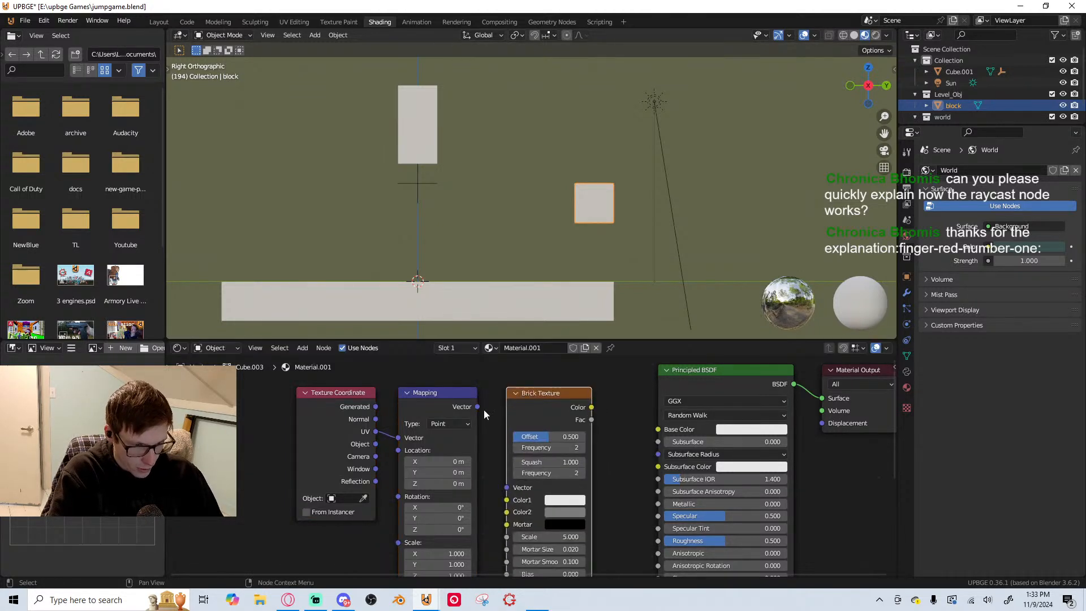
{"action": "left_click_drag", "start_coordinate": [477, 407], "coordinate": [507, 487]}
{"action": "left_click_drag", "start_coordinate": [592, 408], "coordinate": [658, 430]}
Set the Mapping node's Z rotation to 90° to turn the block's brick pattern
{"action": "middle_click_drag", "start_coordinate": [479, 517], "coordinate": [471, 453]}
{"action": "scroll", "coordinate": [536, 460], "scroll_direction": "up", "scroll_amount": 2}
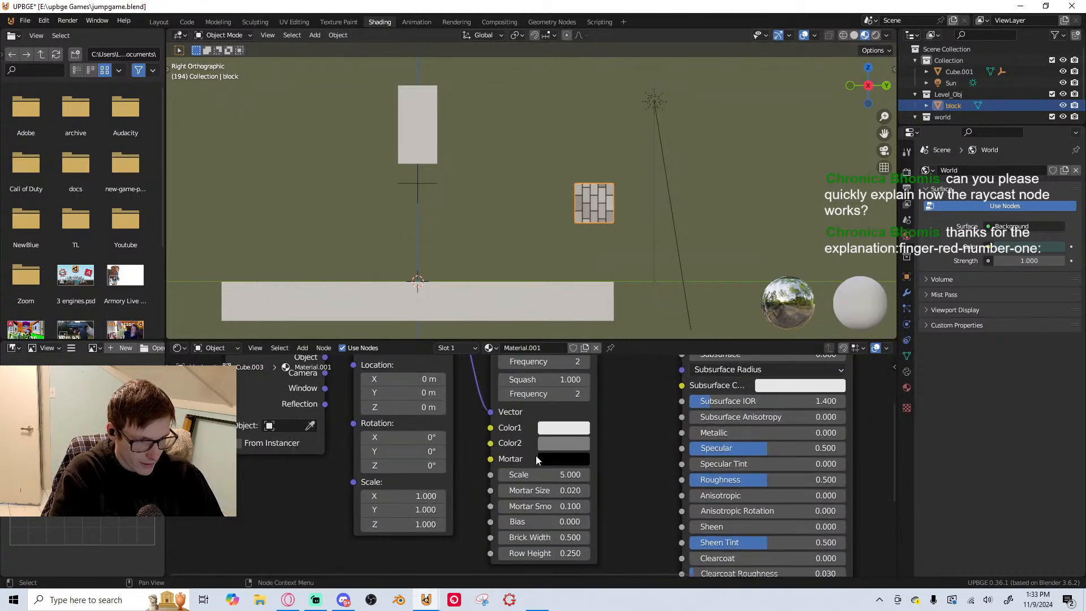
{"action": "scroll", "coordinate": [437, 524], "scroll_direction": "down", "scroll_amount": 1}
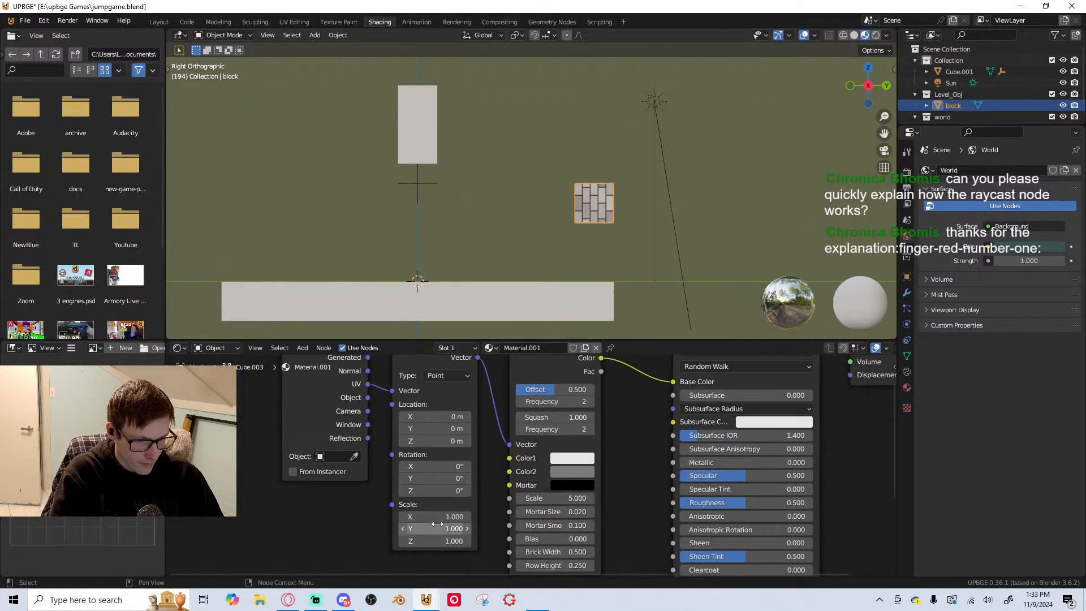
{"action": "mouse_move", "coordinate": [424, 479]}
{"action": "left_mouse_down"}
{"action": "mouse_move", "coordinate": [435, 479]}
{"action": "mouse_move", "coordinate": [430, 490]}
{"action": "left_mouse_up"}
{"action": "right_click", "coordinate": [419, 478]}
{"action": "right_click", "coordinate": [418, 490]}
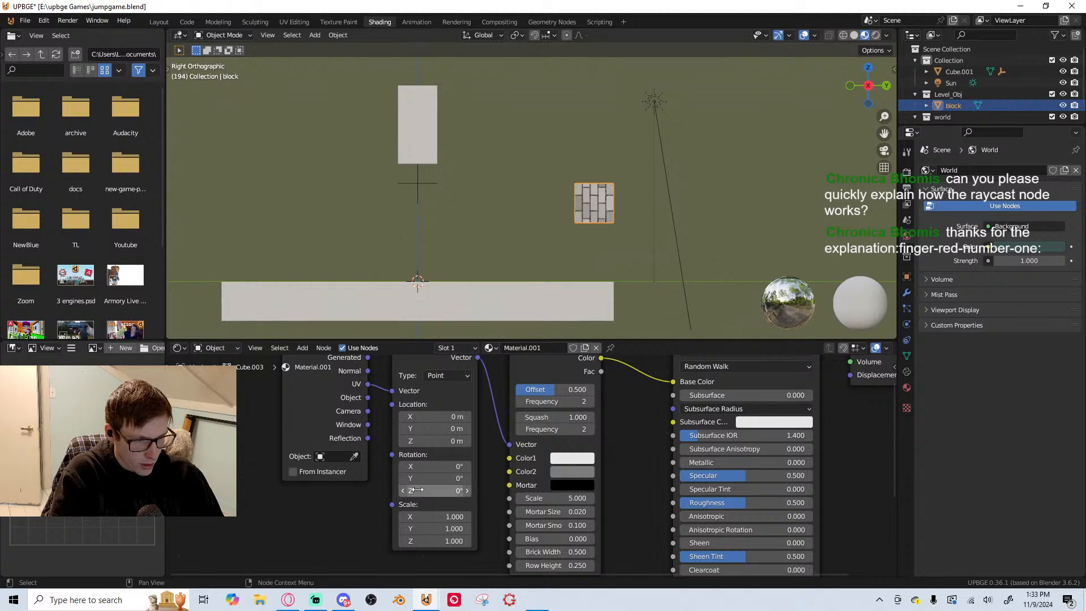
{"action": "key", "text": "Return"}
{"action": "scroll", "coordinate": [577, 325], "scroll_direction": "up", "scroll_amount": 4}
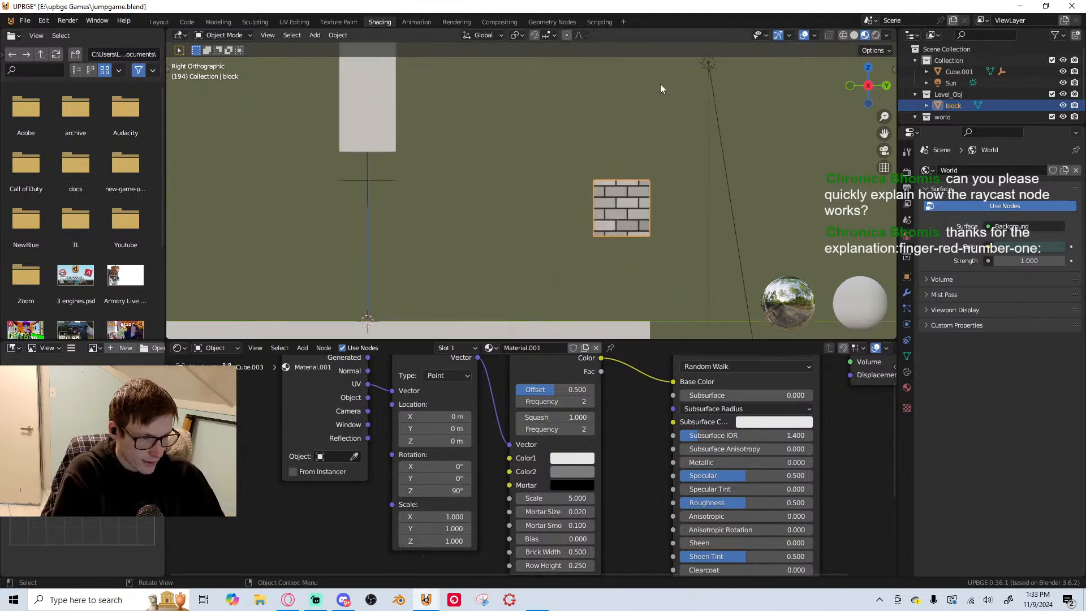
Set the Brick Texture's Scale to 4
{"action": "middle_click_drag", "start_coordinate": [547, 451], "coordinate": [478, 399]}
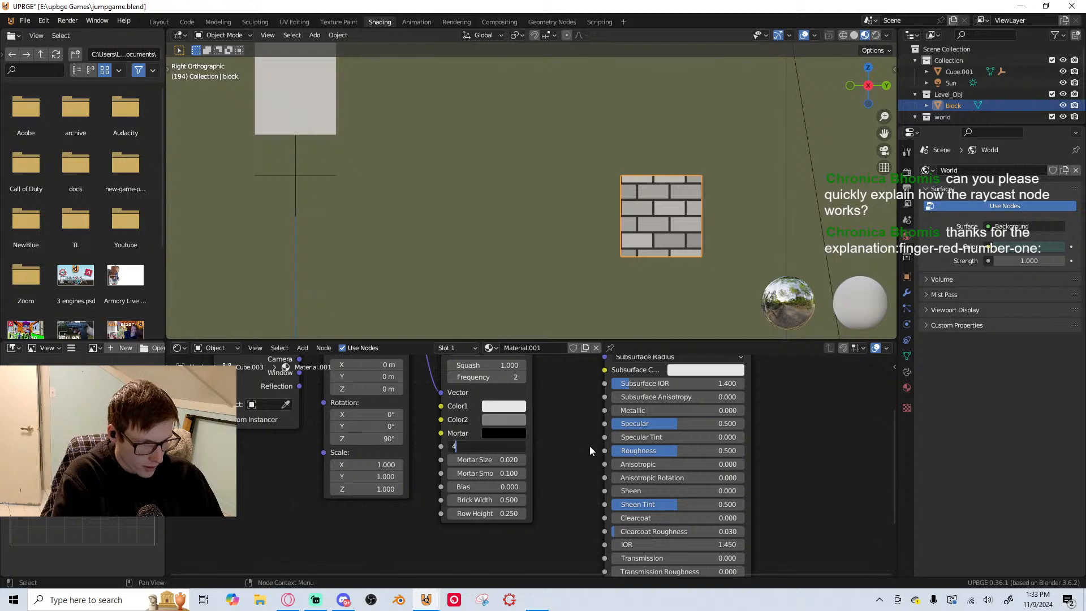
{"action": "type", "text": "4"}
{"action": "key", "text": "Return"}
{"action": "scroll", "coordinate": [703, 218], "scroll_direction": "down", "scroll_amount": 2}
{"action": "scroll", "coordinate": [707, 229], "scroll_direction": "up", "scroll_amount": 2}
{"action": "scroll", "coordinate": [601, 475], "scroll_direction": "down", "scroll_amount": 1}
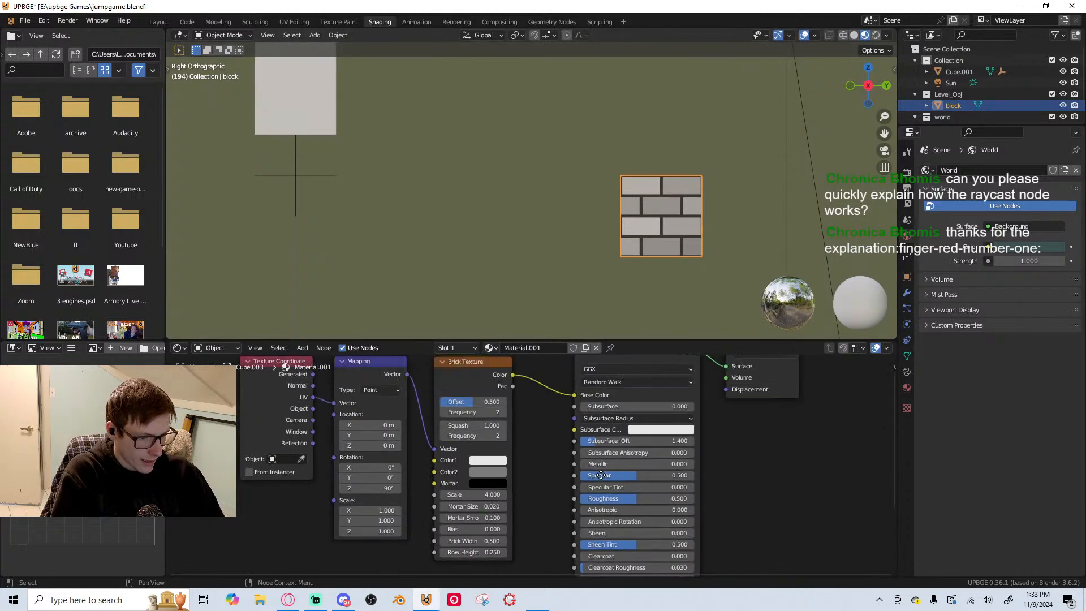
Set the Brick Texture's Color1 to orange and Color2 to a dark reddish brown, keeping Mortar black
{"action": "middle_click_drag", "start_coordinate": [601, 475], "coordinate": [579, 523]}
{"action": "left_click", "coordinate": [466, 508]}
{"action": "left_click_drag", "start_coordinate": [486, 405], "coordinate": [486, 425]}
{"action": "left_click", "coordinate": [465, 520]}
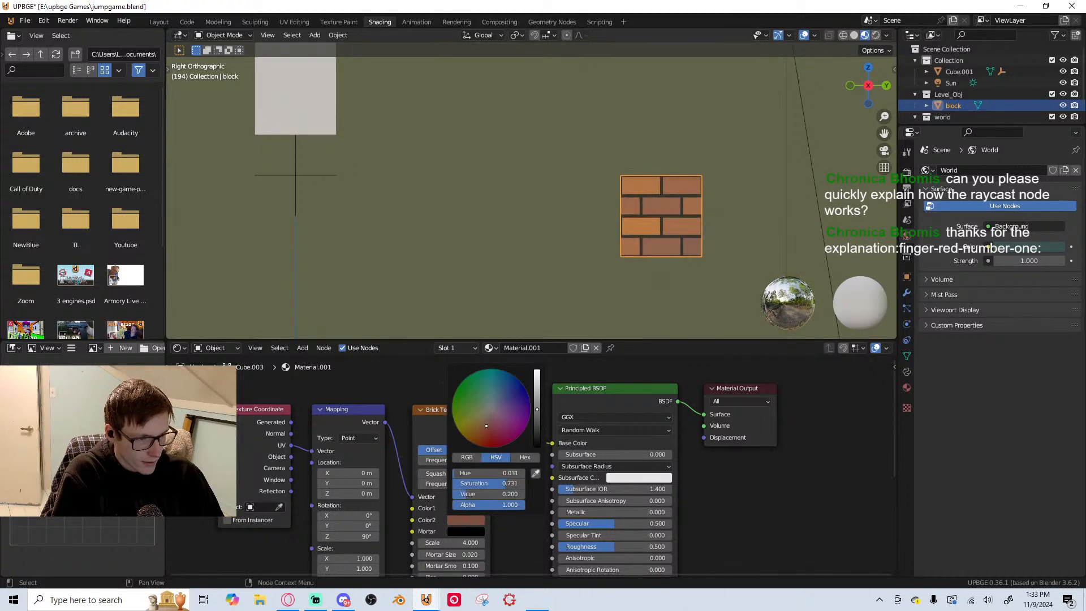
{"action": "left_click", "coordinate": [466, 532]}
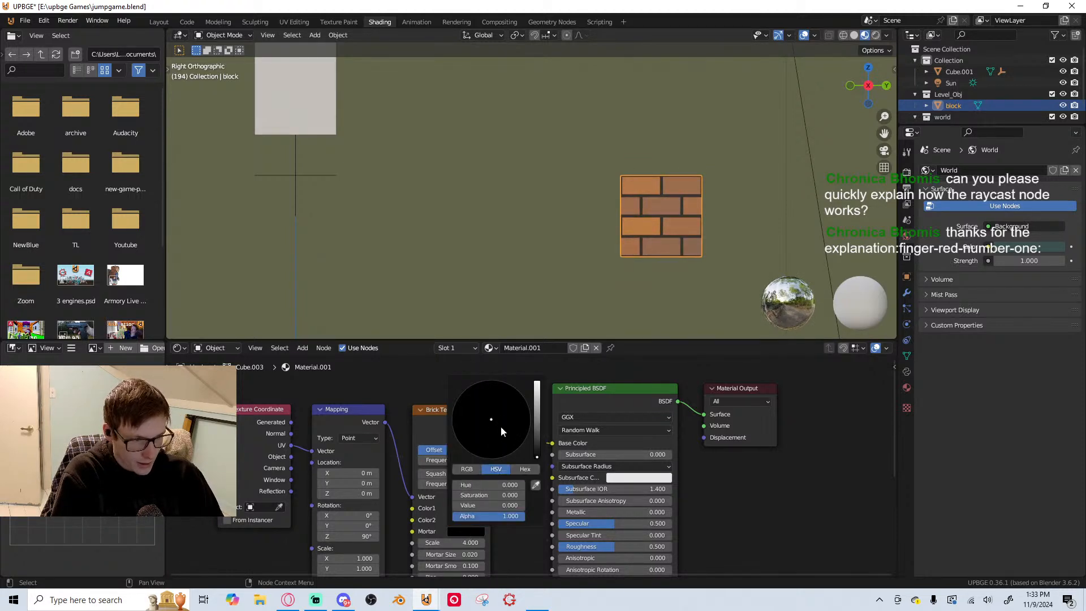
{"action": "left_click_drag", "start_coordinate": [537, 416], "coordinate": [537, 458]}
Inspect the brick block, switch the viewport to rendered shading and save jumpgame.blend
{"action": "scroll", "coordinate": [498, 460], "scroll_direction": "up", "scroll_amount": 1}
{"action": "scroll", "coordinate": [461, 486], "scroll_direction": "up", "scroll_amount": 2}
{"action": "scroll", "coordinate": [583, 291], "scroll_direction": "up", "scroll_amount": 1}
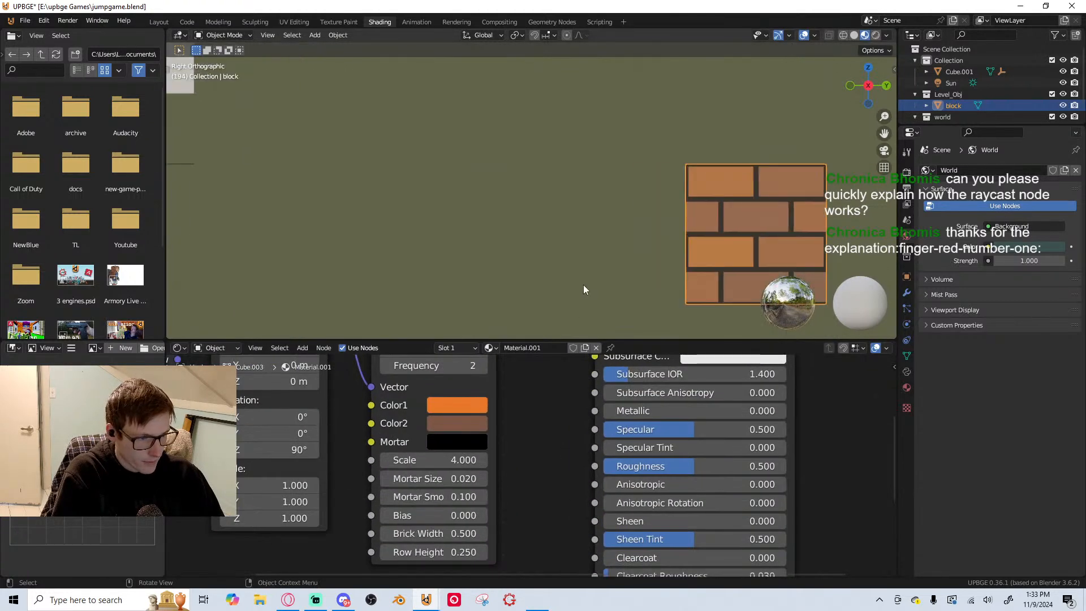
{"action": "scroll", "coordinate": [710, 252], "scroll_direction": "up", "scroll_amount": 4}
{"action": "scroll", "coordinate": [616, 212], "scroll_direction": "down", "scroll_amount": 1}
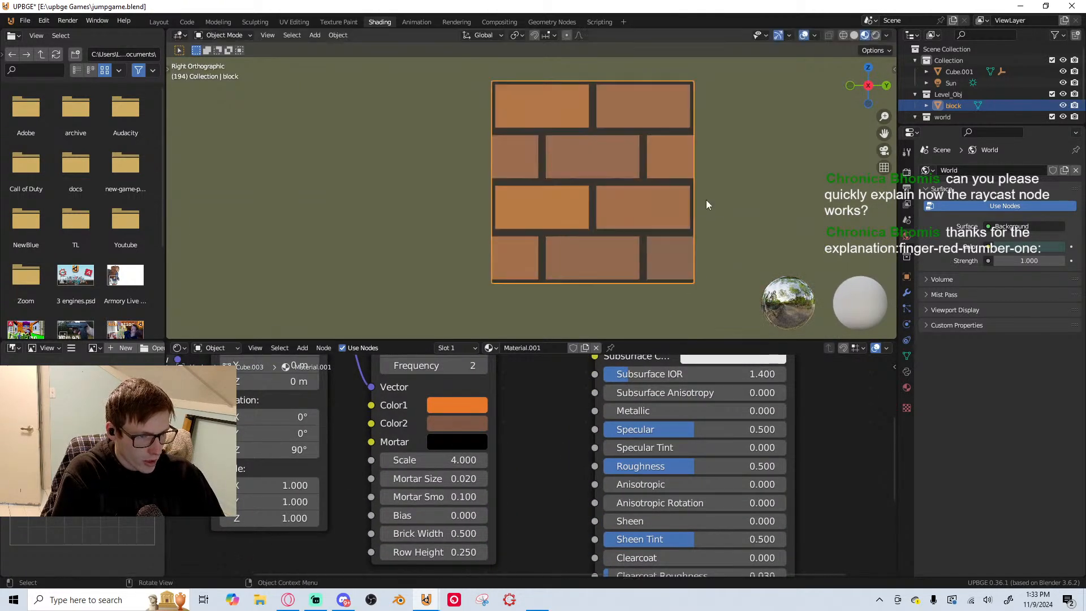
{"action": "scroll", "coordinate": [545, 286], "scroll_direction": "down", "scroll_amount": 10}
{"action": "scroll", "coordinate": [554, 268], "scroll_direction": "up", "scroll_amount": 4}
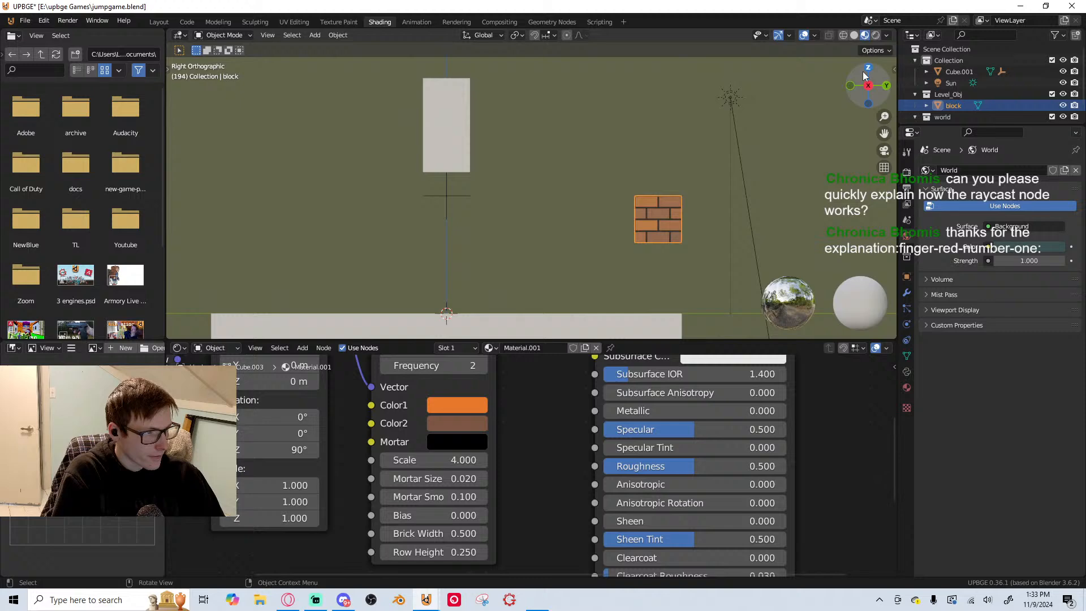
{"action": "left_click", "coordinate": [876, 35]}
{"action": "scroll", "coordinate": [711, 214], "scroll_direction": "up", "scroll_amount": 2}
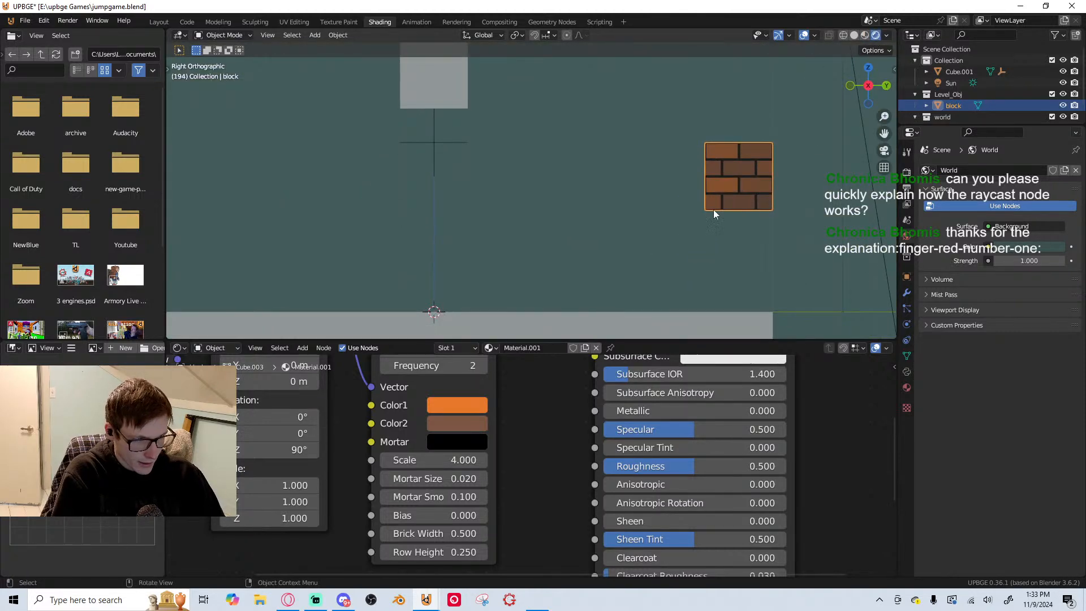
{"action": "scroll", "coordinate": [700, 233], "scroll_direction": "down", "scroll_amount": 3}
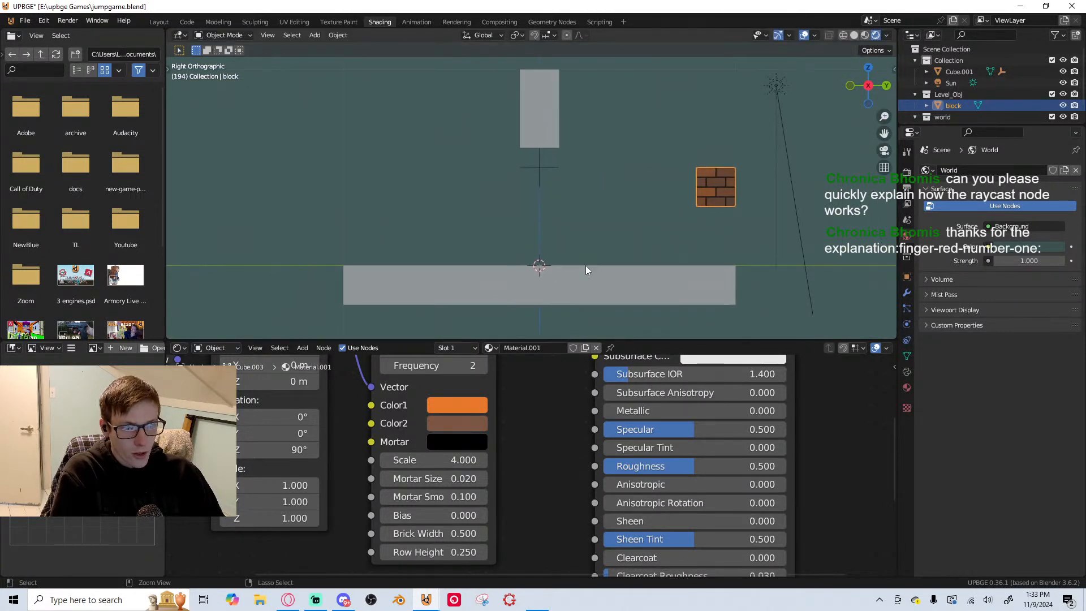
{"action": "key", "text": "ctrl+s"}
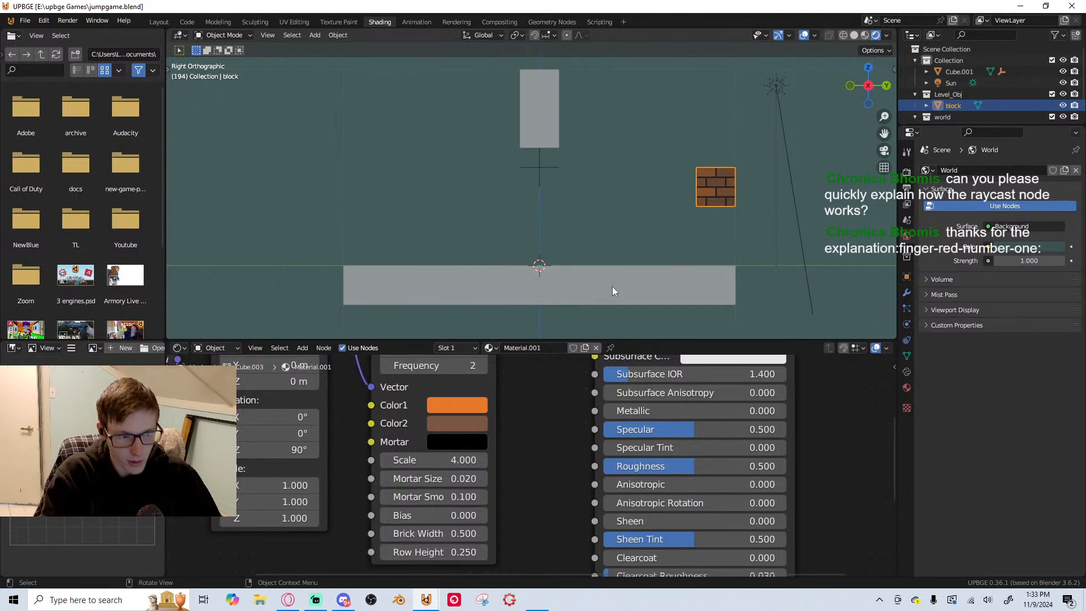
Add a camera to the scene and align it to the current right orthographic view
{"action": "key", "text": "shift+a"}
{"action": "left_click", "coordinate": [571, 390]}
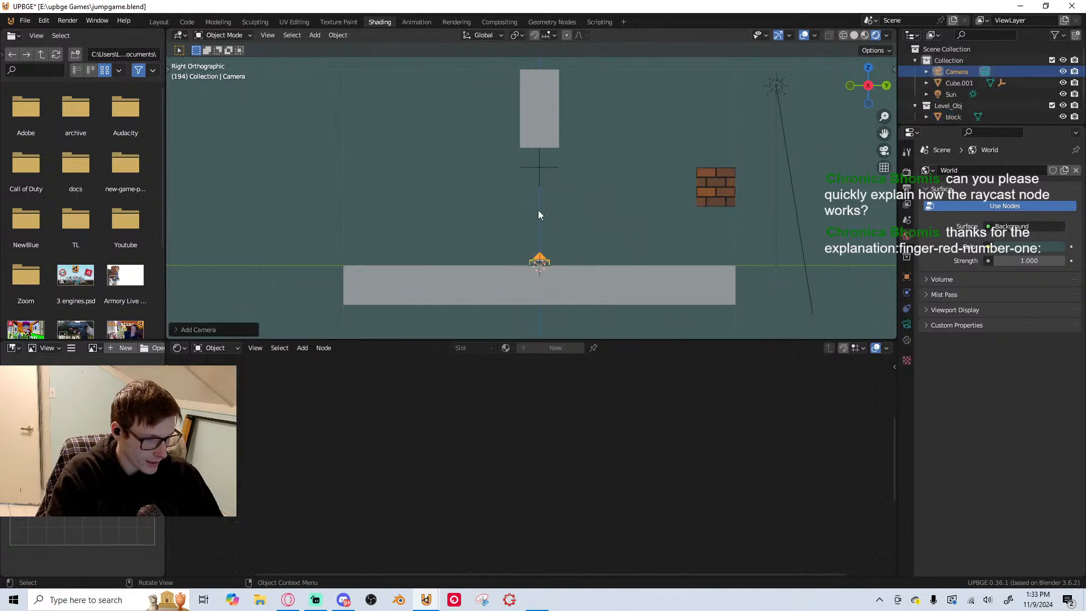
{"action": "key", "text": "ctrl+KP_0"}
Pull the camera back along its local Z axis and raise it so the player, block and ground fit in the frame
{"action": "key", "text": "g"}
{"action": "key", "text": "z"}
{"action": "key", "text": "z"}
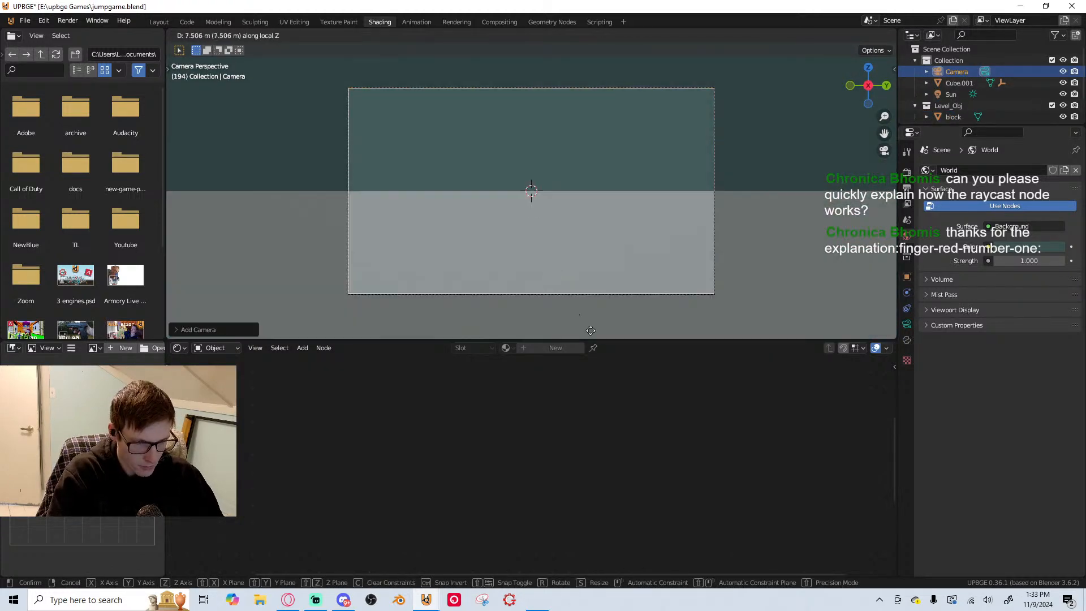
{"action": "left_click", "coordinate": [619, 200]}
{"action": "key", "text": "g"}
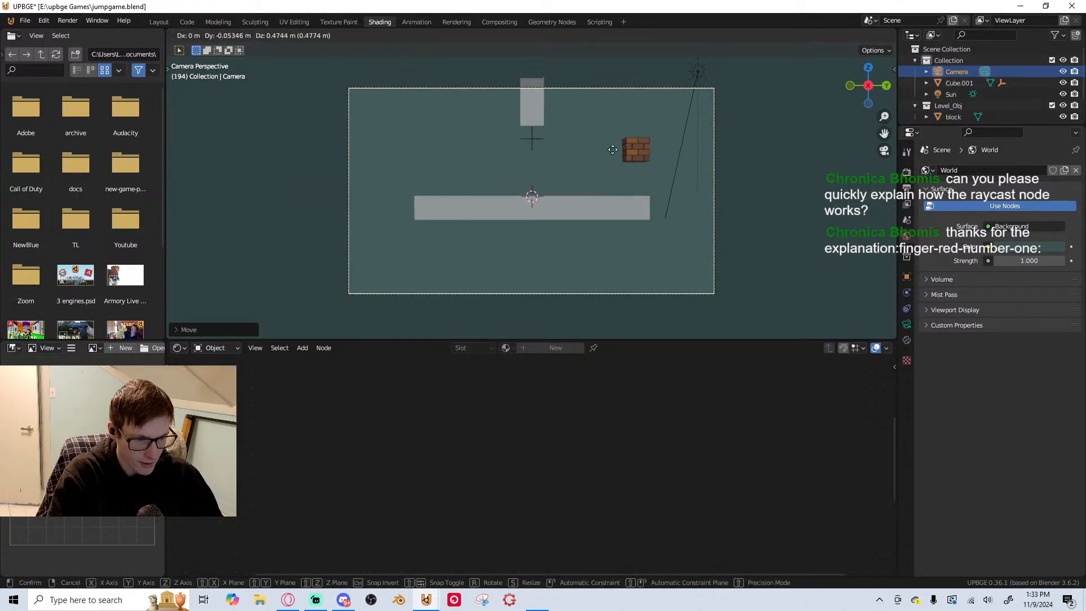
{"action": "key", "text": "z"}
{"action": "left_click", "coordinate": [674, 225]}
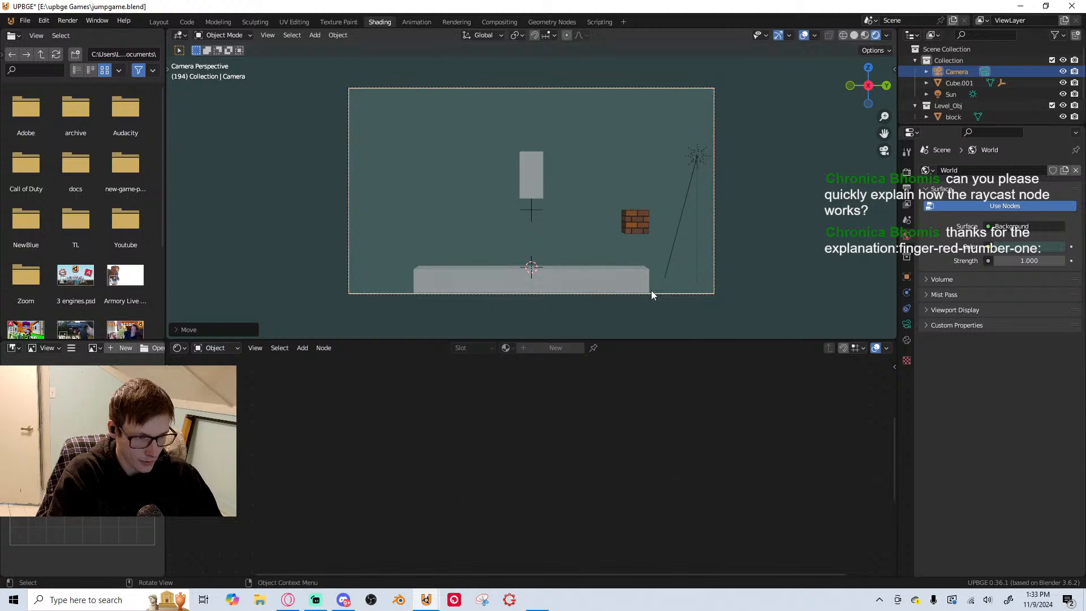
Set the camera's focal length to 30 mm in its lens settings
{"action": "left_click_drag", "start_coordinate": [899, 306], "coordinate": [903, 306]}
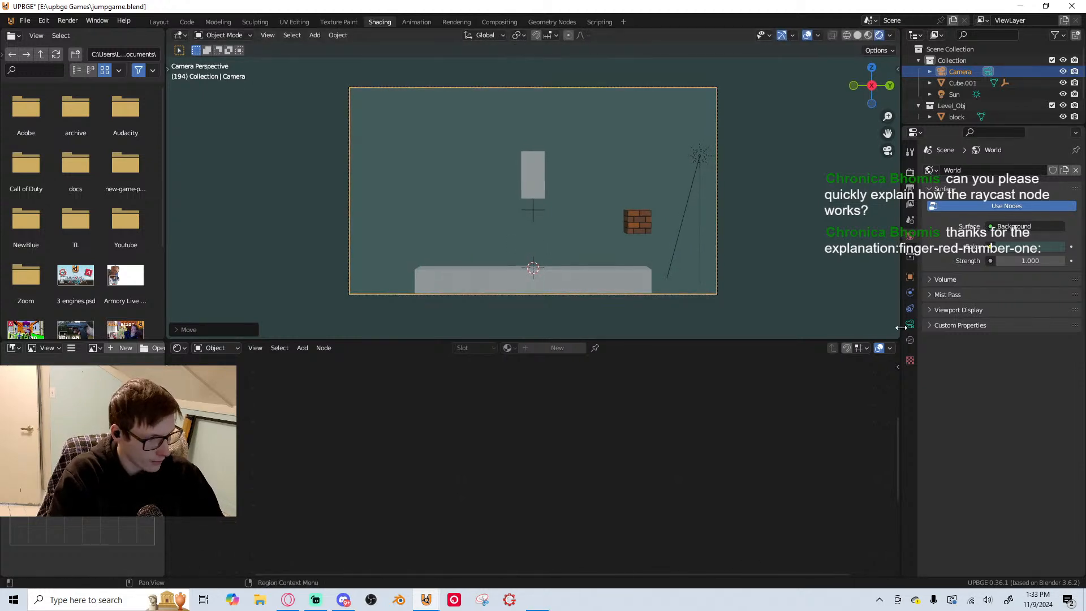
{"action": "left_click", "coordinate": [909, 324]}
{"action": "type", "text": "3"}
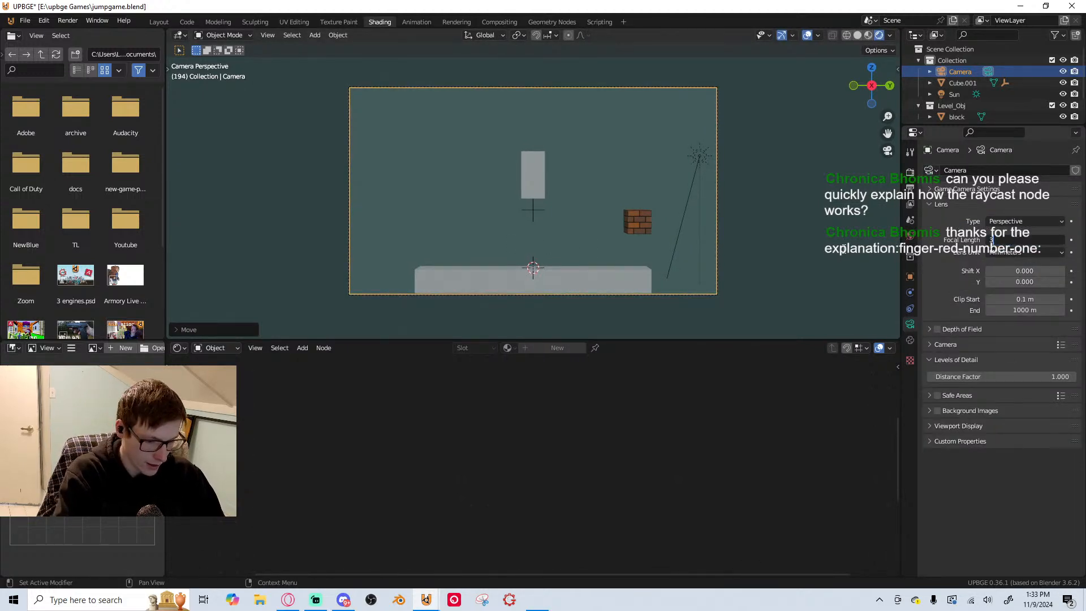
{"action": "type", "text": "0"}
{"action": "key", "text": "Return"}
Raise the camera along the global Z axis so the ground sits low in the camera frame
{"action": "key", "text": "g"}
{"action": "key", "text": "z"}
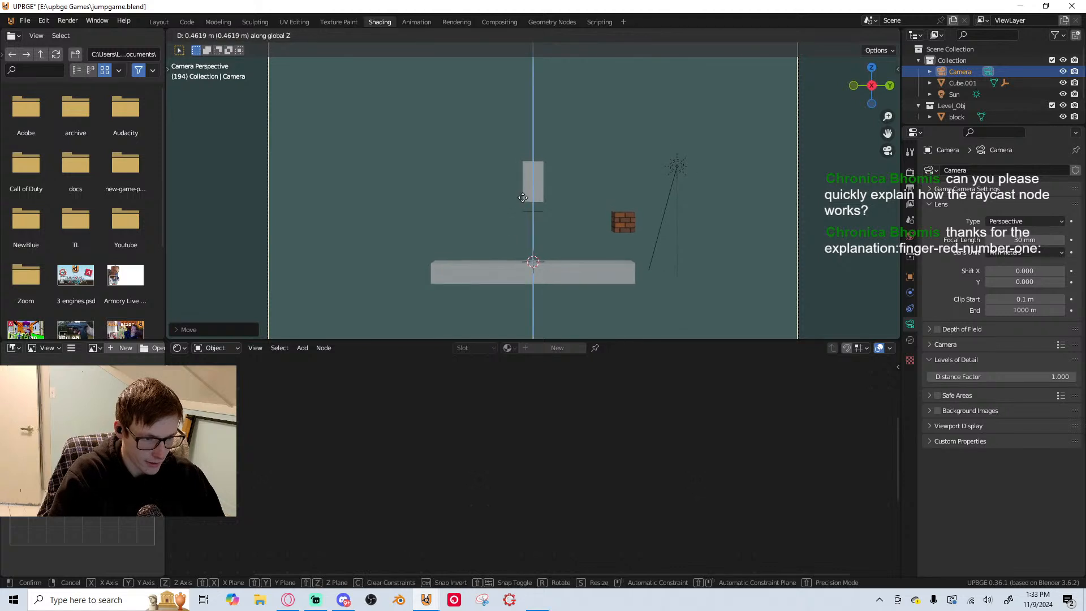
{"action": "left_click", "coordinate": [547, 212]}
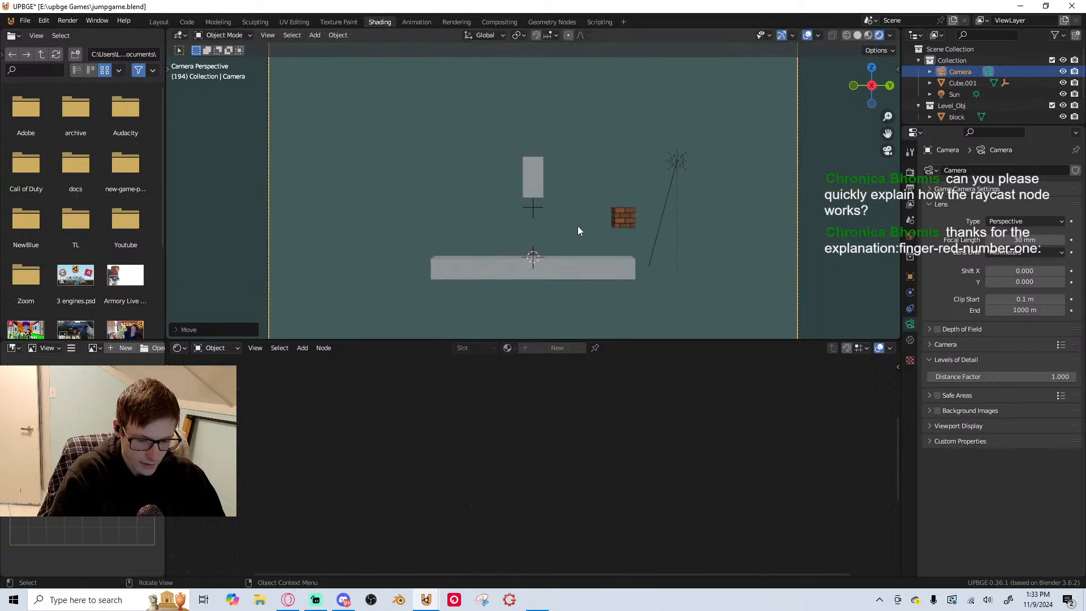
{"action": "key", "text": "g"}
{"action": "key", "text": "z"}
{"action": "left_click", "coordinate": [560, 275]}
{"action": "scroll", "coordinate": [558, 273], "scroll_direction": "down", "scroll_amount": 3}
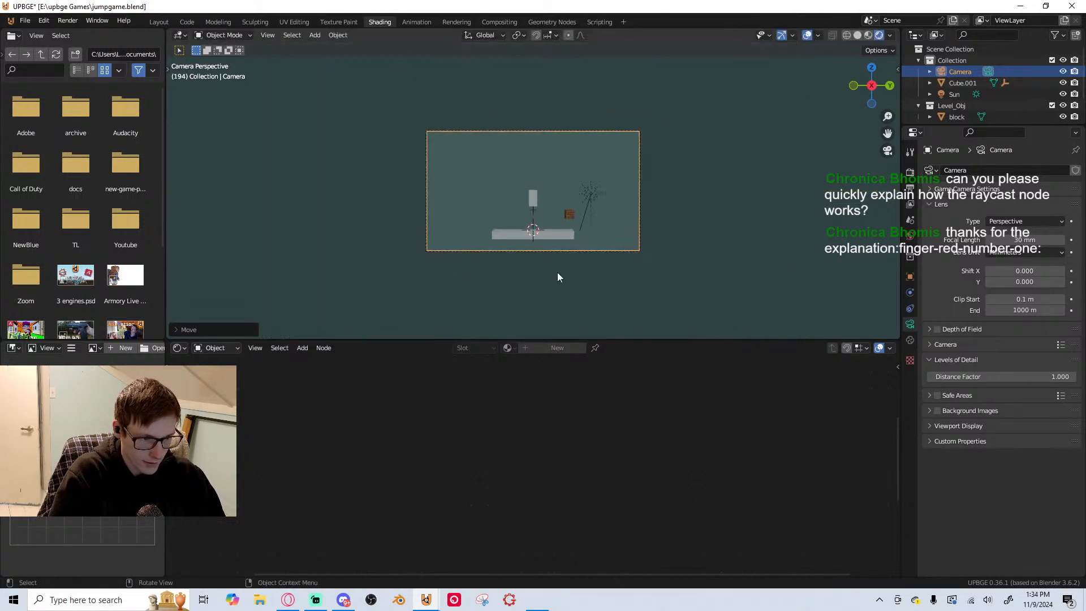
{"action": "scroll", "coordinate": [558, 272], "scroll_direction": "up", "scroll_amount": 5}
{"action": "scroll", "coordinate": [527, 218], "scroll_direction": "down", "scroll_amount": 4}
{"action": "scroll", "coordinate": [534, 211], "scroll_direction": "up", "scroll_amount": 1}
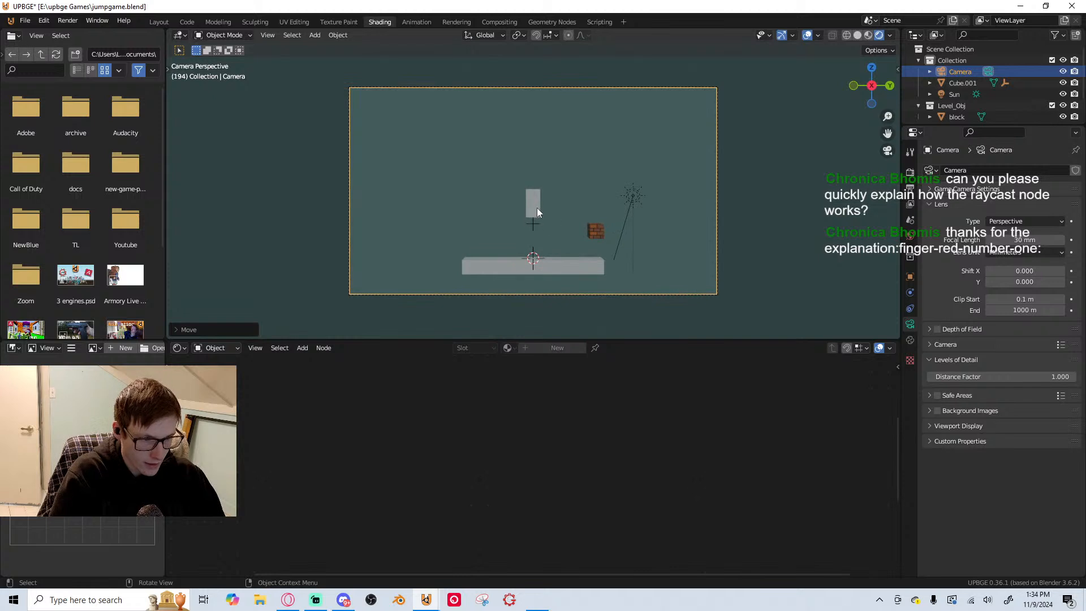
Snap the camera to the 3D cursor placed on the player and pull it back about 39.37 m along its local Z axis
{"action": "key", "text": "shift+s"}
{"action": "left_click", "coordinate": [545, 332]}
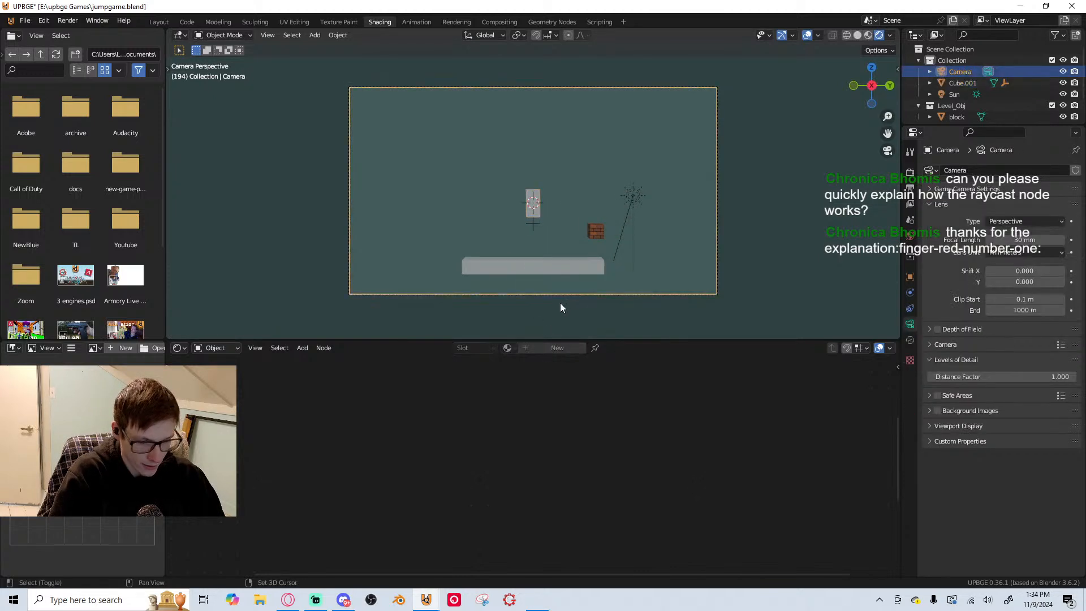
{"action": "key", "text": "shift+h"}
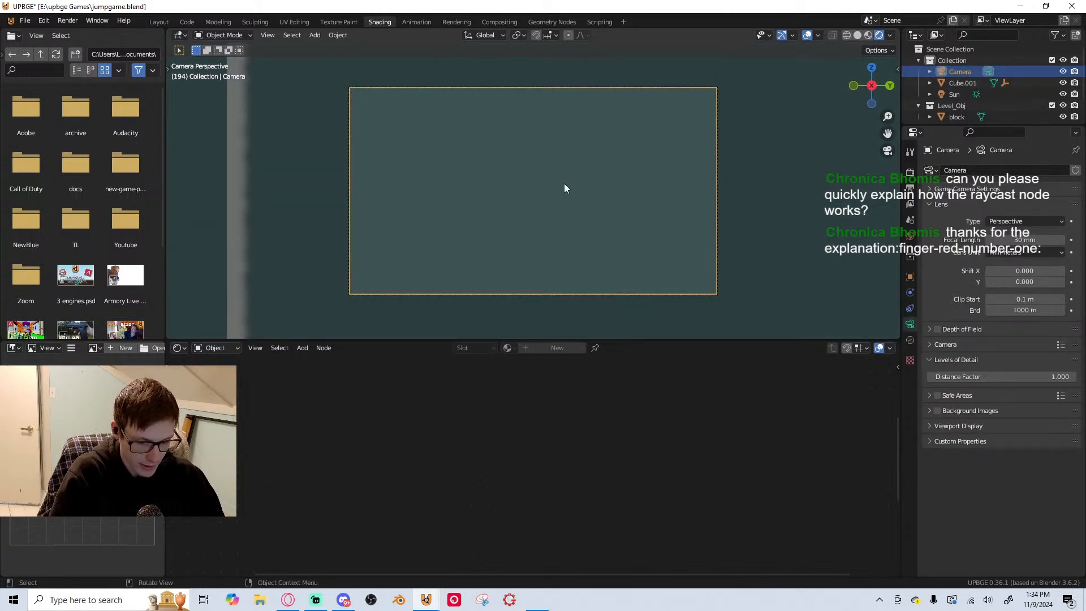
{"action": "key", "text": "g"}
{"action": "key", "text": "z"}
{"action": "key", "text": "z"}
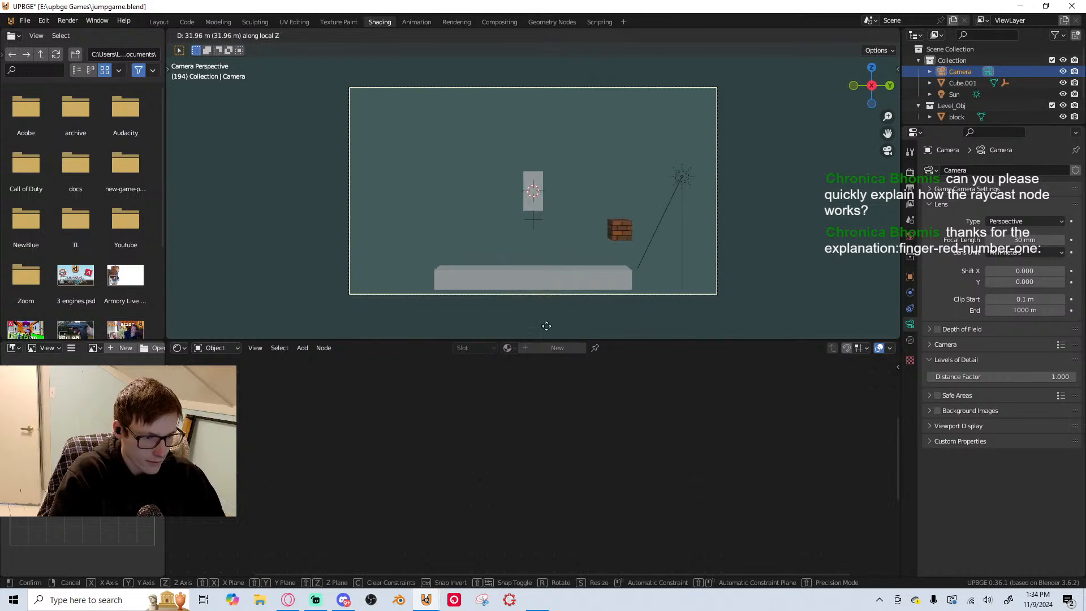
{"action": "left_click", "coordinate": [546, 47]}
Save the project and play-test the game by jumping the player onto the brick block
{"action": "key", "text": "ctrl+s"}
{"action": "key", "text": "p"}
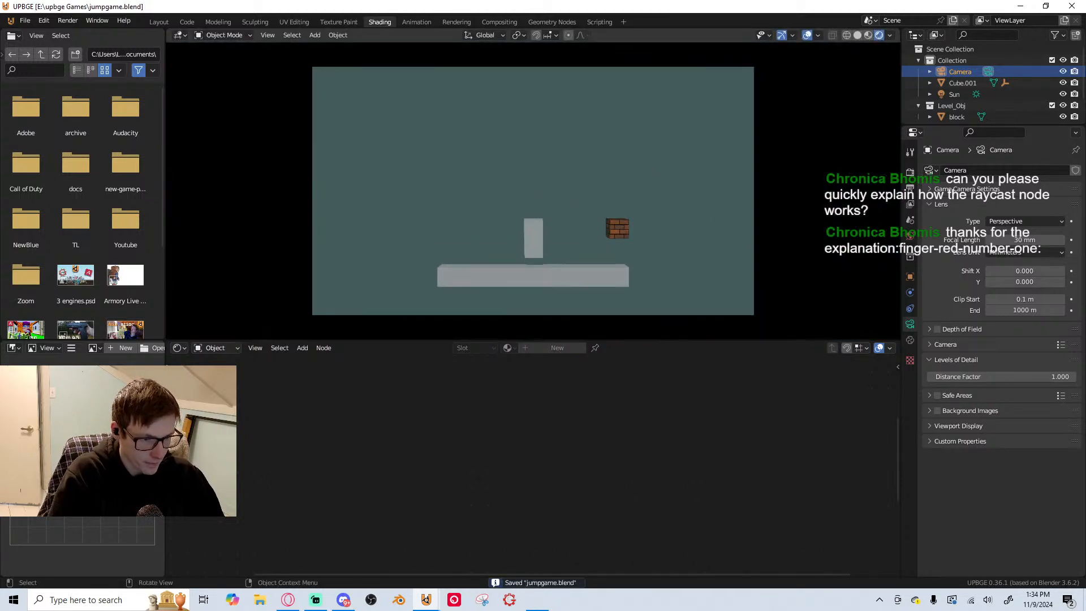
{"action": "key", "text": "space"}
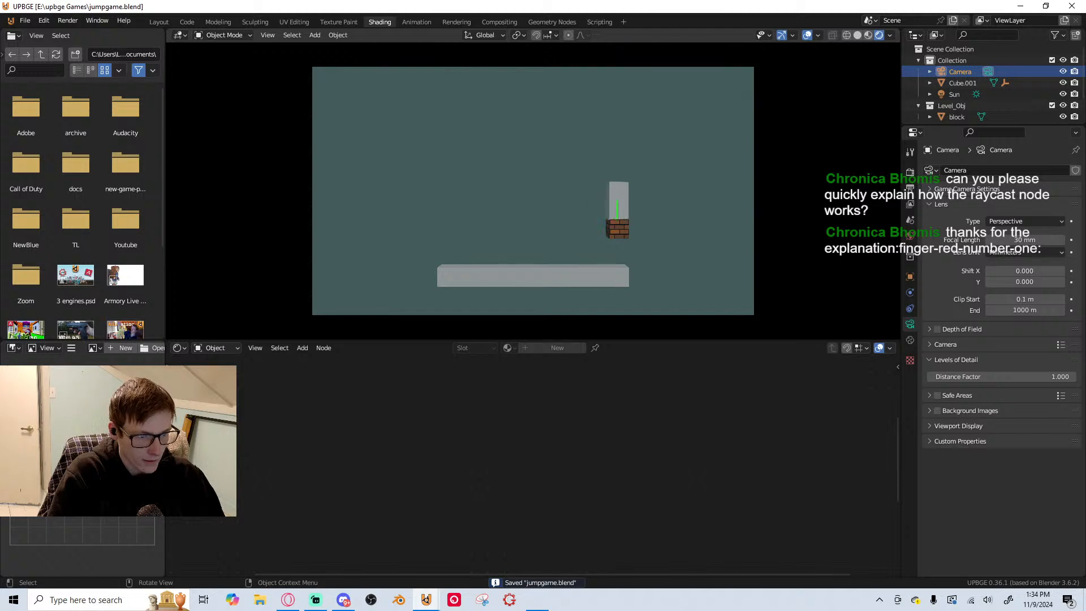
{"action": "key", "text": "Escape"}
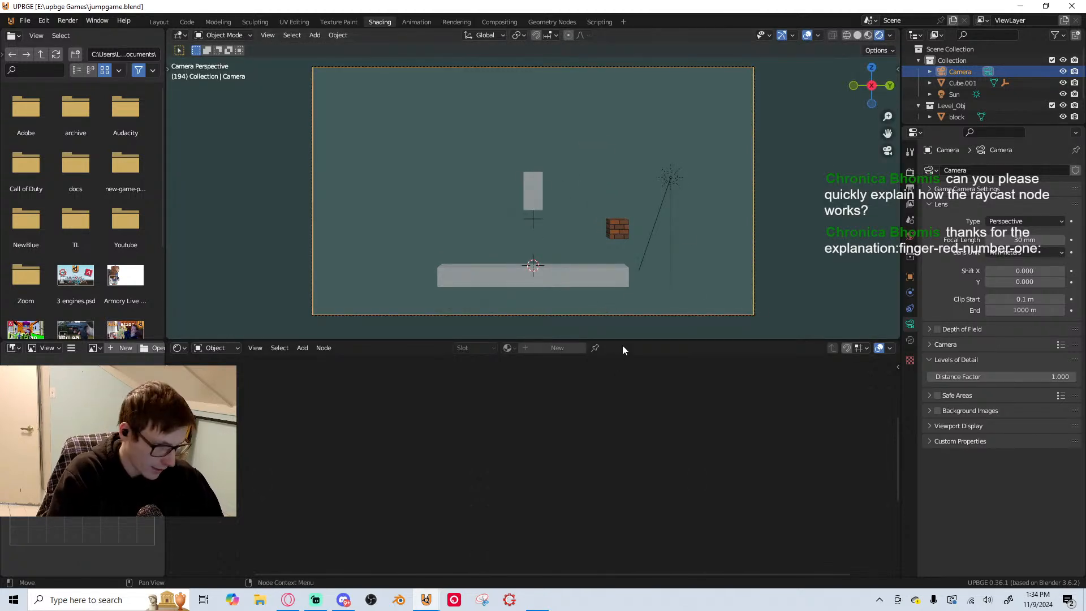
Change the camera's lens type to Orthographic and set its orthographic scale to 35.5
{"action": "left_click", "coordinate": [1024, 222]}
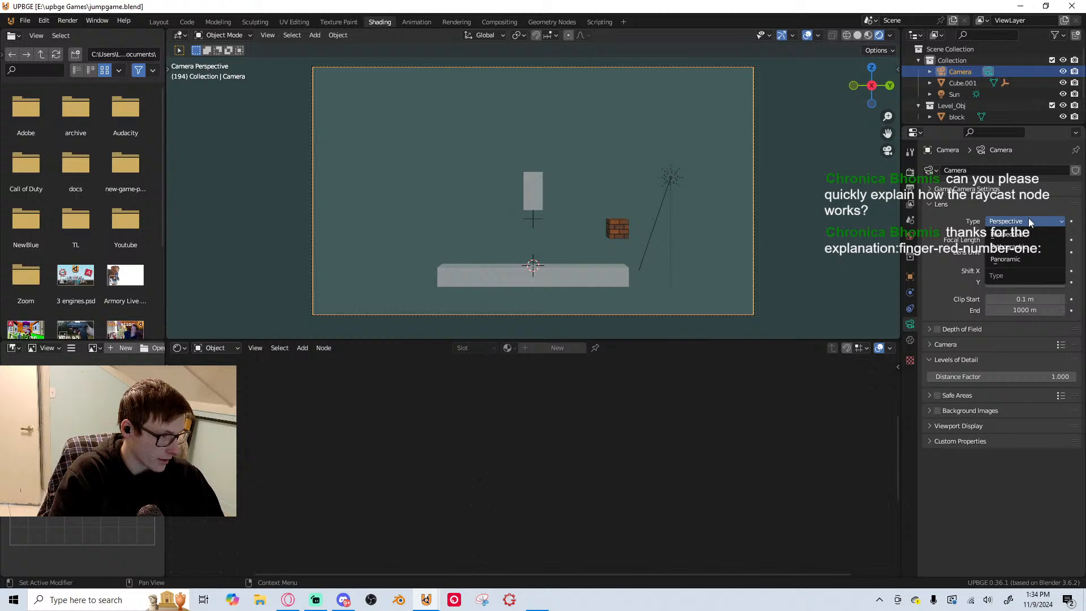
{"action": "left_click", "coordinate": [1007, 254]}
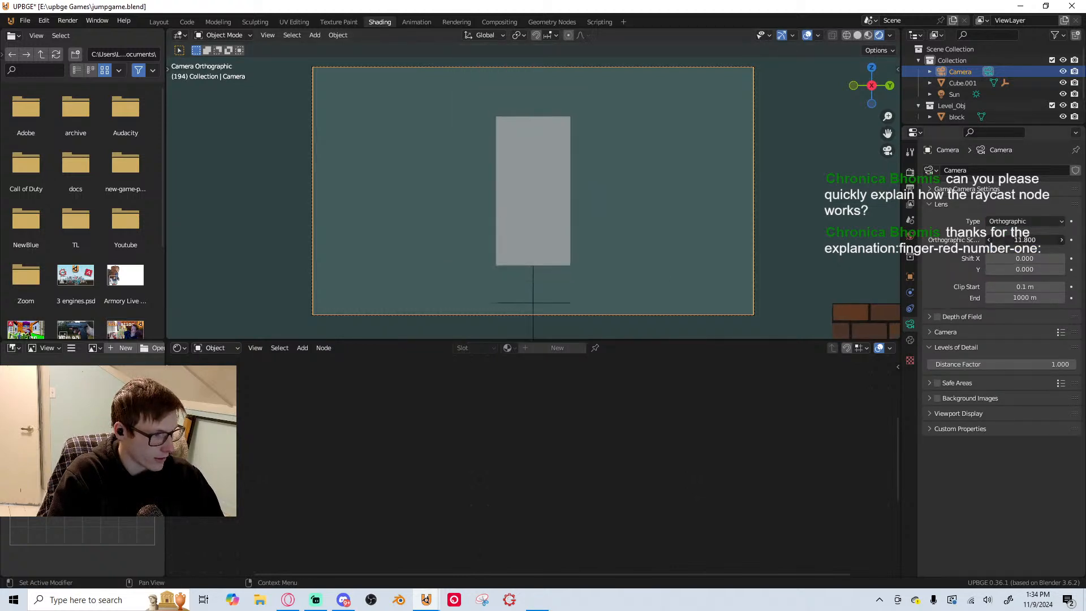
{"action": "left_click_drag", "start_coordinate": [1025, 240], "coordinate": [1069, 240]}
Play-test the game in the orthographic camera view, moving the player both ways and jumping around the brick block
{"action": "key", "text": "p"}
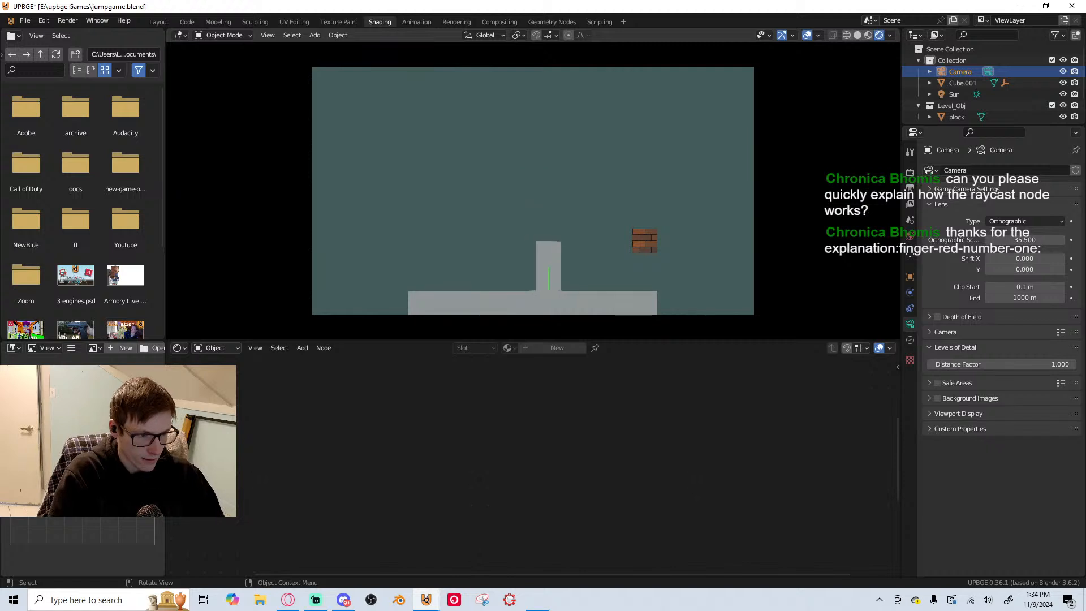
{"action": "key", "text": "d"}
{"action": "key", "text": "space"}
{"action": "key", "text": "a"}
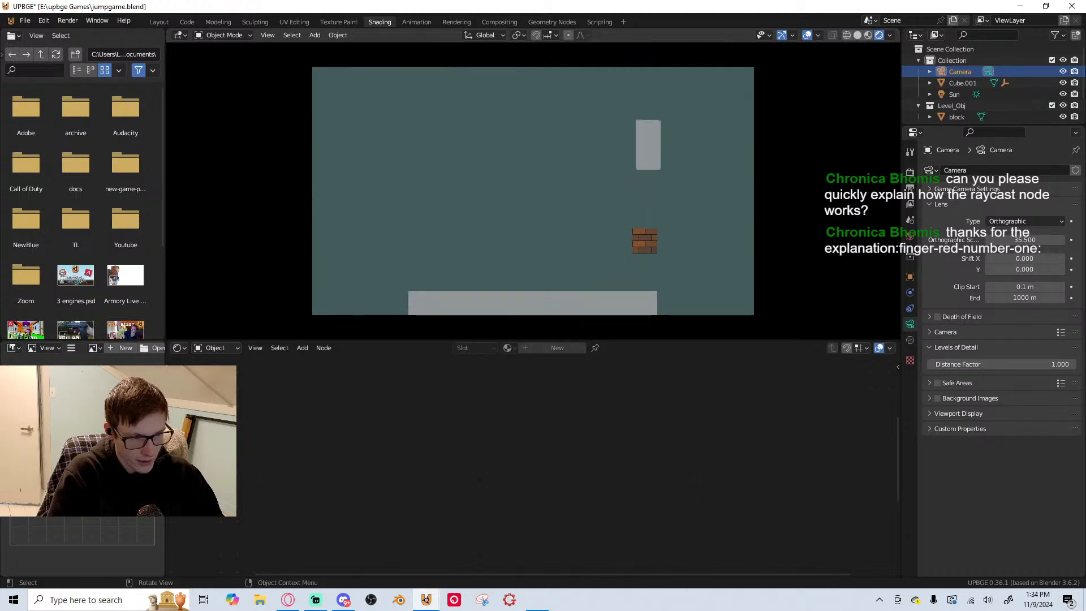
{"action": "key", "text": "space"}
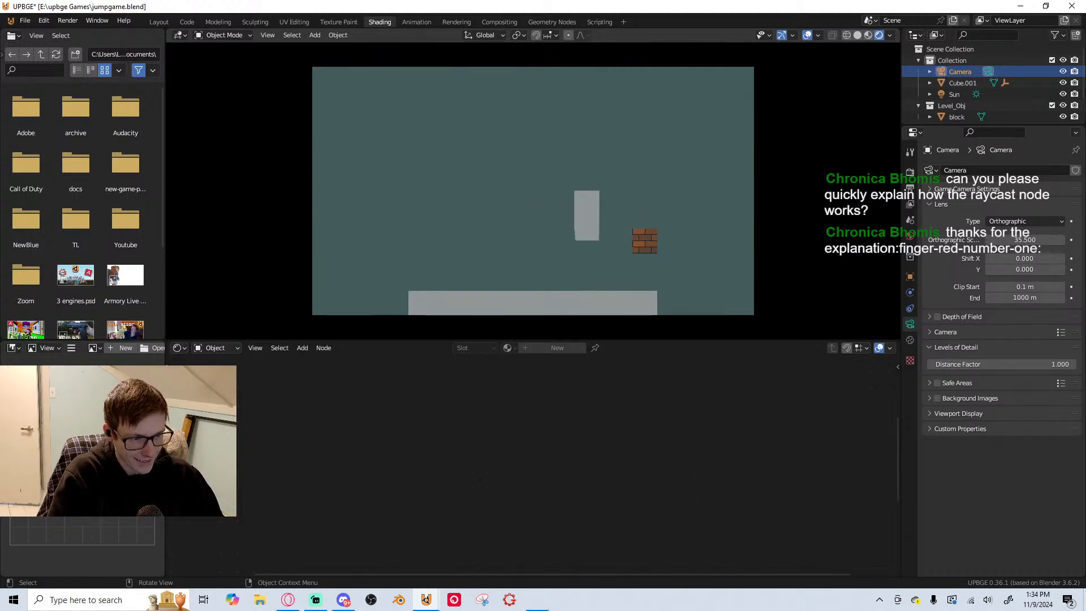
{"action": "key", "text": "d"}
{"action": "key", "text": "space"}
{"action": "key", "text": "a"}
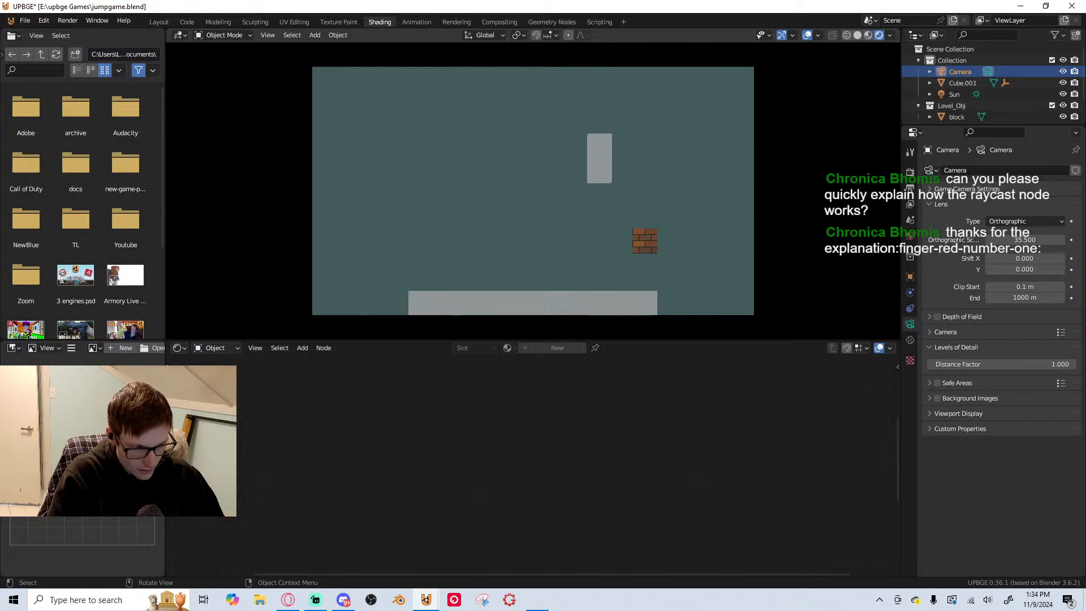
{"action": "key", "text": "space"}
{"action": "key", "text": "a"}
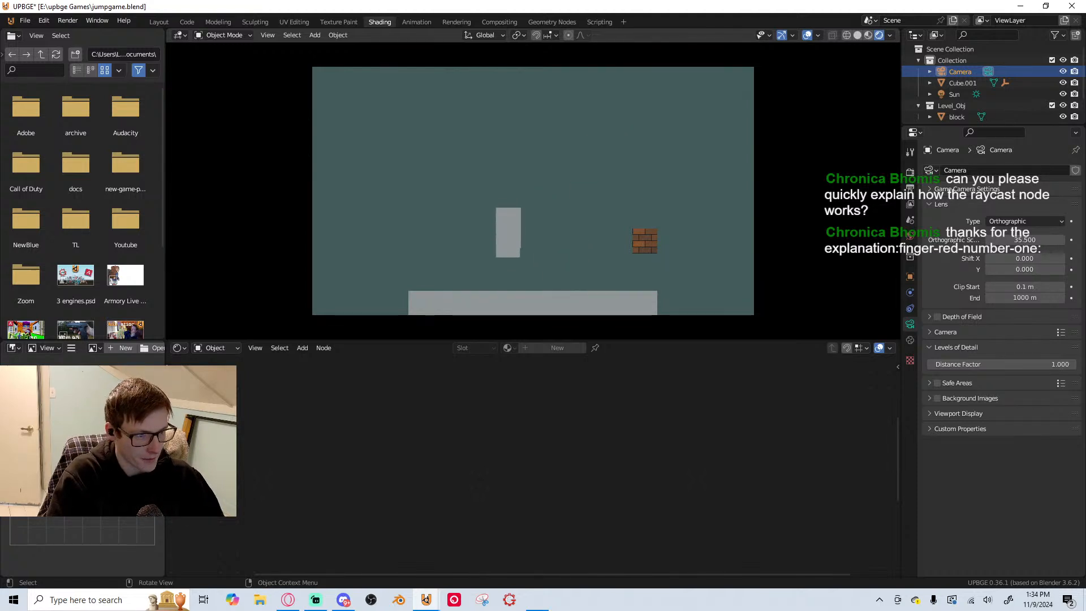
{"action": "key", "text": "Escape"}
Try the brick material Material.001 on the ground with a Mapping Y scale of 10.9, and undo it
{"action": "left_click", "coordinate": [549, 299]}
{"action": "left_click", "coordinate": [508, 347]}
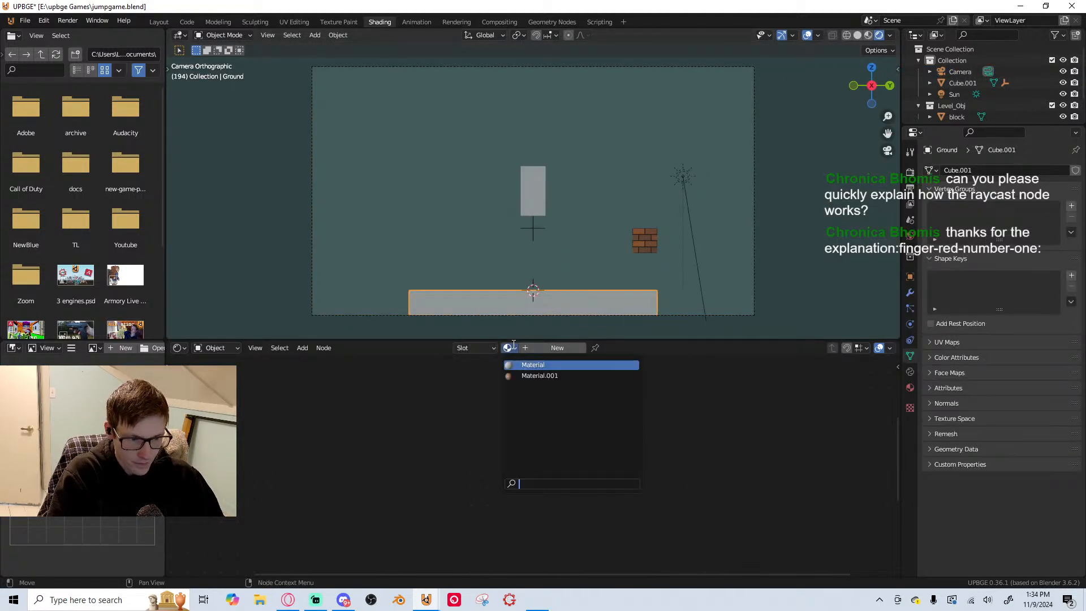
{"action": "left_click", "coordinate": [517, 376]}
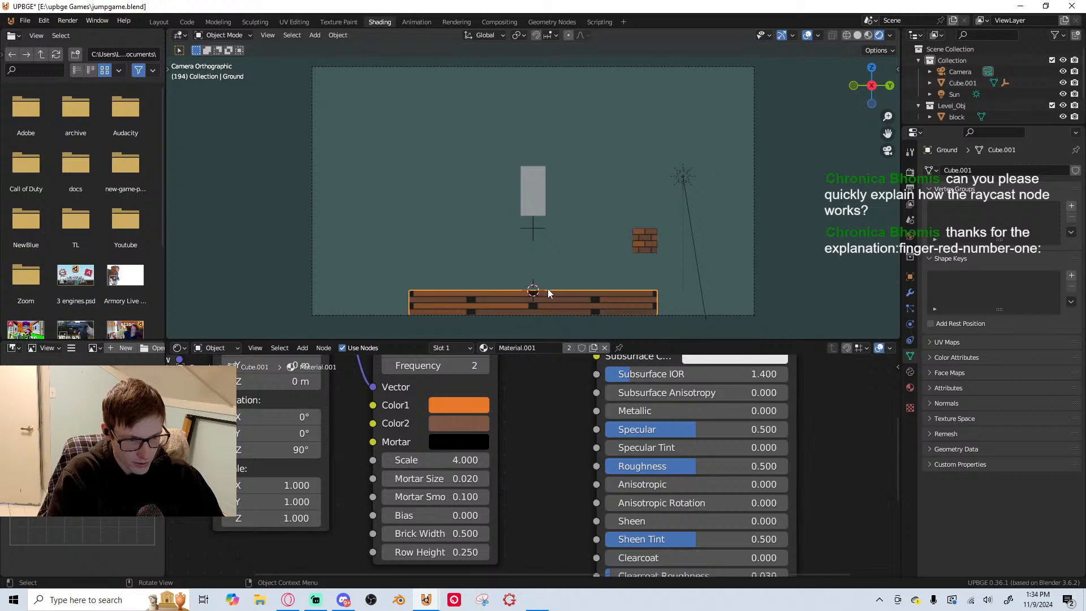
{"action": "scroll", "coordinate": [440, 401], "scroll_direction": "up", "scroll_amount": 1}
{"action": "middle_click_drag", "start_coordinate": [440, 400], "coordinate": [529, 363]}
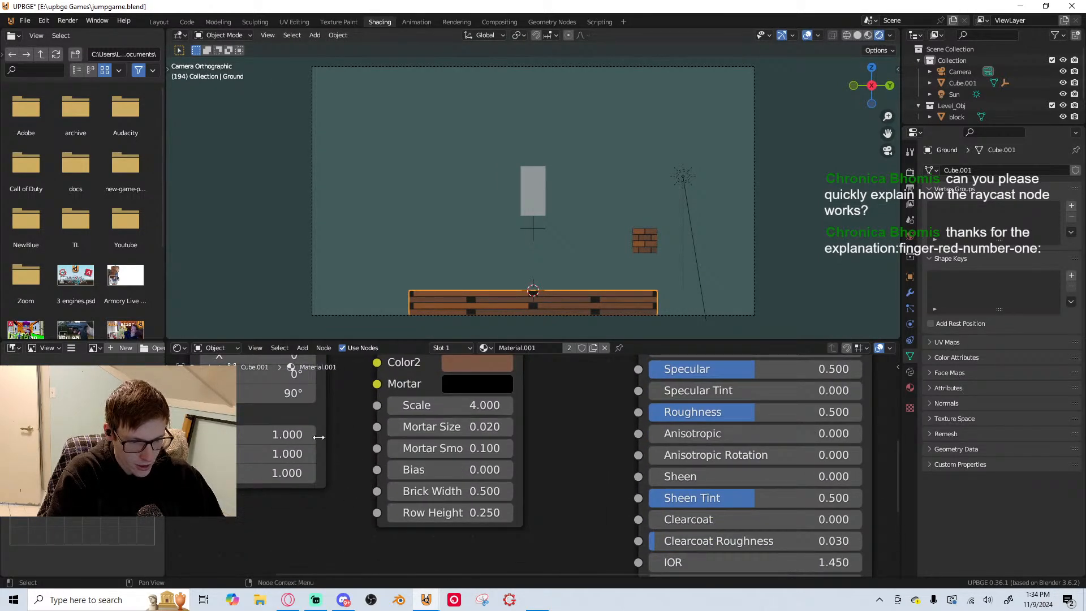
{"action": "left_click_drag", "start_coordinate": [258, 455], "coordinate": [277, 454]}
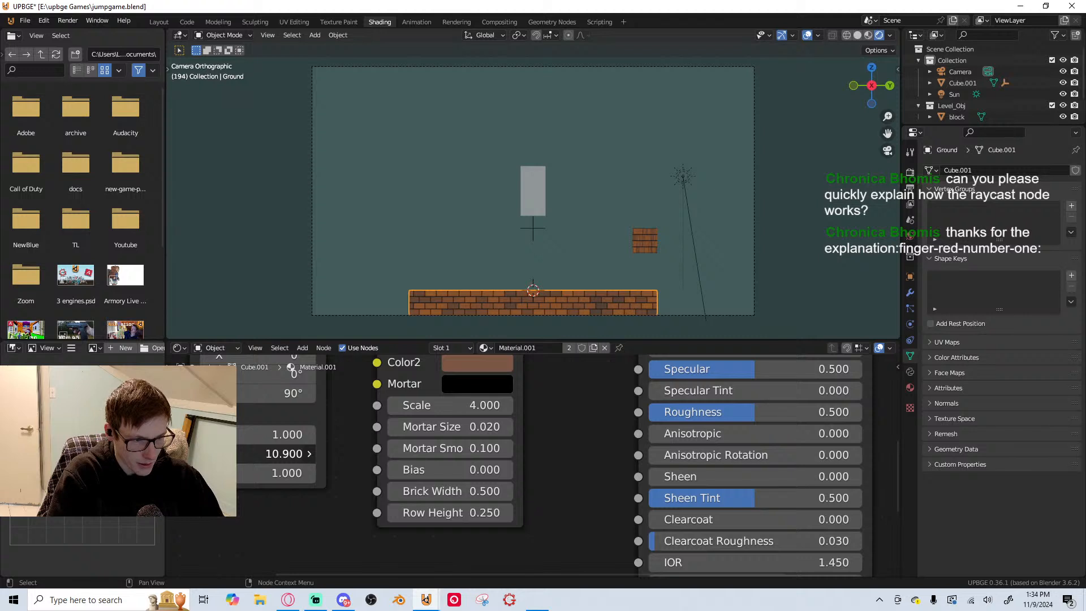
{"action": "key", "text": "ctrl+z"}
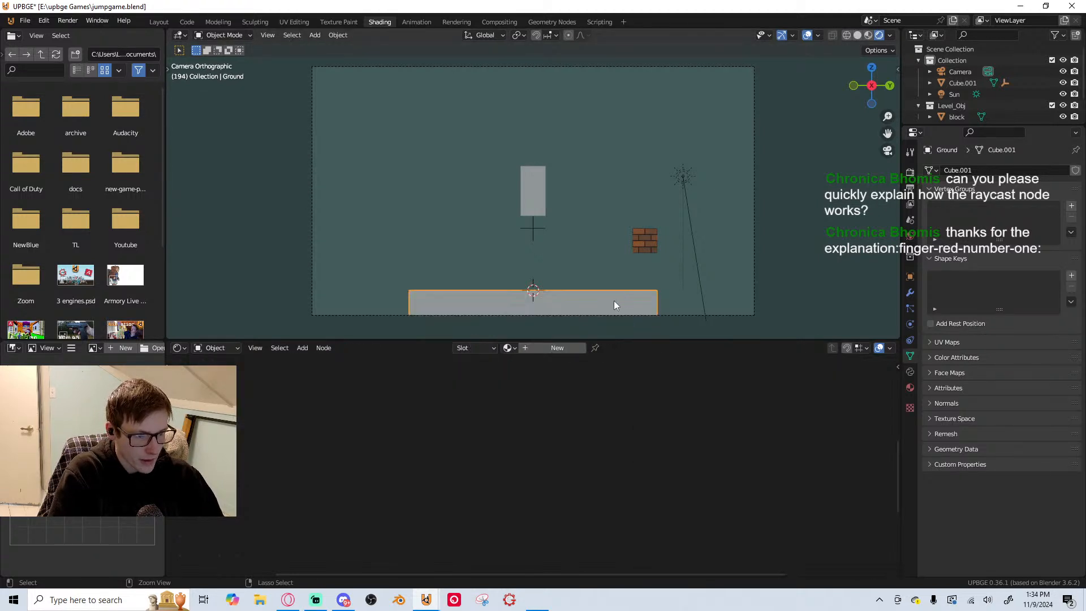
Create a new material named Ground for the ground and add Texture Coordinate and Mapping nodes, removing the accompanying image texture
{"action": "left_click", "coordinate": [553, 346]}
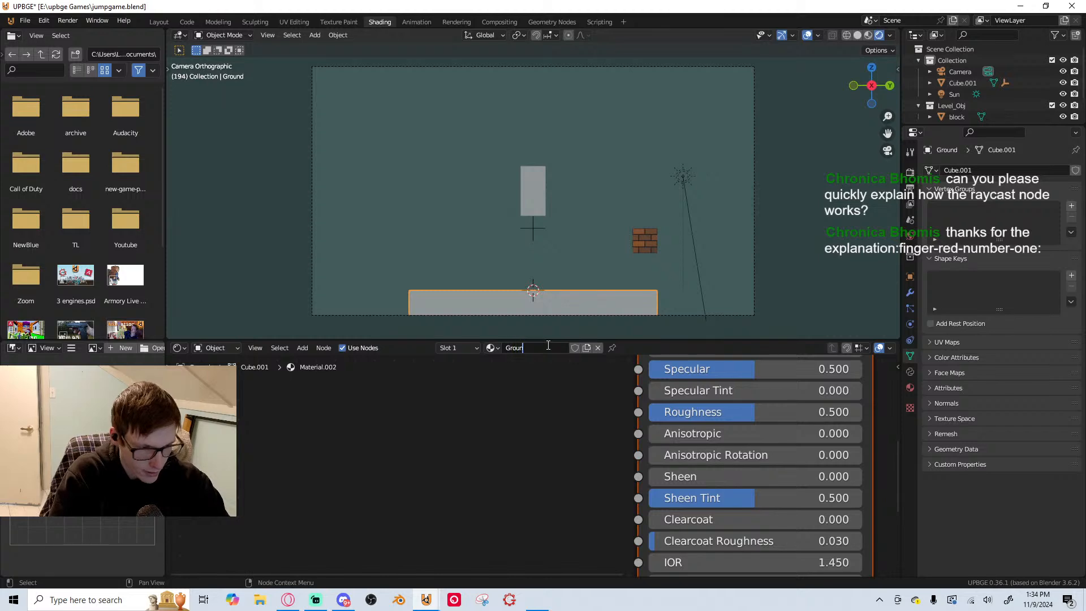
{"action": "scroll", "coordinate": [580, 457], "scroll_direction": "down", "scroll_amount": 6}
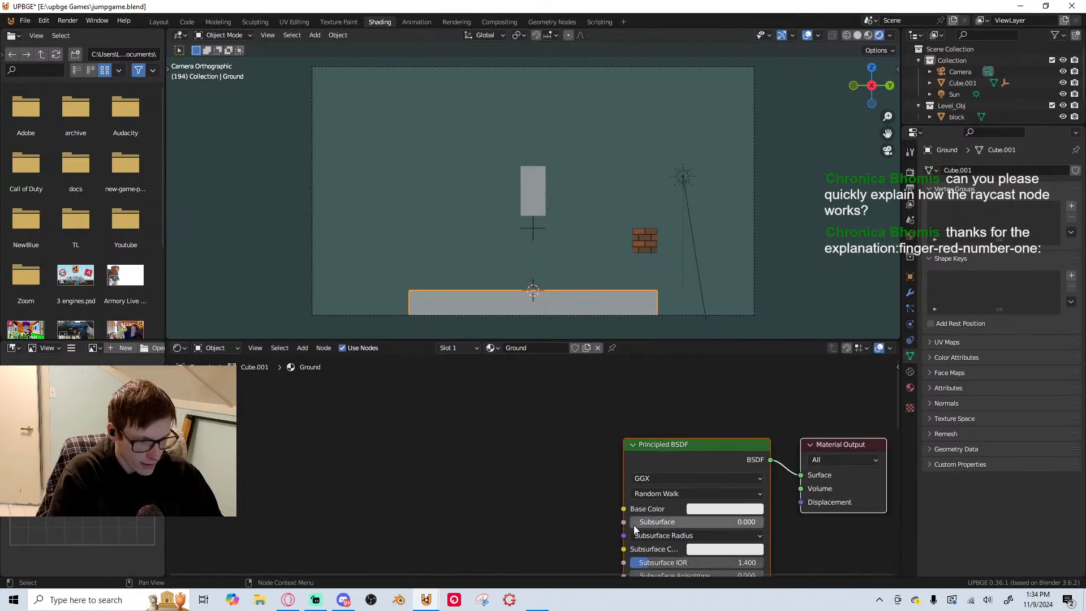
{"action": "key", "text": "ctrl+t"}
{"action": "scroll", "coordinate": [493, 469], "scroll_direction": "down", "scroll_amount": 2}
{"action": "middle_click_drag", "start_coordinate": [494, 469], "coordinate": [585, 394]}
{"action": "left_click", "coordinate": [586, 394]}
{"action": "key", "text": "x"}
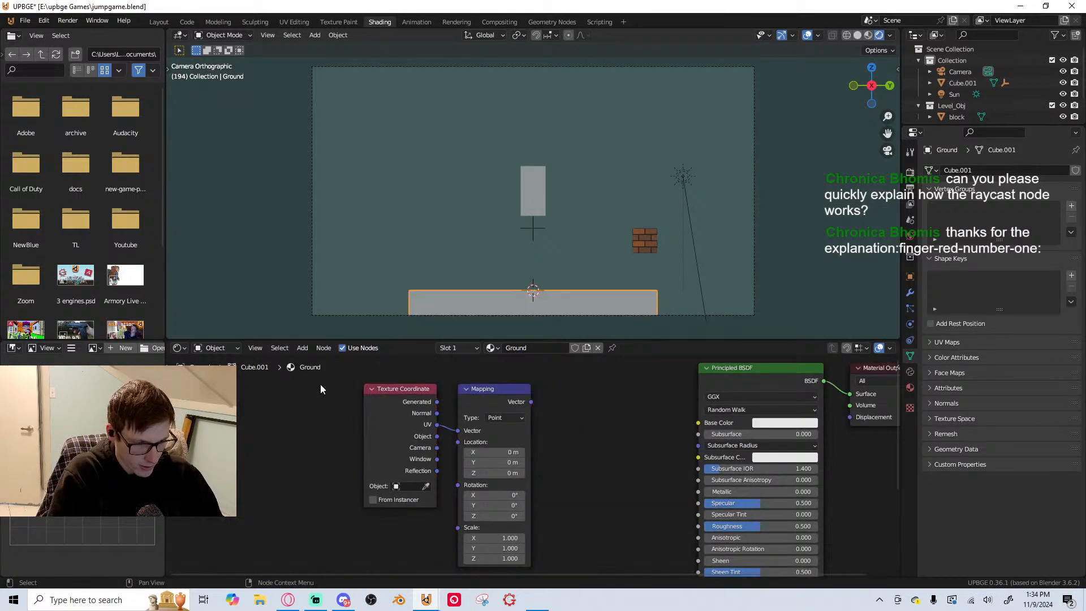
{"action": "left_click_drag", "start_coordinate": [320, 385], "coordinate": [409, 424]}
Add a Color Ramp node between the Mapping and Principled BSDF nodes
{"action": "key", "text": "shift+a"}
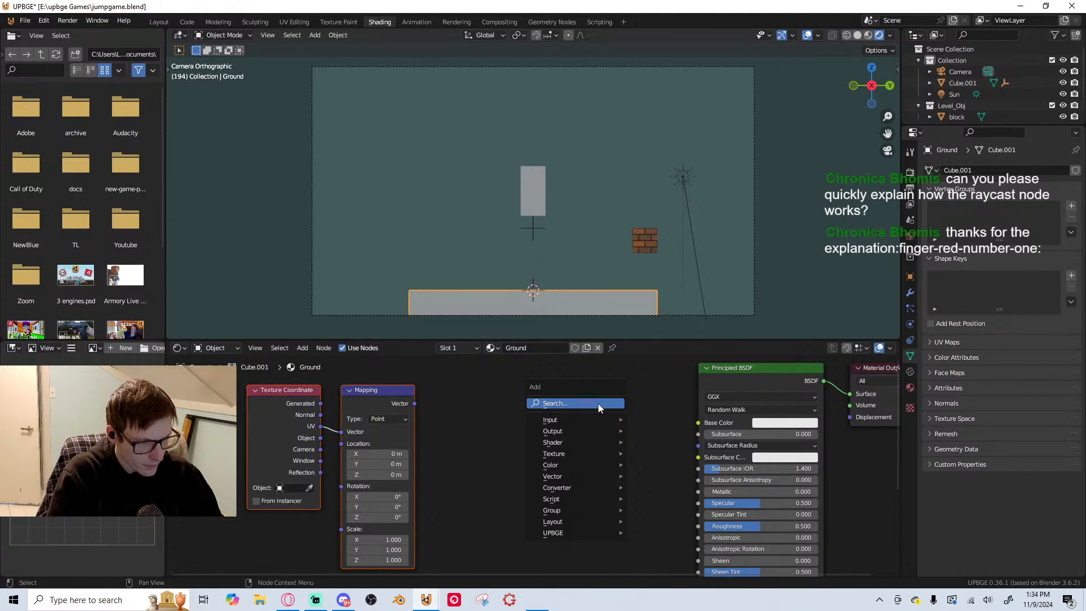
{"action": "left_click", "coordinate": [598, 403]}
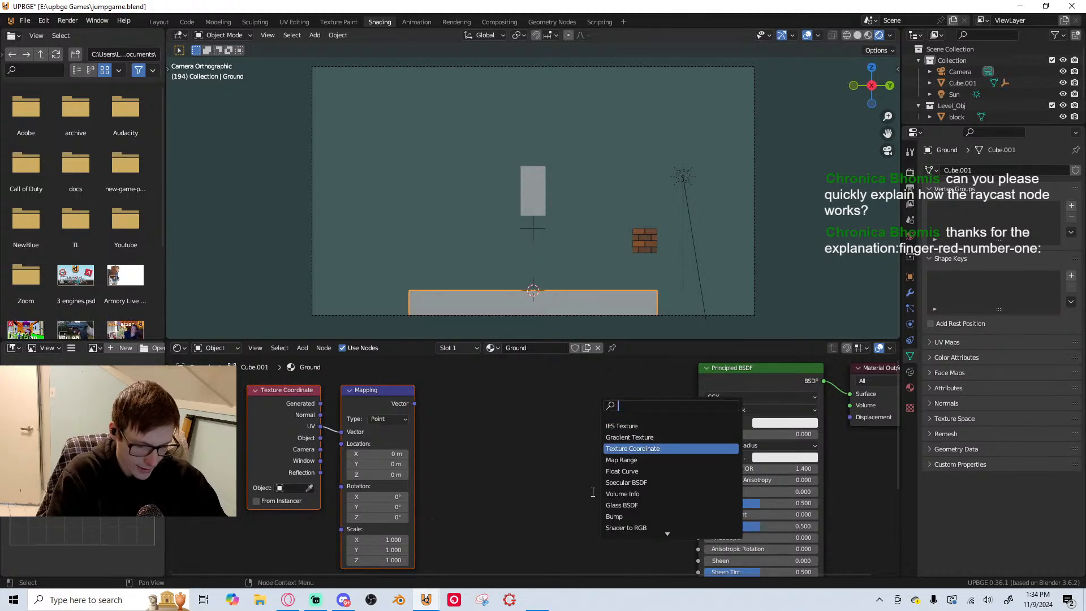
{"action": "type", "text": "col"}
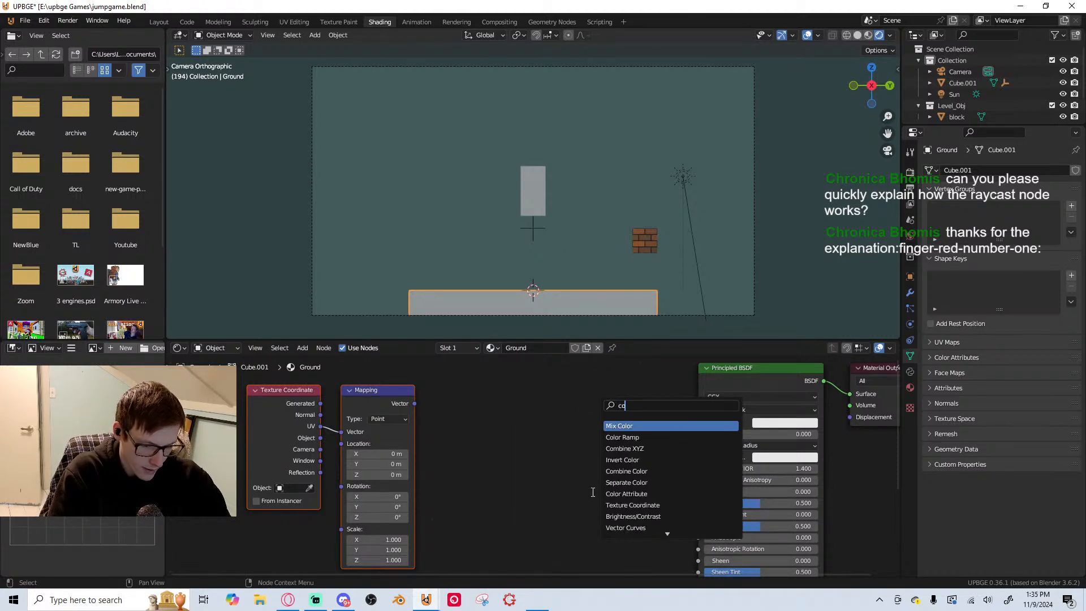
{"action": "left_click", "coordinate": [687, 434]}
{"action": "left_click", "coordinate": [565, 439]}
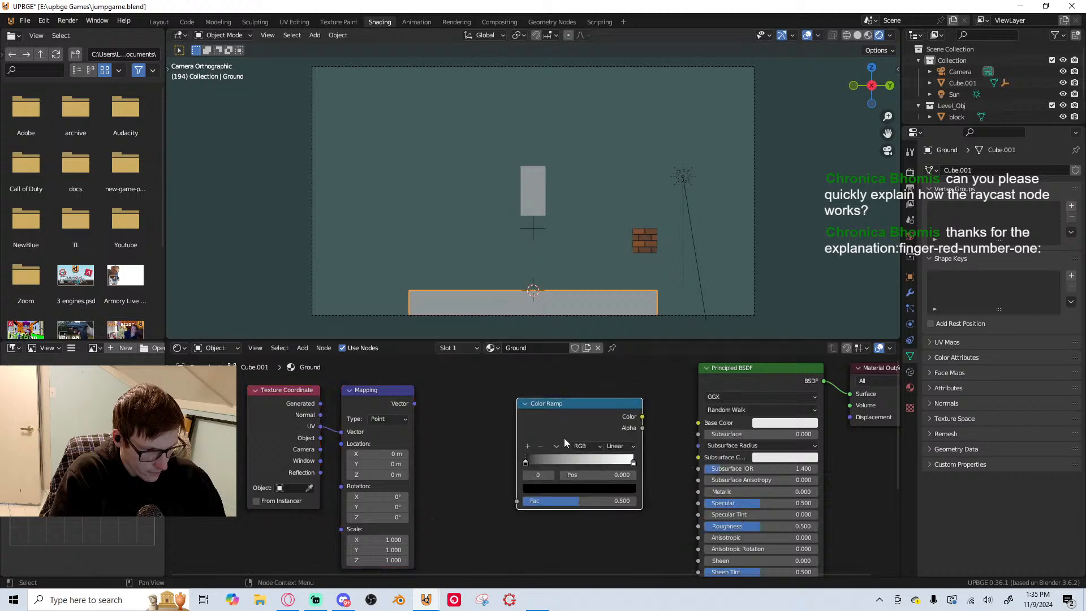
Add a Noise Texture node before the Color Ramp and rearrange the nodes into a row after Mapping
{"action": "key", "text": "shift+a"}
{"action": "left_click", "coordinate": [554, 439]}
{"action": "type", "text": "noi"}
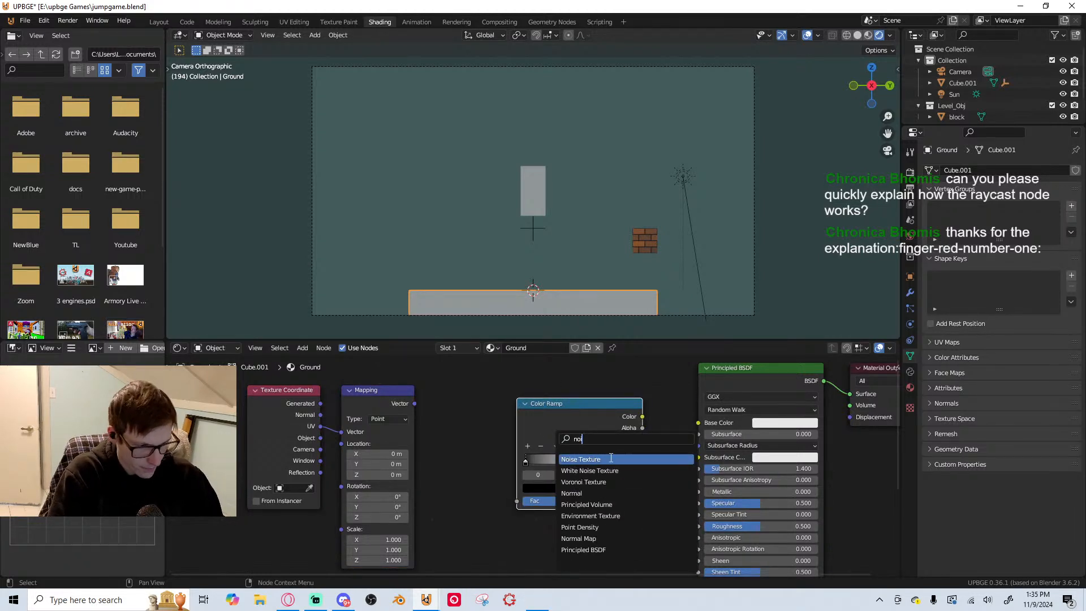
{"action": "left_click", "coordinate": [611, 459]}
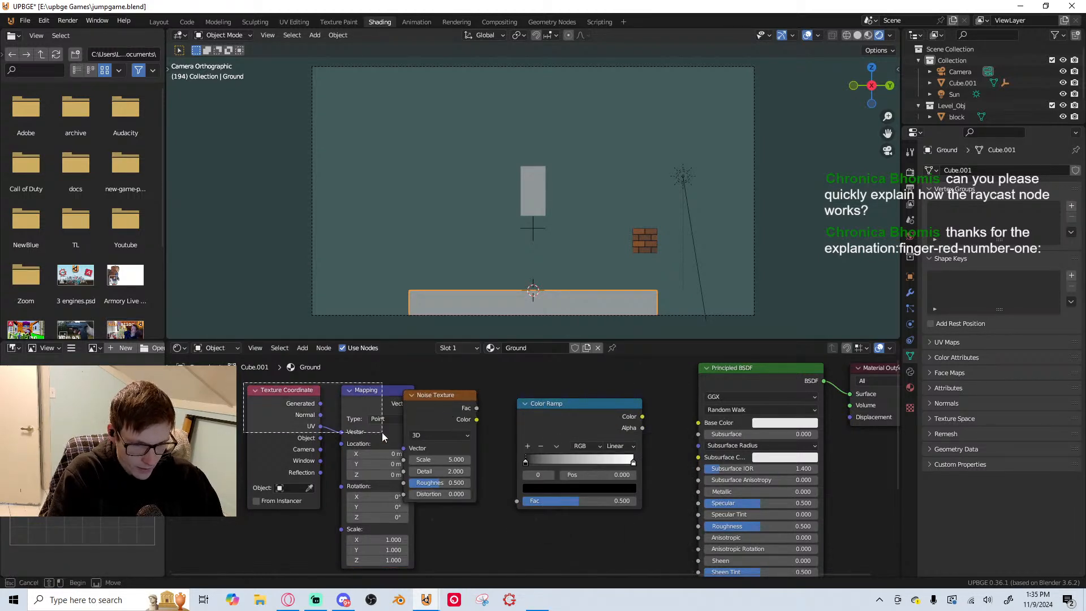
{"action": "left_click", "coordinate": [379, 416]}
{"action": "left_click_drag", "start_coordinate": [566, 414], "coordinate": [474, 421]}
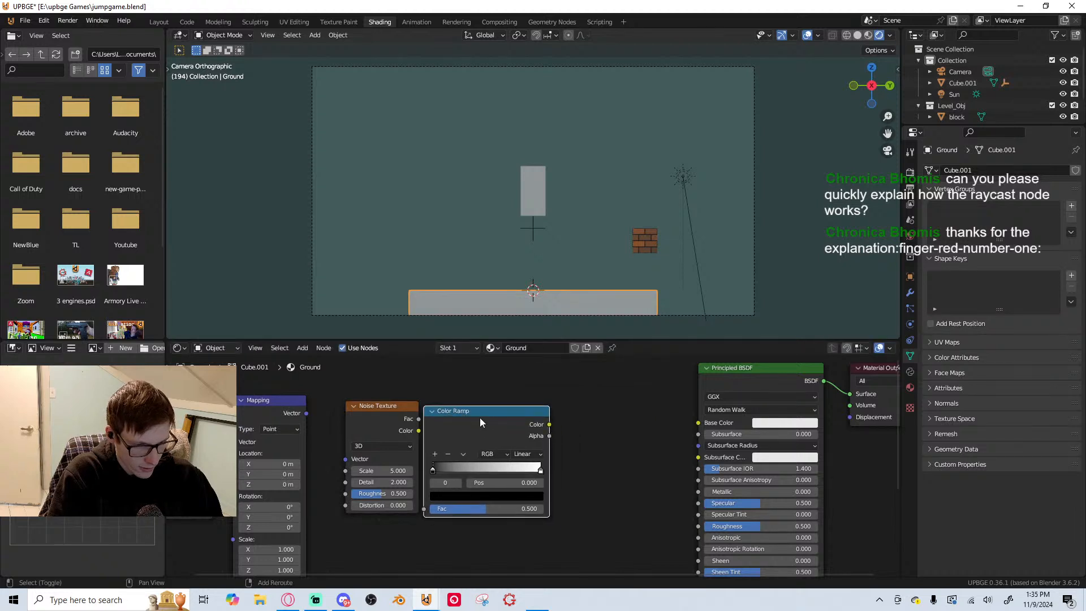
Add a Mix Color node after the Color Ramp and connect its Result to the Principled BSDF's Base Color
{"action": "key", "text": "shift+a"}
{"action": "left_click", "coordinate": [423, 418]}
{"action": "type", "text": "mic"}
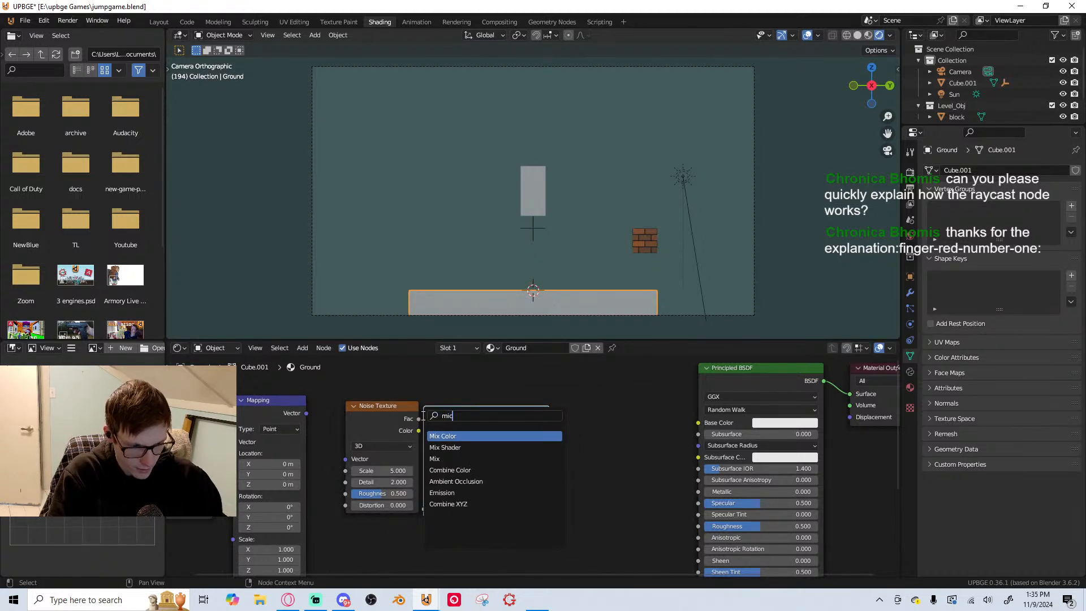
{"action": "left_click", "coordinate": [464, 436]}
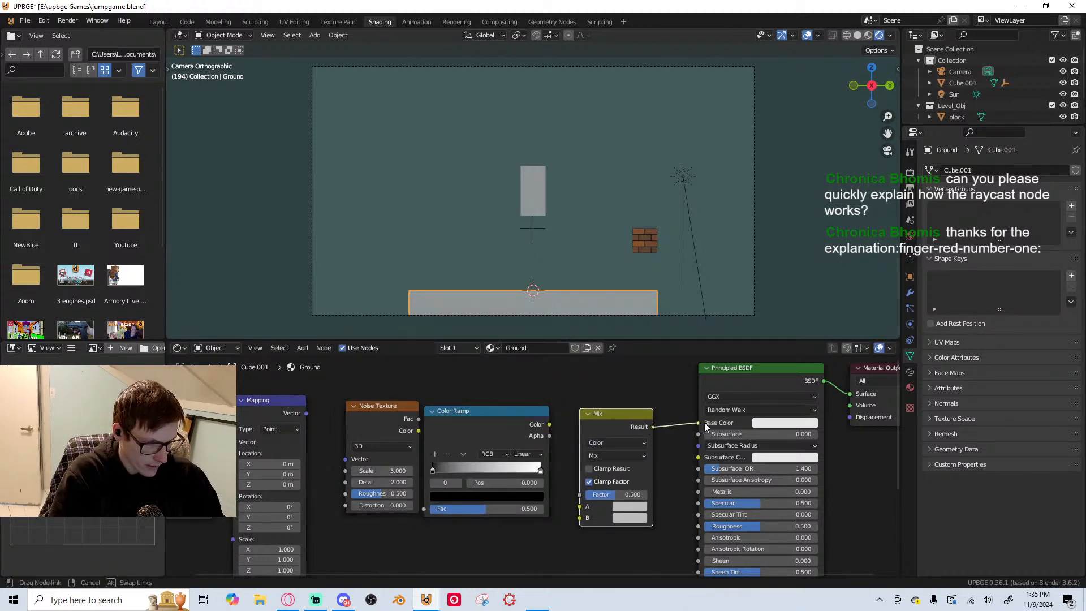
{"action": "left_click", "coordinate": [629, 418]}
Add a Gradient Texture node and place it below the Noise Texture node
{"action": "middle_click_drag", "start_coordinate": [558, 440], "coordinate": [562, 409]}
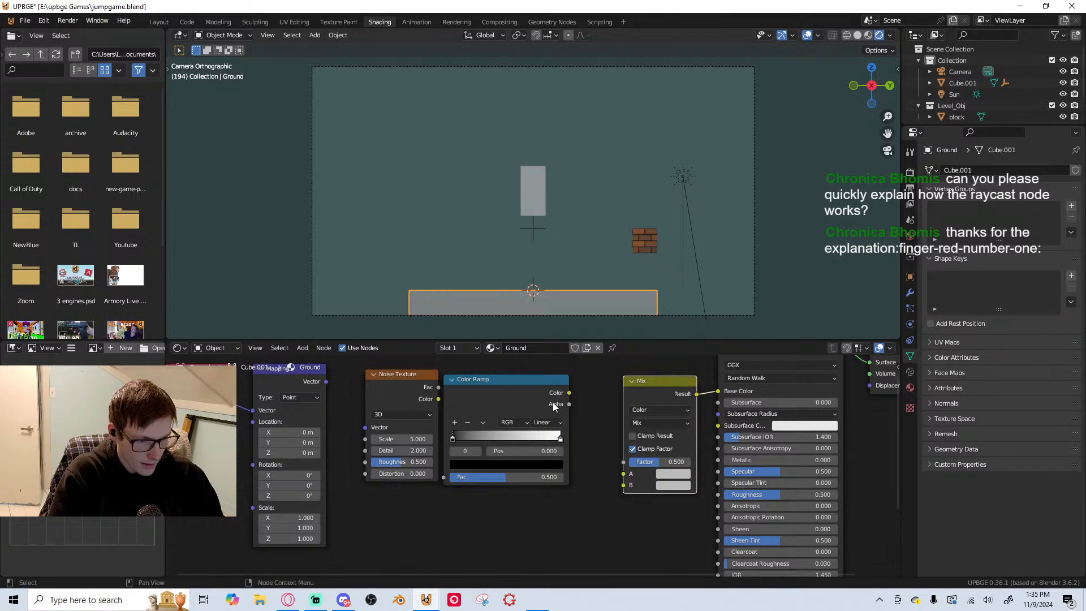
{"action": "key", "text": "shift+a"}
{"action": "left_click", "coordinate": [595, 389]}
{"action": "type", "text": "gra"}
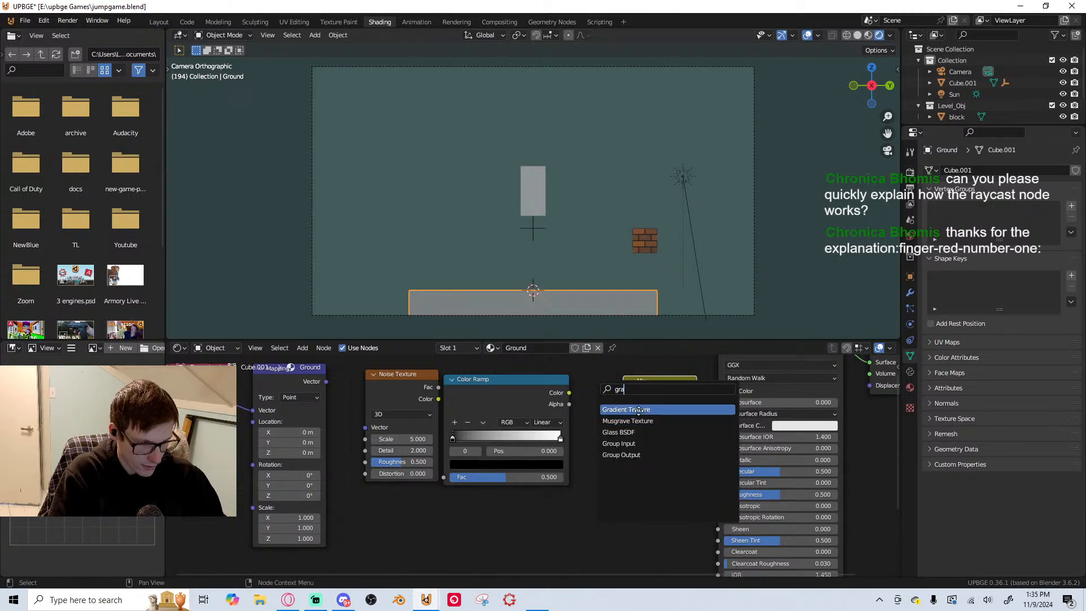
{"action": "key", "text": "Return"}
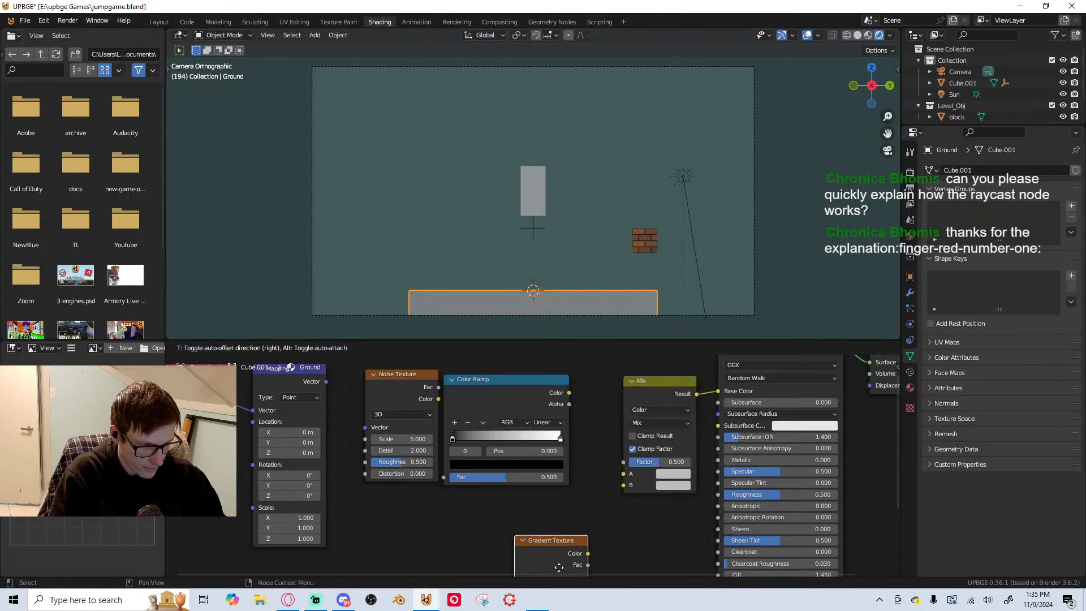
{"action": "left_click", "coordinate": [422, 459]}
{"action": "scroll", "coordinate": [422, 459], "scroll_direction": "down", "scroll_amount": 5}
{"action": "middle_click_drag", "start_coordinate": [422, 459], "coordinate": [450, 487]}
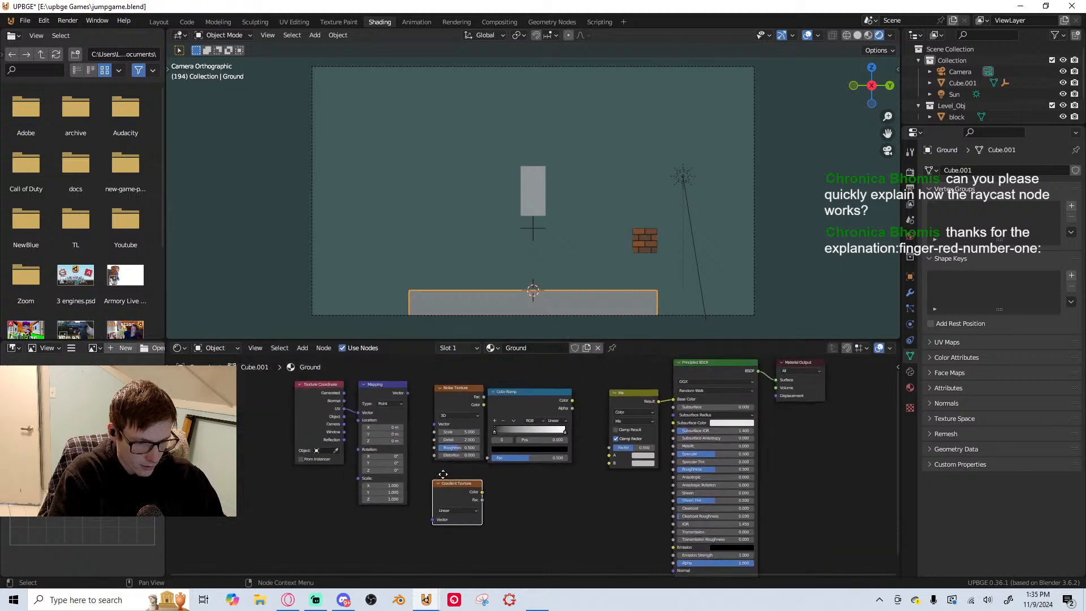
Lower the Gradient Texture node slightly and place a duplicate of the Color Ramp node beside it
{"action": "scroll", "coordinate": [449, 488], "scroll_direction": "up", "scroll_amount": 1}
{"action": "left_click_drag", "start_coordinate": [450, 488], "coordinate": [450, 513]}
{"action": "left_click", "coordinate": [529, 385]}
{"action": "key", "text": "shift+d"}
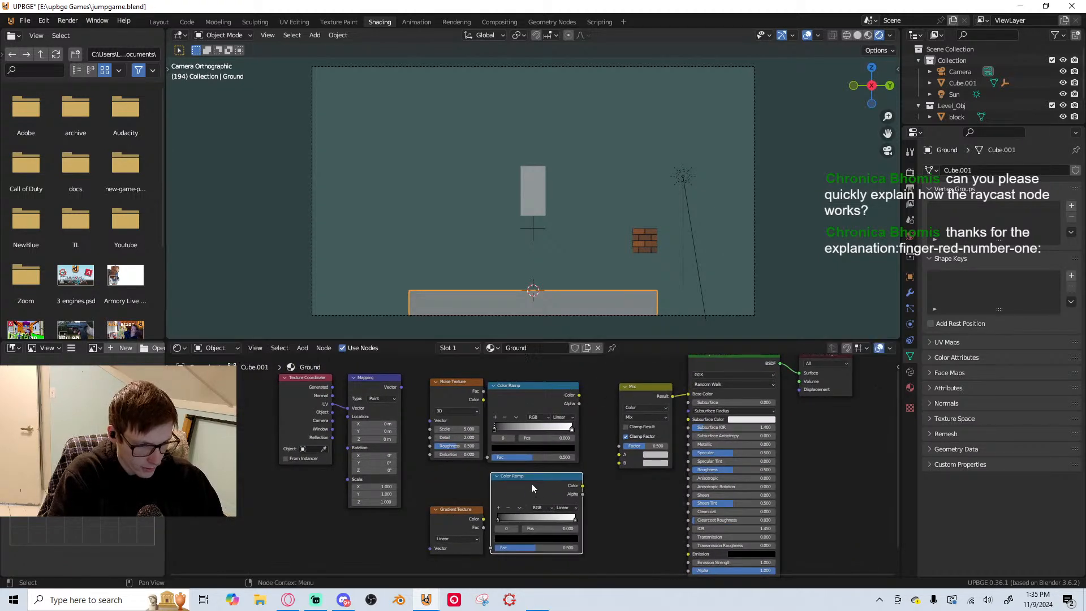
Move the Gradient Texture and duplicated Color Ramp nodes slightly lower beneath the first texture row, and save the file
{"action": "left_click", "coordinate": [522, 496]}
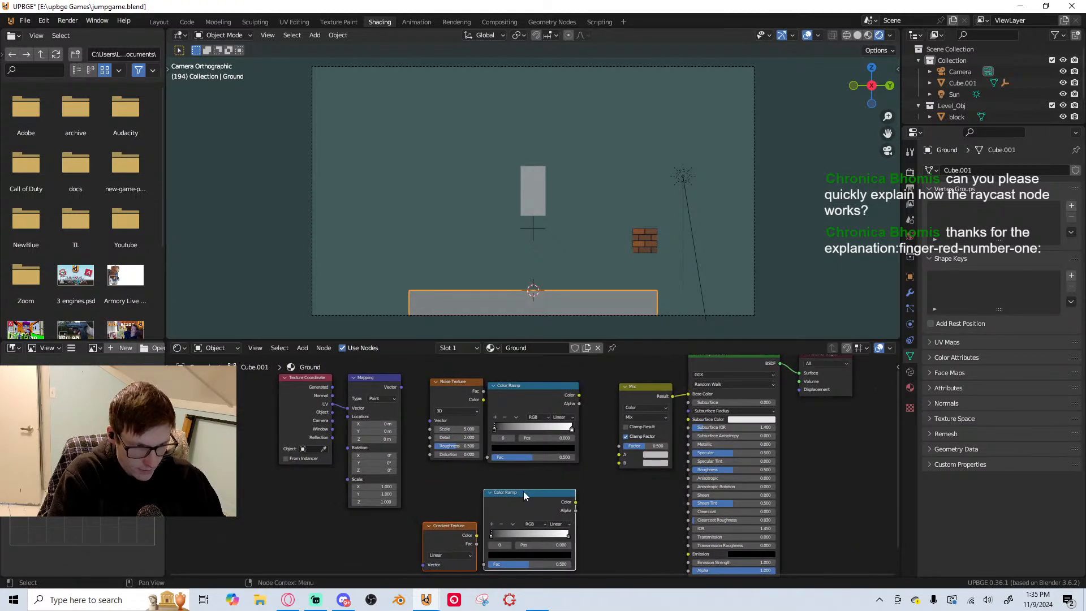
{"action": "middle_click_drag", "start_coordinate": [504, 470], "coordinate": [481, 407]}
{"action": "scroll", "coordinate": [480, 408], "scroll_direction": "up", "scroll_amount": 3}
{"action": "middle_click_drag", "start_coordinate": [655, 417], "coordinate": [577, 471]}
{"action": "scroll", "coordinate": [577, 471], "scroll_direction": "up", "scroll_amount": 1}
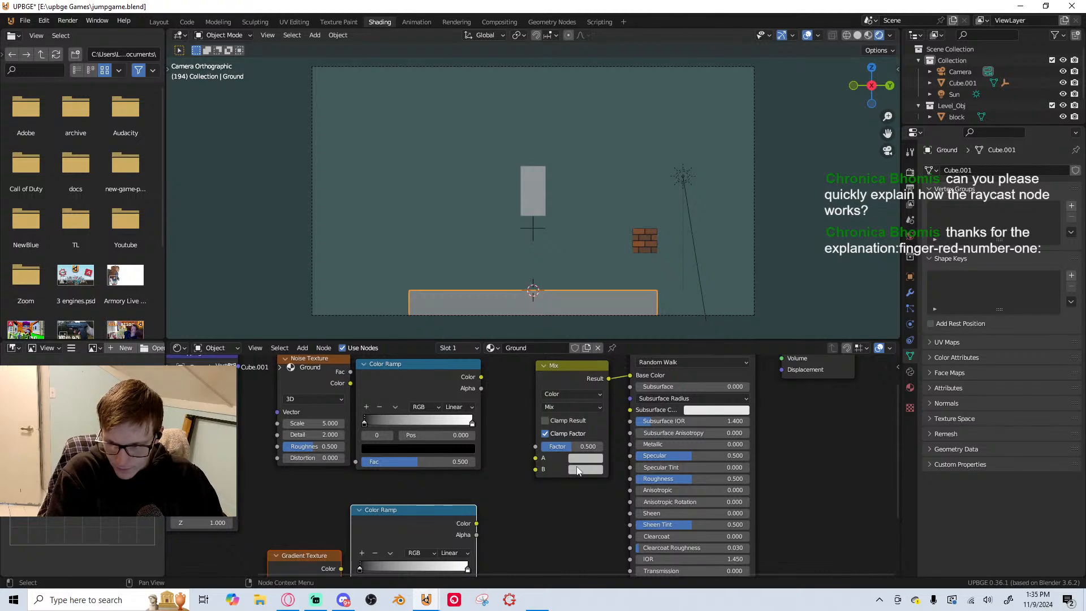
{"action": "middle_click_drag", "start_coordinate": [529, 506], "coordinate": [514, 455]}
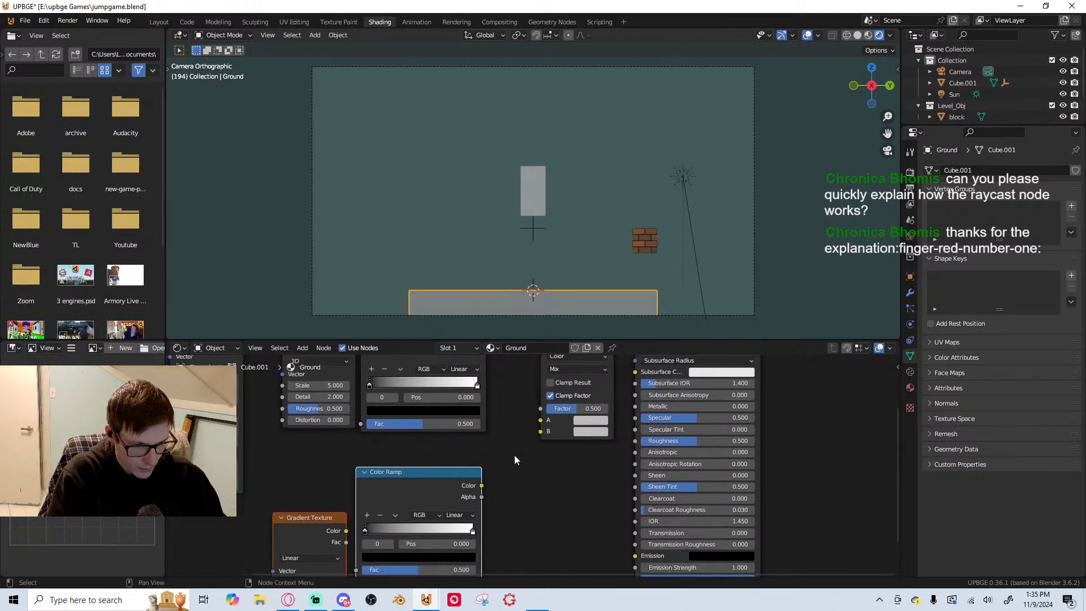
{"action": "middle_click_drag", "start_coordinate": [392, 408], "coordinate": [392, 392]}
{"action": "scroll", "coordinate": [393, 392], "scroll_direction": "down", "scroll_amount": 1}
{"action": "scroll", "coordinate": [359, 488], "scroll_direction": "up", "scroll_amount": 1}
{"action": "middle_click_drag", "start_coordinate": [368, 483], "coordinate": [498, 388]}
{"action": "scroll", "coordinate": [450, 402], "scroll_direction": "down", "scroll_amount": 2}
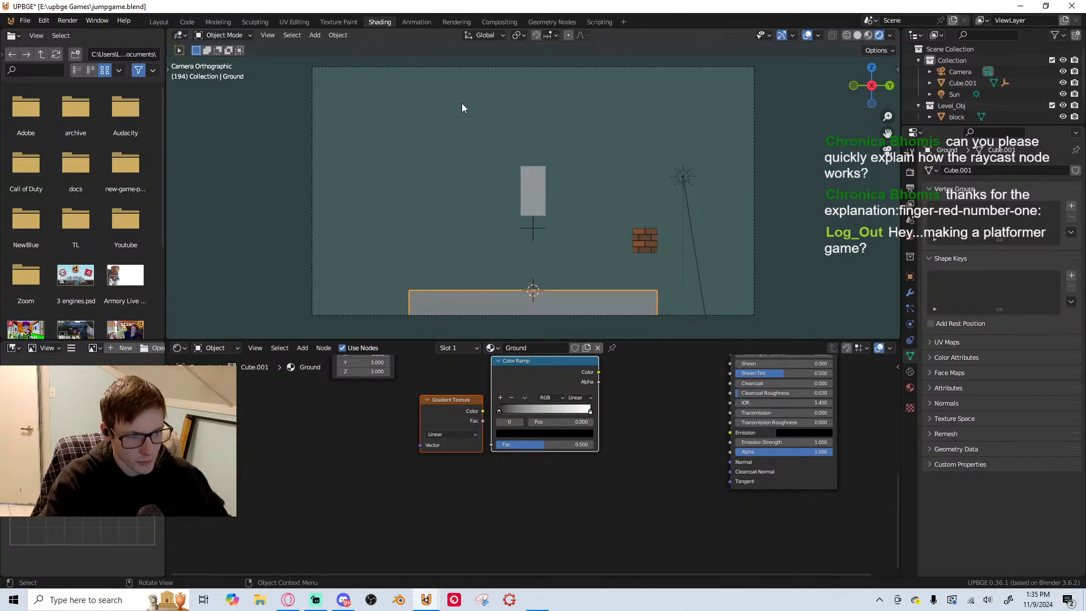
{"action": "key", "text": "ctrl+s"}
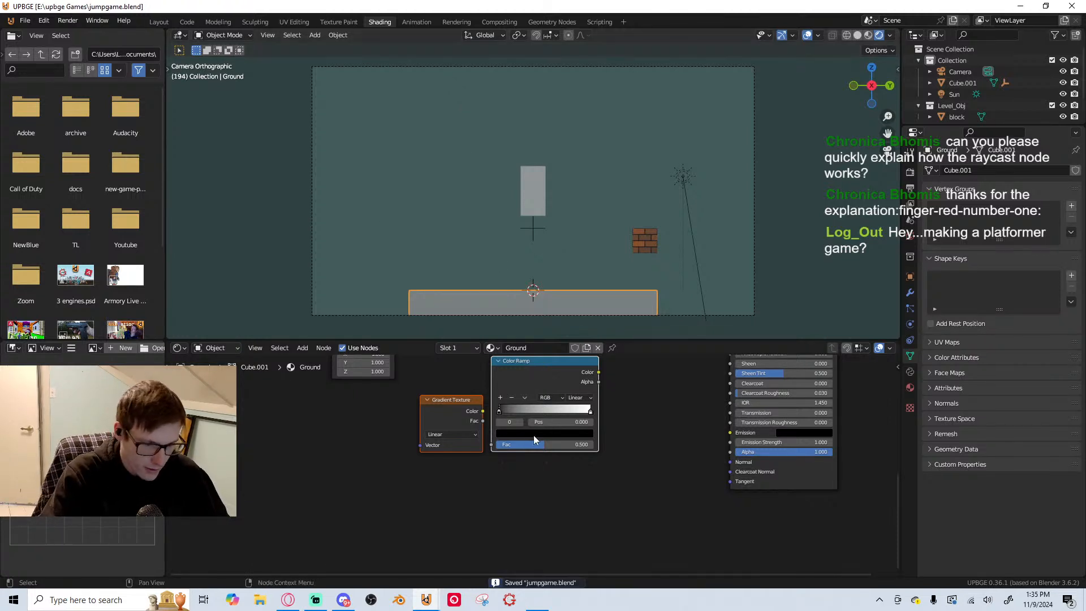
Connect the Color outputs of the upper and lower Color Ramps to the Mix node's A and B inputs
{"action": "key", "text": "Home"}
{"action": "left_click_drag", "start_coordinate": [545, 480], "coordinate": [549, 381]}
{"action": "scroll", "coordinate": [517, 485], "scroll_direction": "up", "scroll_amount": 3}
{"action": "middle_click_drag", "start_coordinate": [517, 484], "coordinate": [535, 418]}
{"action": "scroll", "coordinate": [535, 418], "scroll_direction": "down", "scroll_amount": 3}
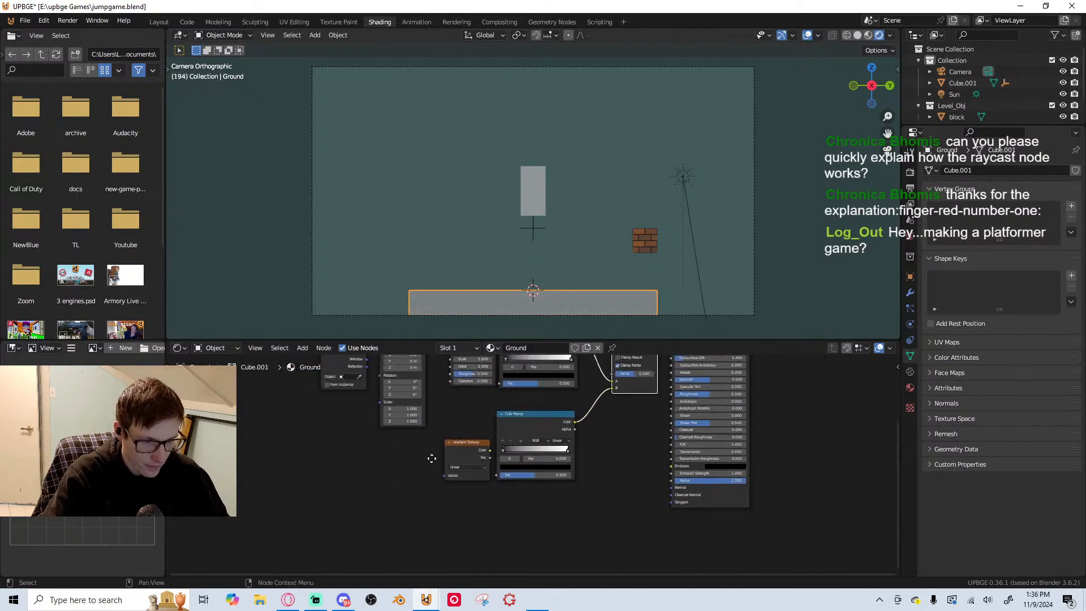
{"action": "middle_click_drag", "start_coordinate": [545, 463], "coordinate": [419, 478]}
{"action": "scroll", "coordinate": [419, 479], "scroll_direction": "up", "scroll_amount": 2}
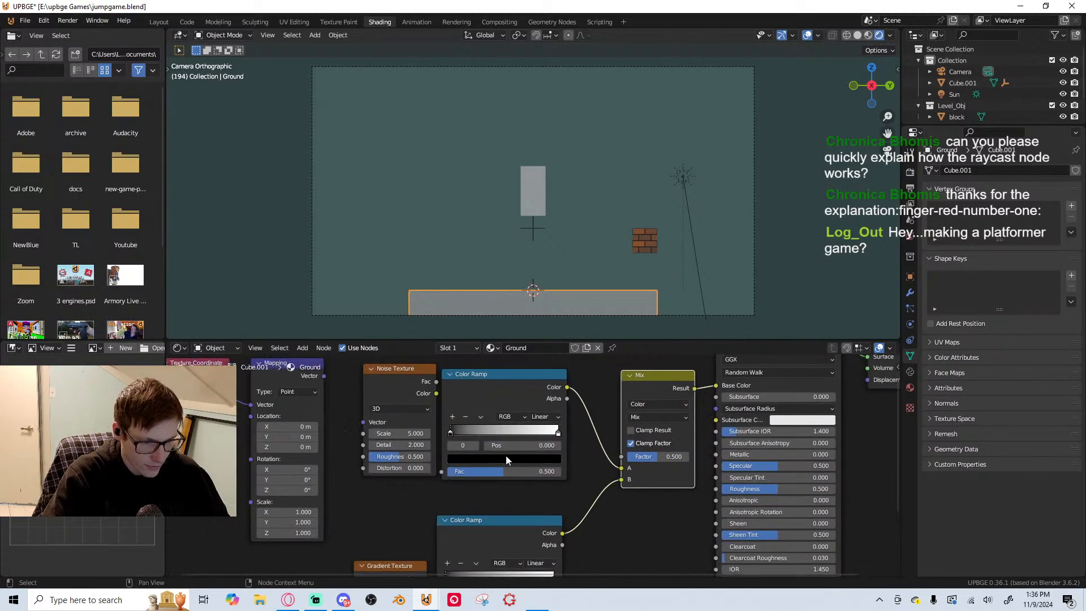
Delete the Noise Texture node beside the upper Color Ramp
{"action": "left_click", "coordinate": [399, 384]}
{"action": "middle_click_drag", "start_coordinate": [399, 385], "coordinate": [550, 409]}
{"action": "scroll", "coordinate": [526, 407], "scroll_direction": "down", "scroll_amount": 1}
{"action": "left_click_drag", "start_coordinate": [290, 409], "coordinate": [491, 446]}
{"action": "left_click_drag", "start_coordinate": [449, 385], "coordinate": [371, 394]}
{"action": "left_click", "coordinate": [560, 389]}
{"action": "key", "text": "x"}
Add a Voronoi Texture node and place it between the Mapping and Color Ramp nodes
{"action": "key", "text": "shift+a"}
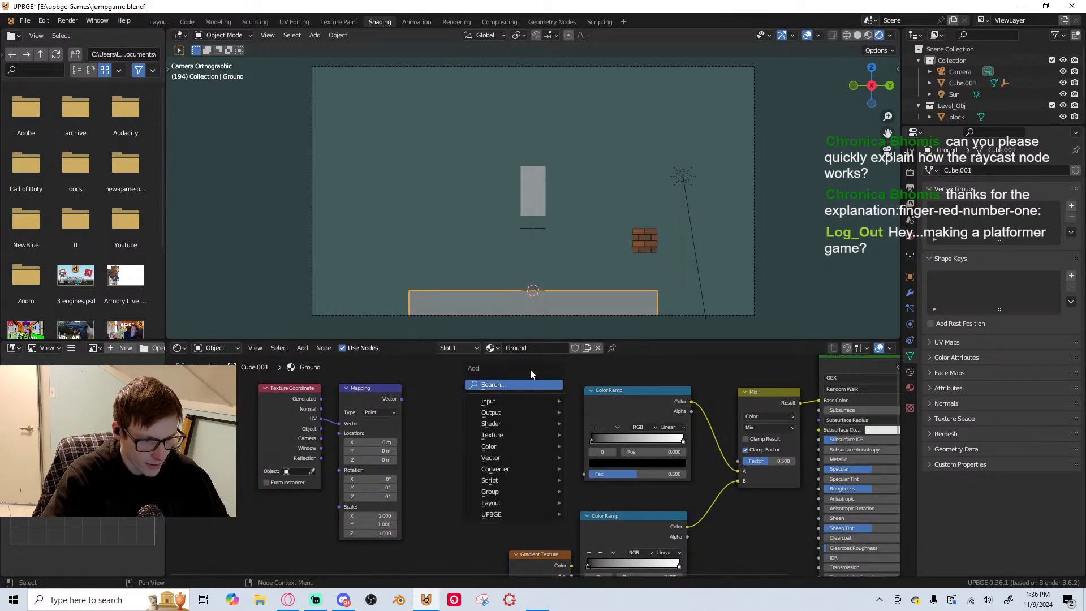
{"action": "left_click", "coordinate": [504, 385]}
{"action": "type", "text": "vor"}
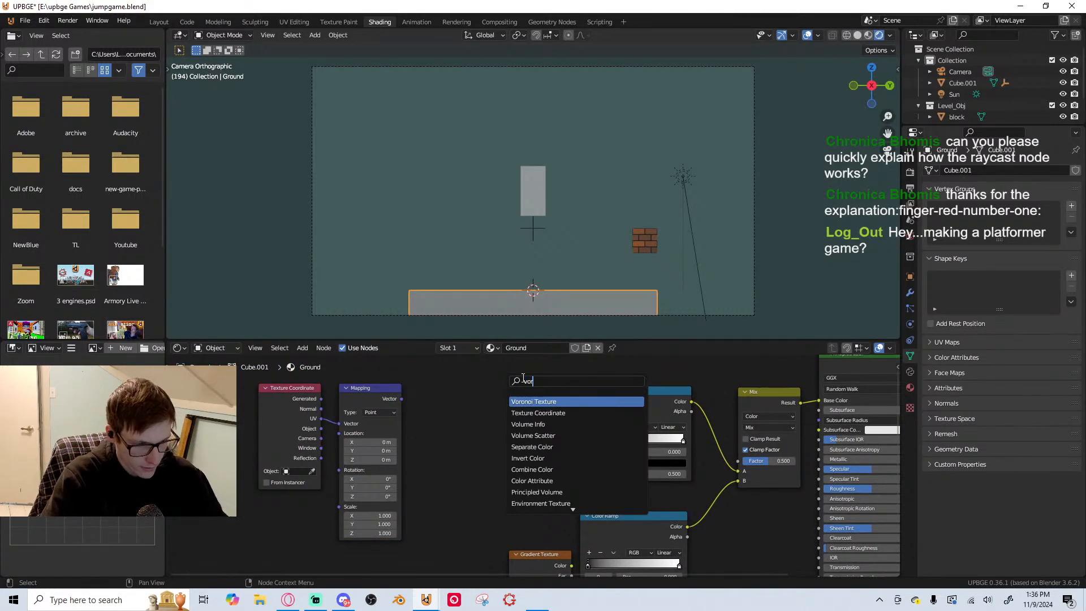
{"action": "left_click", "coordinate": [567, 398]}
{"action": "left_click", "coordinate": [544, 458]}
{"action": "scroll", "coordinate": [676, 450], "scroll_direction": "down", "scroll_amount": 4}
{"action": "middle_click_drag", "start_coordinate": [676, 449], "coordinate": [593, 434]}
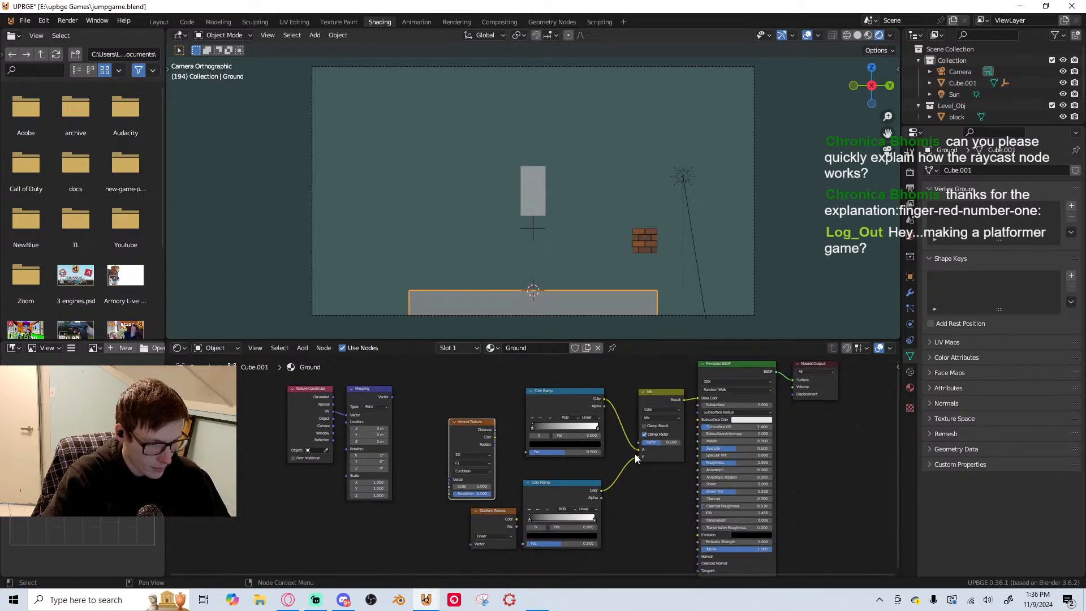
Place the Gradient Texture beside the upper Color Ramp and the Voronoi Texture beside the lower one, and disconnect the Mix node's A input
{"action": "left_click_drag", "start_coordinate": [636, 456], "coordinate": [621, 469]}
{"action": "left_click_drag", "start_coordinate": [471, 505], "coordinate": [502, 377]}
{"action": "left_click_drag", "start_coordinate": [572, 412], "coordinate": [639, 460]}
{"action": "left_click_drag", "start_coordinate": [574, 471], "coordinate": [567, 493]}
{"action": "left_click_drag", "start_coordinate": [493, 433], "coordinate": [455, 498]}
{"action": "scroll", "coordinate": [473, 461], "scroll_direction": "up", "scroll_amount": 2}
{"action": "middle_click_drag", "start_coordinate": [473, 461], "coordinate": [464, 423]}
{"action": "scroll", "coordinate": [462, 399], "scroll_direction": "up", "scroll_amount": 1}
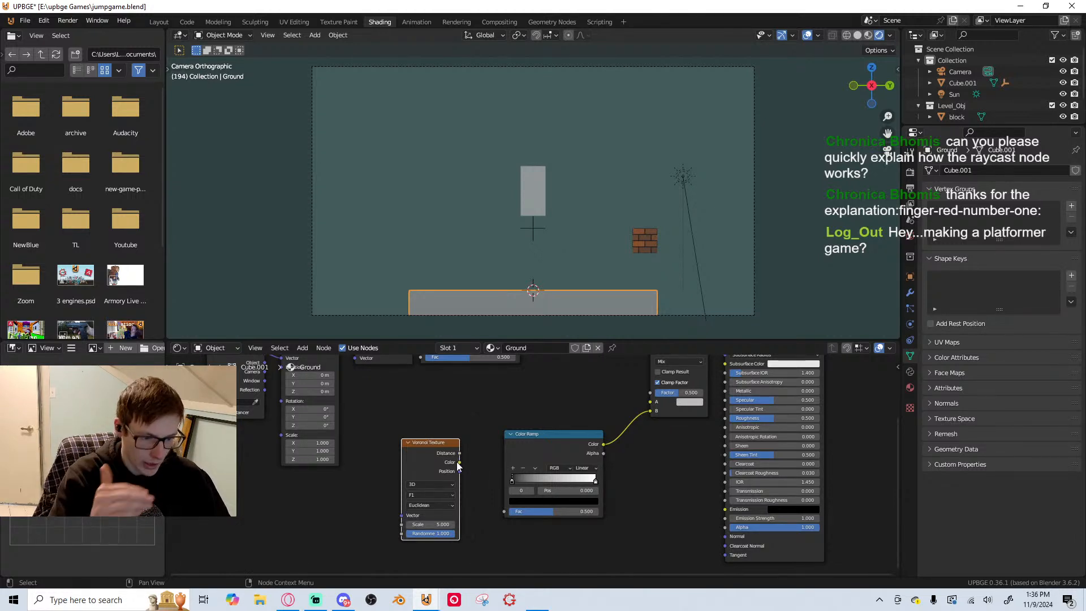
Connect the Voronoi Texture's Color output to the lower Color Ramp's Fac input
{"action": "scroll", "coordinate": [461, 467], "scroll_direction": "up", "scroll_amount": 1}
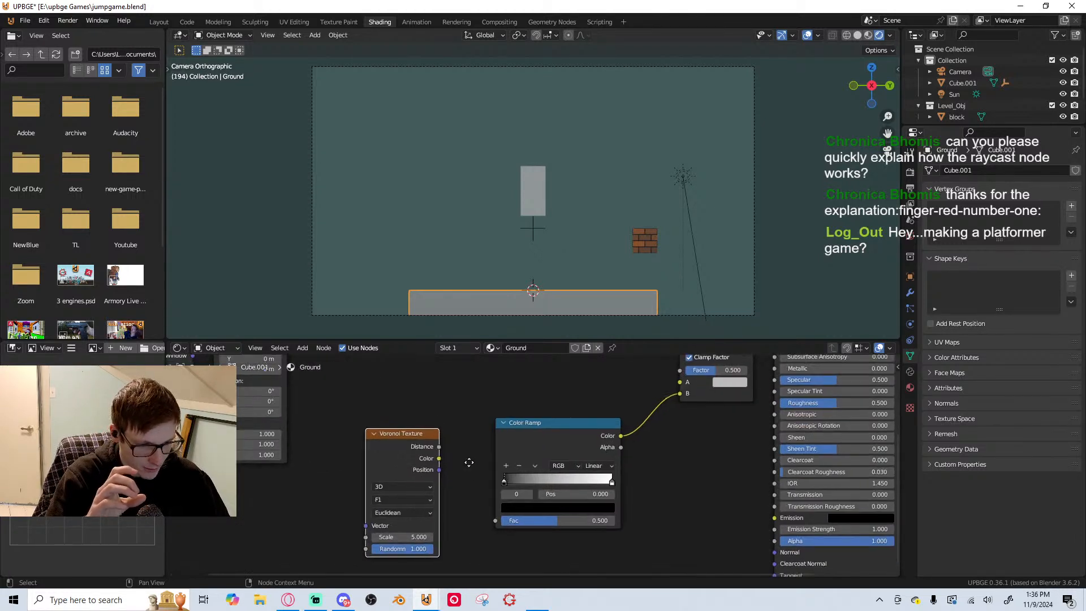
{"action": "middle_click_drag", "start_coordinate": [461, 467], "coordinate": [459, 447]}
{"action": "left_click_drag", "start_coordinate": [437, 439], "coordinate": [494, 498]}
{"action": "left_click_drag", "start_coordinate": [387, 424], "coordinate": [403, 481]}
{"action": "key", "text": "ctrl+t"}
{"action": "scroll", "coordinate": [404, 481], "scroll_direction": "down", "scroll_amount": 3}
{"action": "middle_click_drag", "start_coordinate": [403, 481], "coordinate": [470, 461]}
{"action": "scroll", "coordinate": [569, 384], "scroll_direction": "up", "scroll_amount": 1}
{"action": "scroll", "coordinate": [287, 503], "scroll_direction": "down", "scroll_amount": 3}
{"action": "middle_click_drag", "start_coordinate": [301, 473], "coordinate": [347, 502]}
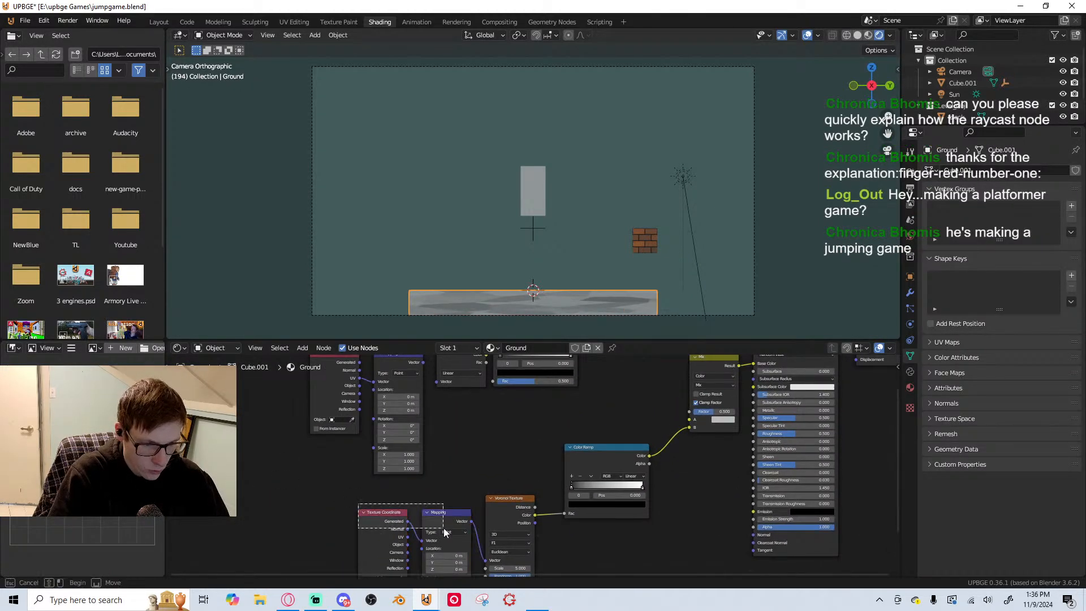
{"action": "key", "text": "x"}
Connect the existing Mapping node's Vector output toward both texture nodes and move the Texture Coordinate and Mapping nodes lower
{"action": "middle_click_drag", "start_coordinate": [416, 359], "coordinate": [420, 390]}
{"action": "left_click_drag", "start_coordinate": [422, 388], "coordinate": [436, 422]}
{"action": "key", "text": "Escape"}
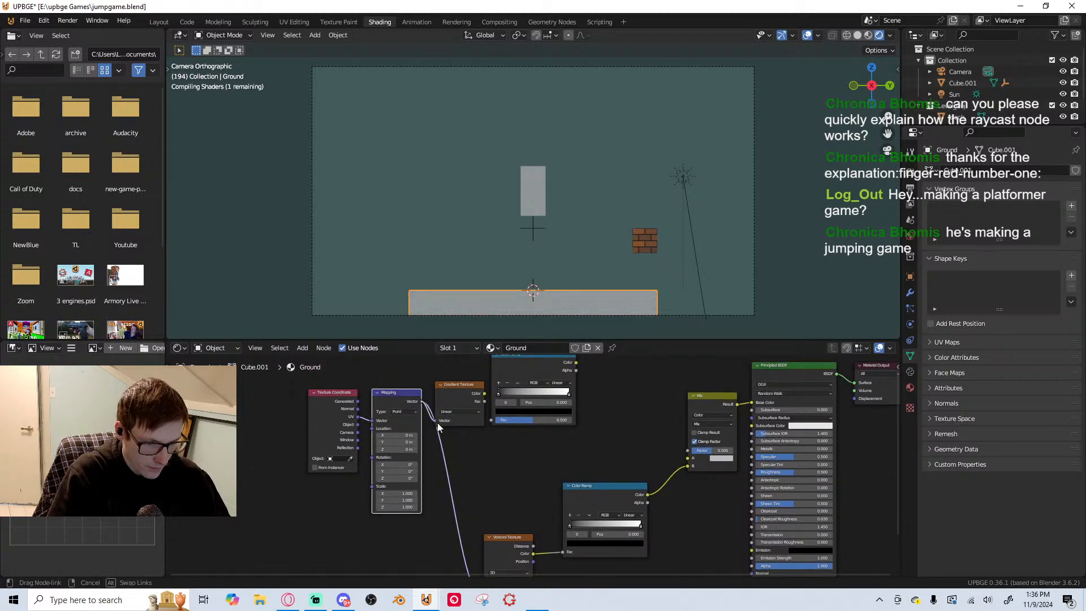
{"action": "left_click_drag", "start_coordinate": [295, 397], "coordinate": [406, 400]}
{"action": "key", "text": "g"}
{"action": "left_click", "coordinate": [377, 464]}
Feed the Mapping vector into the Voronoi Texture and set its Scale to 33.6
{"action": "middle_click_drag", "start_coordinate": [425, 459], "coordinate": [489, 317]}
{"action": "scroll", "coordinate": [578, 447], "scroll_direction": "up", "scroll_amount": 7}
{"action": "left_click_drag", "start_coordinate": [580, 459], "coordinate": [626, 458]}
Enter Edit Mode on the Ground and unwrap it, trying several UV mapping methods and ending with Smart UV Project
{"action": "key", "text": "Tab"}
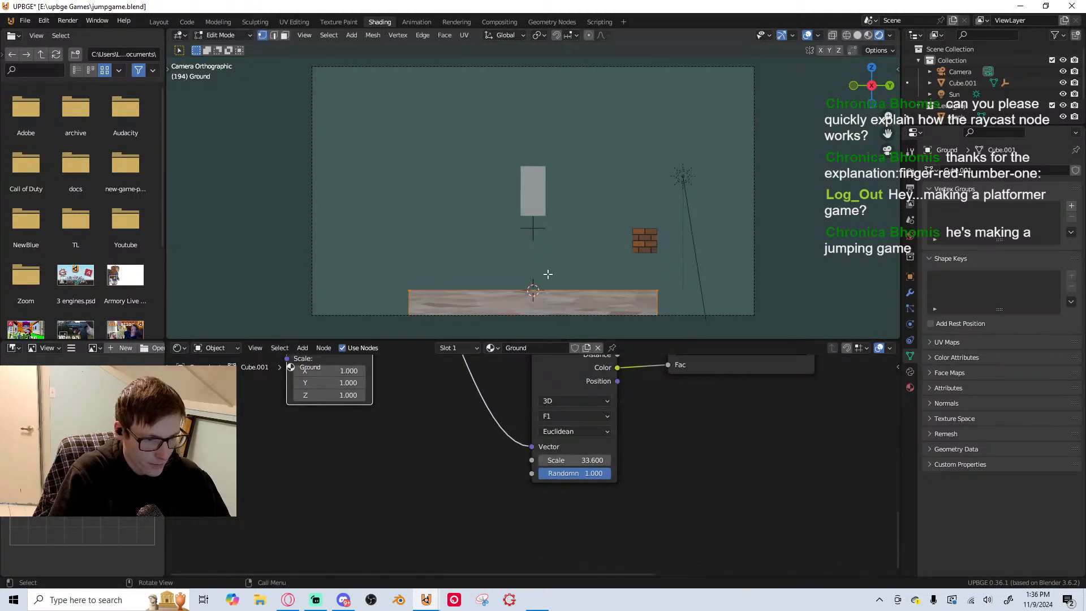
{"action": "key", "text": "u"}
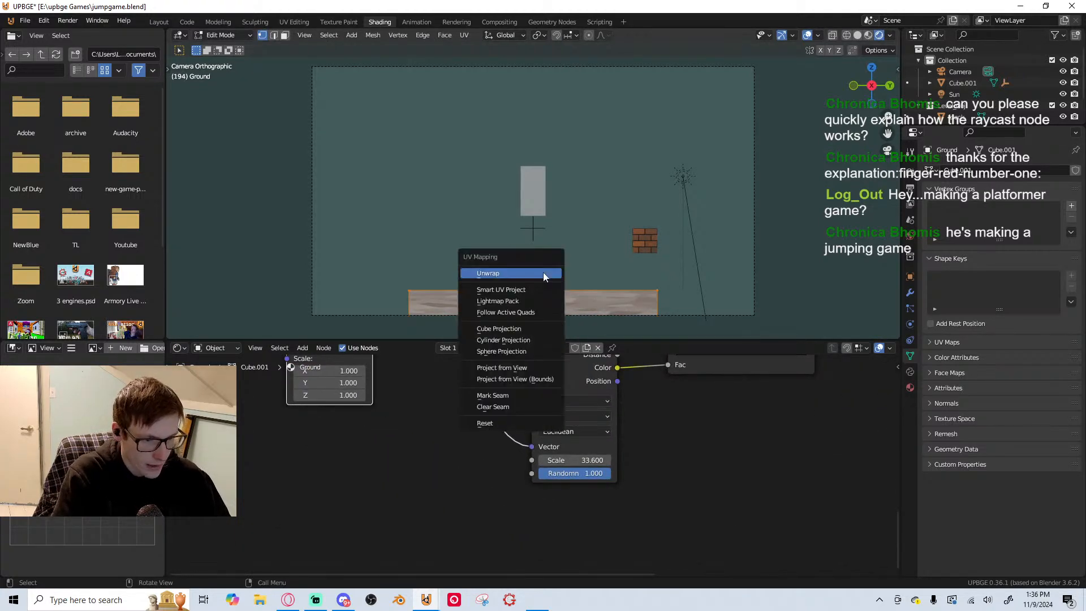
{"action": "left_click", "coordinate": [507, 332]}
{"action": "key", "text": "u"}
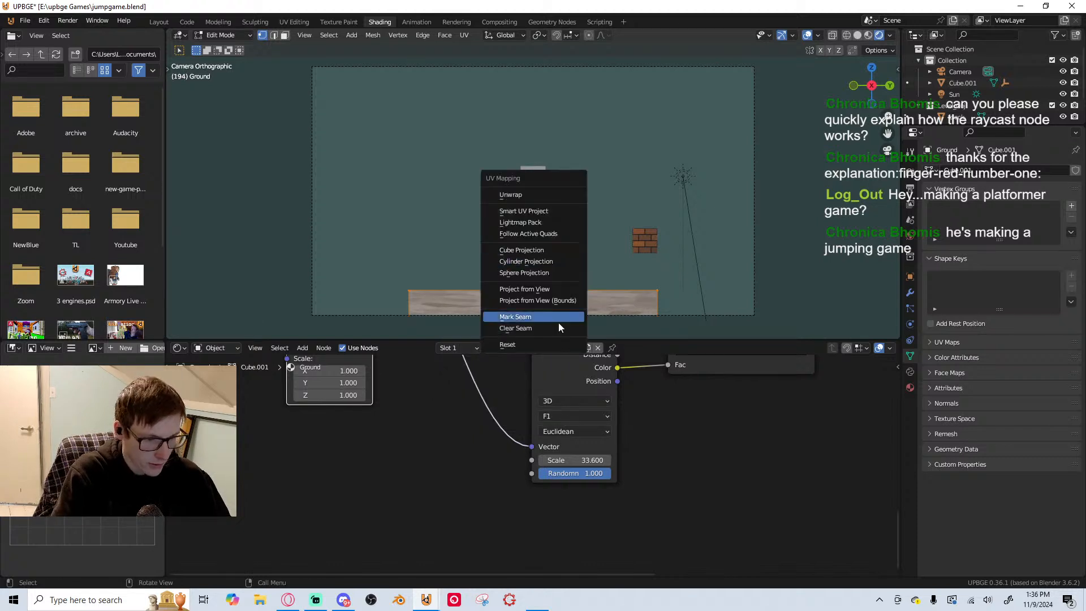
{"action": "left_click", "coordinate": [547, 339]}
{"action": "key", "text": "u"}
{"action": "left_click", "coordinate": [526, 97]}
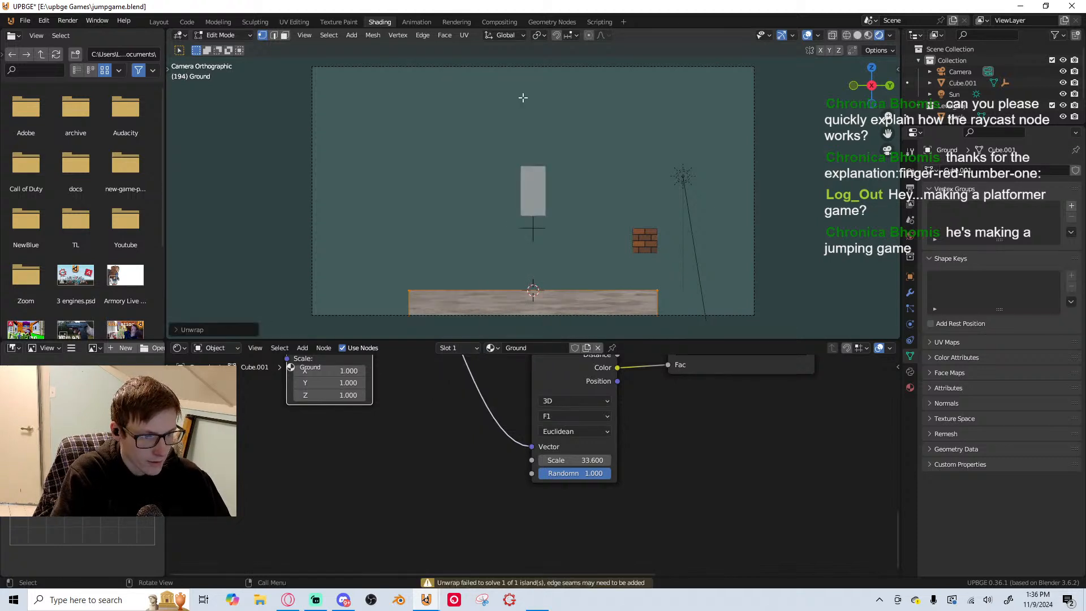
{"action": "key", "text": "u"}
{"action": "left_click", "coordinate": [539, 274]}
{"action": "left_click", "coordinate": [567, 367]}
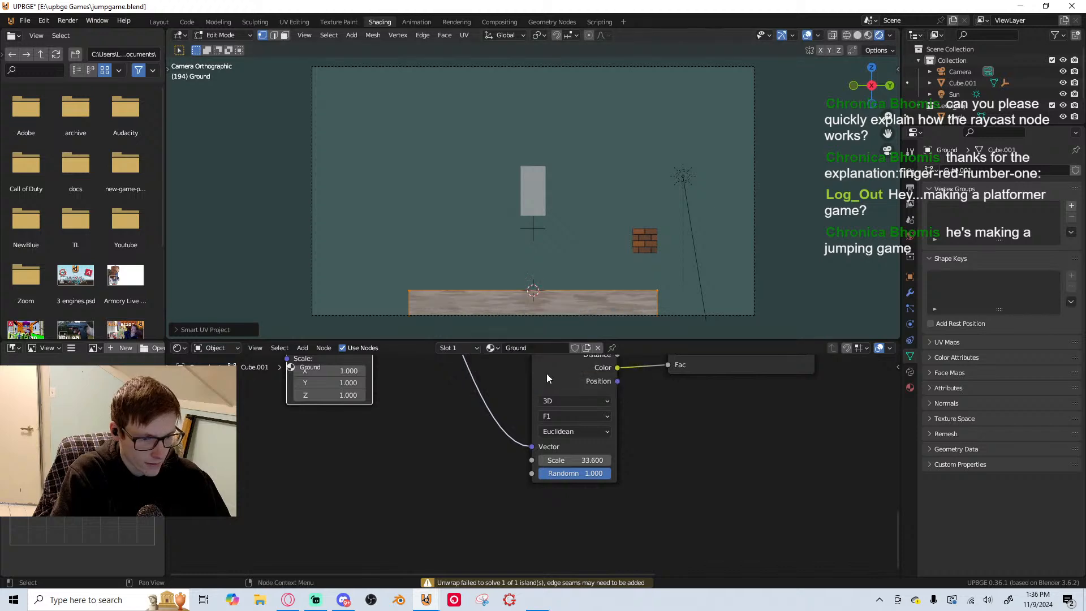
{"action": "scroll", "coordinate": [541, 313], "scroll_direction": "up", "scroll_amount": 3}
{"action": "middle_click_drag", "start_coordinate": [541, 313], "coordinate": [512, 160], "text": "shift"}
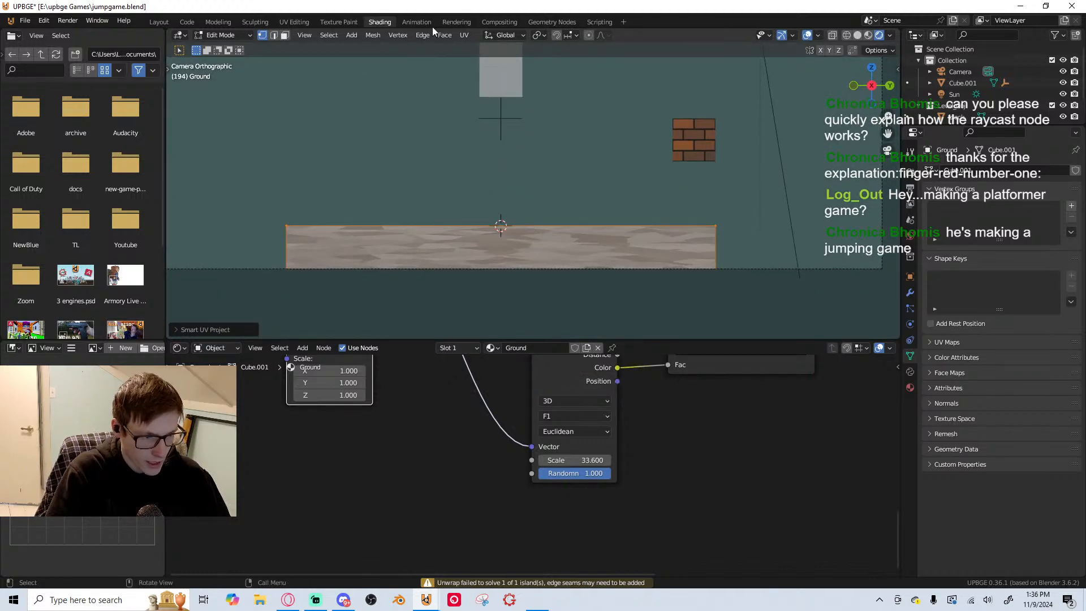
Open the UV Editing workspace, select all of the Ground's UVs and show the 3D view in Rendered shading
{"action": "left_click", "coordinate": [300, 24]}
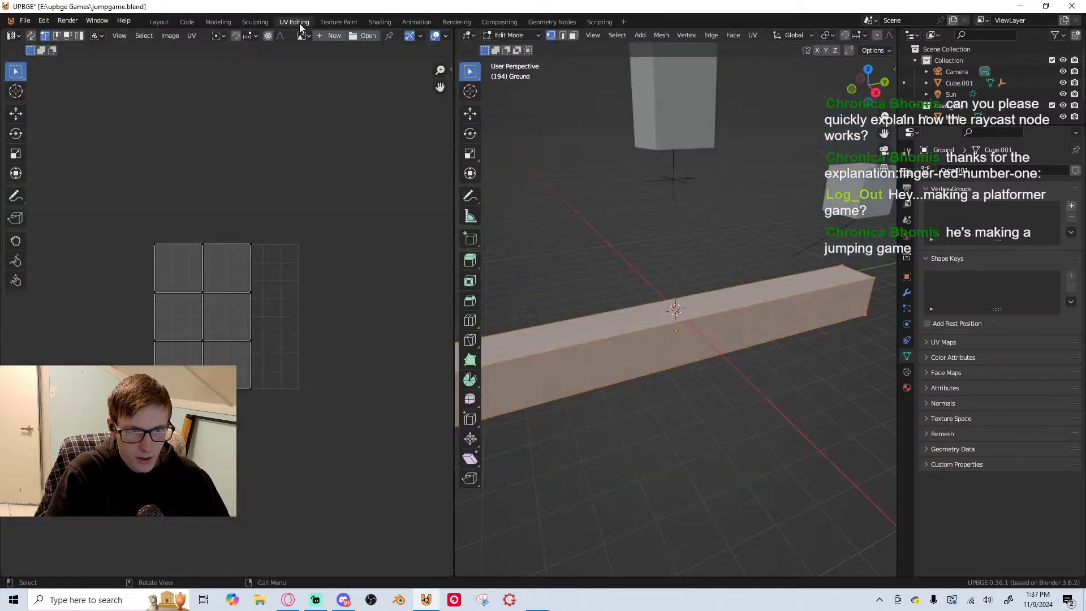
{"action": "key", "text": "a"}
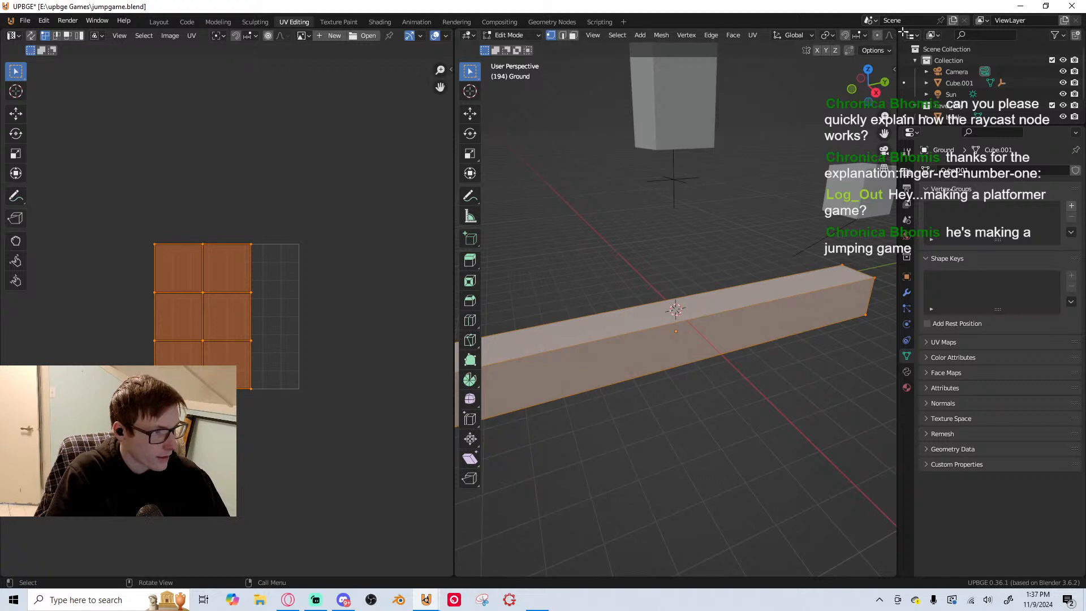
{"action": "scroll", "coordinate": [871, 35], "scroll_direction": "down", "scroll_amount": 5}
{"action": "left_click", "coordinate": [877, 35]}
{"action": "middle_click_drag", "start_coordinate": [783, 232], "coordinate": [756, 187]}
{"action": "scroll", "coordinate": [756, 187], "scroll_direction": "down", "scroll_amount": 2}
{"action": "scroll", "coordinate": [369, 315], "scroll_direction": "down", "scroll_amount": 1}
{"action": "key", "text": "s"}
{"action": "key", "text": "x"}
{"action": "right_click", "coordinate": [39, 305]}
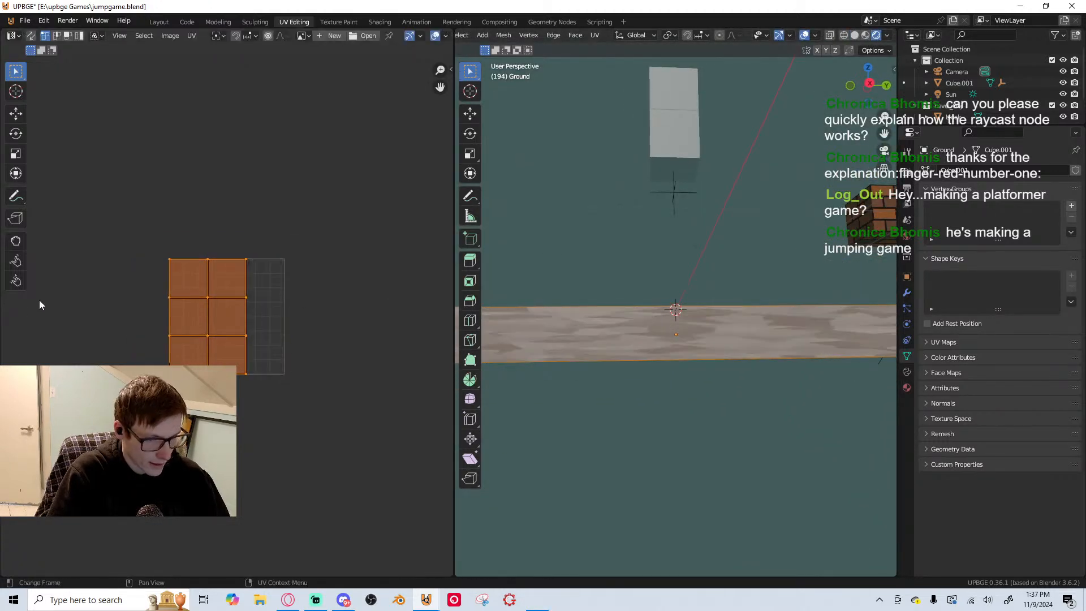
{"action": "key", "text": "s"}
{"action": "key", "text": "y"}
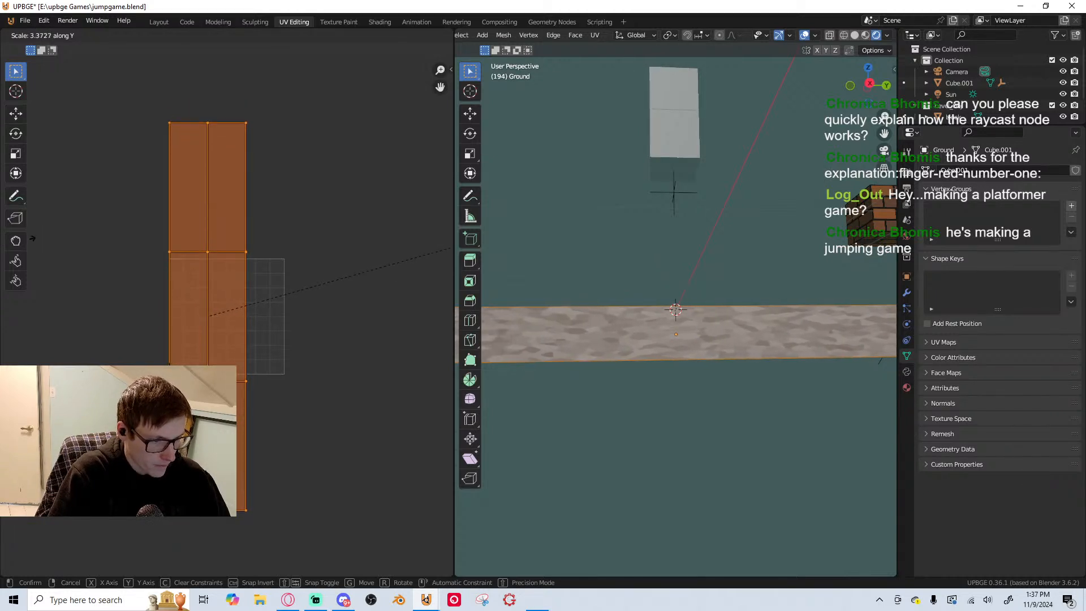
{"action": "right_click", "coordinate": [33, 238]}
Scale the Ground's UVs by 6 along Y, return to Object Mode and save the file
{"action": "type", "text": "s"}
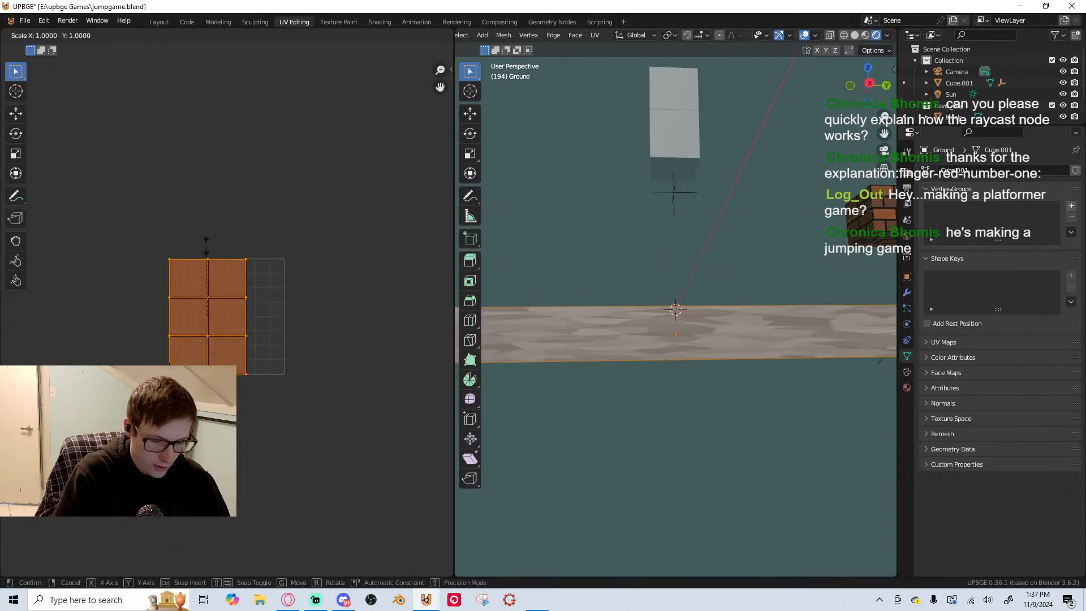
{"action": "type", "text": "6y"}
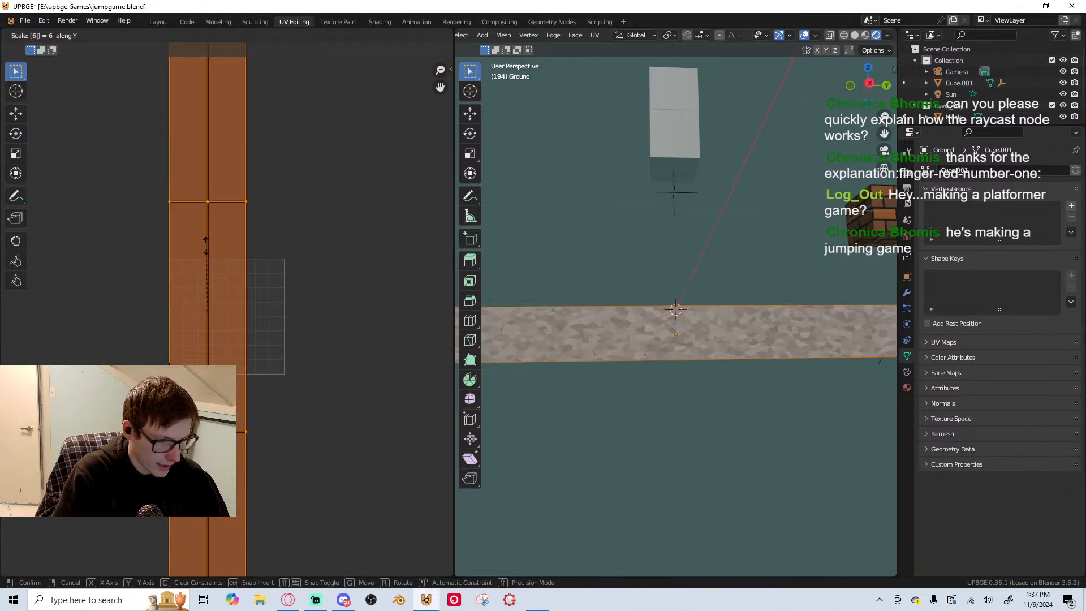
{"action": "key", "text": "Return"}
{"action": "key", "text": "Tab"}
{"action": "middle_click_drag", "start_coordinate": [688, 298], "coordinate": [678, 330]}
{"action": "key", "text": "ctrl+s"}
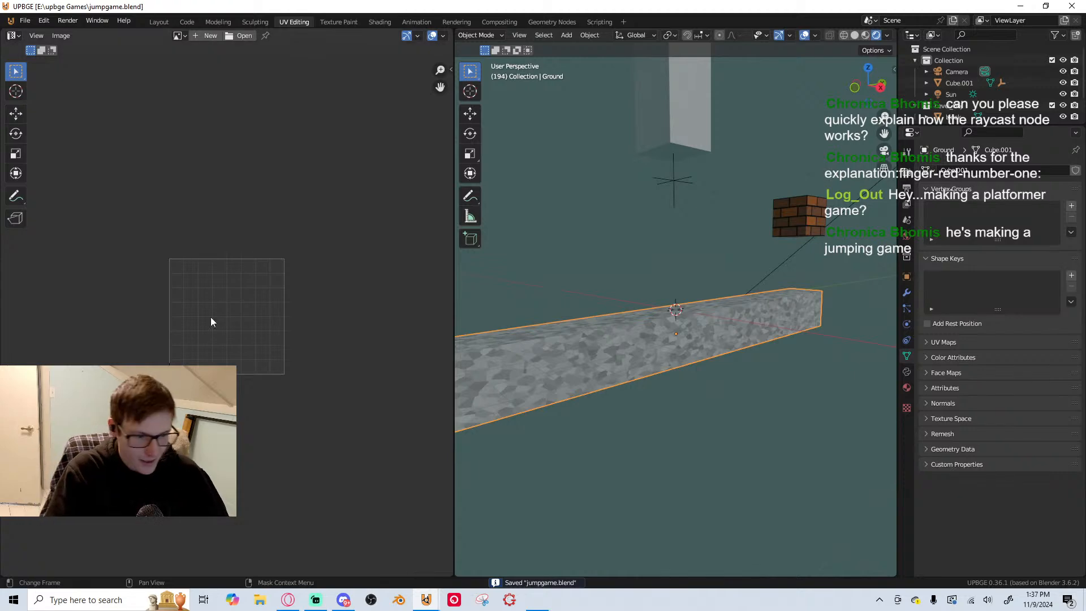
Return to the Shading workspace to continue editing the Ground material
{"action": "mouse_move", "coordinate": [543, 300]}
{"action": "middle_mouse_down"}
{"action": "mouse_move", "coordinate": [577, 296]}
{"action": "mouse_move", "coordinate": [536, 296]}
{"action": "middle_mouse_up"}
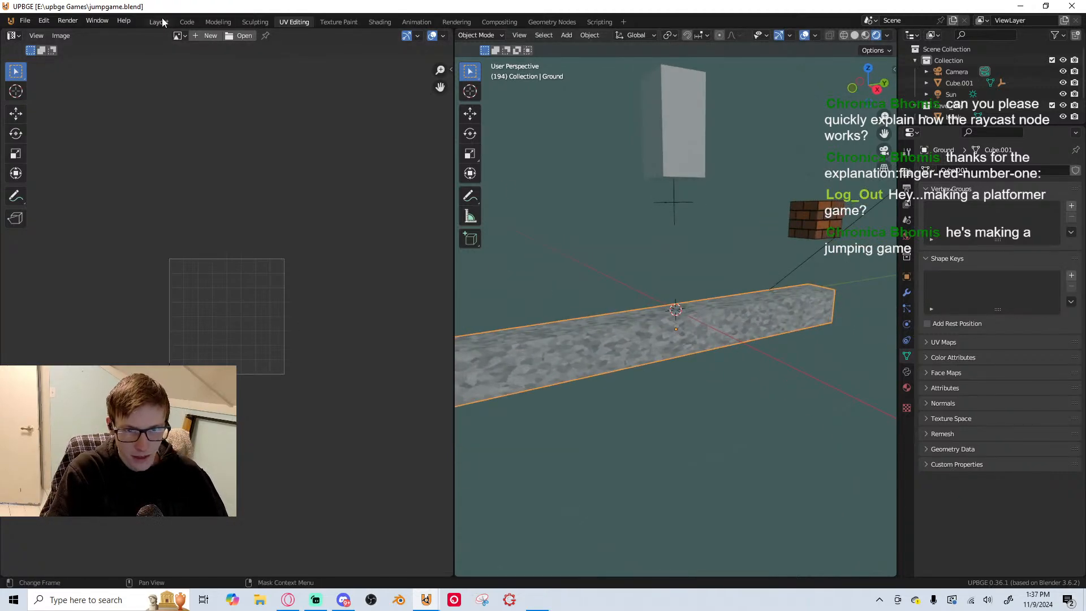
{"action": "left_click", "coordinate": [184, 23]}
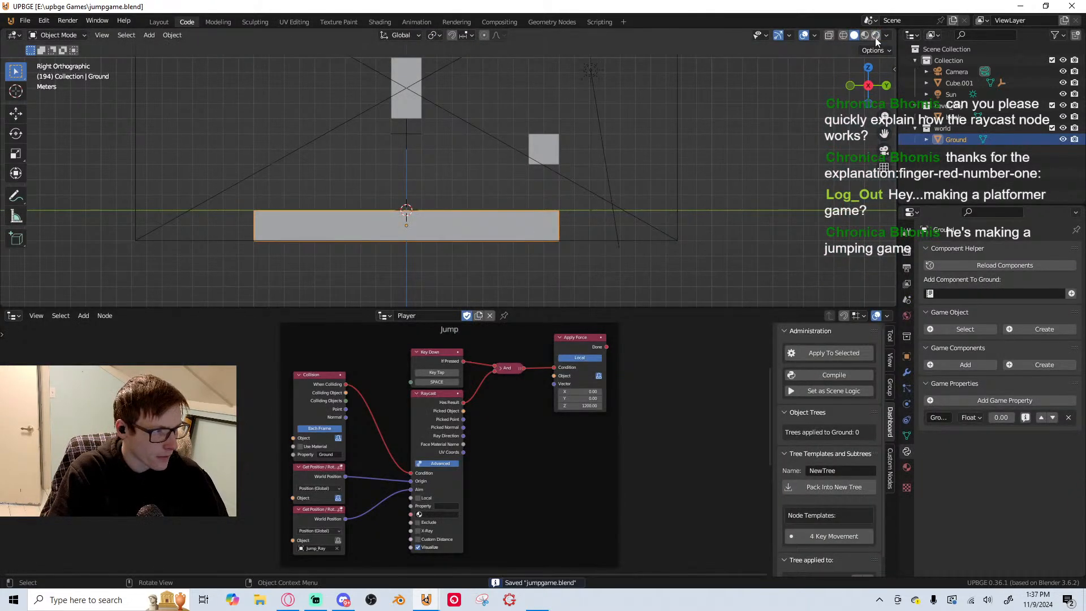
{"action": "left_click", "coordinate": [380, 22]}
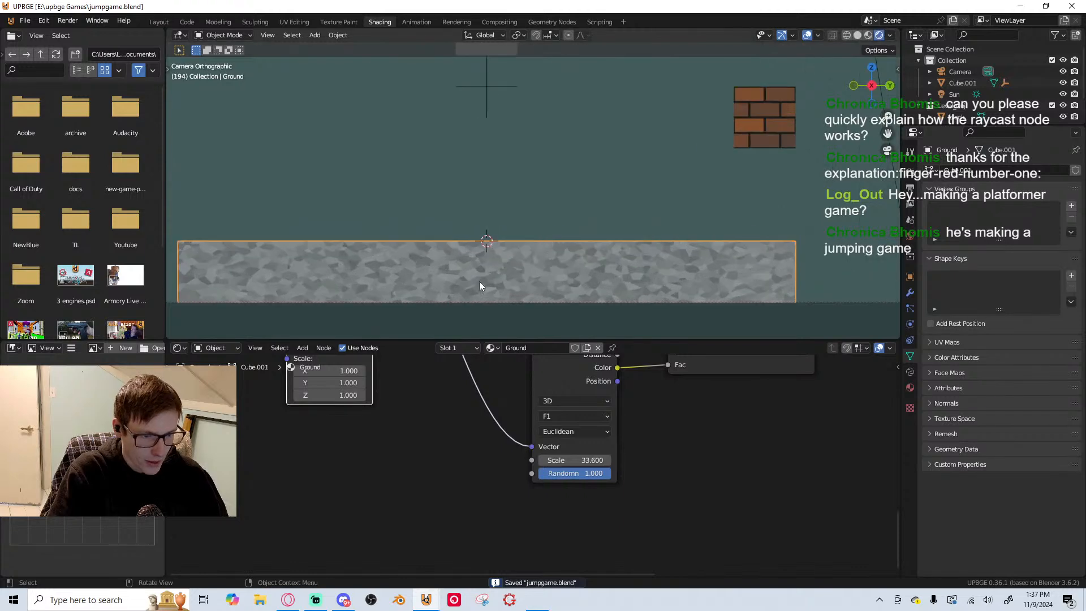
{"action": "scroll", "coordinate": [491, 458], "scroll_direction": "down", "scroll_amount": 4}
{"action": "middle_click_drag", "start_coordinate": [410, 481], "coordinate": [521, 573]}
{"action": "middle_click_drag", "start_coordinate": [708, 430], "coordinate": [436, 434]}
{"action": "scroll", "coordinate": [486, 448], "scroll_direction": "up", "scroll_amount": 5}
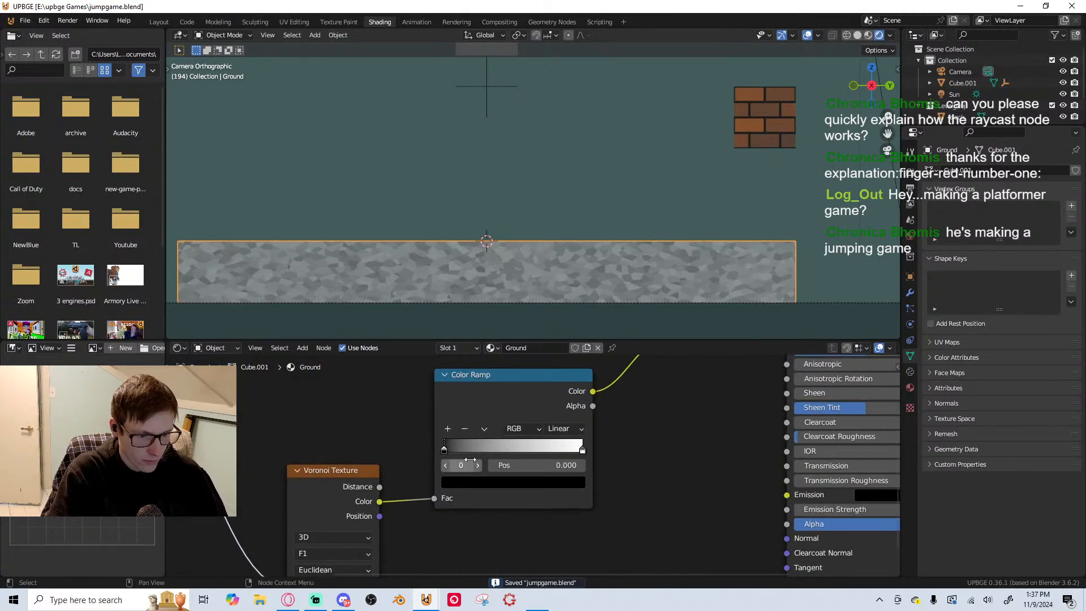
Wire the Gradient Texture through the upper Color Ramp into the Mix node's A input, and detach it from the shared Mapping node
{"action": "mouse_move", "coordinate": [446, 448]}
{"action": "left_mouse_down"}
{"action": "mouse_move", "coordinate": [522, 447]}
{"action": "mouse_move", "coordinate": [450, 446]}
{"action": "left_mouse_up"}
{"action": "scroll", "coordinate": [489, 451], "scroll_direction": "down", "scroll_amount": 2}
{"action": "middle_click_drag", "start_coordinate": [489, 451], "coordinate": [541, 521]}
{"action": "scroll", "coordinate": [581, 460], "scroll_direction": "up", "scroll_amount": 1}
{"action": "middle_click_drag", "start_coordinate": [581, 460], "coordinate": [551, 533]}
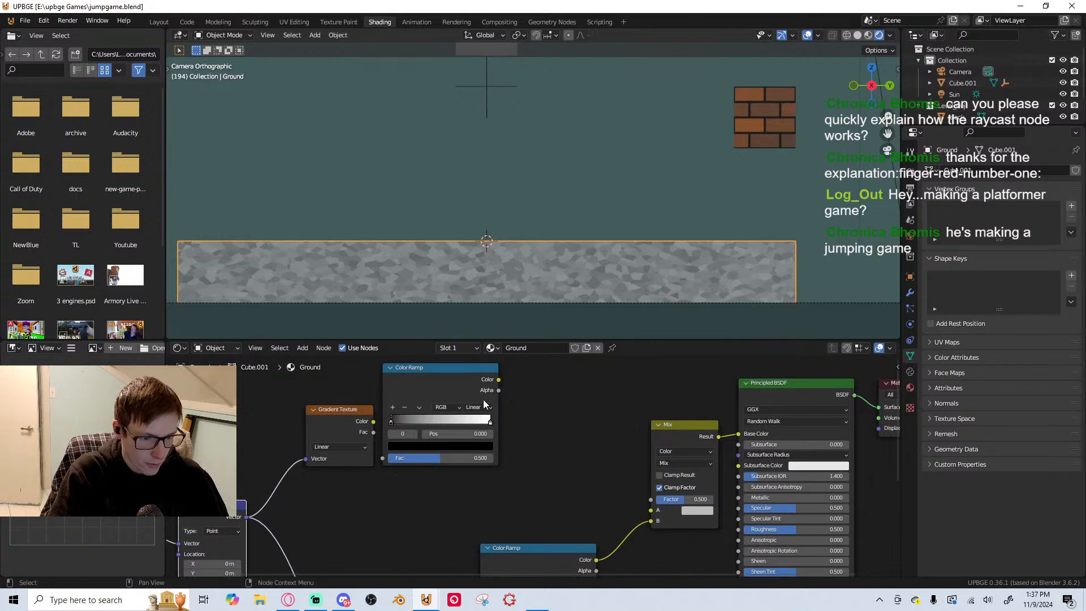
{"action": "middle_click_drag", "start_coordinate": [370, 435], "coordinate": [401, 419]}
{"action": "left_click_drag", "start_coordinate": [402, 407], "coordinate": [413, 443]}
{"action": "left_click_drag", "start_coordinate": [476, 367], "coordinate": [680, 494]}
{"action": "middle_click_drag", "start_coordinate": [447, 460], "coordinate": [645, 435]}
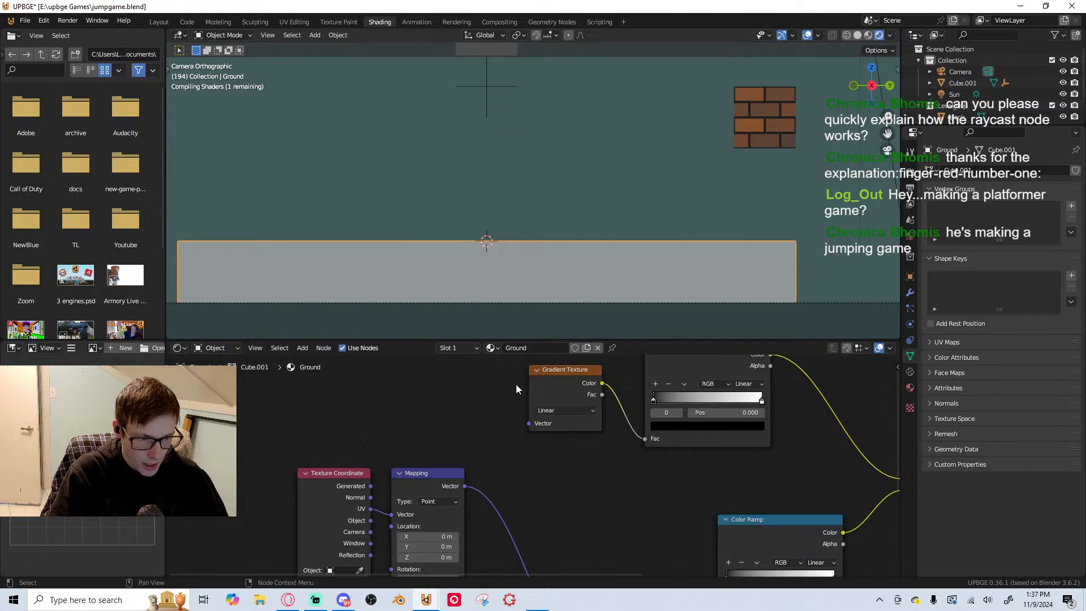
Give the Gradient Texture its own Mapping node, delete the extra Texture Coordinate node and reposition the new Mapping node
{"action": "key", "text": "ctrl+t"}
{"action": "middle_click_drag", "start_coordinate": [384, 402], "coordinate": [421, 458]}
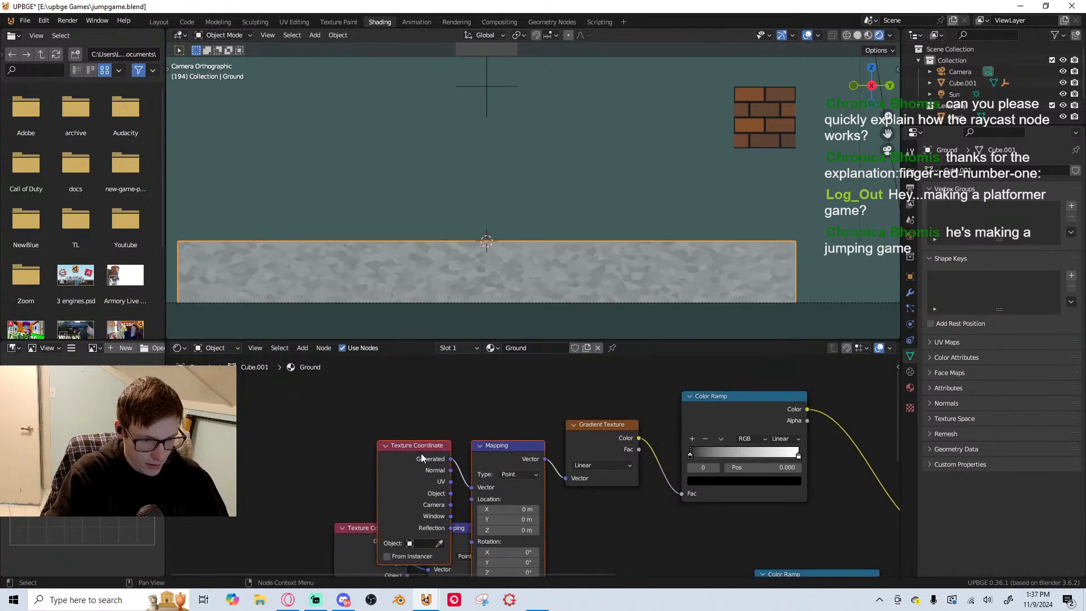
{"action": "left_click", "coordinate": [422, 454]}
{"action": "key", "text": "x"}
{"action": "left_click_drag", "start_coordinate": [515, 454], "coordinate": [465, 448]}
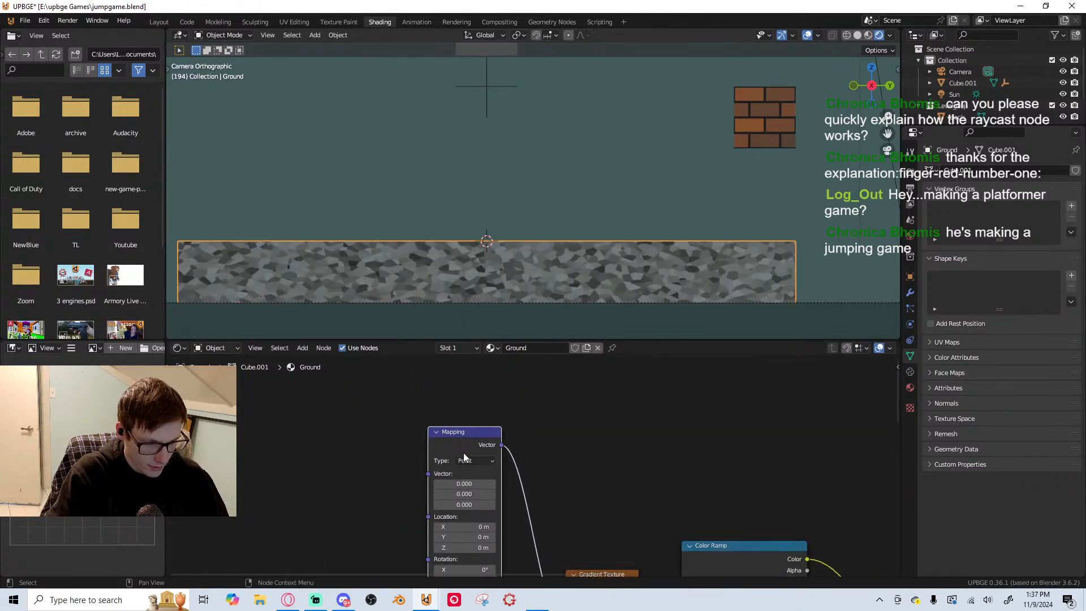
Connect the Texture Coordinate's UV output to the Vector input of the Gradient Texture's Mapping node and place that node above the other Mapping node
{"action": "scroll", "coordinate": [464, 452], "scroll_direction": "down", "scroll_amount": 4}
{"action": "middle_click_drag", "start_coordinate": [464, 453], "coordinate": [520, 300]}
{"action": "middle_click_drag", "start_coordinate": [532, 362], "coordinate": [534, 430]}
{"action": "mouse_move", "coordinate": [515, 371]}
{"action": "left_mouse_down"}
{"action": "mouse_move", "coordinate": [522, 395]}
{"action": "mouse_move", "coordinate": [515, 387]}
{"action": "left_mouse_up"}
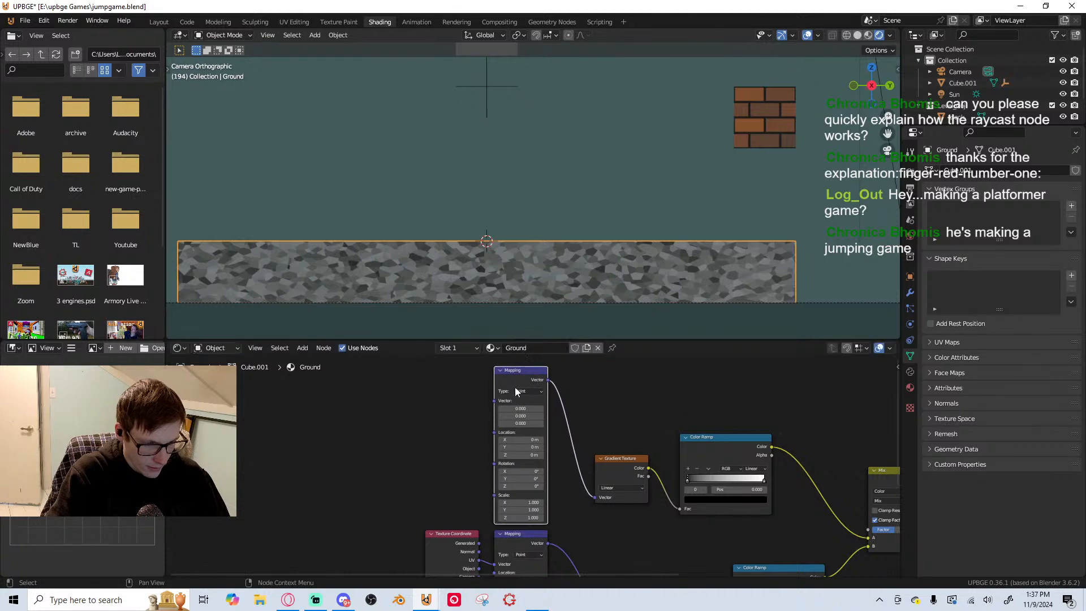
{"action": "left_click_drag", "start_coordinate": [479, 559], "coordinate": [498, 397]}
{"action": "scroll", "coordinate": [533, 465], "scroll_direction": "up", "scroll_amount": 3}
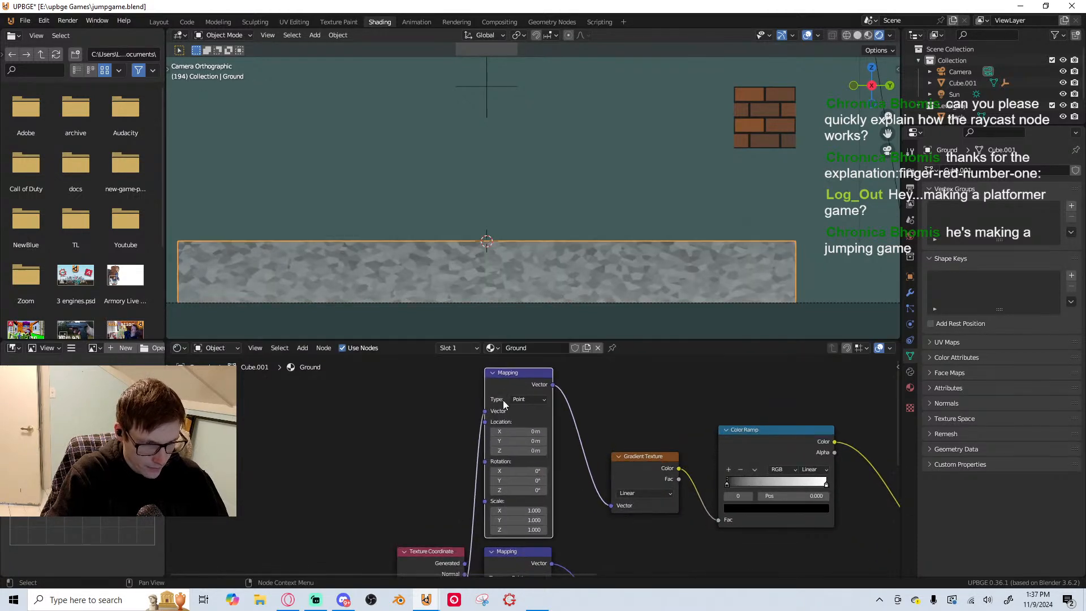
Move the upper Color Ramp's black stop to about 0.405, and give the white stop zero alpha at about 0.614
{"action": "middle_click_drag", "start_coordinate": [685, 467], "coordinate": [549, 443]}
{"action": "left_click_drag", "start_coordinate": [601, 461], "coordinate": [654, 459]}
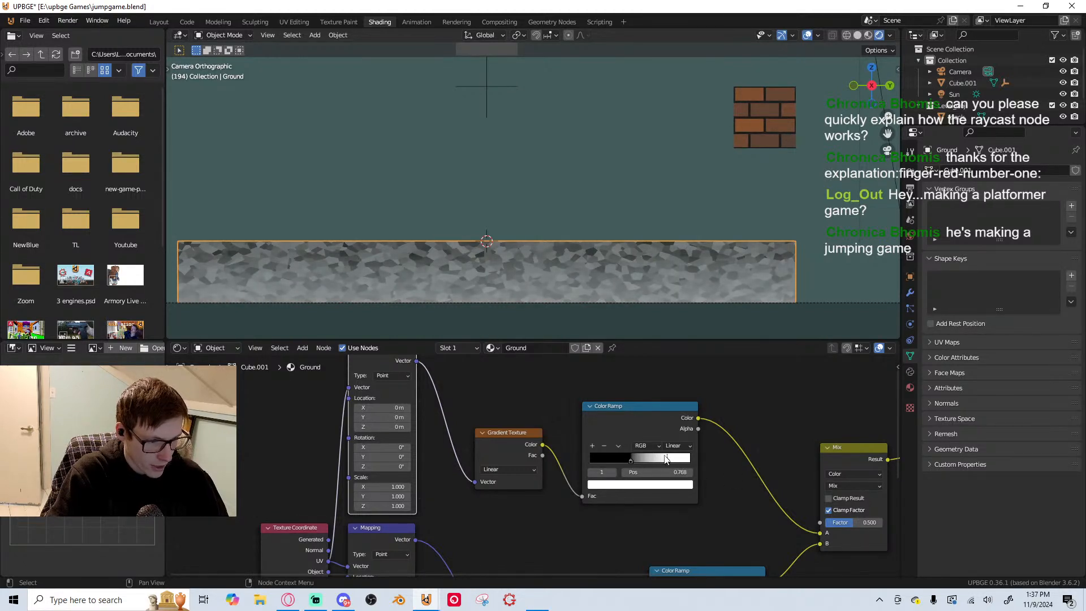
{"action": "left_click", "coordinate": [663, 485]}
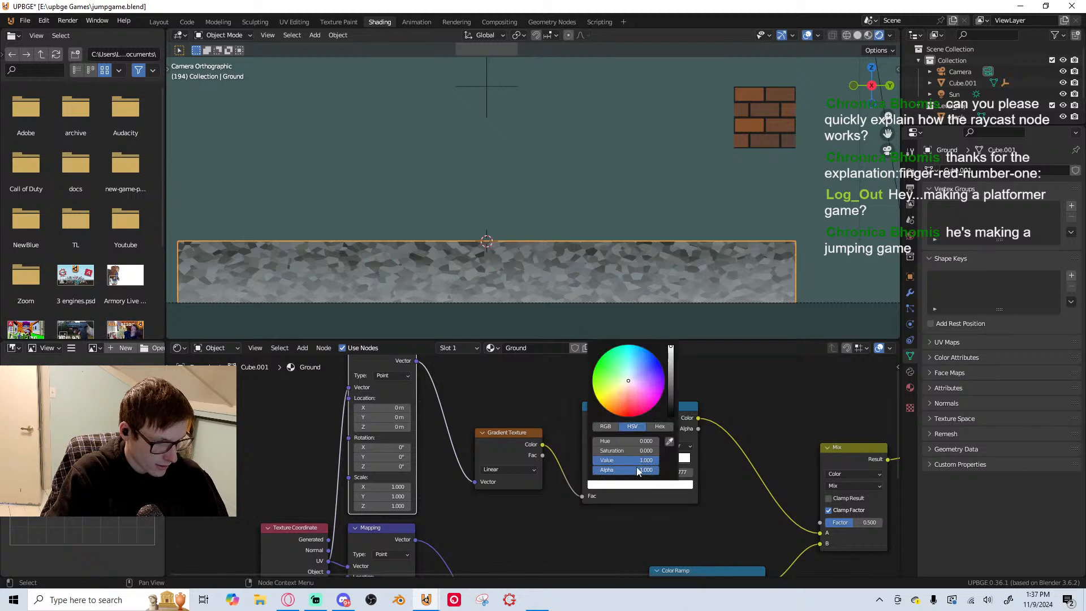
{"action": "left_click_drag", "start_coordinate": [639, 469], "coordinate": [588, 470]}
{"action": "scroll", "coordinate": [659, 481], "scroll_direction": "up", "scroll_amount": 1}
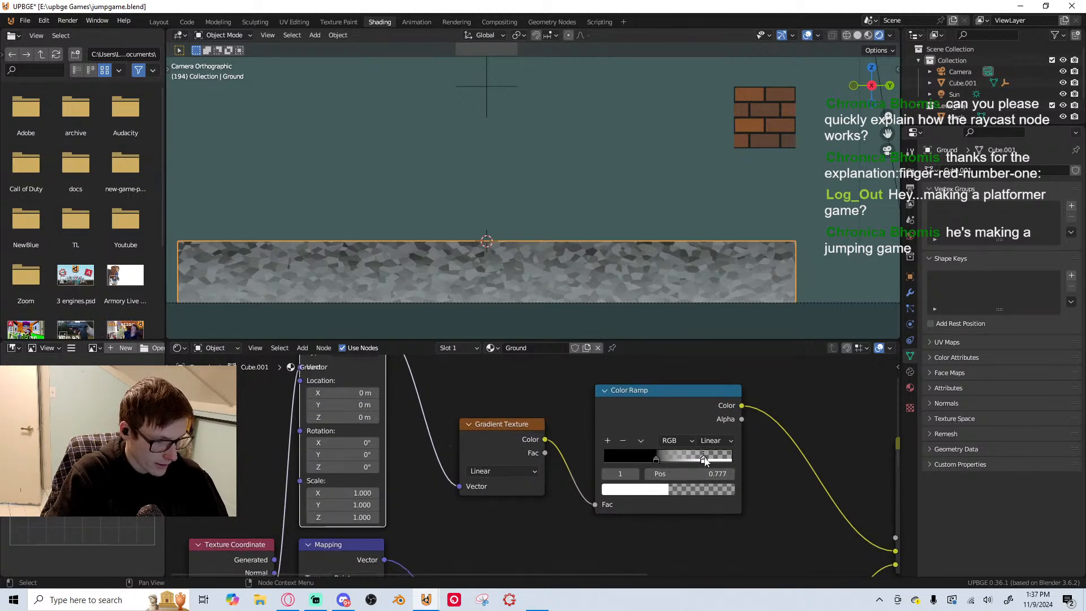
{"action": "left_click_drag", "start_coordinate": [706, 461], "coordinate": [683, 462]}
{"action": "scroll", "coordinate": [728, 471], "scroll_direction": "down", "scroll_amount": 1}
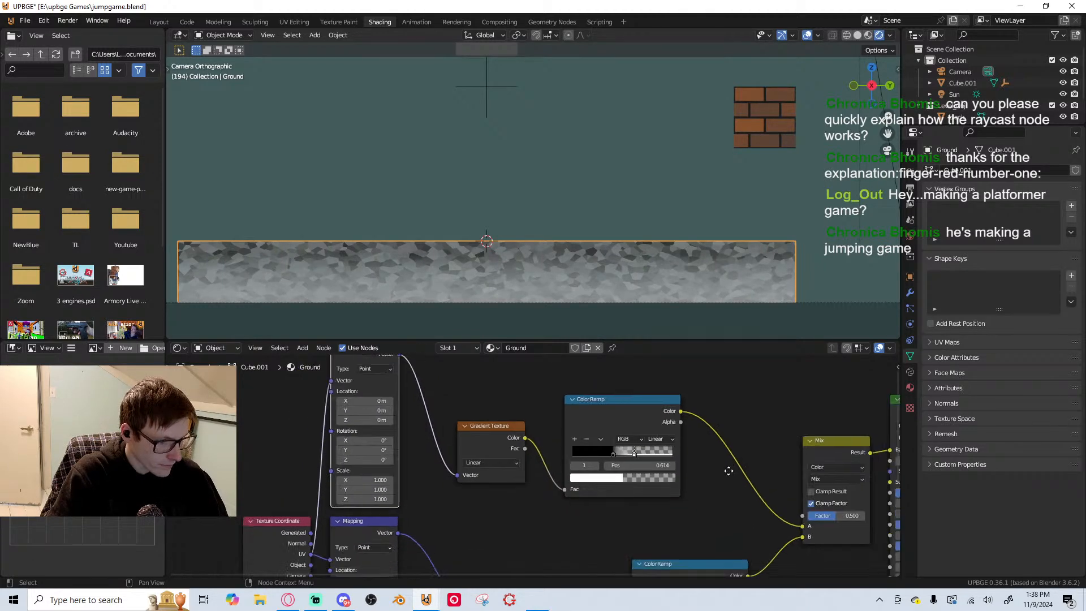
Set the Ground material's blend mode to Alpha Blend
{"action": "middle_click_drag", "start_coordinate": [729, 471], "coordinate": [674, 463]}
{"action": "left_click", "coordinate": [910, 389]}
{"action": "scroll", "coordinate": [1016, 474], "scroll_direction": "down", "scroll_amount": 10}
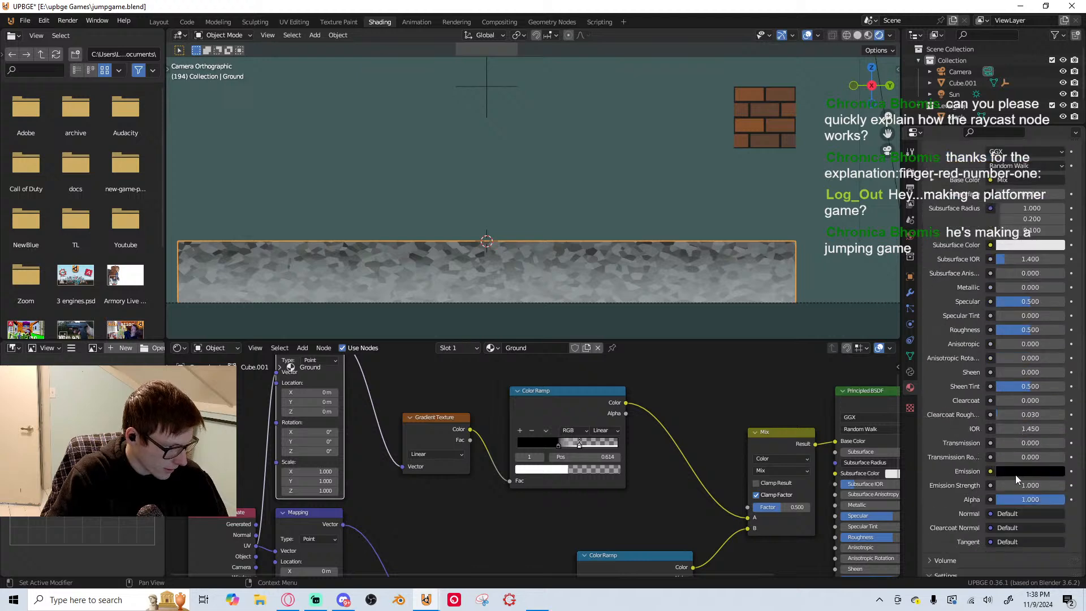
{"action": "left_click", "coordinate": [1028, 435]}
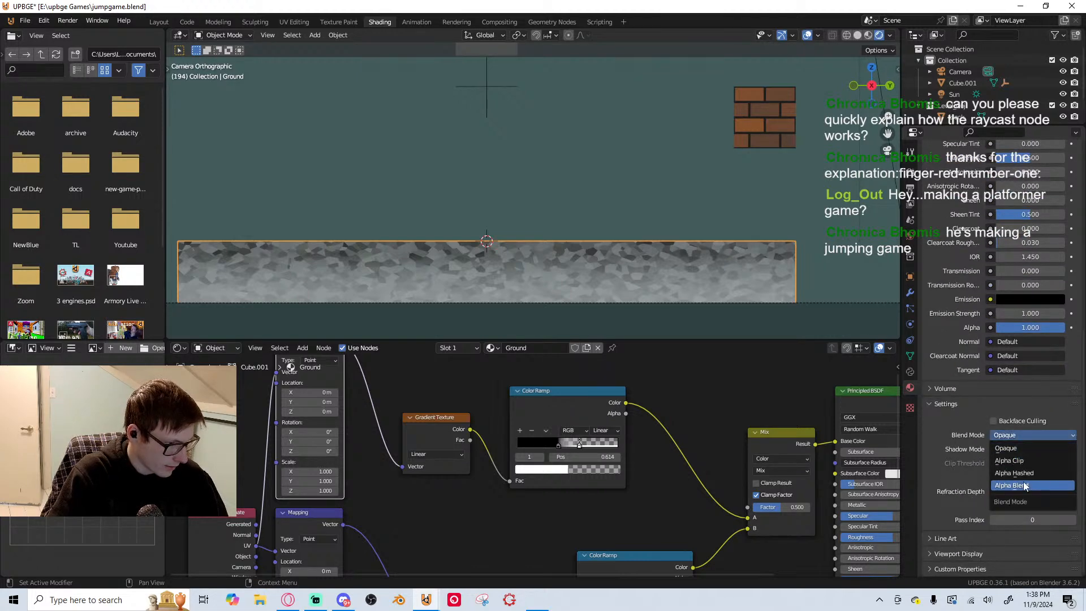
{"action": "left_click", "coordinate": [1012, 485]}
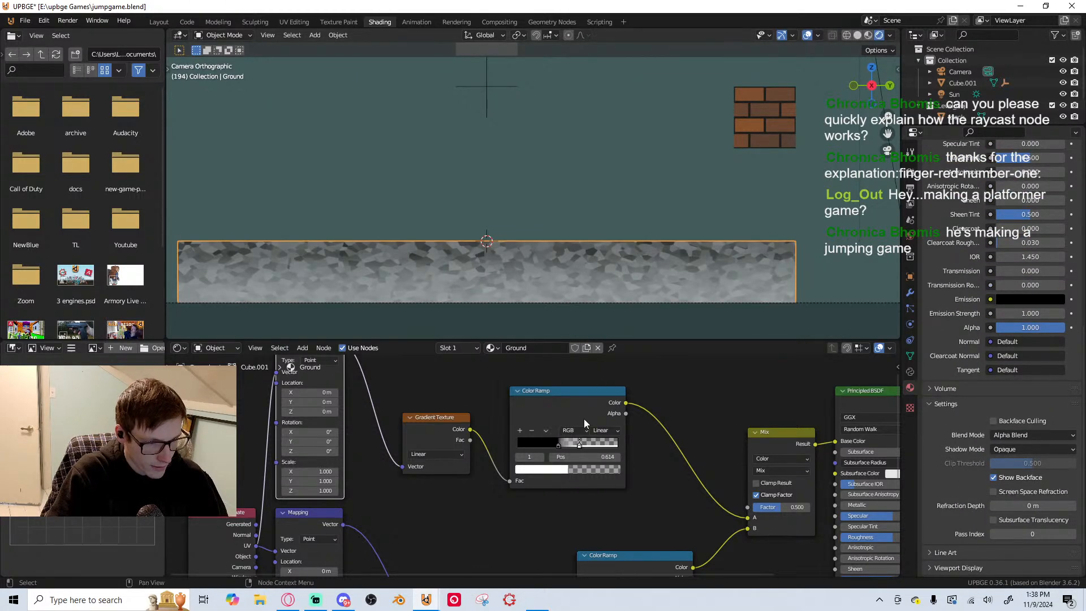
Recolour the upper Color Ramp's black stop to a bright yellow-green
{"action": "scroll", "coordinate": [558, 306], "scroll_direction": "up", "scroll_amount": 1}
{"action": "left_click", "coordinate": [560, 446]}
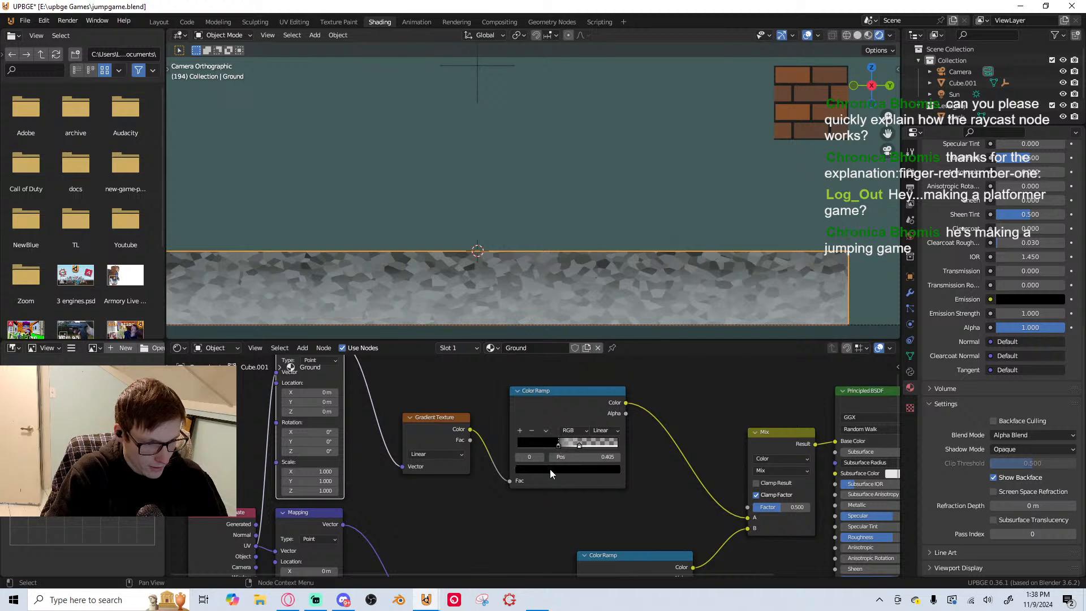
{"action": "left_click", "coordinate": [550, 470]}
{"action": "left_click_drag", "start_coordinate": [597, 359], "coordinate": [598, 402]}
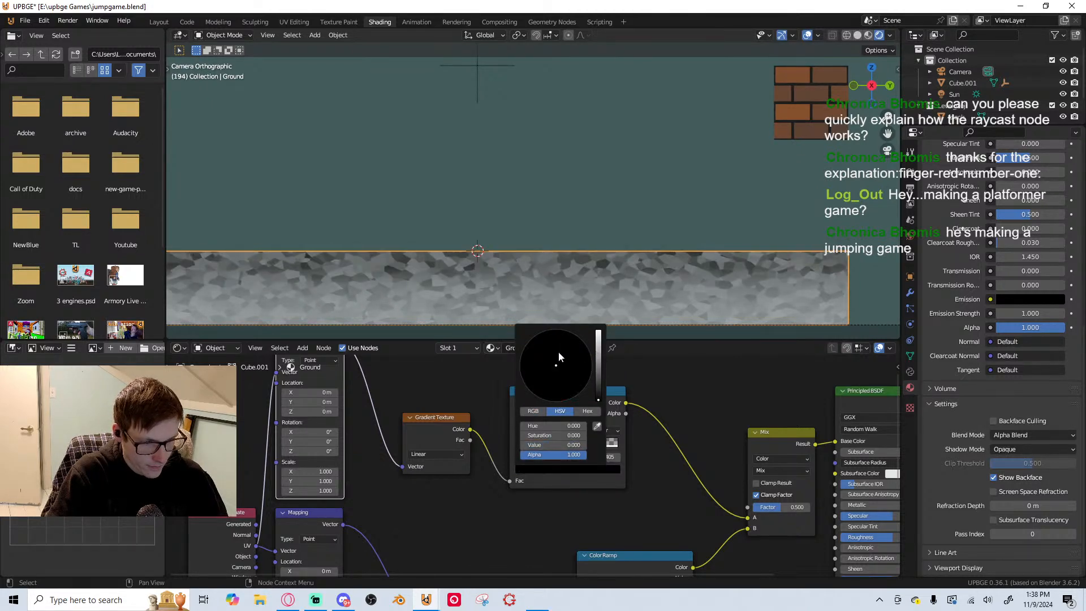
{"action": "left_click_drag", "start_coordinate": [597, 354], "coordinate": [599, 330]}
{"action": "left_click_drag", "start_coordinate": [555, 364], "coordinate": [541, 366]}
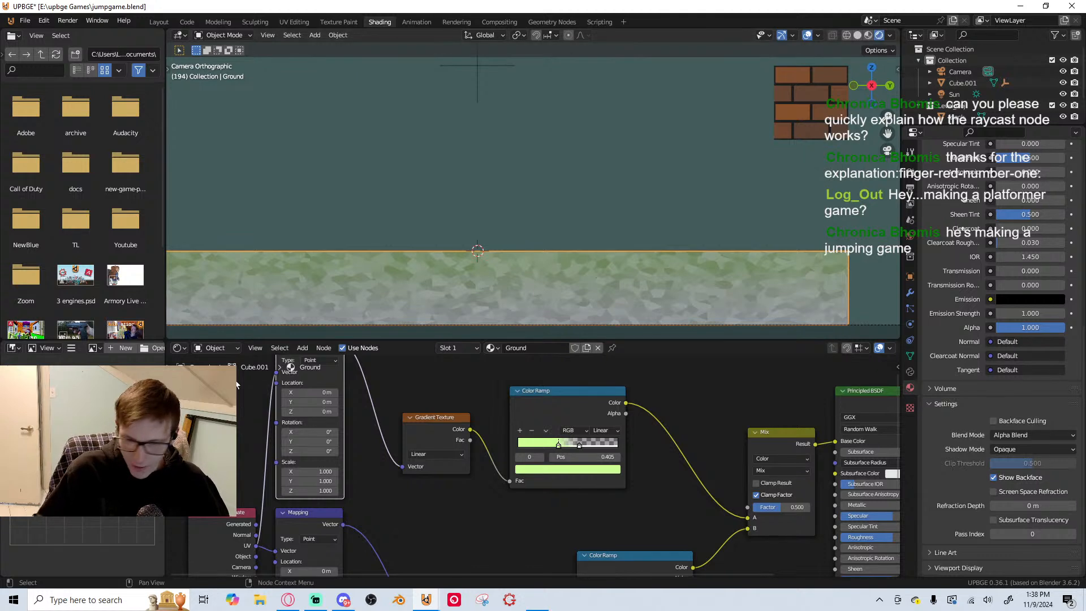
{"action": "left_click", "coordinate": [561, 470]}
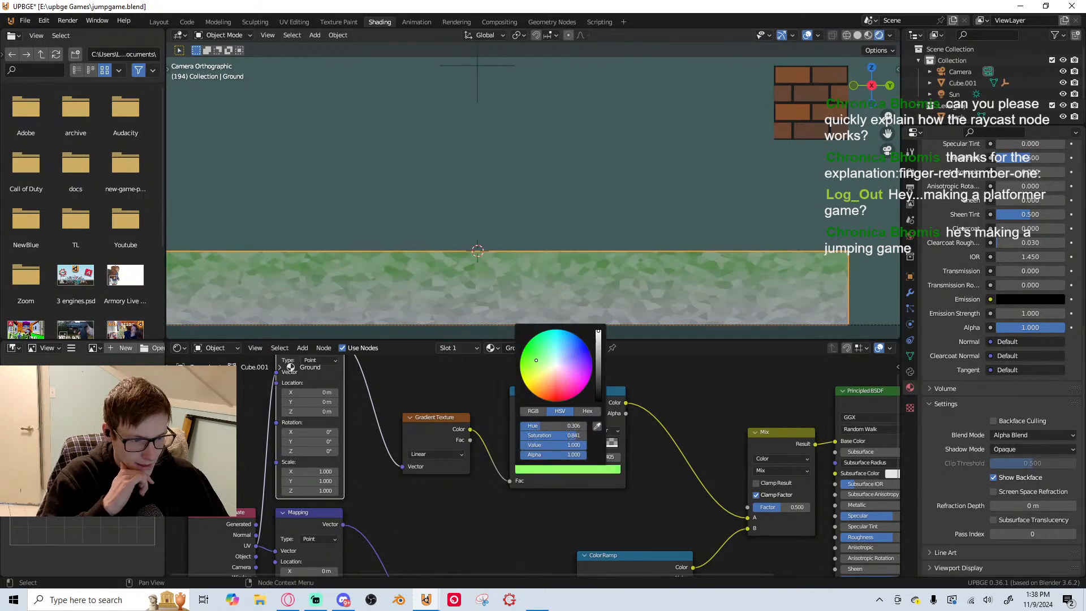
Try Overlay as the Mix node's blending mode and settle on Screen
{"action": "middle_click_drag", "start_coordinate": [695, 509], "coordinate": [612, 475]}
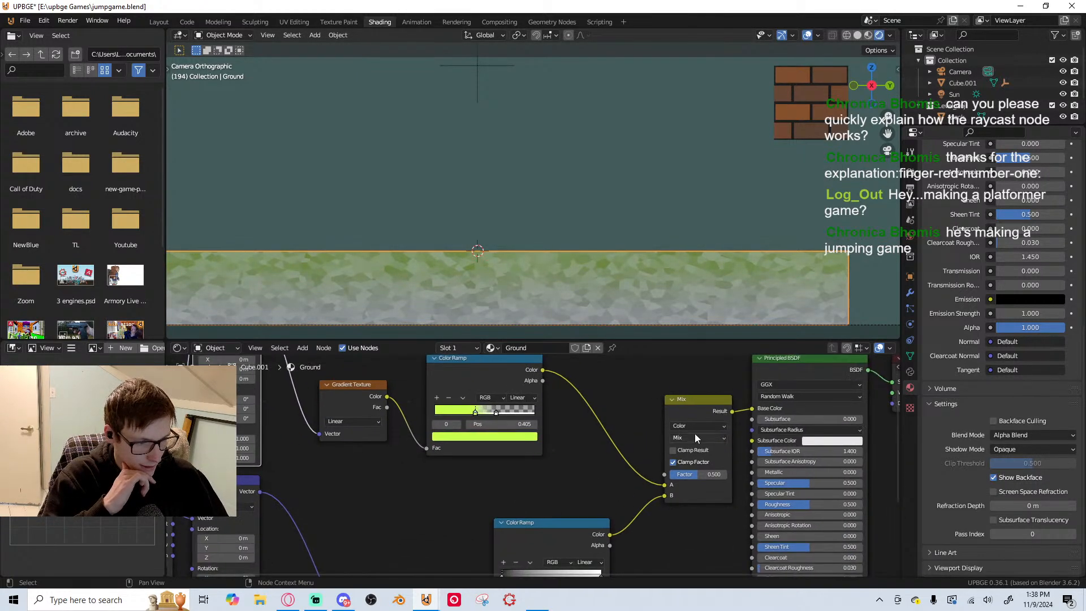
{"action": "left_click", "coordinate": [687, 436]}
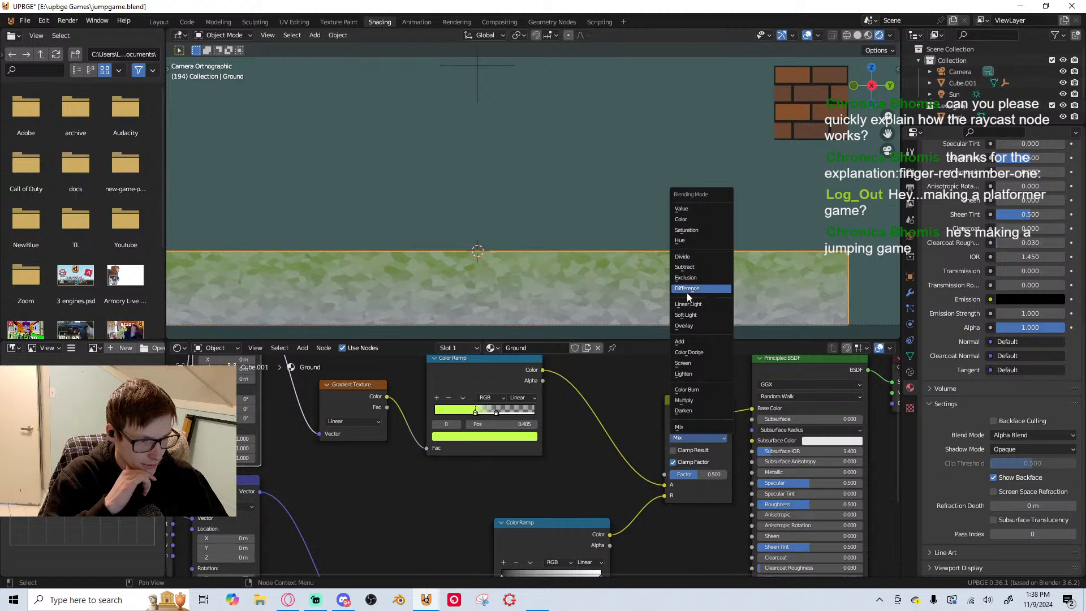
{"action": "left_click", "coordinate": [691, 326]}
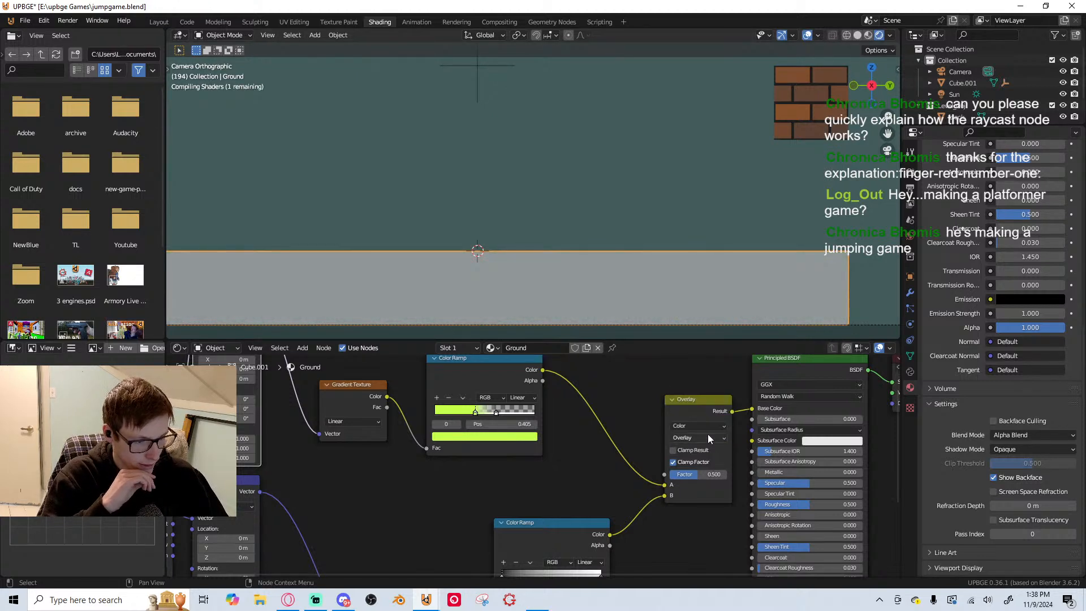
{"action": "left_click", "coordinate": [705, 437]}
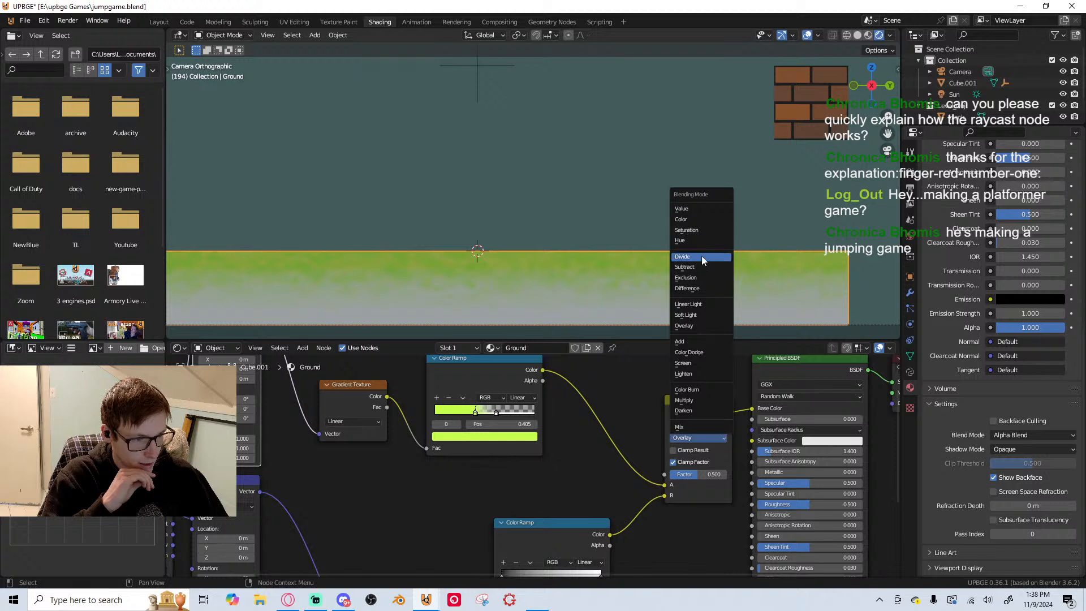
{"action": "left_click", "coordinate": [703, 365]}
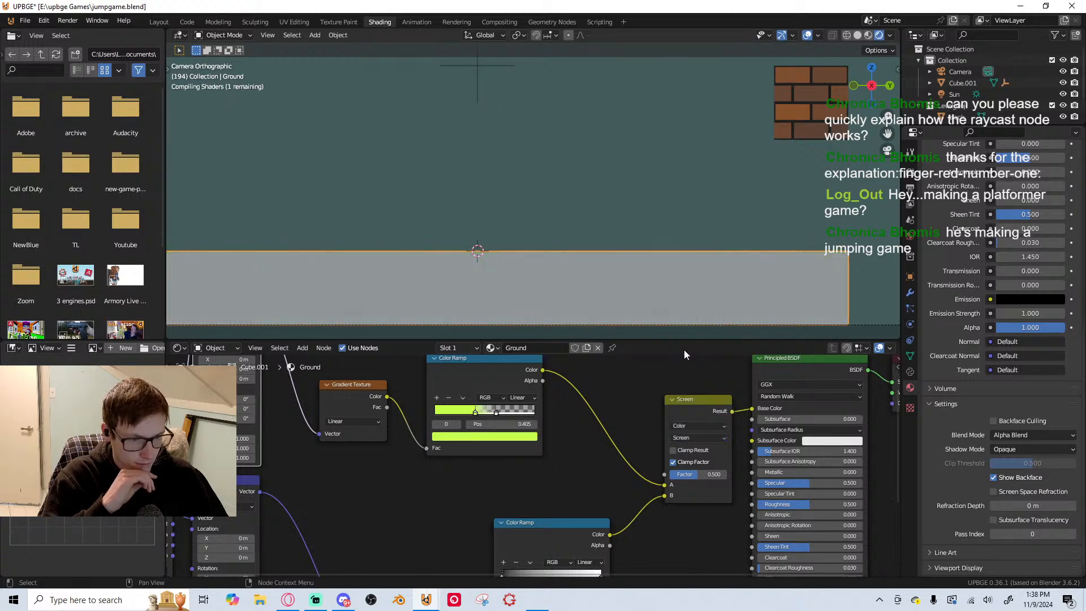
Darken the upper Color Ramp's green stop to an olive green with a hue of about 0.228 and a value of about 0.282
{"action": "middle_click_drag", "start_coordinate": [562, 422], "coordinate": [590, 415]}
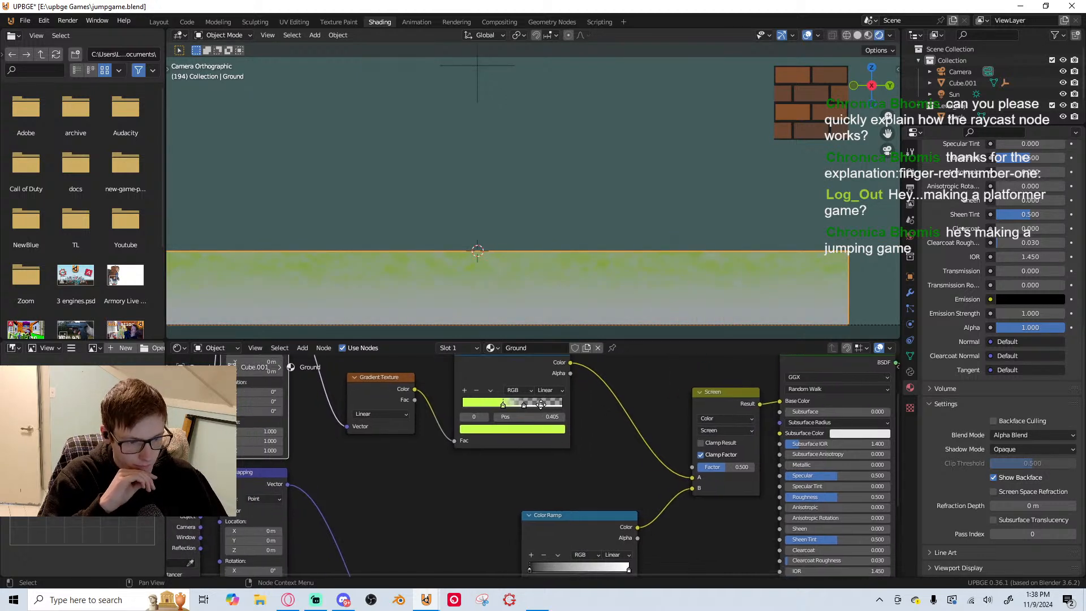
{"action": "left_click", "coordinate": [508, 429]}
{"action": "left_click_drag", "start_coordinate": [485, 326], "coordinate": [481, 316]}
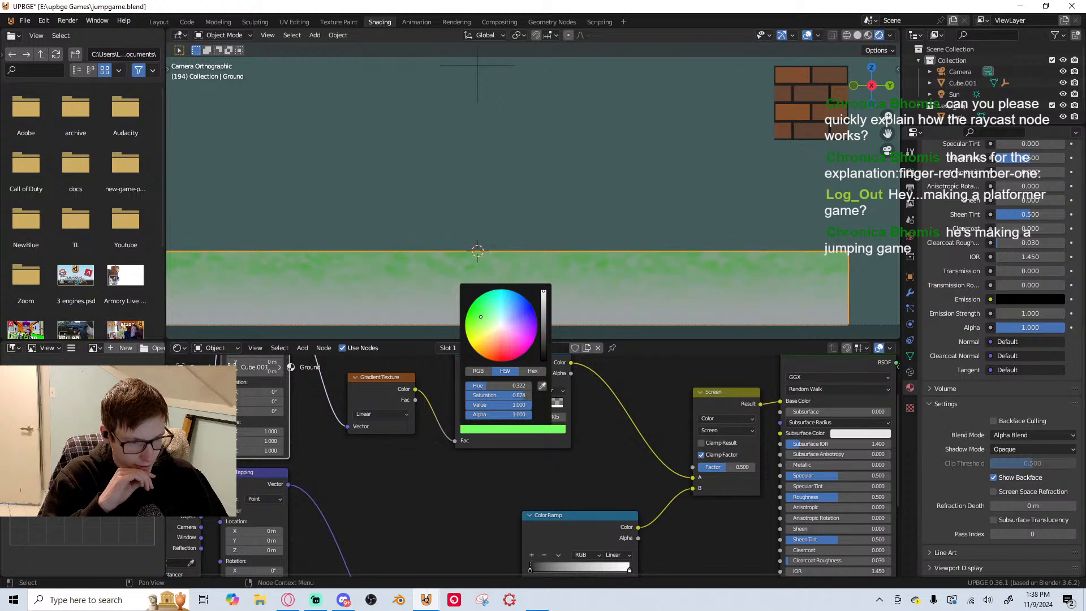
{"action": "mouse_move", "coordinate": [545, 305]}
{"action": "left_mouse_down"}
{"action": "mouse_move", "coordinate": [545, 340]}
{"action": "mouse_move", "coordinate": [544, 314]}
{"action": "mouse_move", "coordinate": [483, 324]}
{"action": "left_mouse_up"}
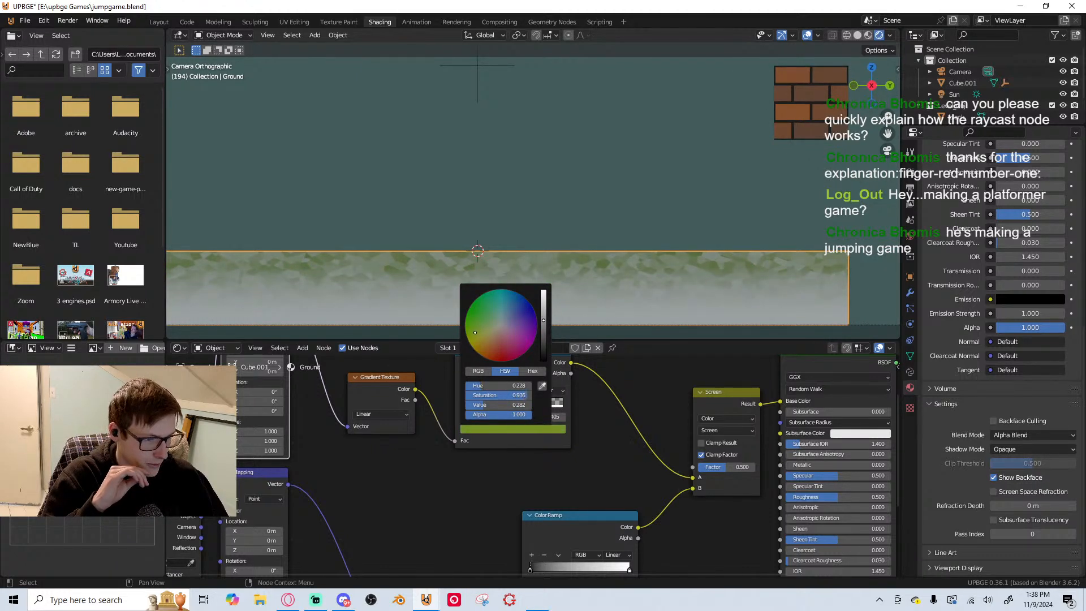
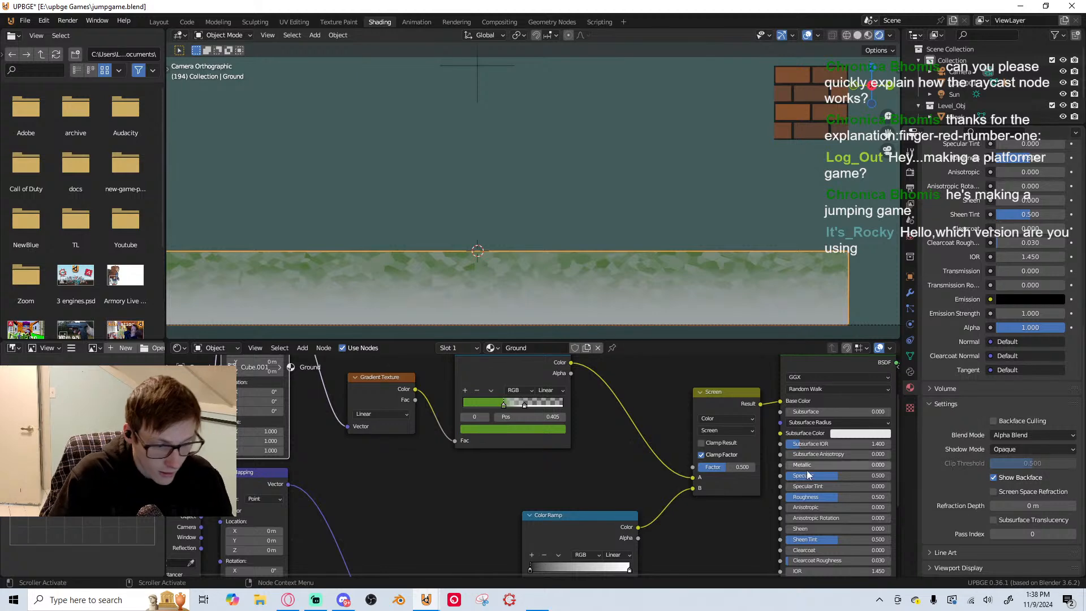
{"action": "scroll", "coordinate": [856, 501], "scroll_direction": "down", "scroll_amount": 3}
{"action": "scroll", "coordinate": [633, 449], "scroll_direction": "up", "scroll_amount": 2}
{"action": "middle_click_drag", "start_coordinate": [633, 448], "coordinate": [674, 398]}
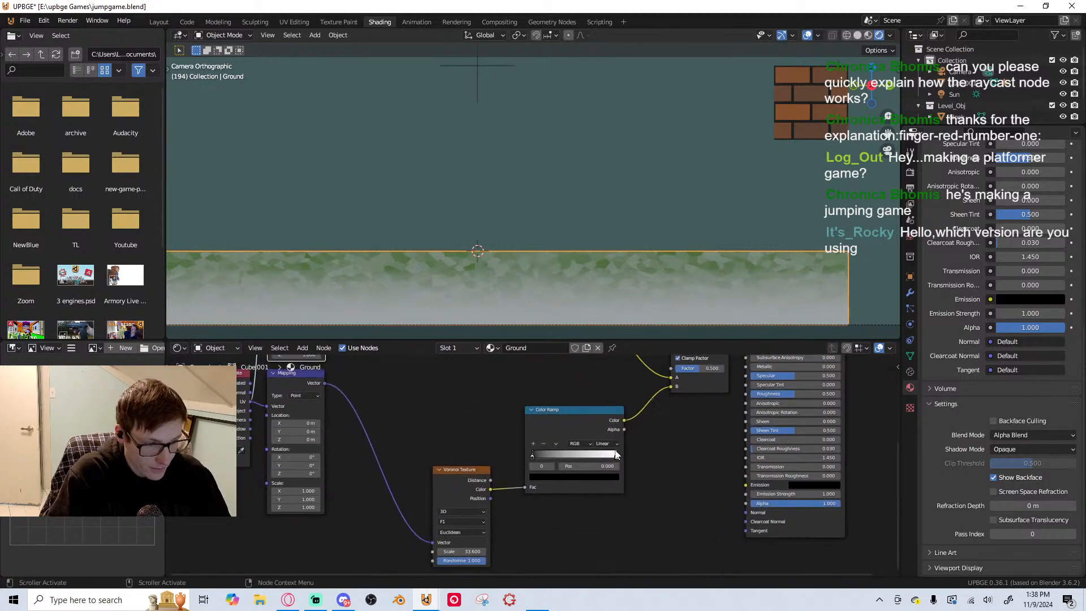
{"action": "left_click", "coordinate": [616, 456]}
{"action": "left_click", "coordinate": [596, 479]}
{"action": "mouse_move", "coordinate": [569, 396]}
{"action": "left_mouse_down"}
{"action": "mouse_move", "coordinate": [557, 418]}
{"action": "mouse_move", "coordinate": [565, 389]}
{"action": "left_mouse_up"}
{"action": "scroll", "coordinate": [532, 467], "scroll_direction": "down", "scroll_amount": 2}
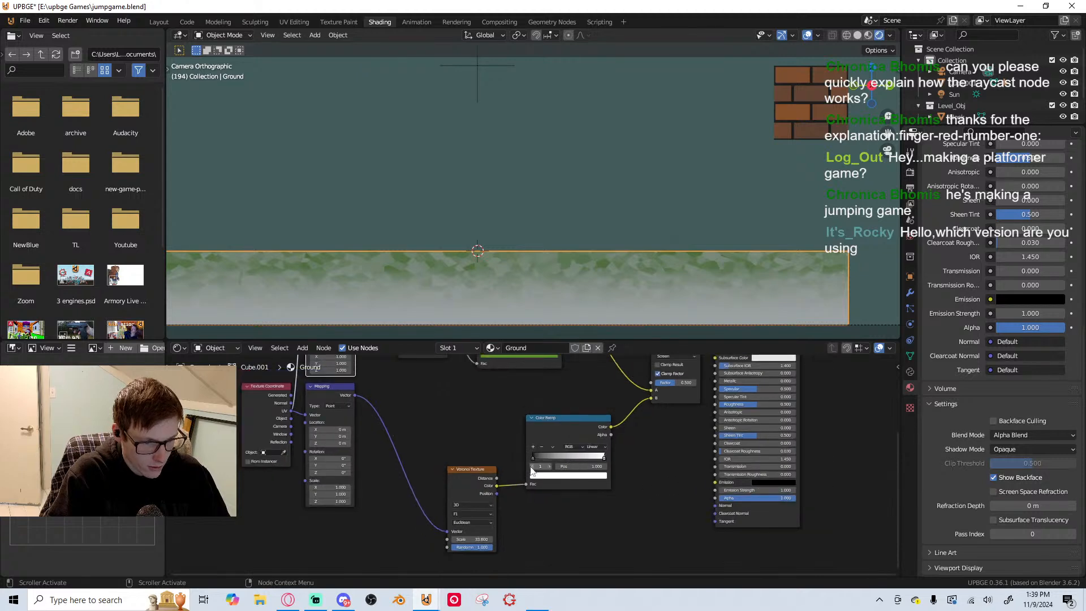
{"action": "left_click_drag", "start_coordinate": [551, 456], "coordinate": [523, 459]}
{"action": "left_click", "coordinate": [604, 456]}
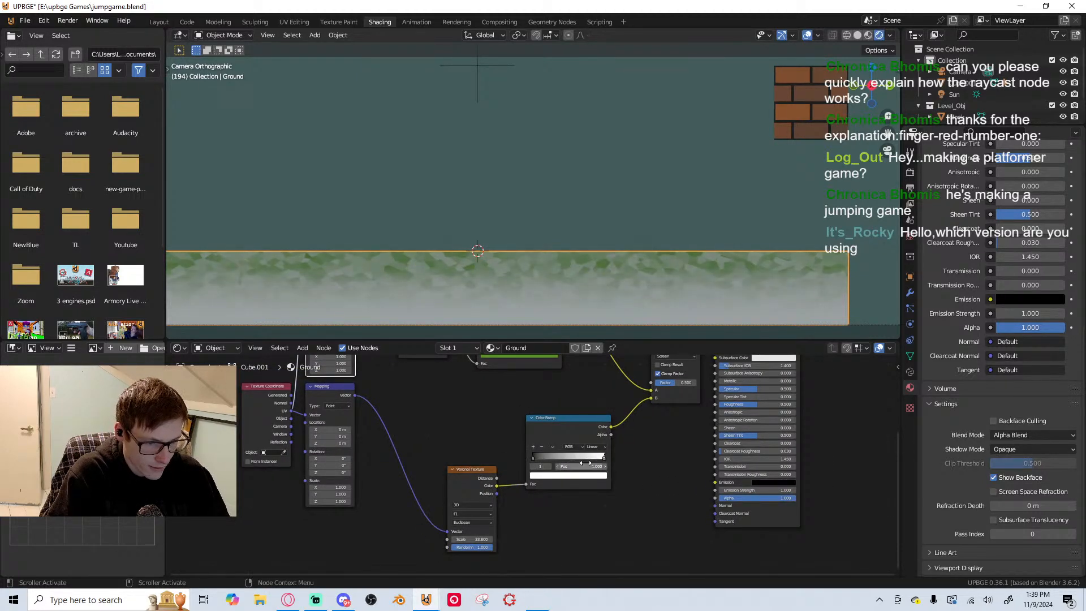
Set the Voronoi Texture's scale to 15 and save the file
{"action": "scroll", "coordinate": [471, 483], "scroll_direction": "up", "scroll_amount": 2}
{"action": "scroll", "coordinate": [501, 474], "scroll_direction": "up", "scroll_amount": 1}
{"action": "middle_click_drag", "start_coordinate": [492, 503], "coordinate": [507, 395]}
{"action": "mouse_move", "coordinate": [454, 440]}
{"action": "left_mouse_down"}
{"action": "mouse_move", "coordinate": [414, 440]}
{"action": "mouse_move", "coordinate": [466, 440]}
{"action": "left_mouse_up"}
{"action": "left_click", "coordinate": [467, 441]}
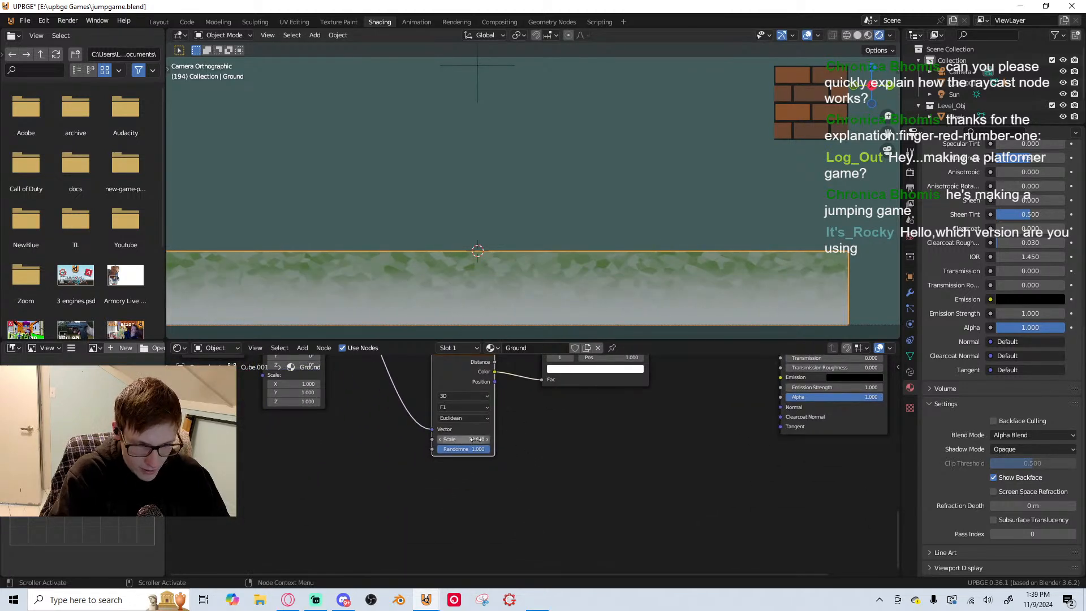
{"action": "type", "text": "15"}
{"action": "key", "text": "Return"}
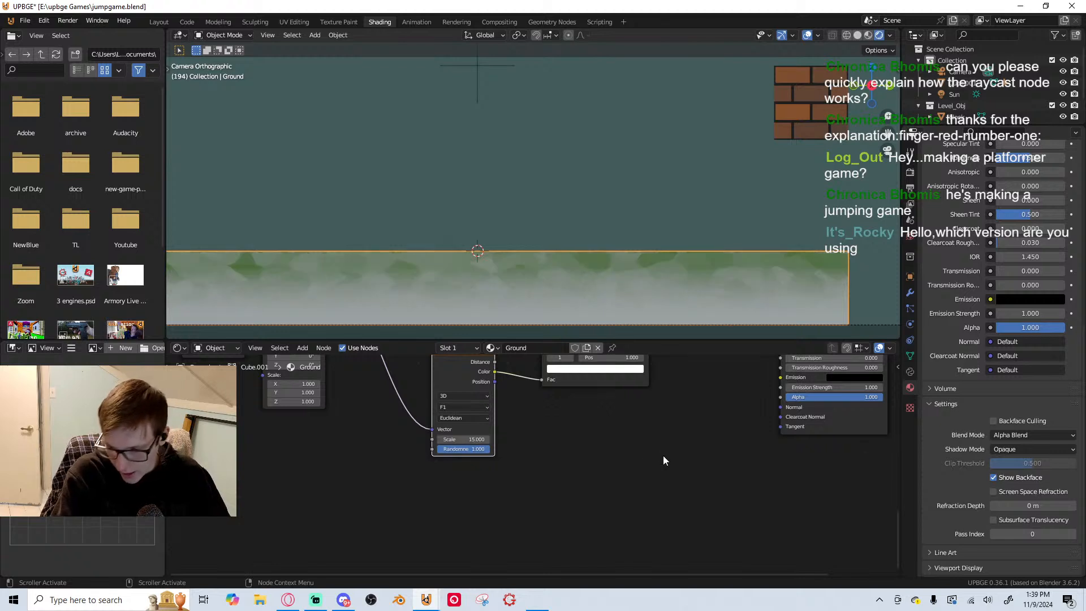
{"action": "scroll", "coordinate": [555, 277], "scroll_direction": "down", "scroll_amount": 1}
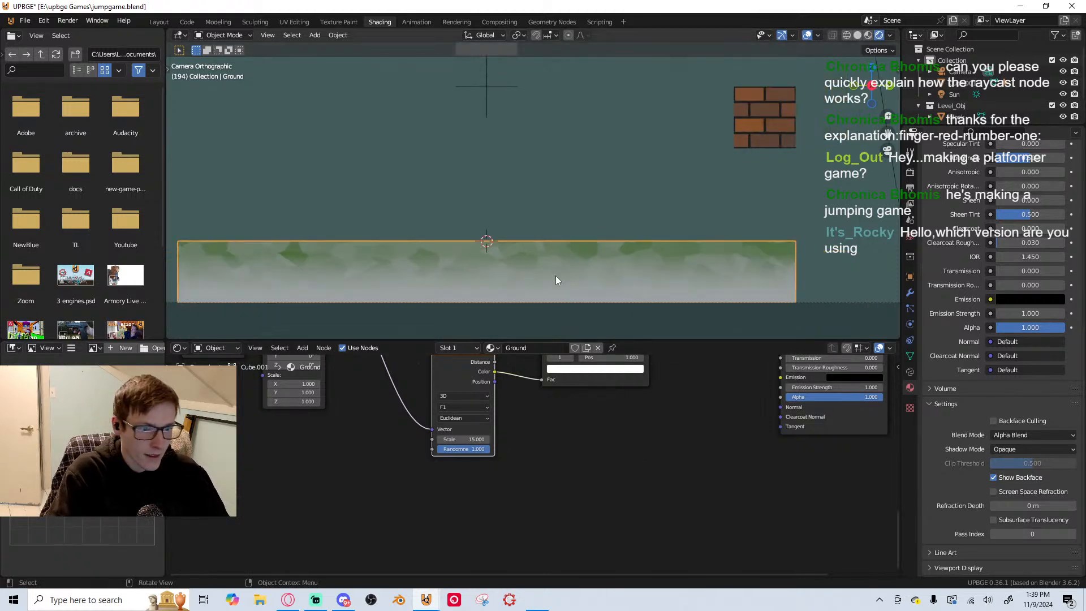
{"action": "key", "text": "ctrl+s"}
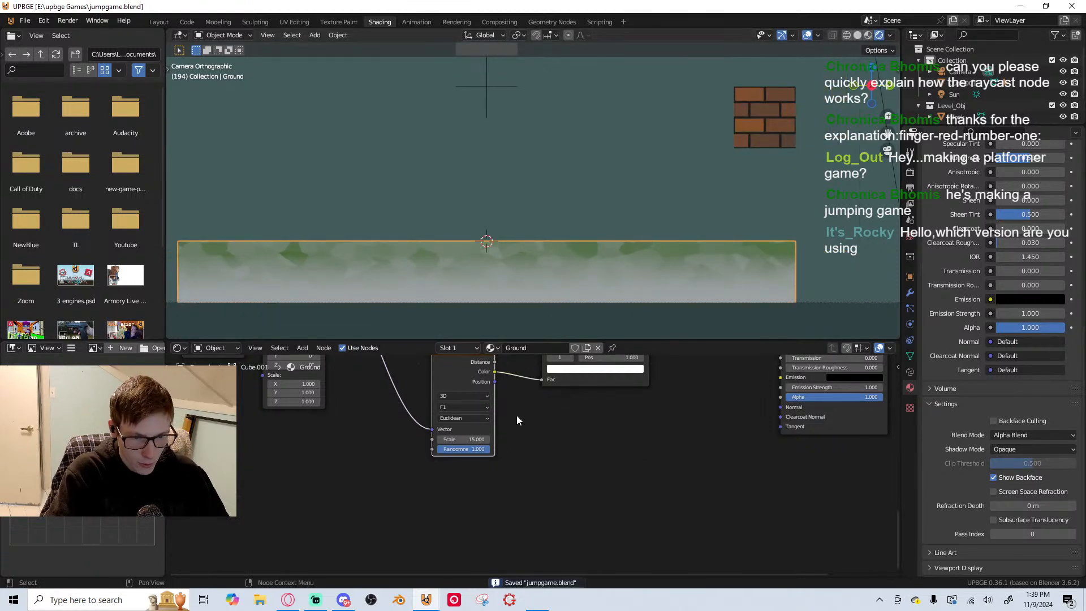
{"action": "scroll", "coordinate": [519, 417], "scroll_direction": "down", "scroll_amount": 1}
{"action": "middle_click_drag", "start_coordinate": [580, 416], "coordinate": [547, 498]}
{"action": "left_click", "coordinate": [598, 436]}
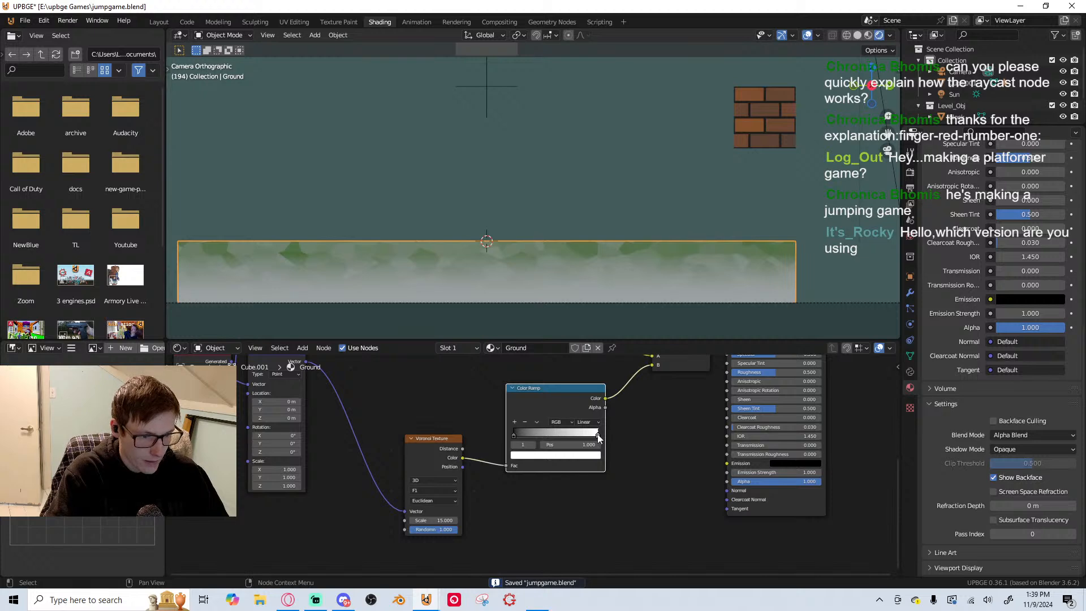
{"action": "left_click", "coordinate": [585, 456]}
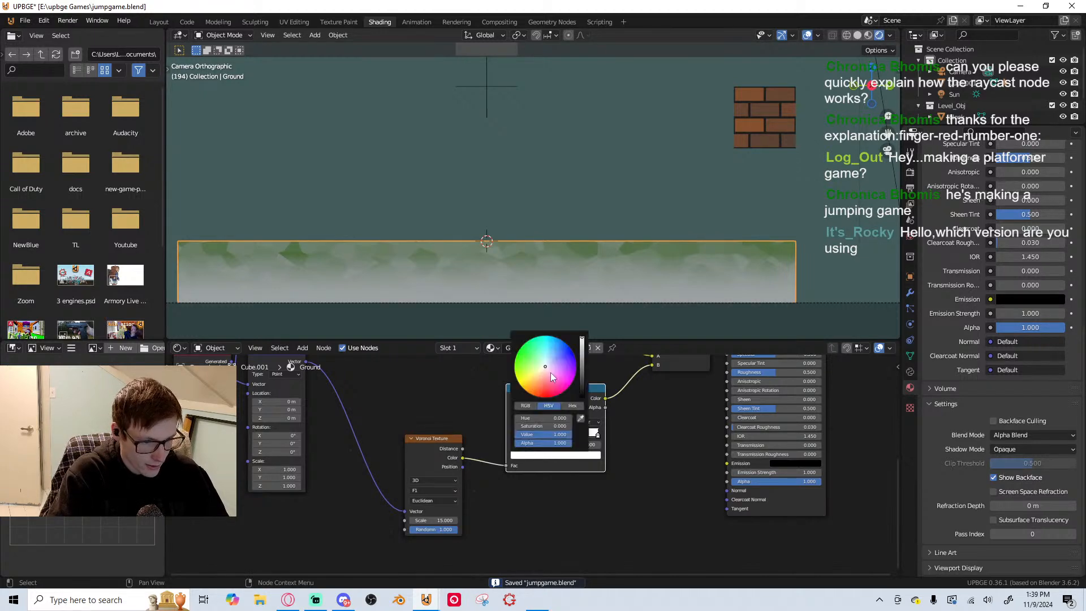
{"action": "mouse_move", "coordinate": [550, 372]}
{"action": "left_mouse_down"}
{"action": "mouse_move", "coordinate": [568, 348]}
{"action": "mouse_move", "coordinate": [527, 342]}
{"action": "mouse_move", "coordinate": [568, 348]}
{"action": "mouse_move", "coordinate": [546, 367]}
{"action": "left_mouse_up"}
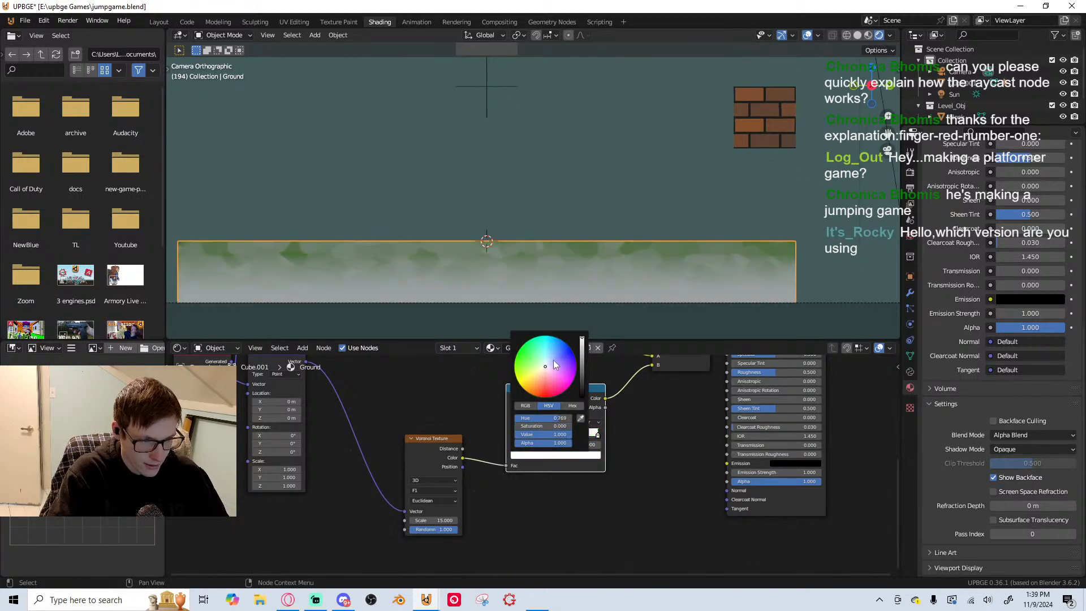
Place the upper Color Ramp's green stop at position 0.409 and lower its alpha
{"action": "middle_click_drag", "start_coordinate": [684, 496], "coordinate": [708, 567]}
{"action": "middle_click_drag", "start_coordinate": [461, 378], "coordinate": [498, 492]}
{"action": "scroll", "coordinate": [536, 486], "scroll_direction": "up", "scroll_amount": 3}
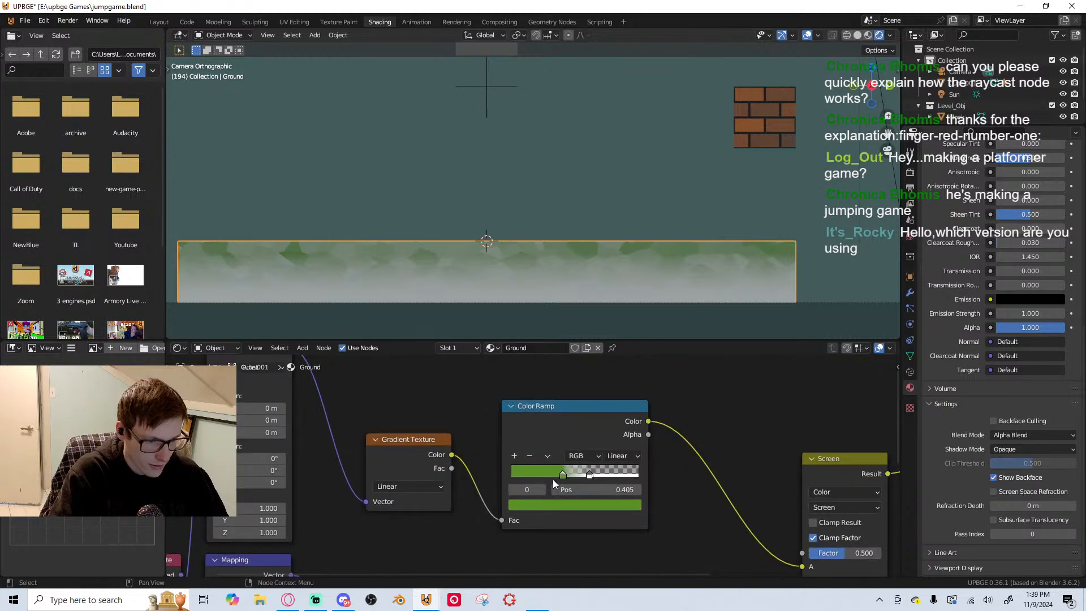
{"action": "left_click_drag", "start_coordinate": [559, 475], "coordinate": [591, 473]}
{"action": "key", "text": "ctrl+z"}
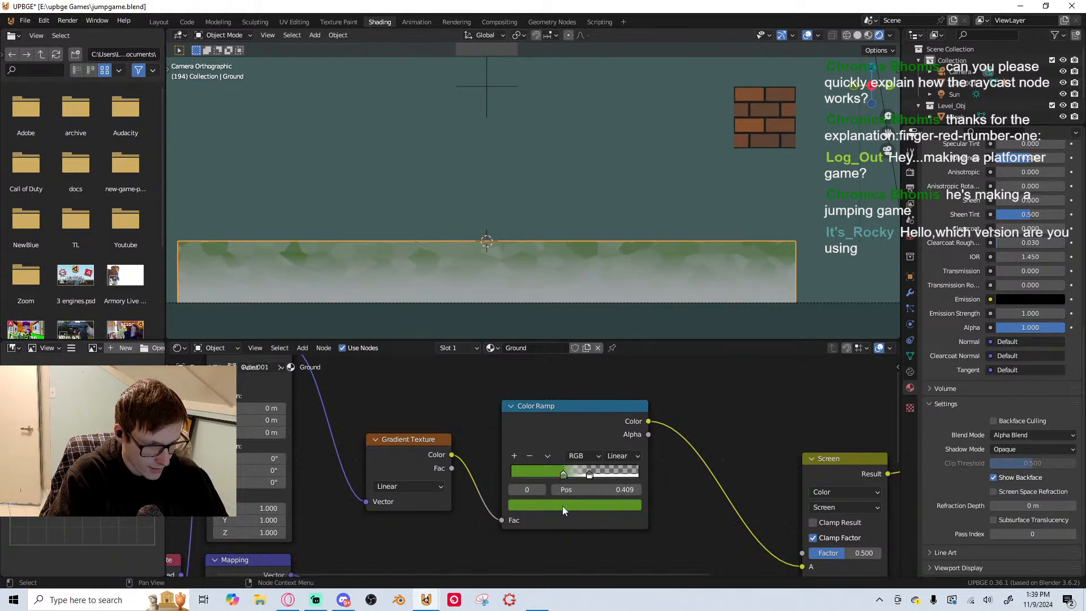
{"action": "left_click", "coordinate": [563, 505]}
{"action": "left_click_drag", "start_coordinate": [572, 481], "coordinate": [519, 481]}
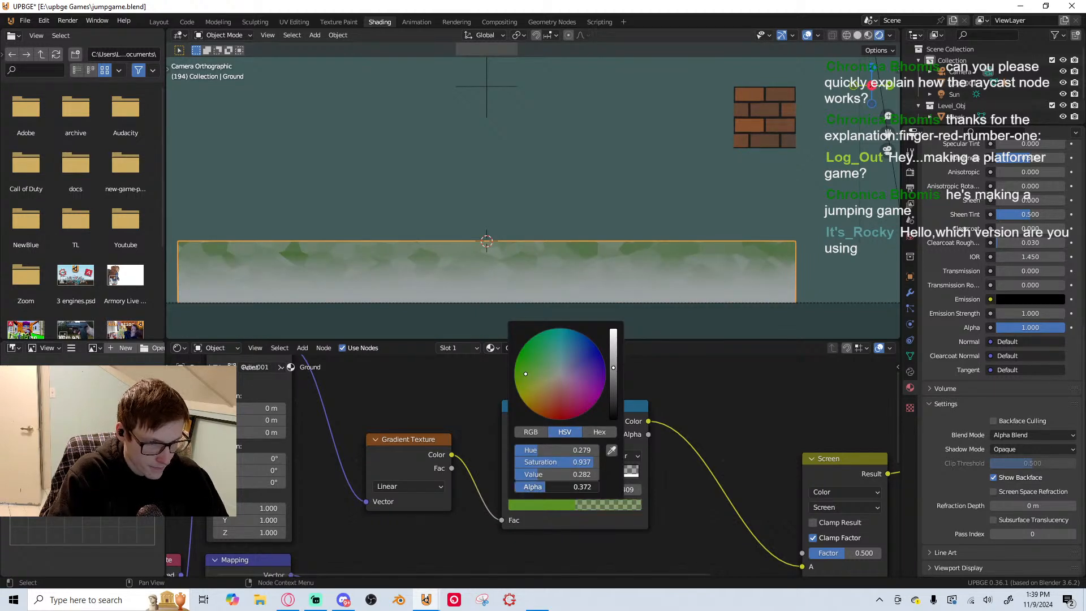
Try placing the upper Color Ramp's white stop ahead of the green one, at position 0.273
{"action": "left_click_drag", "start_coordinate": [591, 476], "coordinate": [547, 460]}
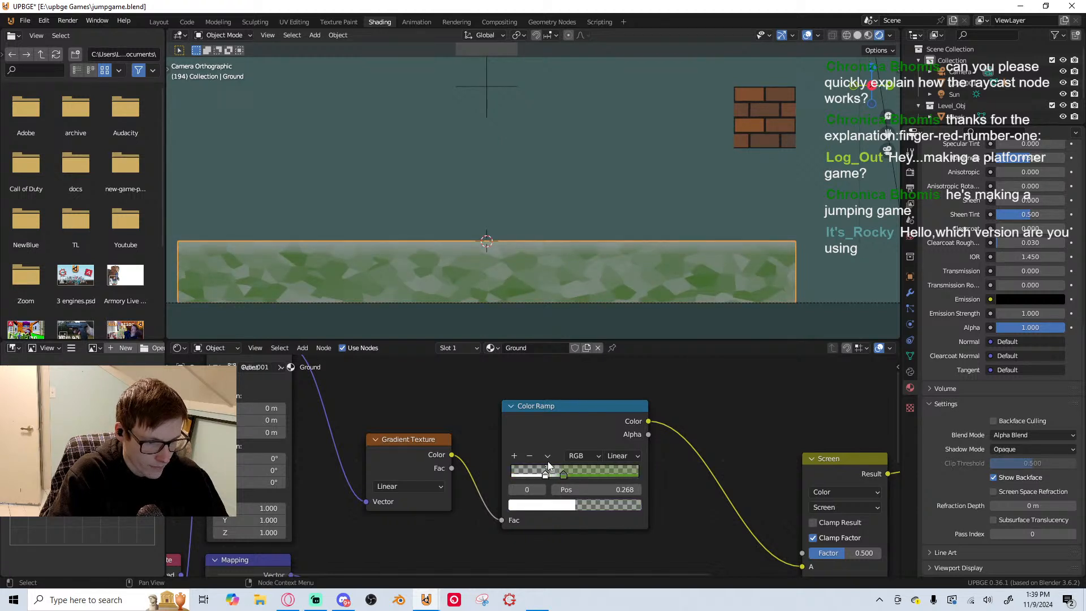
{"action": "left_click", "coordinate": [552, 506]}
{"action": "left_click_drag", "start_coordinate": [557, 395], "coordinate": [559, 329]}
{"action": "key", "text": "Escape"}
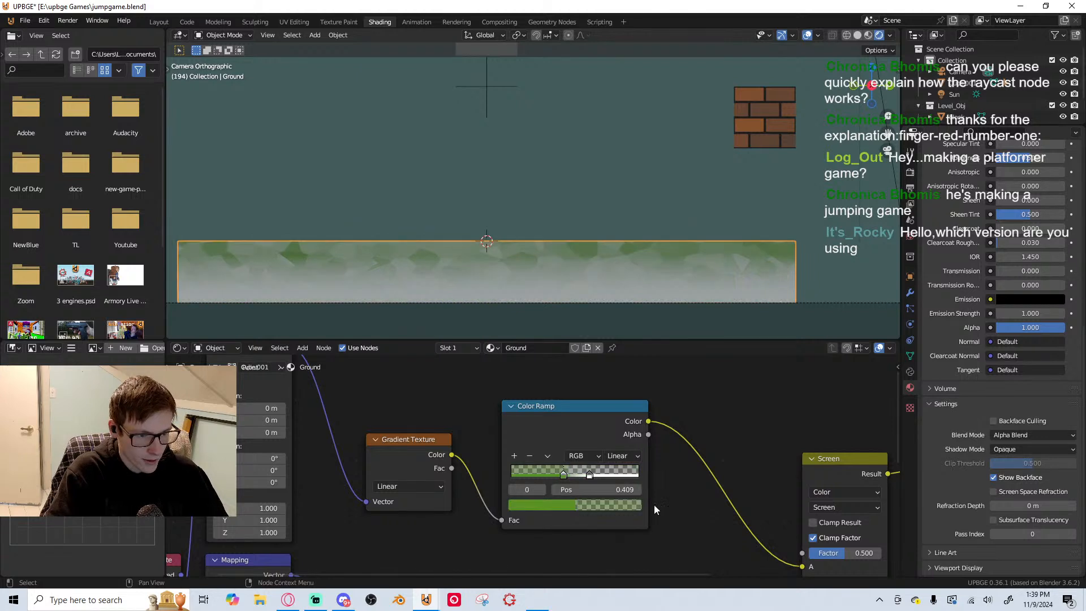
Recolour the upper Color Ramp's white stop to a dark orange-brown and move it to position 0.486
{"action": "left_click_drag", "start_coordinate": [546, 474], "coordinate": [591, 478]}
{"action": "left_click", "coordinate": [559, 504]}
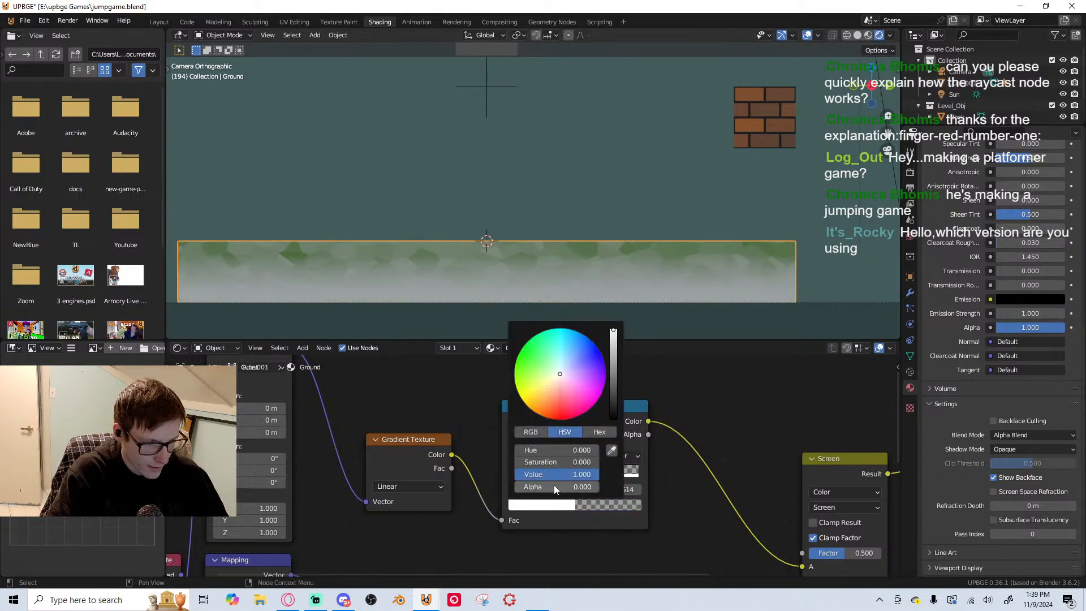
{"action": "left_click_drag", "start_coordinate": [559, 398], "coordinate": [547, 403]}
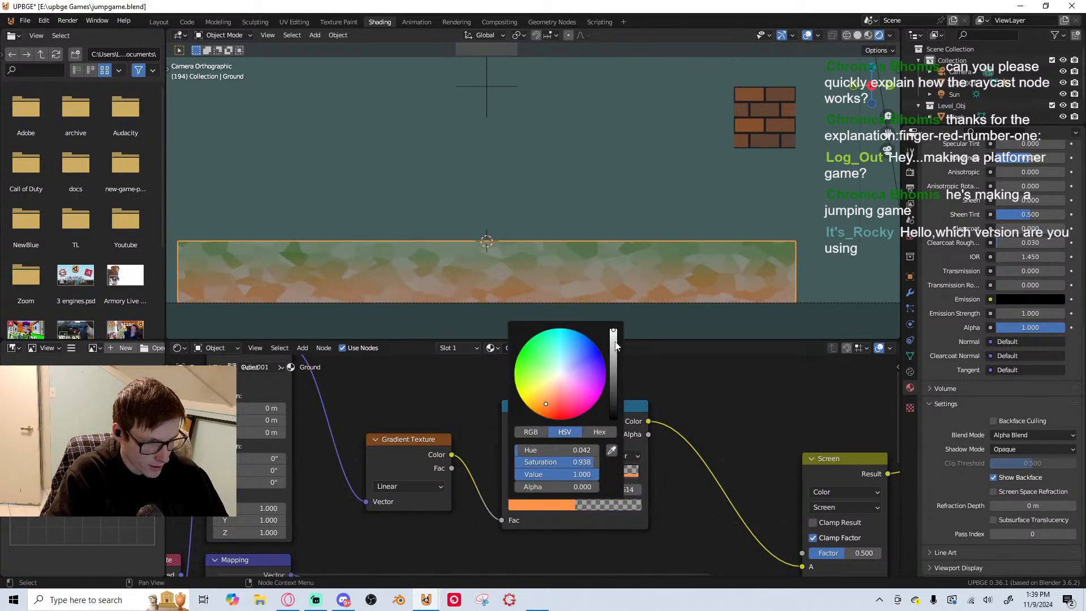
{"action": "mouse_move", "coordinate": [616, 346]}
{"action": "left_mouse_down"}
{"action": "mouse_move", "coordinate": [614, 371]}
{"action": "mouse_move", "coordinate": [602, 365]}
{"action": "mouse_move", "coordinate": [613, 361]}
{"action": "left_mouse_up"}
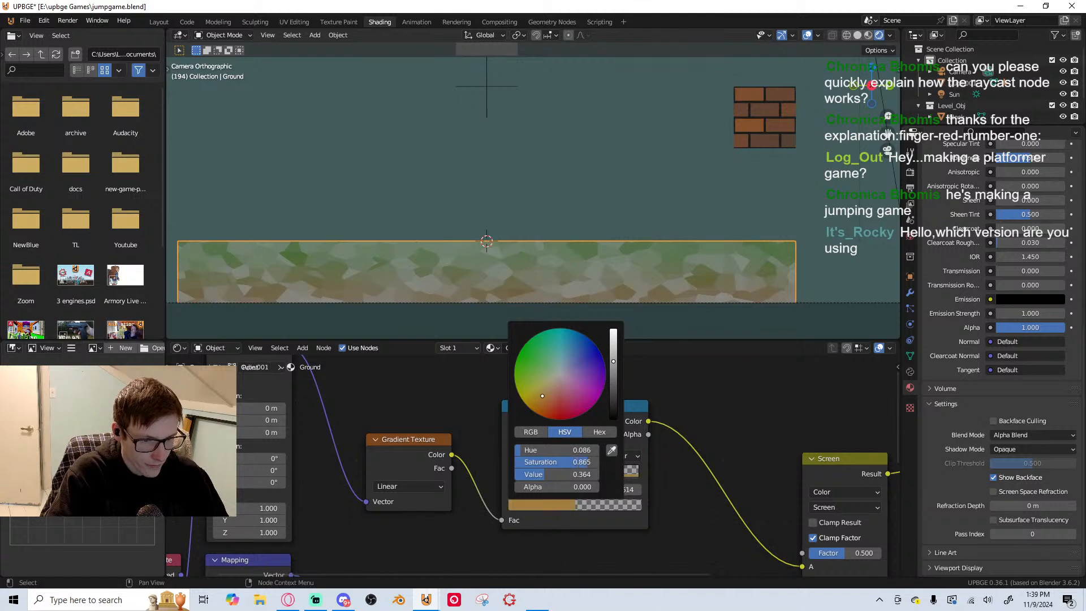
{"action": "scroll", "coordinate": [589, 455], "scroll_direction": "down", "scroll_amount": 1}
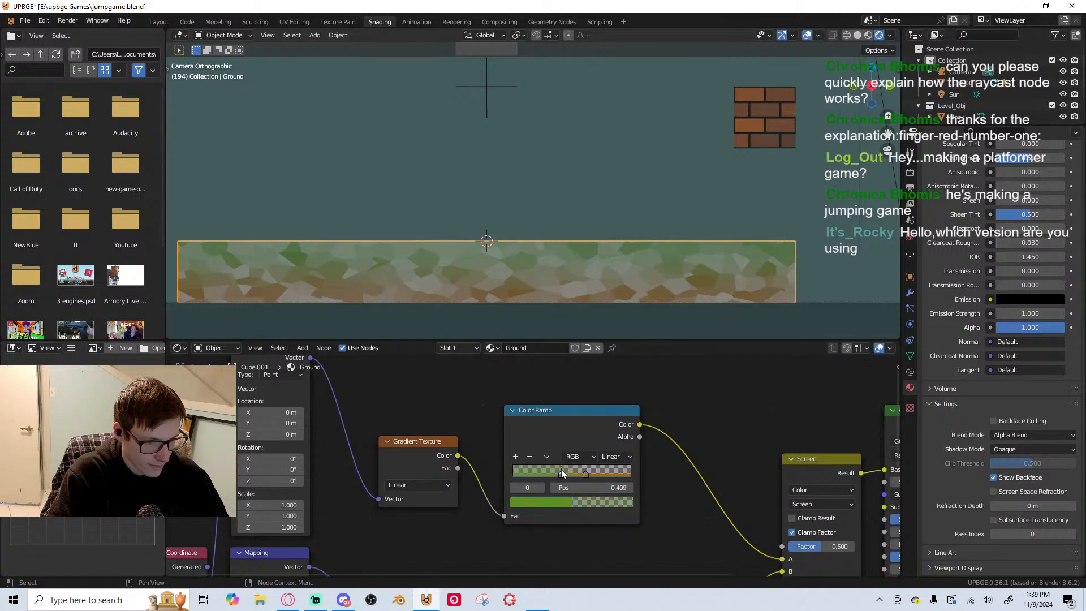
{"action": "left_click_drag", "start_coordinate": [557, 473], "coordinate": [585, 476]}
Move the lower Color Ramp's black stop towards the ramp's middle and its white stop to position 0.823
{"action": "scroll", "coordinate": [650, 476], "scroll_direction": "down", "scroll_amount": 3}
{"action": "middle_click_drag", "start_coordinate": [702, 488], "coordinate": [653, 354]}
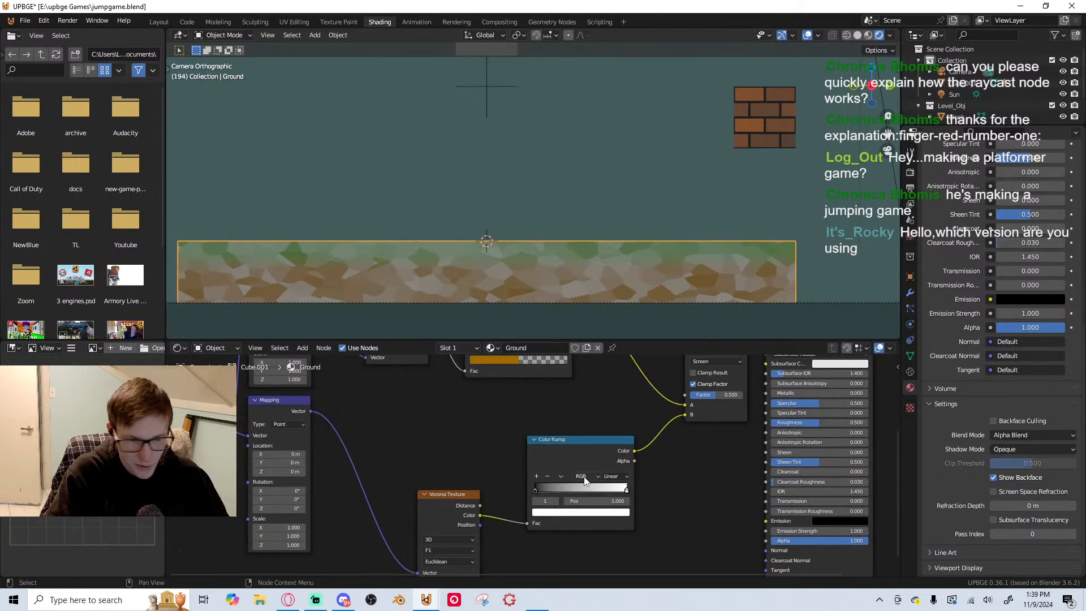
{"action": "scroll", "coordinate": [585, 478], "scroll_direction": "up", "scroll_amount": 1}
{"action": "middle_click_drag", "start_coordinate": [574, 536], "coordinate": [552, 479]}
{"action": "scroll", "coordinate": [553, 477], "scroll_direction": "up", "scroll_amount": 4}
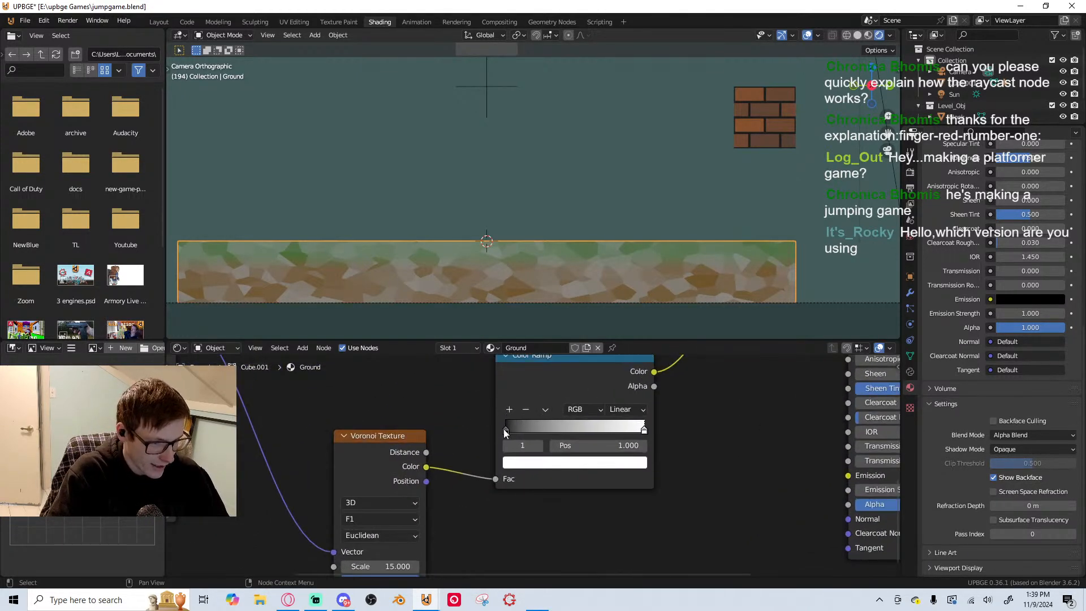
{"action": "left_click_drag", "start_coordinate": [505, 431], "coordinate": [545, 433]}
{"action": "left_click_drag", "start_coordinate": [644, 430], "coordinate": [573, 428]}
{"action": "left_click", "coordinate": [621, 434]}
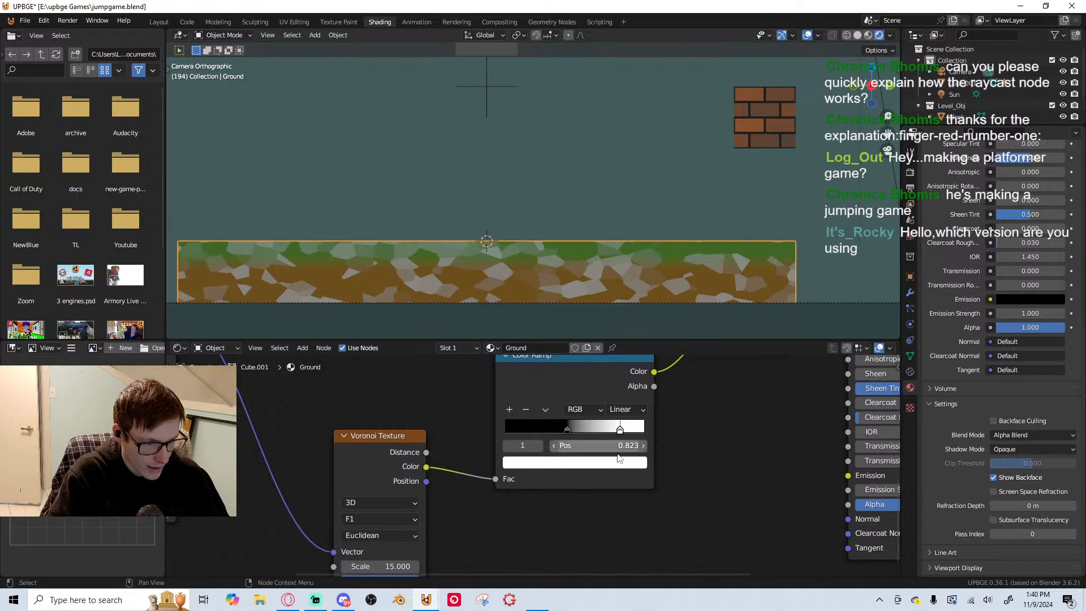
Recolour the lower Color Ramp's white stop to a light orange and set its black stop to position 0.436
{"action": "left_click", "coordinate": [619, 463]}
{"action": "left_click_drag", "start_coordinate": [554, 329], "coordinate": [559, 374]}
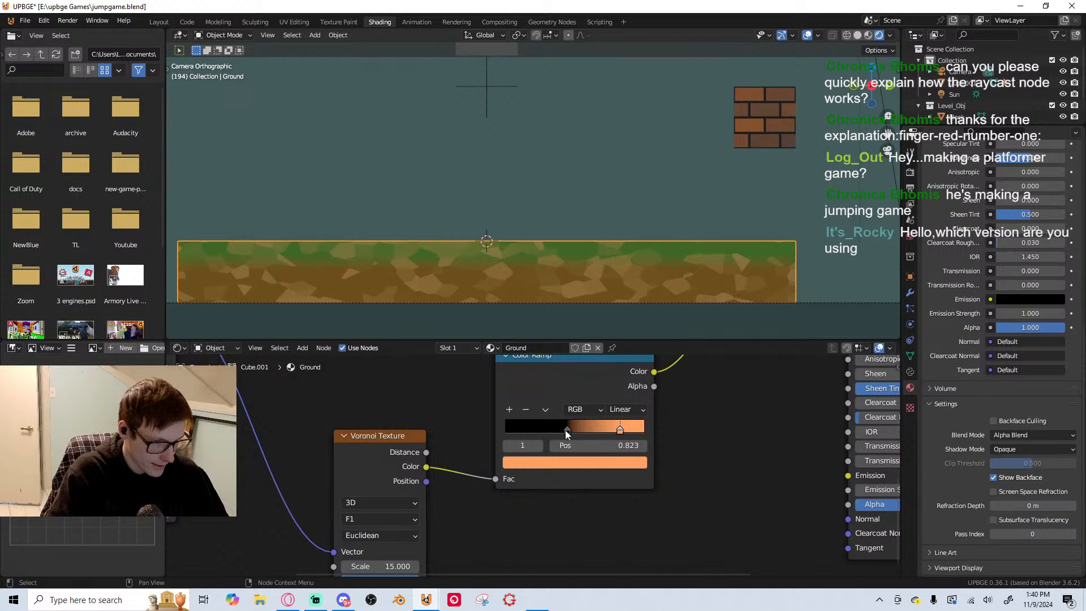
{"action": "mouse_move", "coordinate": [566, 431]}
{"action": "left_mouse_down"}
{"action": "mouse_move", "coordinate": [528, 436]}
{"action": "mouse_move", "coordinate": [563, 427]}
{"action": "left_mouse_up"}
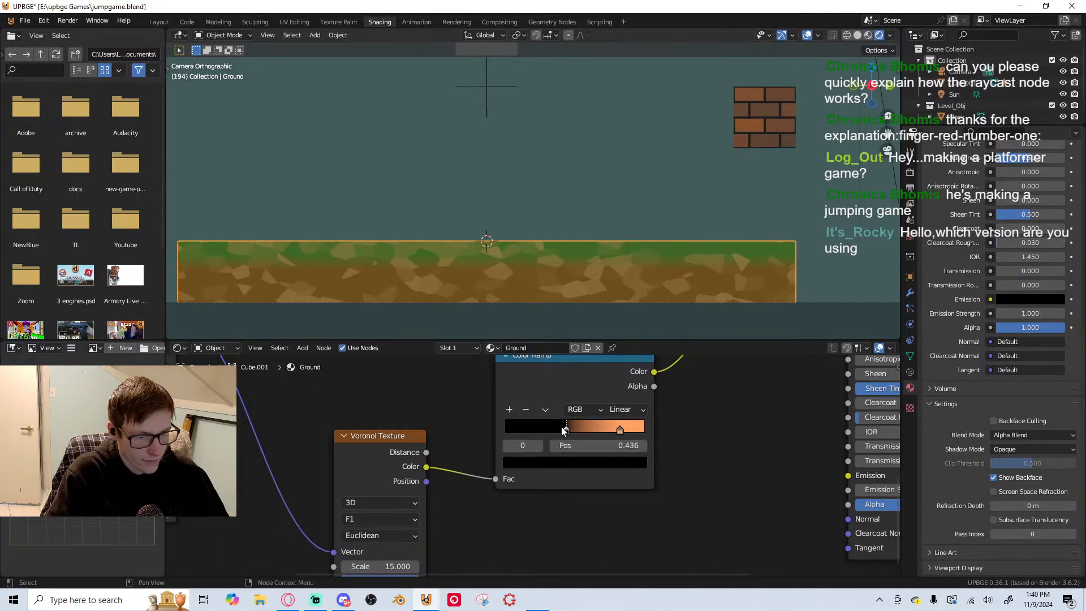
Move the upper Color Ramp's brown stop to position 0.505
{"action": "scroll", "coordinate": [653, 220], "scroll_direction": "down", "scroll_amount": 5}
{"action": "scroll", "coordinate": [642, 254], "scroll_direction": "up", "scroll_amount": 4}
{"action": "middle_click_drag", "start_coordinate": [527, 214], "coordinate": [564, 234], "text": "shift"}
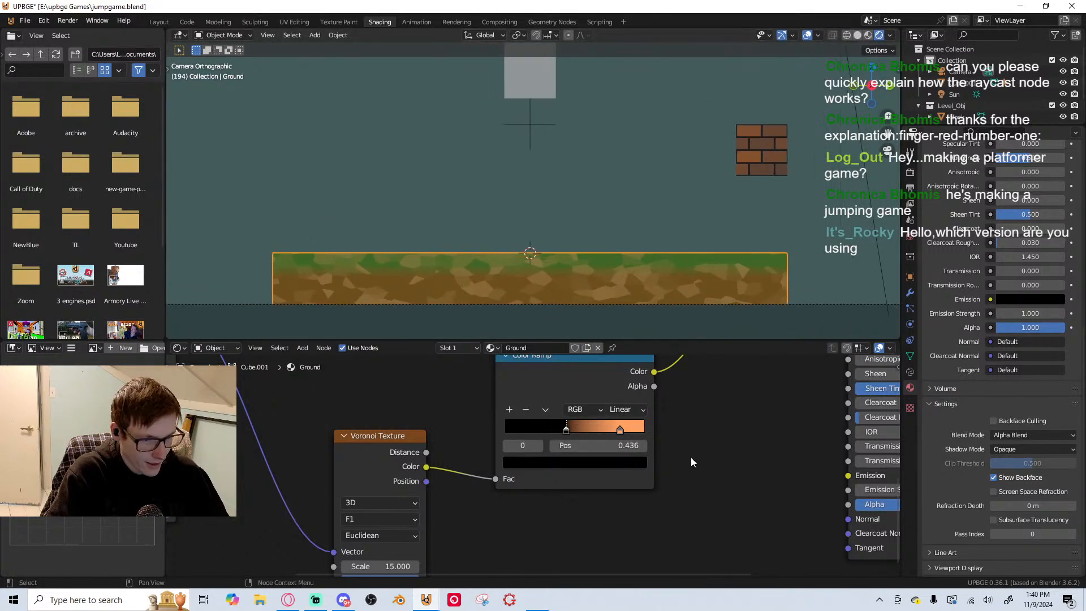
{"action": "middle_click_drag", "start_coordinate": [678, 237], "coordinate": [657, 121]}
{"action": "key", "text": "KP_0"}
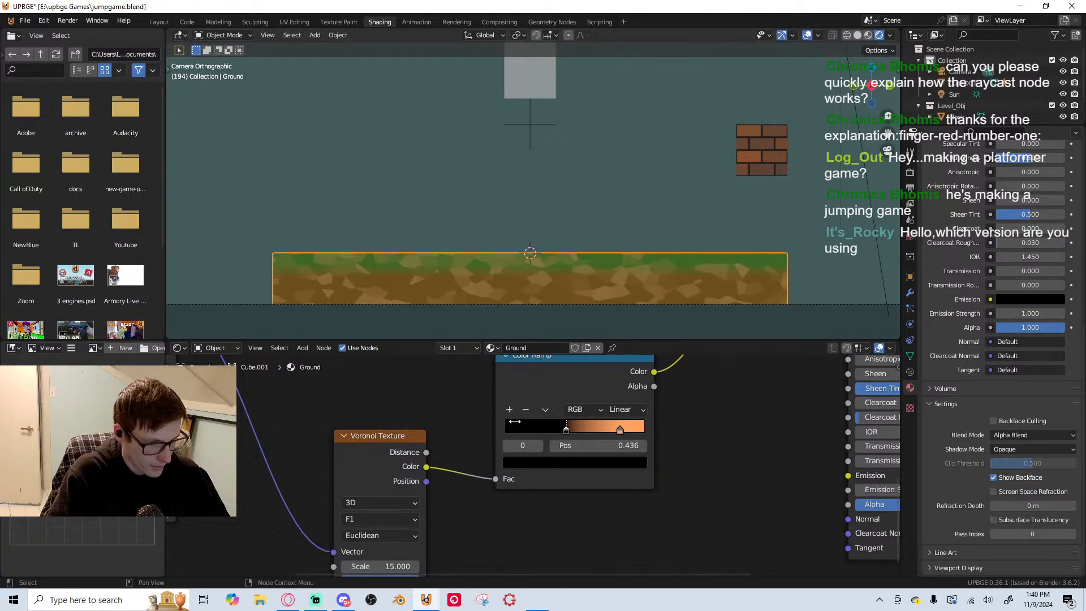
{"action": "mouse_move", "coordinate": [620, 429]}
{"action": "left_mouse_down"}
{"action": "mouse_move", "coordinate": [632, 429]}
{"action": "mouse_move", "coordinate": [626, 419]}
{"action": "left_mouse_up"}
{"action": "middle_click_drag", "start_coordinate": [625, 394], "coordinate": [631, 483]}
{"action": "scroll", "coordinate": [560, 470], "scroll_direction": "down", "scroll_amount": 3}
{"action": "middle_click_drag", "start_coordinate": [498, 390], "coordinate": [464, 465]}
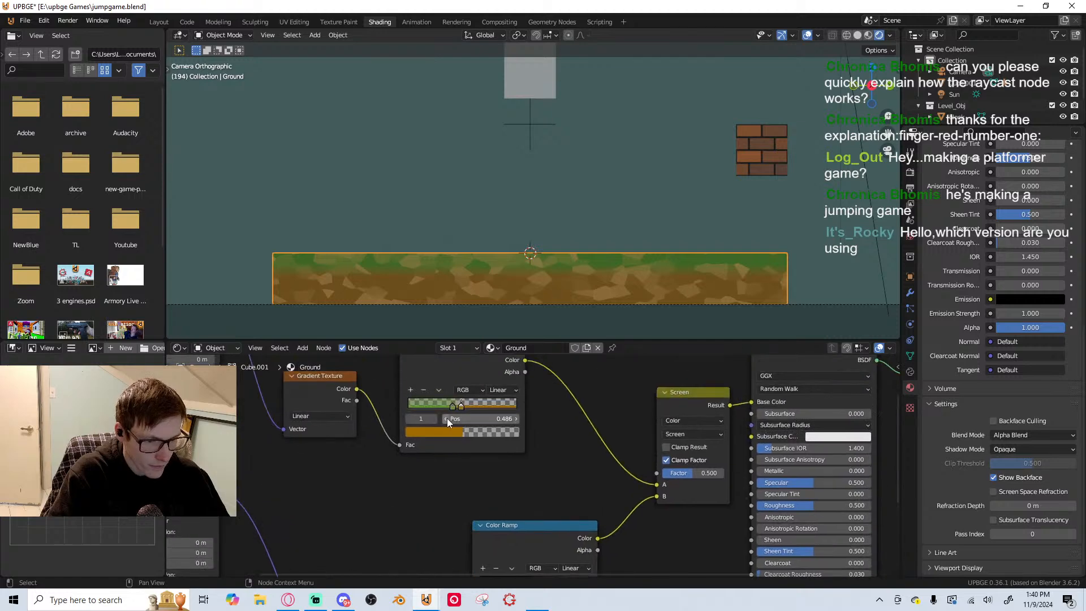
{"action": "left_click_drag", "start_coordinate": [450, 406], "coordinate": [463, 408]}
{"action": "left_click", "coordinate": [462, 406]}
Try changing the rotation in the Mapping node that feeds the Gradient Texture
{"action": "middle_click_drag", "start_coordinate": [528, 451], "coordinate": [612, 464]}
{"action": "scroll", "coordinate": [595, 477], "scroll_direction": "down", "scroll_amount": 1}
{"action": "middle_click_drag", "start_coordinate": [477, 472], "coordinate": [531, 436]}
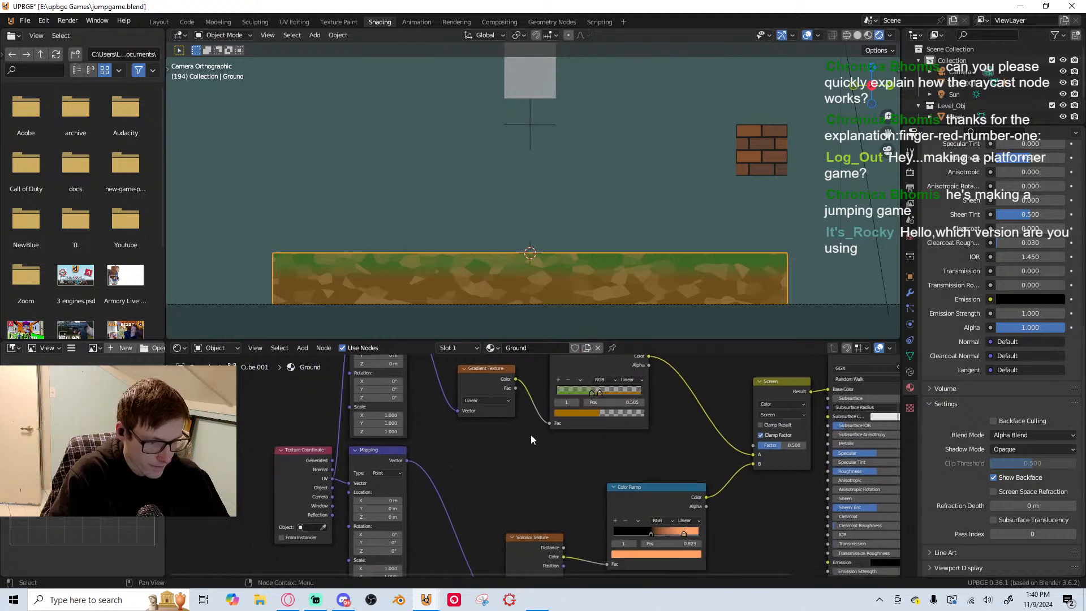
{"action": "middle_click_drag", "start_coordinate": [419, 403], "coordinate": [459, 457]}
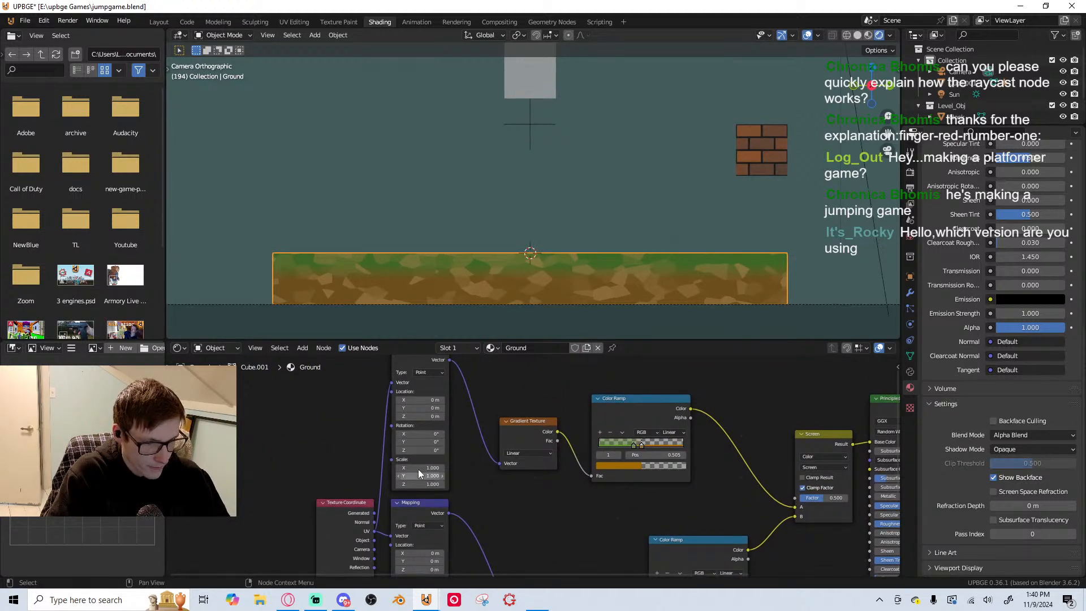
{"action": "left_click", "coordinate": [417, 434]}
{"action": "left_click_drag", "start_coordinate": [415, 439], "coordinate": [466, 439]}
{"action": "key", "text": "ctrl+z"}
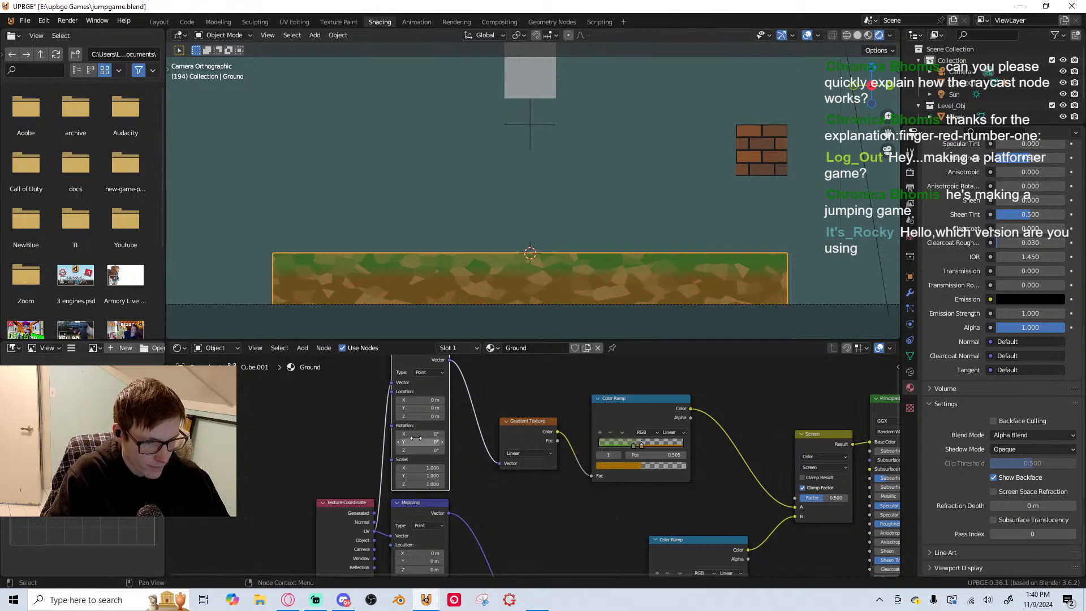
Save the jump game file with the grass-and-dirt ground material
{"action": "scroll", "coordinate": [452, 410], "scroll_direction": "down", "scroll_amount": 3}
{"action": "scroll", "coordinate": [566, 272], "scroll_direction": "down", "scroll_amount": 5}
{"action": "key", "text": "ctrl+s"}
Deselect the ground and examine its grass and dirt pattern up close and alongside the brick block
{"action": "scroll", "coordinate": [546, 256], "scroll_direction": "up", "scroll_amount": 7}
{"action": "scroll", "coordinate": [545, 255], "scroll_direction": "down", "scroll_amount": 4}
{"action": "left_click", "coordinate": [735, 232]}
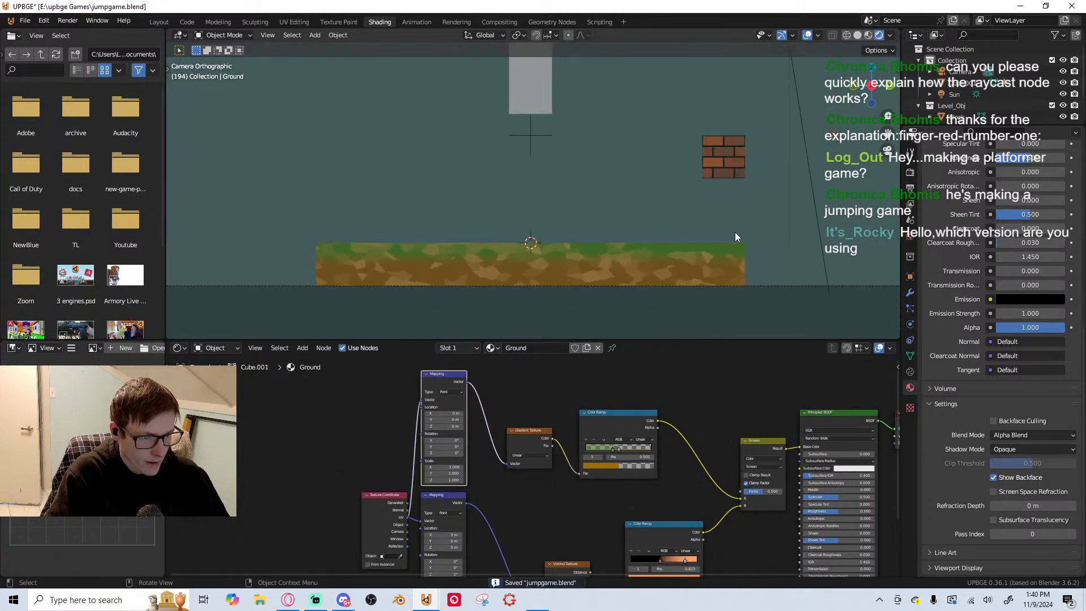
{"action": "scroll", "coordinate": [751, 285], "scroll_direction": "up", "scroll_amount": 3}
{"action": "middle_click_drag", "start_coordinate": [697, 271], "coordinate": [701, 200], "text": "shift"}
{"action": "scroll", "coordinate": [700, 201], "scroll_direction": "down", "scroll_amount": 3}
{"action": "scroll", "coordinate": [479, 236], "scroll_direction": "up", "scroll_amount": 2}
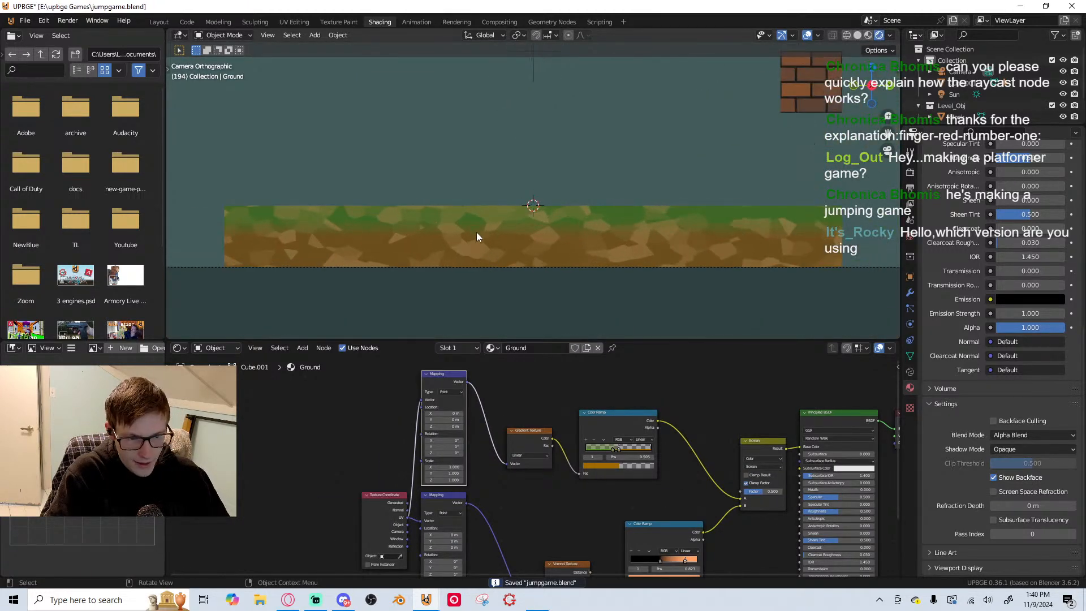
{"action": "scroll", "coordinate": [485, 249], "scroll_direction": "down", "scroll_amount": 4}
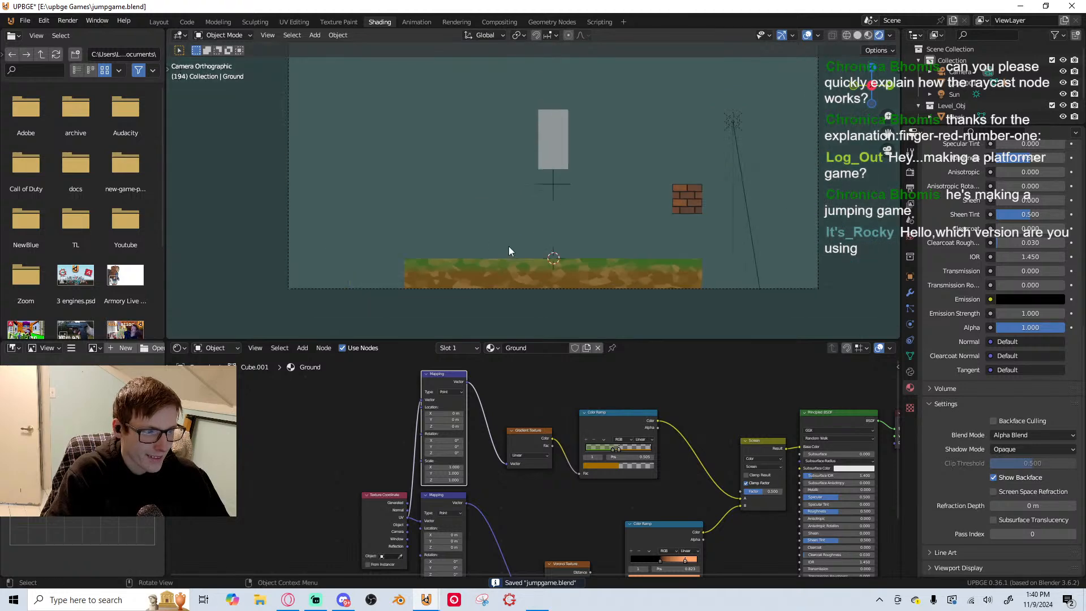
{"action": "scroll", "coordinate": [492, 254], "scroll_direction": "up", "scroll_amount": 2}
Select the ground and move its texture, ramp and Screen mix nodes away from the Principled BSDF to free space between them
{"action": "left_click", "coordinate": [541, 268]}
{"action": "scroll", "coordinate": [534, 373], "scroll_direction": "down", "scroll_amount": 2}
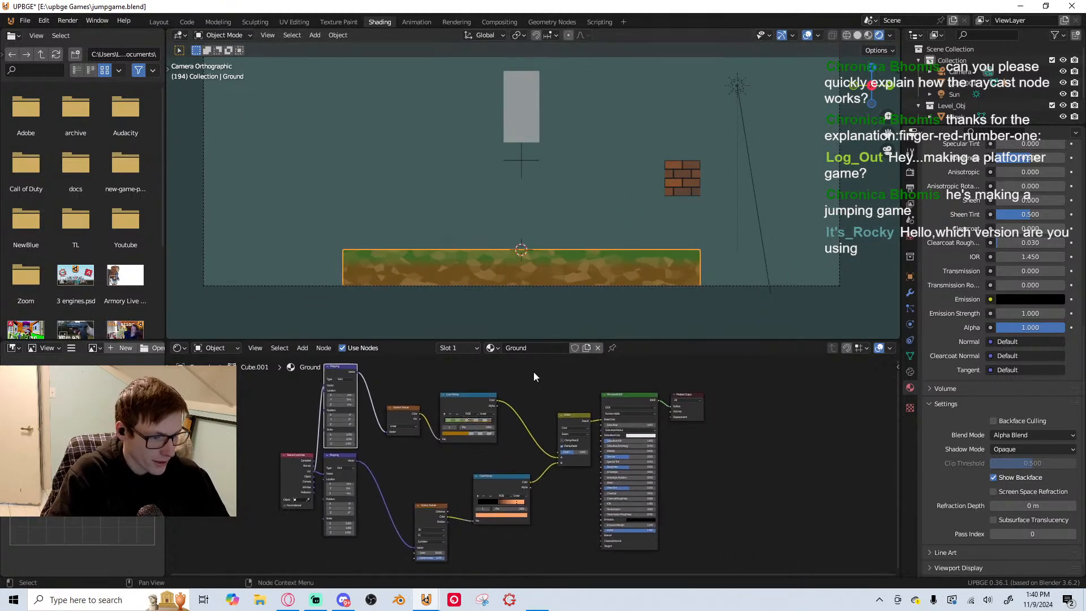
{"action": "scroll", "coordinate": [534, 373], "scroll_direction": "up", "scroll_amount": 1}
{"action": "left_click_drag", "start_coordinate": [229, 405], "coordinate": [566, 543]}
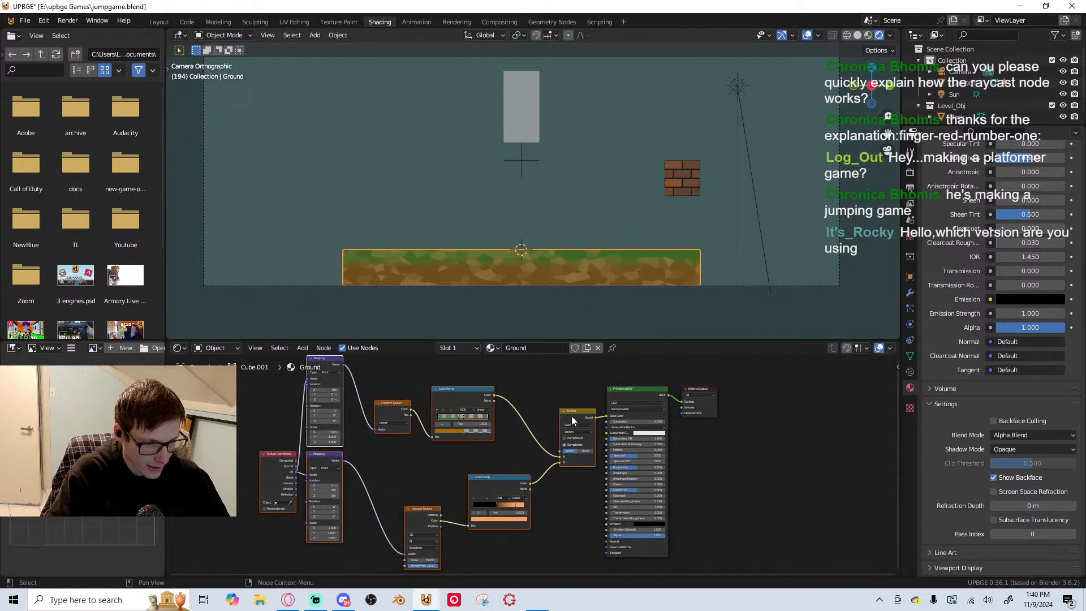
{"action": "left_click_drag", "start_coordinate": [571, 421], "coordinate": [452, 429]}
Add a Brightness/Contrast node between the Screen mix result and the Principled BSDF's Base Color
{"action": "key", "text": "shift+a"}
{"action": "left_click", "coordinate": [544, 393]}
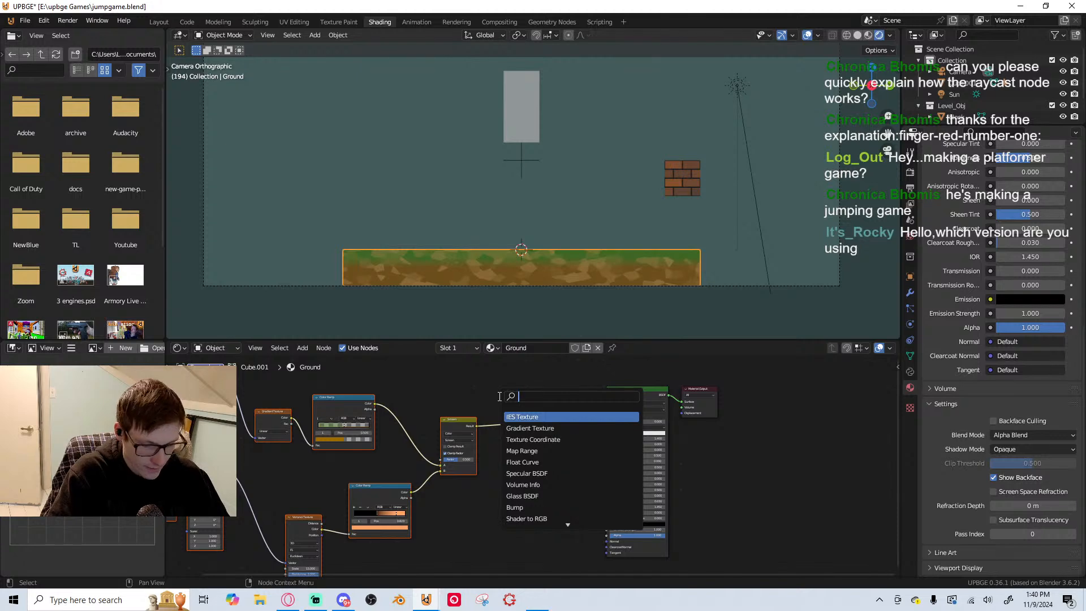
{"action": "type", "text": "bright"}
{"action": "key", "text": "Return"}
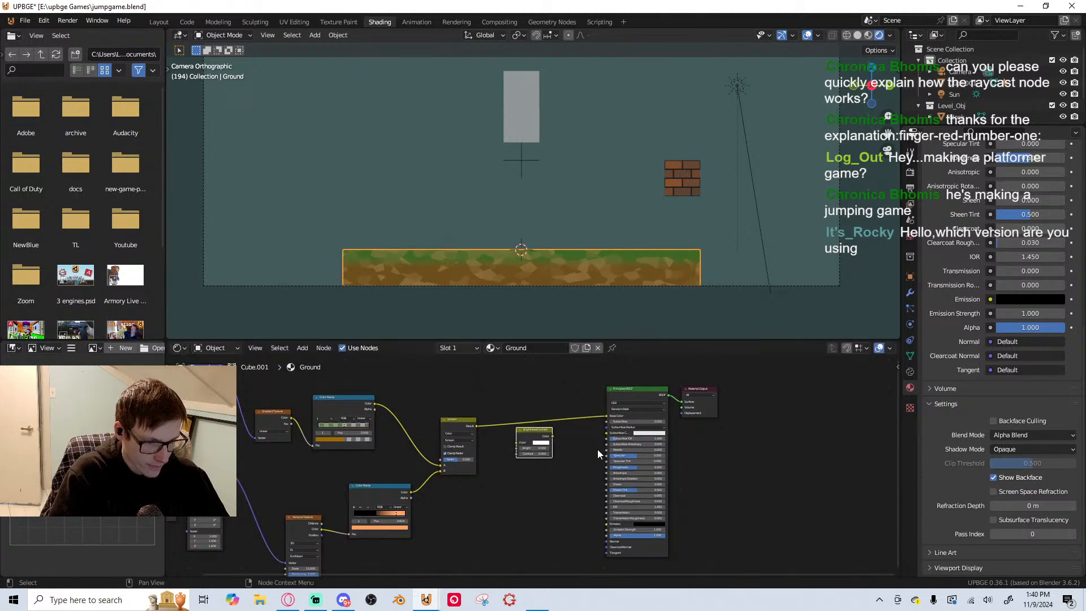
{"action": "left_click", "coordinate": [536, 434]}
Set the Brightness/Contrast node to Bright 0.200 and Contrast 0.600
{"action": "scroll", "coordinate": [538, 418], "scroll_direction": "up", "scroll_amount": 5}
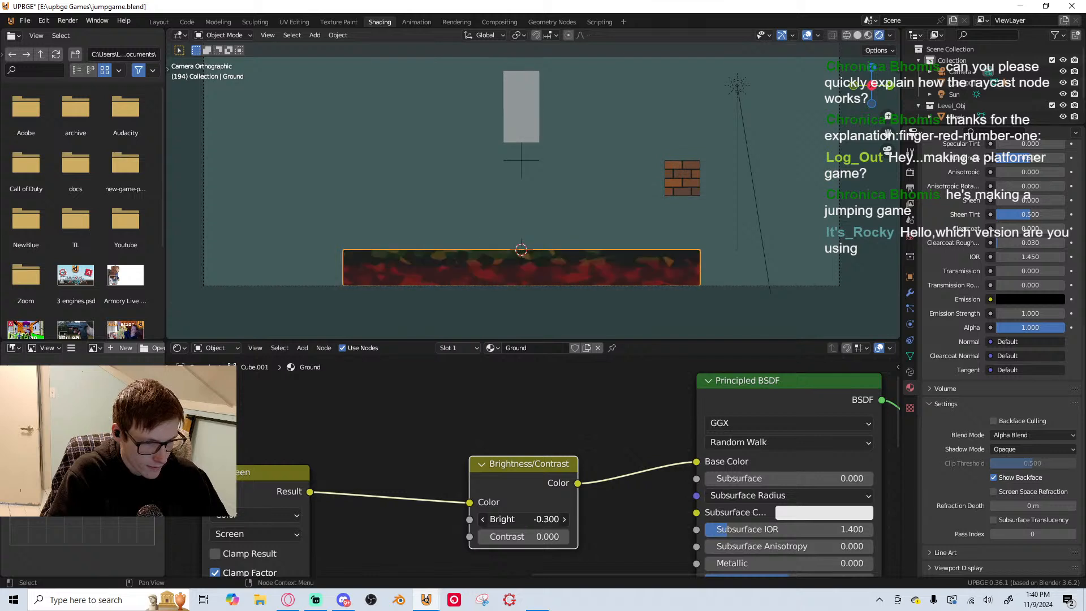
{"action": "left_click_drag", "start_coordinate": [538, 538], "coordinate": [578, 515]}
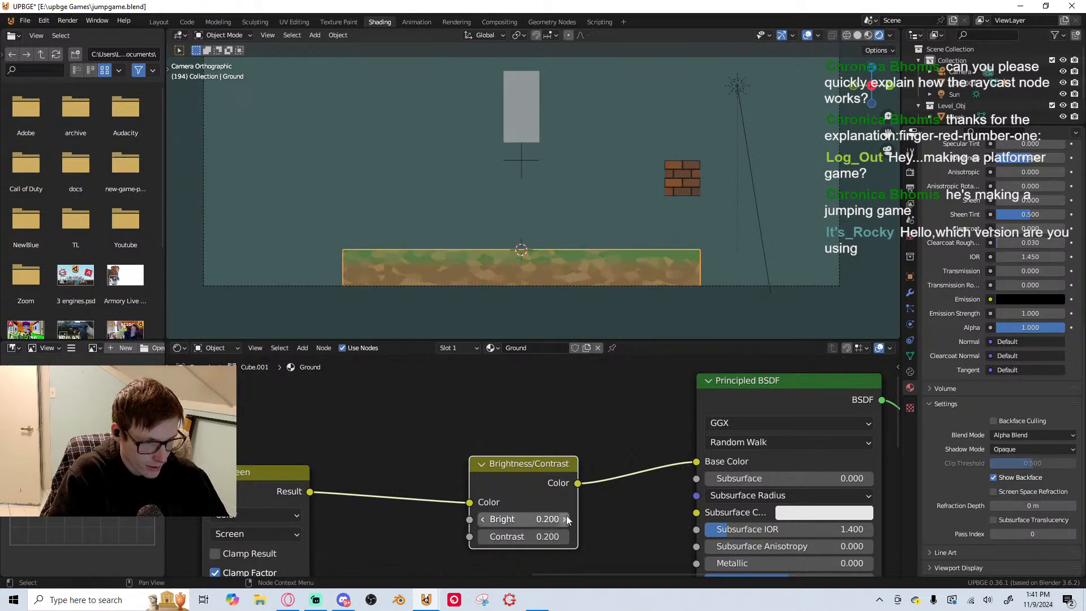
{"action": "left_click", "coordinate": [566, 537]}
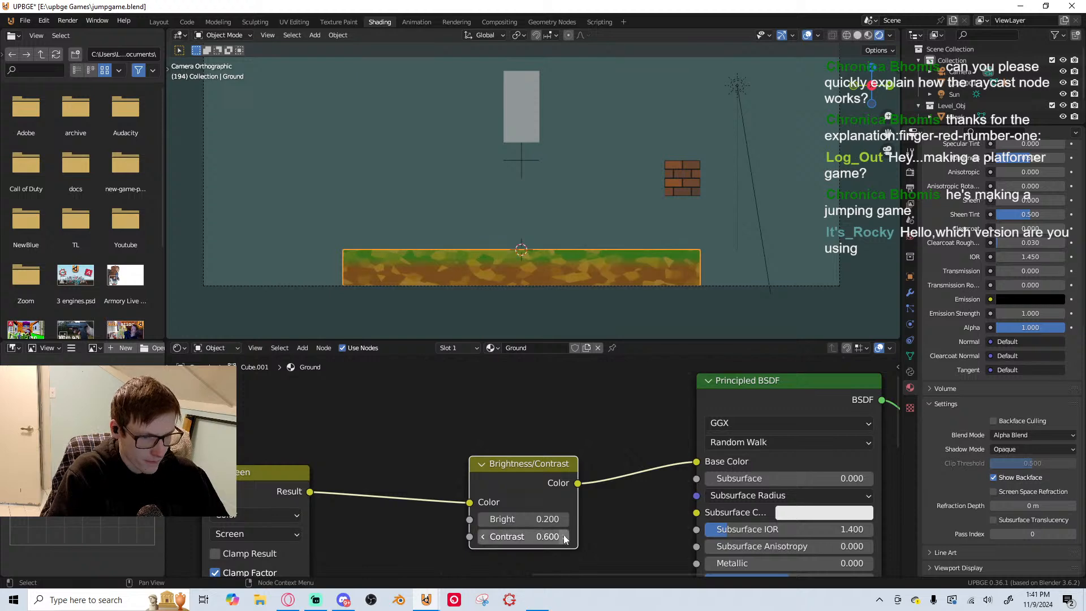
{"action": "left_click", "coordinate": [565, 536]}
Playtest the game with the whole camera frame in view, walking both ways and jumping onto the brick block
{"action": "scroll", "coordinate": [616, 184], "scroll_direction": "down", "scroll_amount": 2}
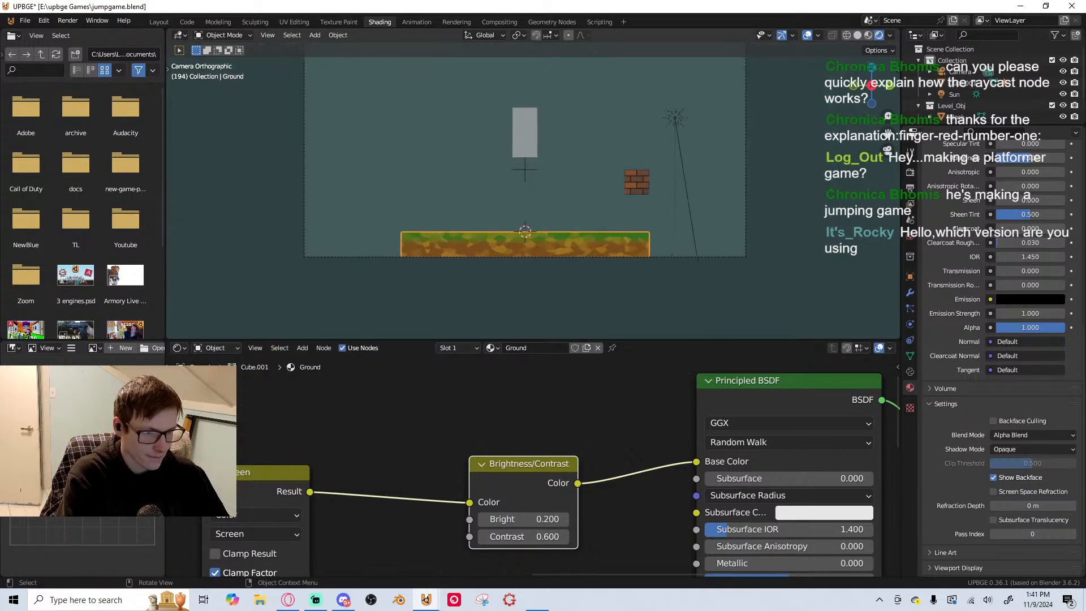
{"action": "key", "text": "p"}
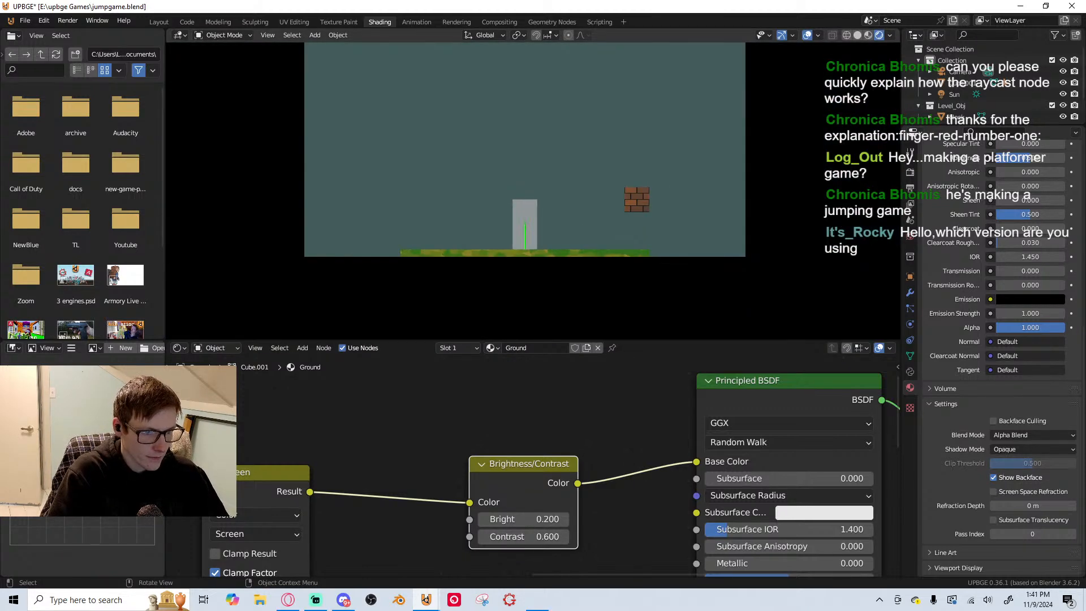
{"action": "key", "text": "Escape"}
{"action": "scroll", "coordinate": [608, 192], "scroll_direction": "down", "scroll_amount": 1}
{"action": "key", "text": "p"}
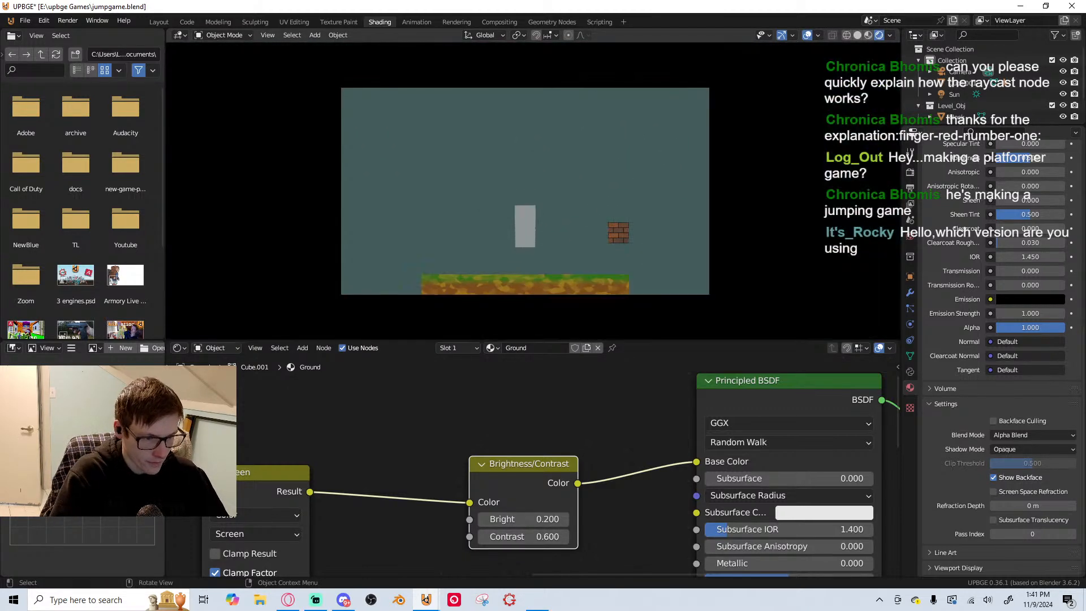
{"action": "key", "text": "d"}
{"action": "key", "text": "space"}
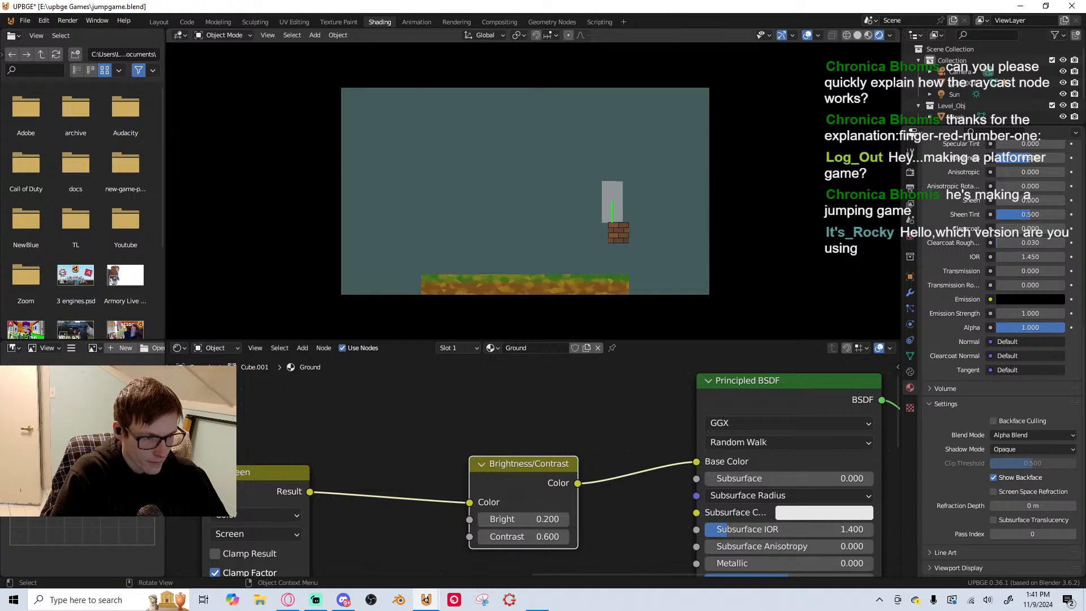
{"action": "key", "text": "space"}
{"action": "key", "text": "a"}
{"action": "key", "text": "space"}
{"action": "key", "text": "d"}
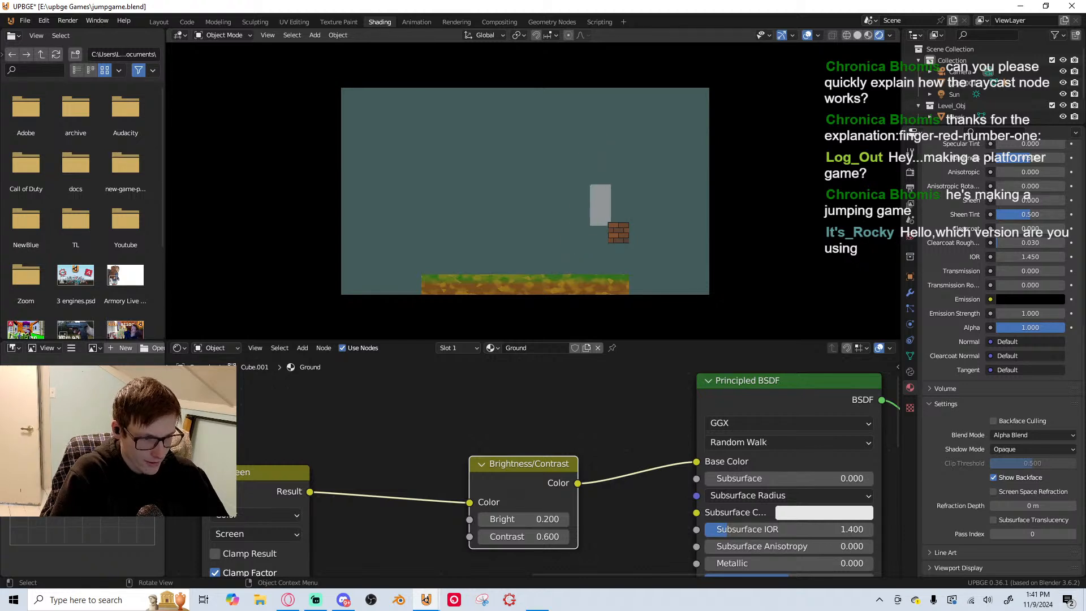
{"action": "key", "text": "space"}
{"action": "key", "text": "a"}
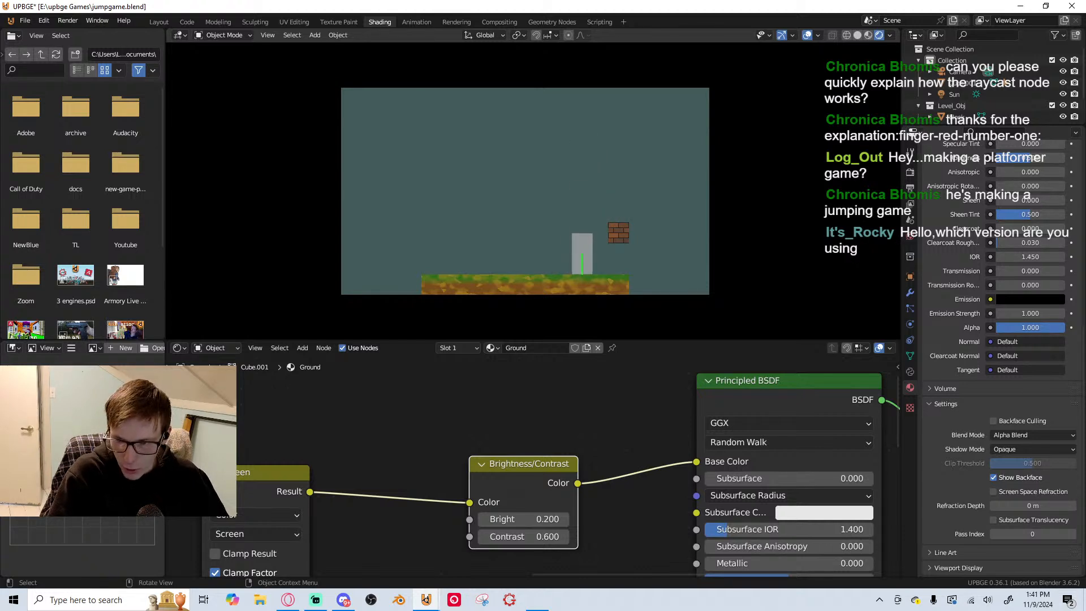
{"action": "key", "text": "Escape"}
Try a copy of the ground as a platform above the player, run the game, and delete the copy
{"action": "left_click", "coordinate": [549, 272]}
{"action": "key", "text": "shift+d"}
{"action": "left_click", "coordinate": [544, 136]}
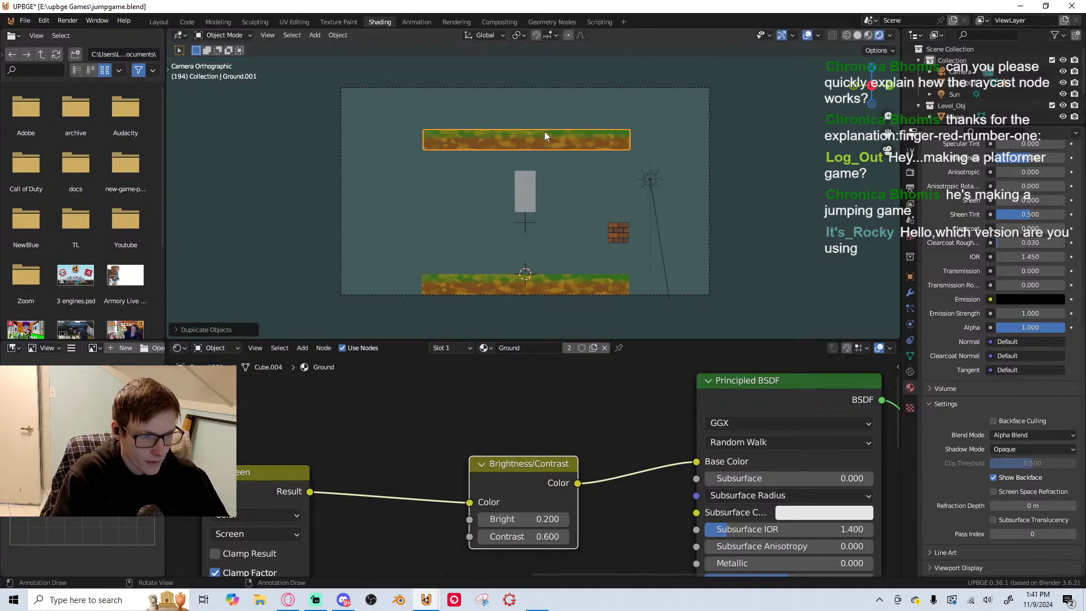
{"action": "key", "text": "p"}
{"action": "key", "text": "Escape"}
{"action": "key", "text": "x"}
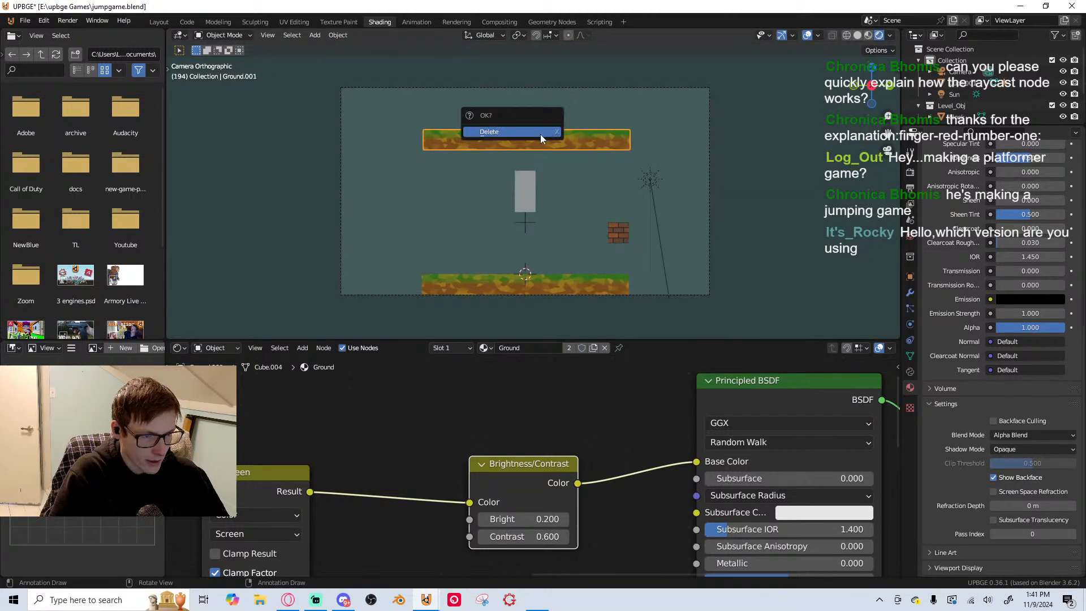
{"action": "left_click", "coordinate": [541, 134]}
{"action": "left_click", "coordinate": [615, 281]}
{"action": "key", "text": "s"}
{"action": "key", "text": "y"}
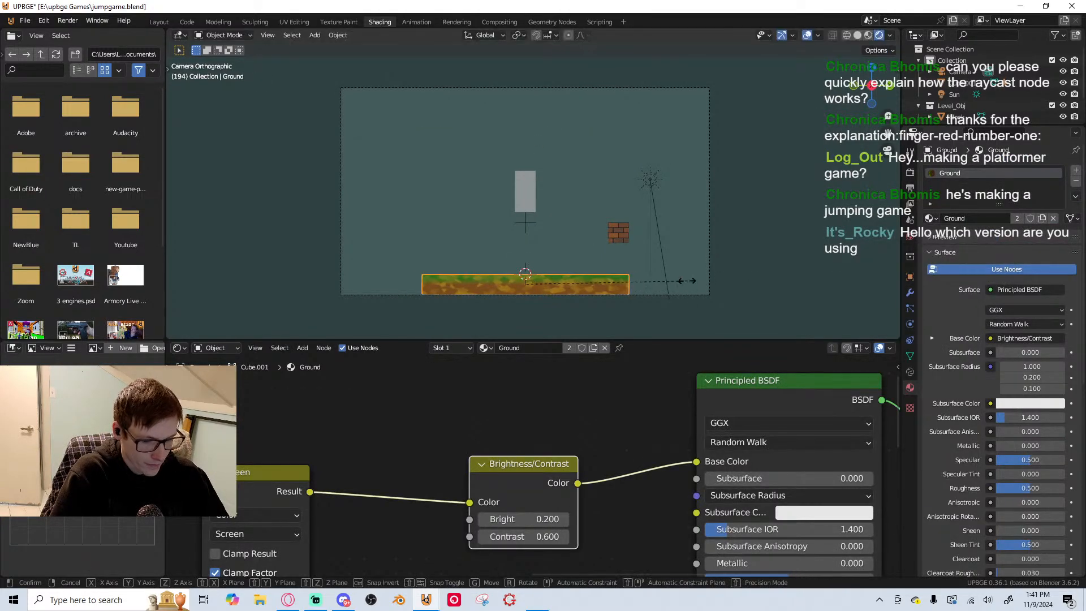
{"action": "right_click", "coordinate": [830, 263]}
Duplicate the ground and offset the copy -20 m along the Y axis
{"action": "key", "text": "shift+d"}
{"action": "type", "text": "x"}
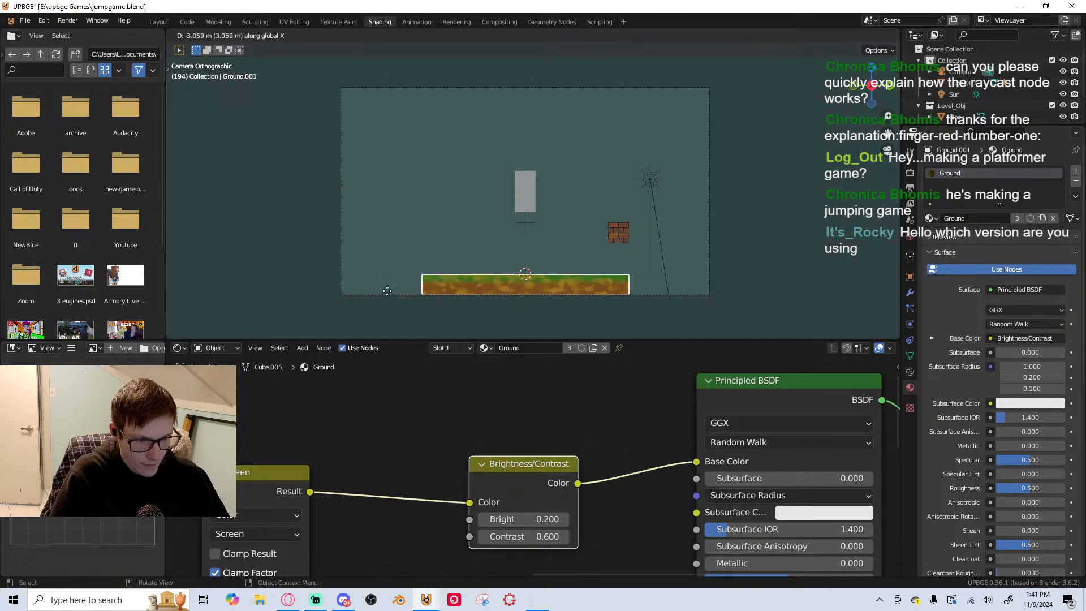
{"action": "type", "text": "y-20"}
{"action": "key", "text": "Return"}
Duplicate the new ground section along the Y axis and place the copy flush against the original ground's opposite end
{"action": "key", "text": "shift+d"}
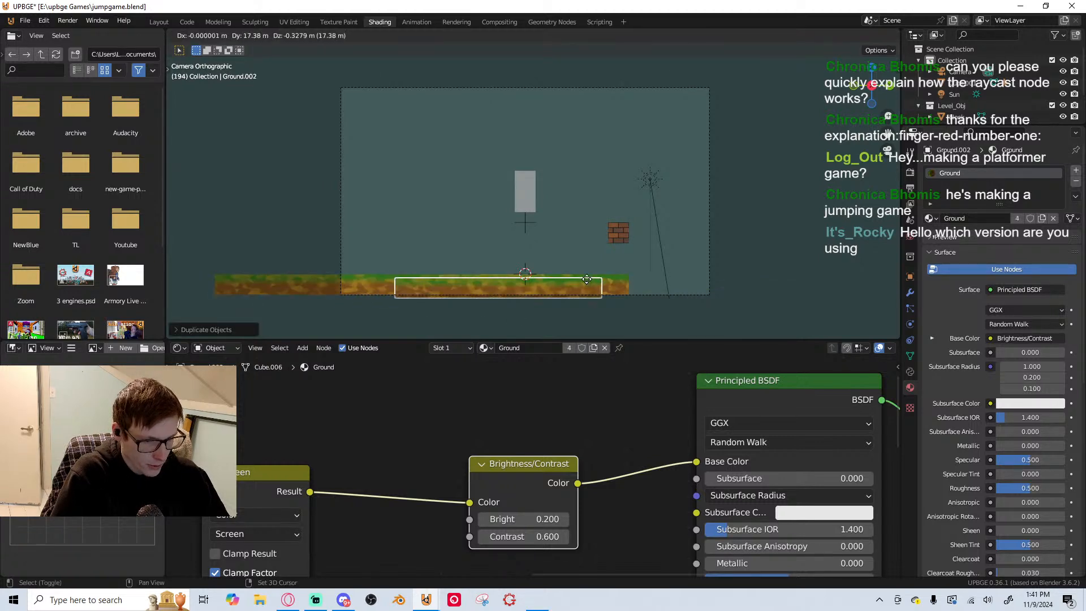
{"action": "key", "text": "y"}
{"action": "left_click", "coordinate": [793, 281]}
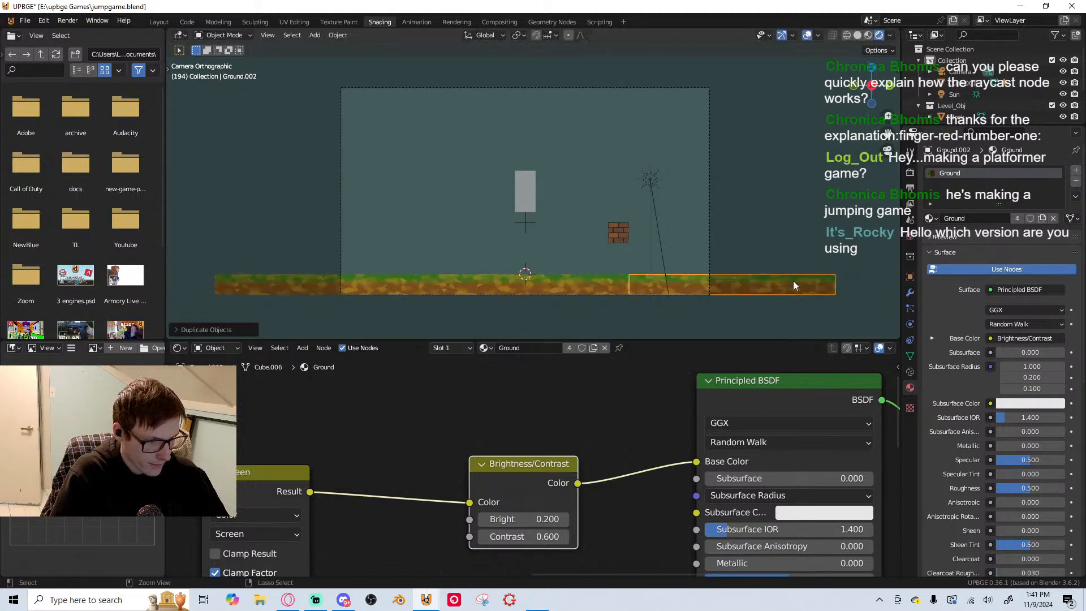
Deselect the ground and run the game to check the widened floor
{"action": "left_click", "coordinate": [722, 229]}
{"action": "key", "text": "p"}
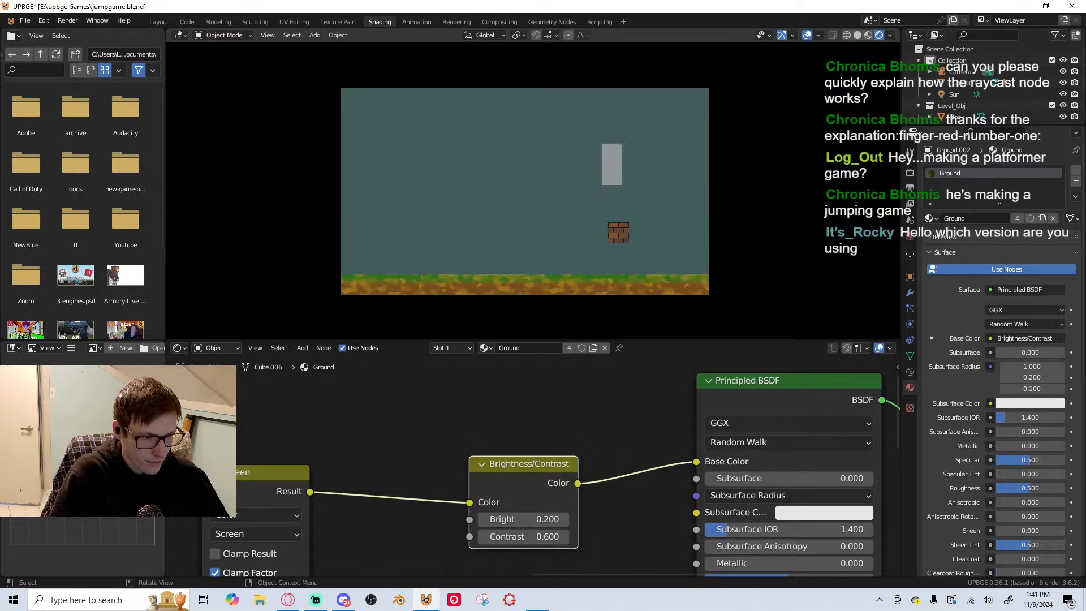
{"action": "key", "text": "Escape"}
Enable Framerate and Profile in the game debug settings and start the game
{"action": "left_click", "coordinate": [911, 173]}
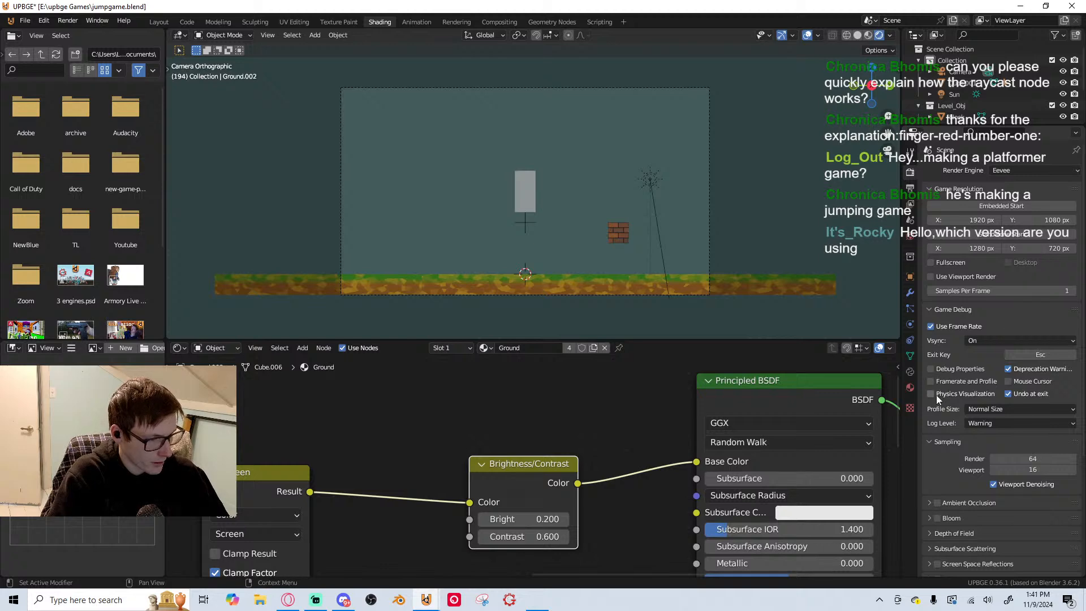
{"action": "left_click", "coordinate": [939, 370]}
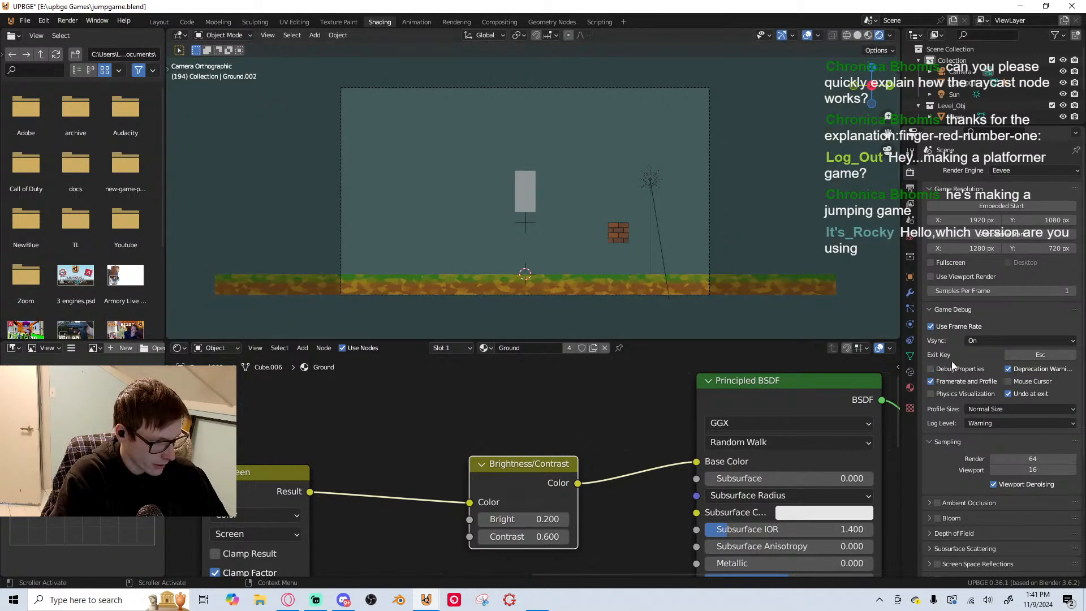
{"action": "key", "text": "p"}
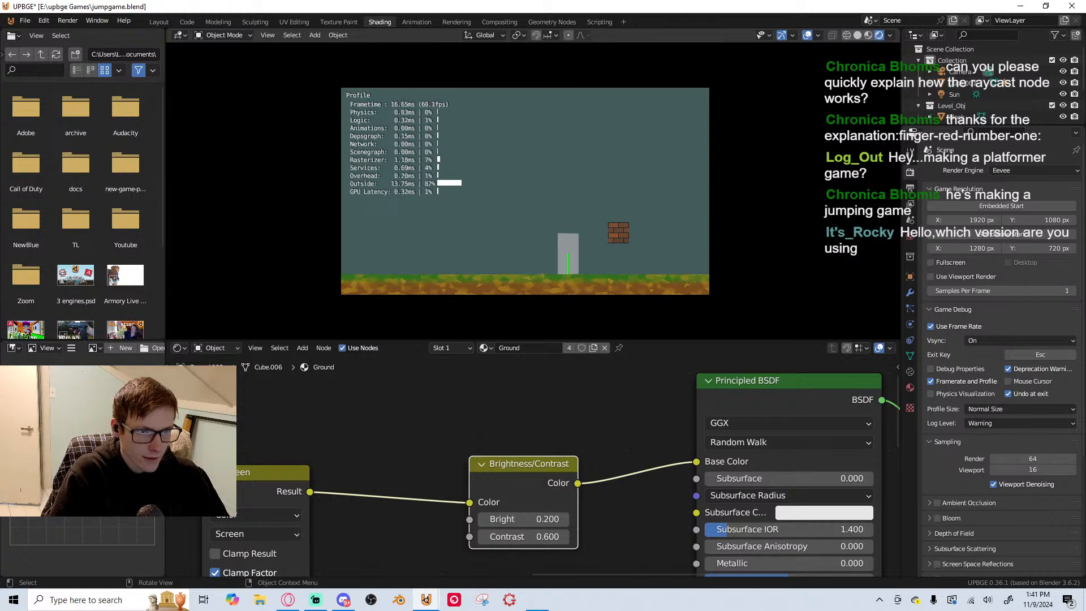
Walk and jump the player across the widened ground and onto the brick block while checking the performance profile, and end the game
{"action": "key", "text": "d"}
{"action": "key", "text": "space"}
{"action": "key", "text": "space"}
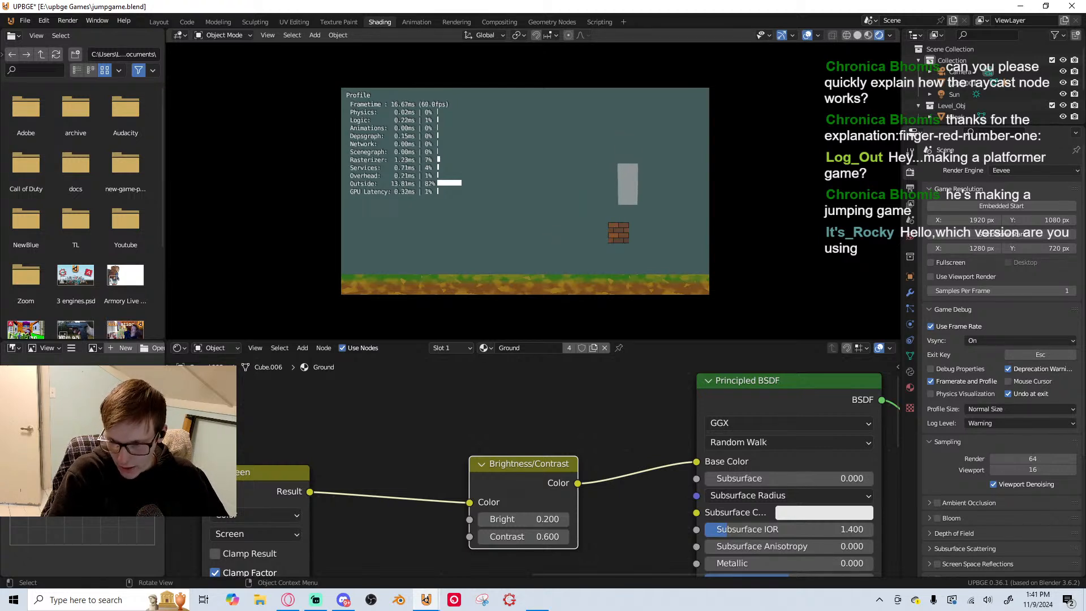
{"action": "key", "text": "a"}
{"action": "key", "text": "space"}
{"action": "key", "text": "space"}
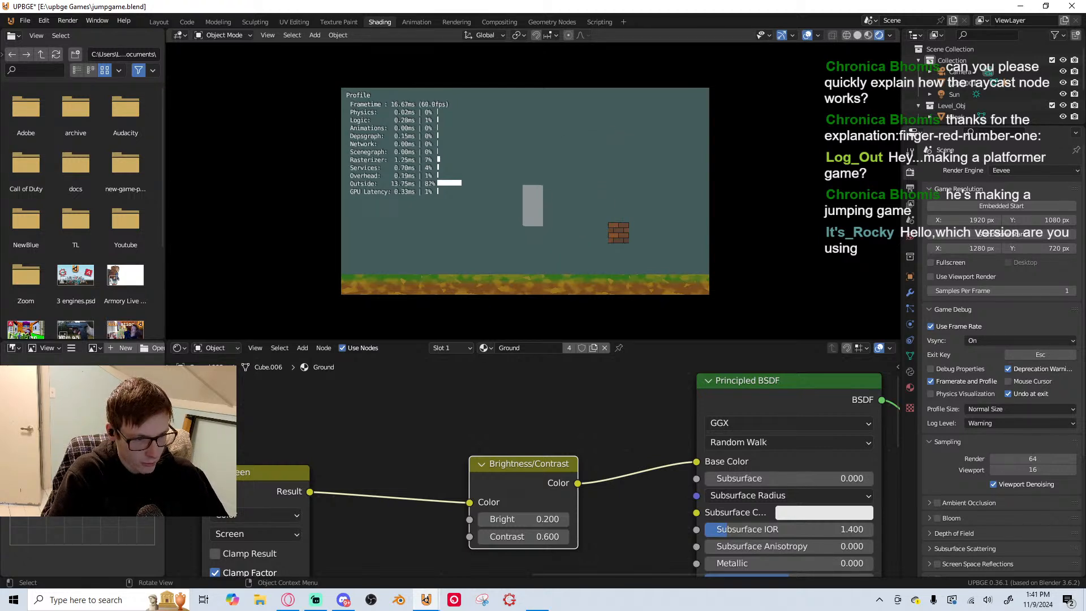
{"action": "key", "text": "space"}
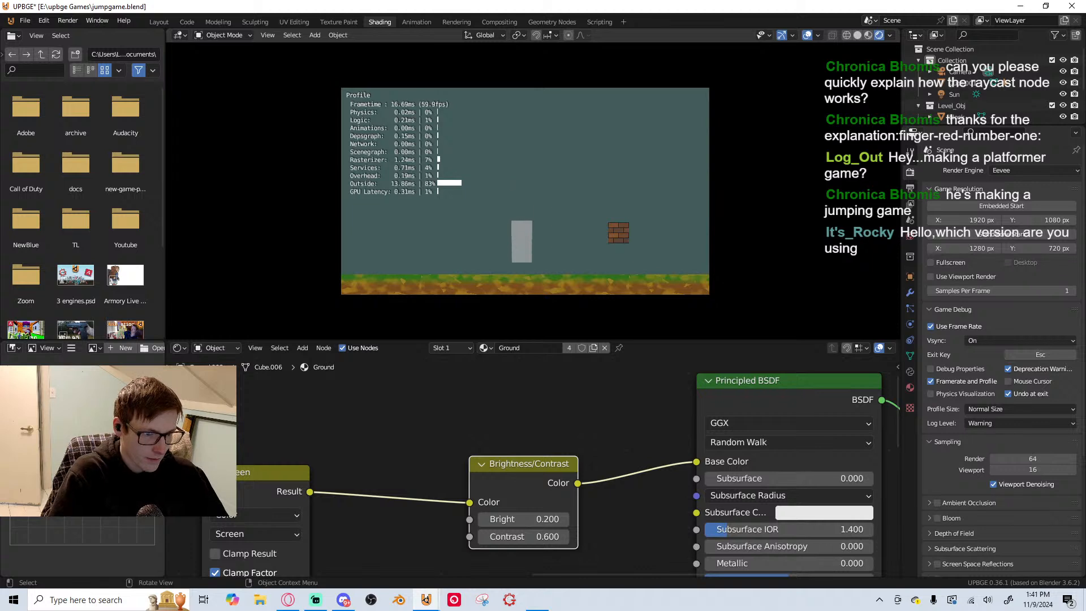
{"action": "key", "text": "d"}
{"action": "key", "text": "space"}
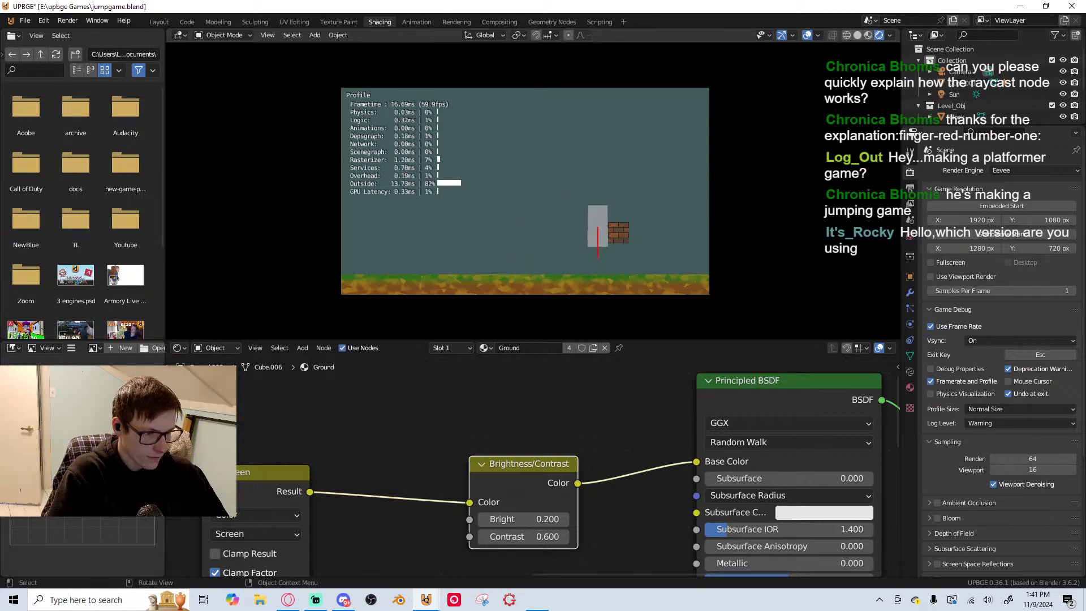
{"action": "key", "text": "space"}
{"action": "key", "text": "d"}
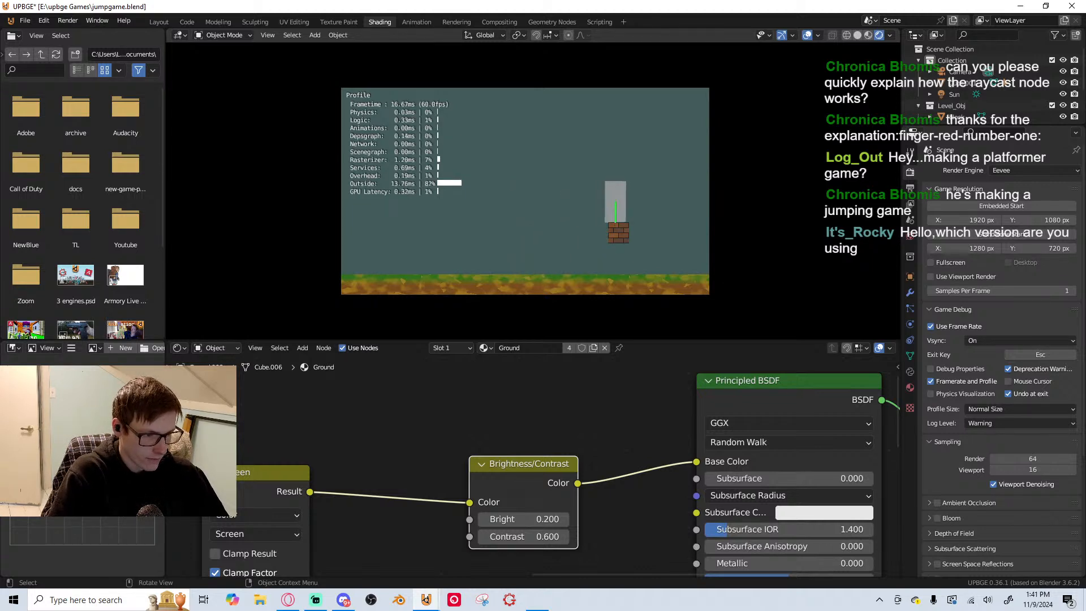
{"action": "key", "text": "Escape"}
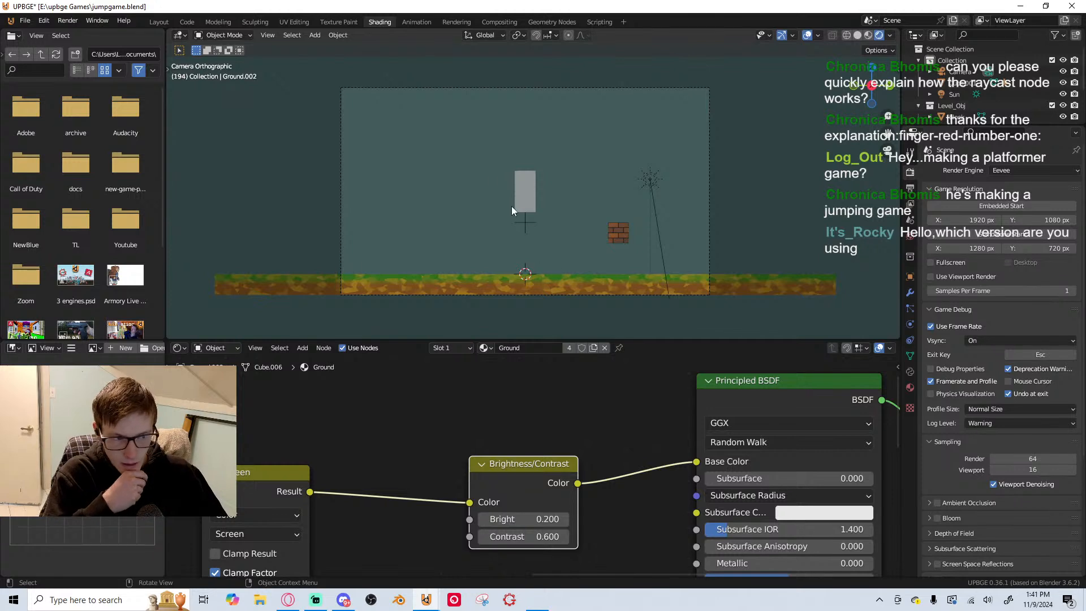
Select the brick block and save the jump game file
{"action": "left_click", "coordinate": [620, 238]}
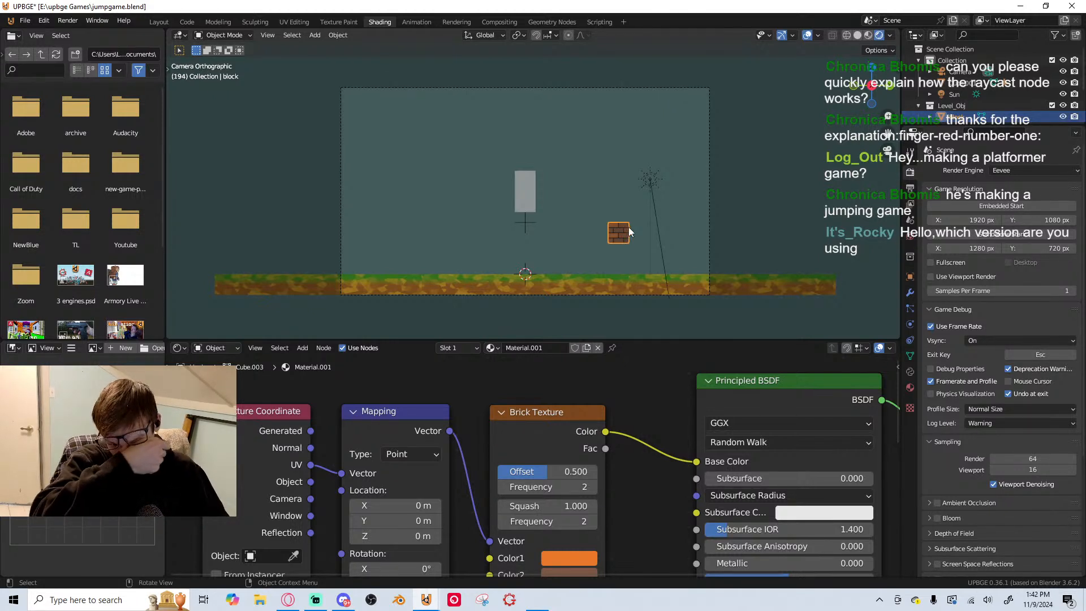
{"action": "scroll", "coordinate": [719, 213], "scroll_direction": "down", "scroll_amount": 2}
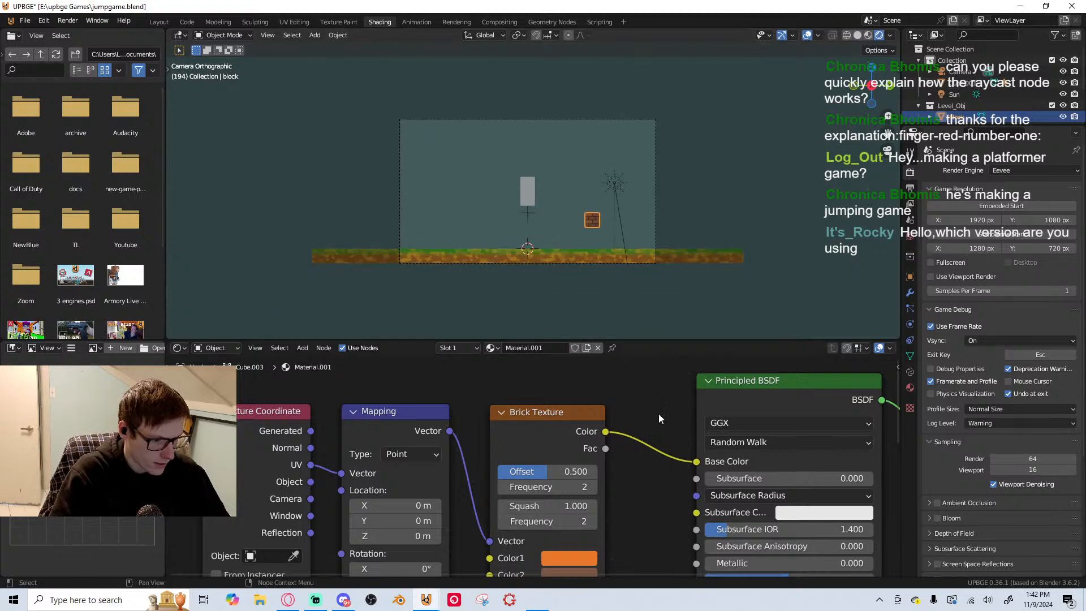
{"action": "scroll", "coordinate": [656, 413], "scroll_direction": "down", "scroll_amount": 2}
{"action": "middle_click_drag", "start_coordinate": [653, 413], "coordinate": [567, 343]}
{"action": "key", "text": "ctrl+s"}
{"action": "scroll", "coordinate": [584, 238], "scroll_direction": "up", "scroll_amount": 4}
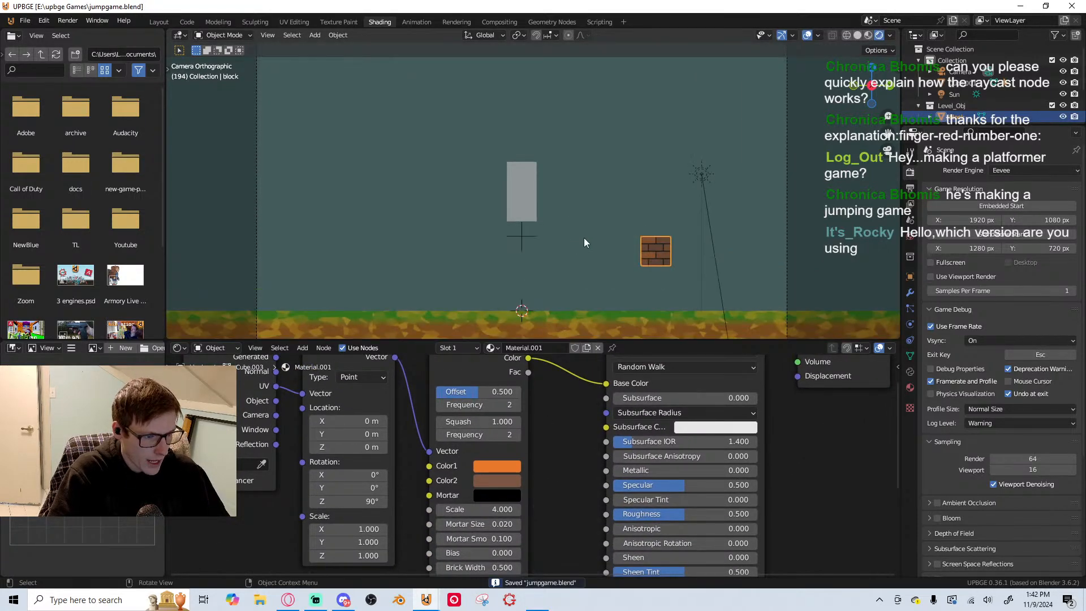
{"action": "scroll", "coordinate": [538, 253], "scroll_direction": "down", "scroll_amount": 1}
{"action": "left_click", "coordinate": [384, 306]}
{"action": "left_click", "coordinate": [452, 236]}
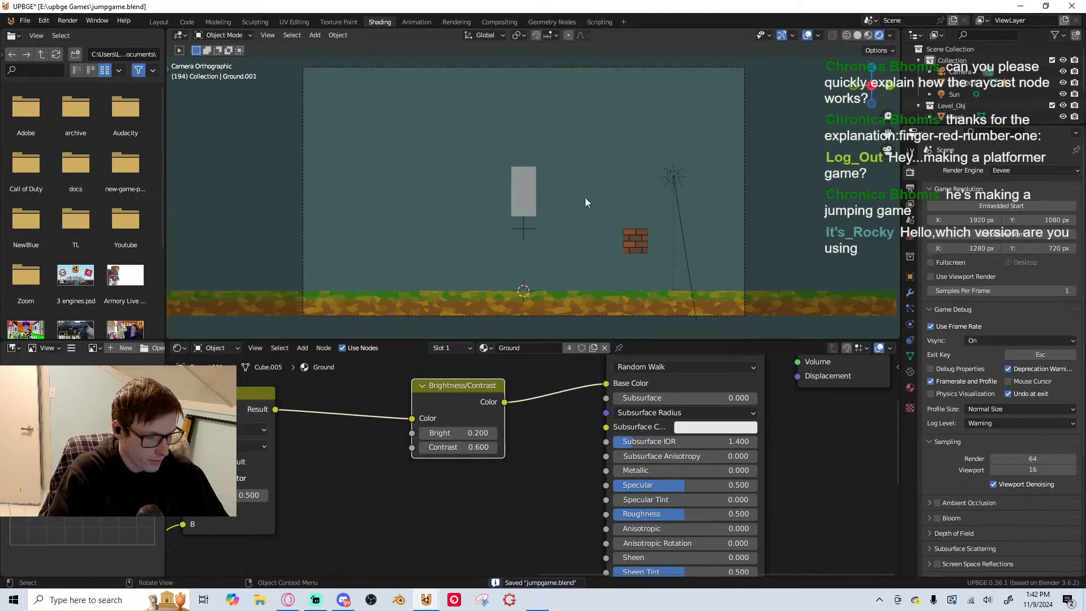
Move the brick block down onto the grass surface and slightly farther from the player
{"action": "left_click", "coordinate": [626, 234]}
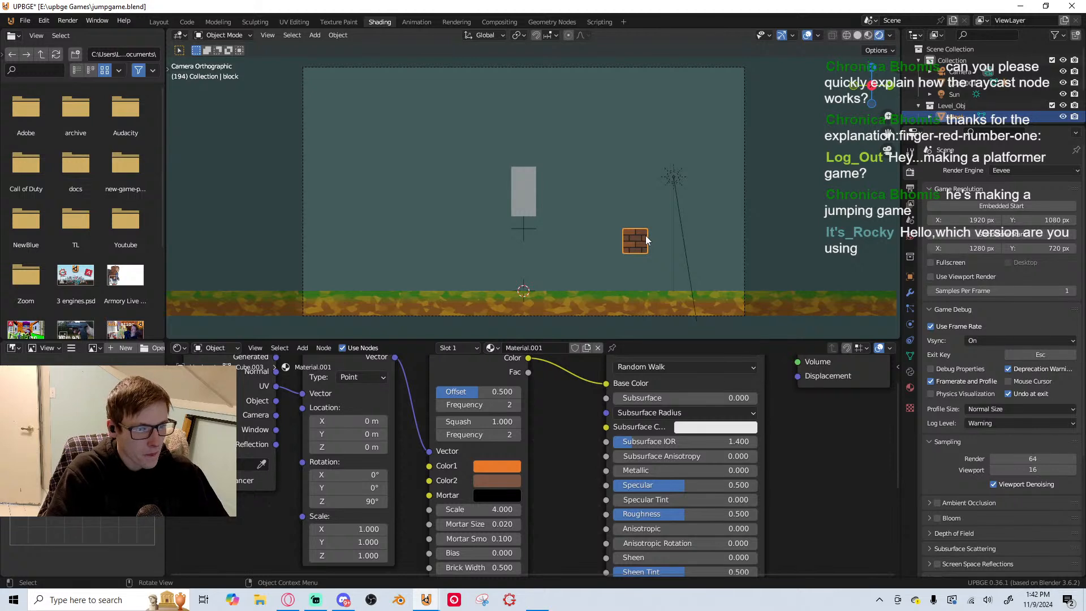
{"action": "key", "text": "g"}
{"action": "left_click", "coordinate": [689, 301]}
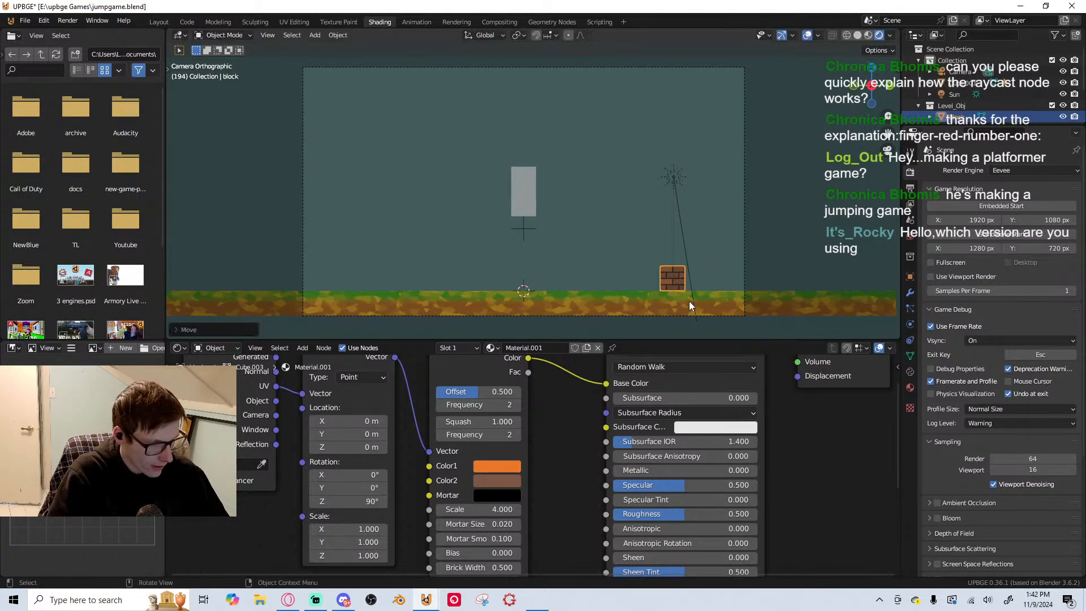
{"action": "key", "text": "shift+d"}
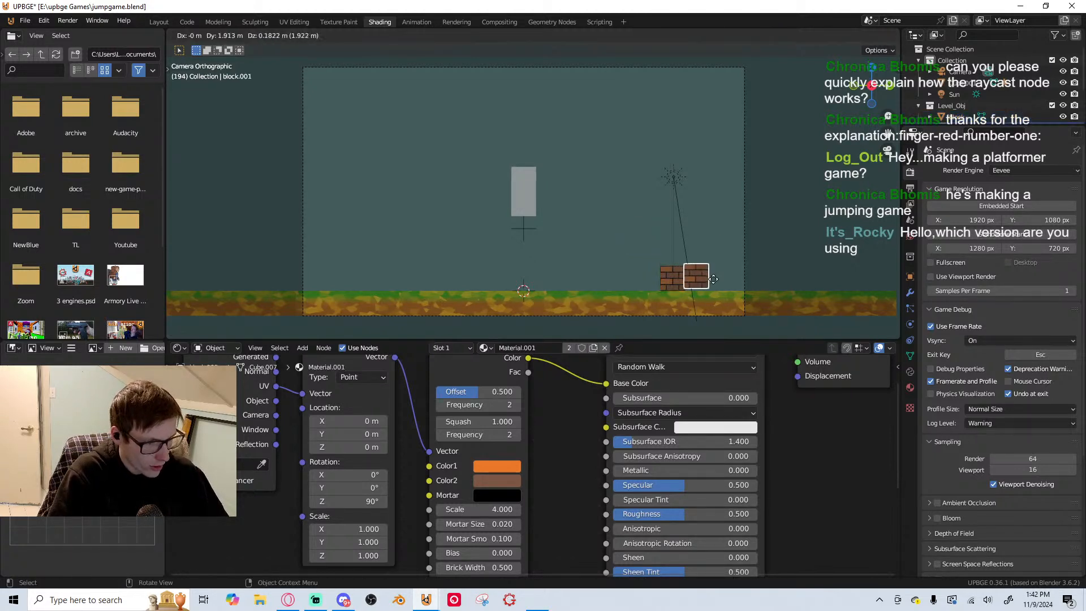
{"action": "left_click", "coordinate": [710, 280]}
{"action": "key", "text": "x"}
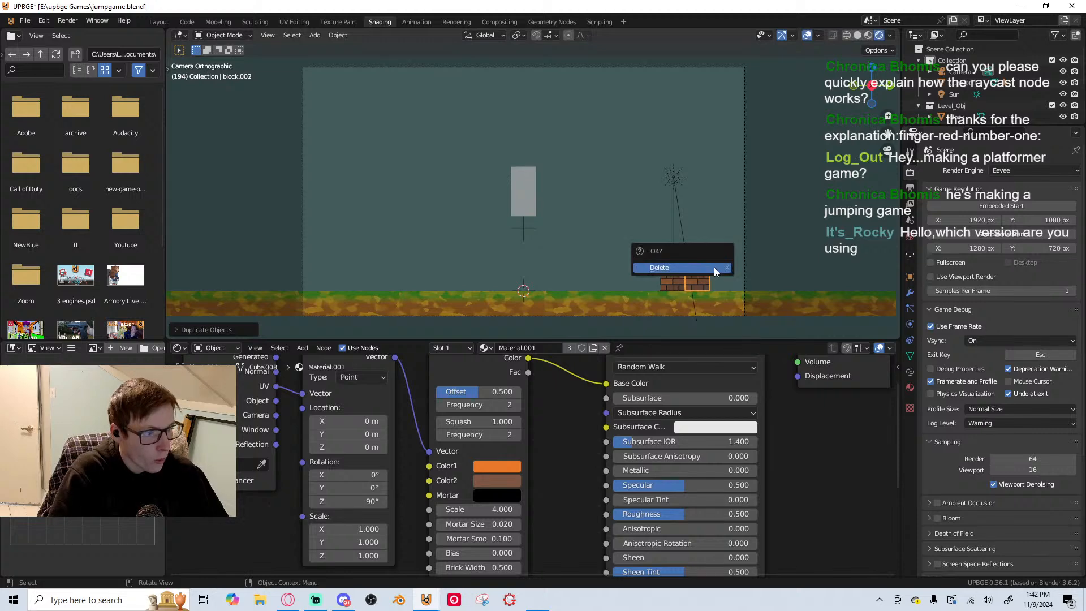
{"action": "left_click", "coordinate": [692, 278]}
{"action": "left_click", "coordinate": [671, 279]}
{"action": "key", "text": "g"}
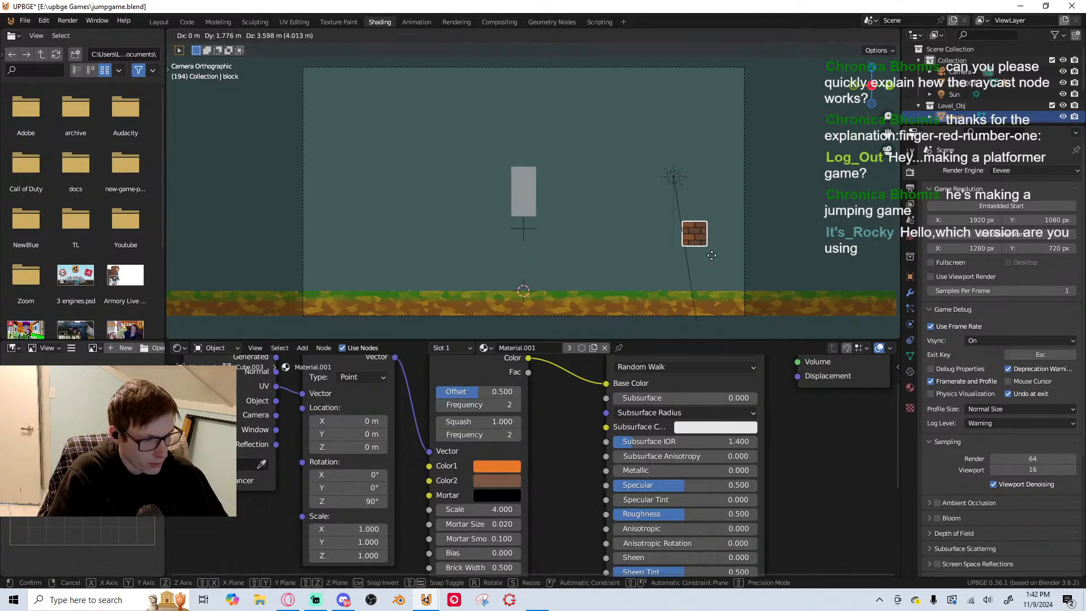
{"action": "right_click", "coordinate": [693, 264]}
Duplicate the brick block and place the copy directly beside the original, on the side farther from the player
{"action": "key", "text": "shift+d"}
{"action": "left_click", "coordinate": [694, 277]}
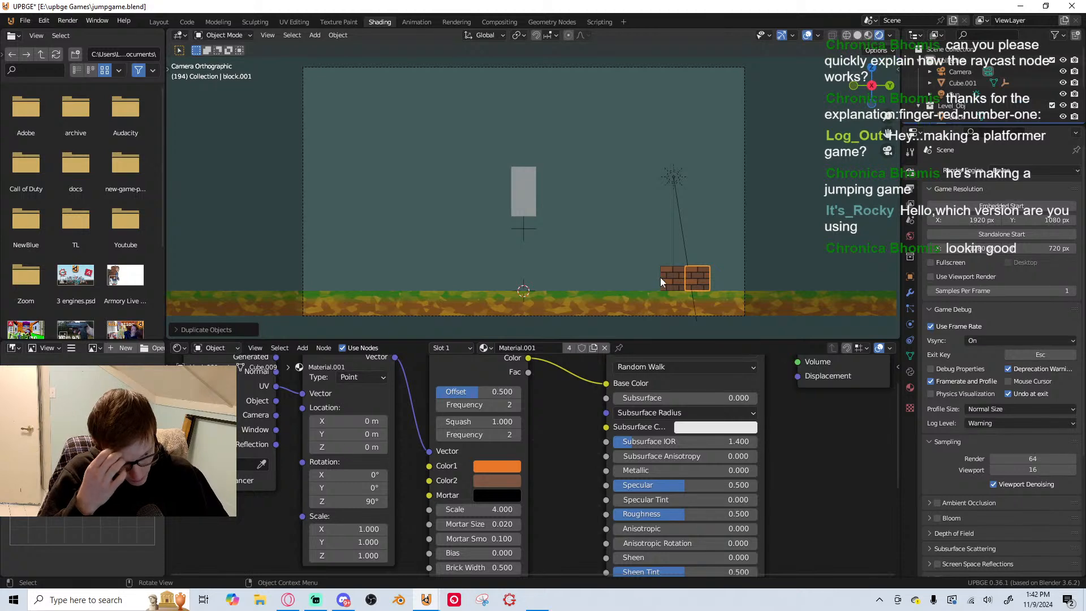
{"action": "left_click", "coordinate": [674, 273]}
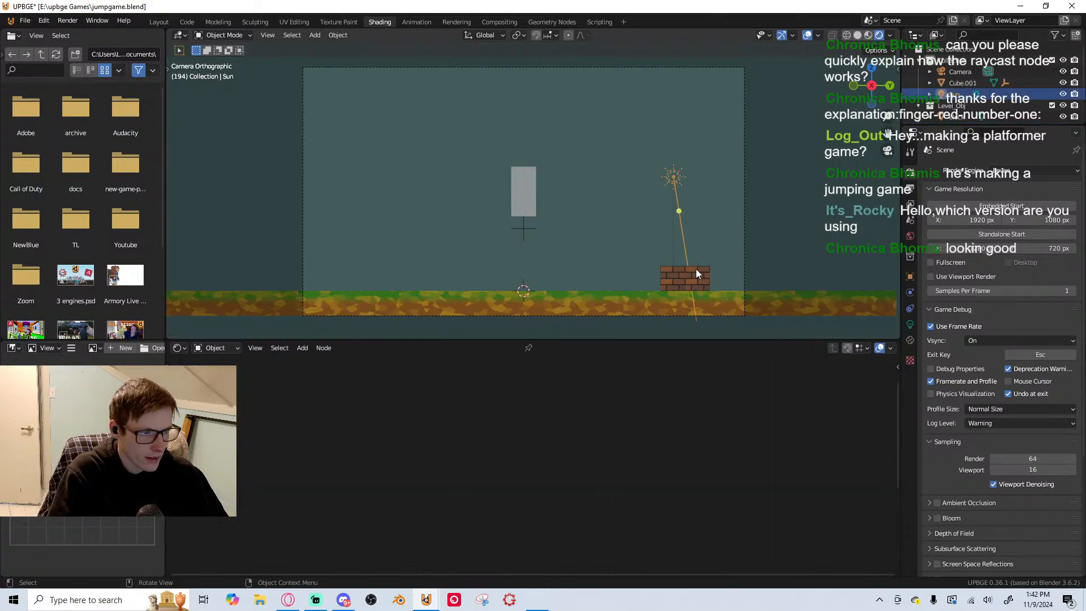
{"action": "left_click", "coordinate": [696, 271]}
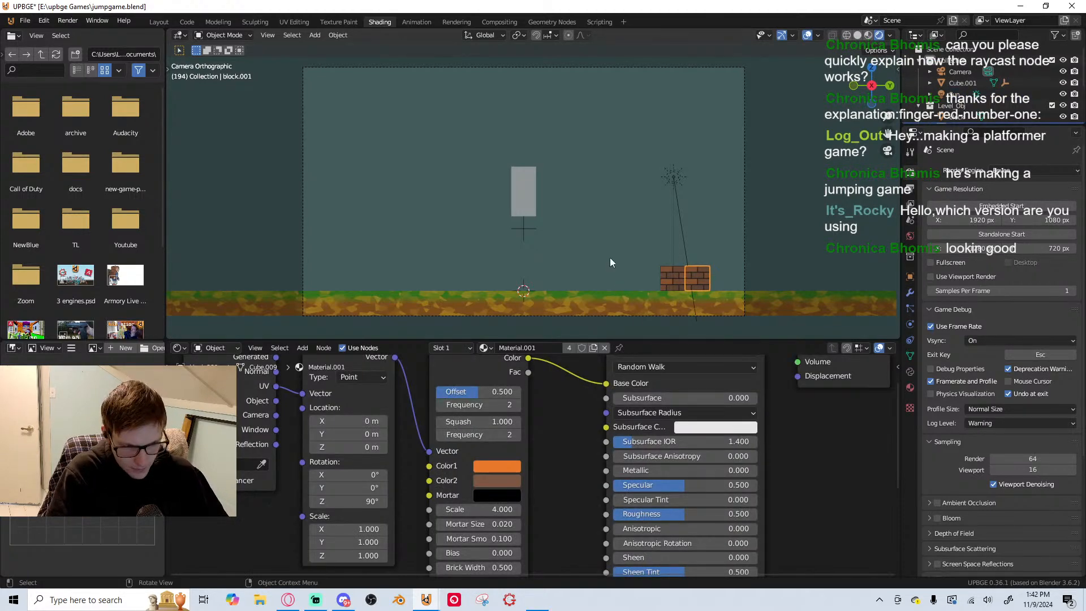
{"action": "left_click", "coordinate": [673, 277]}
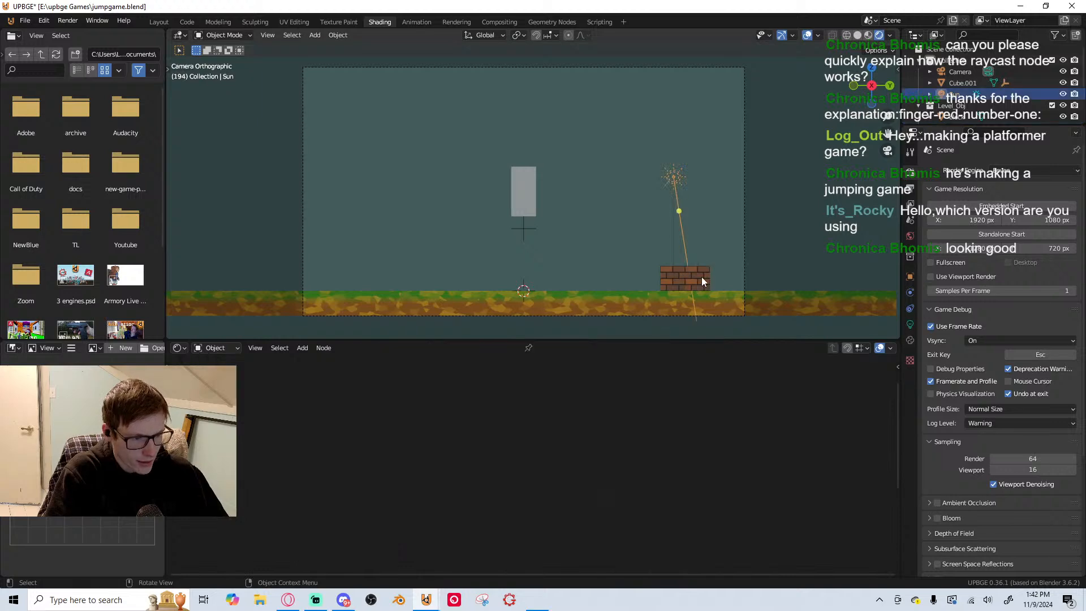
Move both brick blocks together along the Y axis closer to the player, and save the file with the copy selected
{"action": "left_click", "coordinate": [701, 277]}
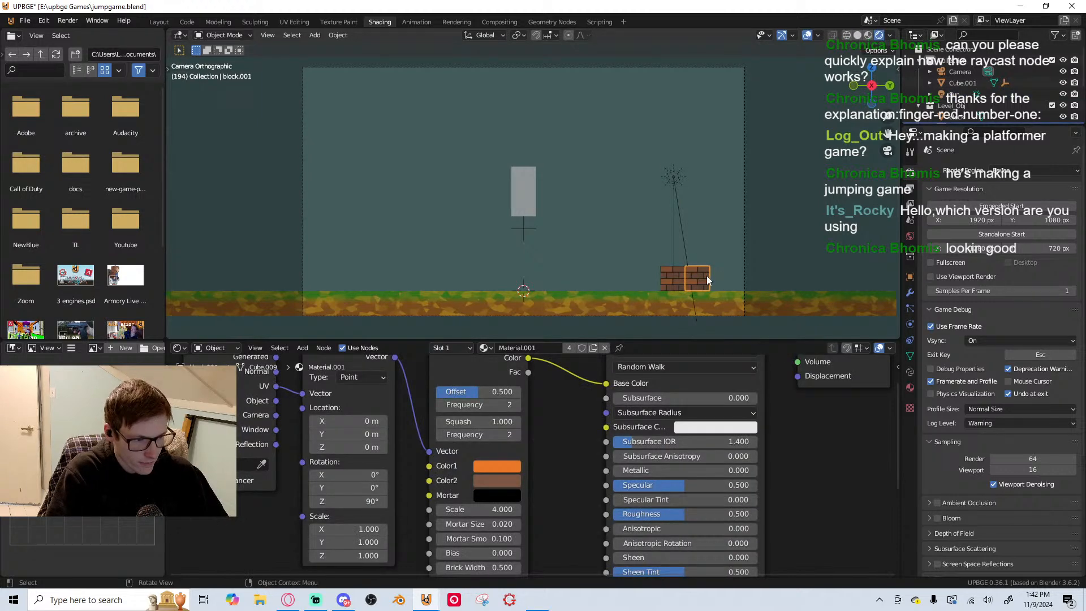
{"action": "left_click", "coordinate": [670, 276]}
{"action": "key", "text": "g"}
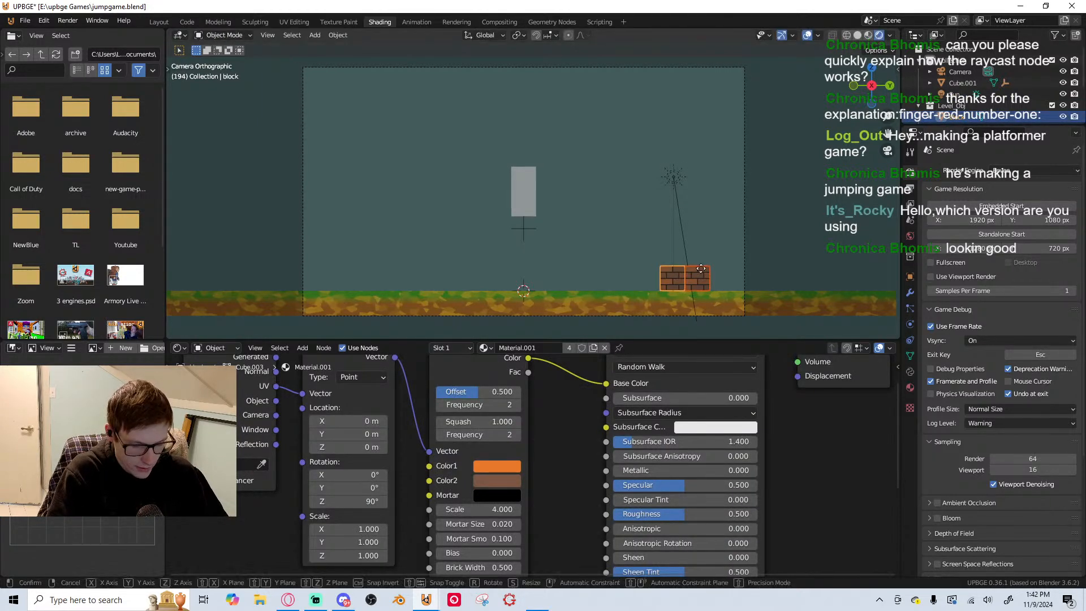
{"action": "key", "text": "y"}
{"action": "left_click", "coordinate": [654, 264]}
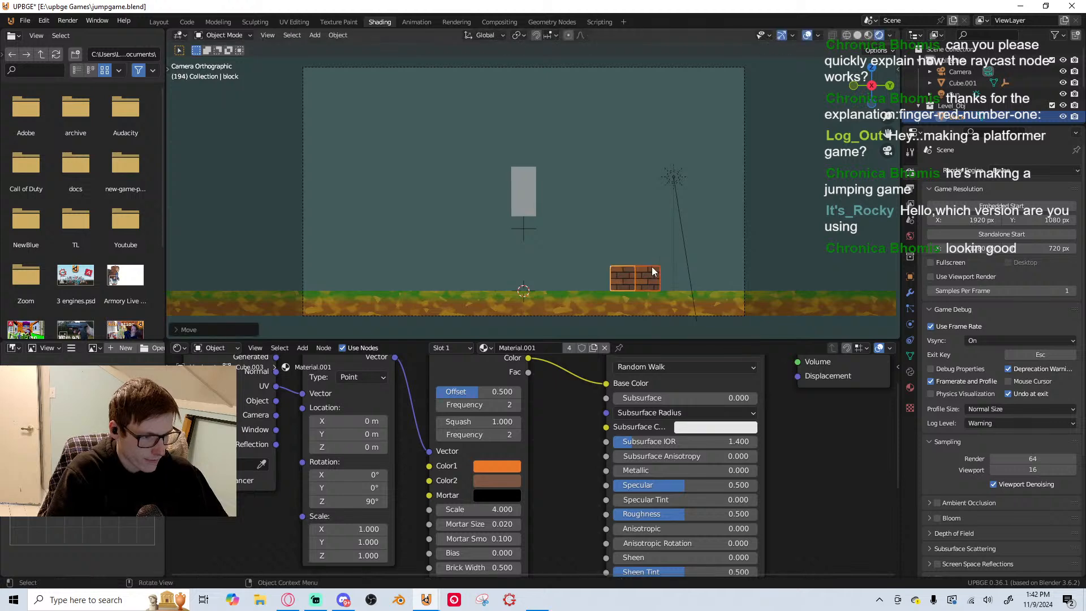
{"action": "left_click", "coordinate": [656, 274]}
{"action": "key", "text": "ctrl+s"}
Rename the material shared by the brick blocks as Bricks
{"action": "scroll", "coordinate": [500, 378], "scroll_direction": "down", "scroll_amount": 3}
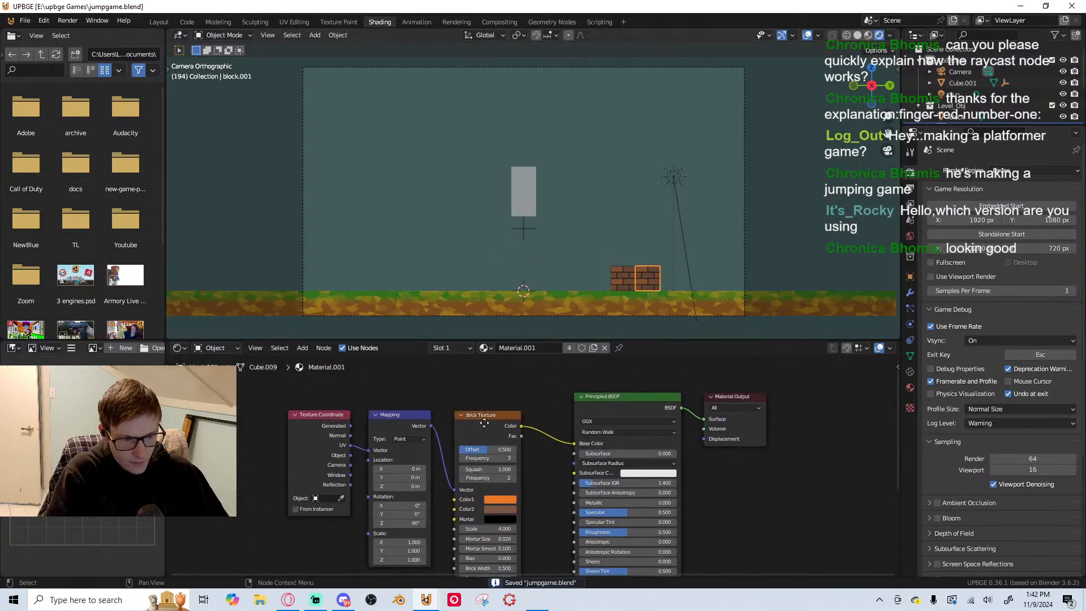
{"action": "left_click", "coordinate": [485, 347]}
{"action": "left_click", "coordinate": [494, 387]}
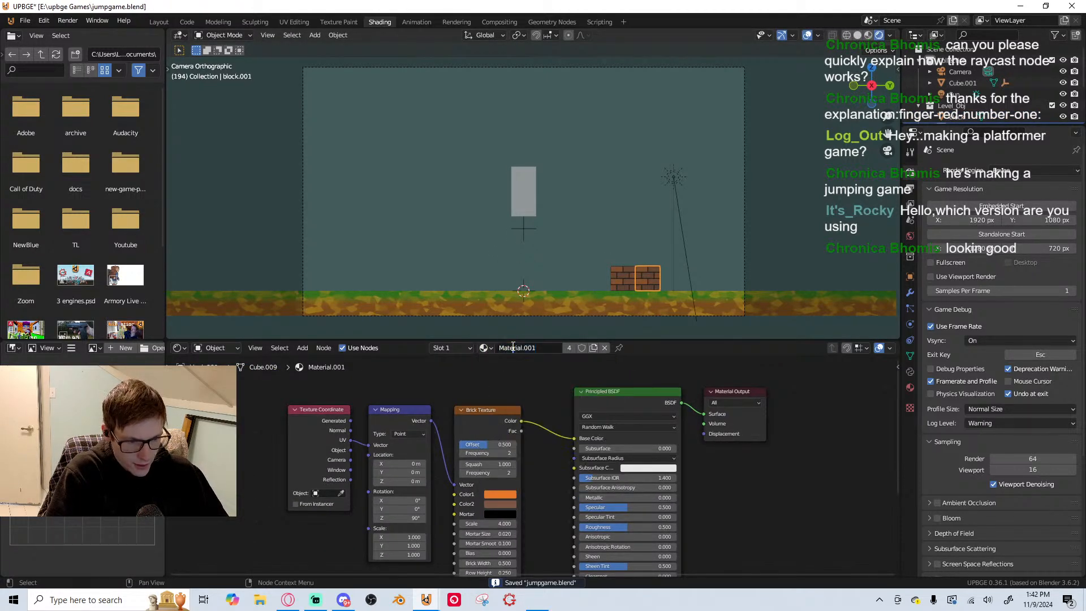
{"action": "left_click", "coordinate": [540, 348]}
{"action": "type", "text": "Bri"}
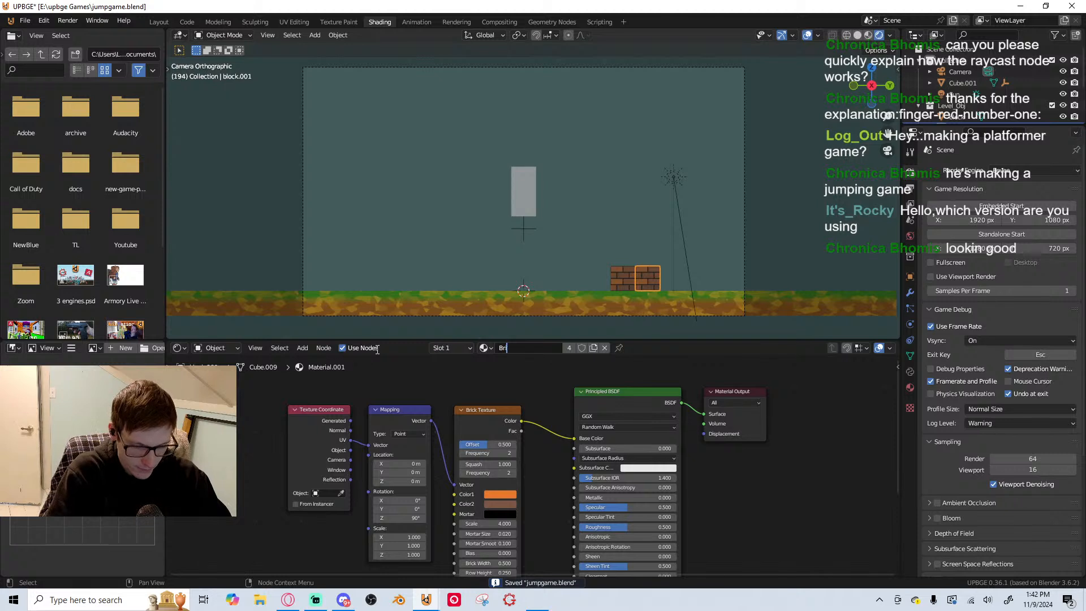
{"action": "type", "text": "cks"}
{"action": "key", "text": "Return"}
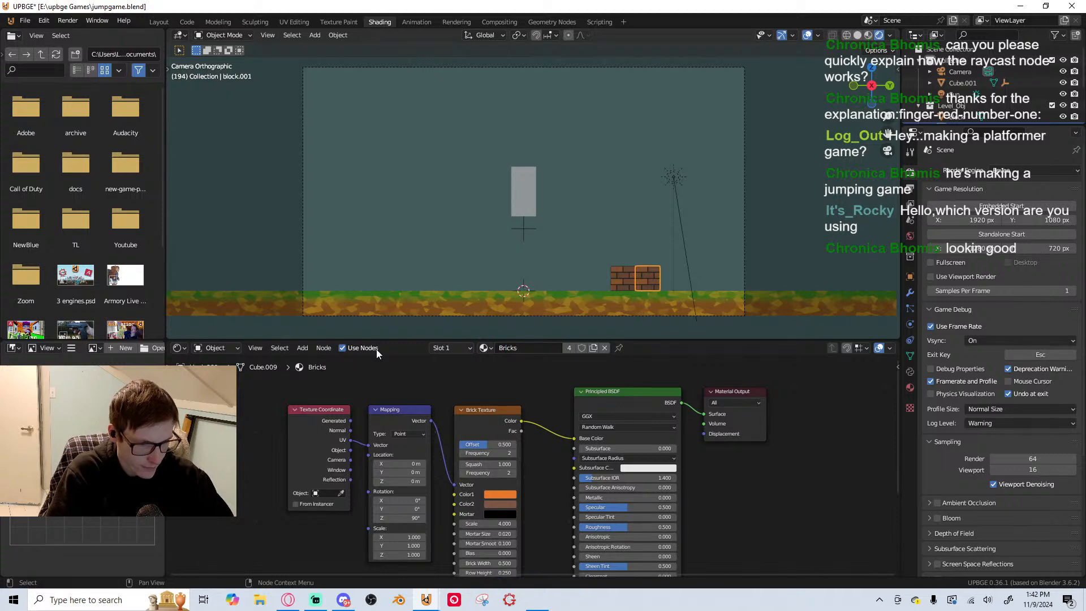
Make a separate copy of the Bricks material for the duplicated block, name it Stone, and save the file
{"action": "left_click", "coordinate": [594, 348]}
{"action": "left_click", "coordinate": [540, 346]}
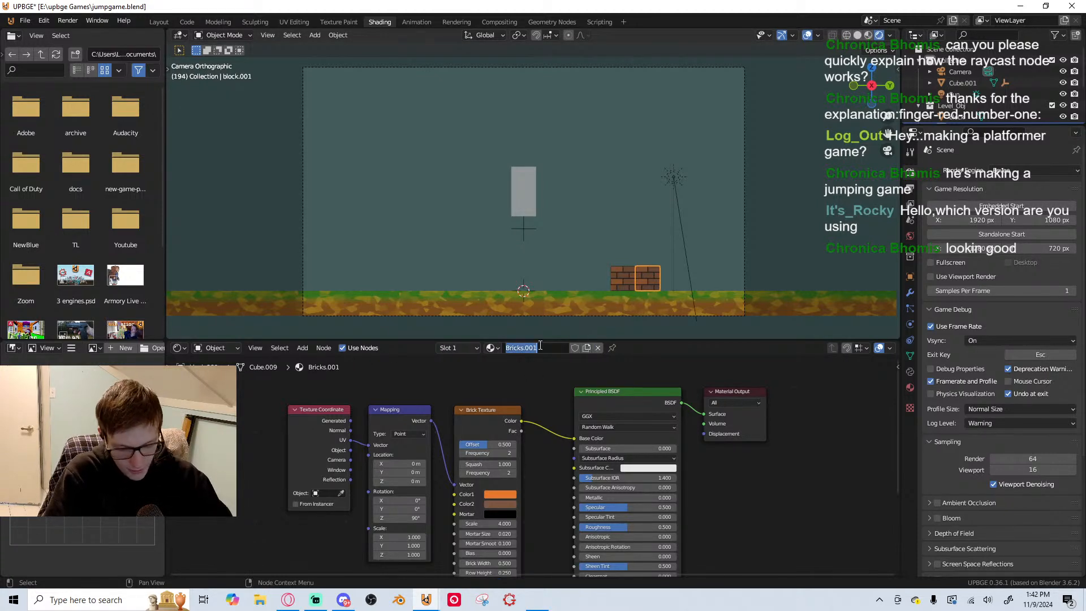
{"action": "type", "text": "Stone"}
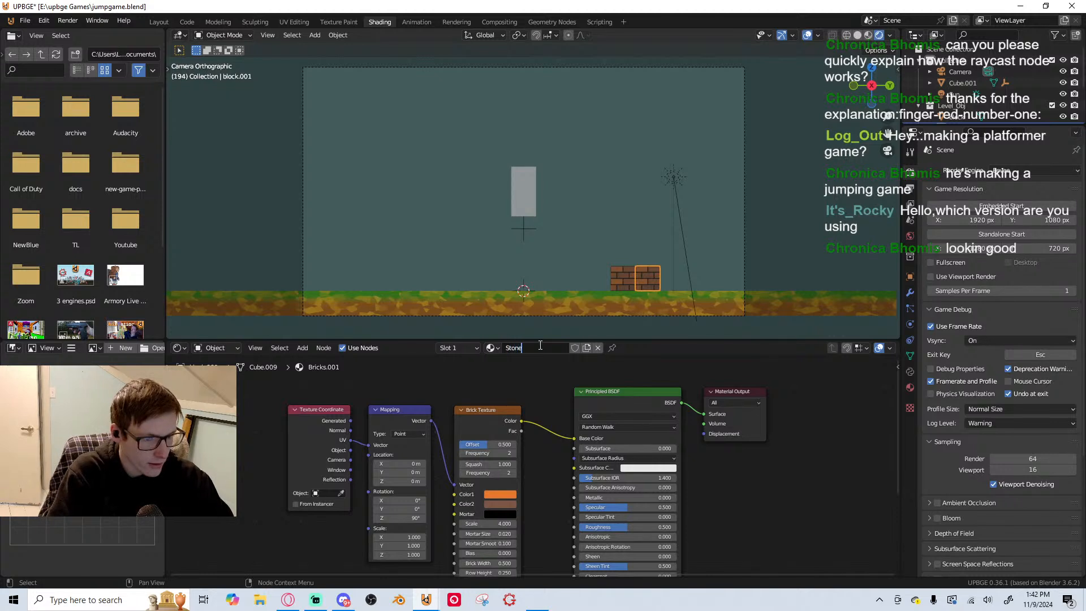
{"action": "key", "text": "Return"}
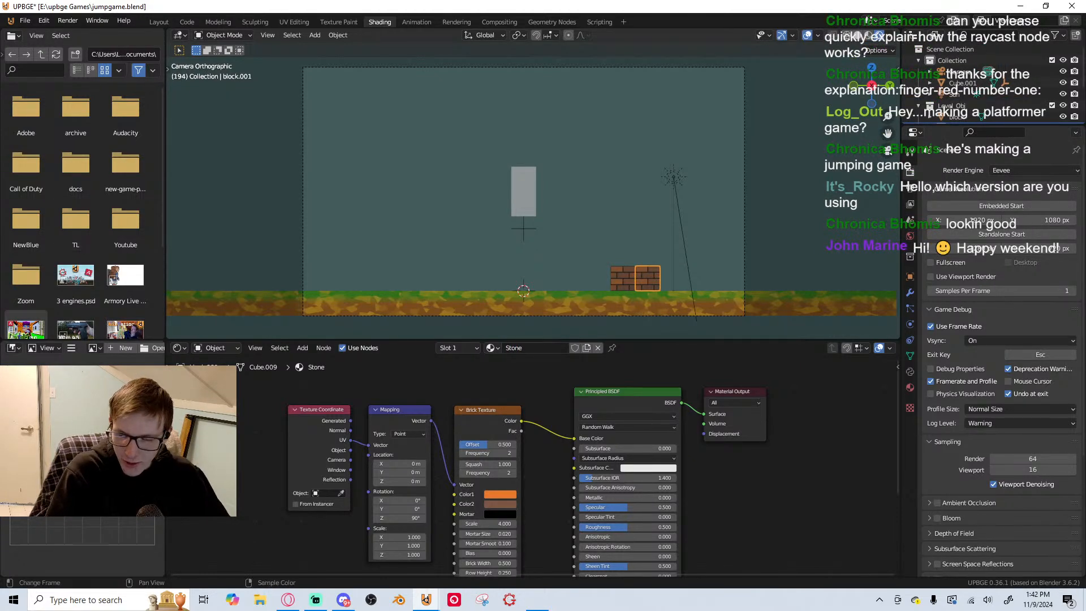
{"action": "scroll", "coordinate": [502, 408], "scroll_direction": "up", "scroll_amount": 1}
{"action": "middle_click_drag", "start_coordinate": [489, 397], "coordinate": [469, 376]}
{"action": "scroll", "coordinate": [447, 386], "scroll_direction": "down", "scroll_amount": 3}
{"action": "key", "text": "ctrl+s"}
Replace the Brick Texture node in the Stone material with a Voronoi Texture node placed beside the Mapping node
{"action": "left_click", "coordinate": [534, 470]}
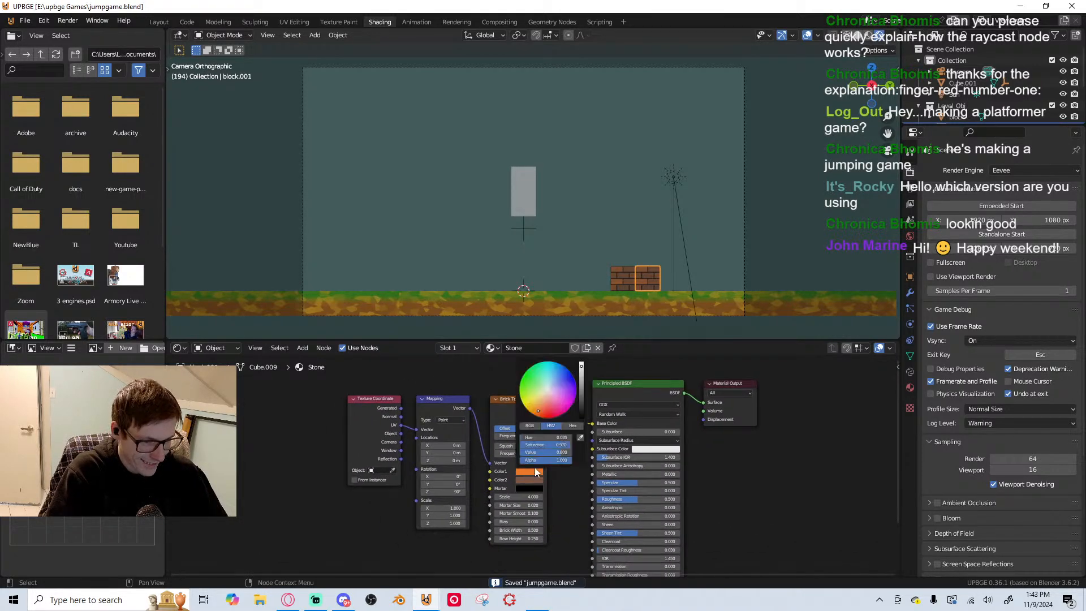
{"action": "scroll", "coordinate": [476, 420], "scroll_direction": "down", "scroll_amount": 2}
{"action": "middle_click_drag", "start_coordinate": [416, 401], "coordinate": [413, 402]}
{"action": "scroll", "coordinate": [475, 419], "scroll_direction": "up", "scroll_amount": 2}
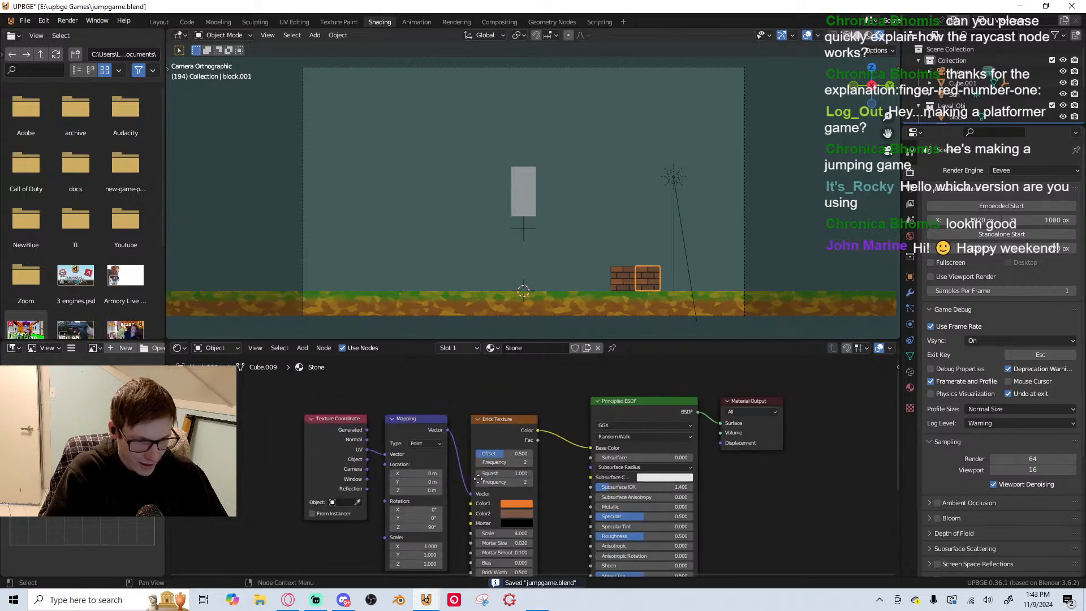
{"action": "key", "text": "shift+a"}
{"action": "left_click", "coordinate": [506, 430]}
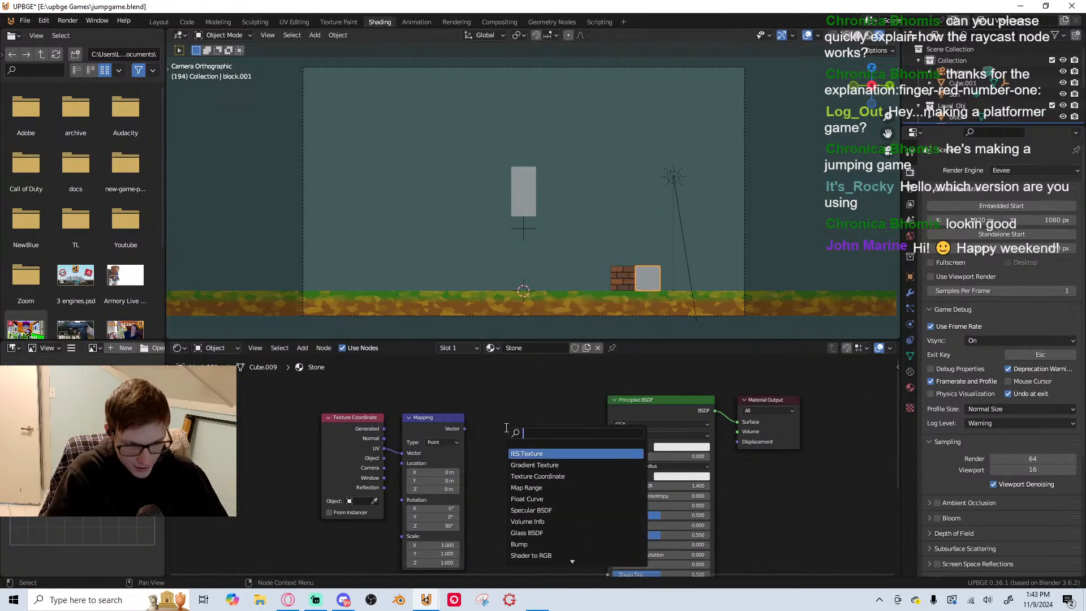
{"action": "type", "text": "vor"}
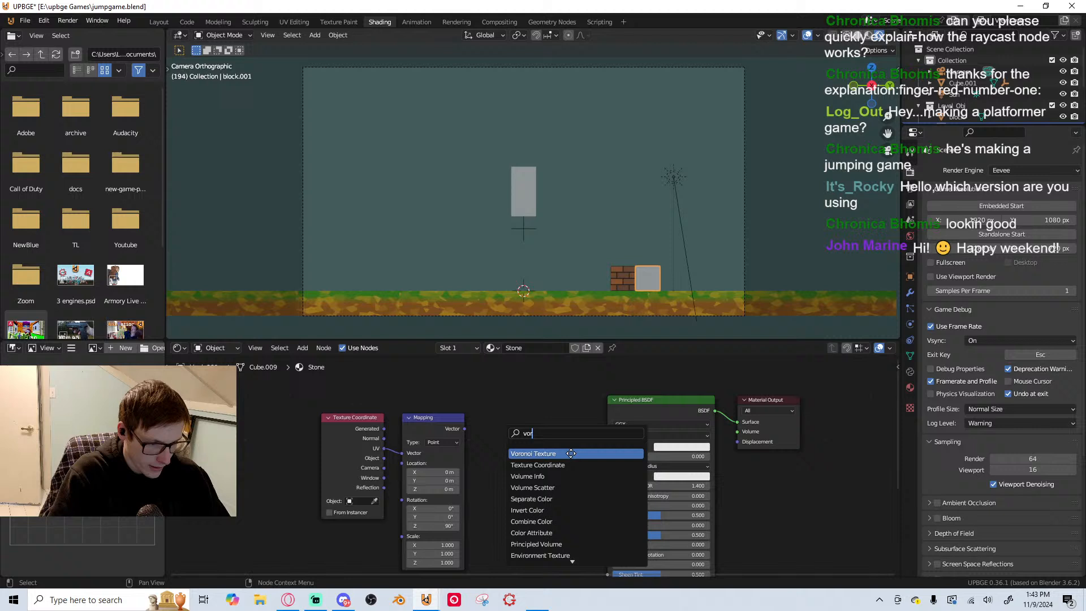
{"action": "left_click", "coordinate": [571, 453]}
{"action": "left_click", "coordinate": [512, 439]}
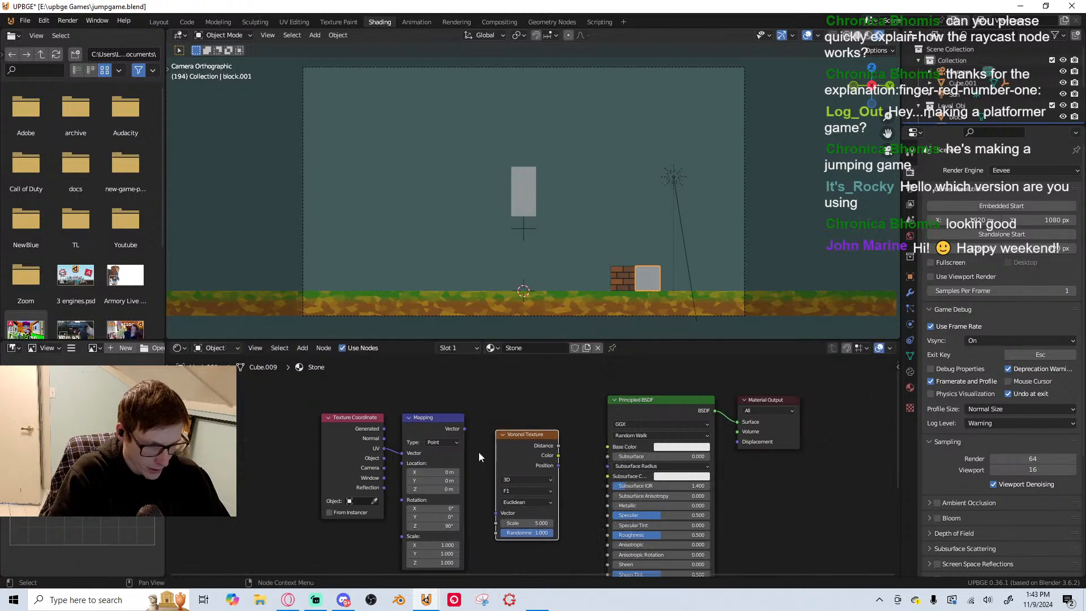
Connect the Voronoi Texture's Color to the Principled BSDF's Base Color and the Mapping node's Vector to the Voronoi's Vector input
{"action": "mouse_move", "coordinate": [559, 456]}
{"action": "left_mouse_down"}
{"action": "mouse_move", "coordinate": [601, 452]}
{"action": "mouse_move", "coordinate": [559, 455]}
{"action": "left_mouse_up"}
{"action": "left_click", "coordinate": [600, 453]}
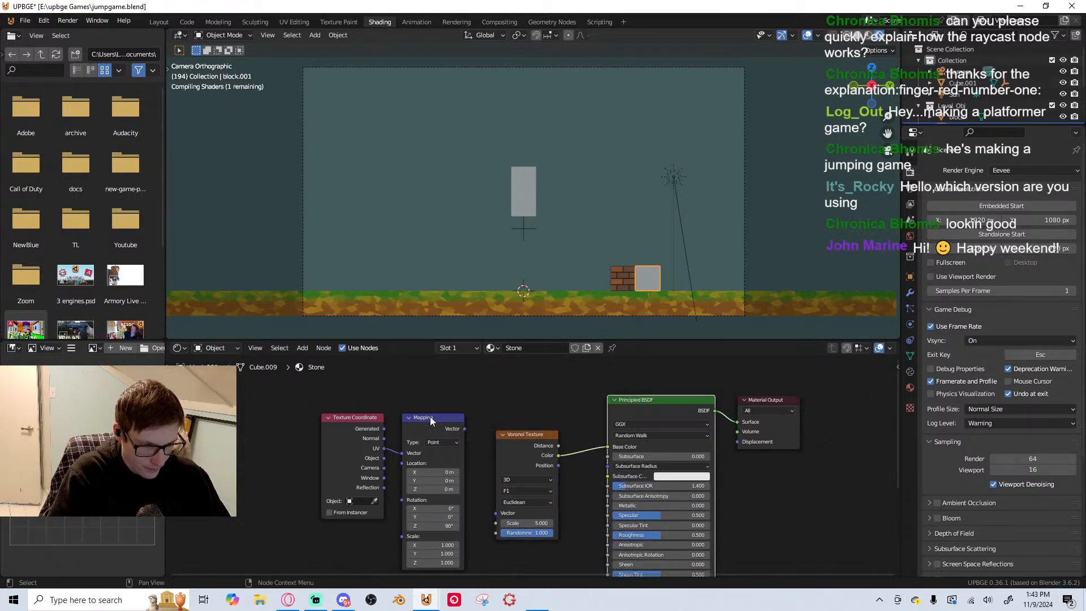
{"action": "left_click_drag", "start_coordinate": [465, 428], "coordinate": [496, 512]}
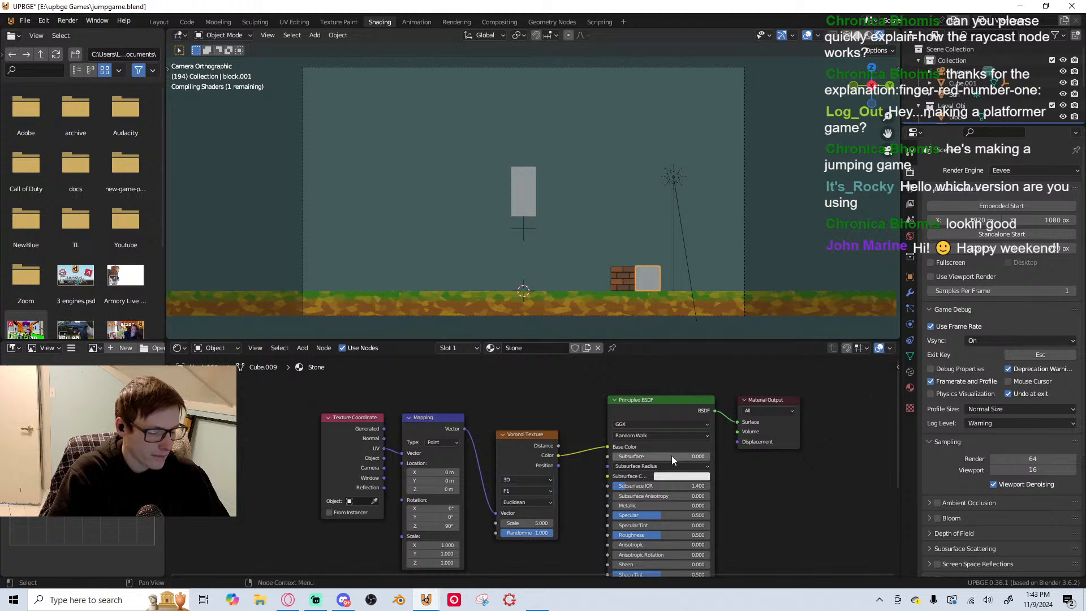
Set the Voronoi Texture's Scale to 8.900 while viewing the block up close
{"action": "scroll", "coordinate": [692, 295], "scroll_direction": "up", "scroll_amount": 5}
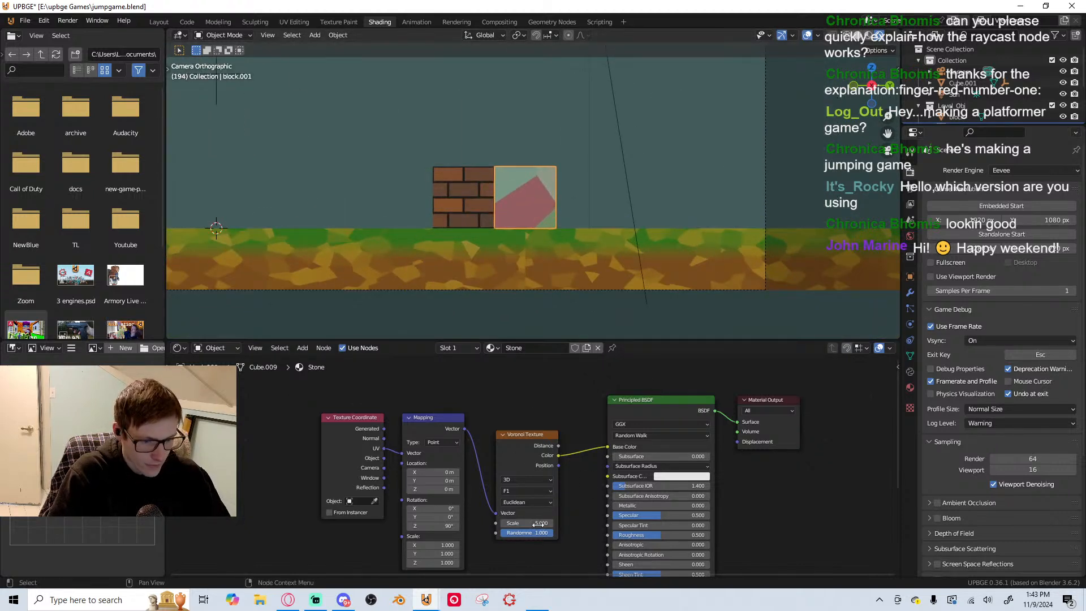
{"action": "left_click_drag", "start_coordinate": [538, 516], "coordinate": [560, 523]}
{"action": "right_click", "coordinate": [544, 516]}
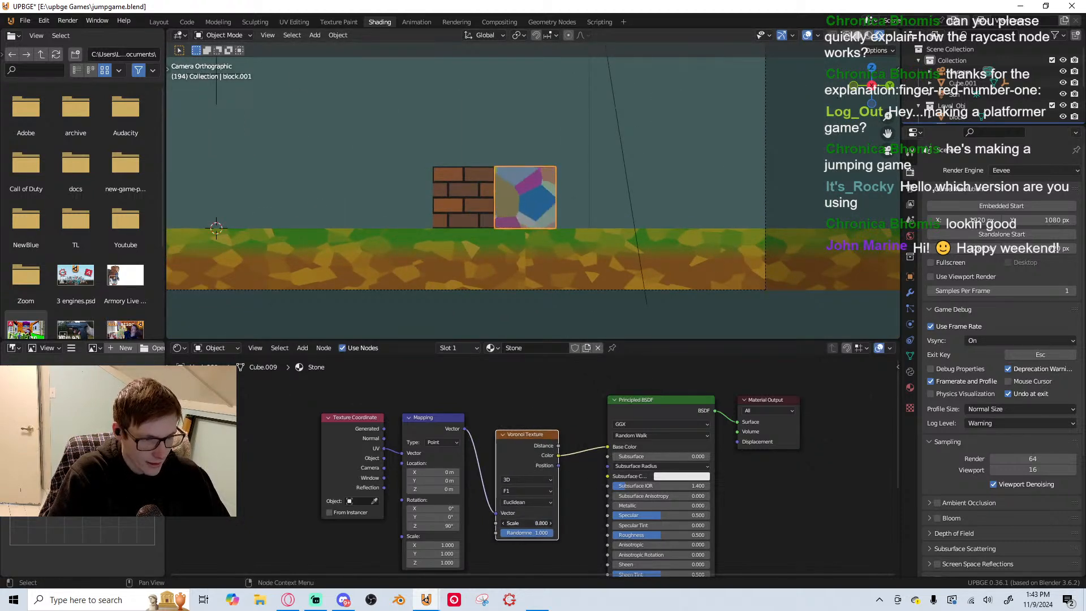
Move the Texture Coordinate, Mapping and Voronoi Texture nodes away from the Principled BSDF to make room, and save the file
{"action": "scroll", "coordinate": [536, 466], "scroll_direction": "down", "scroll_amount": 2}
{"action": "left_click_drag", "start_coordinate": [337, 437], "coordinate": [528, 490]}
{"action": "key", "text": "g"}
{"action": "left_click", "coordinate": [417, 494]}
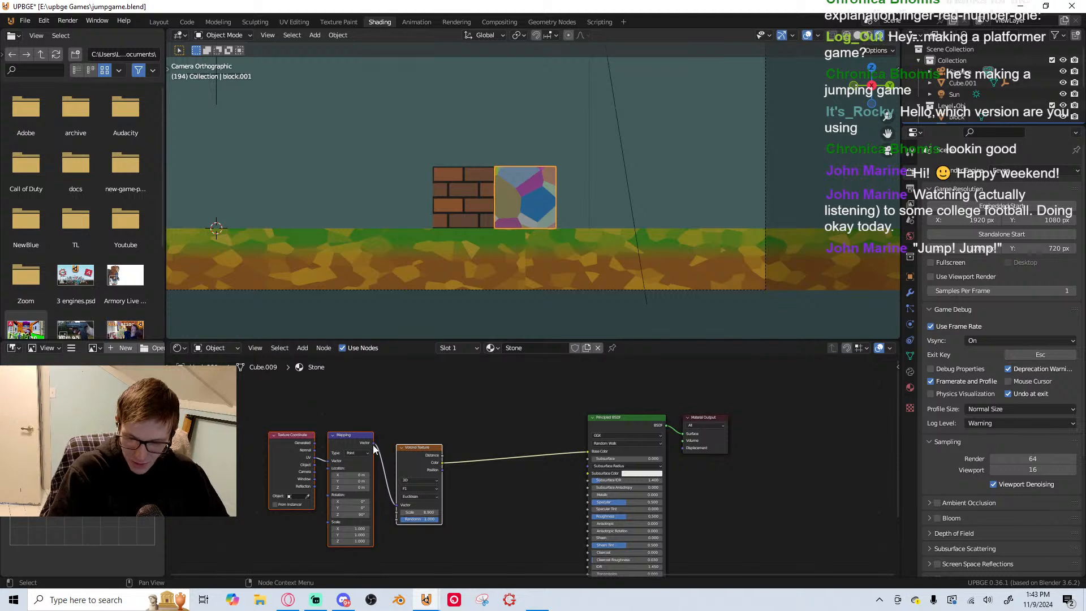
{"action": "scroll", "coordinate": [459, 470], "scroll_direction": "down", "scroll_amount": 1}
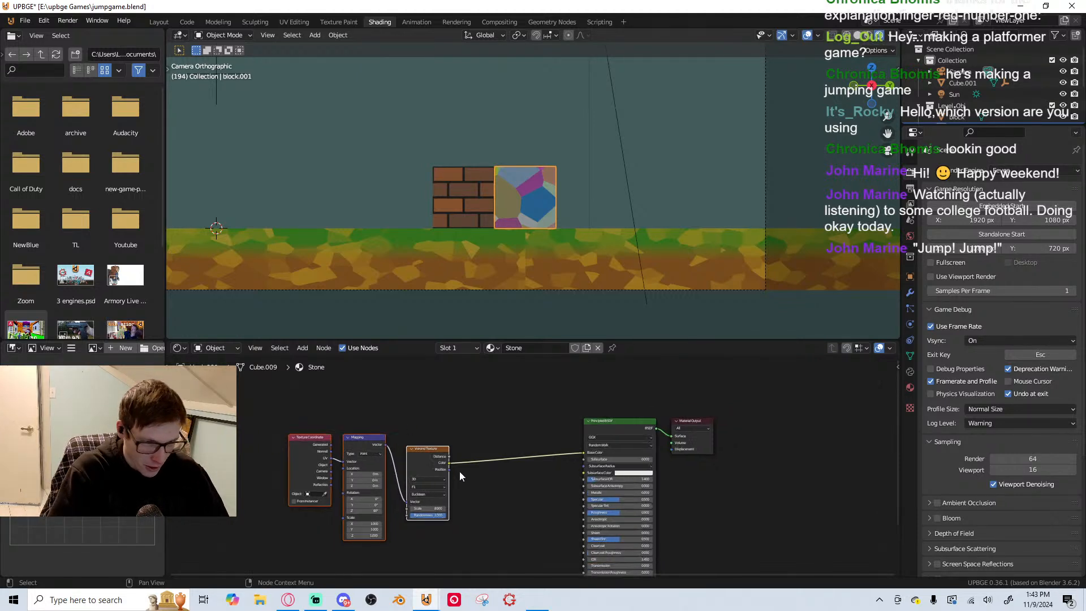
{"action": "key", "text": "ctrl+s"}
Insert a Color Ramp node on the link between the Voronoi Texture's Color and the Principled BSDF's Base Color
{"action": "key", "text": "shift+a"}
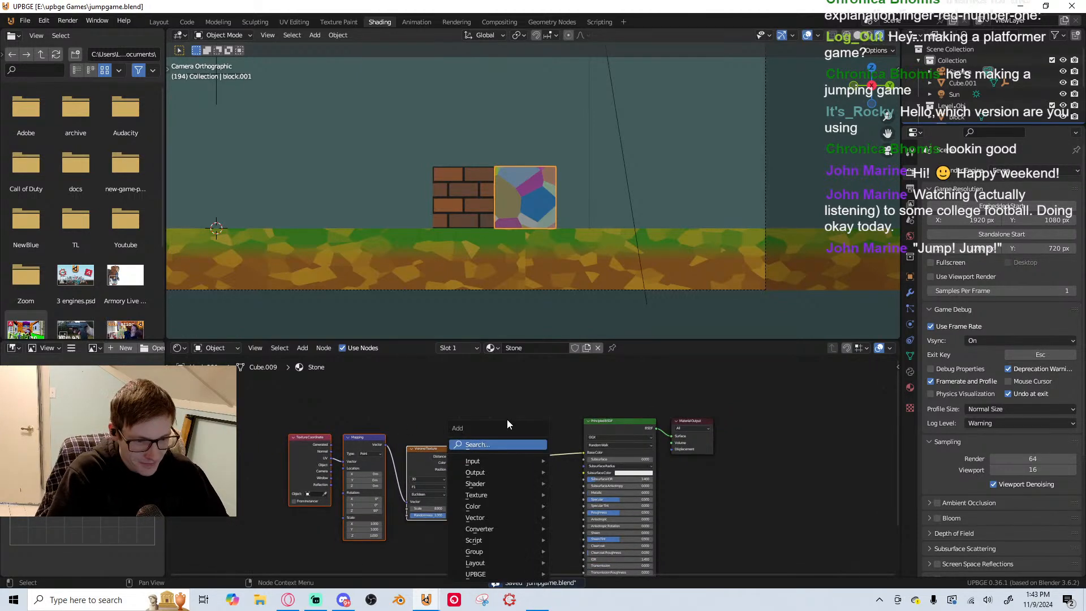
{"action": "type", "text": "col"}
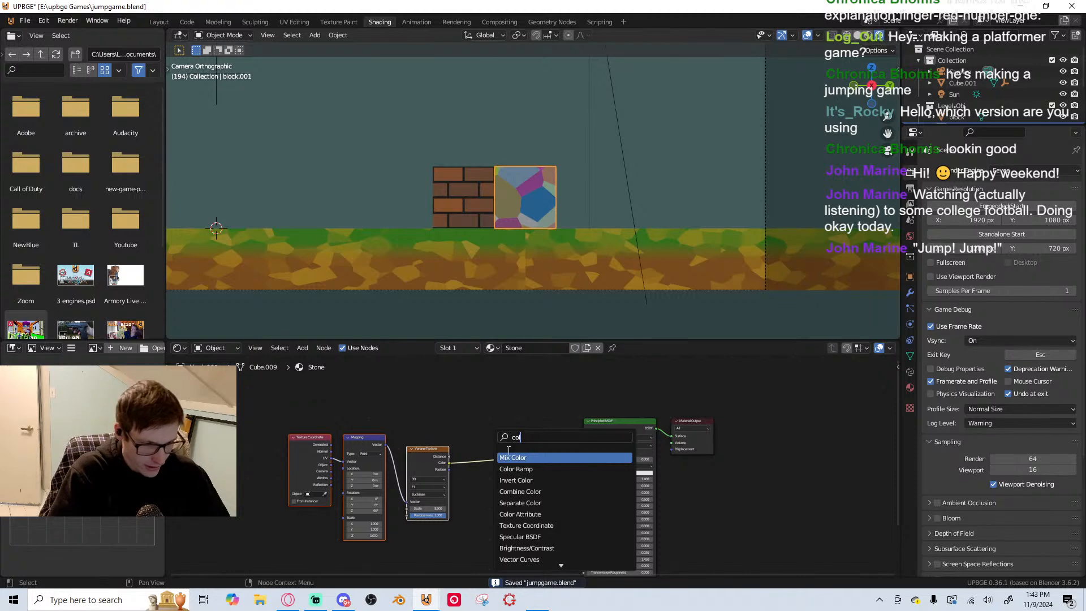
{"action": "left_click", "coordinate": [516, 469]}
{"action": "left_click", "coordinate": [538, 465]}
{"action": "scroll", "coordinate": [538, 465], "scroll_direction": "up", "scroll_amount": 2}
{"action": "scroll", "coordinate": [569, 255], "scroll_direction": "up", "scroll_amount": 3}
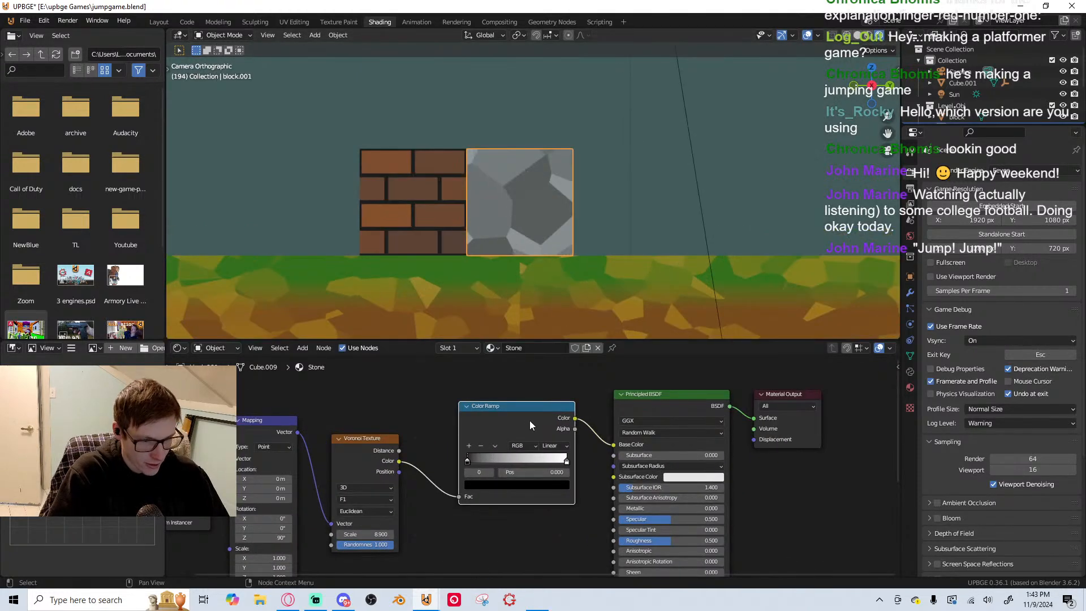
Tint the Color Ramp's white stop pale blue and move both stops inward, the light one to about 0.84
{"action": "mouse_move", "coordinate": [467, 463]}
{"action": "left_mouse_down"}
{"action": "mouse_move", "coordinate": [497, 461]}
{"action": "mouse_move", "coordinate": [467, 463]}
{"action": "left_mouse_up"}
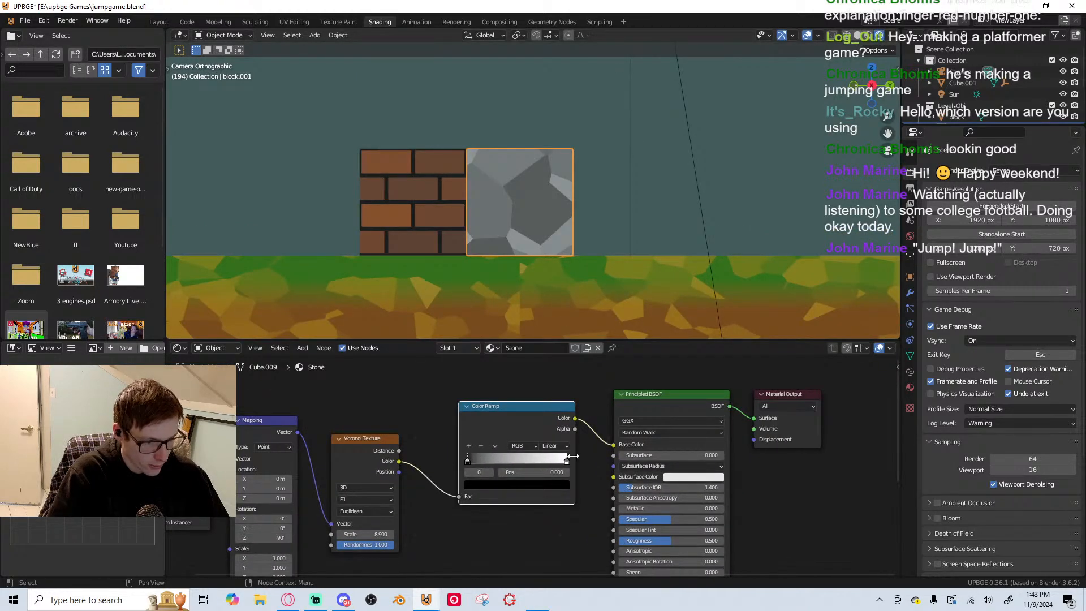
{"action": "left_click", "coordinate": [567, 462]}
{"action": "left_click", "coordinate": [547, 485]}
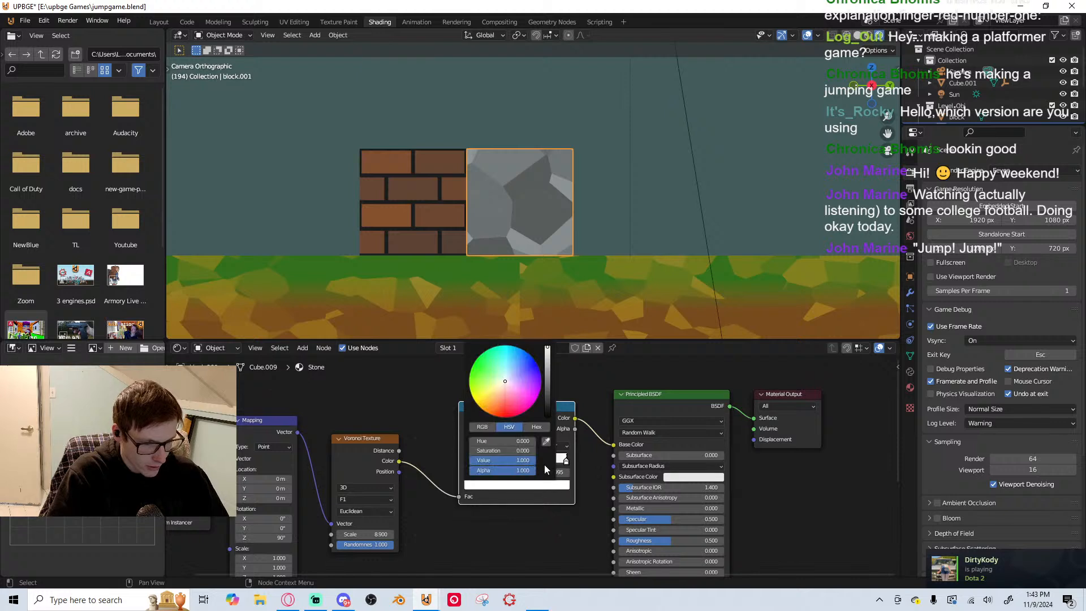
{"action": "left_click", "coordinate": [508, 371]}
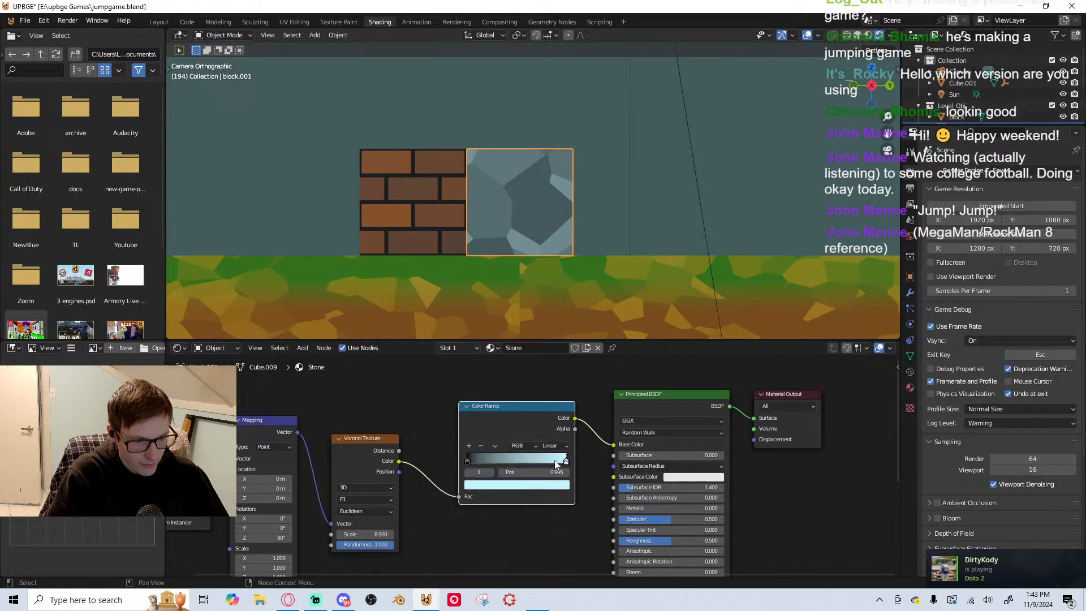
{"action": "left_click_drag", "start_coordinate": [467, 463], "coordinate": [479, 459]}
{"action": "left_click_drag", "start_coordinate": [567, 460], "coordinate": [547, 459]}
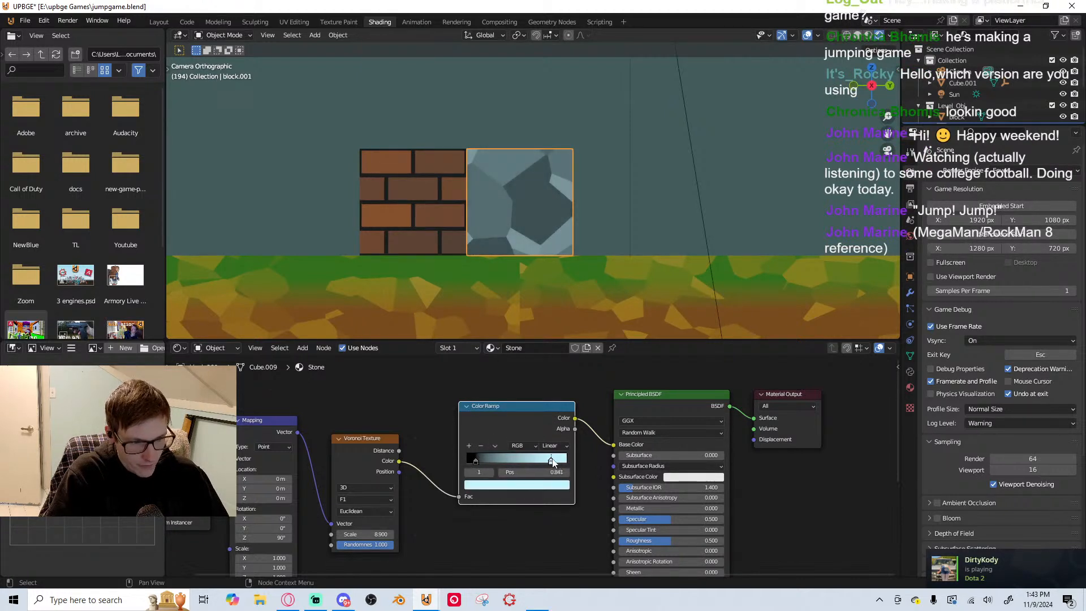
Run the game, move the player and jump around the brick and stone blocks, and stop it
{"action": "scroll", "coordinate": [516, 165], "scroll_direction": "up", "scroll_amount": 3}
{"action": "scroll", "coordinate": [518, 182], "scroll_direction": "down", "scroll_amount": 4}
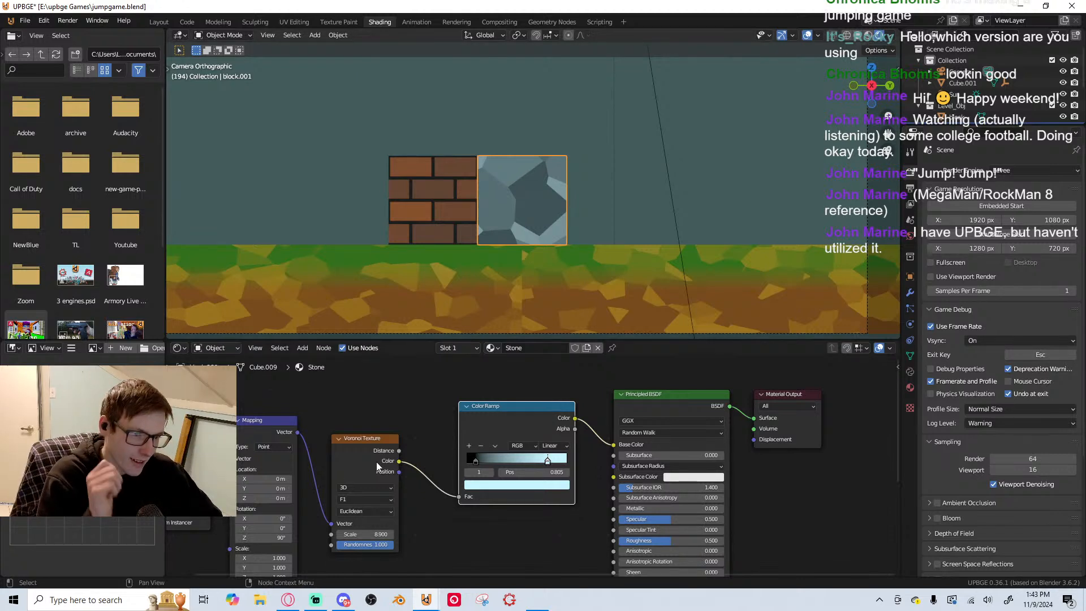
{"action": "scroll", "coordinate": [592, 250], "scroll_direction": "down", "scroll_amount": 1}
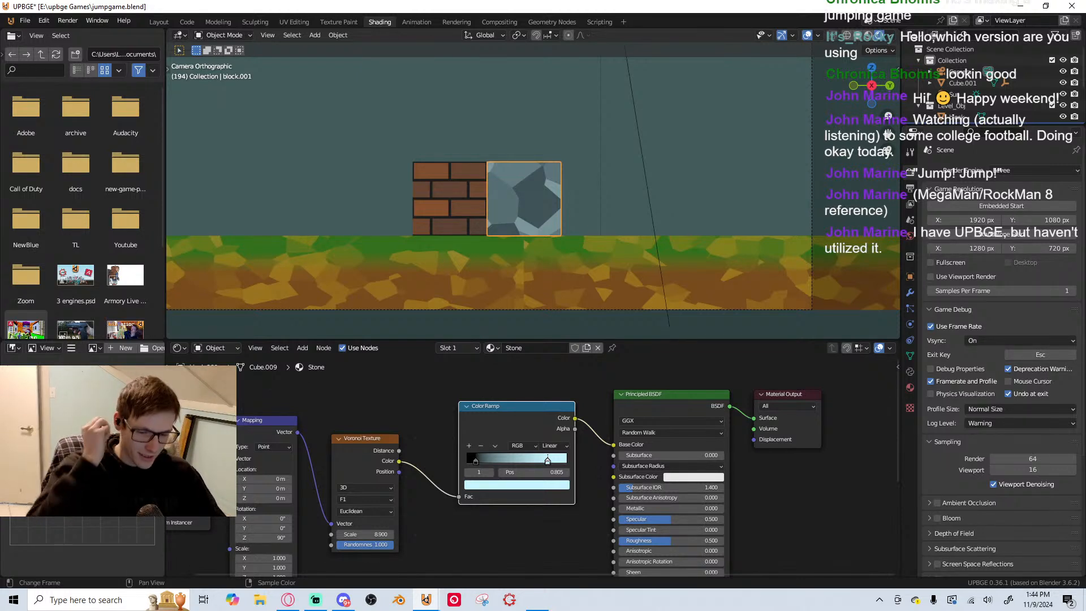
{"action": "scroll", "coordinate": [507, 249], "scroll_direction": "down", "scroll_amount": 5}
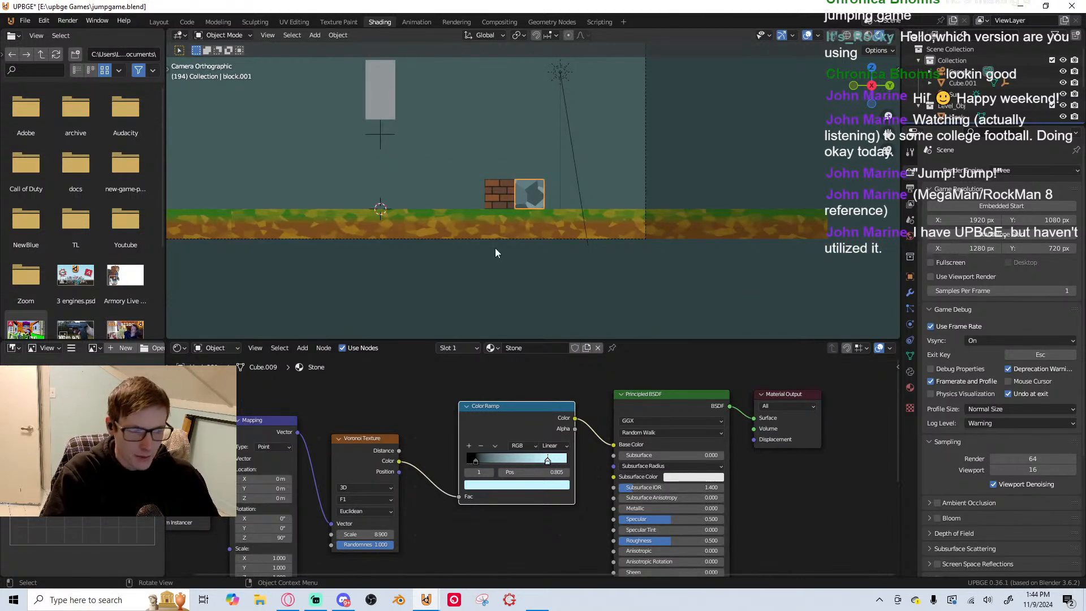
{"action": "scroll", "coordinate": [486, 225], "scroll_direction": "up", "scroll_amount": 5}
{"action": "middle_click_drag", "start_coordinate": [579, 264], "coordinate": [587, 238], "text": "shift"}
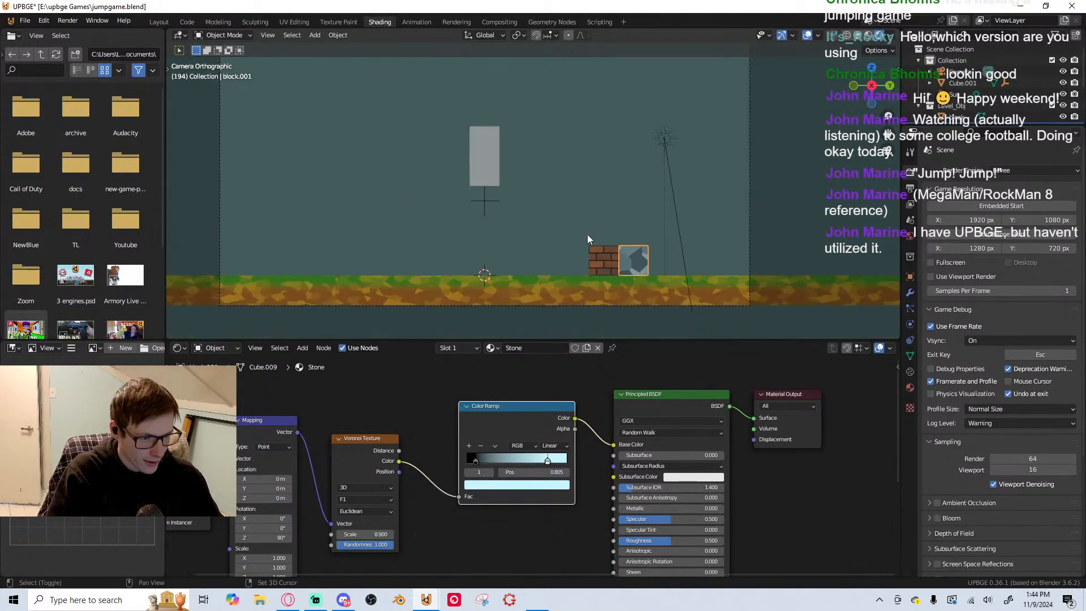
{"action": "key", "text": "p"}
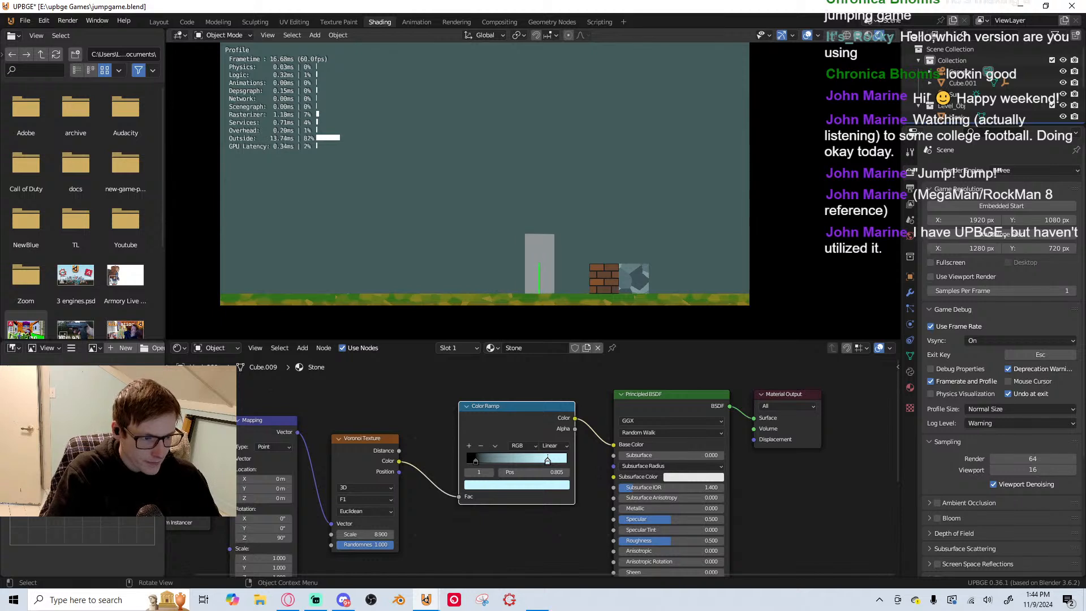
{"action": "key", "text": "d"}
{"action": "key", "text": "space"}
{"action": "key", "text": "a"}
{"action": "key", "text": "space"}
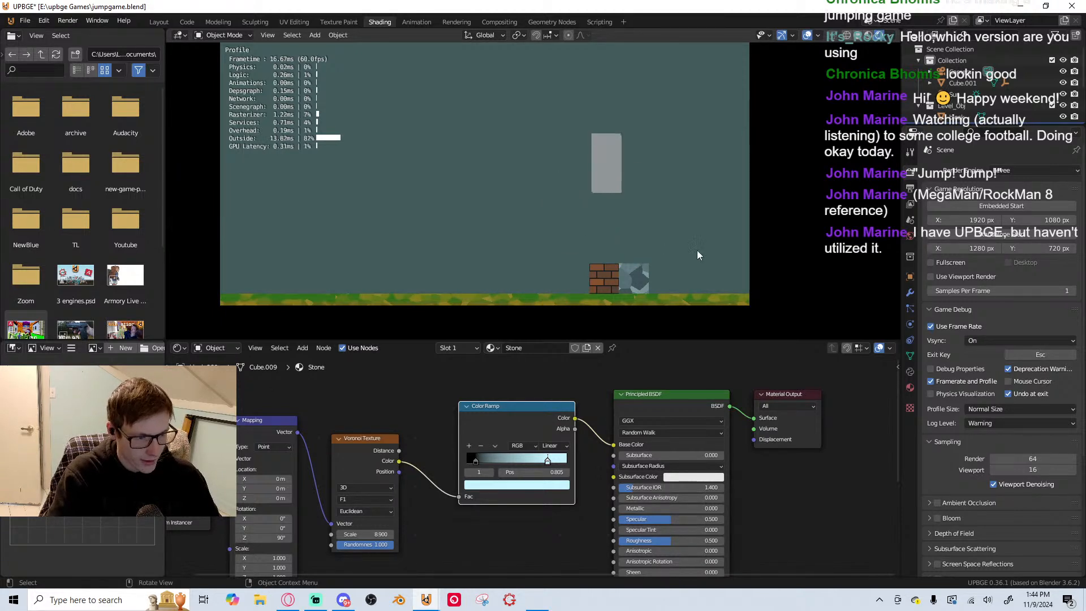
{"action": "key", "text": "Escape"}
Duplicate the stone block along Y and place the copy flush against the stone block's free side
{"action": "left_click", "coordinate": [592, 221]}
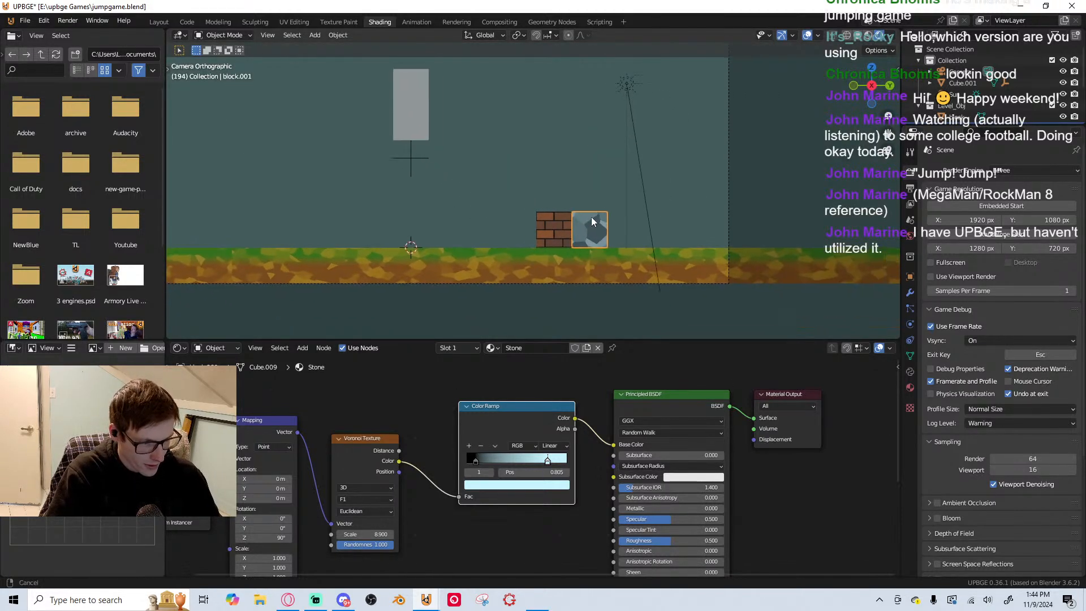
{"action": "scroll", "coordinate": [592, 222], "scroll_direction": "up", "scroll_amount": 3}
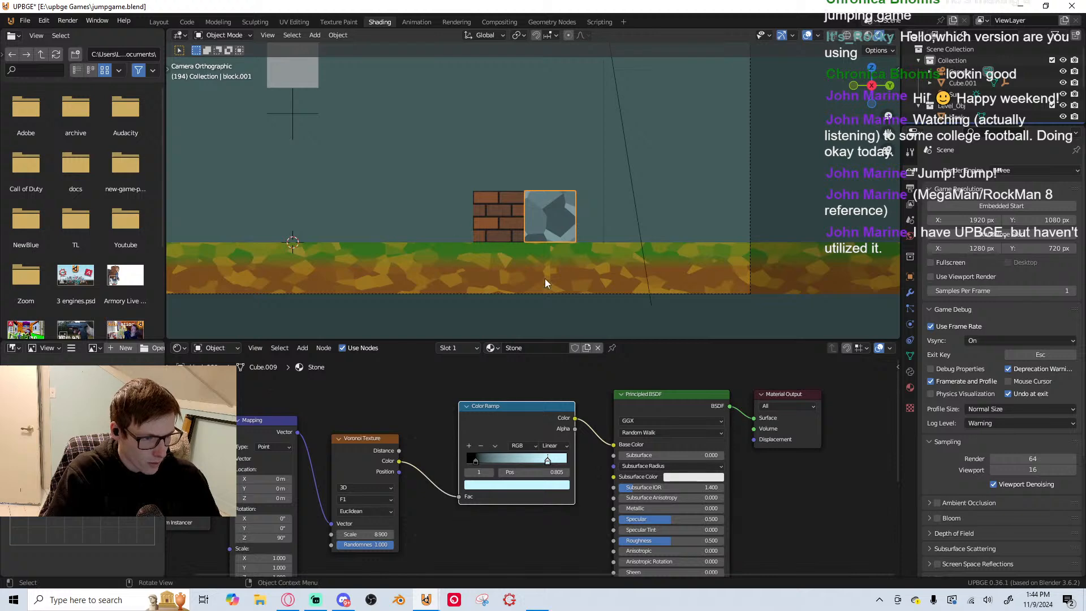
{"action": "left_click", "coordinate": [469, 266]}
{"action": "left_click", "coordinate": [538, 219]}
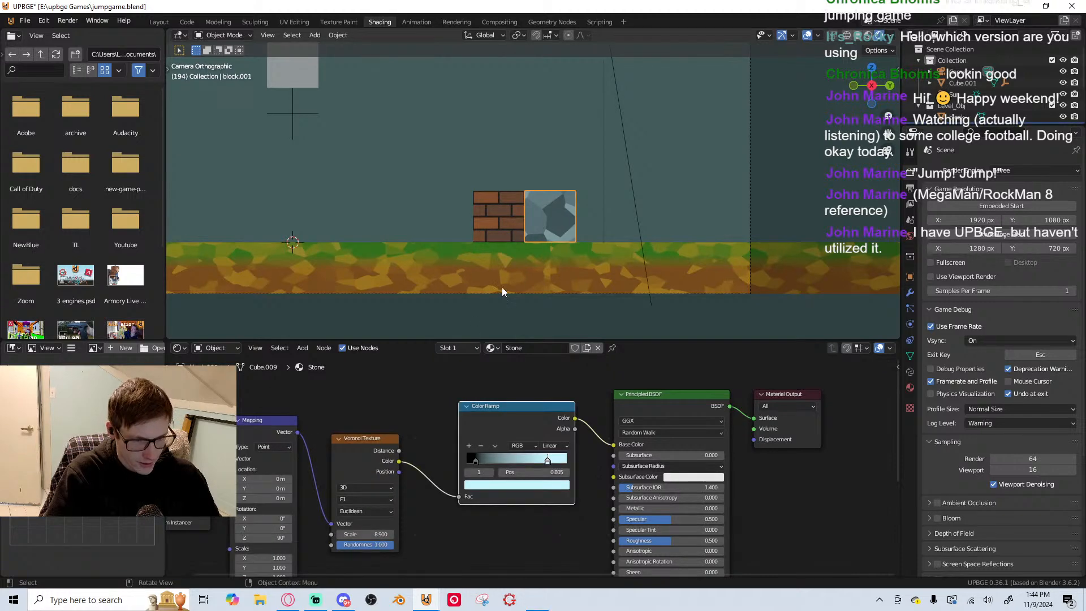
{"action": "left_click", "coordinate": [502, 292]}
{"action": "left_click", "coordinate": [542, 226]}
{"action": "key", "text": "shift+d"}
{"action": "key", "text": "y"}
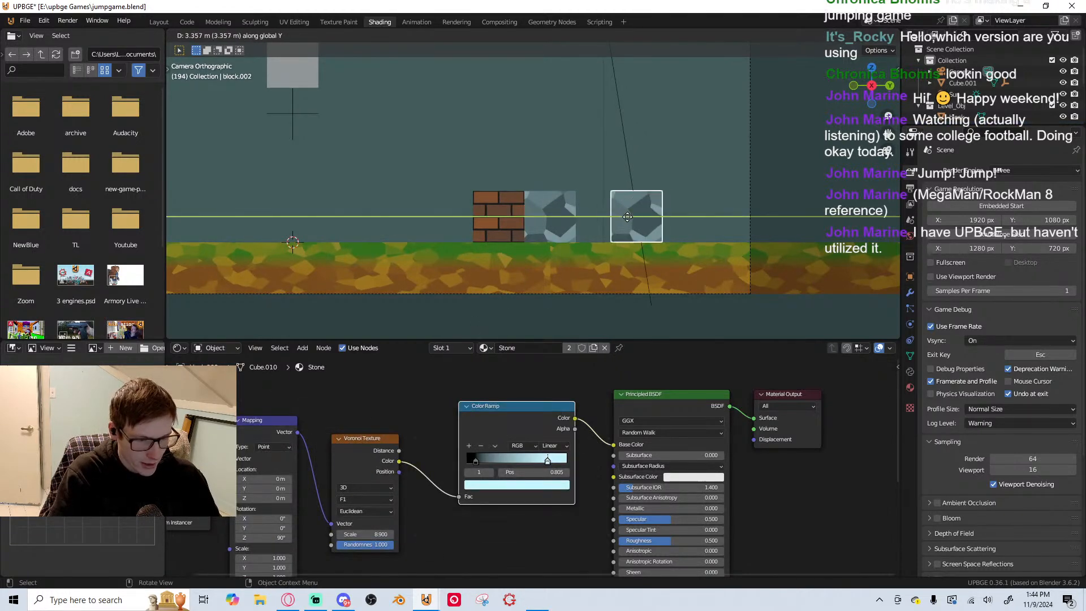
{"action": "left_click", "coordinate": [601, 215]}
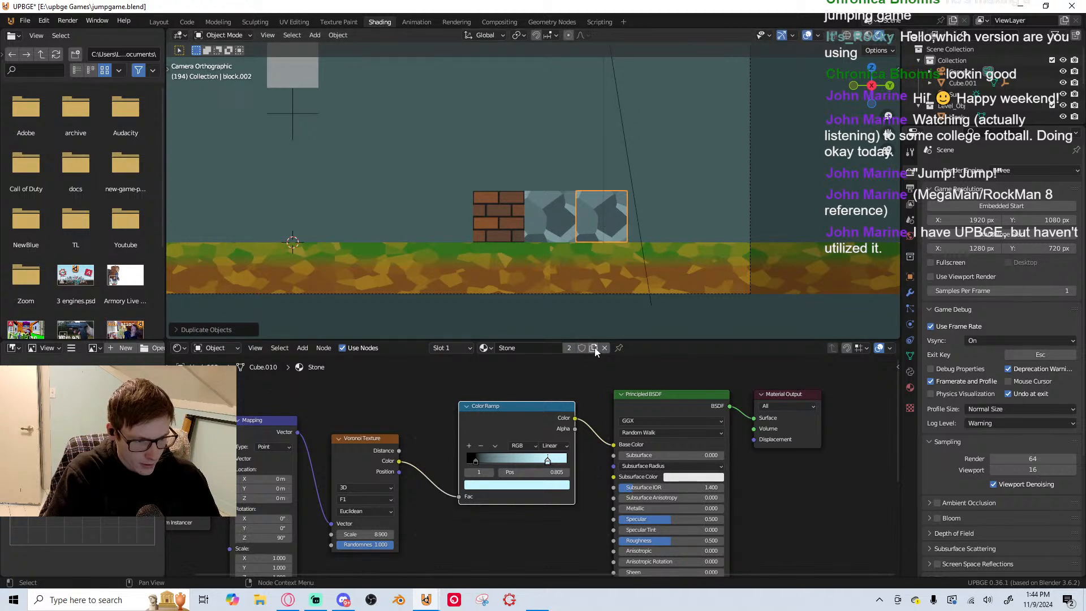
Assign the existing Ground material to the duplicated block
{"action": "left_click", "coordinate": [910, 387]}
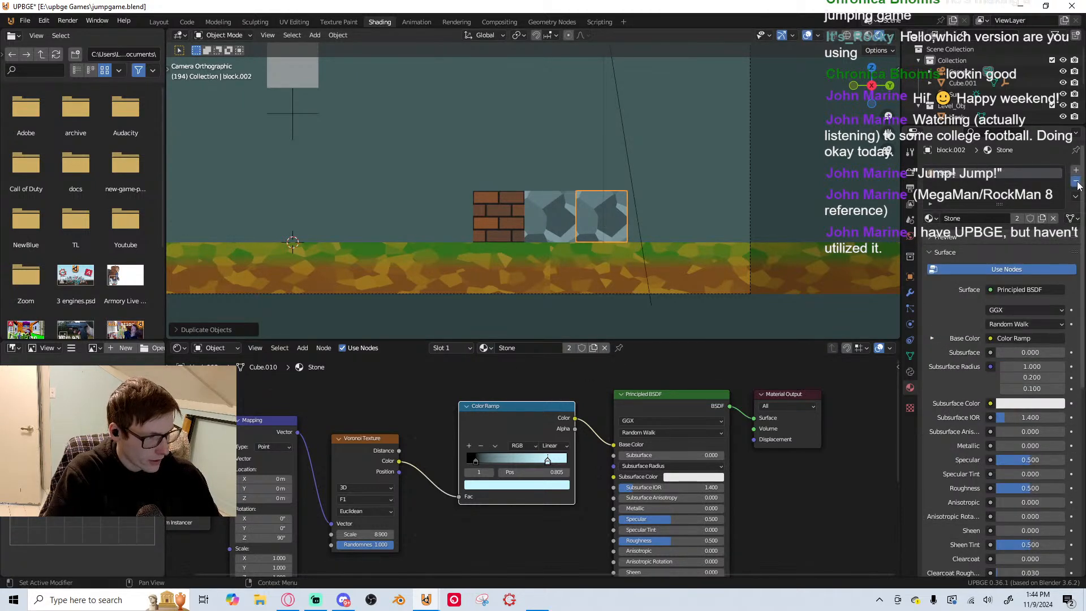
{"action": "left_click", "coordinate": [931, 219]}
{"action": "left_click", "coordinate": [943, 248]}
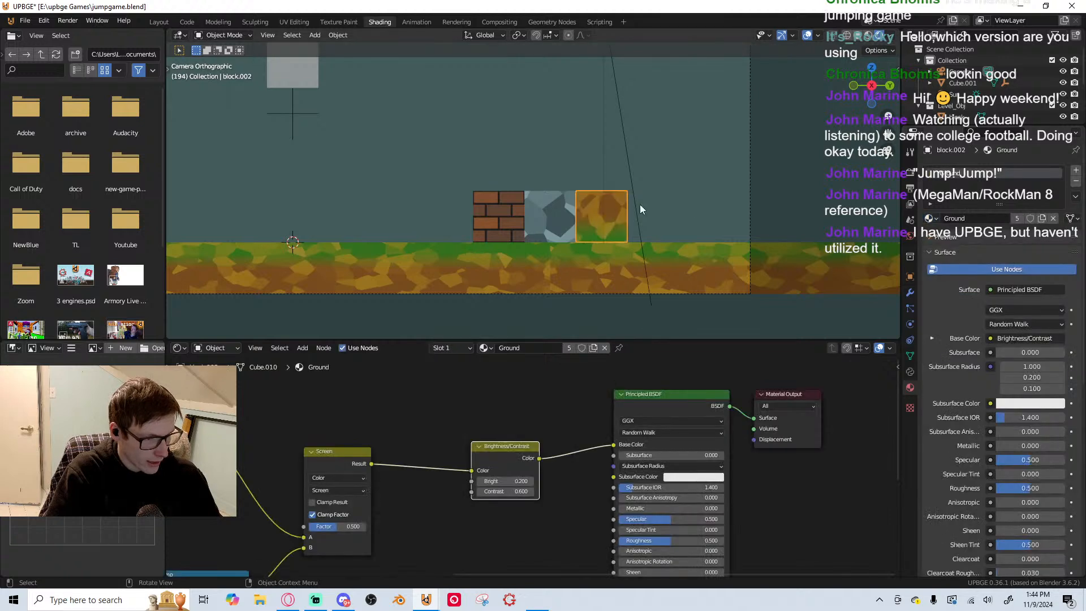
Remap the duplicated block's UVs in Edit Mode so the Ground material's grass layer lies on top
{"action": "key", "text": "Tab"}
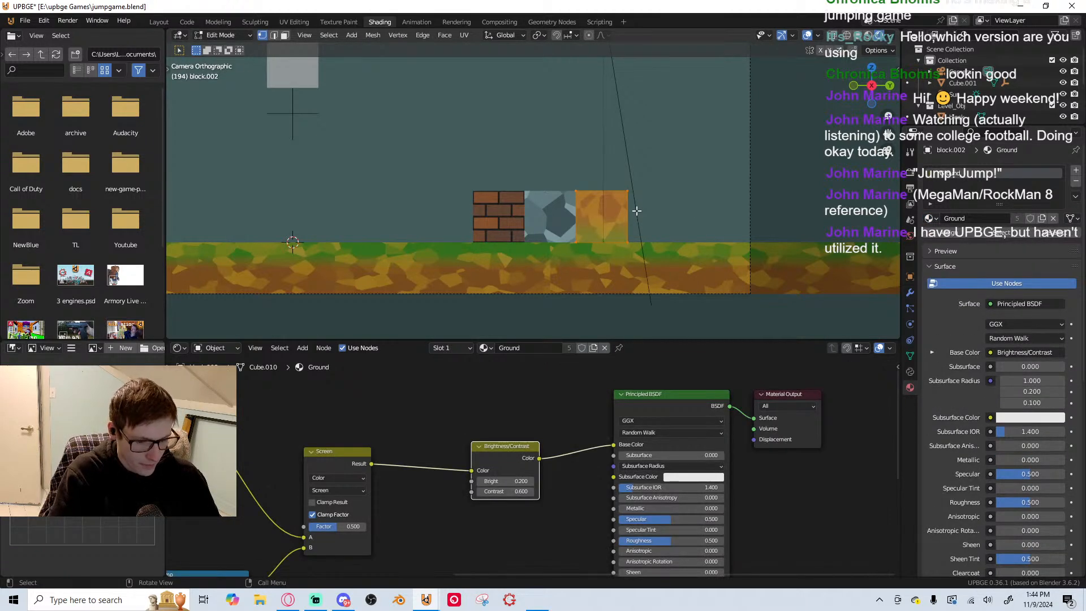
{"action": "key", "text": "u"}
{"action": "left_click", "coordinate": [637, 146]}
{"action": "left_click", "coordinate": [634, 316]}
{"action": "key", "text": "Tab"}
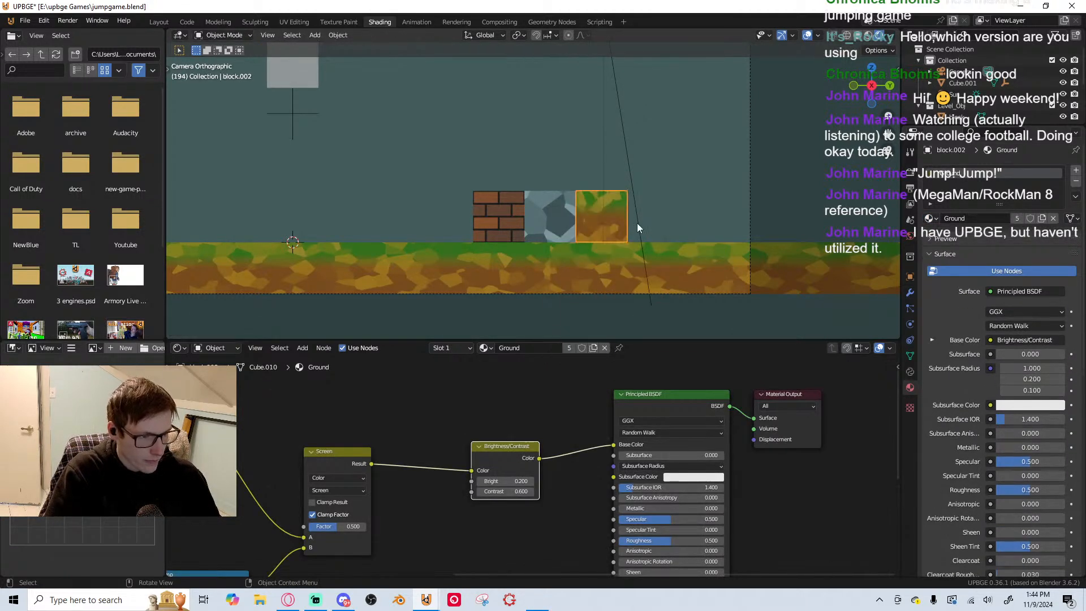
{"action": "key", "text": "Tab"}
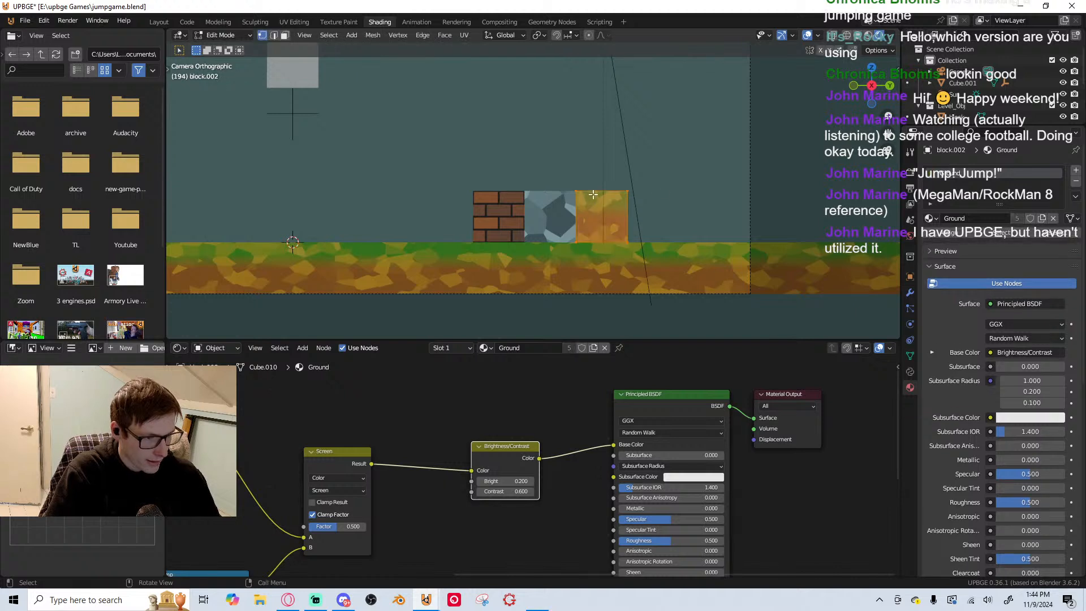
{"action": "key", "text": "Tab"}
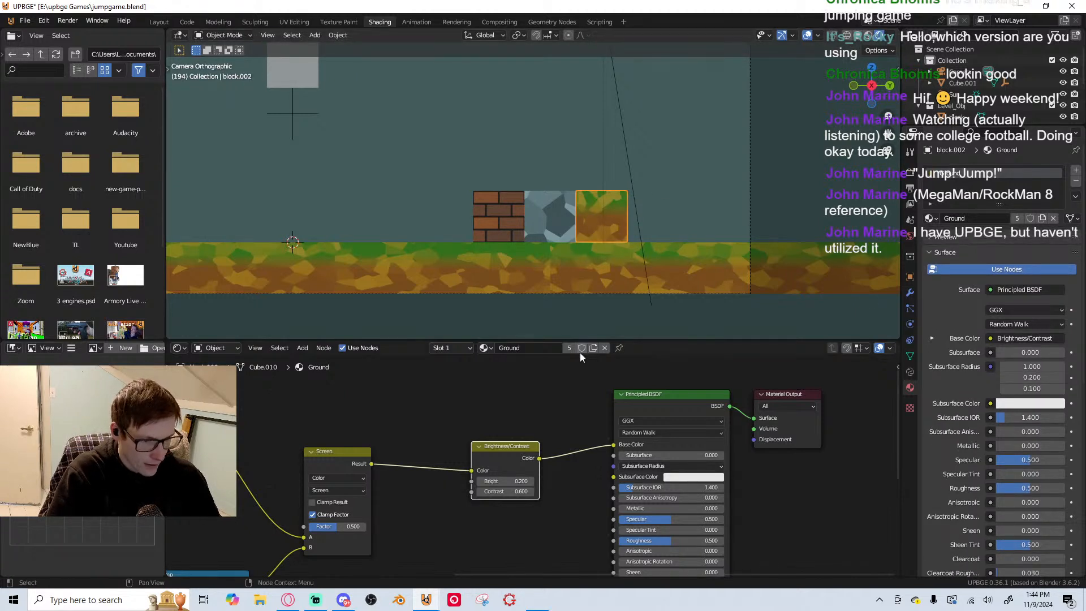
Make a separate copy of the block's Ground material and name it Dirt
{"action": "left_click", "coordinate": [593, 348]}
{"action": "double_click", "coordinate": [539, 348]}
{"action": "type", "text": "b"}
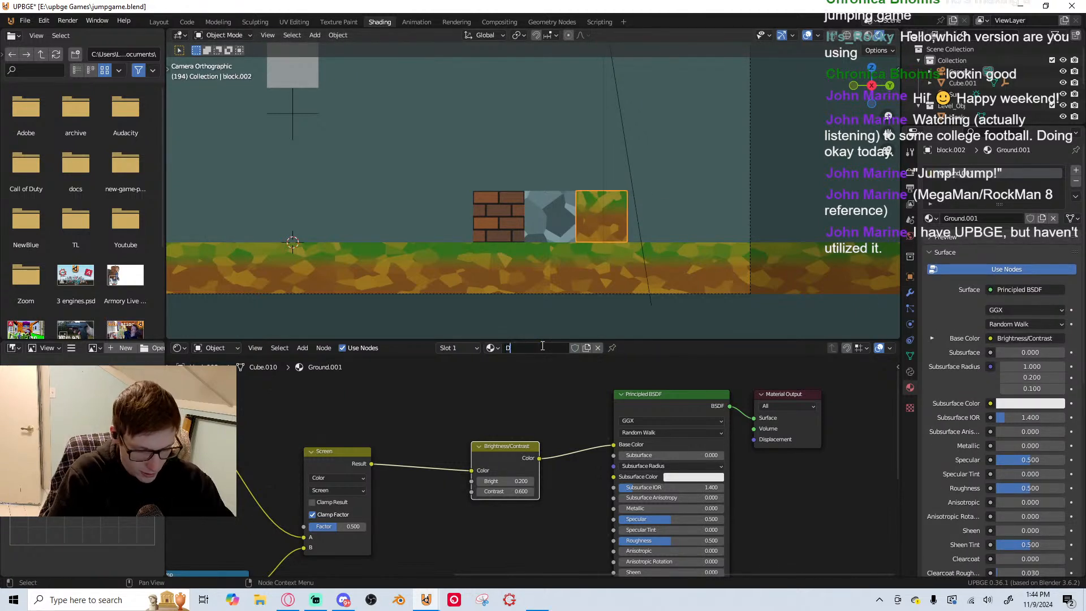
{"action": "type", "text": "irt"}
{"action": "key", "text": "Return"}
Delete the gradient branch's Color Ramp, Gradient Texture and Mapping nodes and the Screen mix node from the Dirt material
{"action": "middle_click_drag", "start_coordinate": [449, 491], "coordinate": [747, 412]}
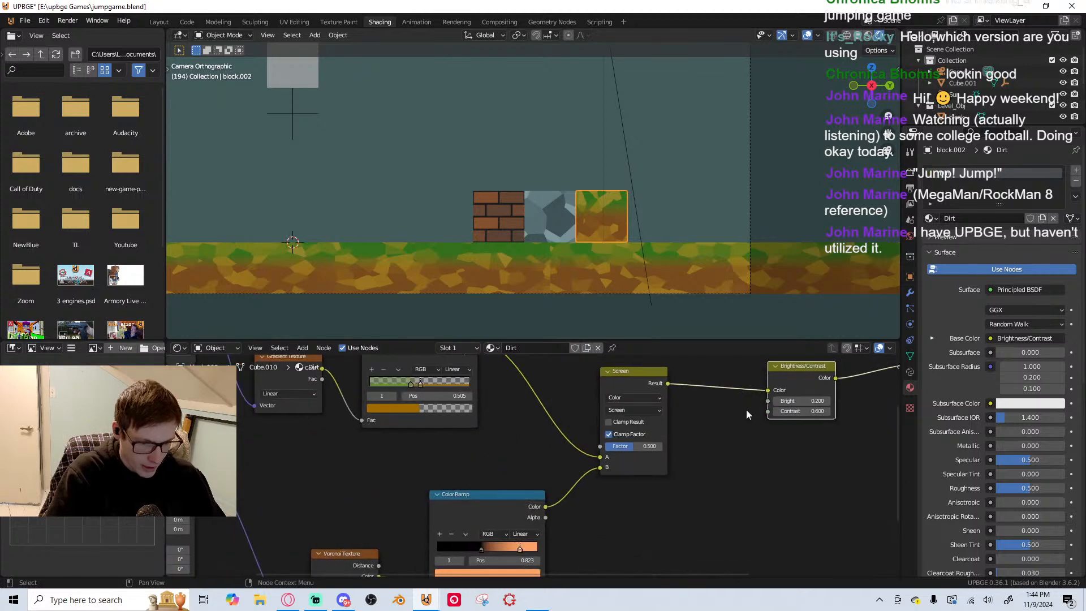
{"action": "scroll", "coordinate": [529, 469], "scroll_direction": "down", "scroll_amount": 8}
{"action": "middle_click_drag", "start_coordinate": [485, 478], "coordinate": [548, 505]}
{"action": "left_click", "coordinate": [555, 422]}
{"action": "key", "text": "x"}
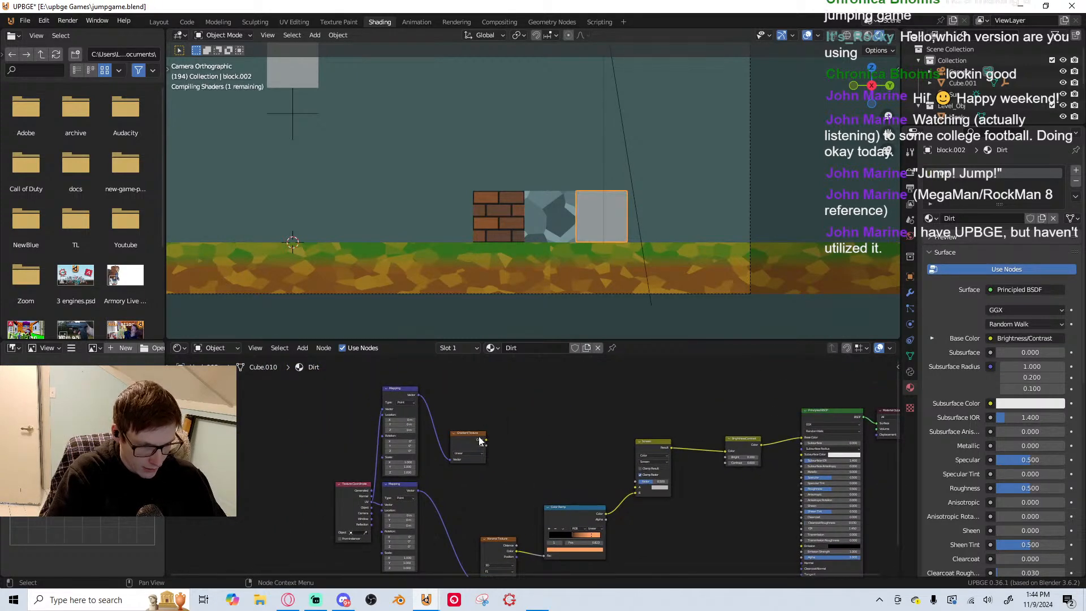
{"action": "left_click", "coordinate": [407, 396]}
{"action": "key", "text": "x"}
{"action": "scroll", "coordinate": [590, 382], "scroll_direction": "down", "scroll_amount": 2}
{"action": "scroll", "coordinate": [597, 481], "scroll_direction": "up", "scroll_amount": 3}
{"action": "middle_click_drag", "start_coordinate": [604, 566], "coordinate": [505, 516]}
{"action": "key", "text": "x"}
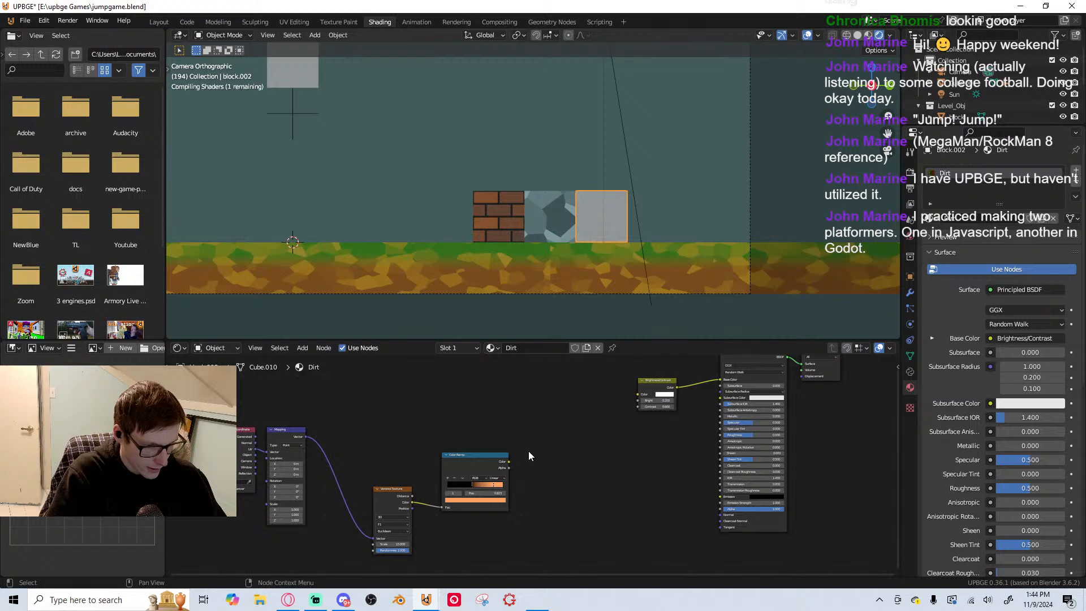
Link the remaining Color Ramp to Brightness/Contrast and dissolve that node so the ramp feeds the Principled BSDF's Base Color
{"action": "left_click_drag", "start_coordinate": [509, 462], "coordinate": [637, 399]}
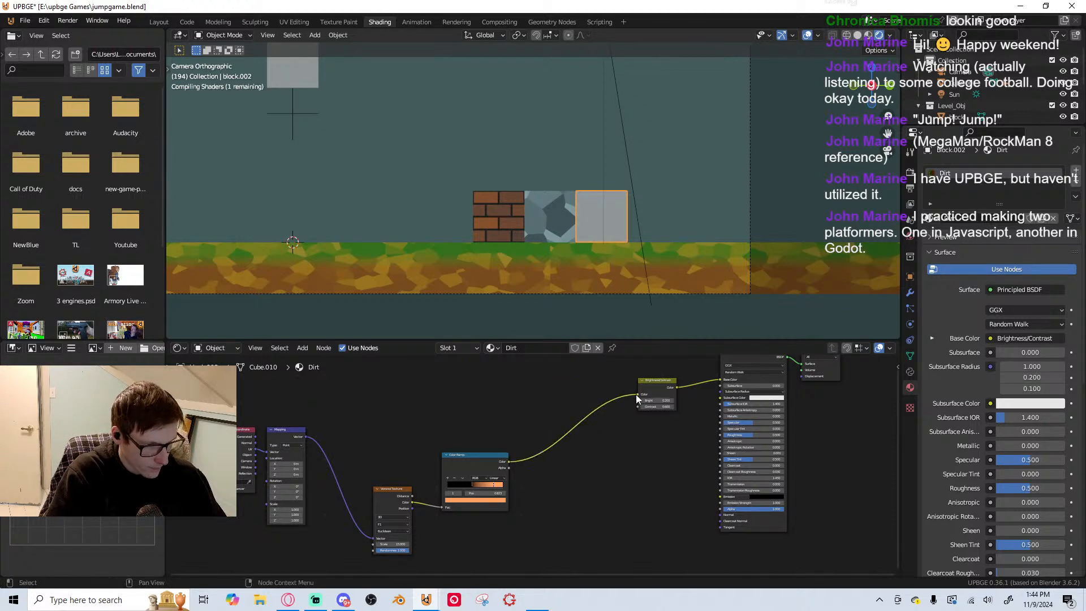
{"action": "middle_click_drag", "start_coordinate": [649, 391], "coordinate": [572, 426]}
{"action": "left_click_drag", "start_coordinate": [562, 429], "coordinate": [645, 414]}
{"action": "key", "text": "ctrl+x"}
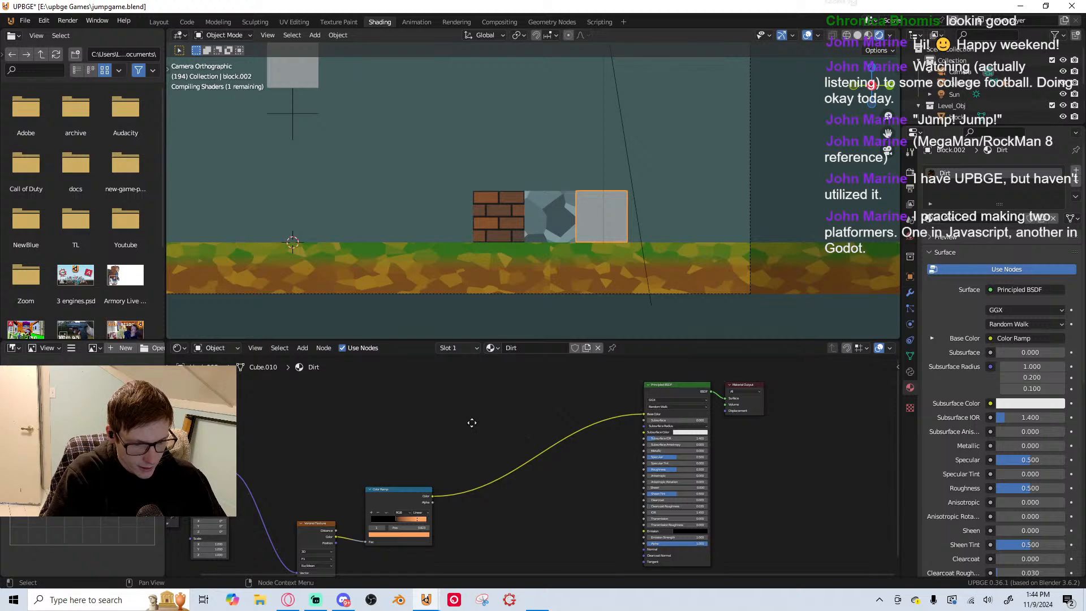
Move the Dirt material's remaining texture nodes closer to the Principled BSDF
{"action": "middle_click_drag", "start_coordinate": [472, 423], "coordinate": [502, 392]}
{"action": "left_click_drag", "start_coordinate": [343, 368], "coordinate": [611, 484]}
{"action": "left_click_drag", "start_coordinate": [616, 404], "coordinate": [698, 347]}
{"action": "middle_click_drag", "start_coordinate": [698, 391], "coordinate": [519, 445]}
Move the black stop of the Dirt material's Color Ramp to position 0.009
{"action": "scroll", "coordinate": [517, 443], "scroll_direction": "up", "scroll_amount": 13}
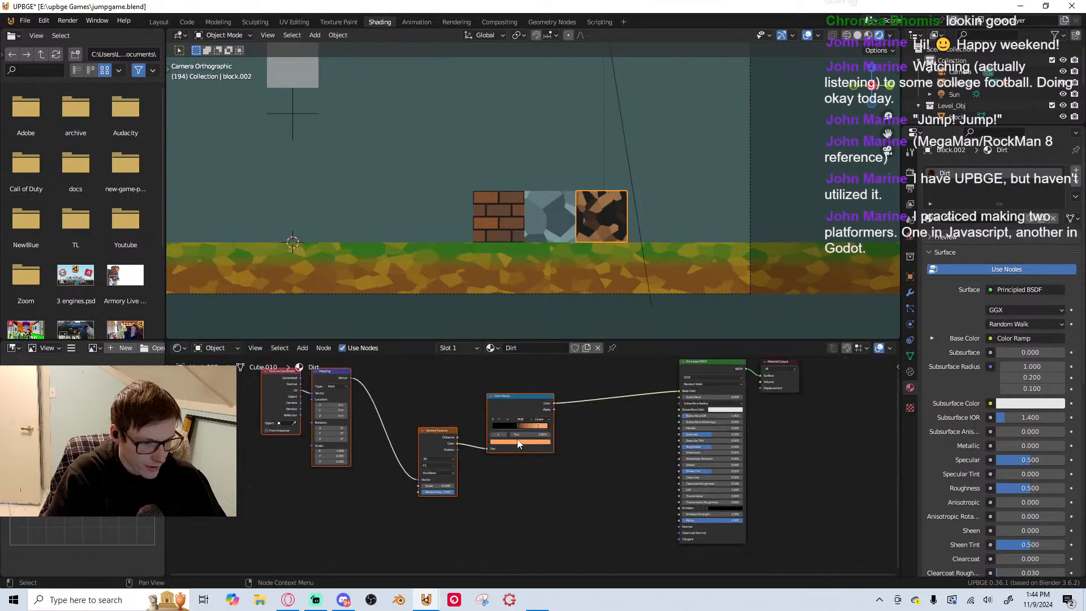
{"action": "middle_click_drag", "start_coordinate": [510, 406], "coordinate": [551, 479]}
{"action": "left_click_drag", "start_coordinate": [530, 447], "coordinate": [450, 449]}
{"action": "scroll", "coordinate": [625, 271], "scroll_direction": "up", "scroll_amount": 1}
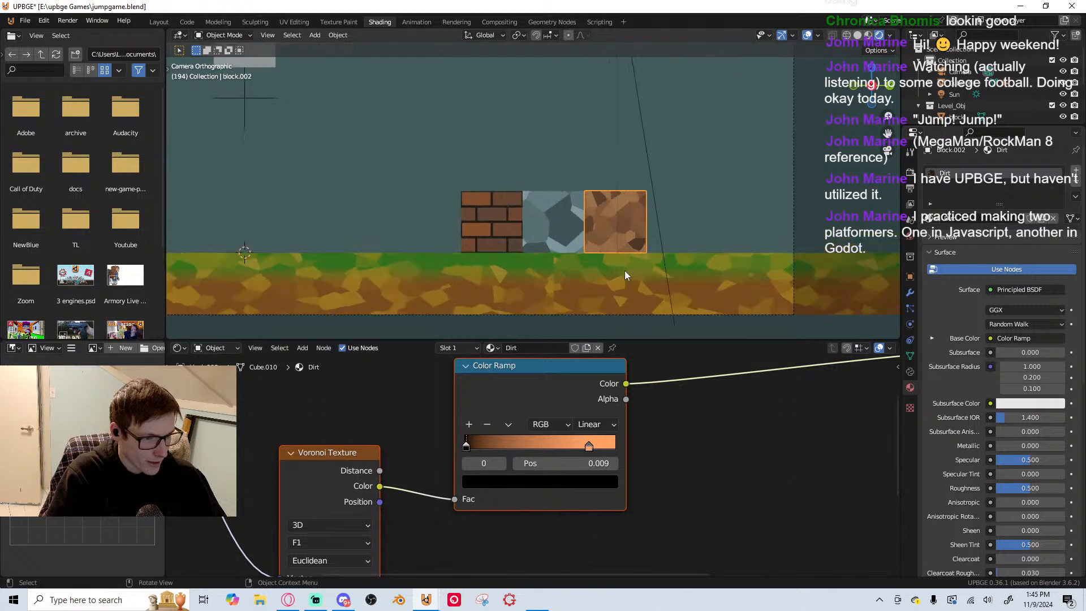
Check the level from an angled perspective, return to the camera view and save the file
{"action": "left_click", "coordinate": [662, 315]}
{"action": "key", "text": "ctrl+s"}
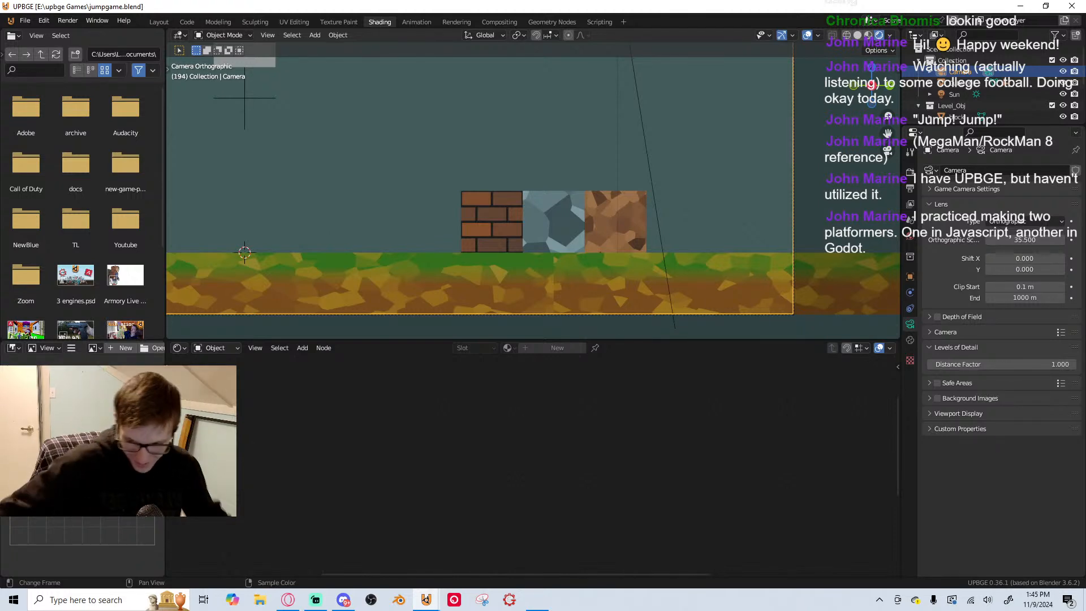
{"action": "middle_click_drag", "start_coordinate": [259, 285], "coordinate": [698, 196]}
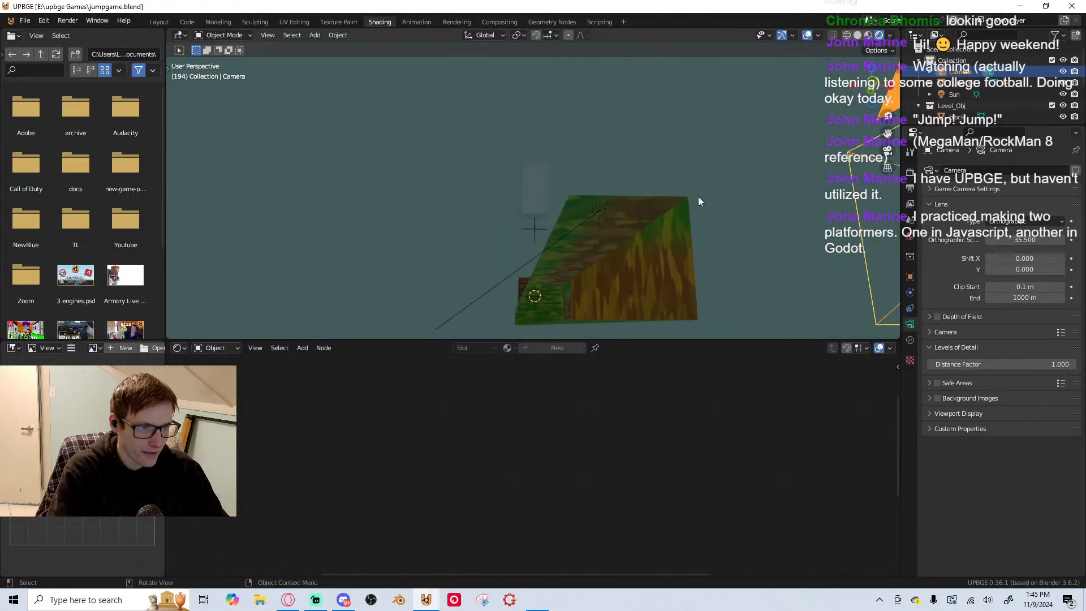
{"action": "key", "text": "KP_0"}
{"action": "scroll", "coordinate": [685, 206], "scroll_direction": "down", "scroll_amount": 3}
{"action": "scroll", "coordinate": [402, 214], "scroll_direction": "down", "scroll_amount": 2}
{"action": "key", "text": "ctrl+s"}
{"action": "scroll", "coordinate": [390, 224], "scroll_direction": "up", "scroll_amount": 1}
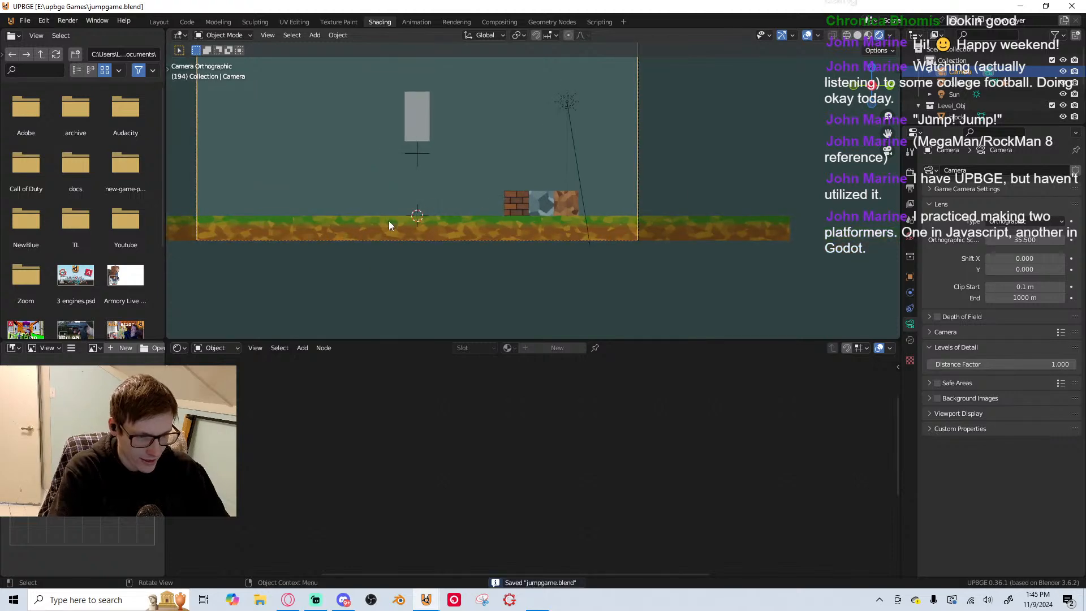
Set the Ground material's Blend Mode to Alpha Clip
{"action": "left_click", "coordinate": [389, 227]}
{"action": "scroll", "coordinate": [391, 236], "scroll_direction": "up", "scroll_amount": 2}
{"action": "middle_click_drag", "start_coordinate": [471, 252], "coordinate": [546, 242], "text": "shift"}
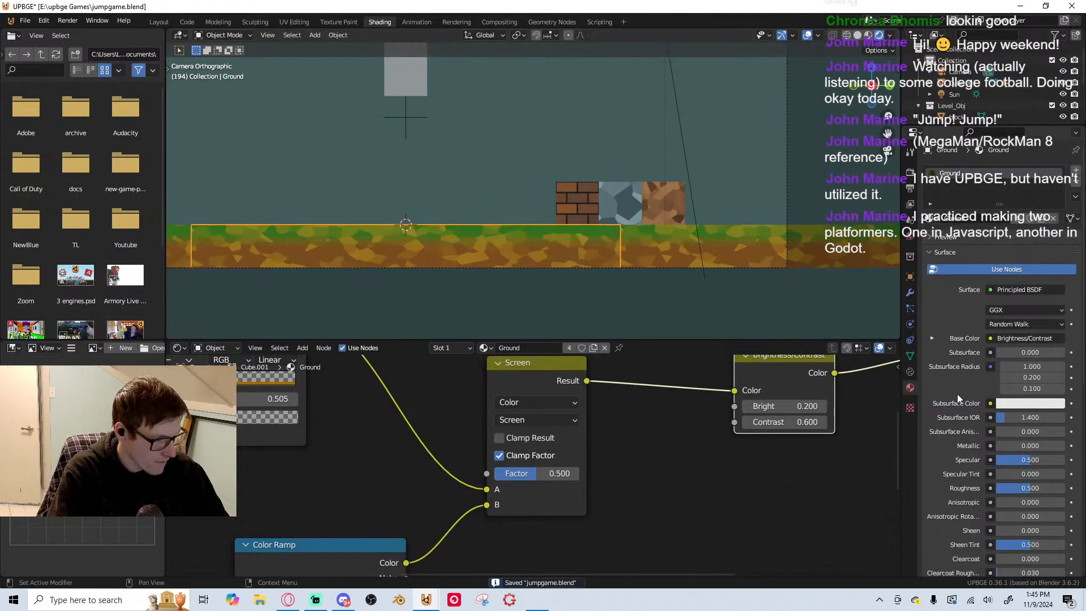
{"action": "scroll", "coordinate": [962, 396], "scroll_direction": "down", "scroll_amount": 10}
{"action": "left_click", "coordinate": [1032, 516]}
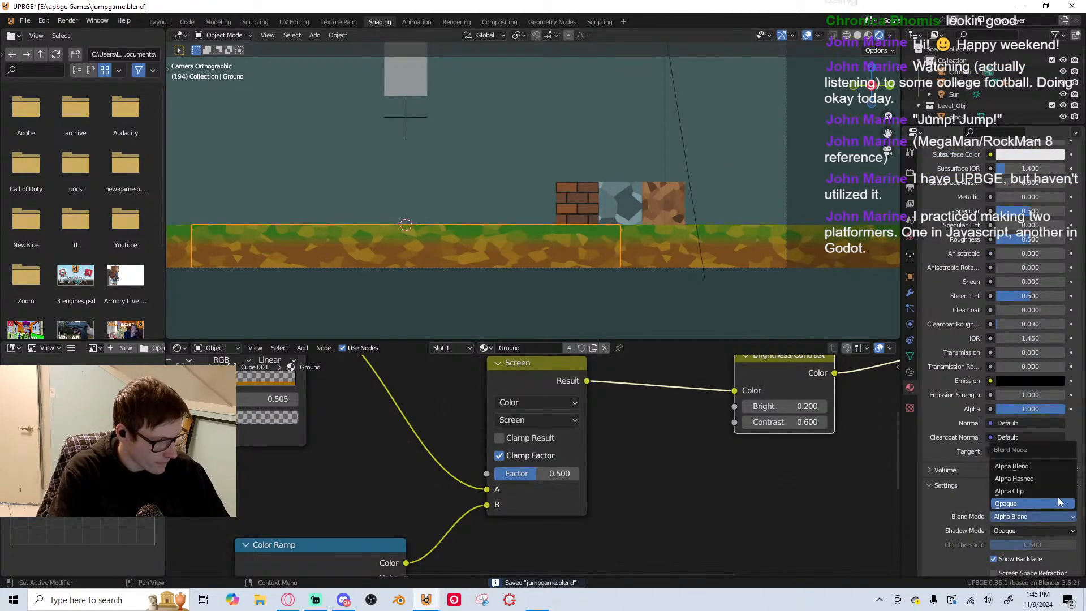
{"action": "left_click", "coordinate": [1010, 491]}
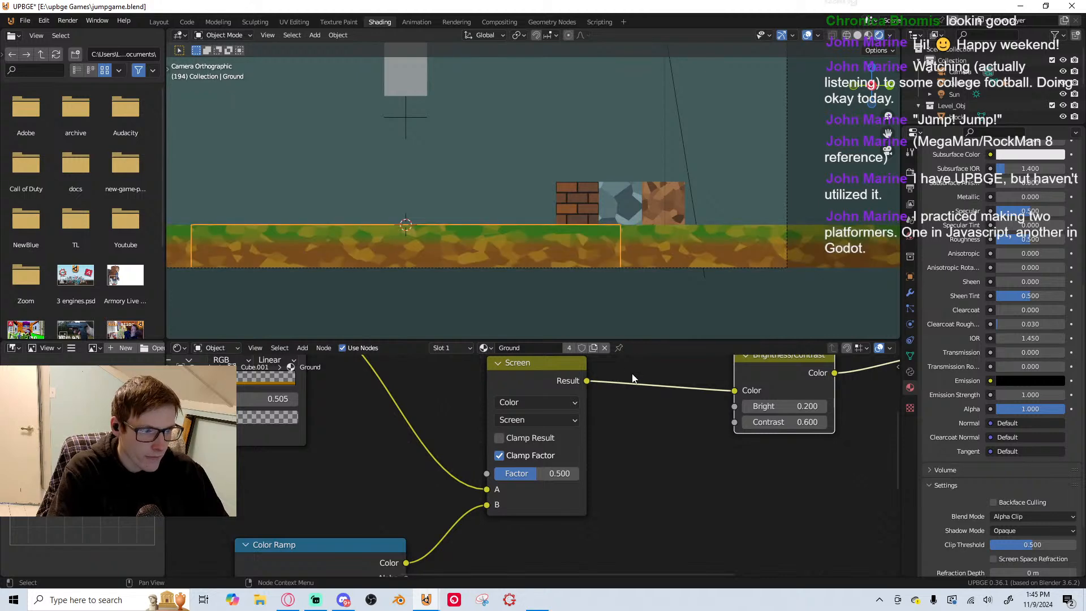
Select all the ground segments and scale them together along Y to about three quarters of their length
{"action": "scroll", "coordinate": [530, 280], "scroll_direction": "up", "scroll_amount": 2}
{"action": "middle_click_drag", "start_coordinate": [530, 280], "coordinate": [624, 254], "text": "shift"}
{"action": "scroll", "coordinate": [621, 253], "scroll_direction": "down", "scroll_amount": 2}
{"action": "scroll", "coordinate": [591, 261], "scroll_direction": "down", "scroll_amount": 2}
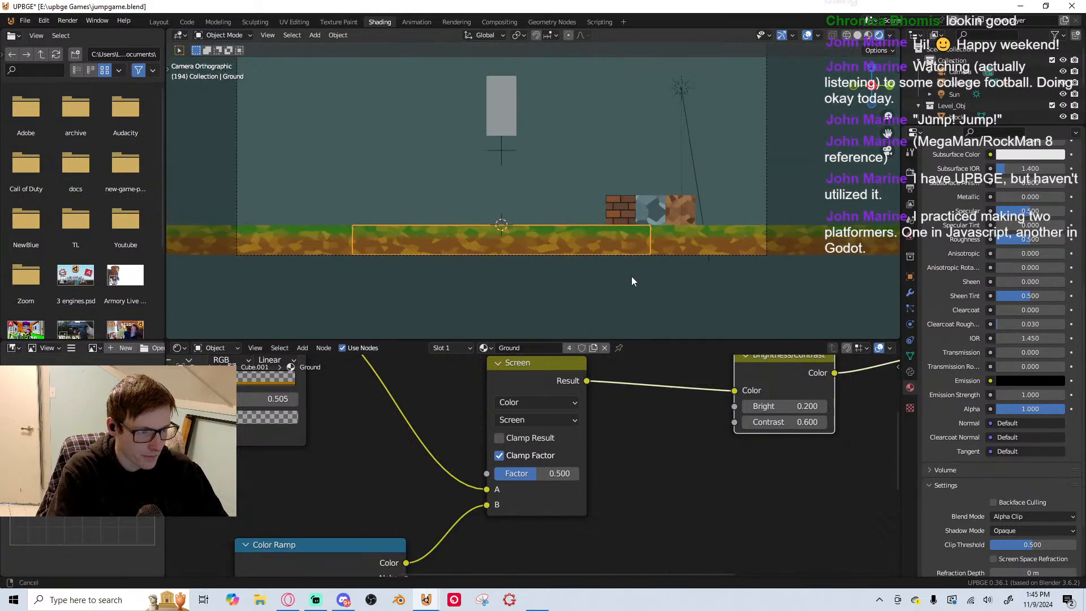
{"action": "left_click", "coordinate": [770, 274], "text": "shift"}
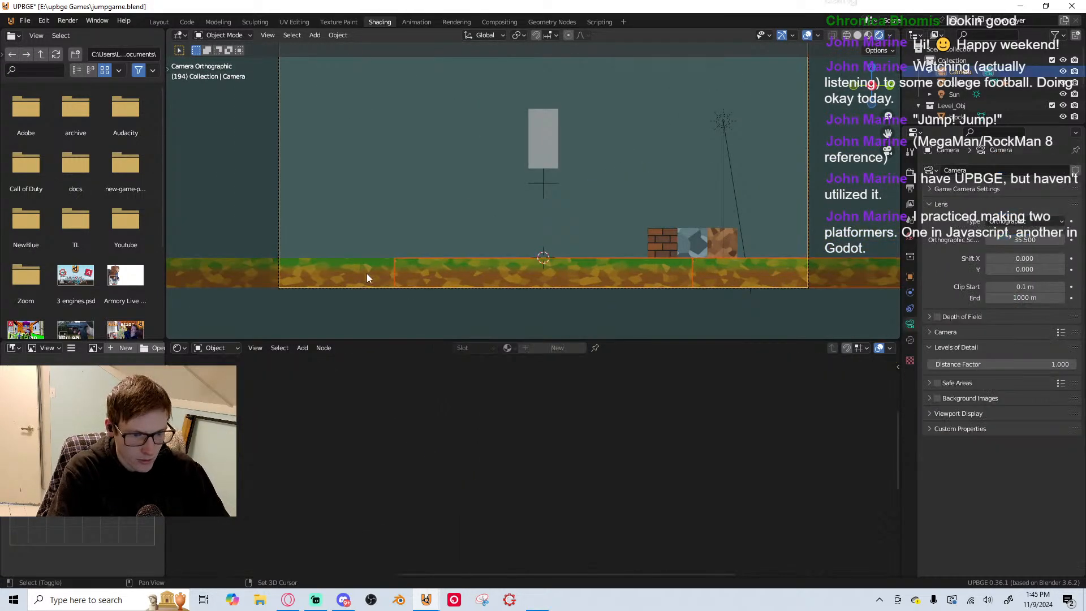
{"action": "left_click", "coordinate": [377, 267], "text": "shift"}
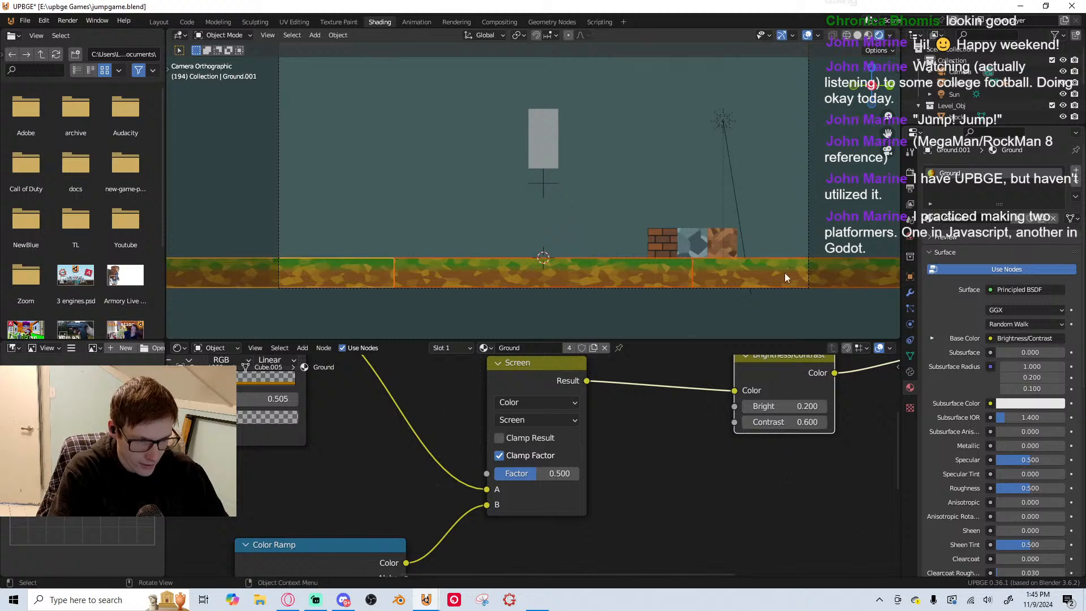
{"action": "key", "text": "g"}
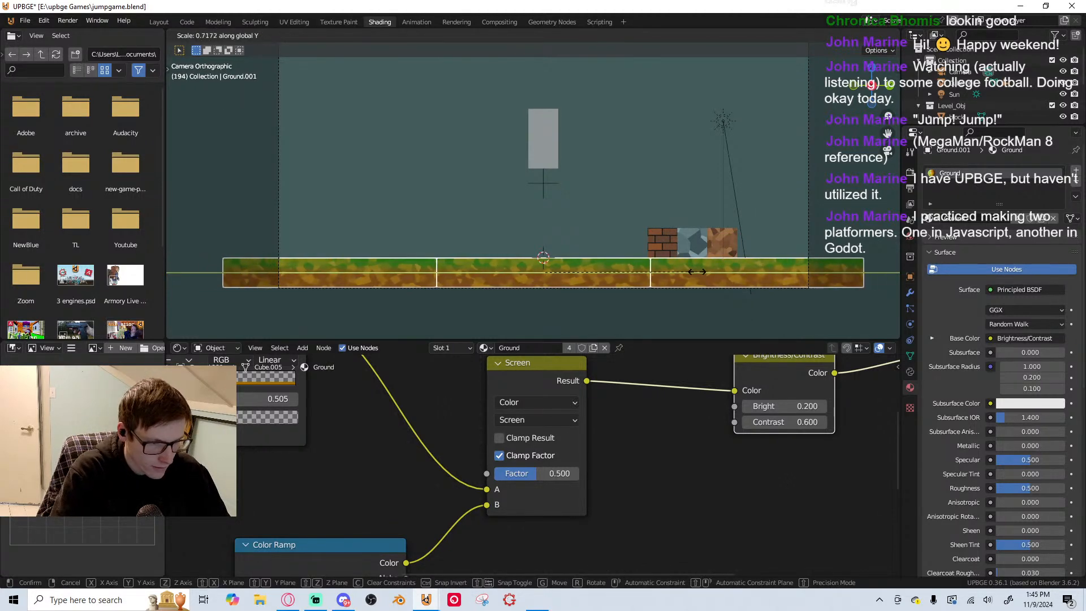
{"action": "left_click", "coordinate": [725, 241]}
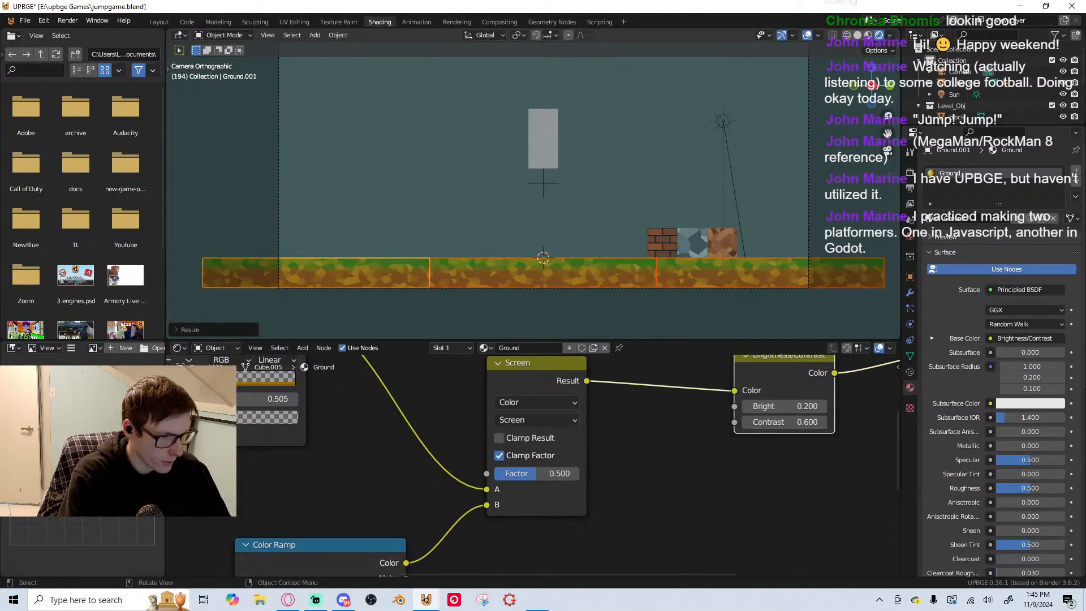
Playtest the level by moving the player both ways and jumping, stop the game, and save the file
{"action": "key", "text": "p"}
{"action": "key", "text": "Escape"}
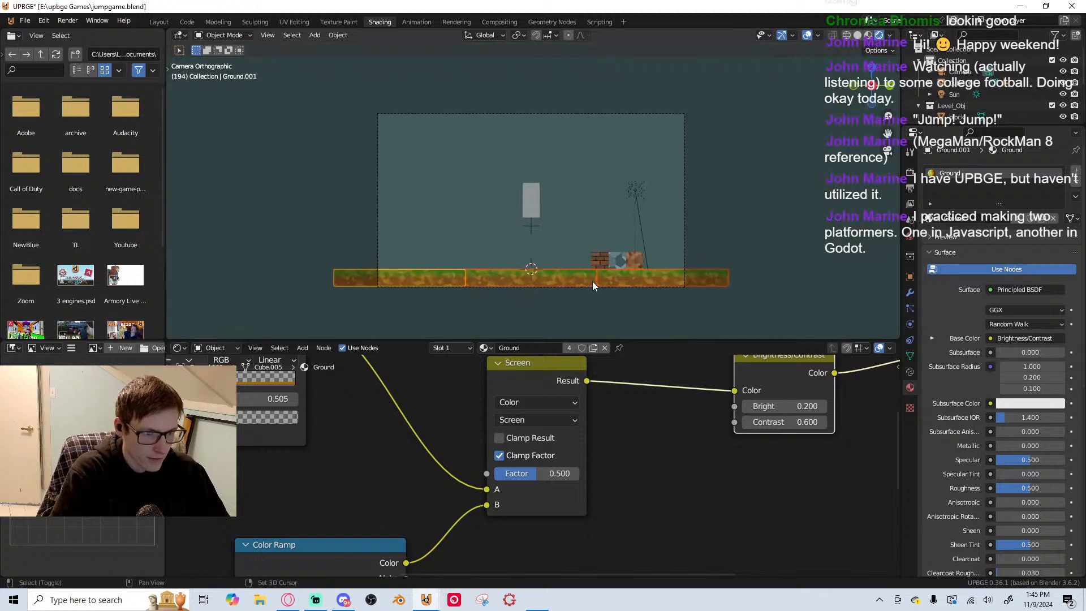
{"action": "key", "text": "p"}
{"action": "key", "text": "Right"}
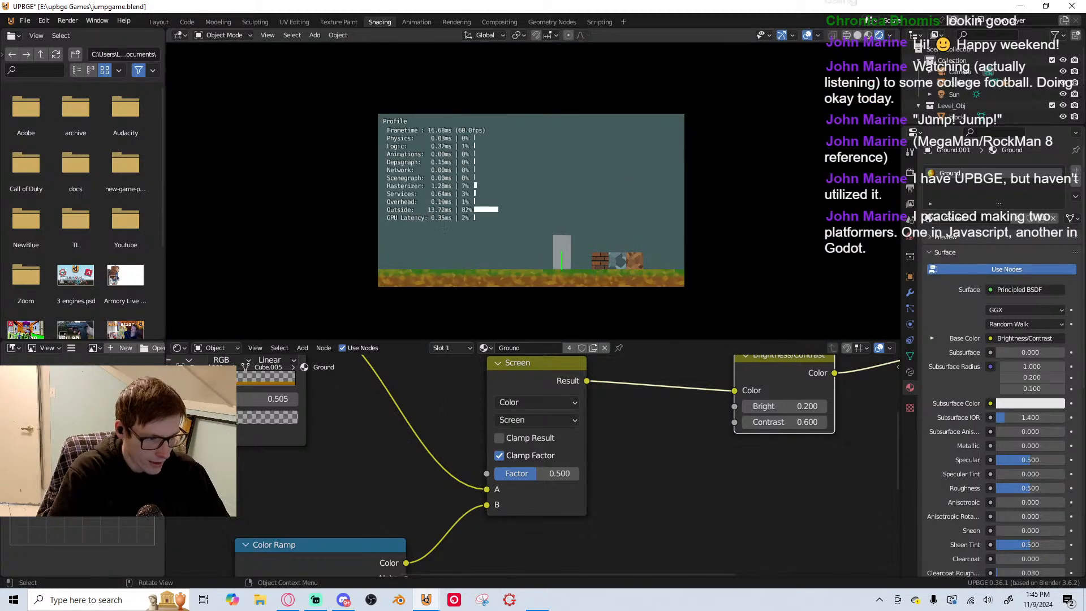
{"action": "key", "text": "space"}
{"action": "key", "text": "Left"}
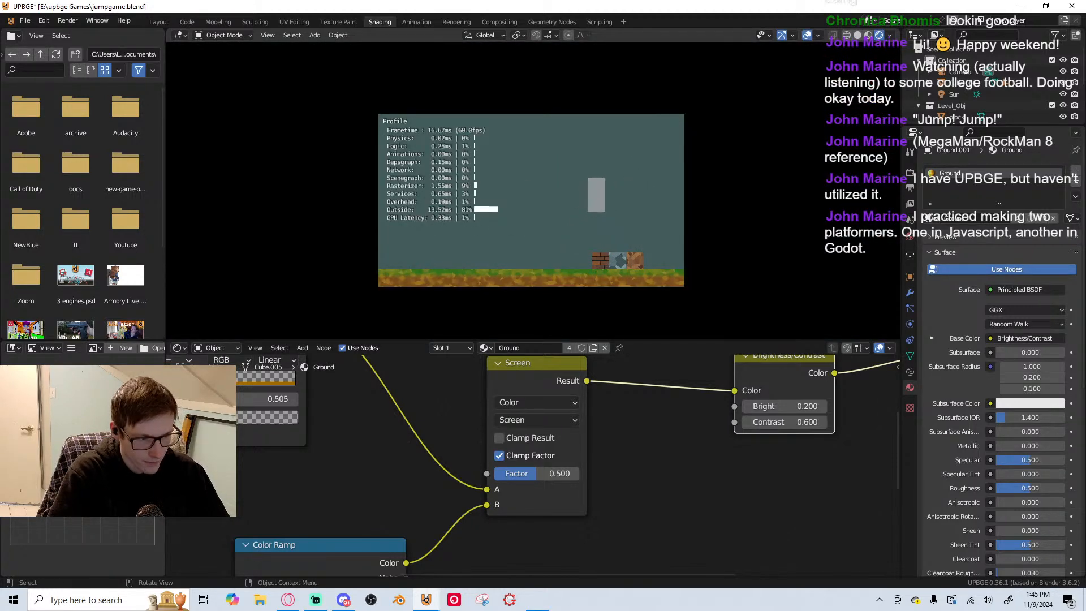
{"action": "key", "text": "space"}
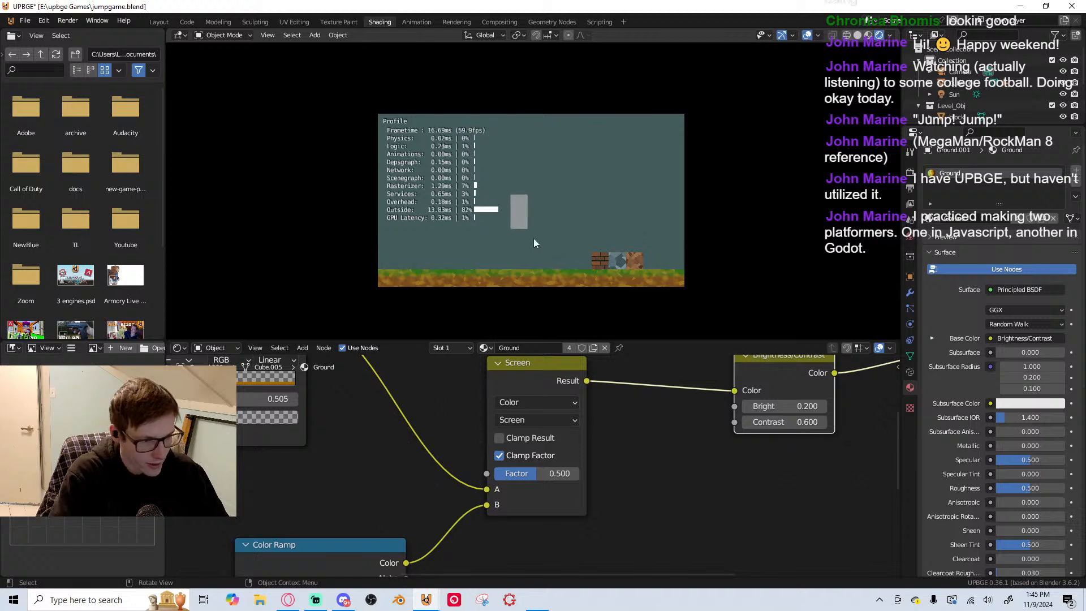
{"action": "key", "text": "Escape"}
{"action": "key", "text": "ctrl+s"}
{"action": "scroll", "coordinate": [574, 231], "scroll_direction": "up", "scroll_amount": 3}
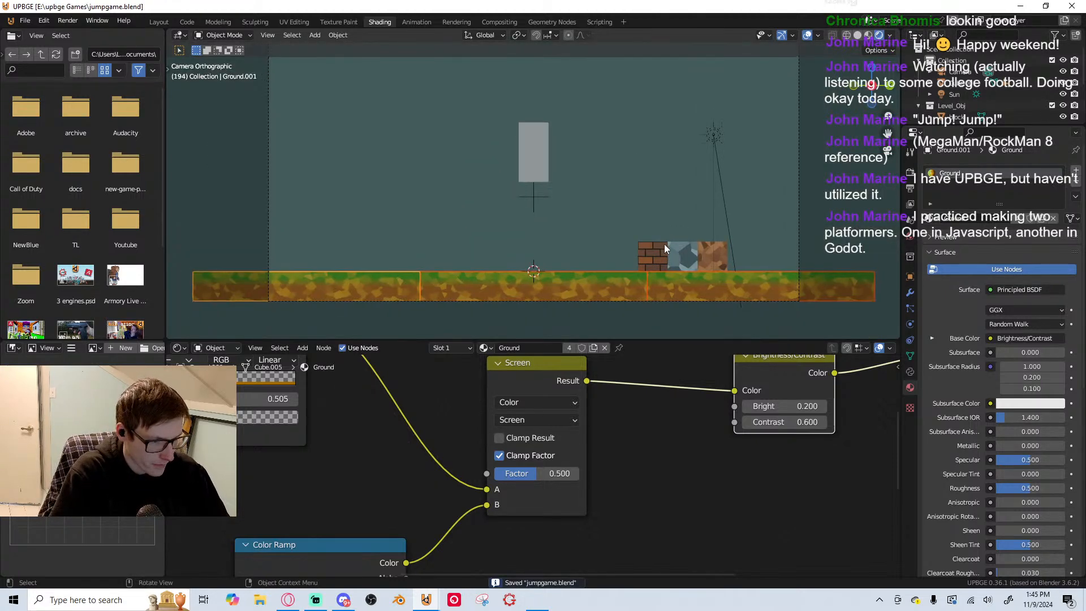
{"action": "left_click", "coordinate": [664, 248]}
{"action": "key", "text": "g"}
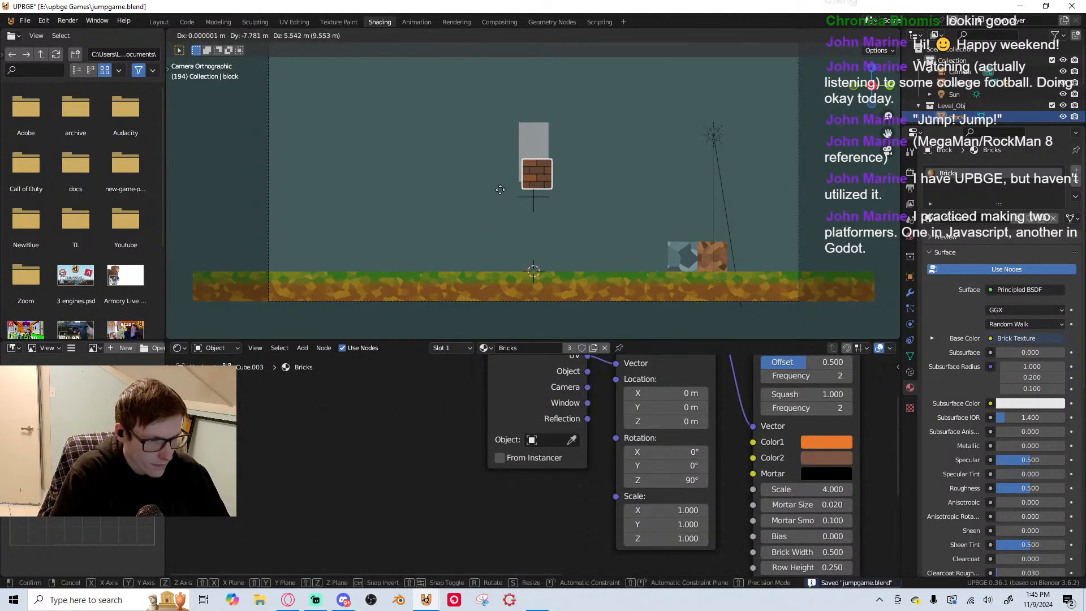
{"action": "right_click", "coordinate": [497, 186]}
Duplicate the brick block and place the copy flush against its free side, opposite the stone block
{"action": "scroll", "coordinate": [720, 297], "scroll_direction": "up", "scroll_amount": 2}
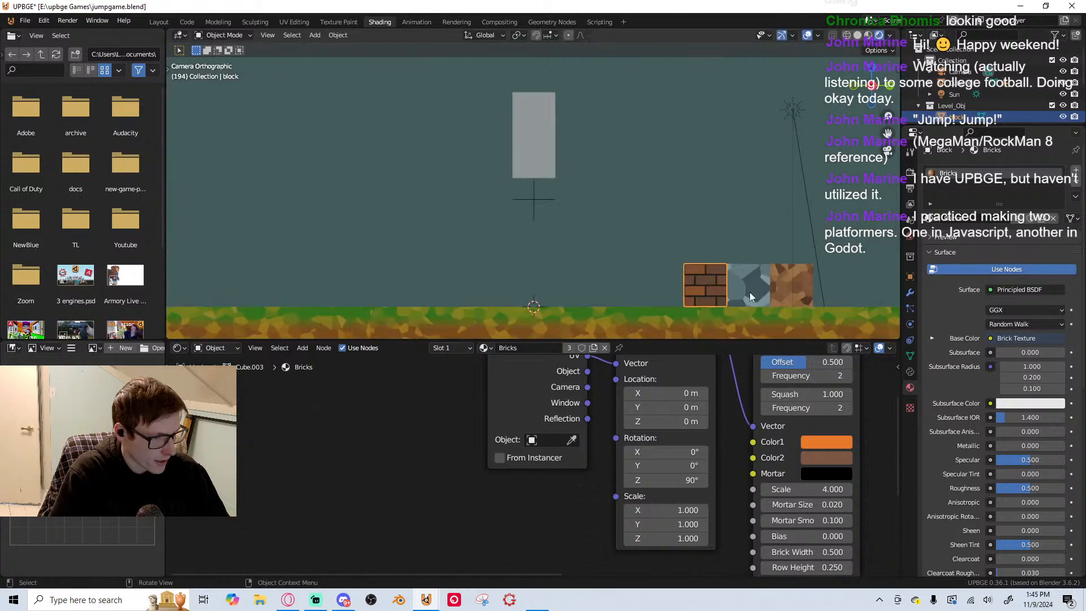
{"action": "scroll", "coordinate": [741, 289], "scroll_direction": "down", "scroll_amount": 2}
{"action": "left_click", "coordinate": [680, 259]}
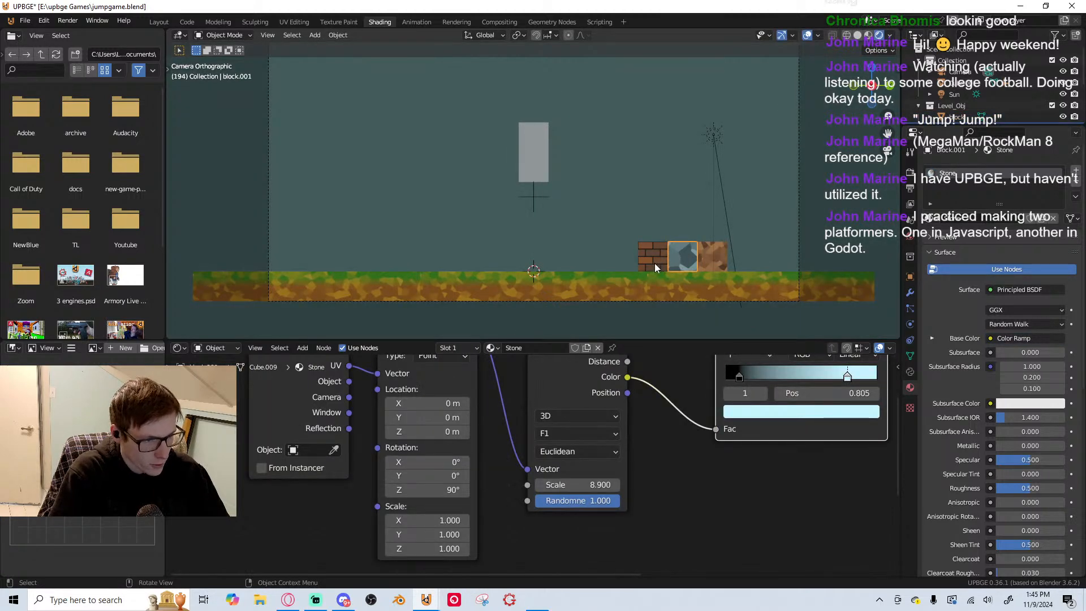
{"action": "left_click", "coordinate": [655, 263]}
{"action": "scroll", "coordinate": [664, 269], "scroll_direction": "up", "scroll_amount": 2}
{"action": "scroll", "coordinate": [557, 229], "scroll_direction": "up", "scroll_amount": 3}
{"action": "key", "text": "shift+d"}
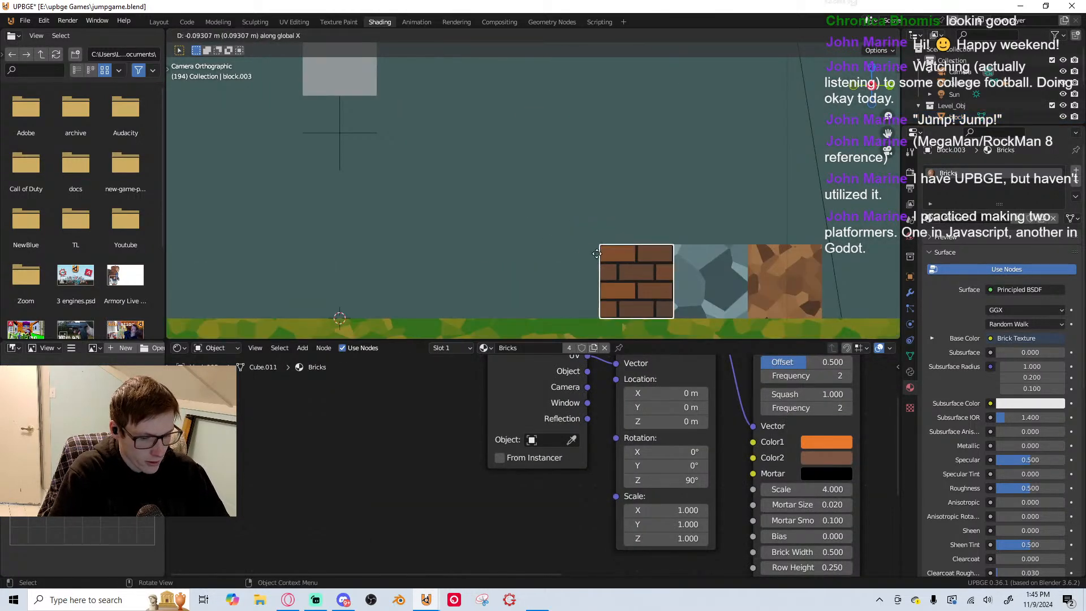
{"action": "left_click", "coordinate": [585, 252]}
{"action": "middle_click_drag", "start_coordinate": [597, 308], "coordinate": [603, 293], "text": "shift"}
Give the duplicated brick block its own copy of the Bricks material and rename that copy Dirt
{"action": "scroll", "coordinate": [544, 412], "scroll_direction": "down", "scroll_amount": 5}
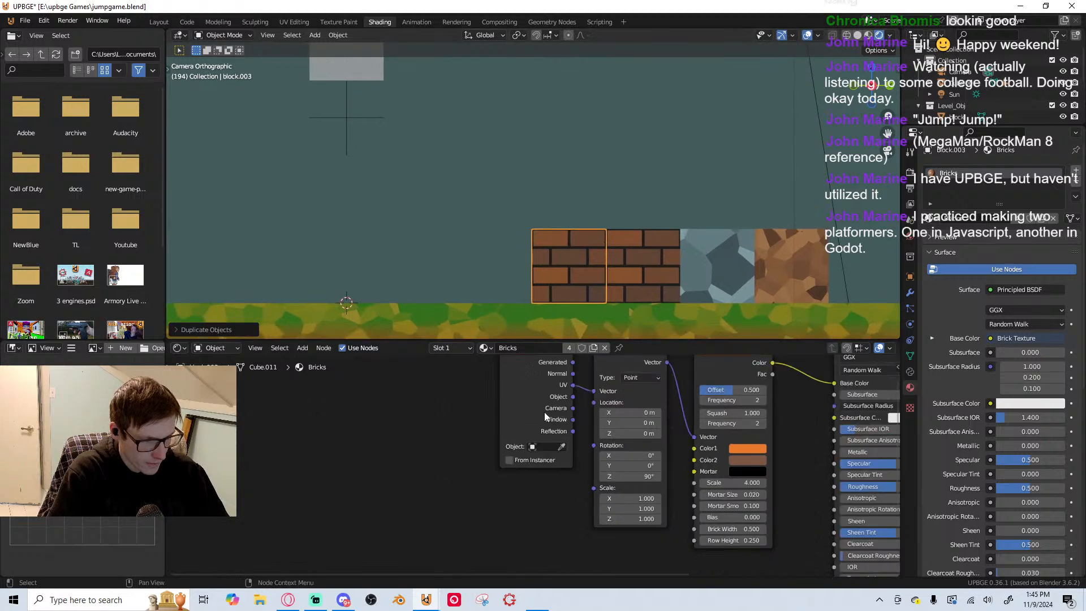
{"action": "middle_click_drag", "start_coordinate": [547, 414], "coordinate": [588, 484]}
{"action": "left_click", "coordinate": [776, 289]}
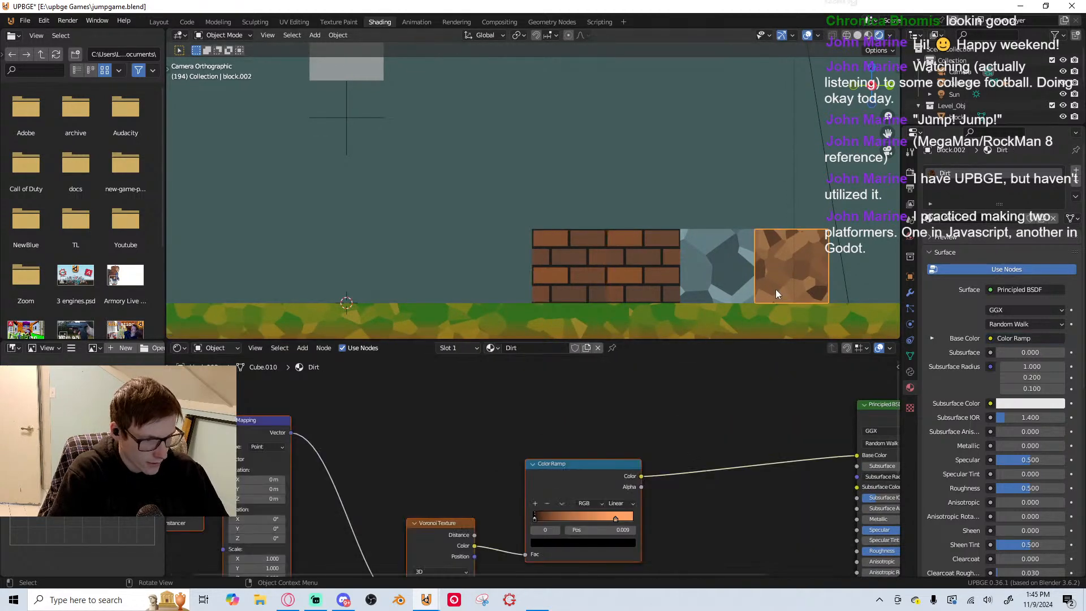
{"action": "left_click", "coordinate": [721, 267]}
{"action": "left_click", "coordinate": [622, 255]}
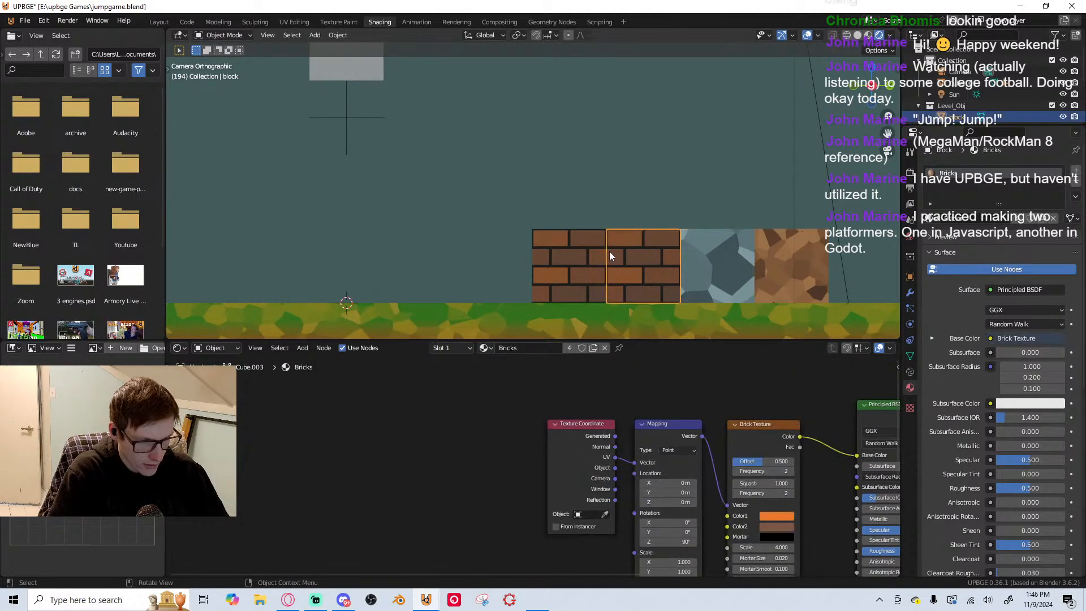
{"action": "left_click", "coordinate": [554, 252]}
{"action": "left_click", "coordinate": [593, 348]}
{"action": "left_click", "coordinate": [521, 346]}
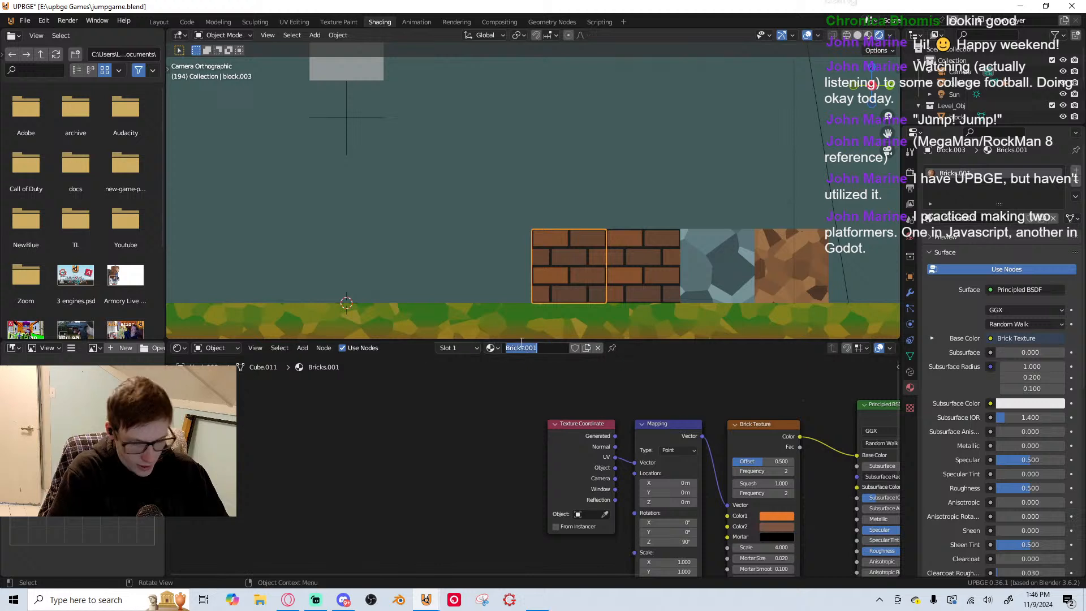
{"action": "type", "text": "Dirt"}
{"action": "key", "text": "Return"}
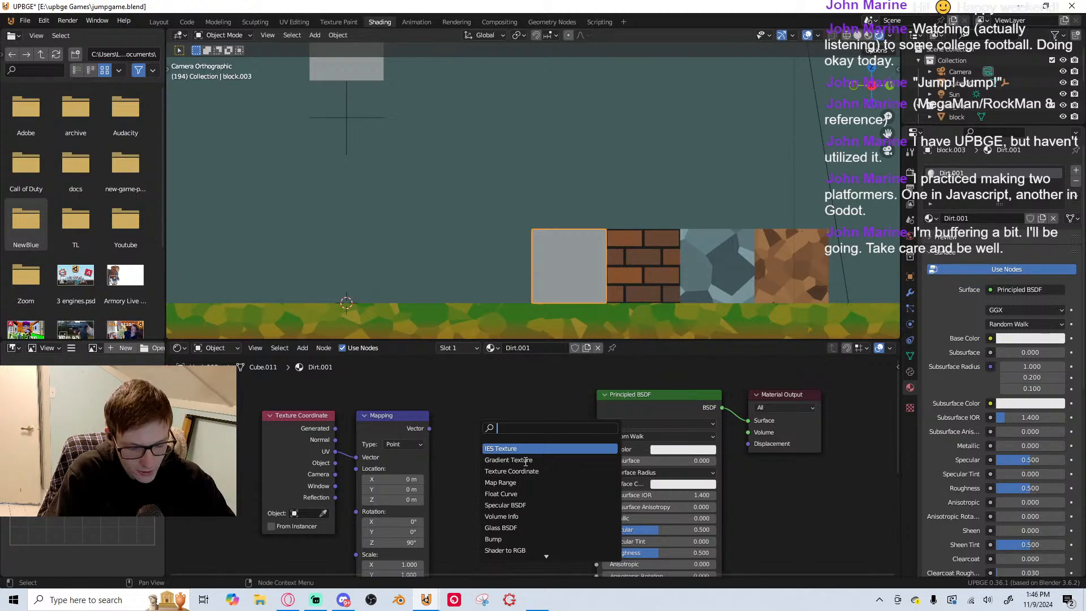
Add a Noise Texture node, feed it the Mapping vector, and link its Color output to the Principled BSDF's Base Color
{"action": "type", "text": "noi"}
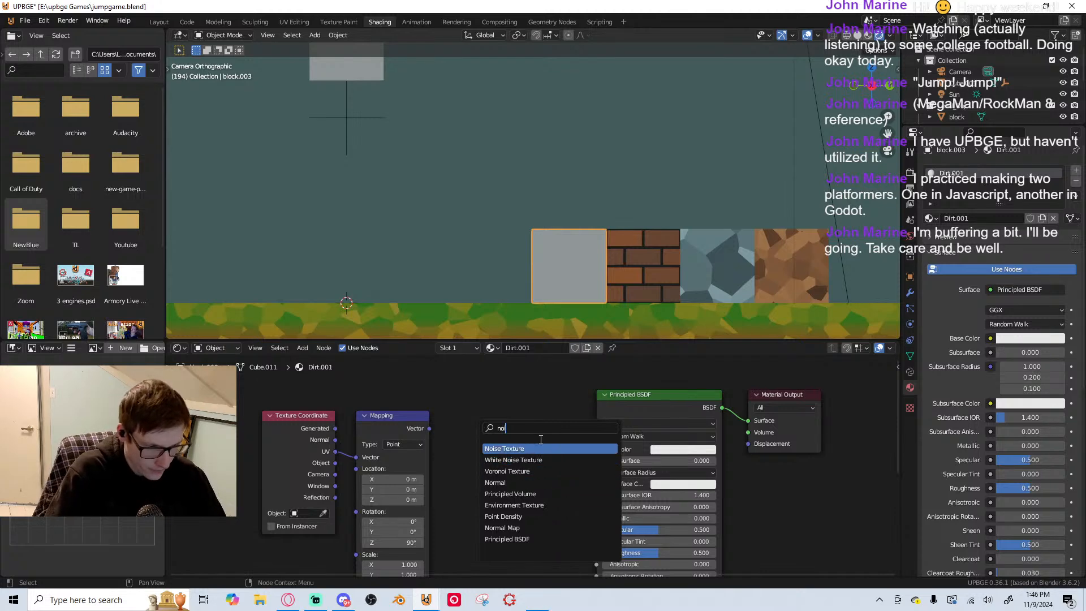
{"action": "key", "text": "Return"}
{"action": "left_click", "coordinate": [450, 437]}
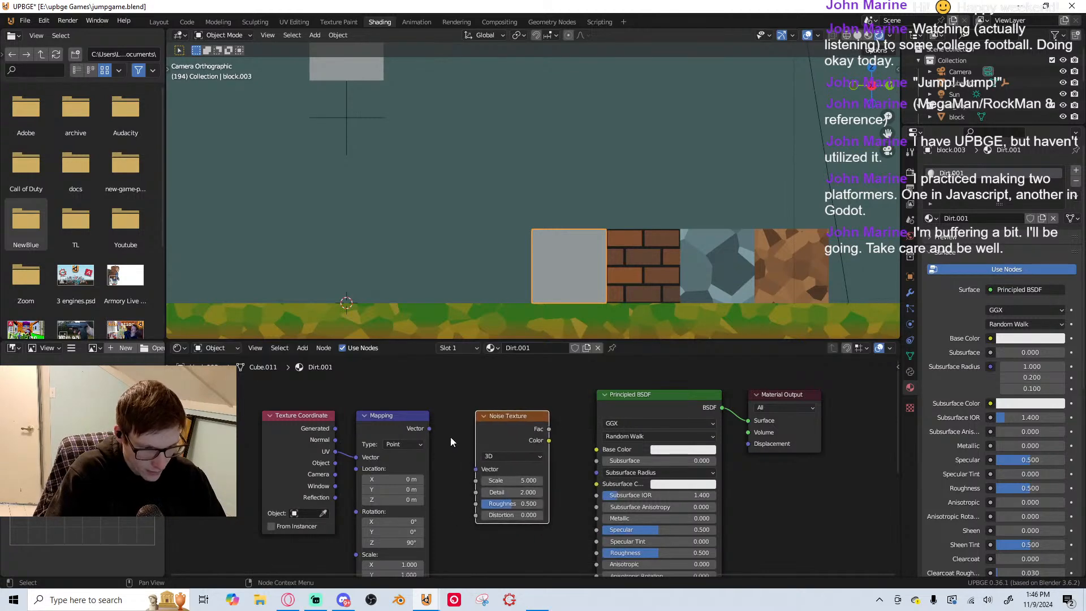
{"action": "left_click_drag", "start_coordinate": [430, 429], "coordinate": [476, 469]}
{"action": "left_click_drag", "start_coordinate": [549, 440], "coordinate": [598, 450]}
Move the Texture Coordinate, Mapping and Noise Texture nodes away from the Principled BSDF to make room, and save the file
{"action": "scroll", "coordinate": [315, 447], "scroll_direction": "down", "scroll_amount": 1}
{"action": "left_click_drag", "start_coordinate": [246, 413], "coordinate": [381, 437]}
{"action": "key", "text": "ctrl+s"}
{"action": "scroll", "coordinate": [381, 490], "scroll_direction": "up", "scroll_amount": 1}
{"action": "left_click_drag", "start_coordinate": [371, 481], "coordinate": [337, 516]}
{"action": "right_click", "coordinate": [347, 504]}
{"action": "right_click", "coordinate": [338, 515]}
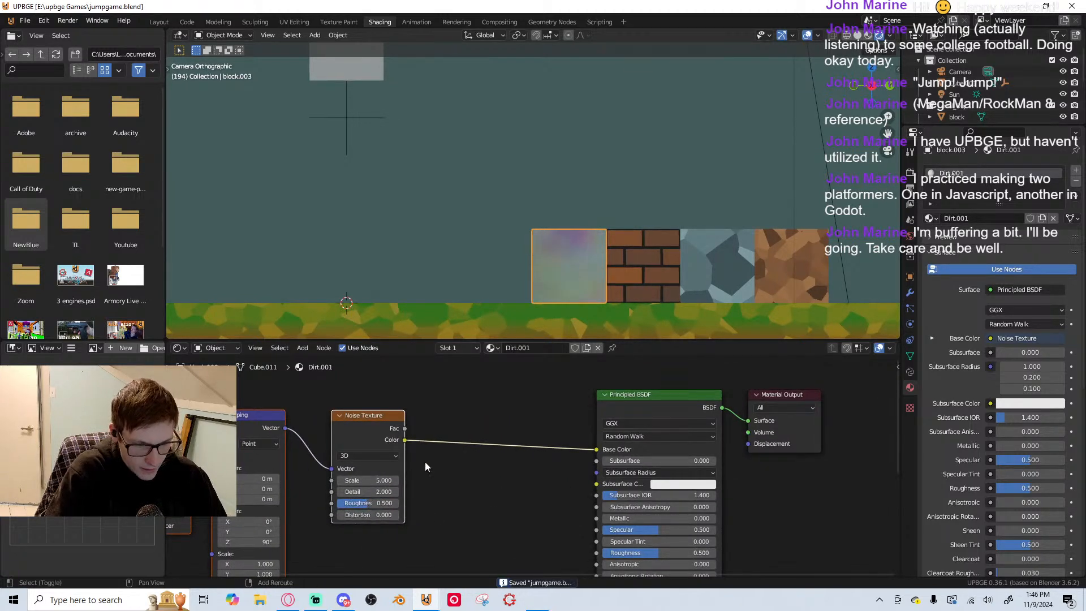
Set the Noise Texture's Scale to 9.5
{"action": "key", "text": "g"}
{"action": "right_click", "coordinate": [399, 475]}
{"action": "left_click_drag", "start_coordinate": [390, 481], "coordinate": [429, 477]}
Insert a Color Ramp node between the Noise Texture's Color output and the Principled BSDF's Base Color
{"action": "key", "text": "shift+a"}
{"action": "type", "text": "col"}
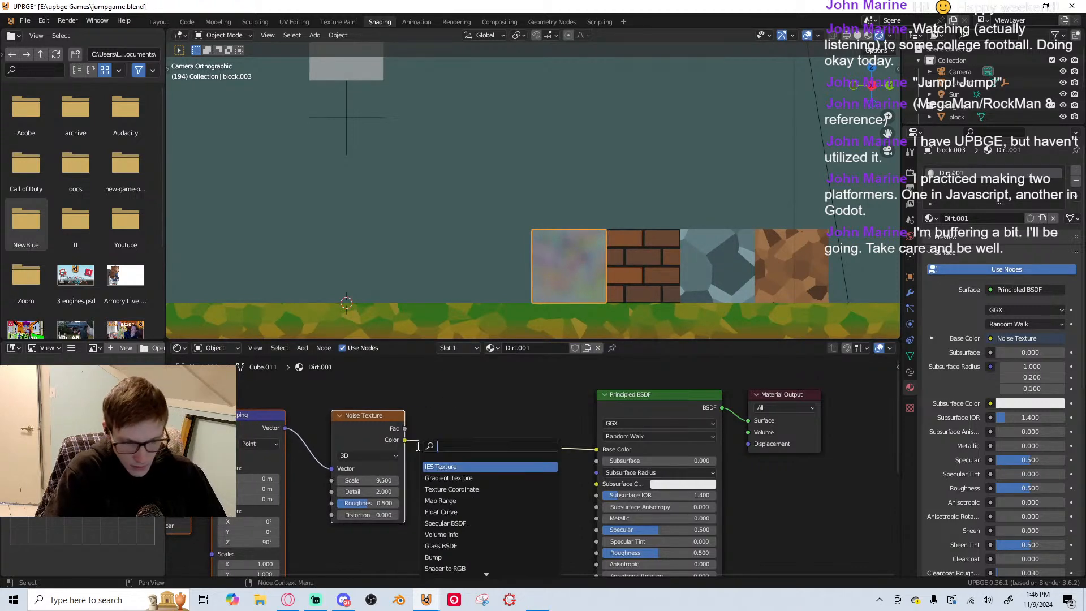
{"action": "left_click", "coordinate": [457, 478]}
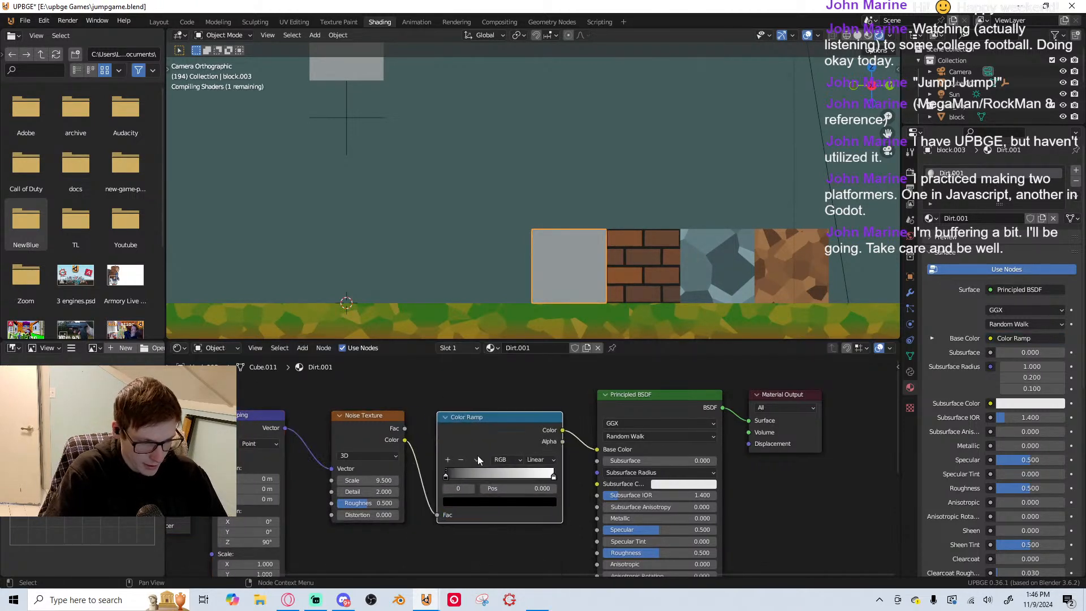